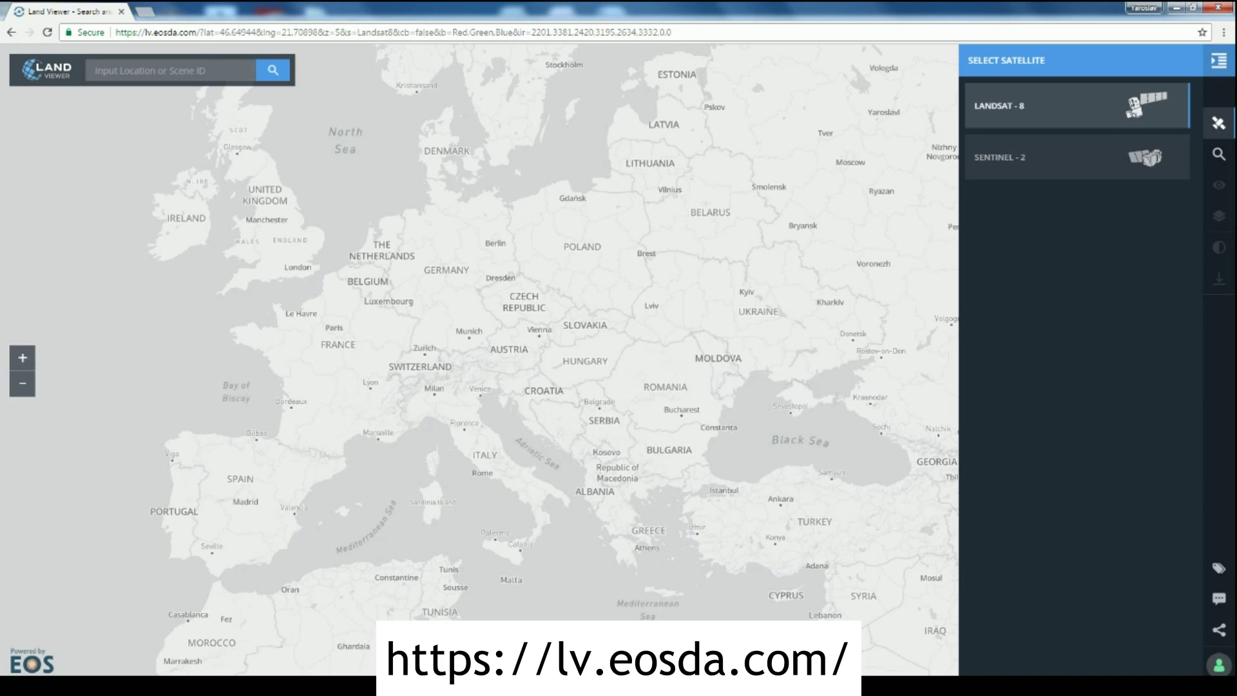
Step: Search for Landsat-8 scenes covering the area around Chernivtsi and Kamianets-Podilskyi in western Ukraine
drag(554, 335, 480, 384)
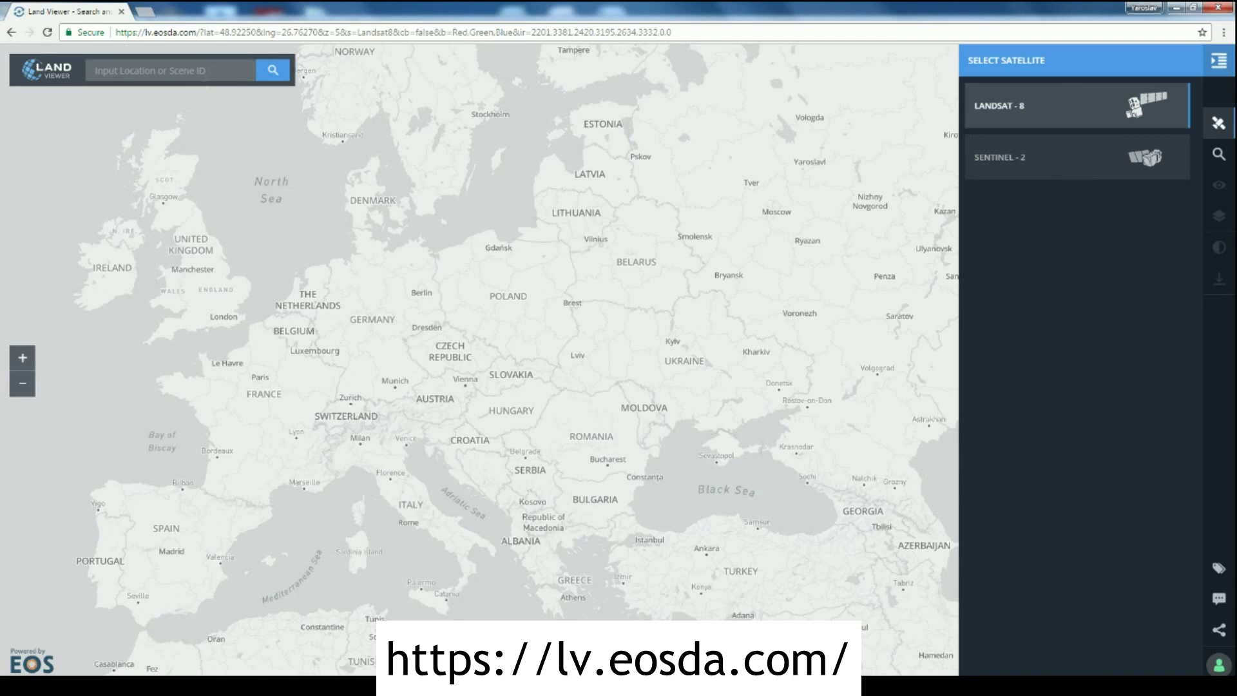
scroll(629, 381, up, 3)
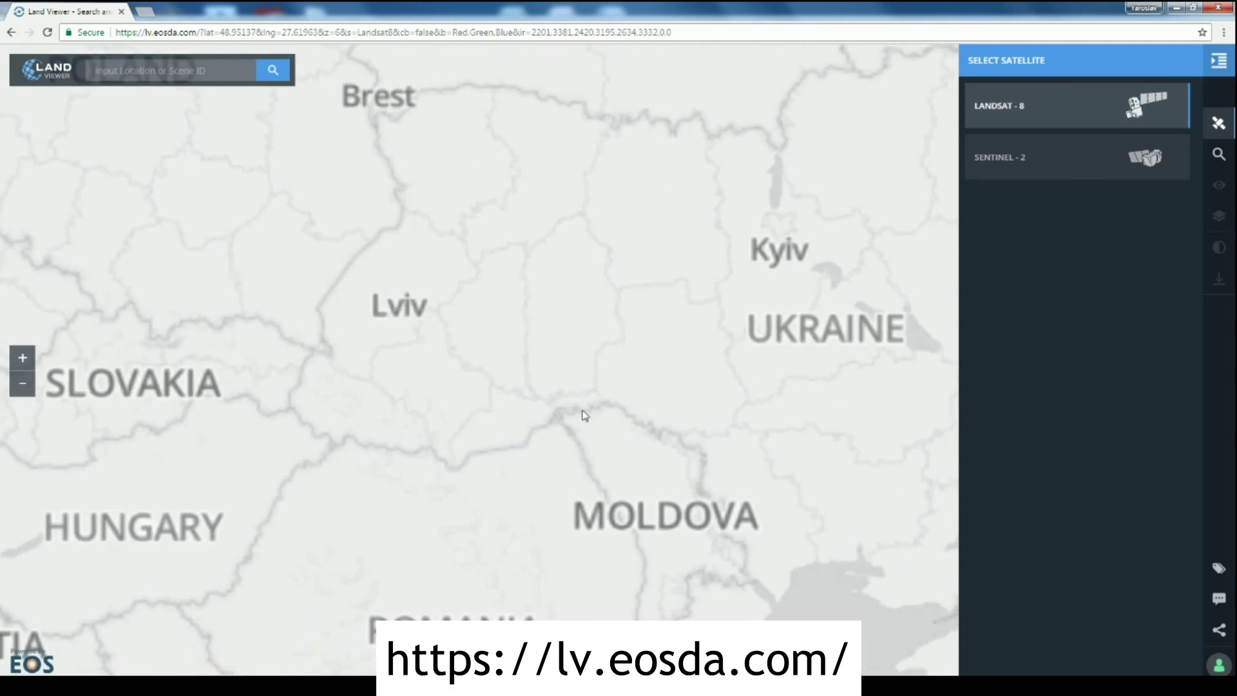
scroll(546, 395, up, 5)
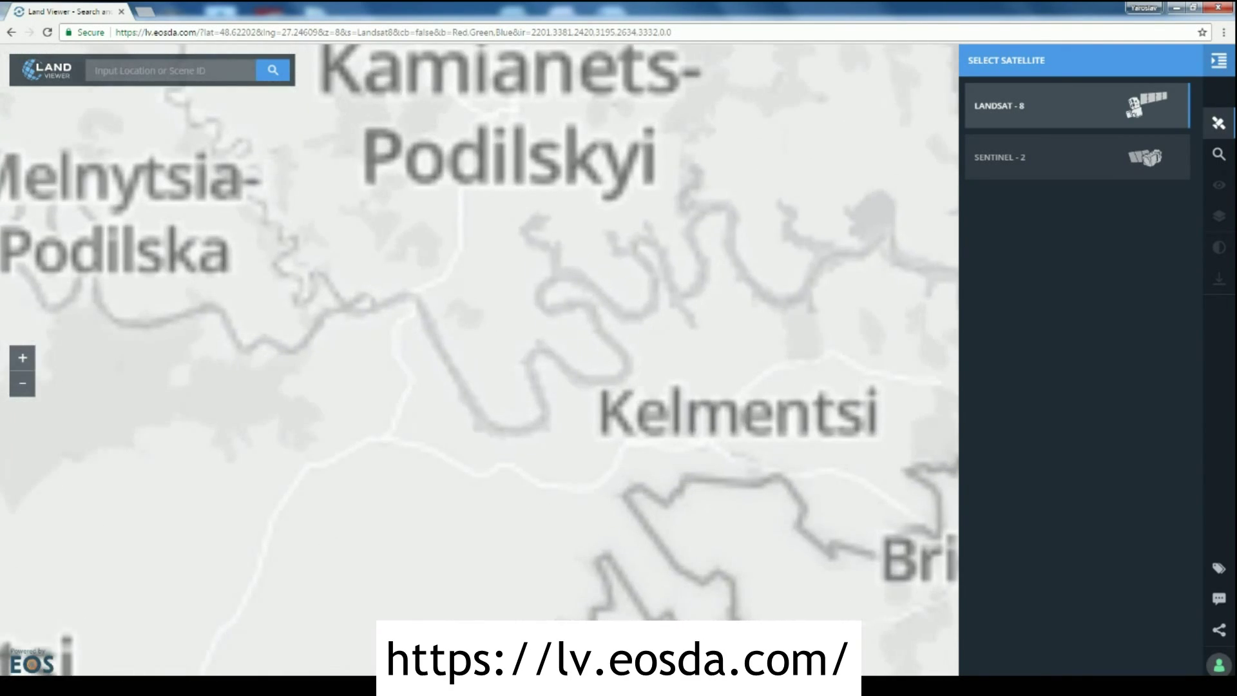
scroll(661, 295, down, 3)
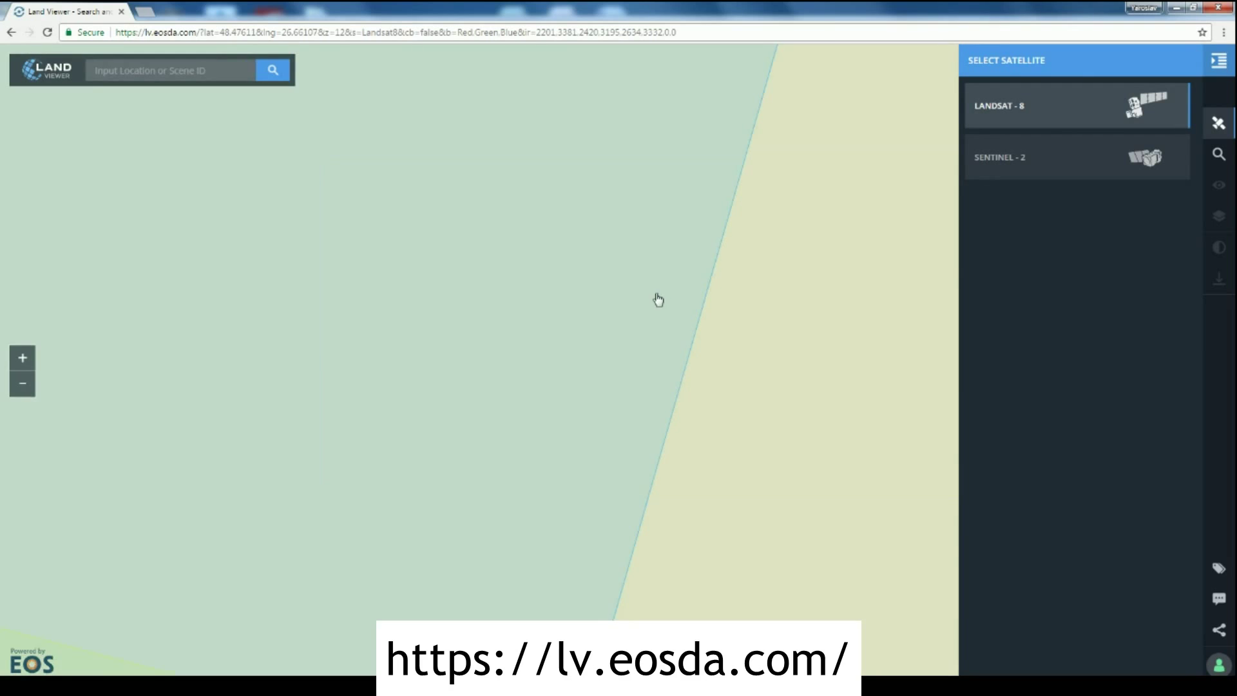
scroll(612, 362, down, 2)
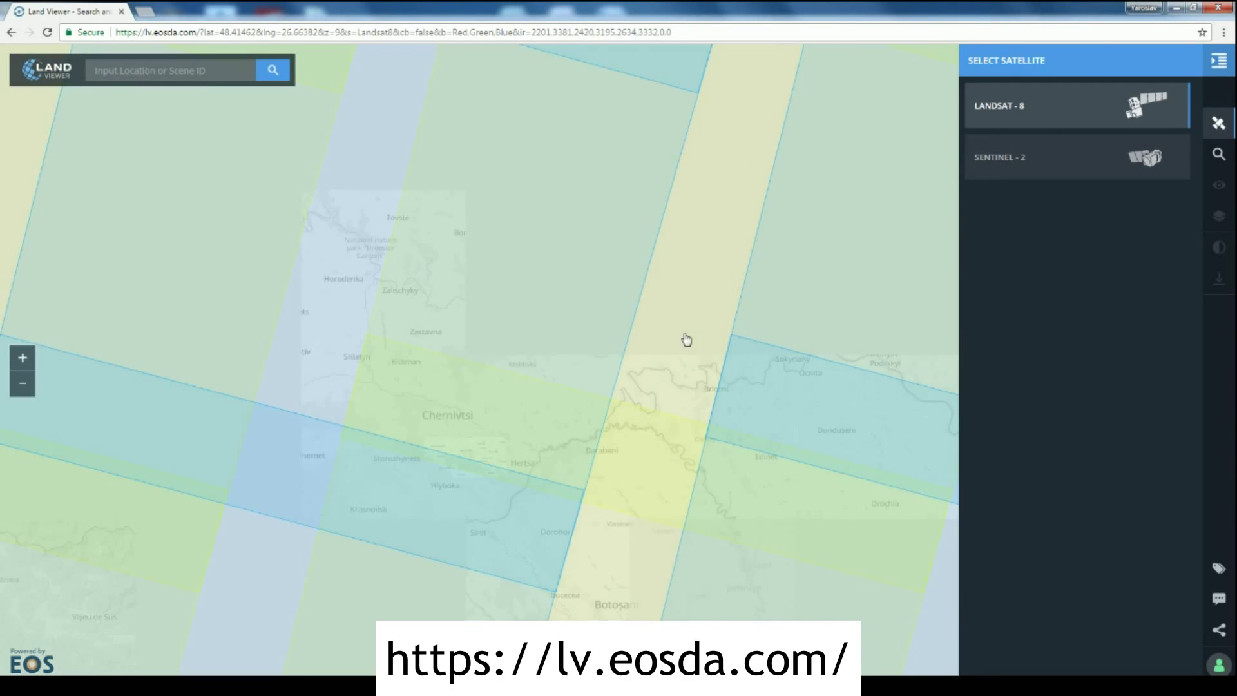
scroll(585, 399, up, 1)
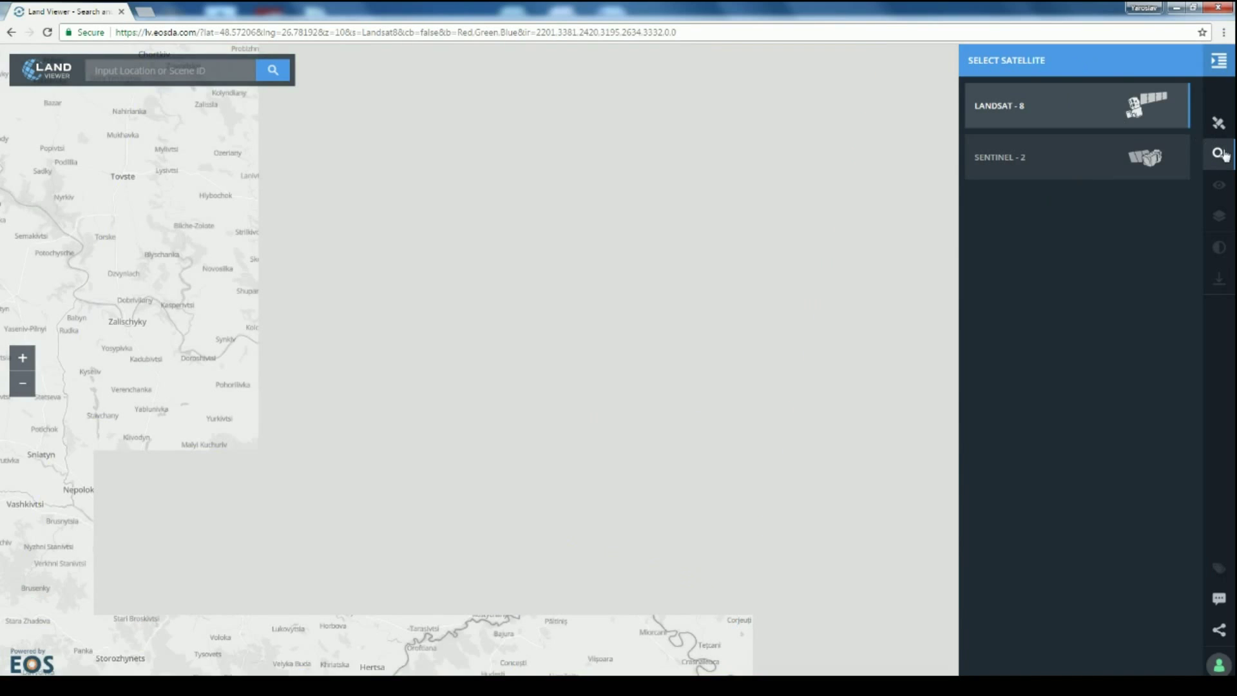
click(1219, 155)
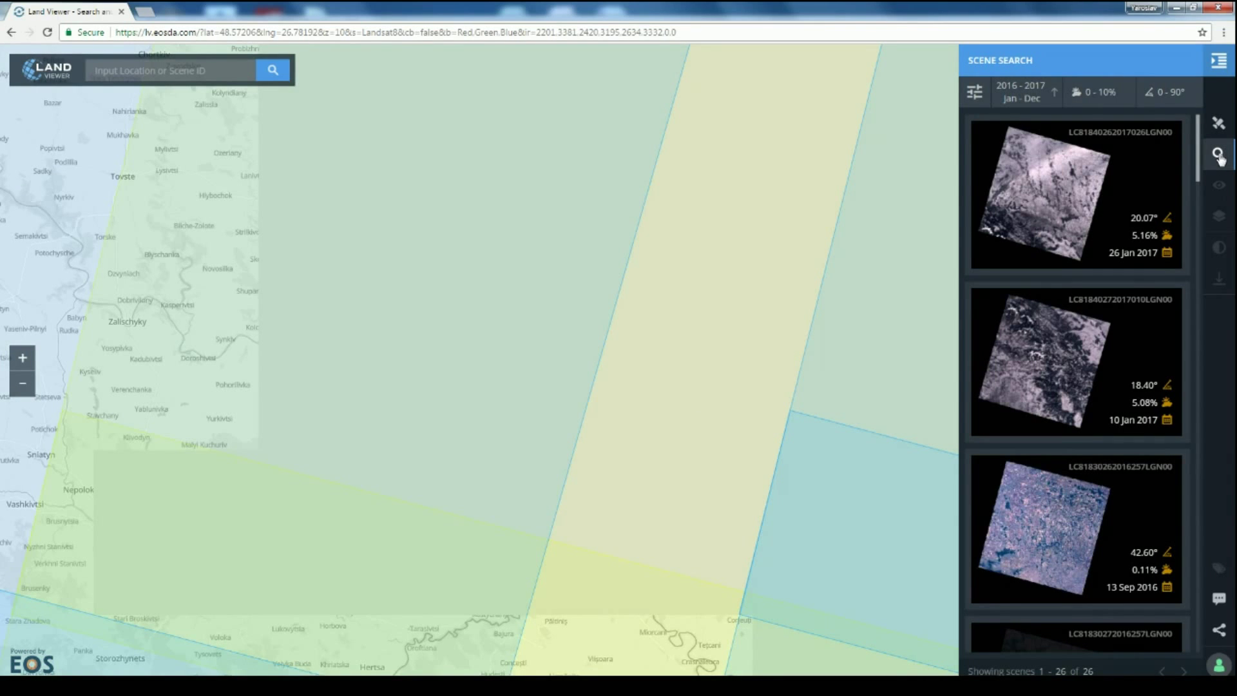
scroll(1058, 419, down, 1)
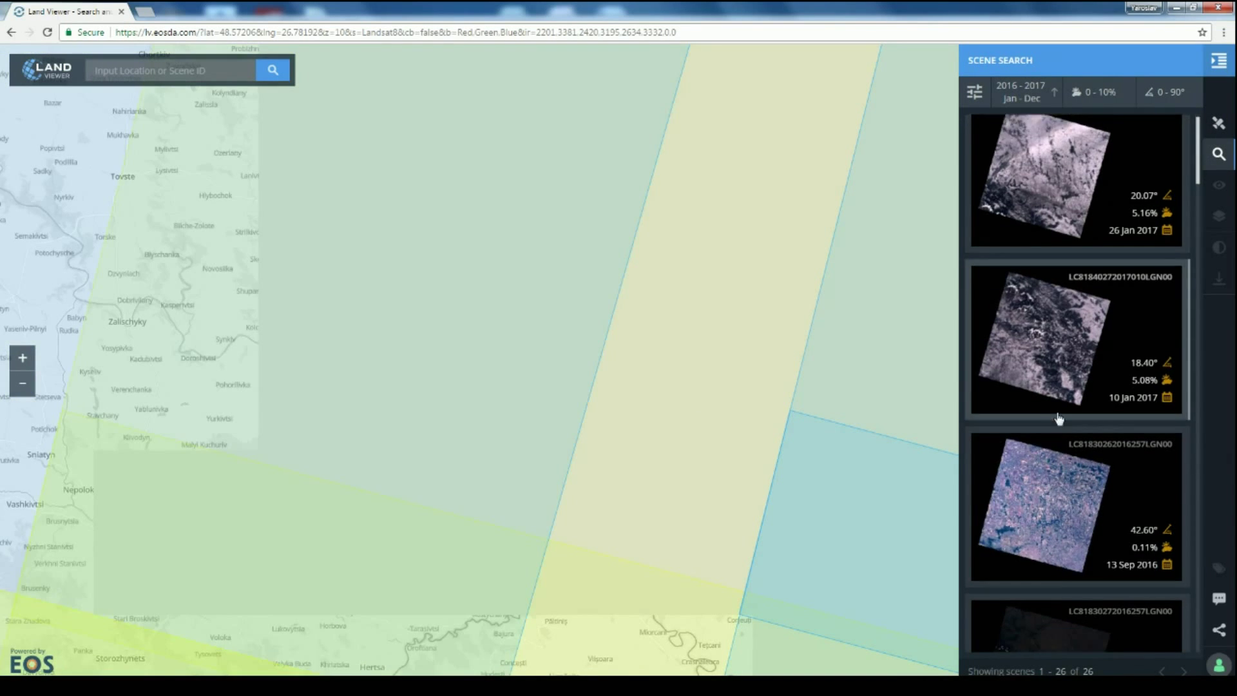
scroll(1118, 243, down, 10)
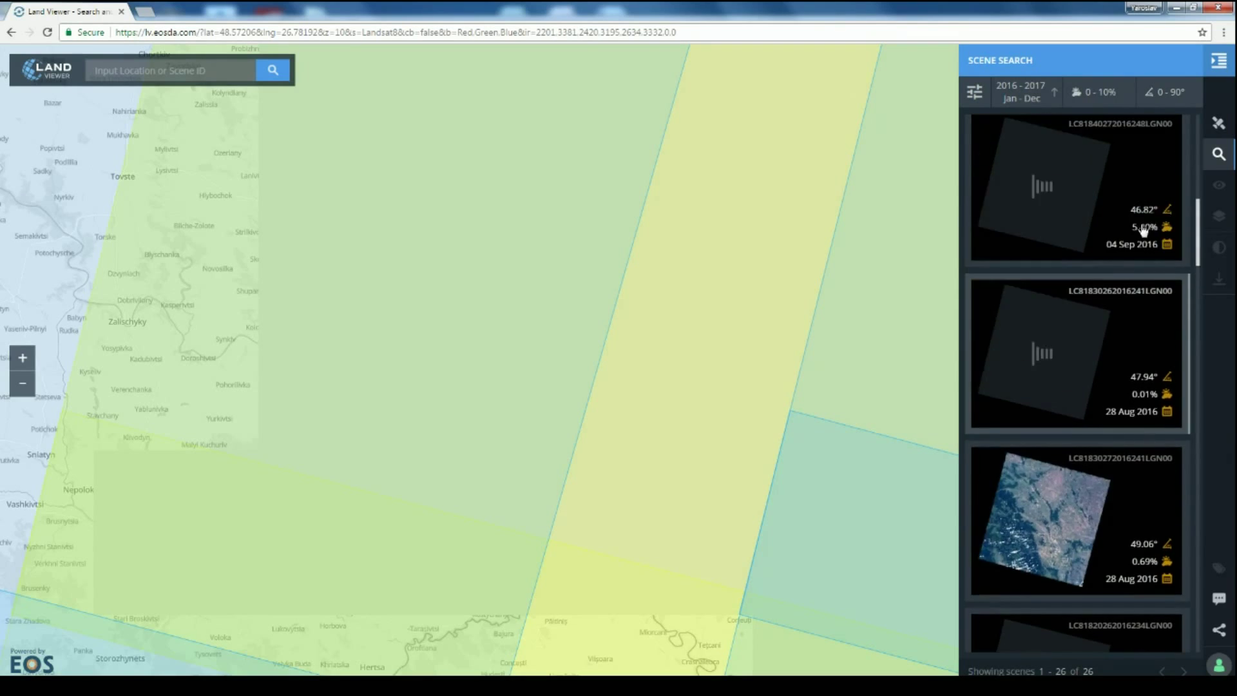
scroll(1144, 229, up, 10)
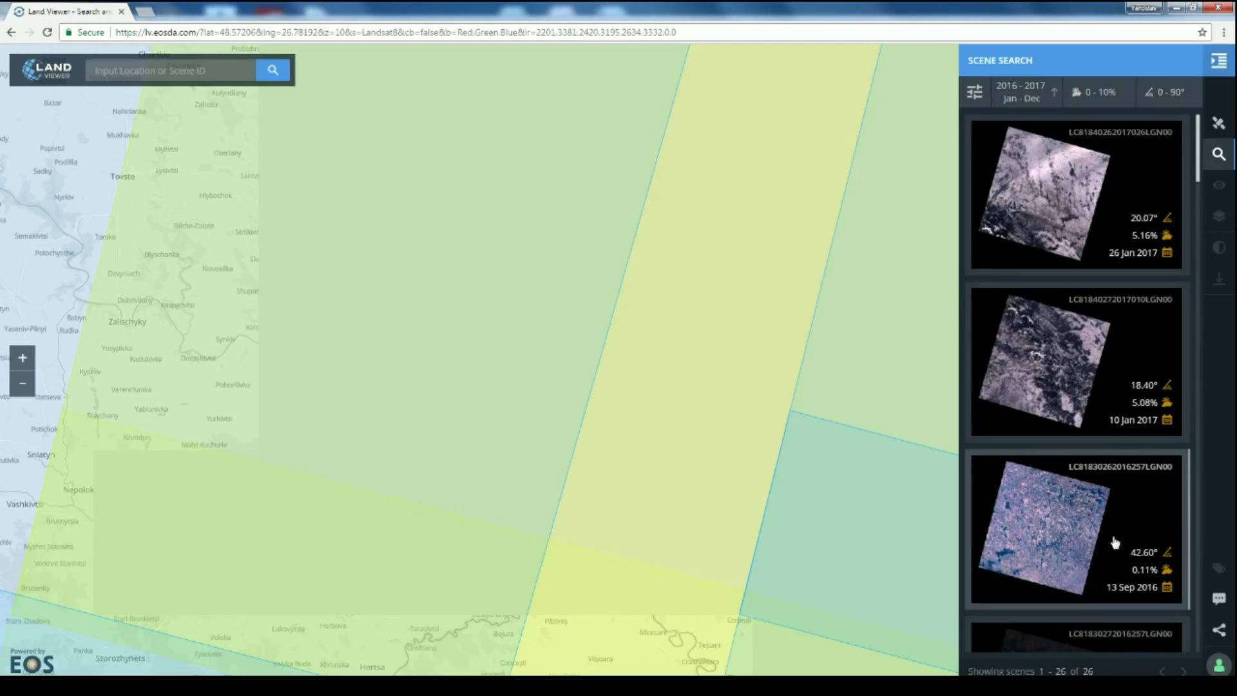
click(1055, 533)
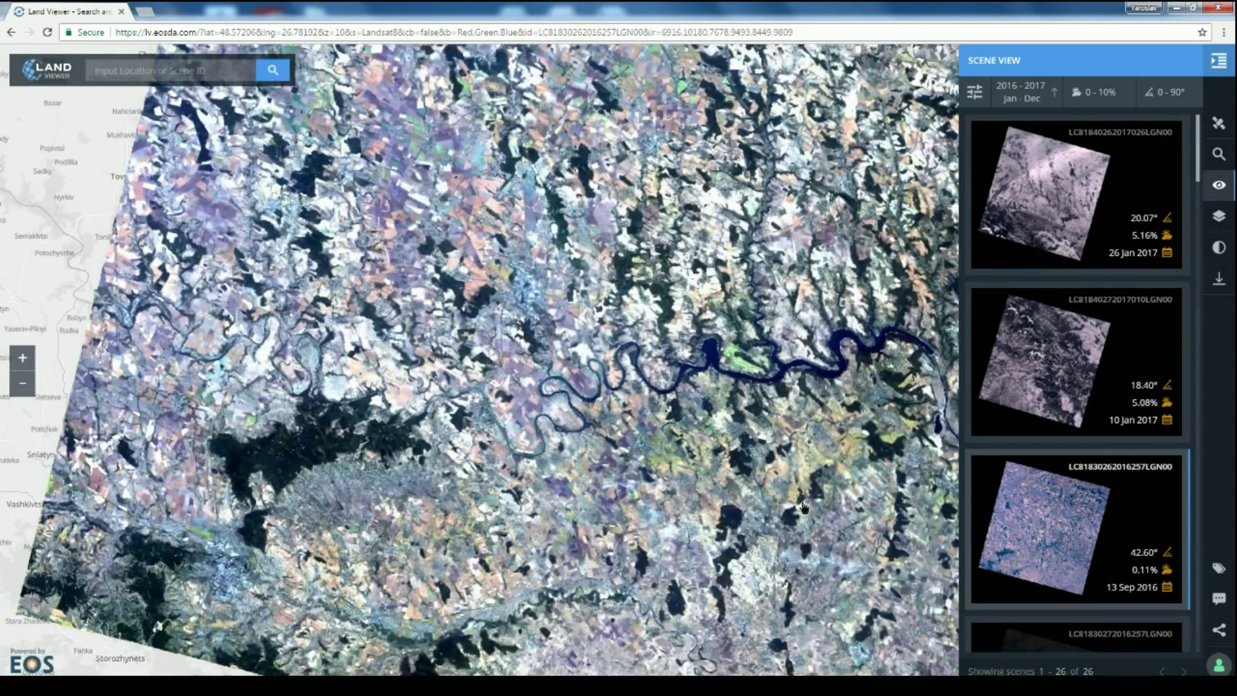
drag(805, 507, 384, 537)
drag(464, 369, 719, 366)
scroll(568, 416, up, 2)
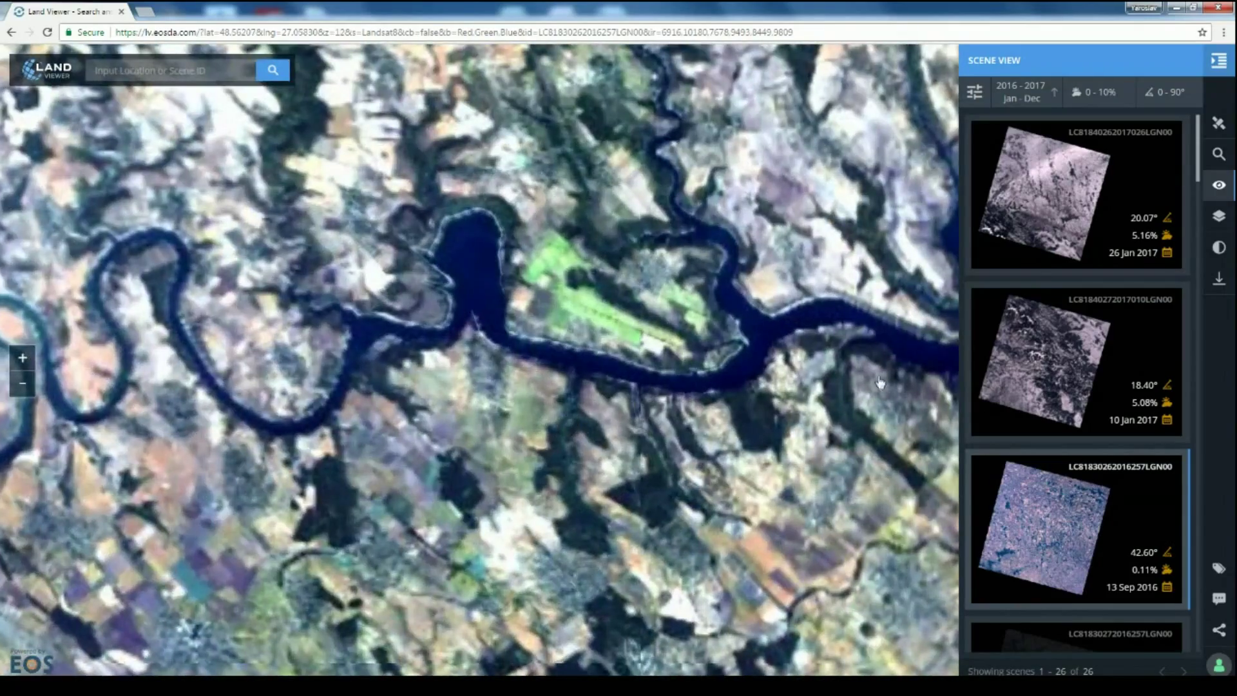
drag(464, 365, 821, 487)
drag(704, 264, 617, 305)
drag(744, 431, 570, 228)
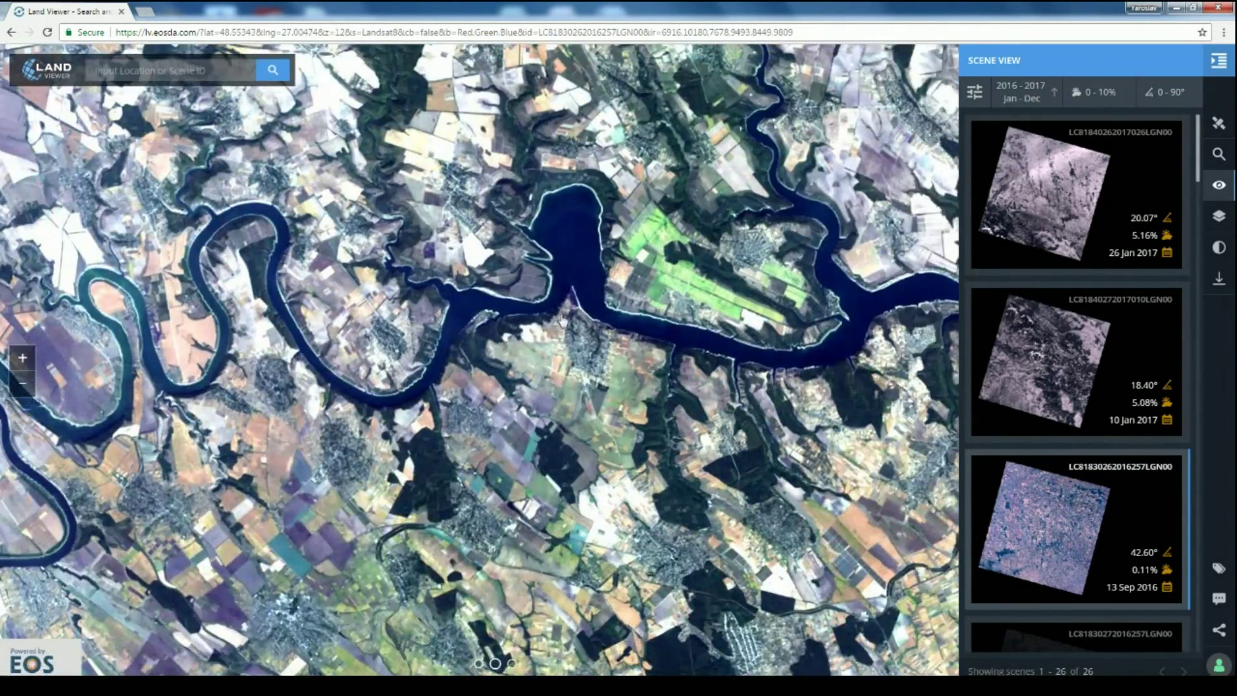
Step: Render the scene with the Agriculture band combination (6, 5, 2) and examine the fields along and north of the river
click(1228, 221)
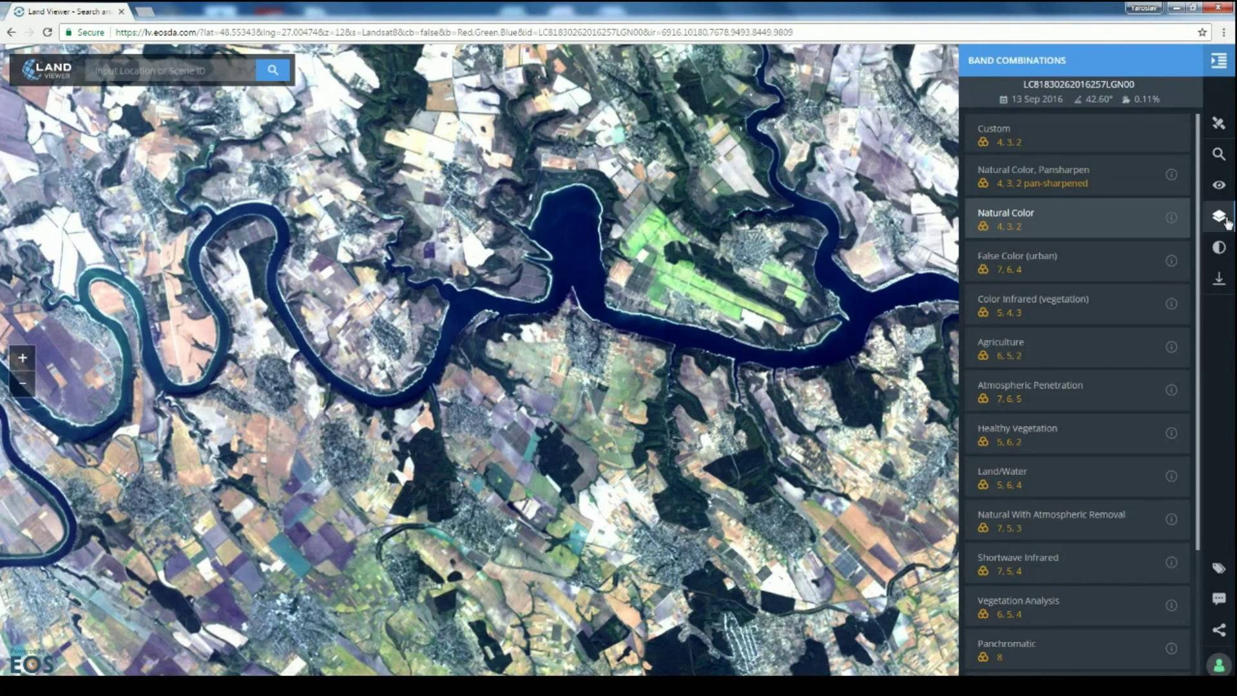
scroll(1083, 332, down, 1)
scroll(1083, 332, down, 2)
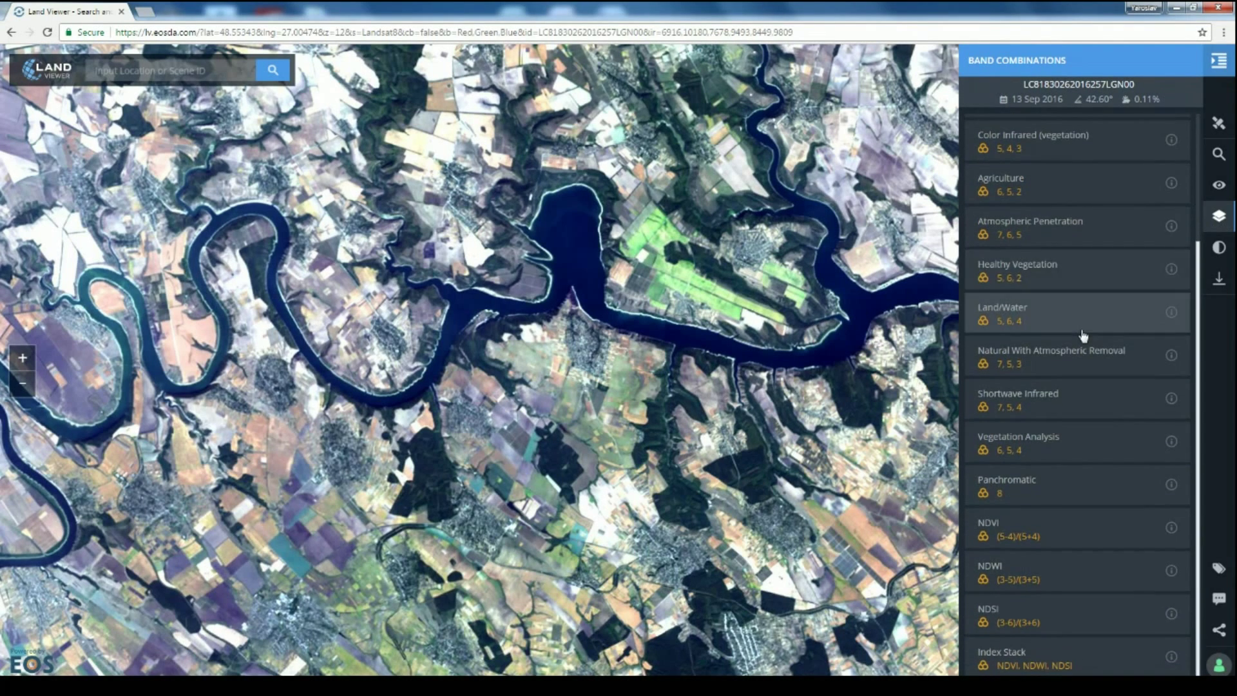
scroll(1036, 268, up, 4)
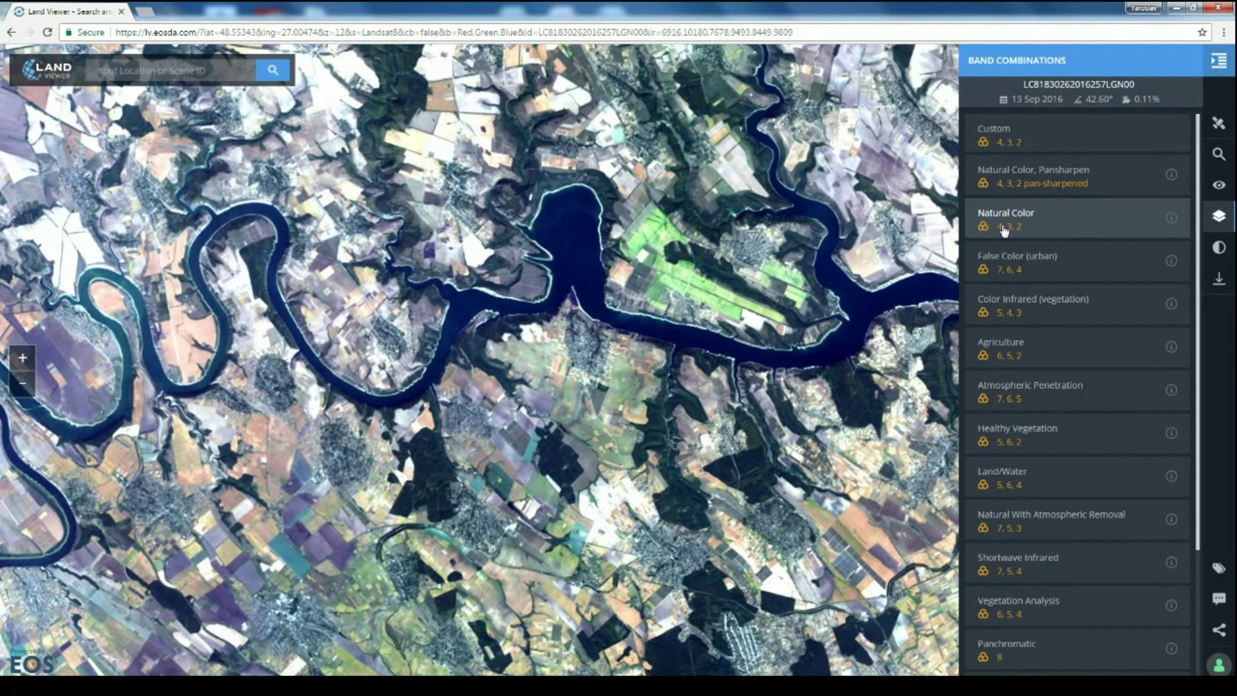
click(1023, 357)
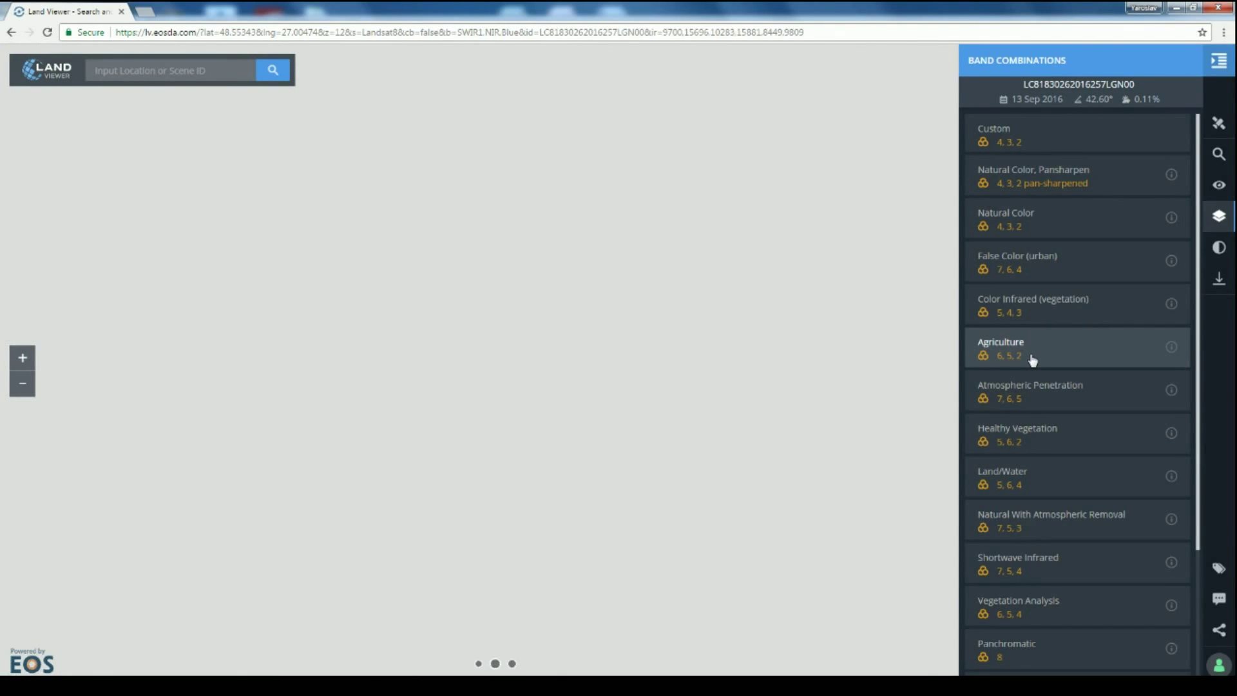
drag(478, 303, 559, 369)
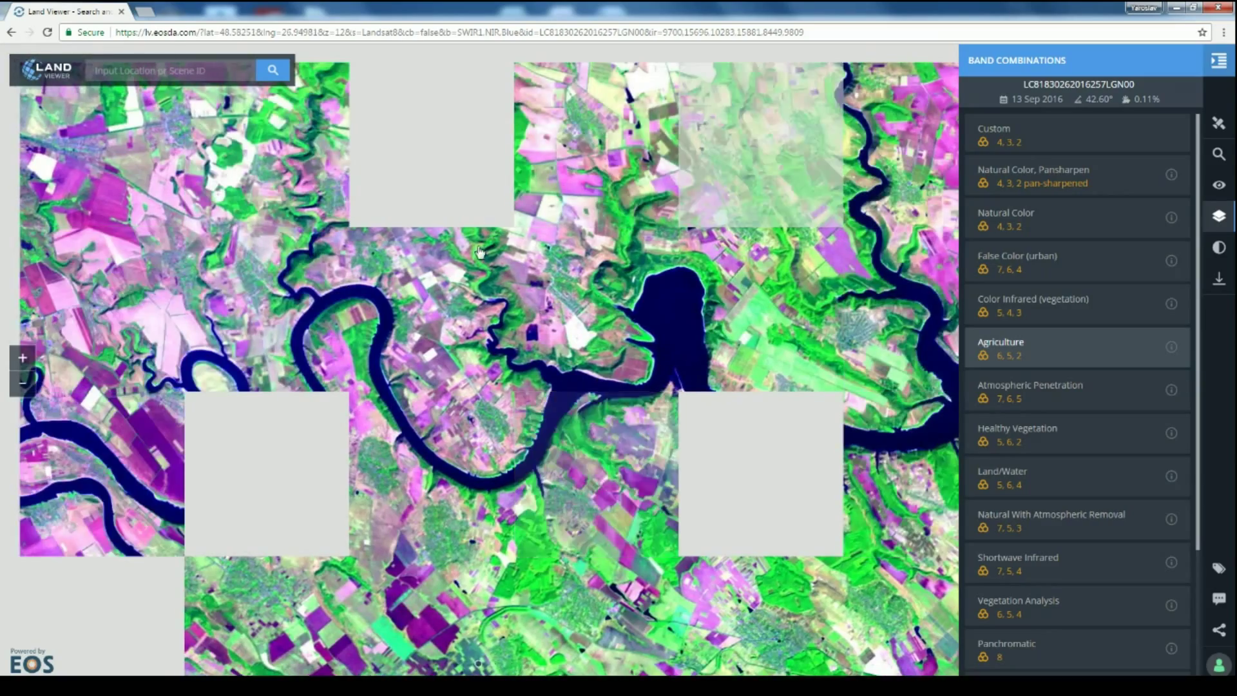
drag(456, 418, 730, 264)
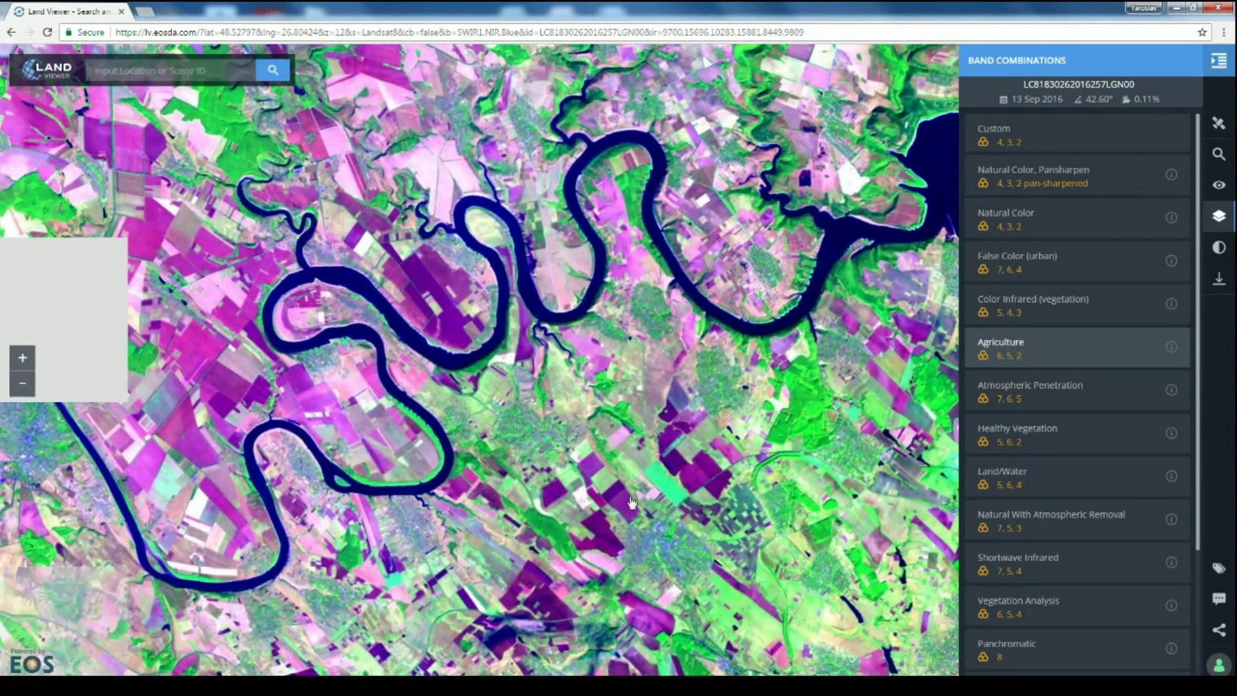
drag(593, 492, 927, 480)
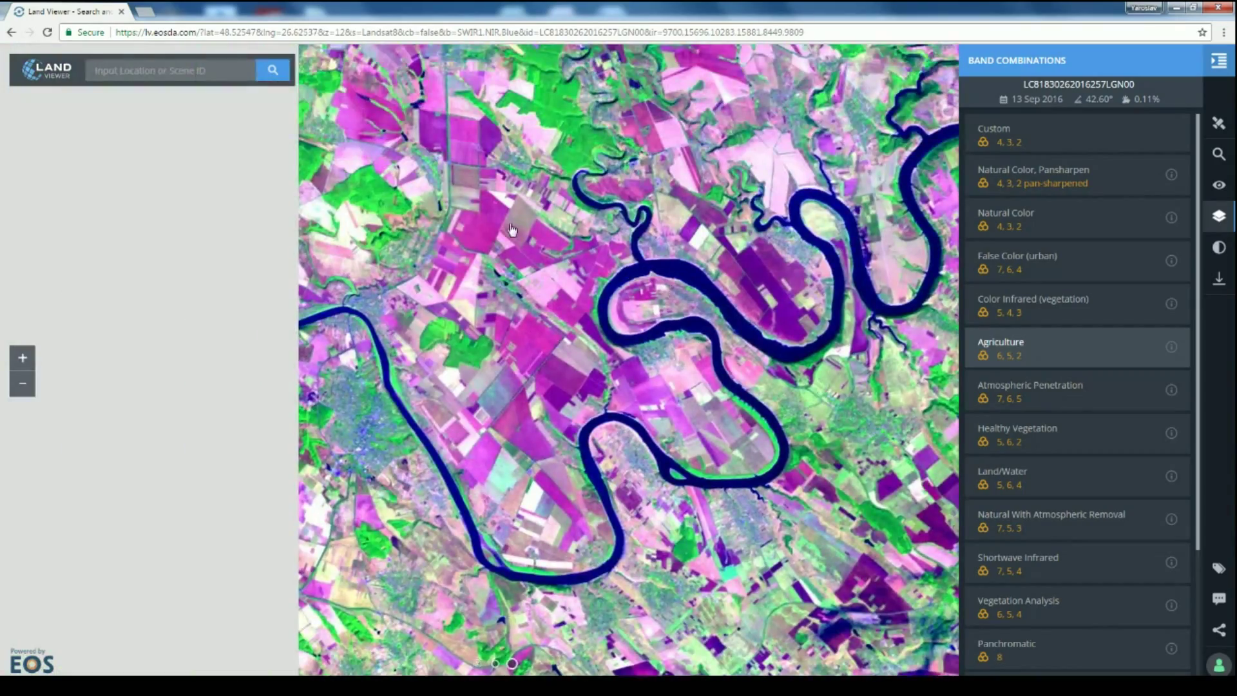
drag(610, 78, 717, 315)
drag(448, 148, 543, 373)
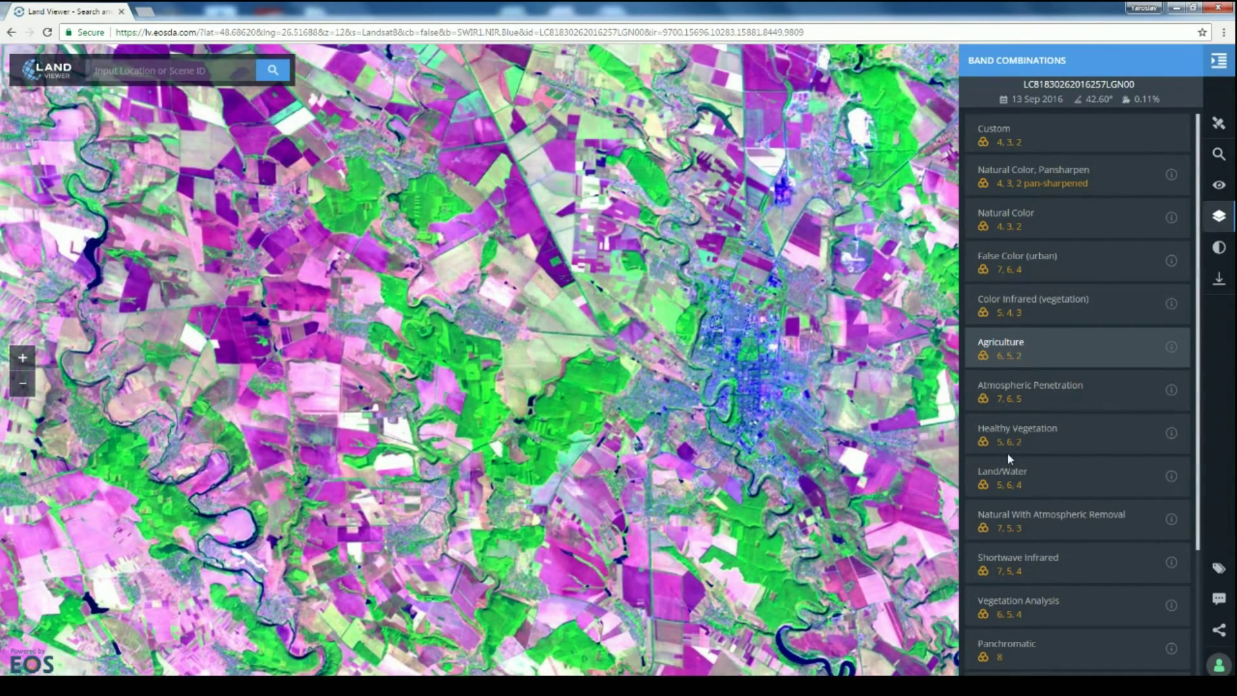
Step: Render the scene as the NDVI index, (5-4)/(5+4), and examine vegetation around the river bends
scroll(1024, 459, down, 2)
scroll(1026, 463, down, 1)
click(1026, 536)
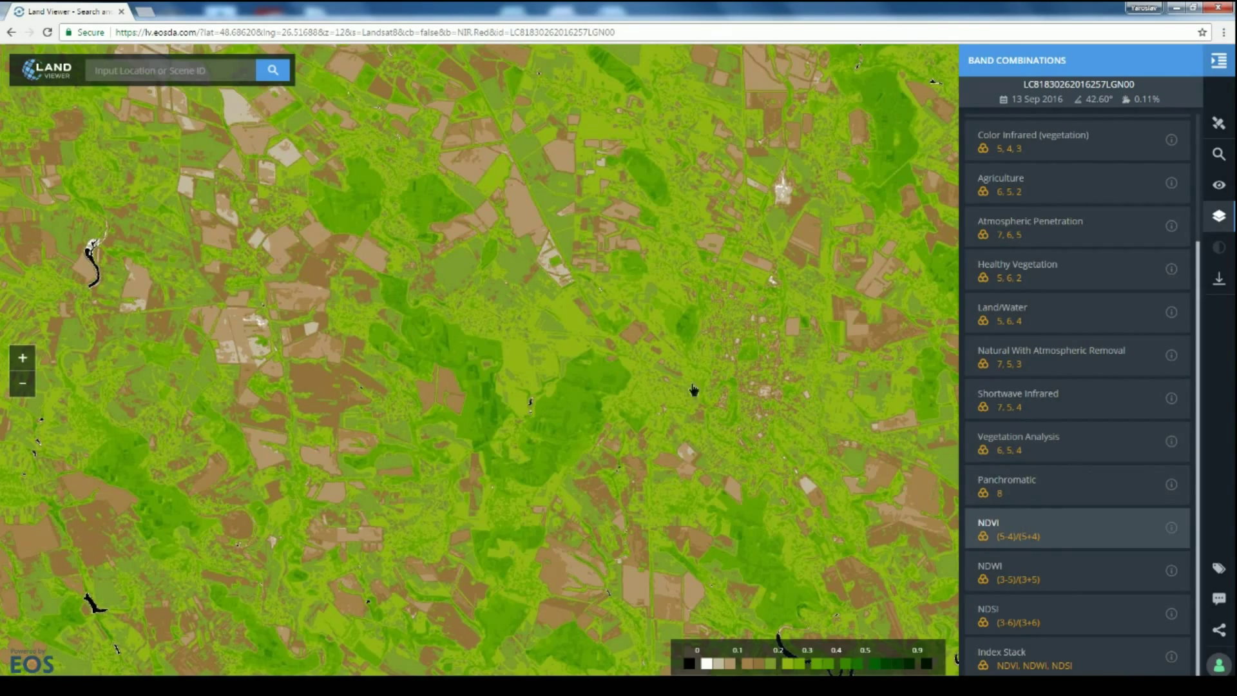
drag(693, 389, 332, 243)
drag(688, 558, 945, 246)
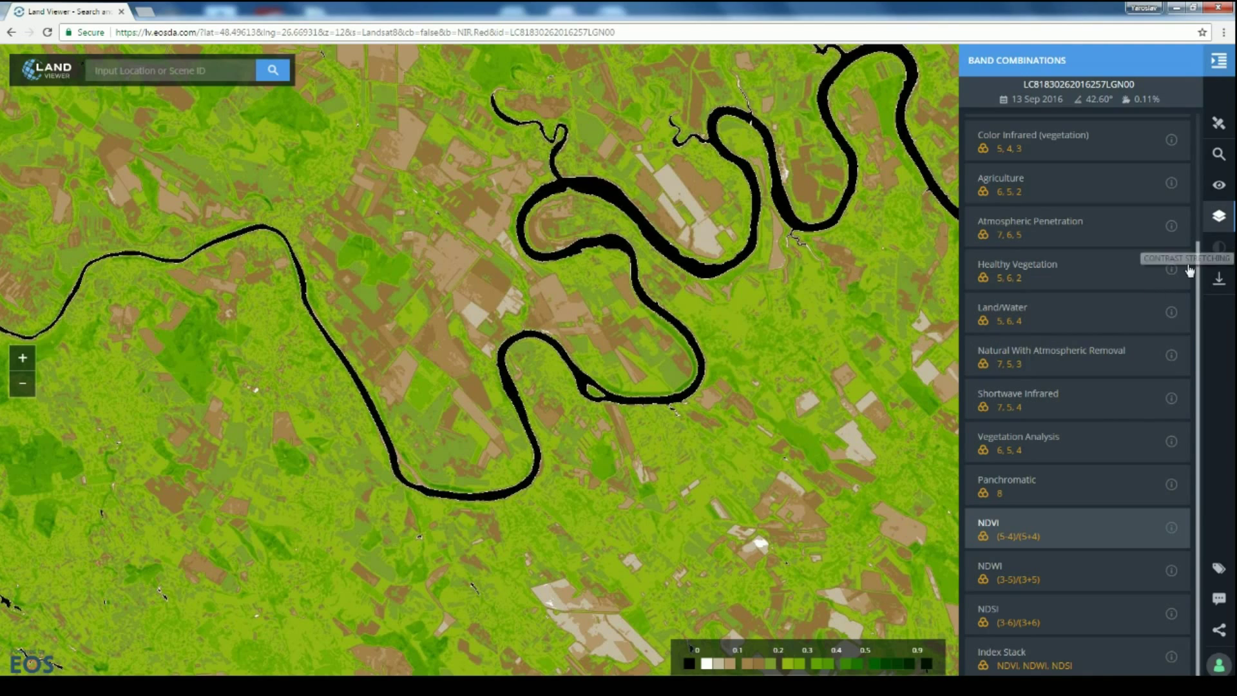
Step: Start downloading the scene's full archive, but leave the save dialog without saving
click(1226, 279)
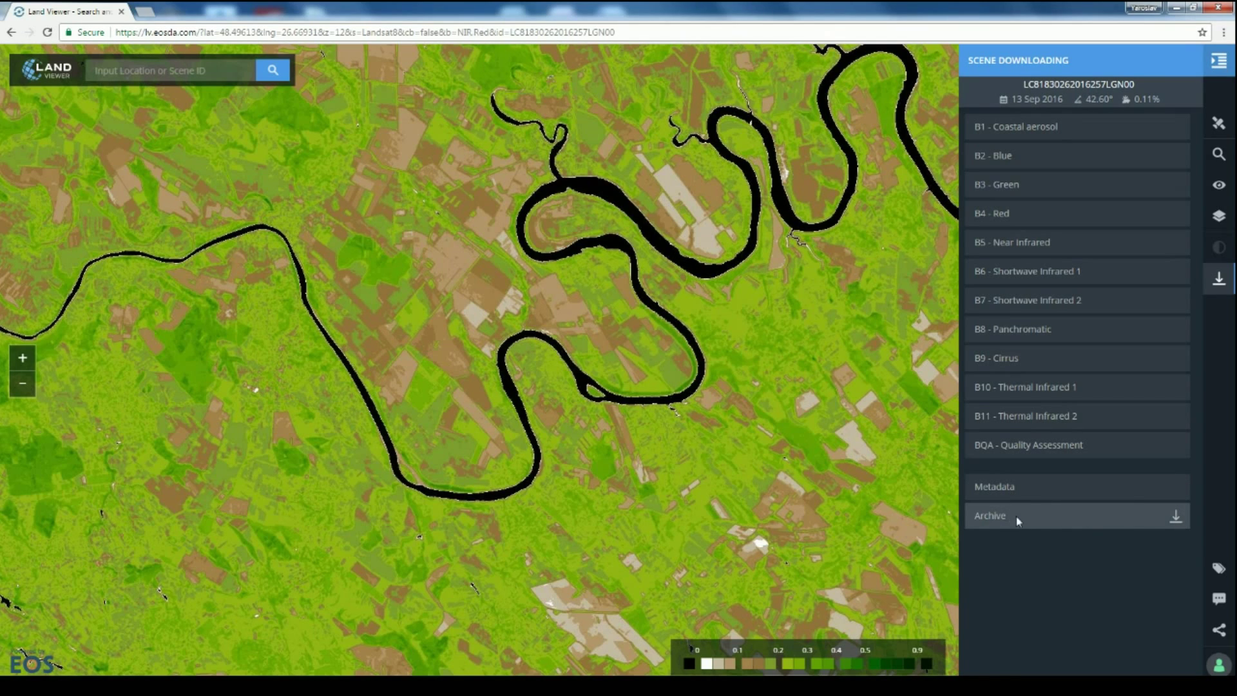
click(1182, 523)
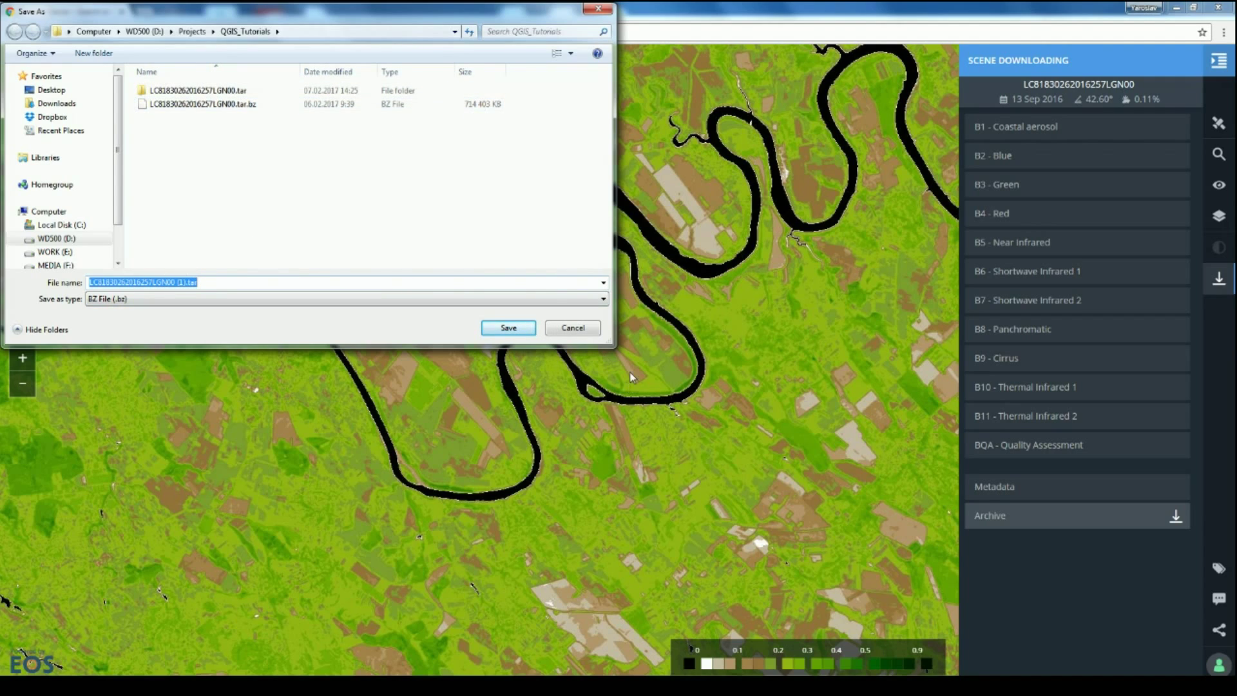
click(585, 330)
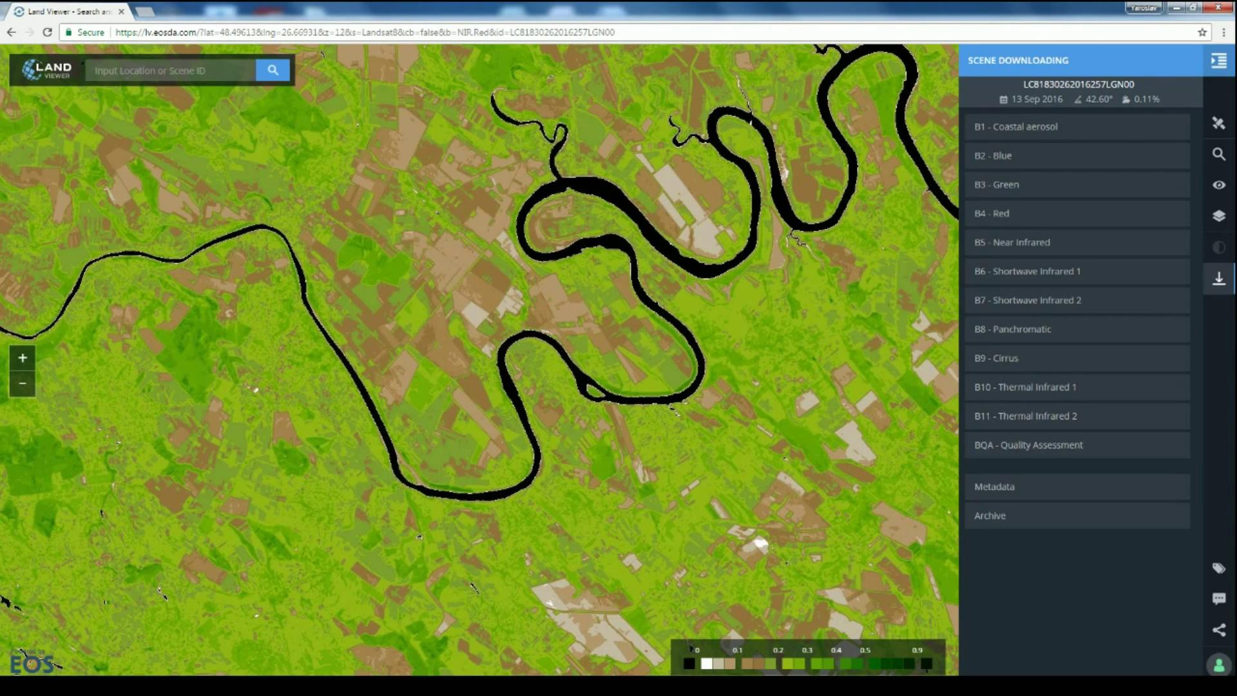
click(311, 685)
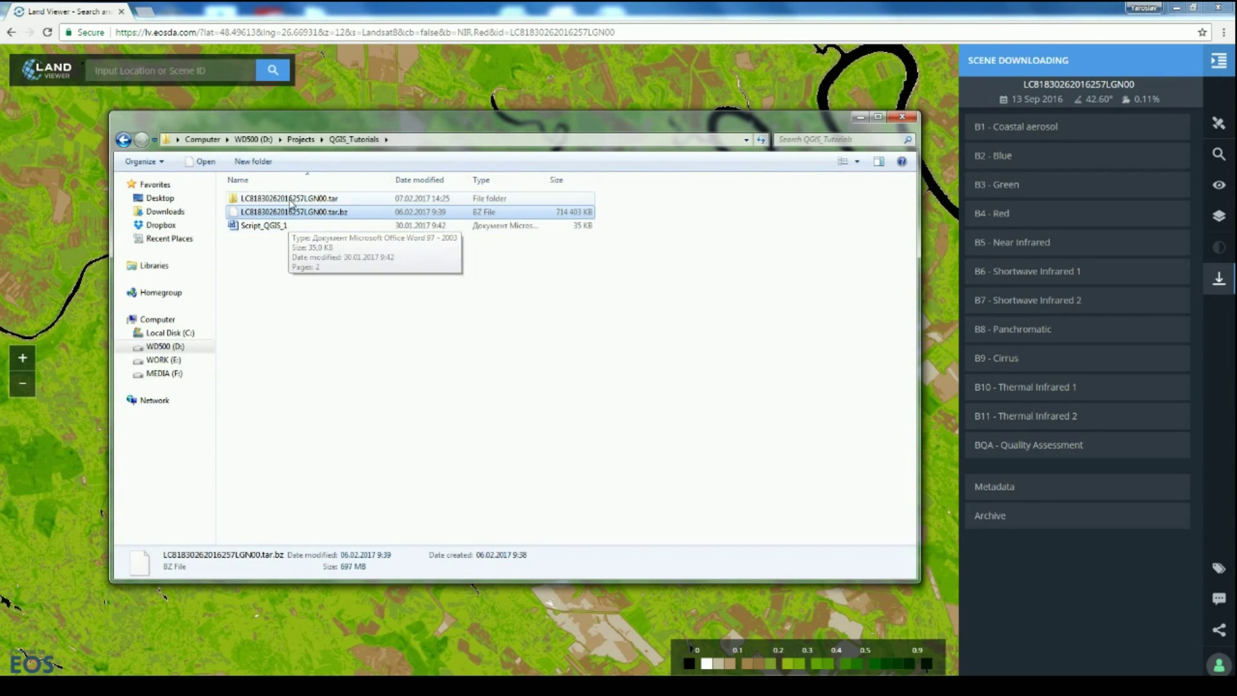
right_click(357, 212)
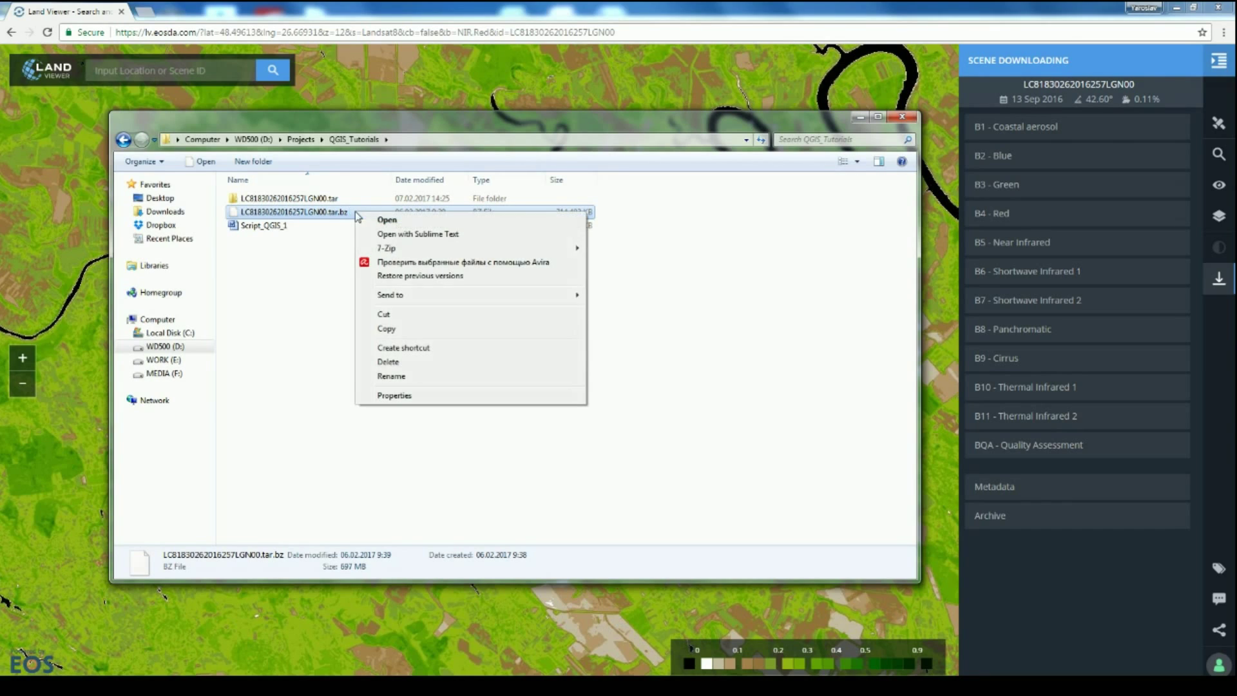
mouse_move(416, 251)
click(265, 183)
double_click(289, 226)
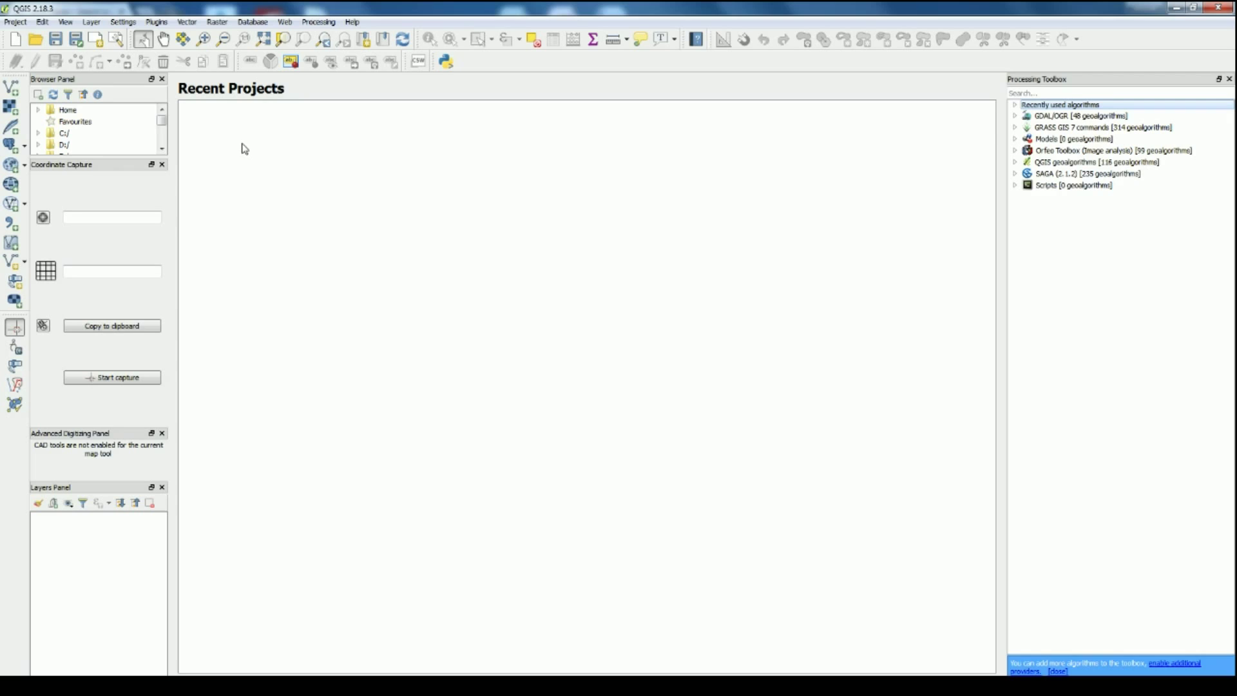
click(8, 110)
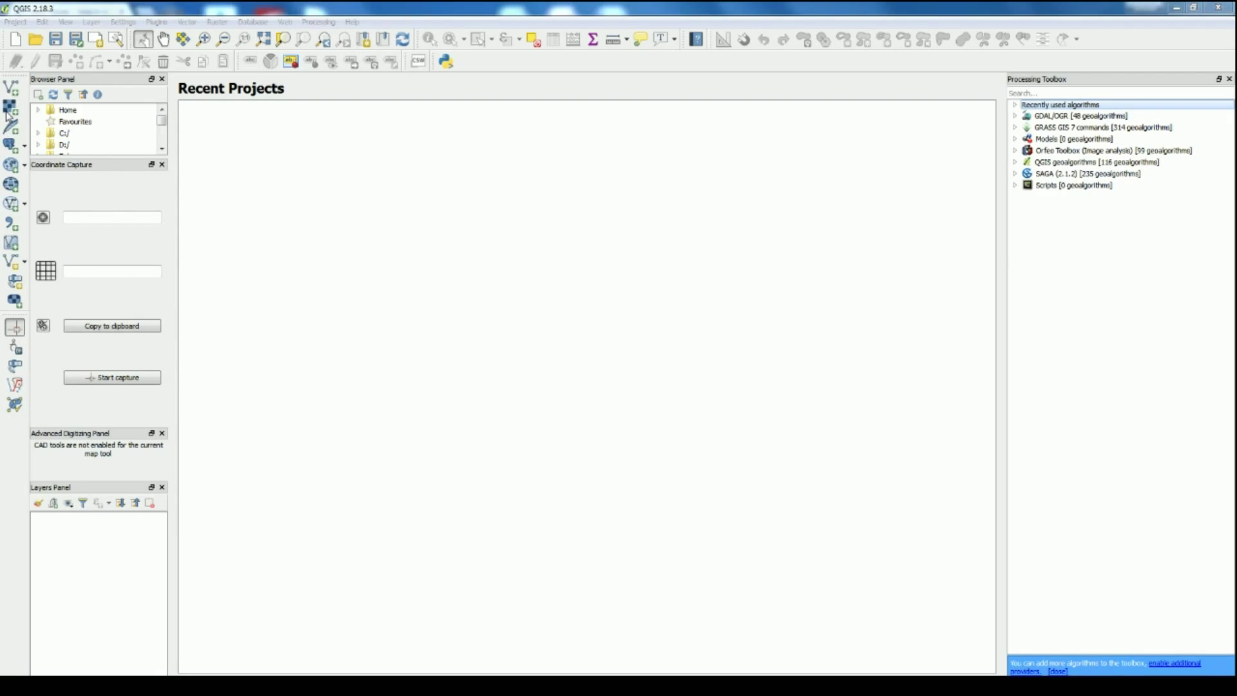
click(255, 45)
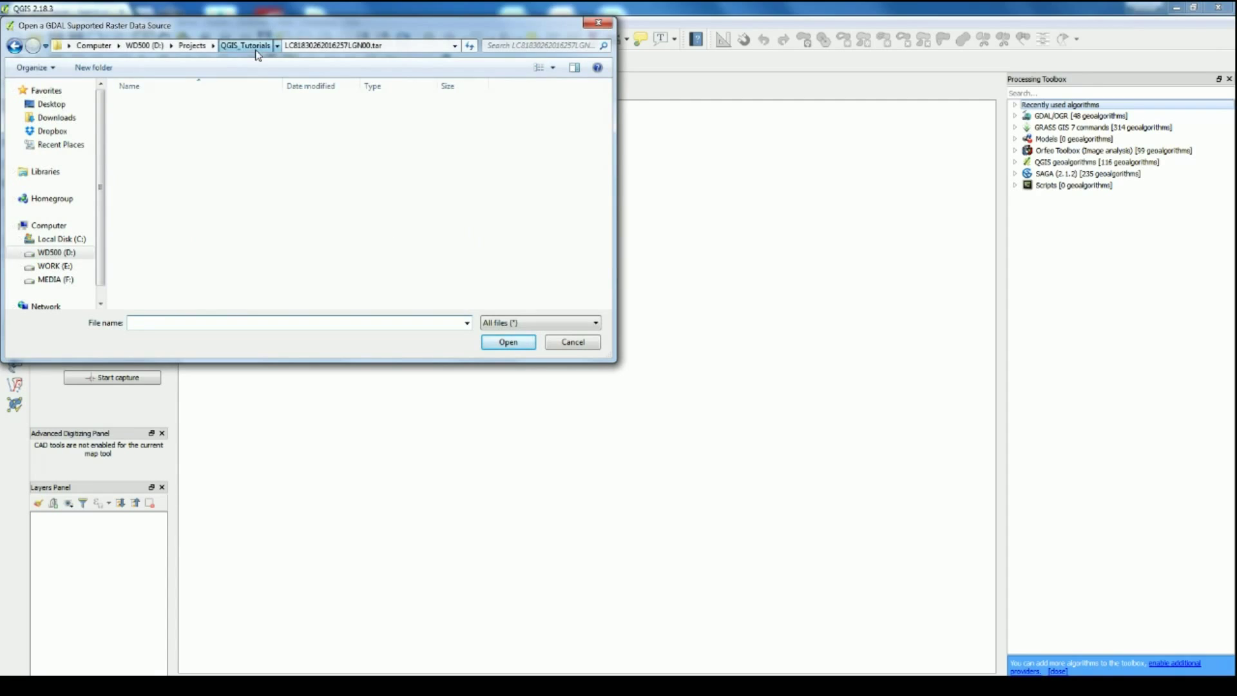
double_click(171, 107)
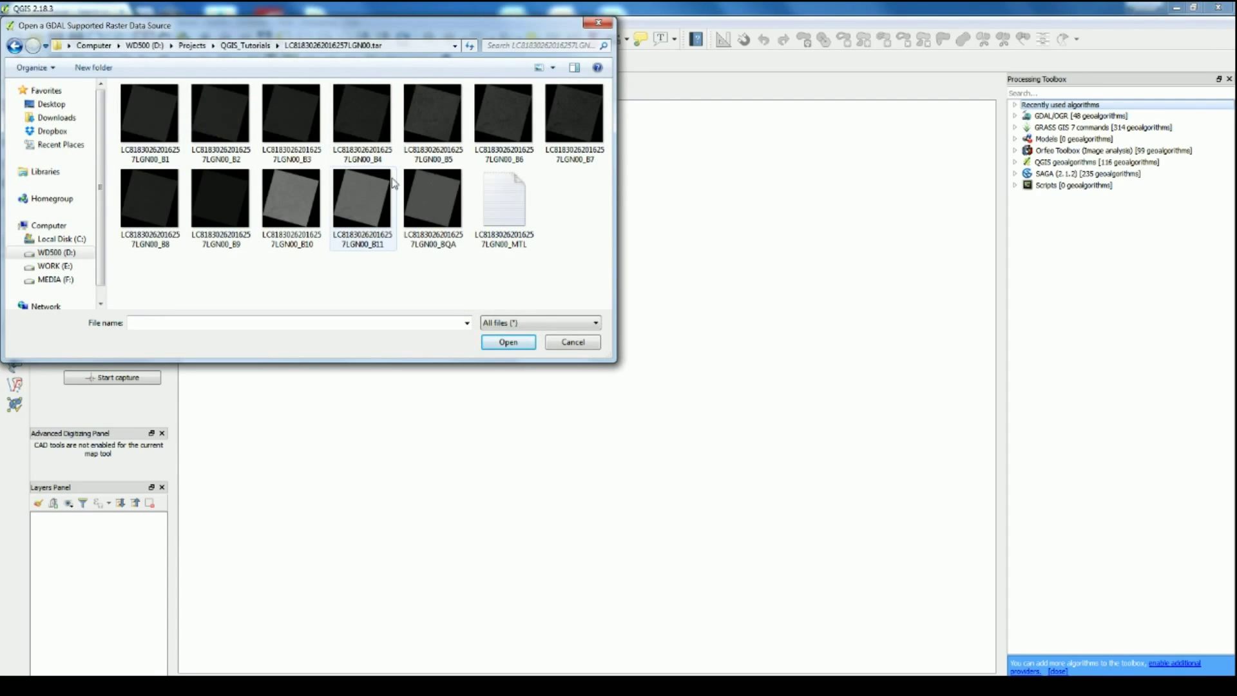
click(149, 141)
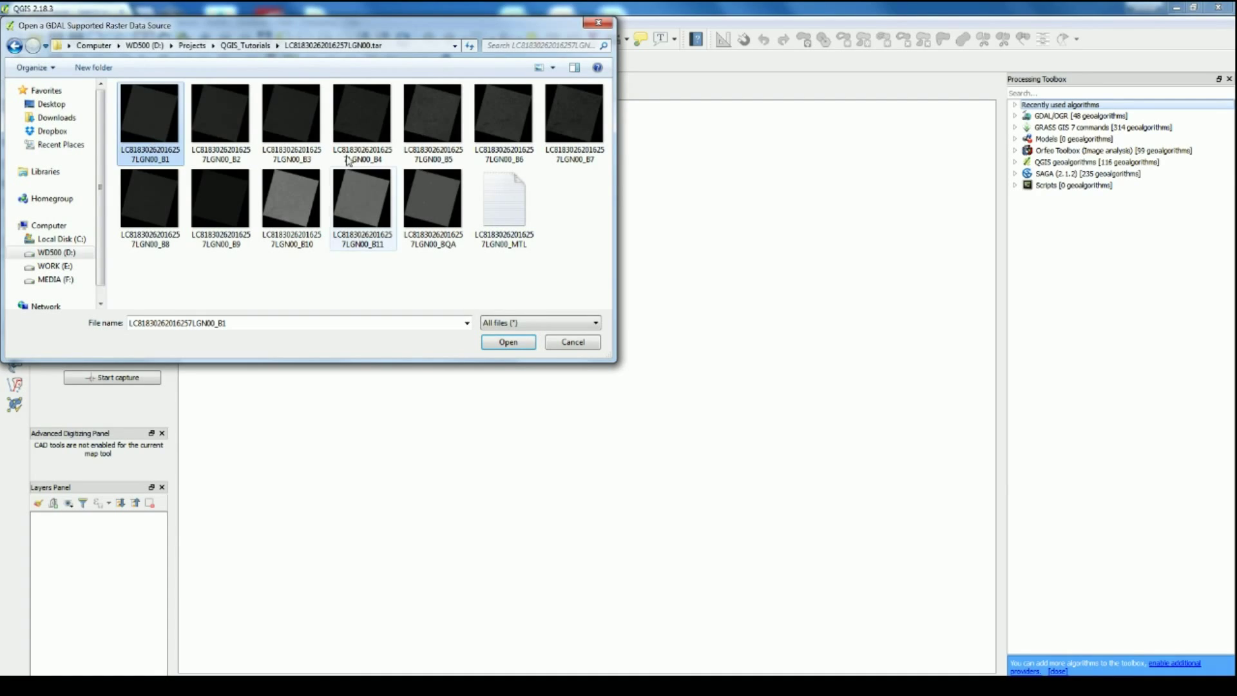
click(526, 325)
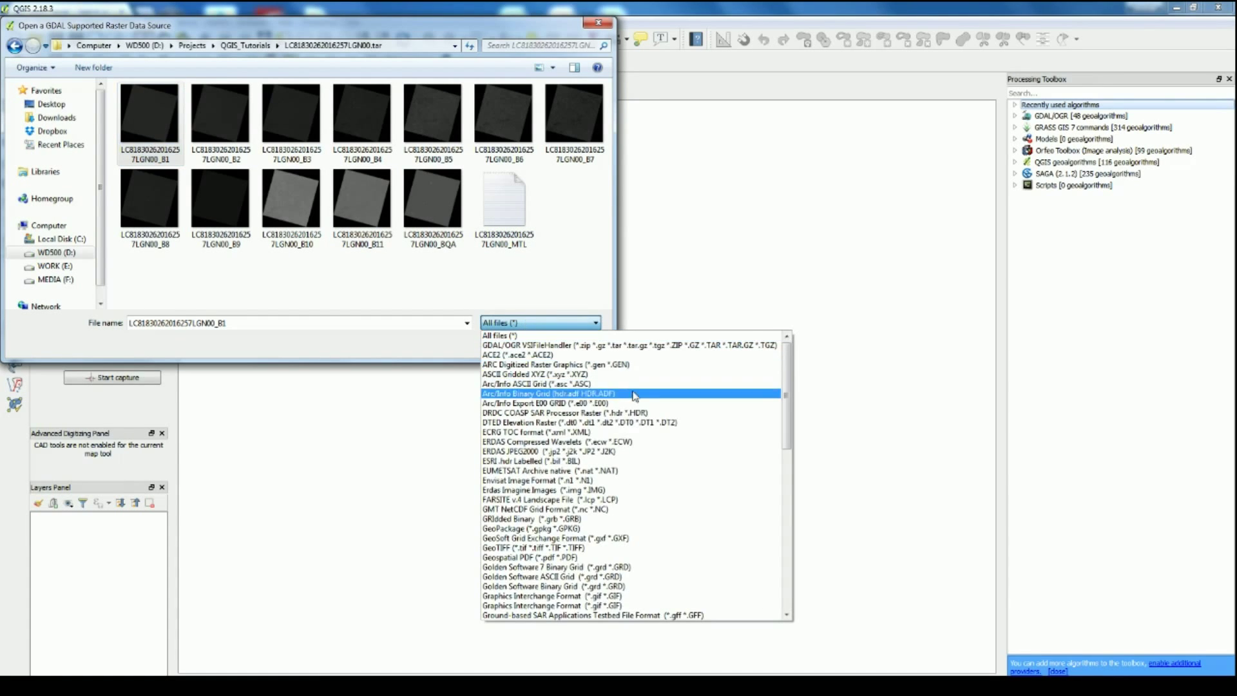
scroll(731, 491, down, 5)
scroll(731, 491, down, 5)
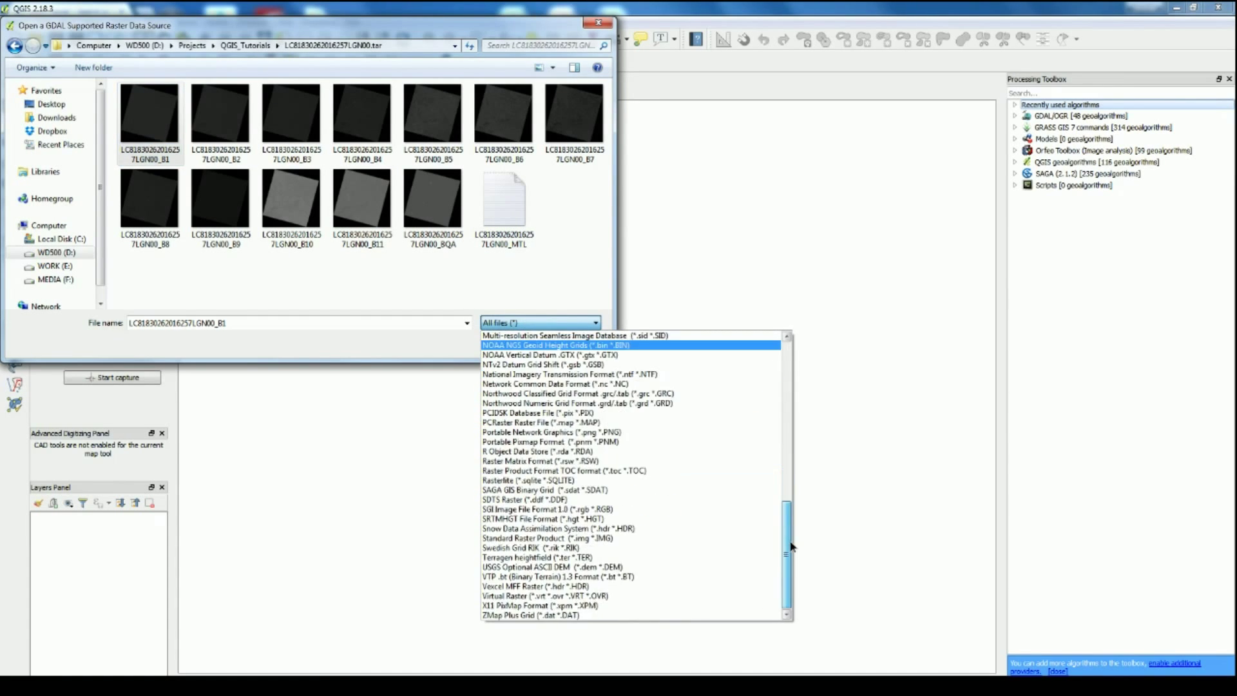
scroll(802, 571, up, 10)
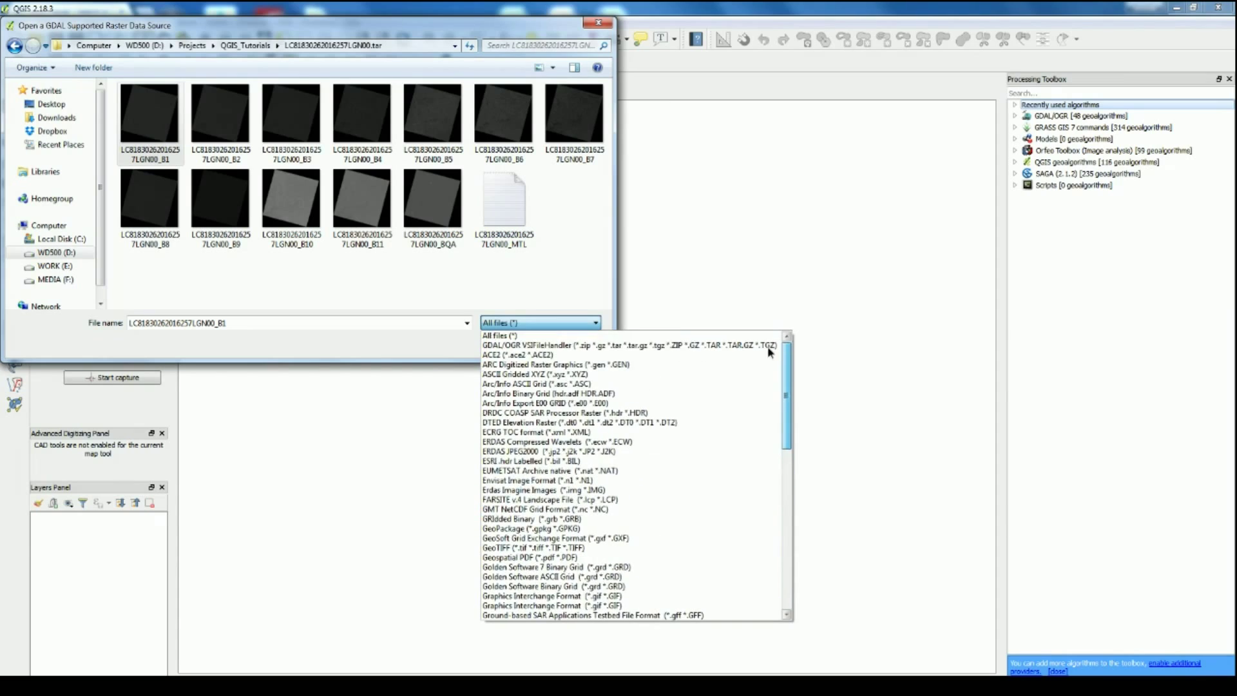
click(505, 336)
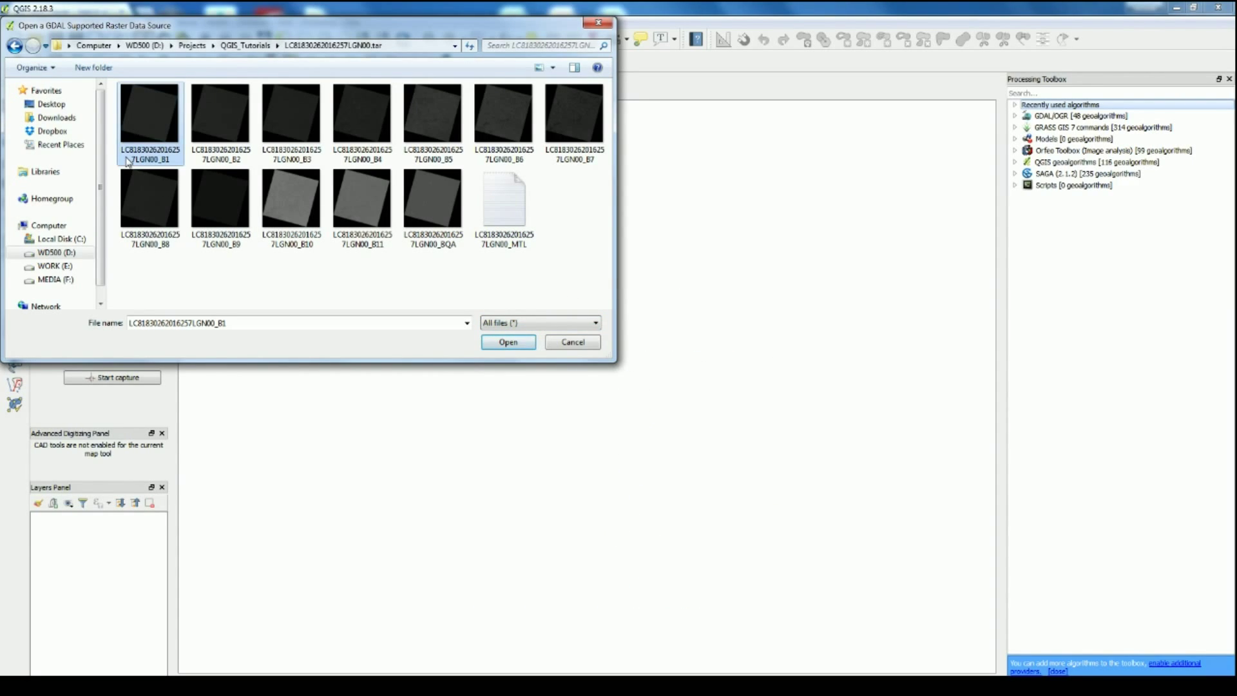
double_click(134, 111)
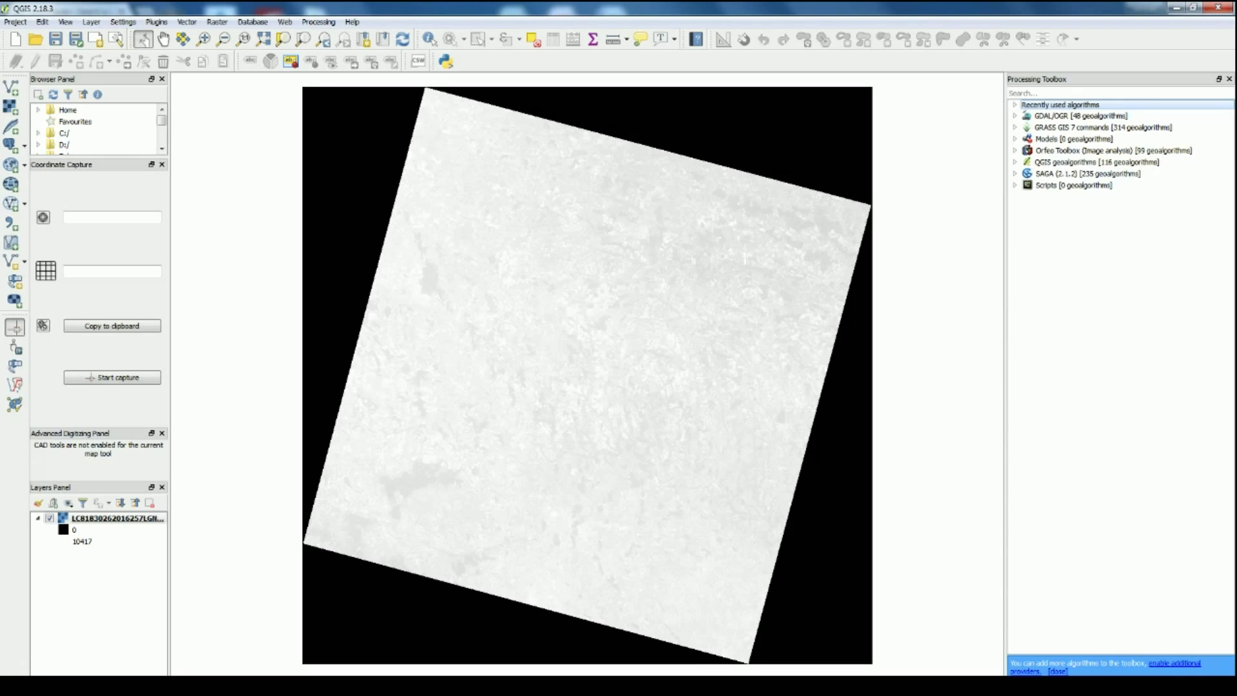
click(91, 23)
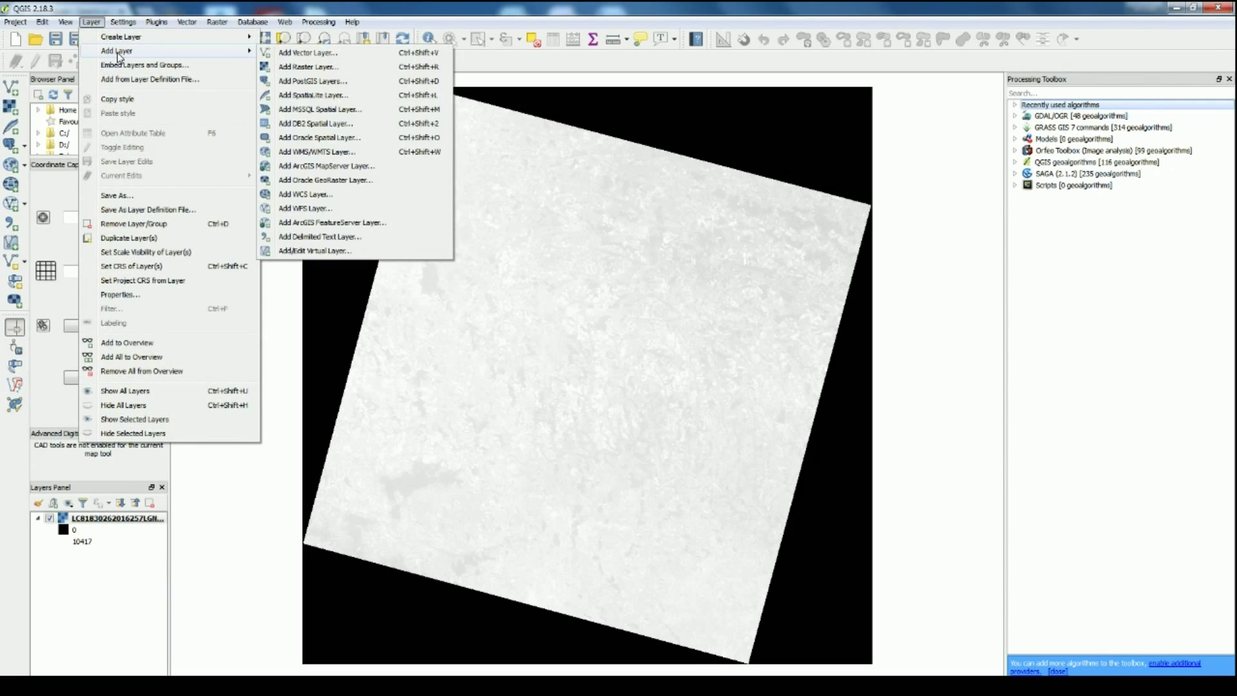
mouse_move(193, 60)
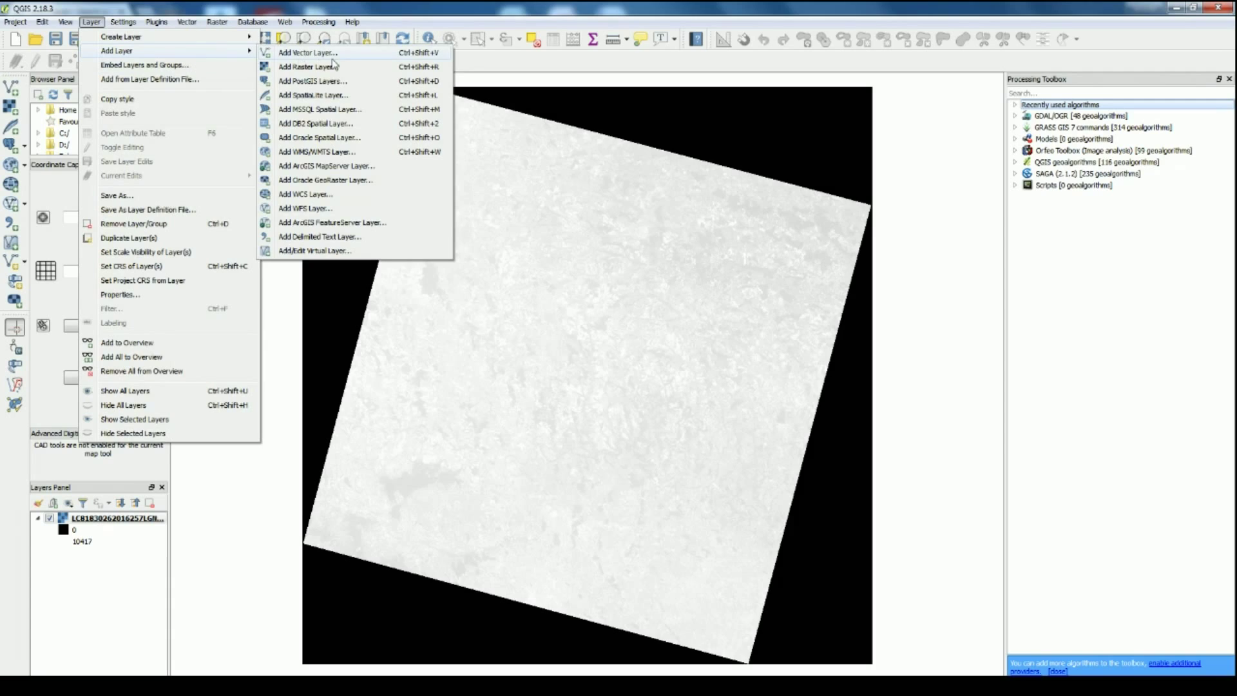
click(432, 72)
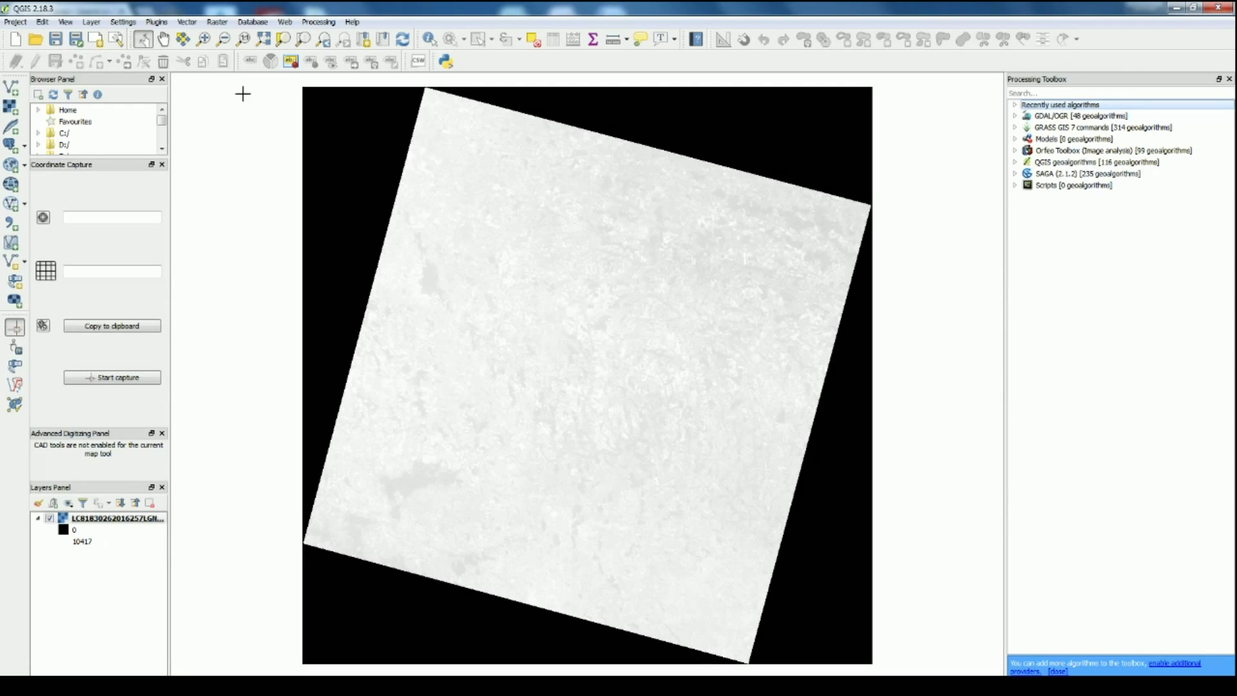
Step: Examine the band 1 raster from its northwestern corner to its southeastern edge, including a close view of the river channel
click(205, 39)
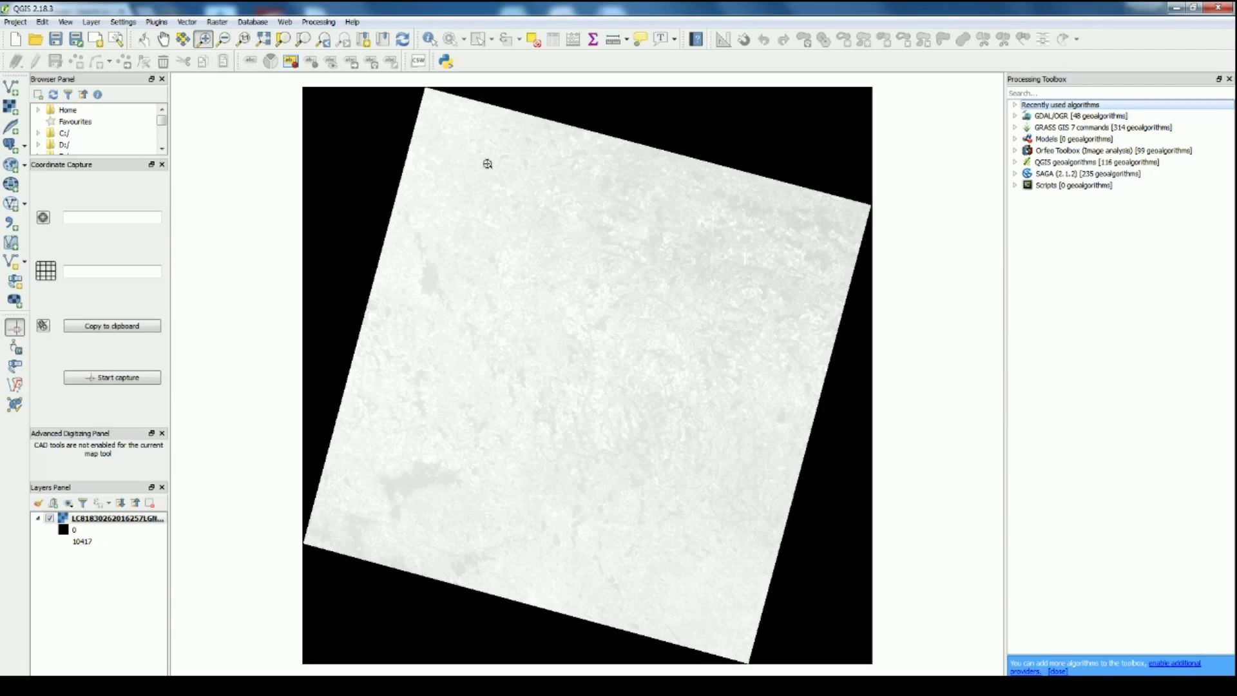
drag(497, 188, 582, 284)
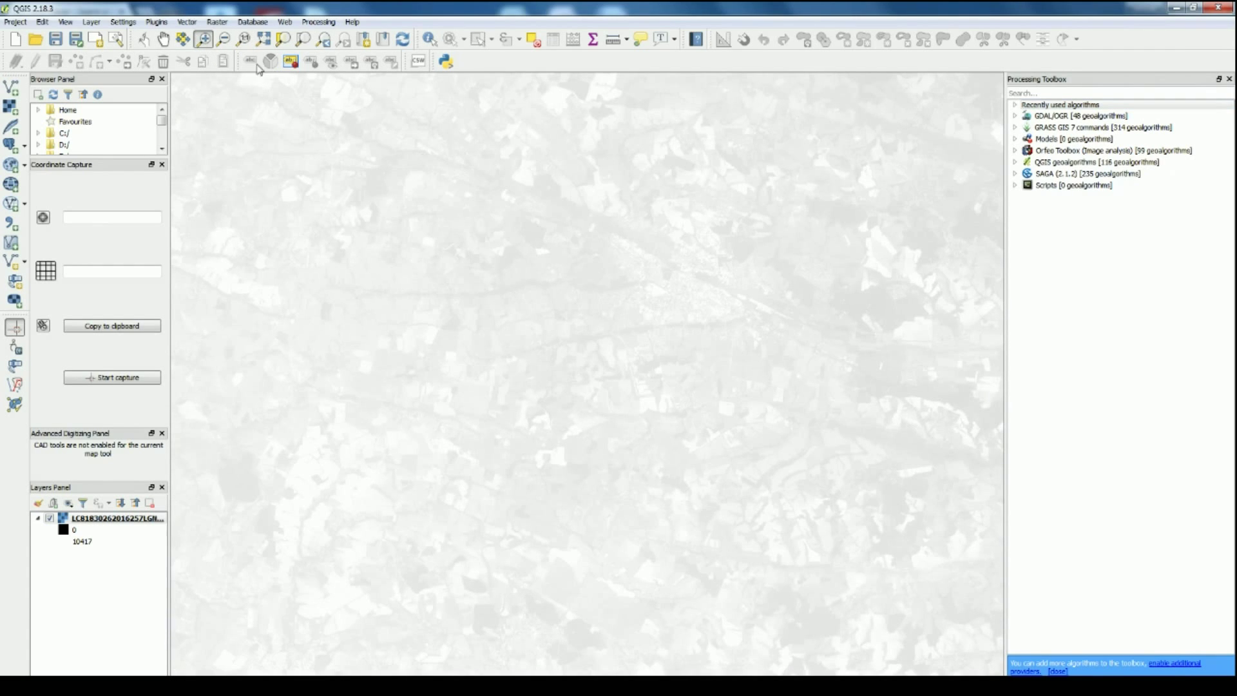
click(224, 39)
drag(451, 152, 666, 372)
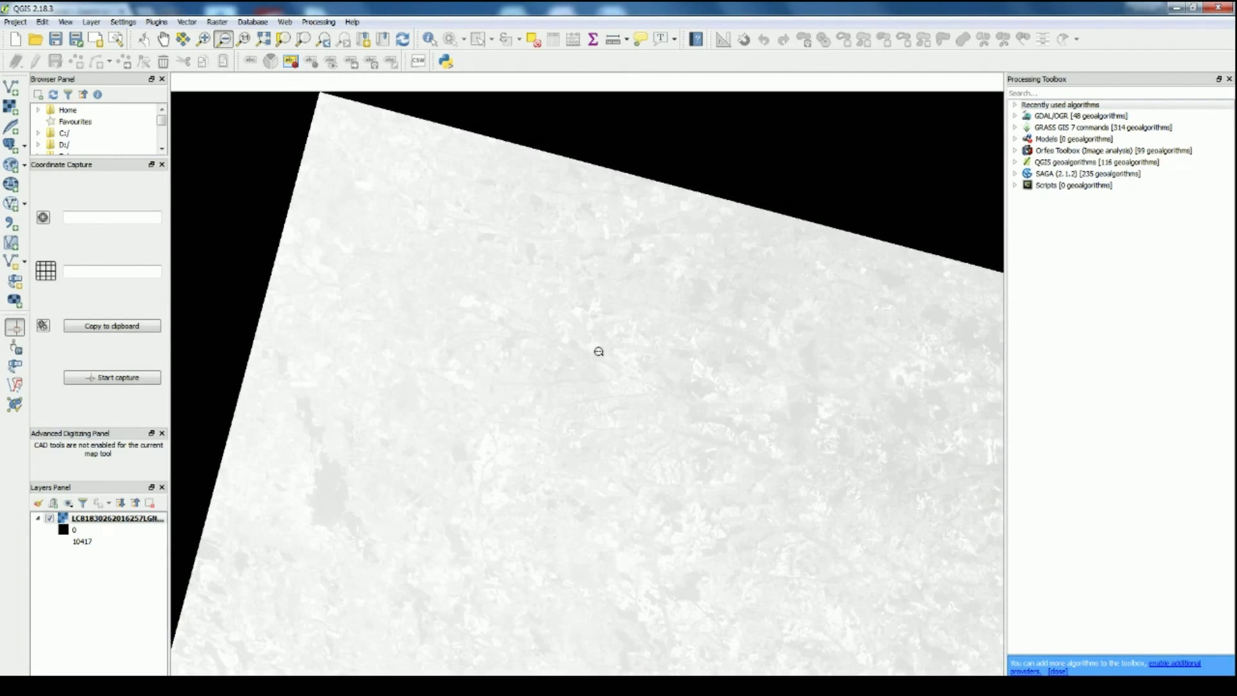
click(165, 39)
drag(841, 476, 605, 86)
drag(458, 450, 980, 429)
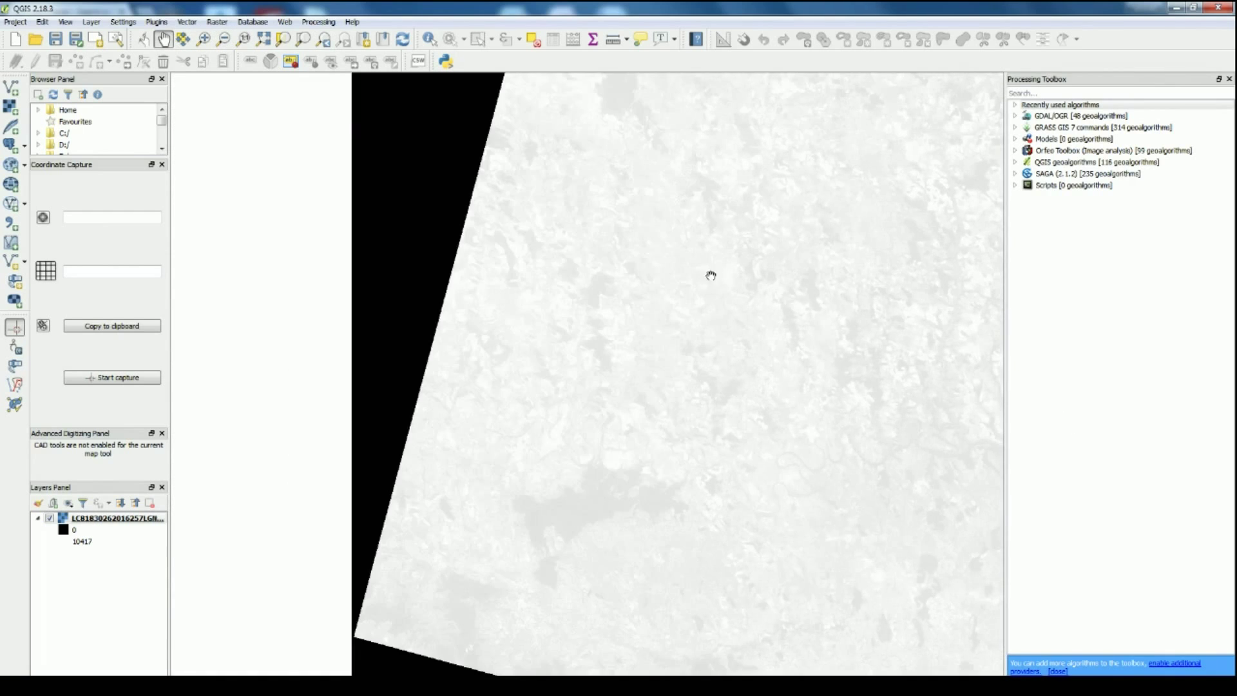
drag(612, 436, 245, 340)
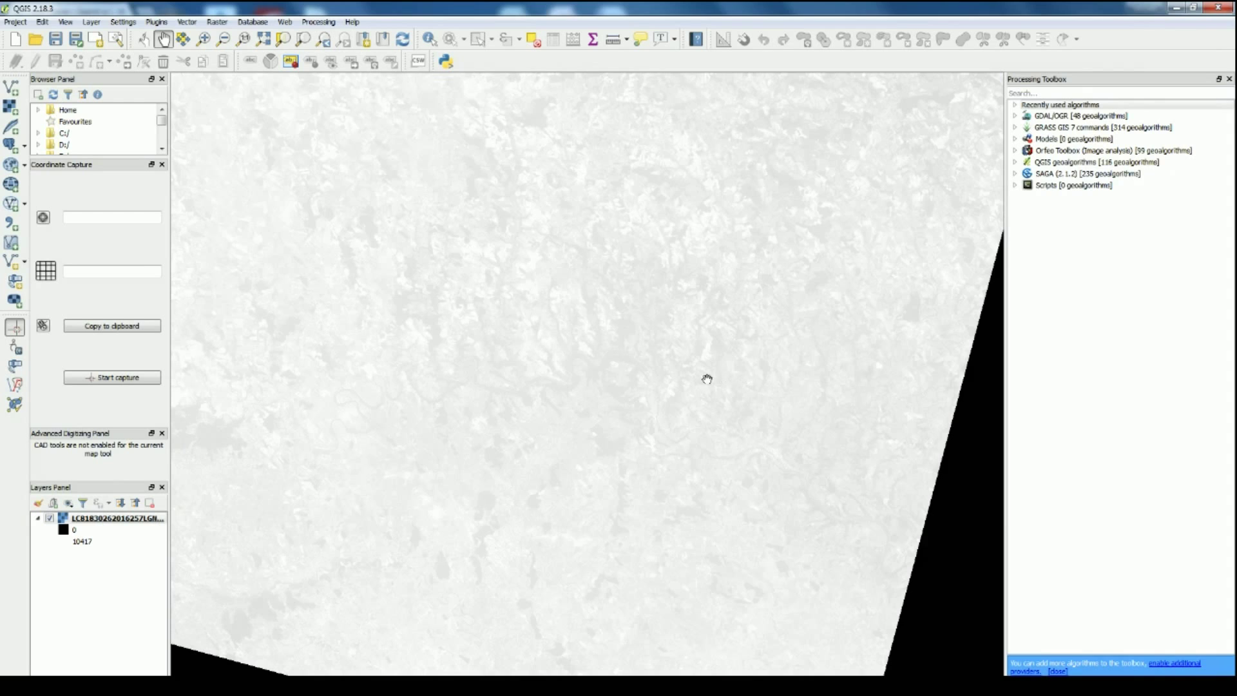
scroll(657, 379, up, 5)
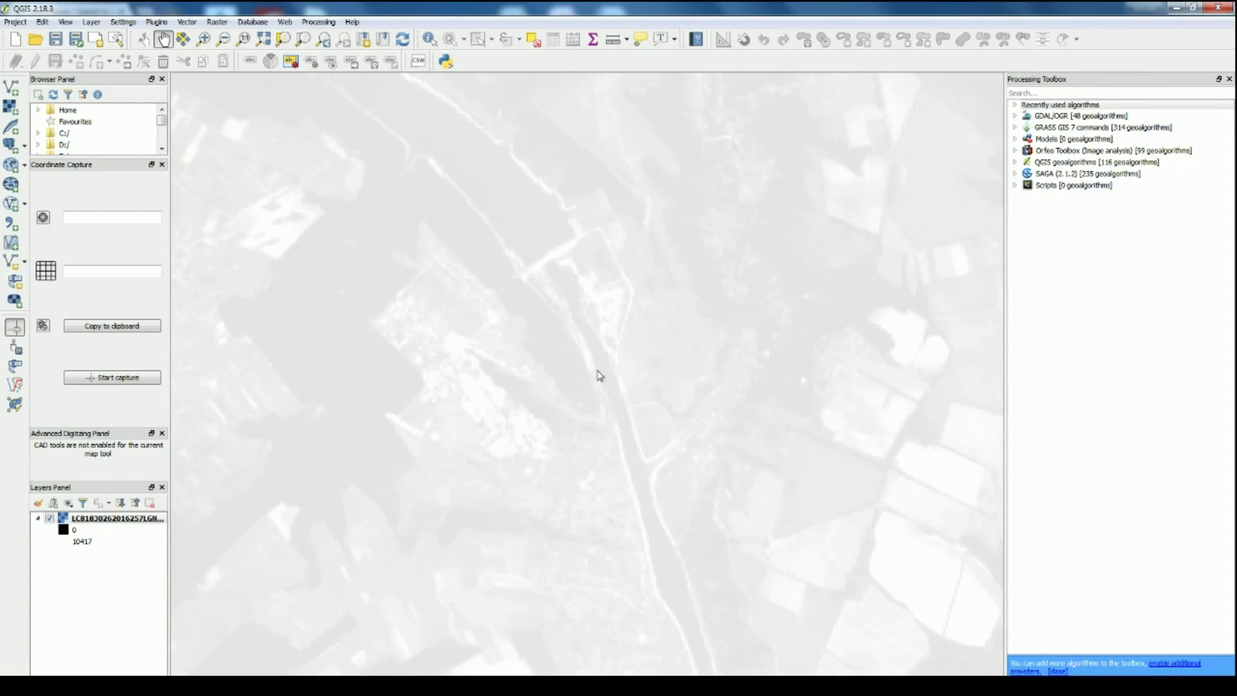
scroll(596, 367, down, 5)
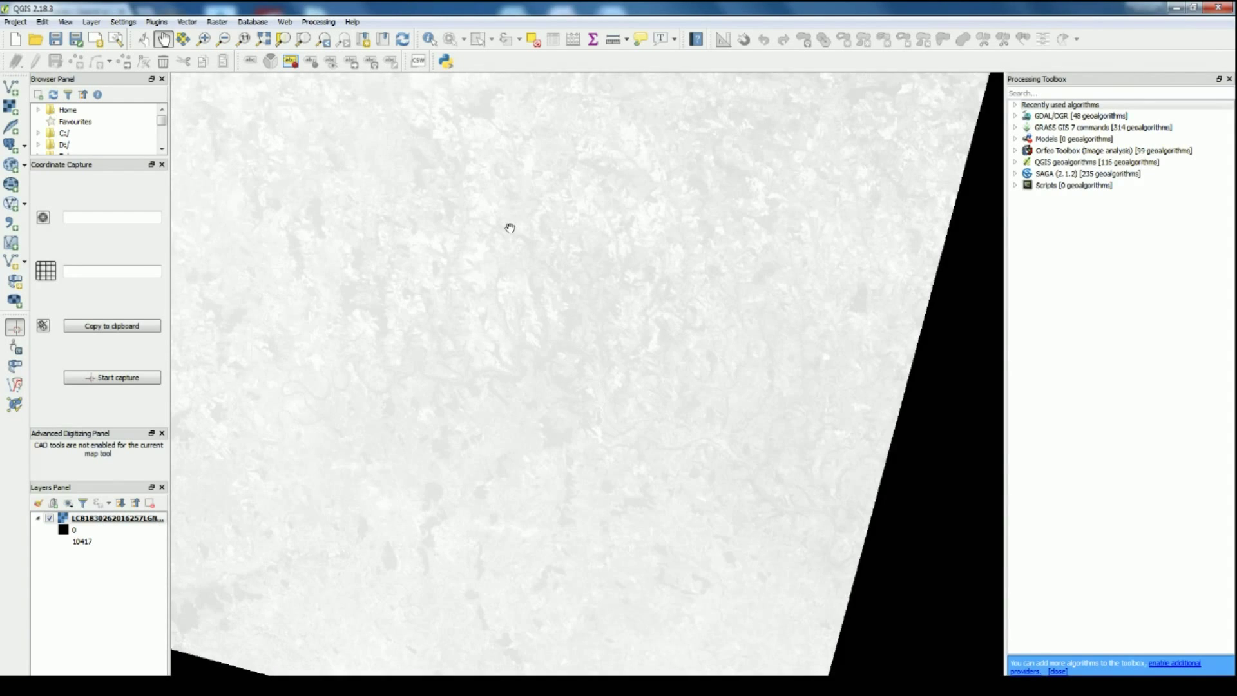
Step: Inspect the northeastern corner, central area and southern edge of the band 1 raster
drag(510, 227, 812, 586)
drag(841, 390, 445, 395)
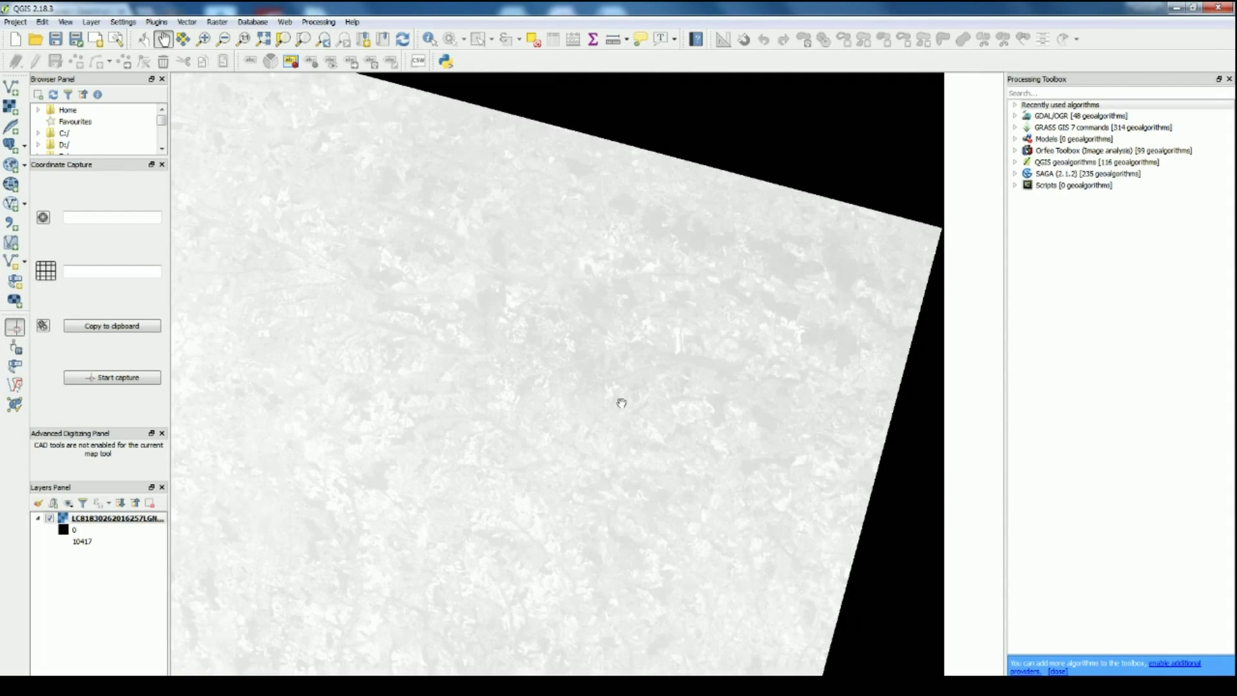
drag(622, 403, 902, 270)
drag(588, 456, 708, 462)
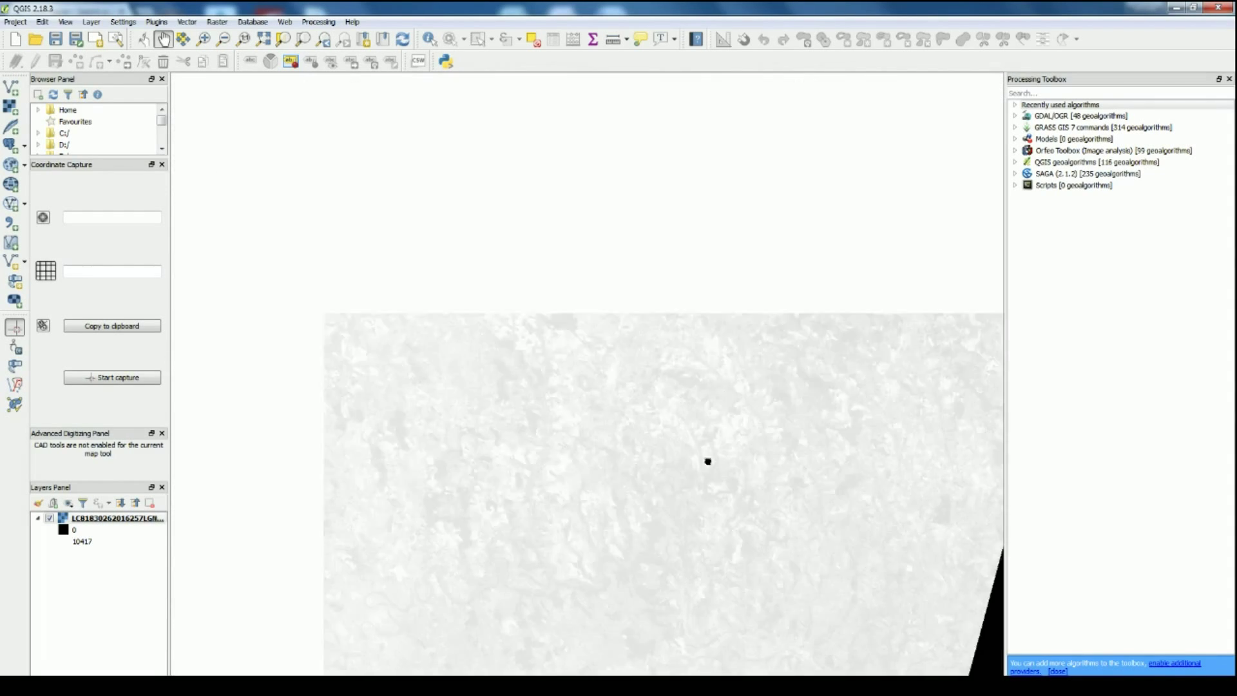
drag(662, 308, 712, 380)
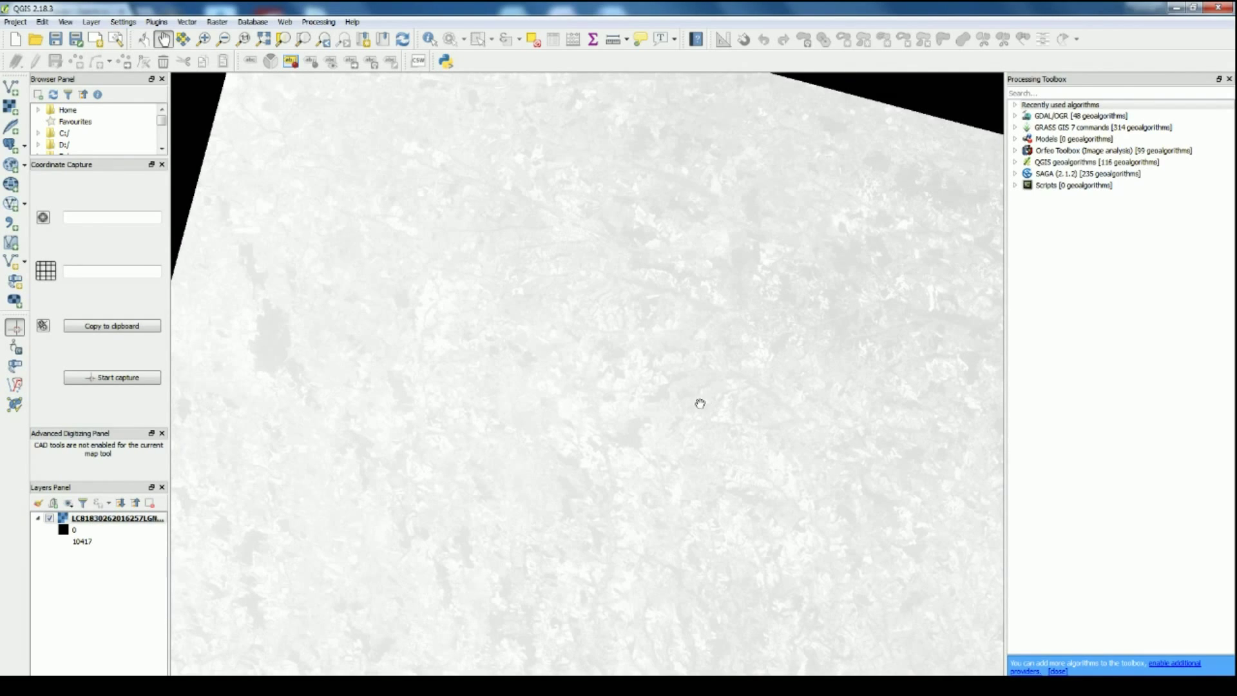
drag(655, 472, 645, 193)
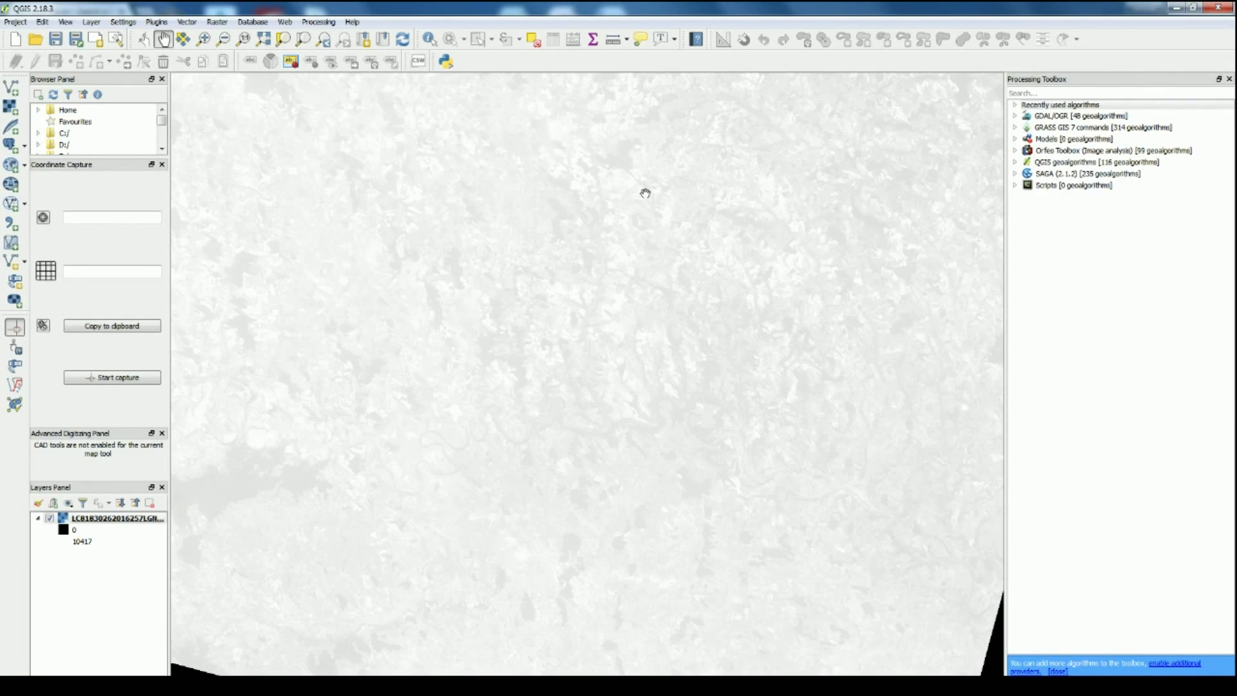
drag(644, 199, 636, 393)
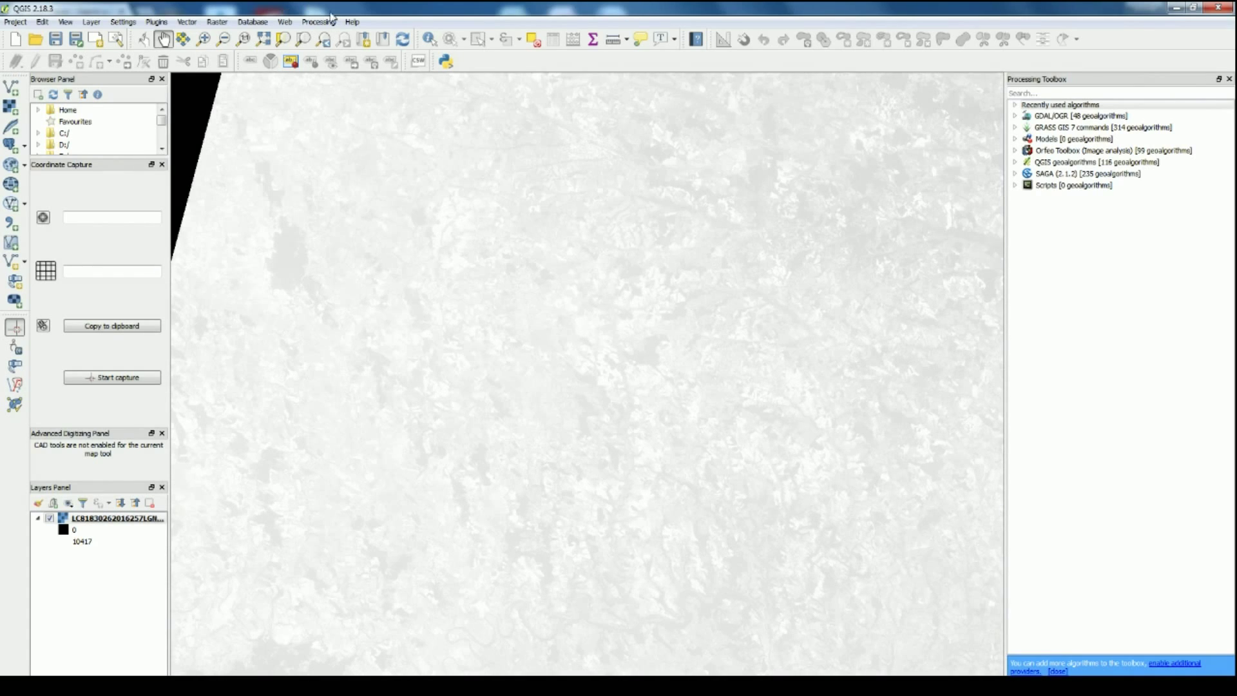
scroll(643, 373, down, 2)
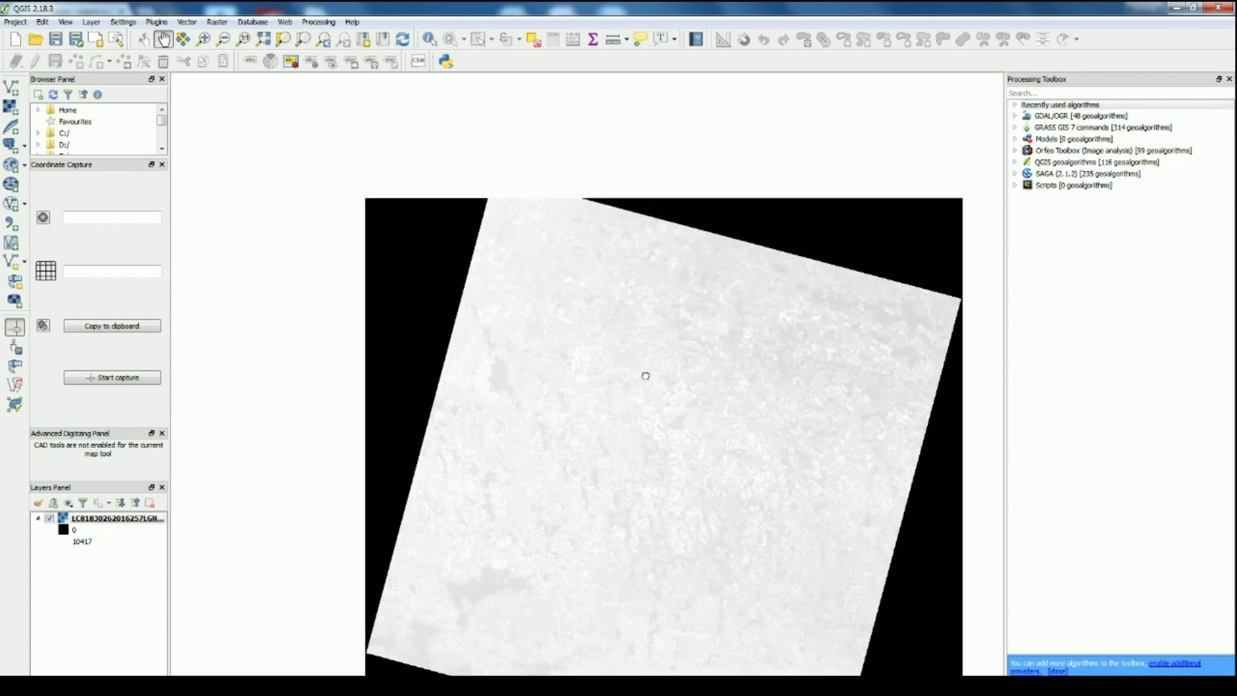
drag(604, 554, 540, 282)
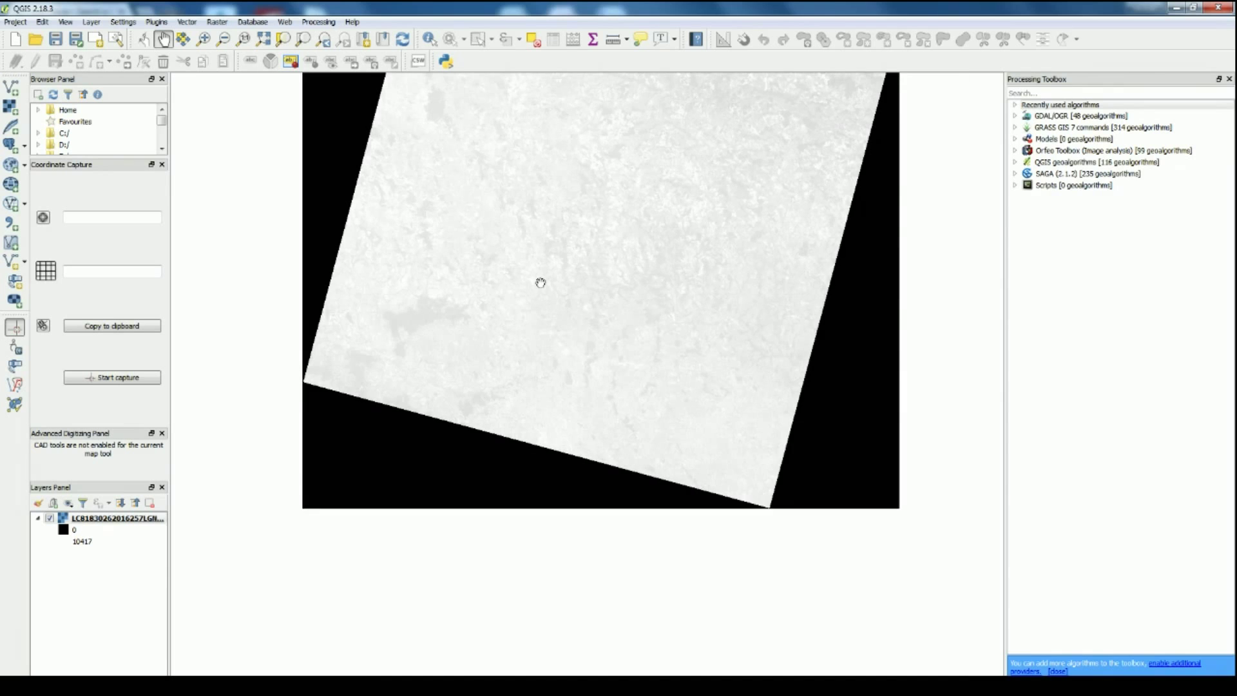
Step: Examine the river bends in the southern part of the band 1 raster at close range
scroll(617, 332, up, 1)
scroll(583, 330, up, 1)
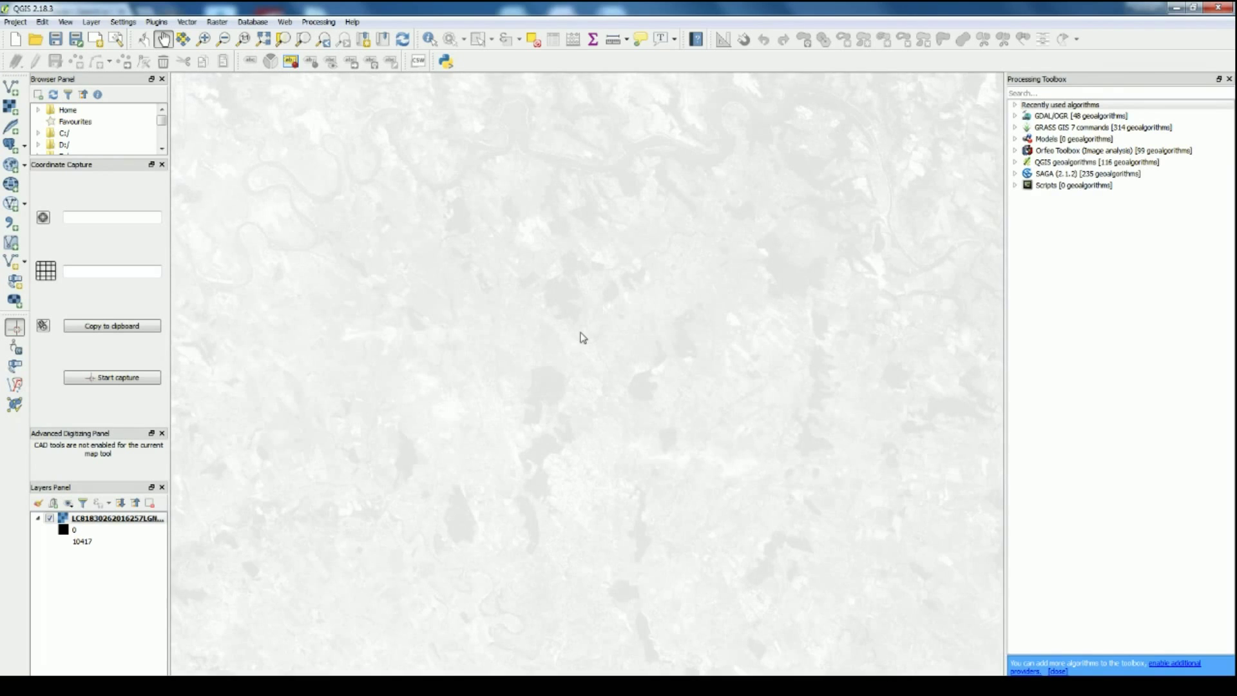
drag(512, 205, 823, 374)
drag(503, 413, 715, 298)
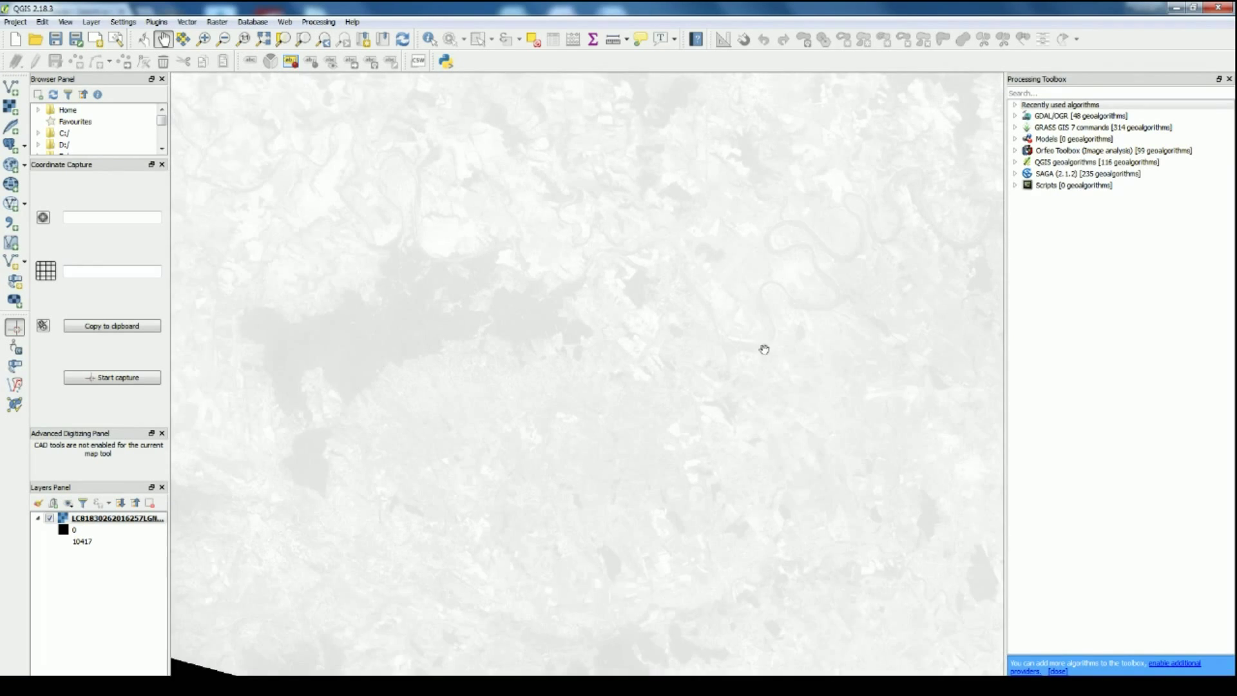
drag(601, 403, 387, 448)
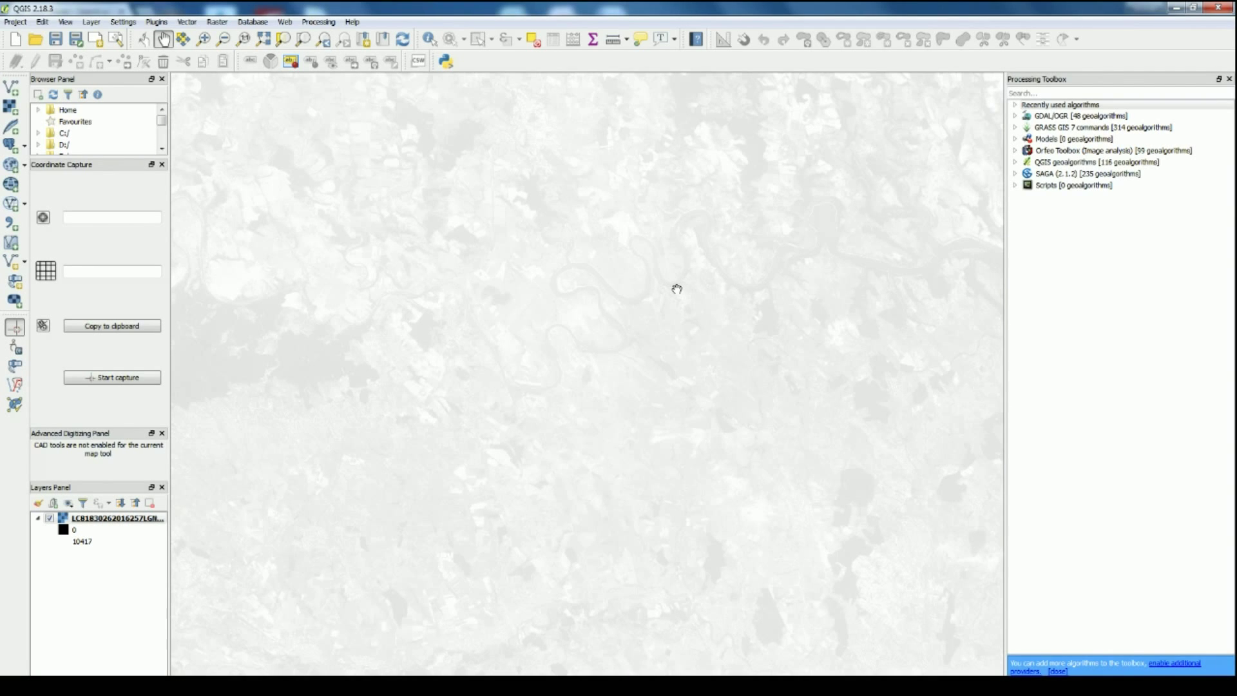
scroll(676, 289, up, 1)
scroll(655, 312, up, 1)
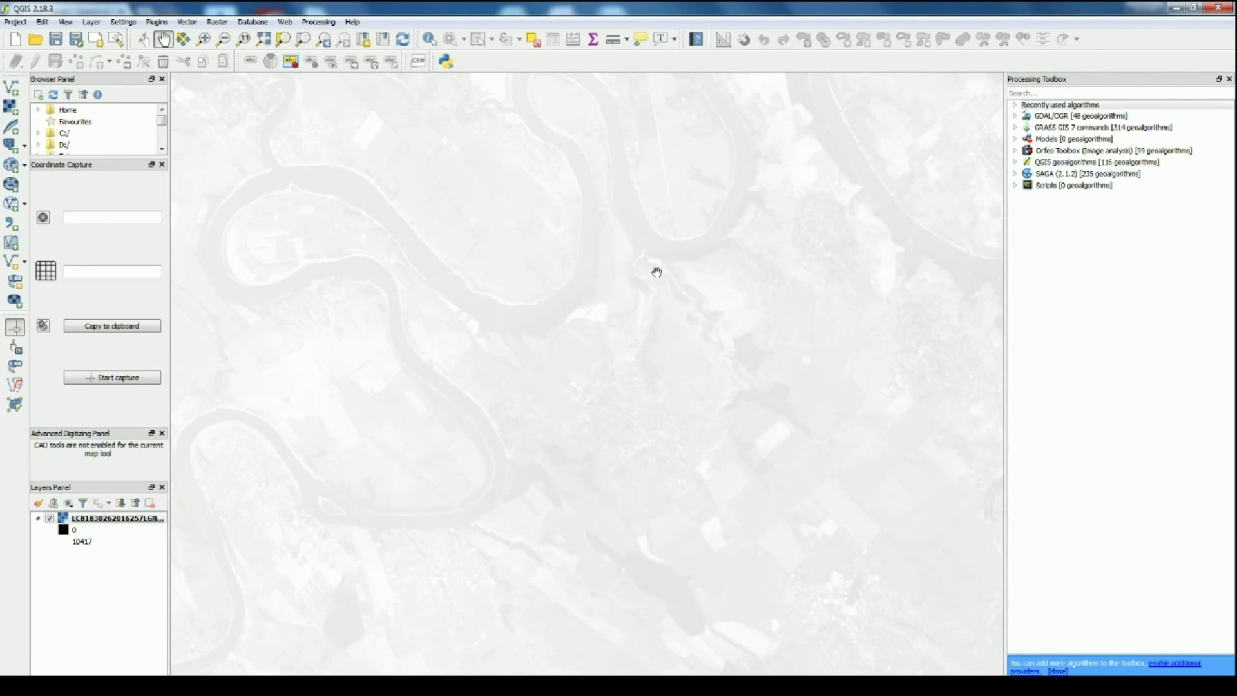
drag(657, 272, 694, 510)
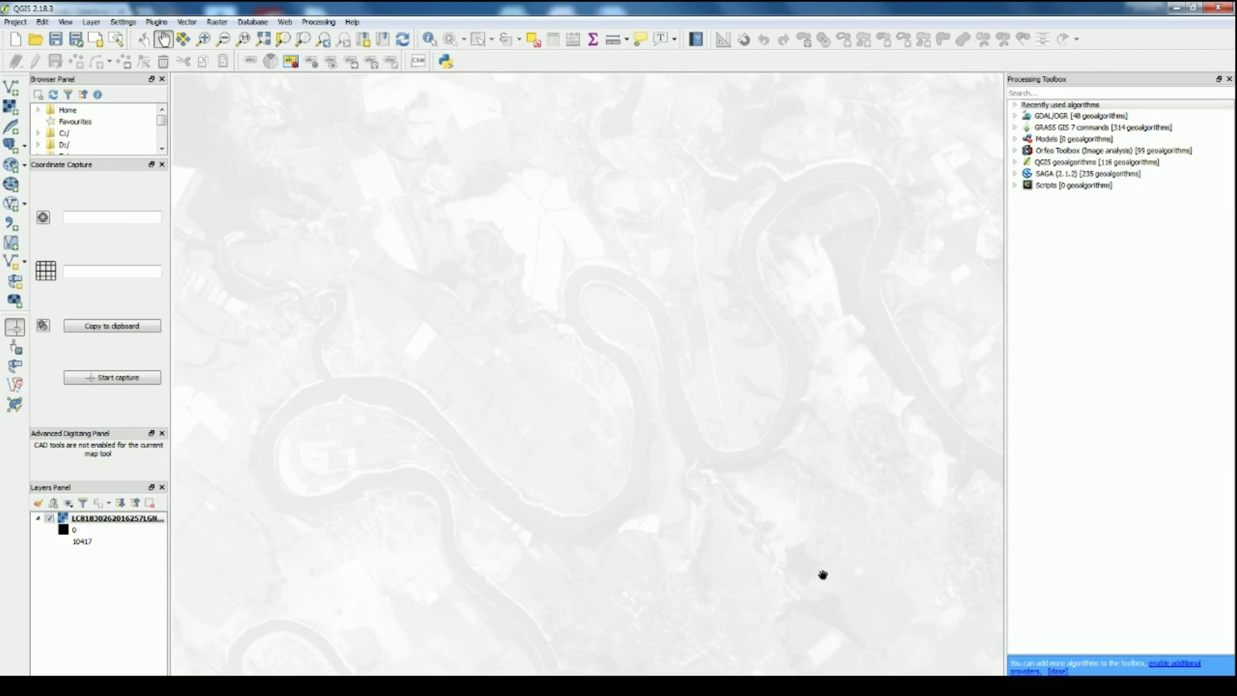
drag(824, 575, 667, 422)
click(142, 521)
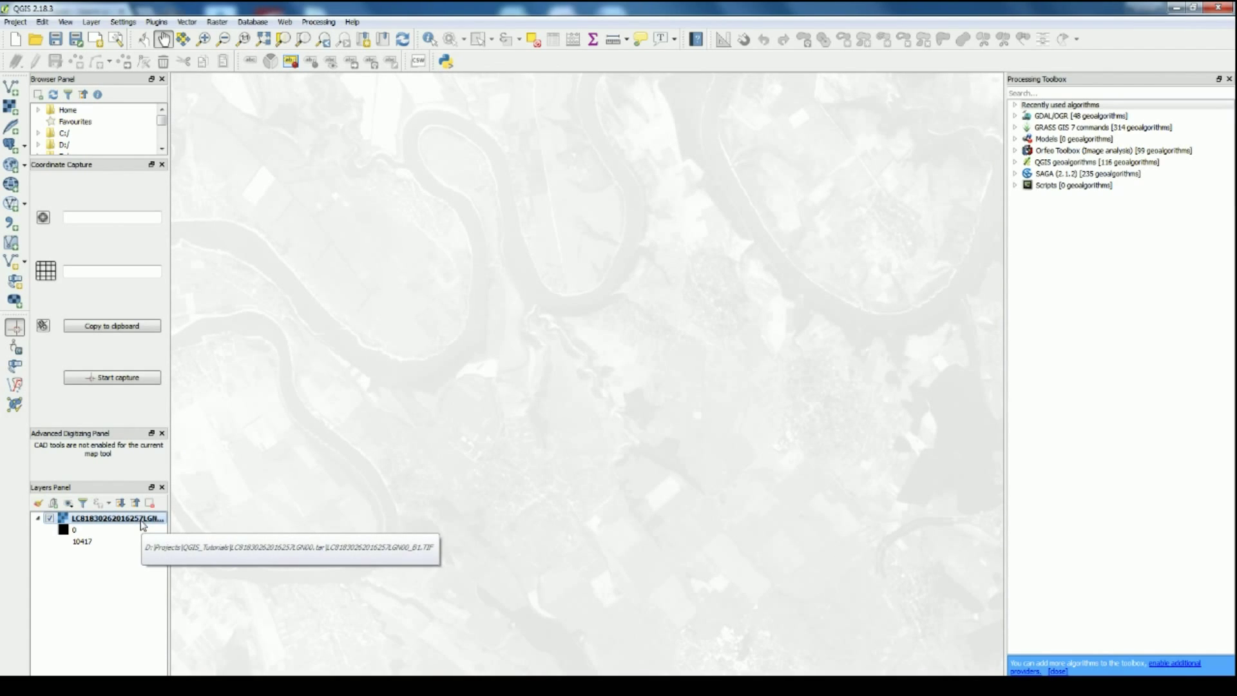
click(11, 106)
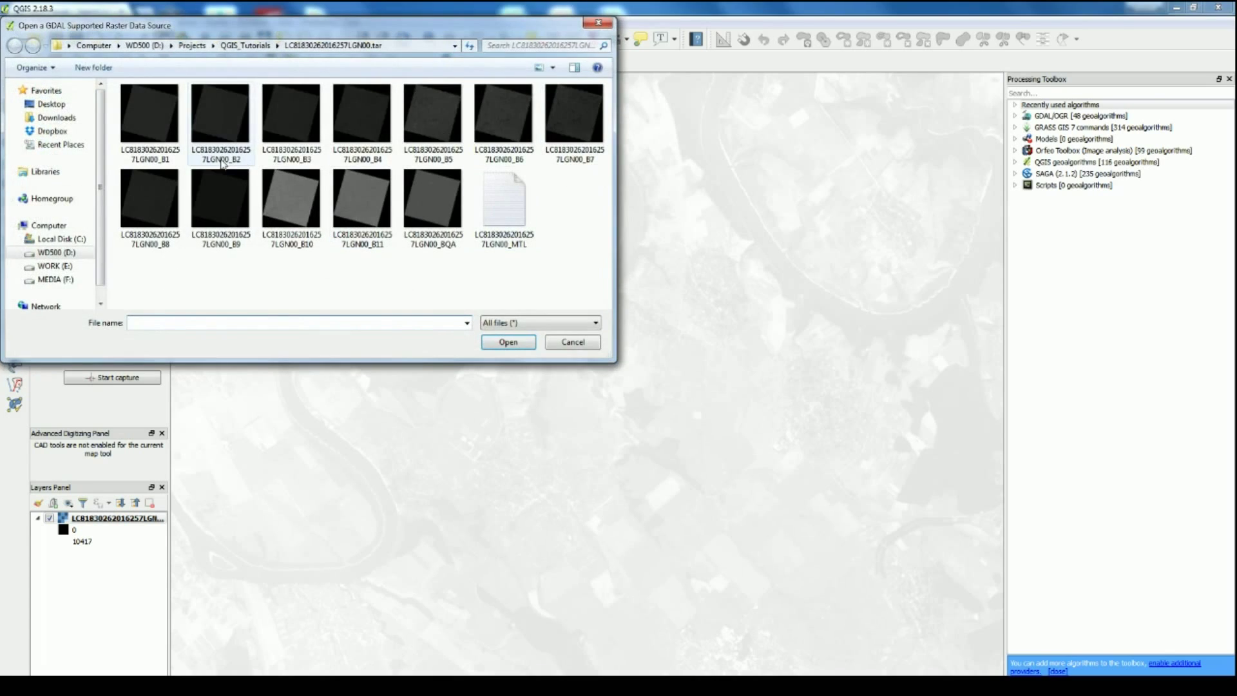
click(248, 122)
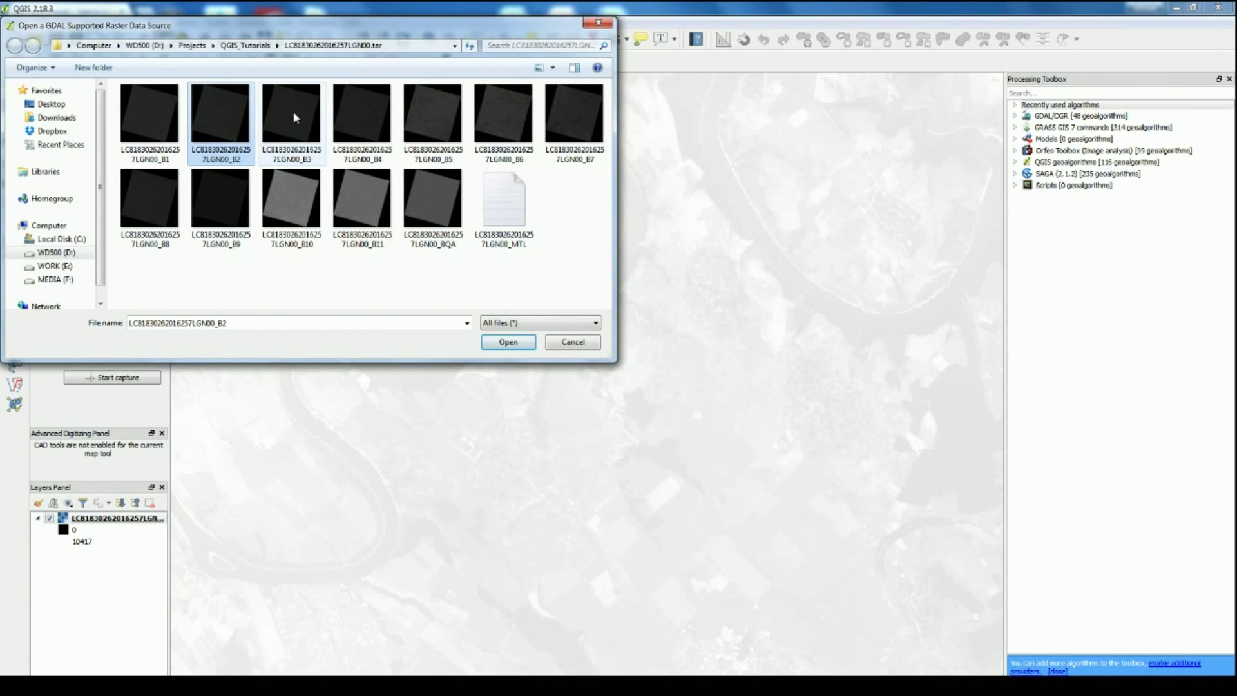
ctrl+click(295, 118)
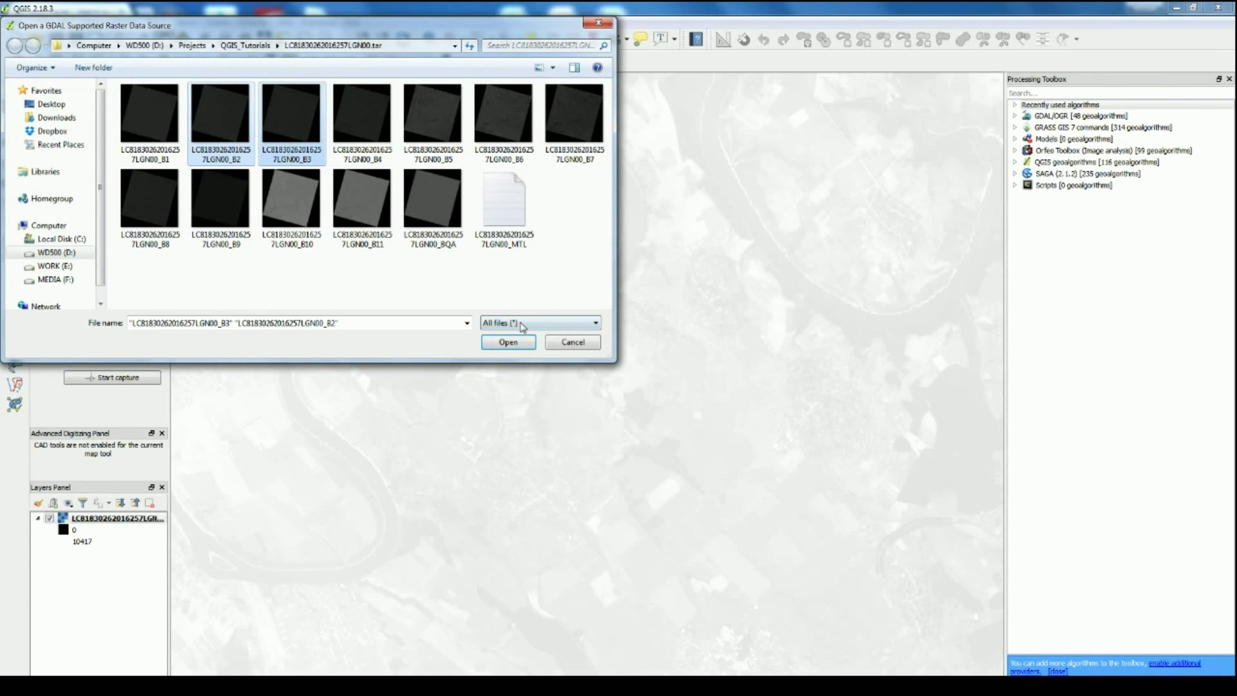
ctrl+click(369, 119)
ctrl+click(433, 116)
click(521, 342)
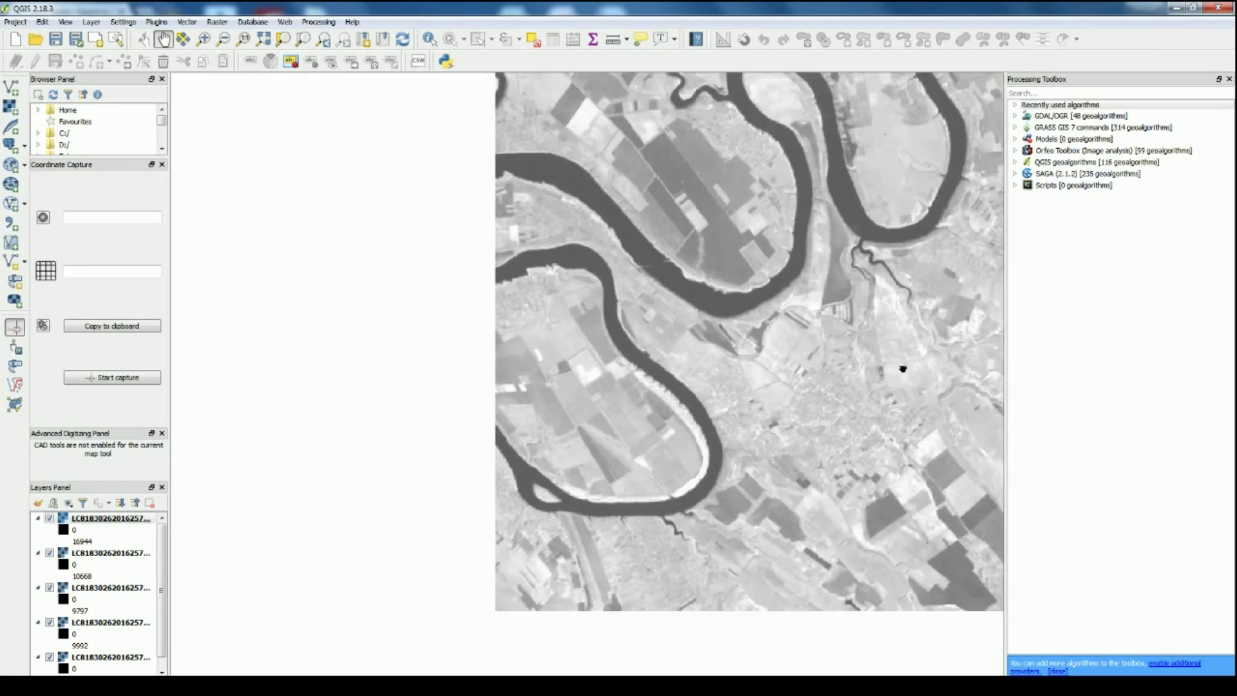
drag(902, 369, 940, 334)
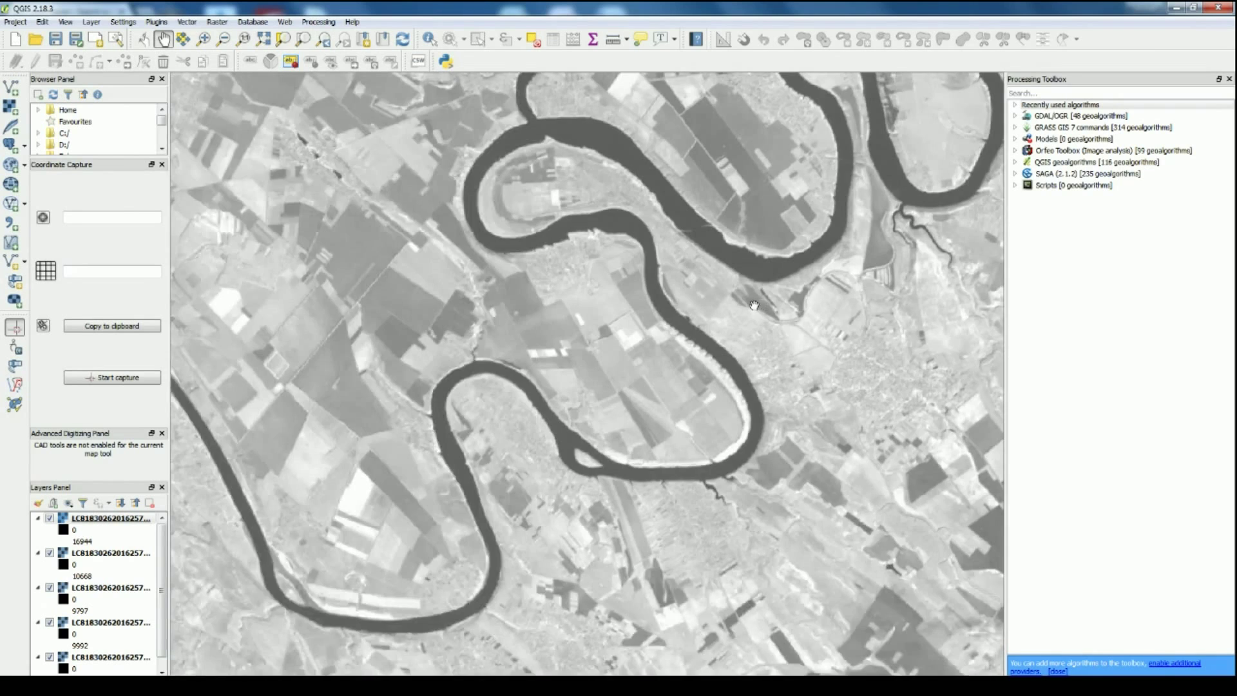
drag(742, 333, 545, 446)
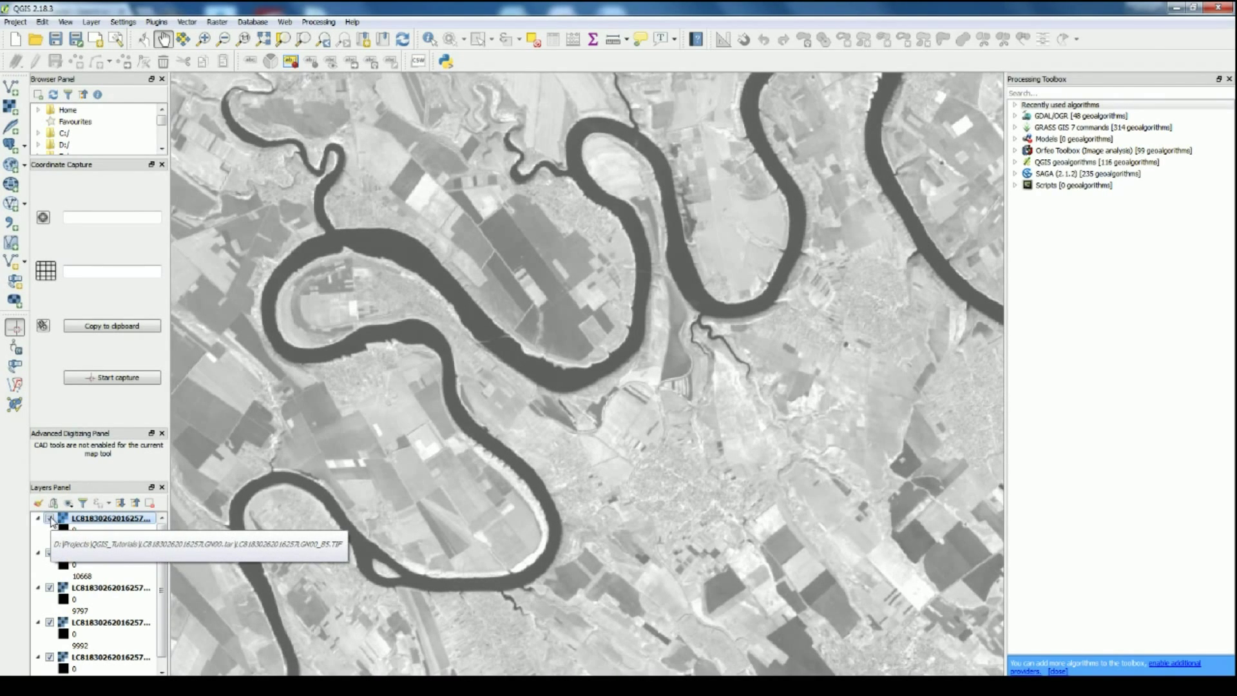
click(50, 520)
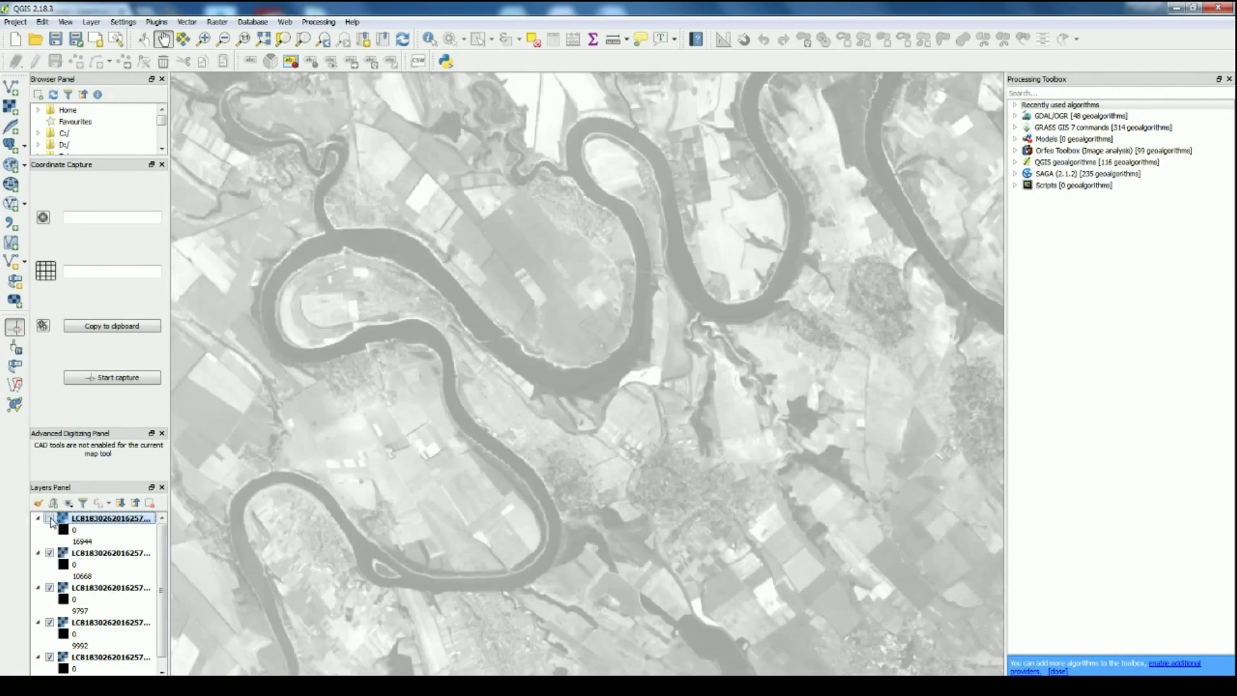
click(50, 554)
click(51, 554)
click(50, 520)
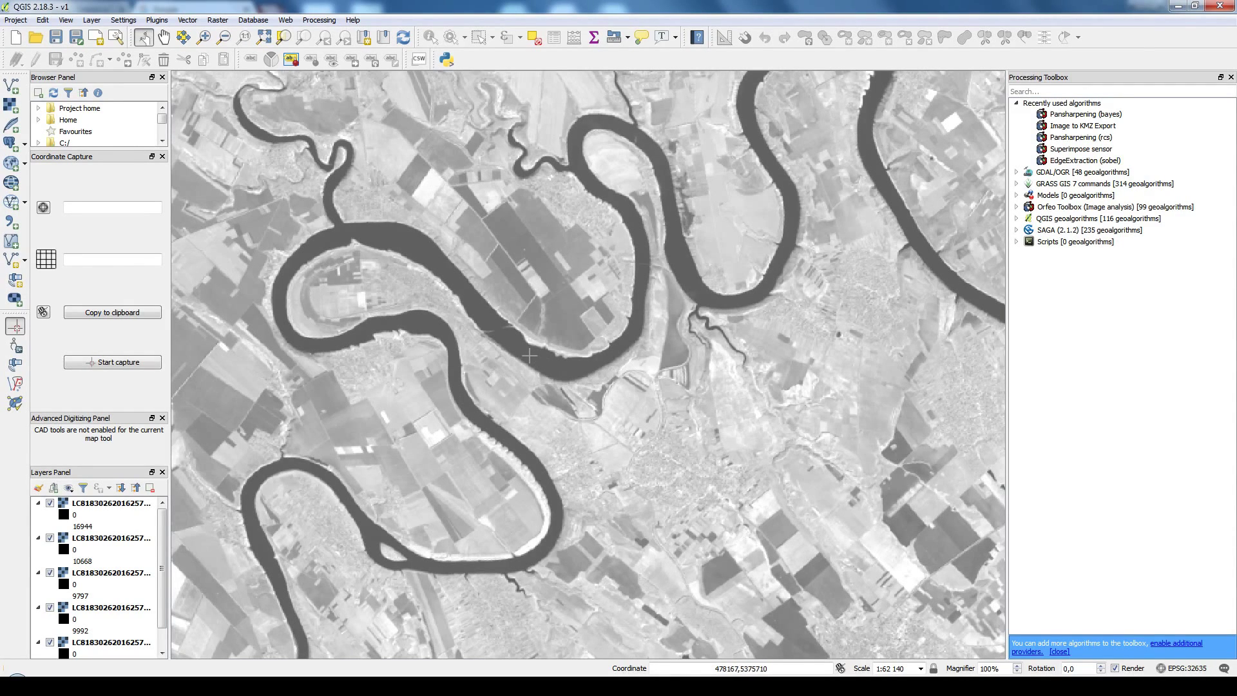
drag(531, 354, 620, 419)
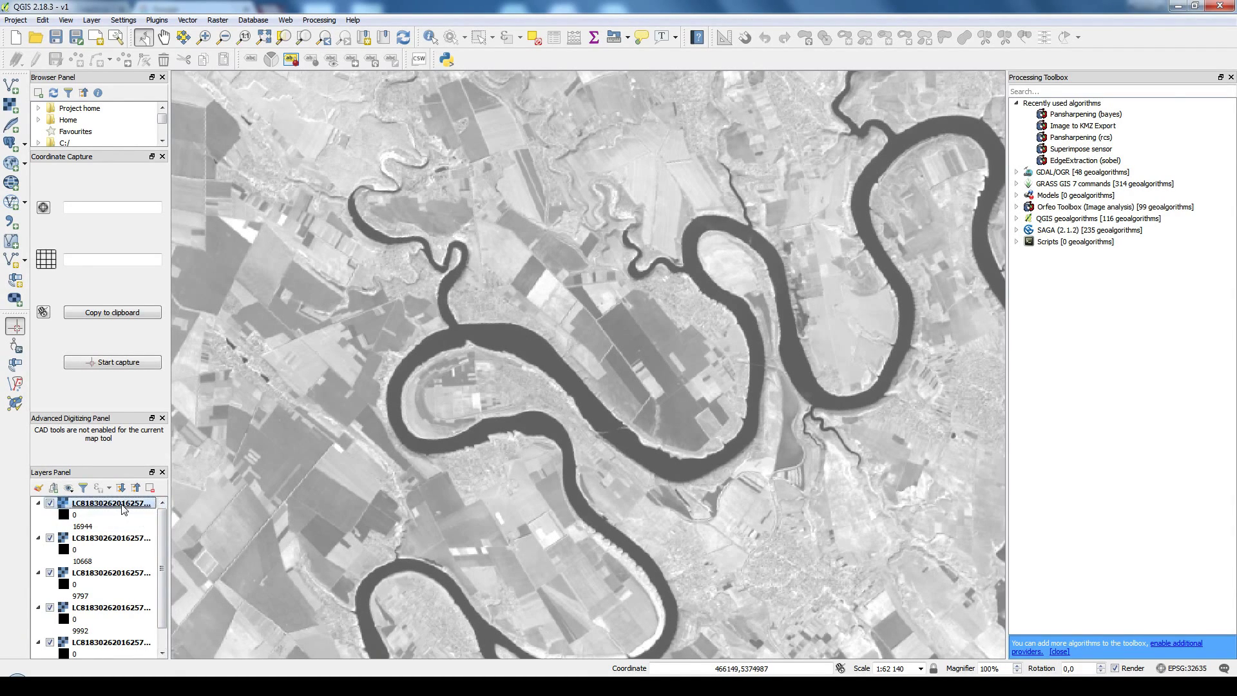
scroll(121, 567, down, 1)
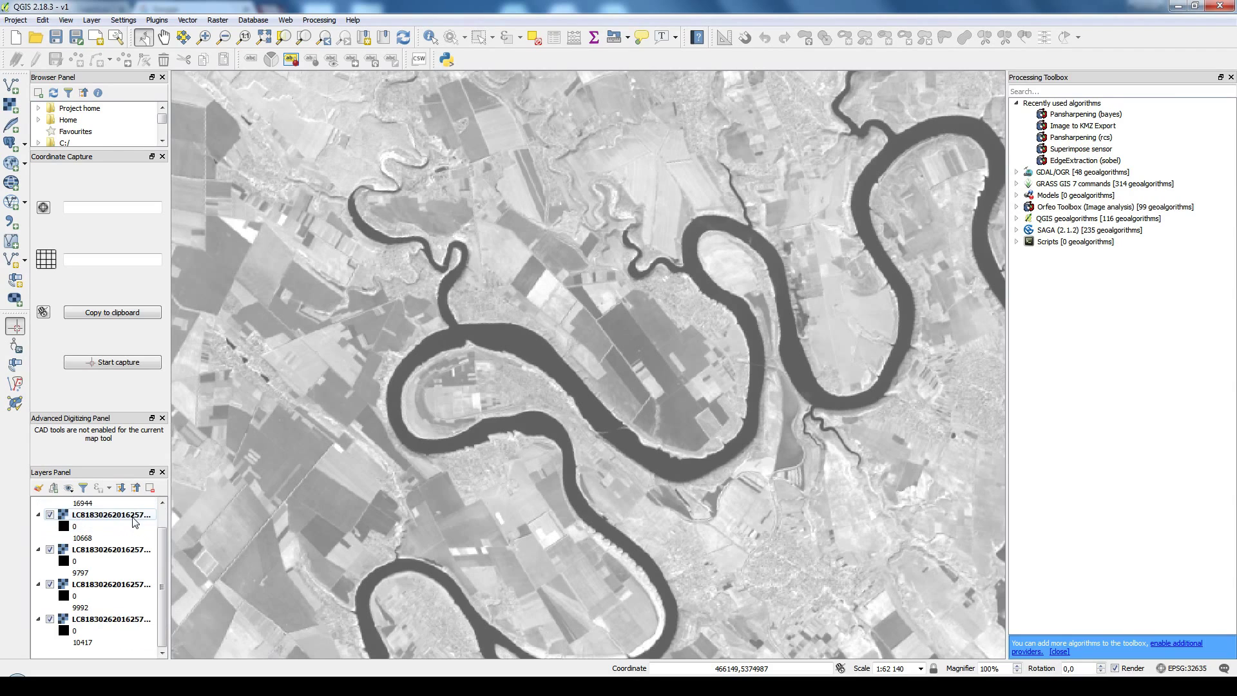
shift+click(108, 619)
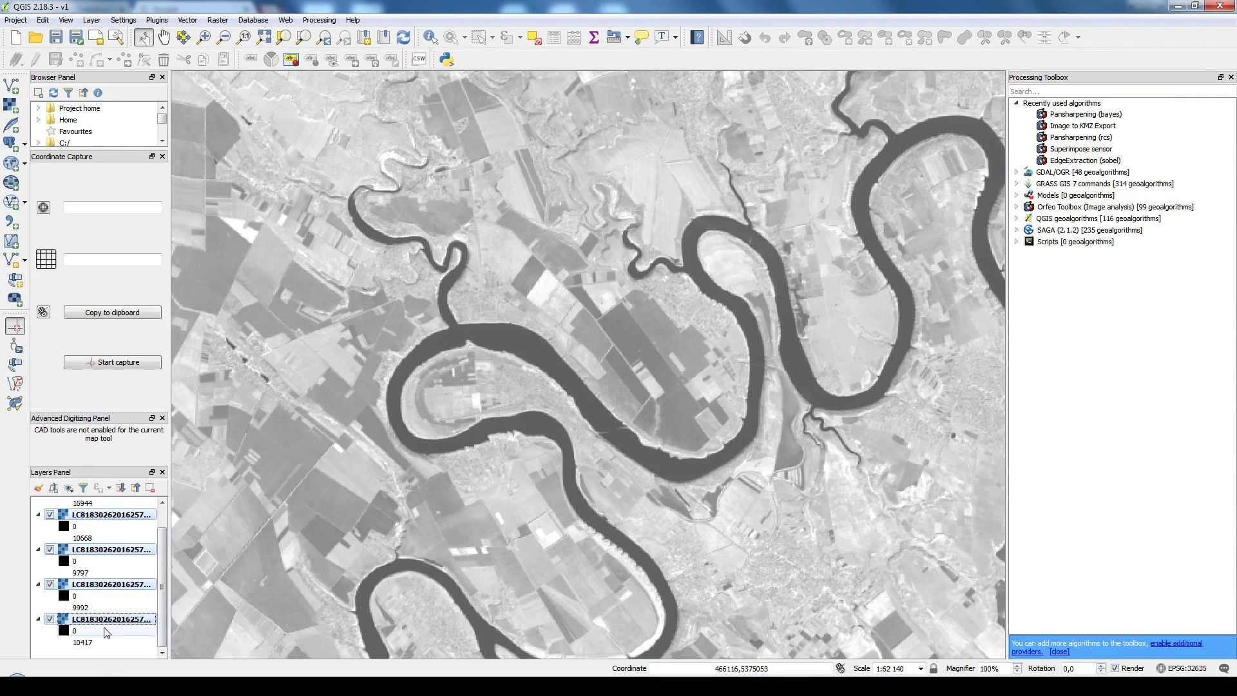
right_click(96, 621)
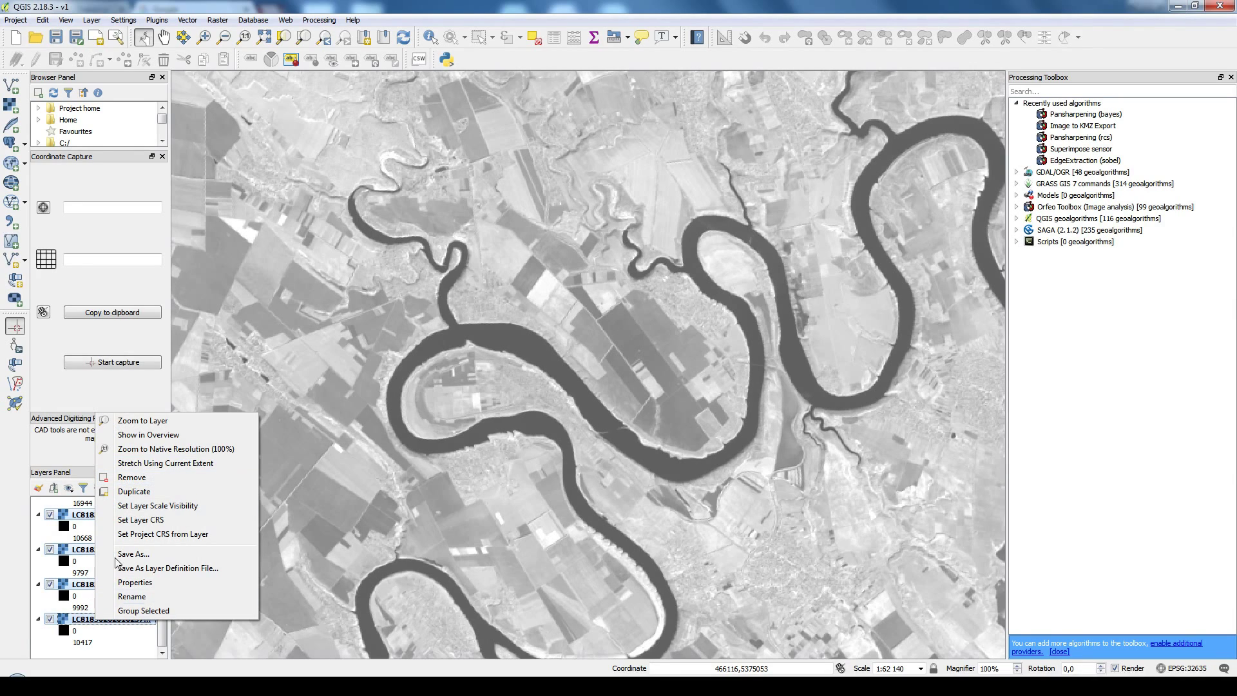
click(143, 477)
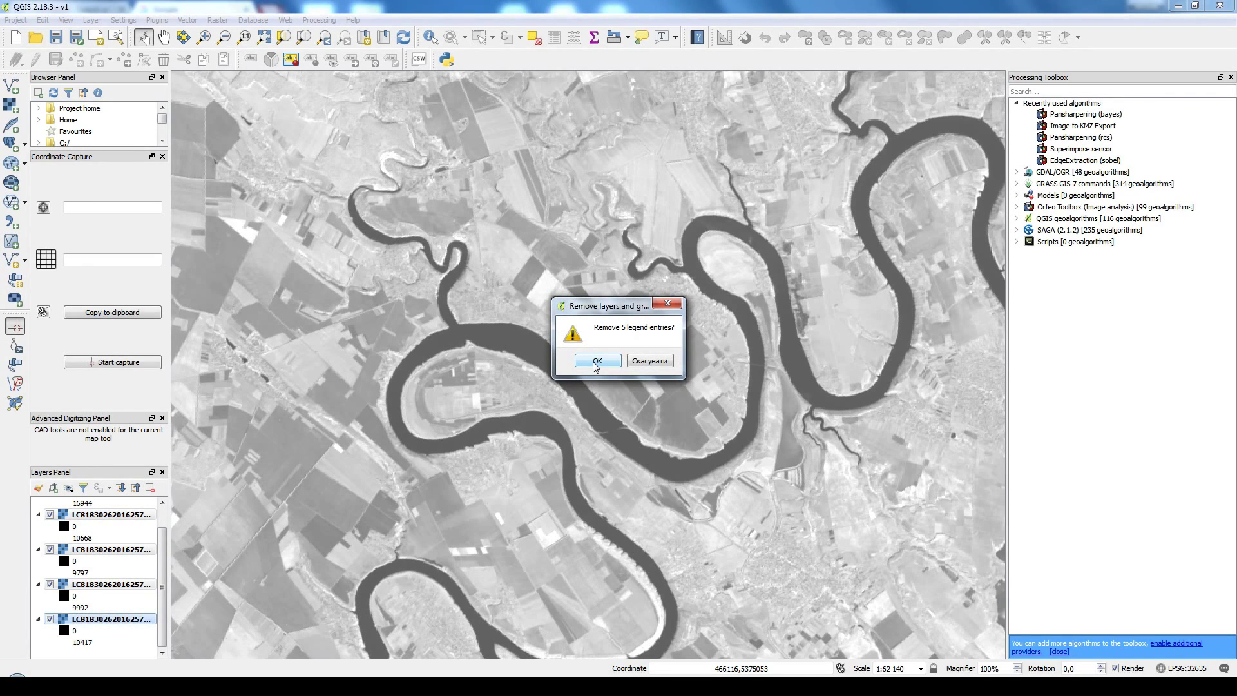
click(596, 362)
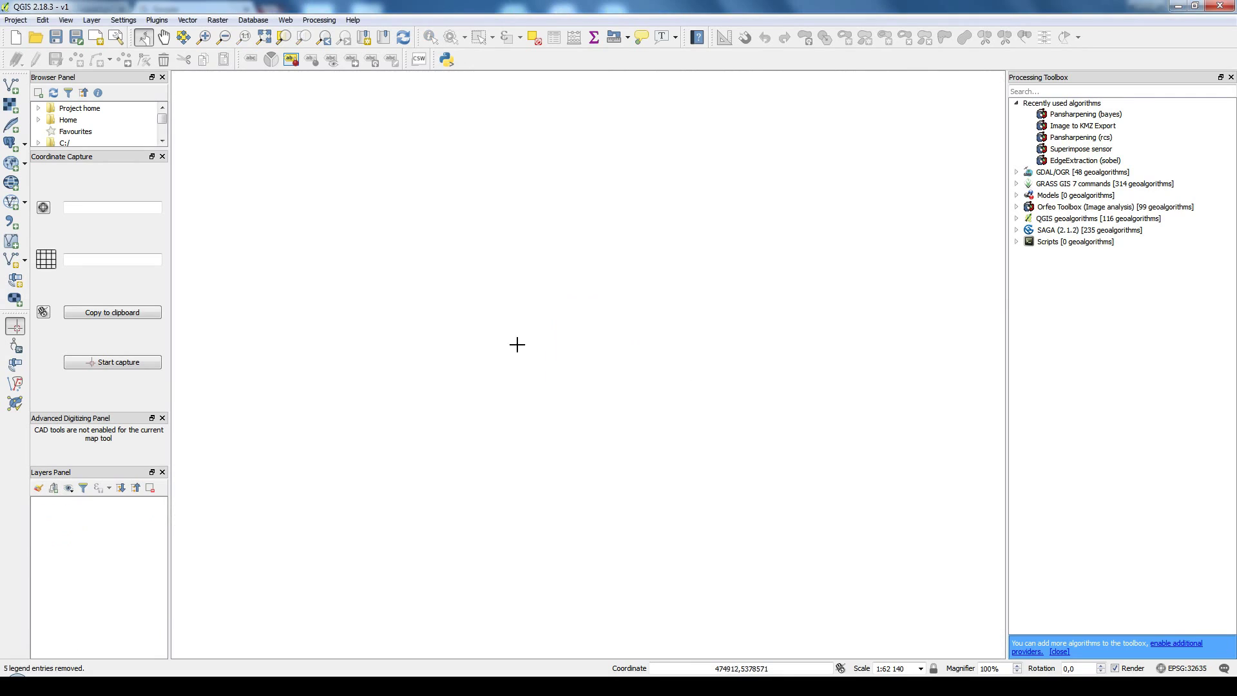
click(12, 105)
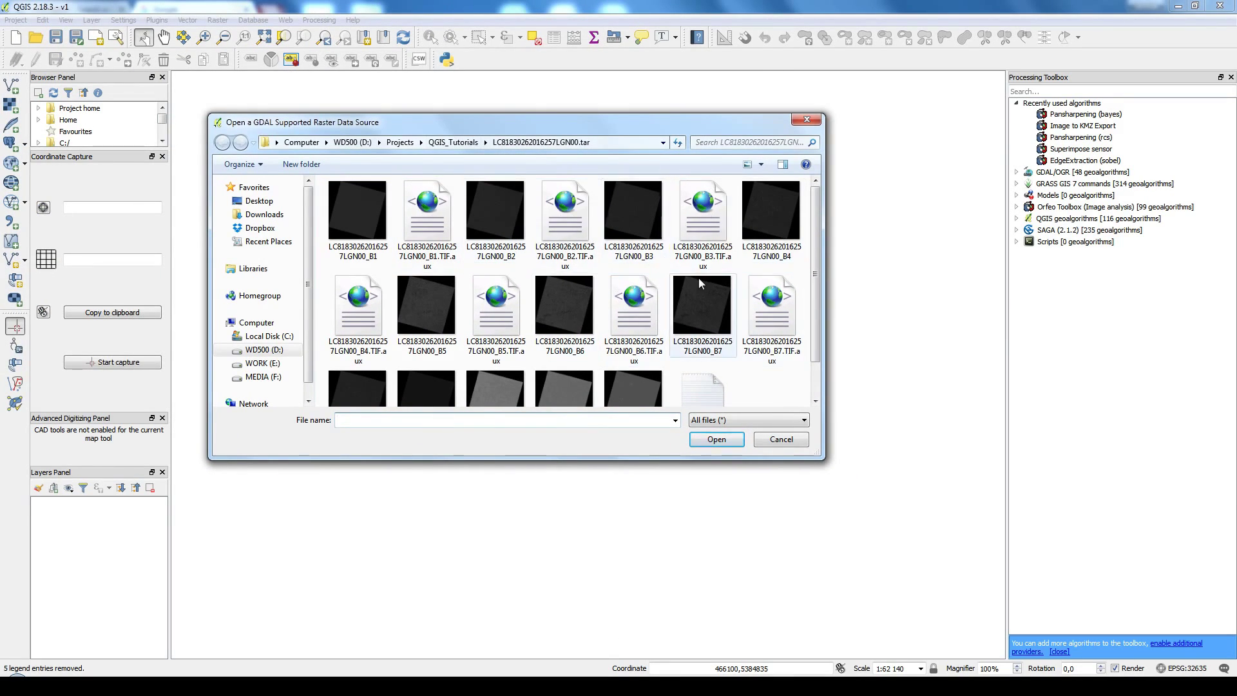
mouse_move(699, 282)
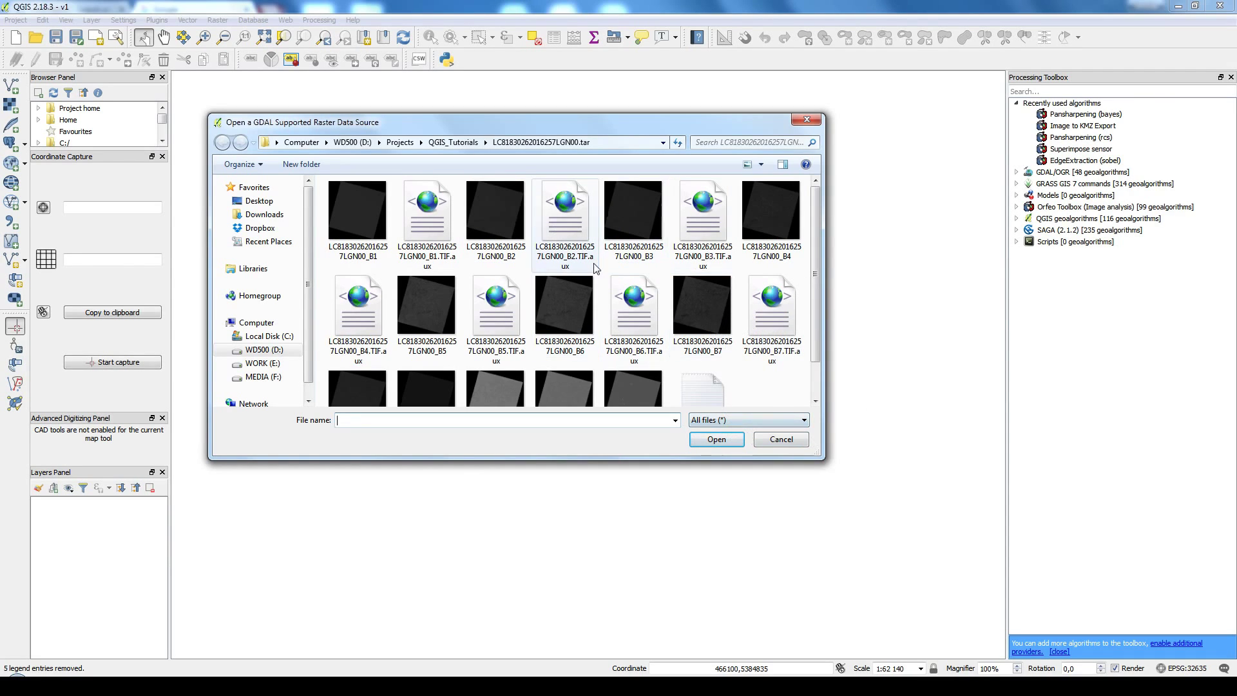
click(749, 418)
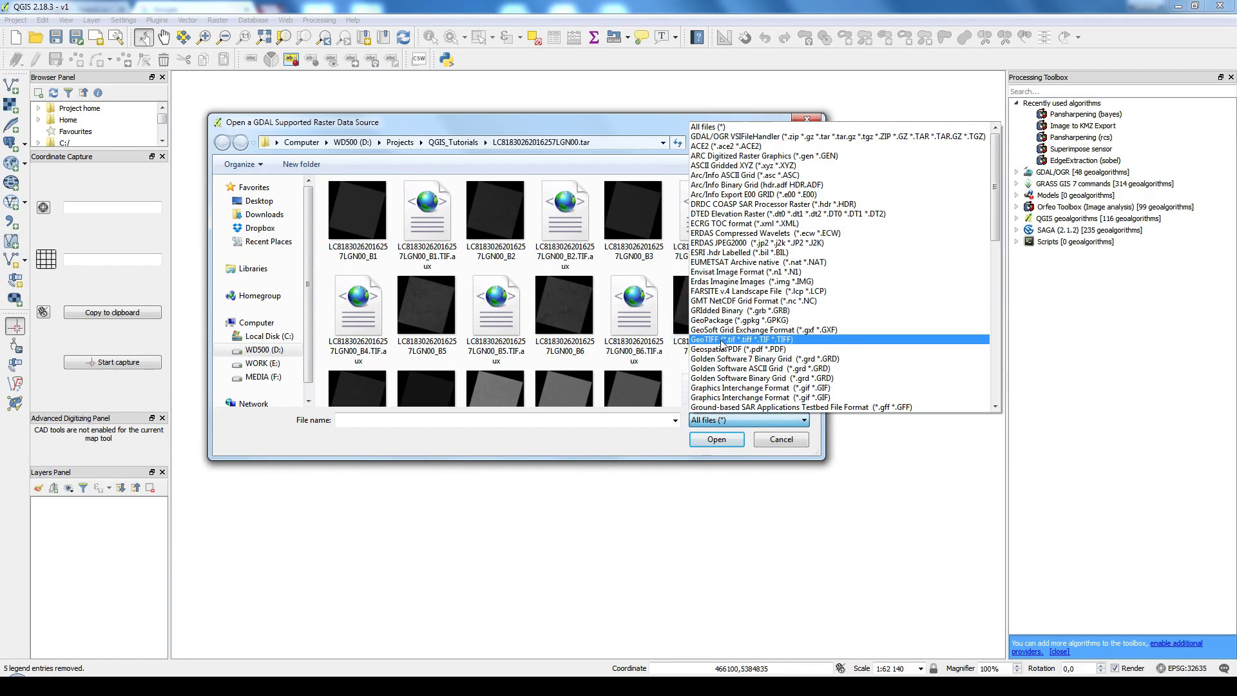
click(721, 342)
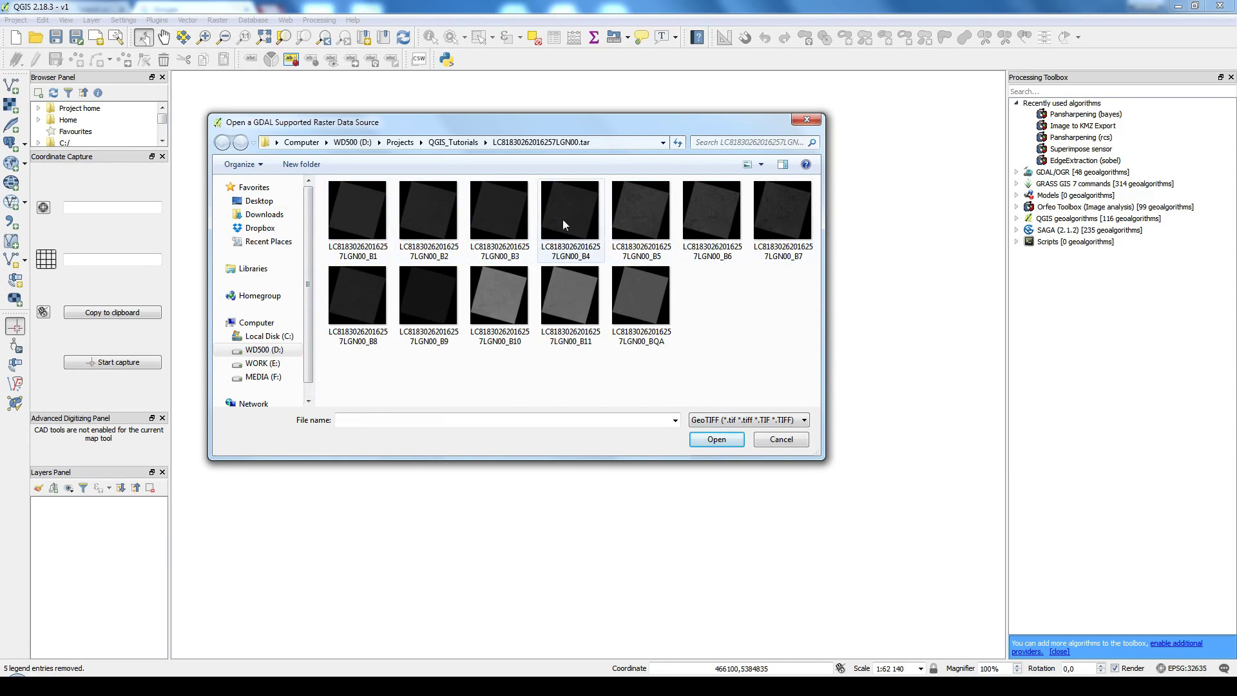
click(385, 214)
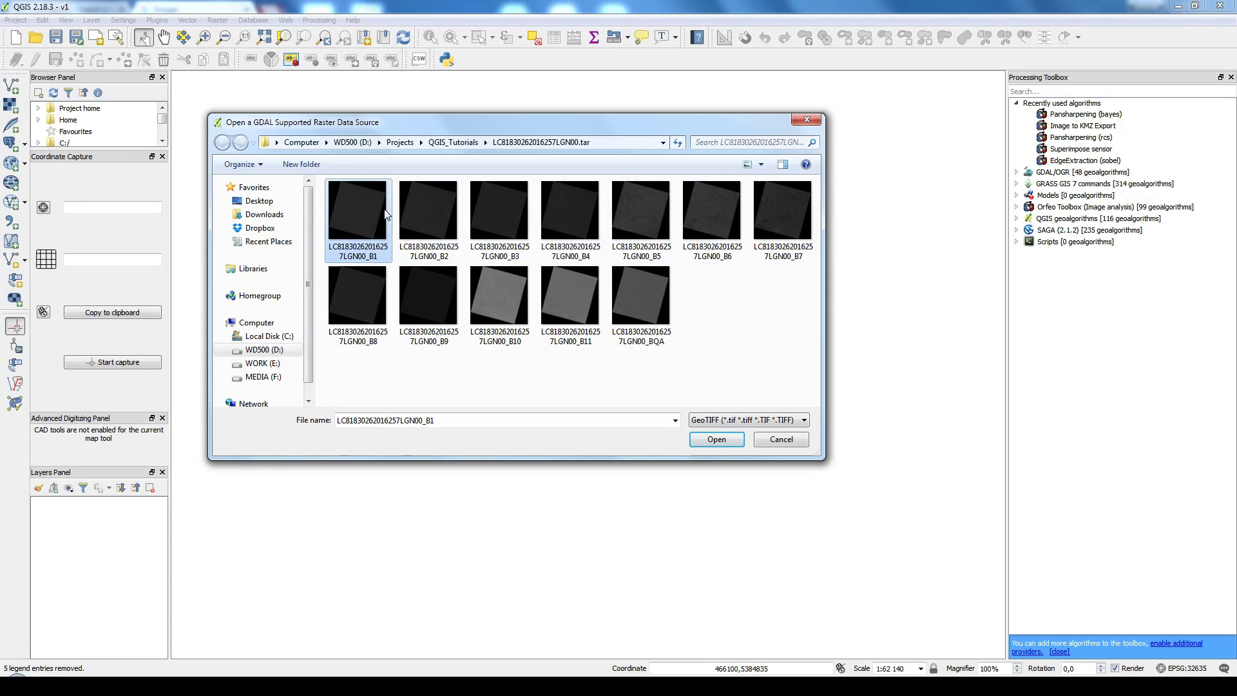
shift+click(810, 215)
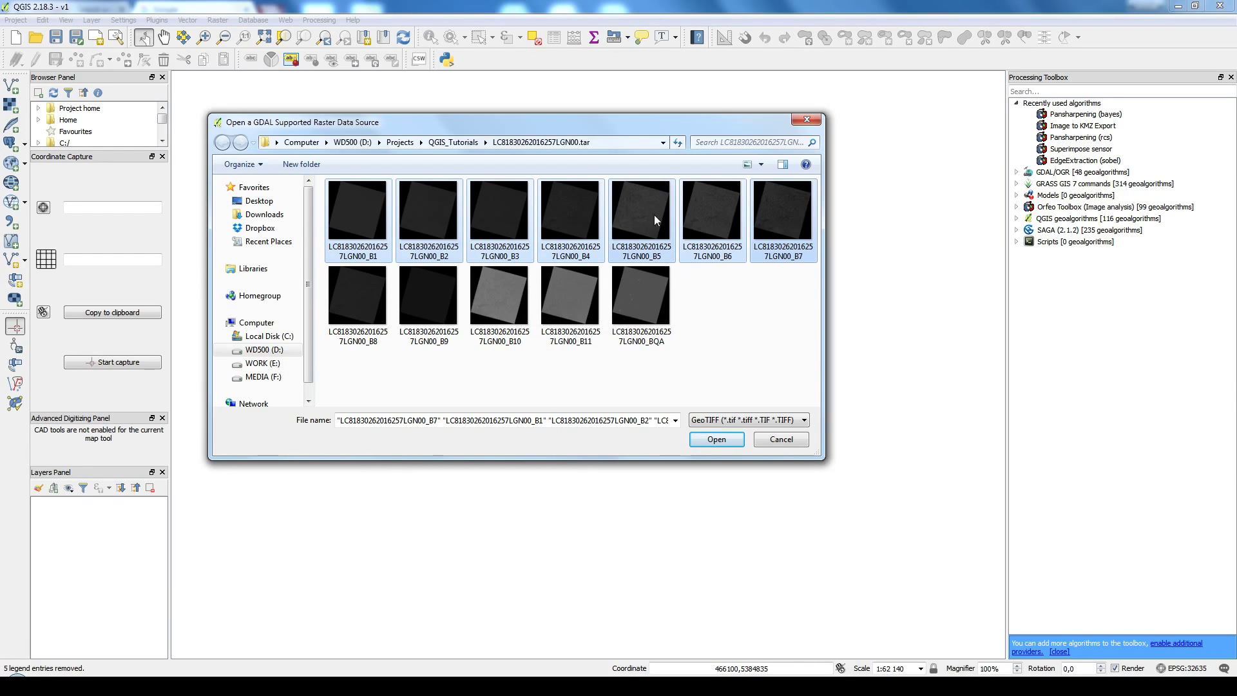
click(716, 439)
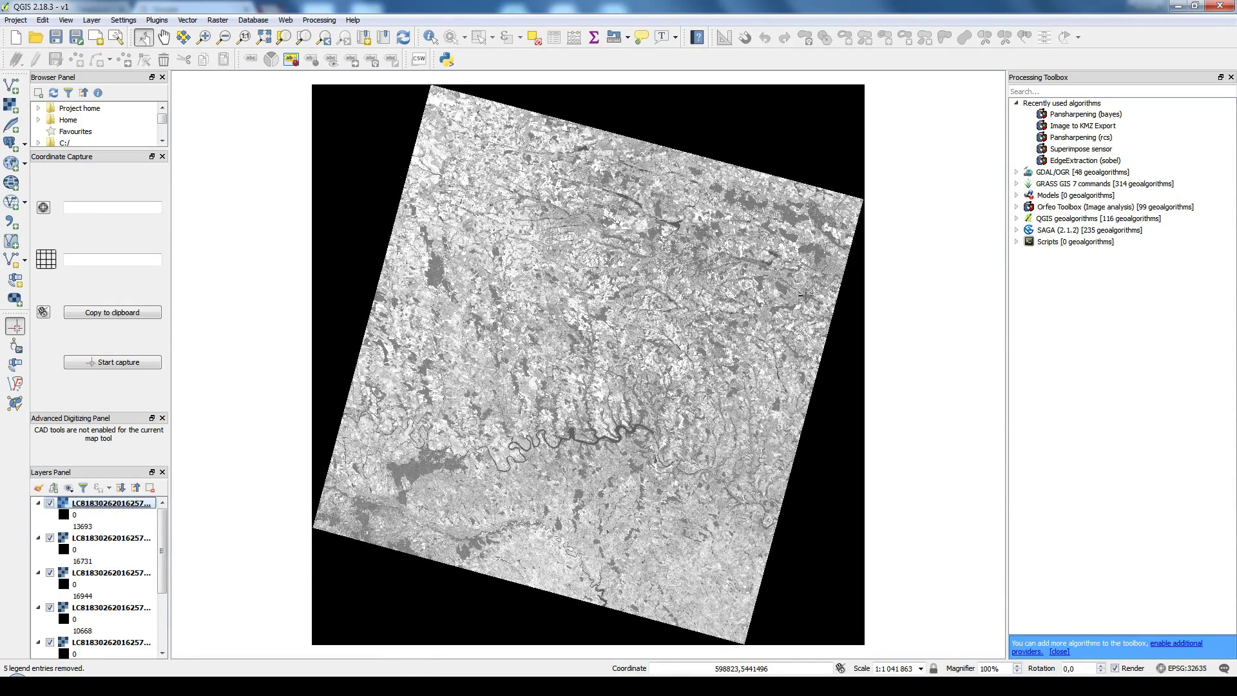
Step: Start building a virtual raster catalog with the visible raster layers as input
click(217, 20)
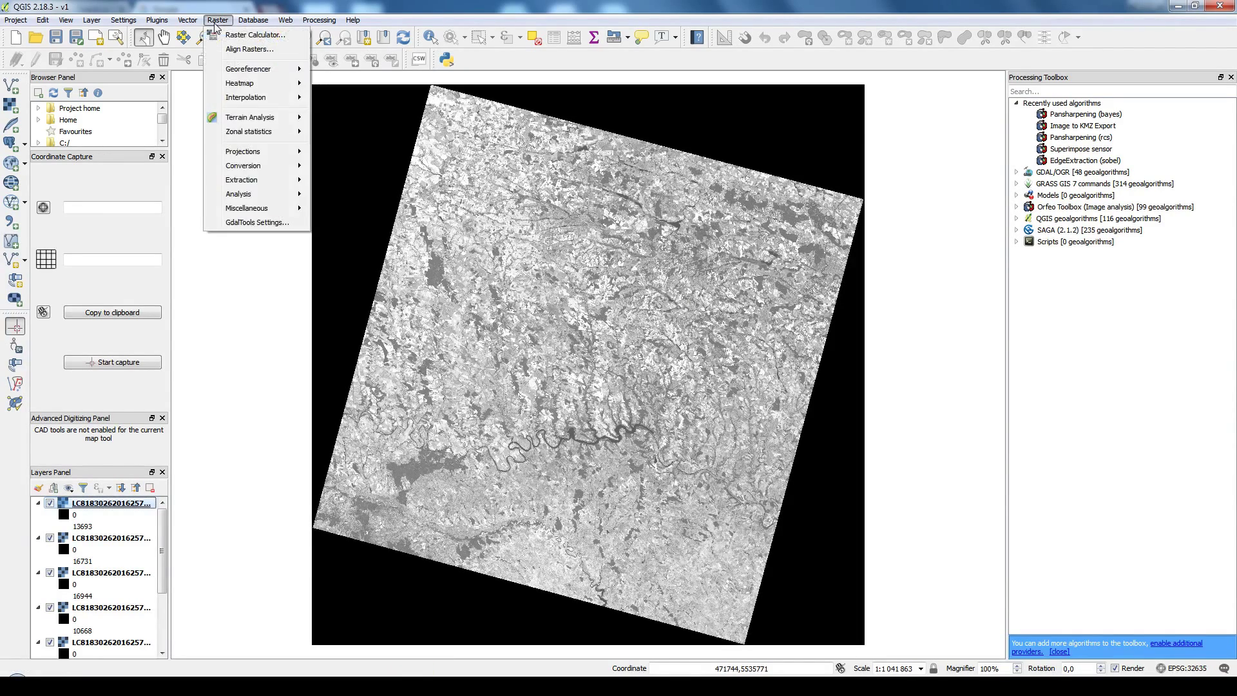
mouse_move(240, 213)
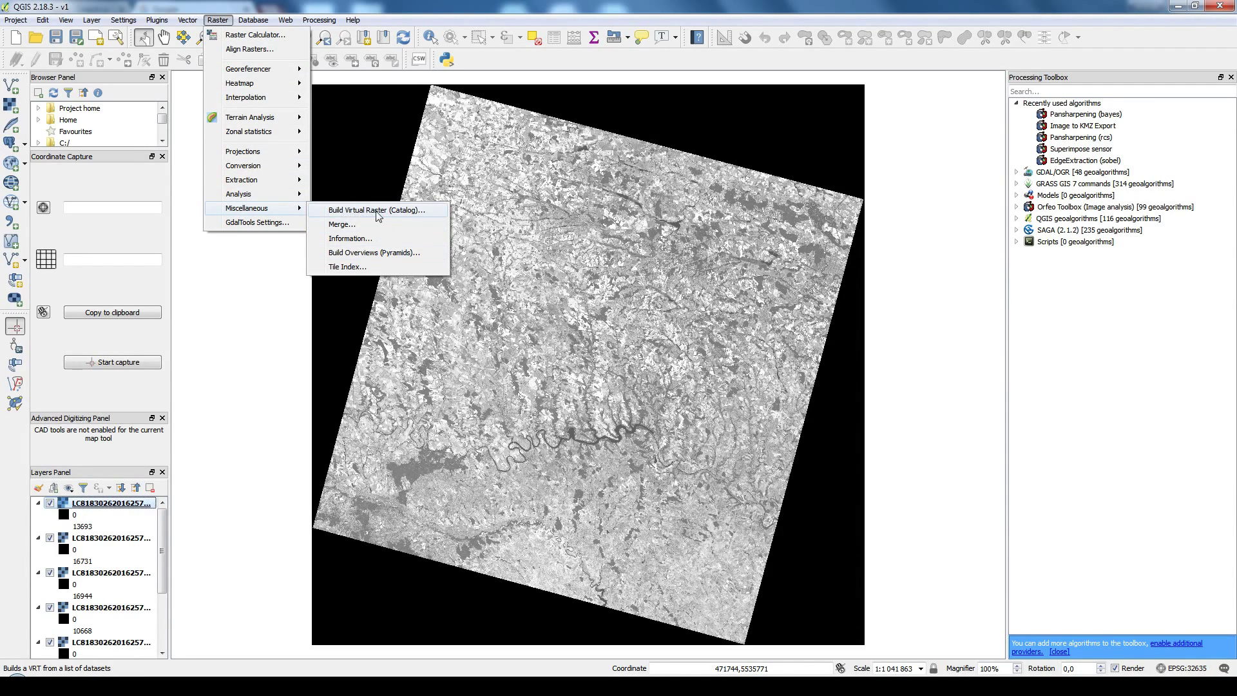
click(410, 215)
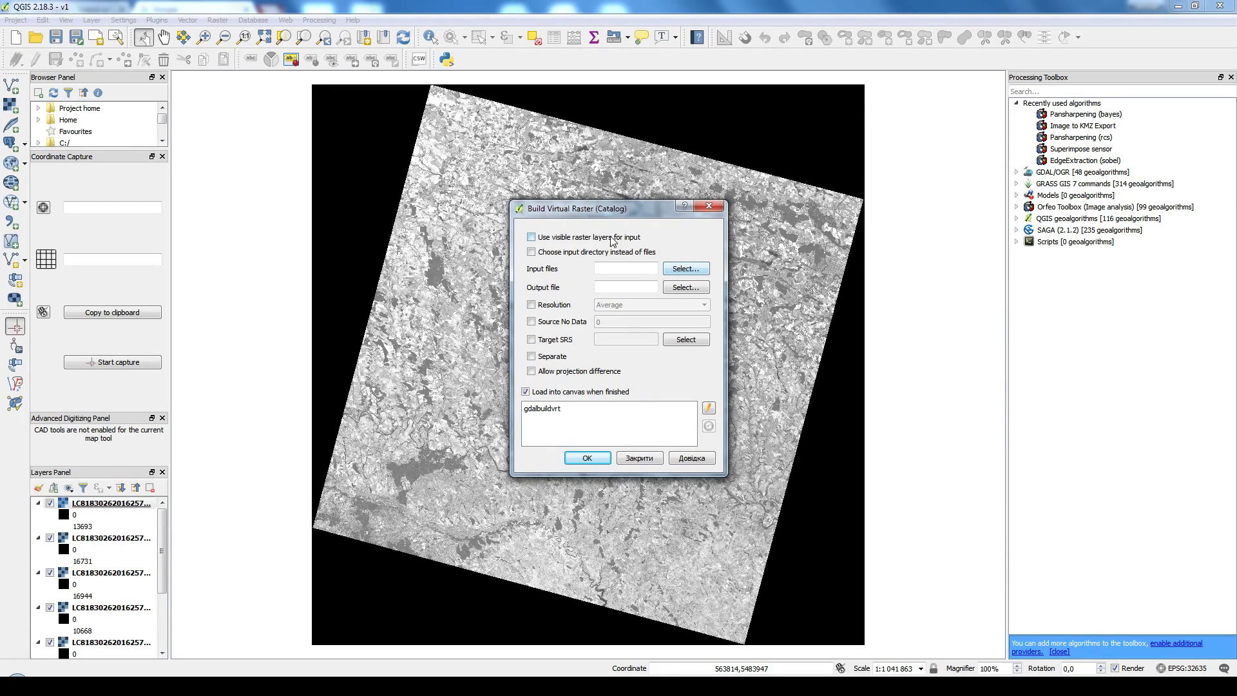
click(565, 240)
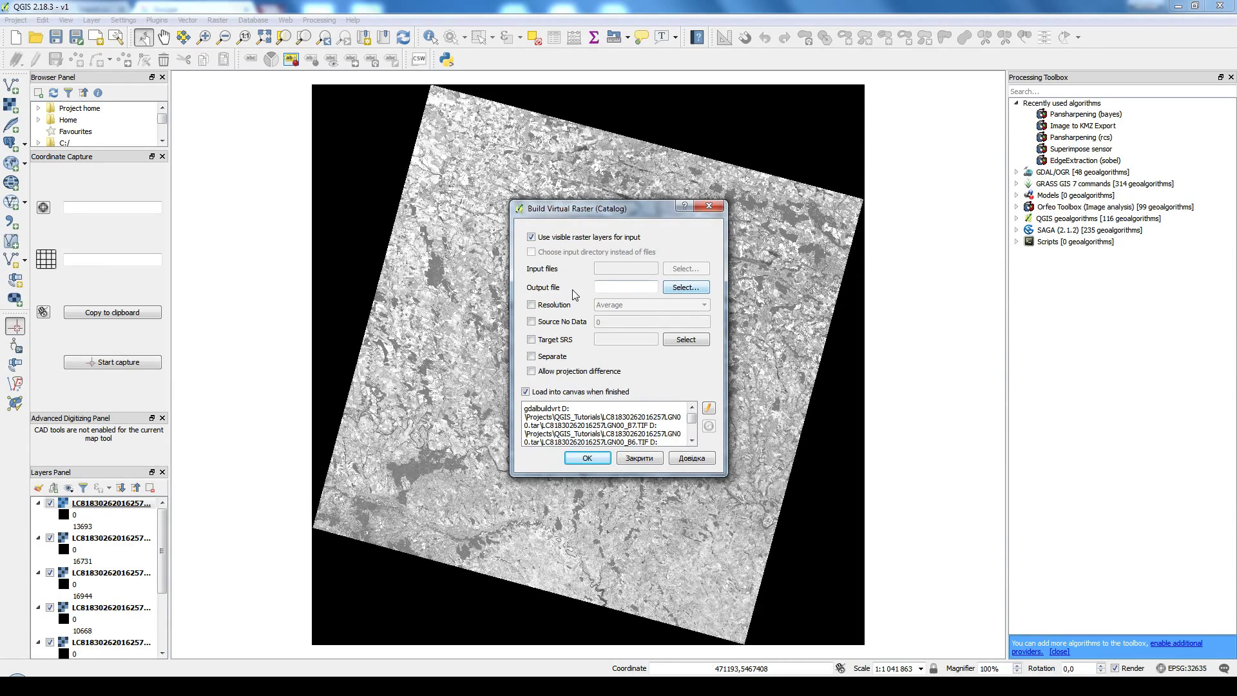
Step: Set the virtual raster's output file to Landsat_8_1.vrt in the QGIS_Tutorials folder
click(682, 287)
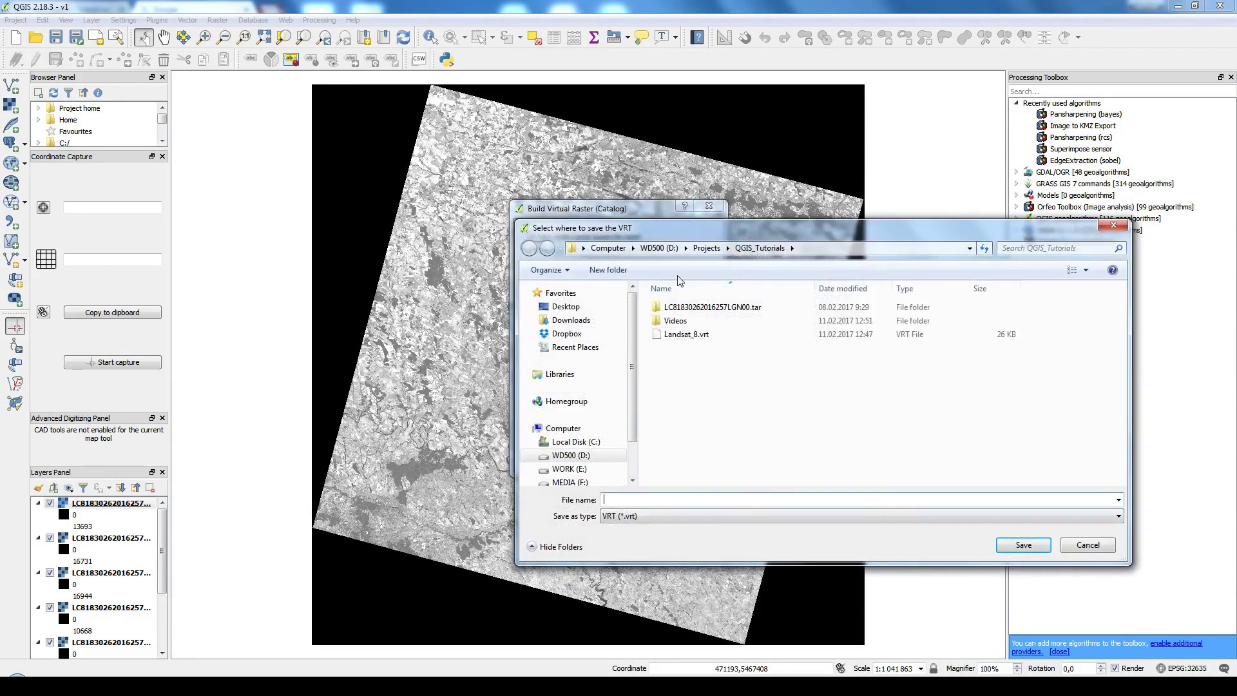
click(683, 335)
click(640, 499)
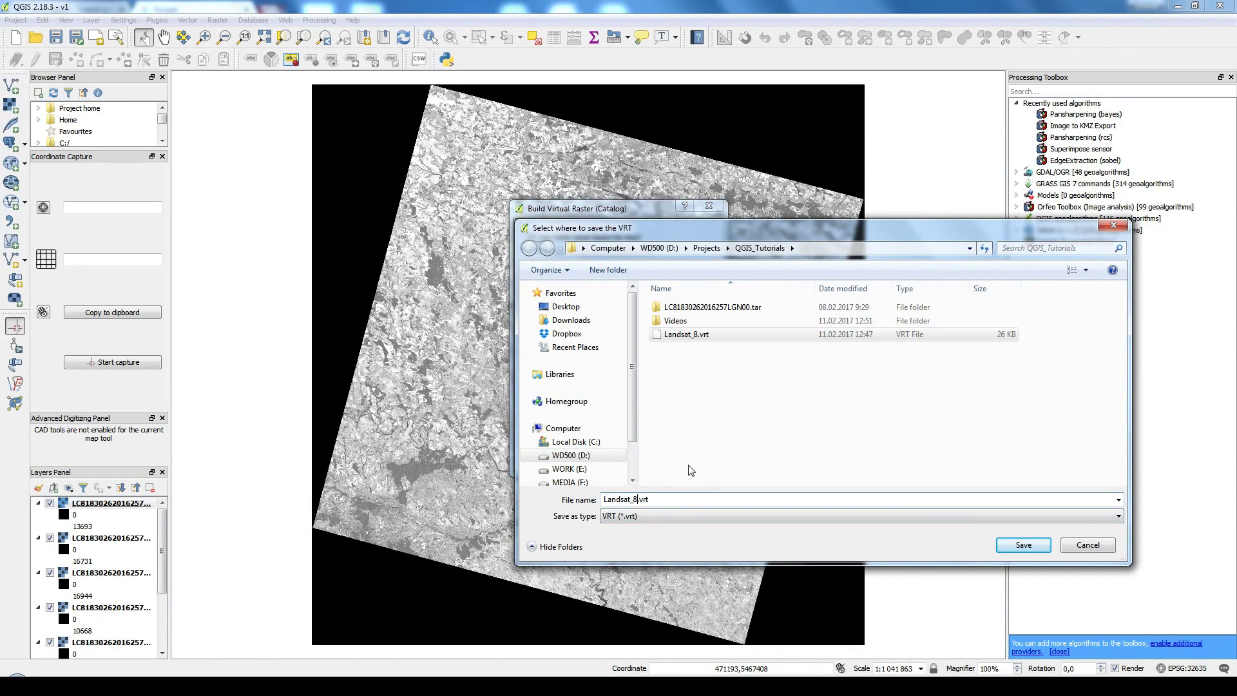
text(_1)
click(1028, 546)
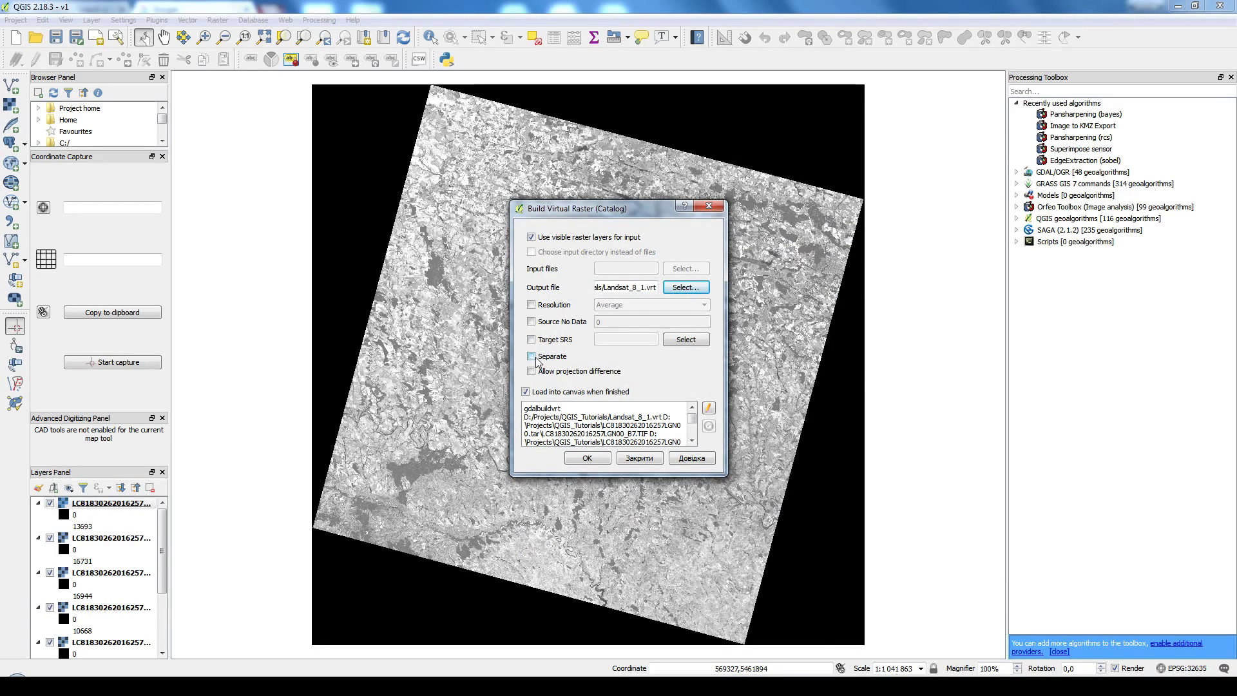
Step: Enable the Separate option, build the virtual raster and close the tool
click(539, 358)
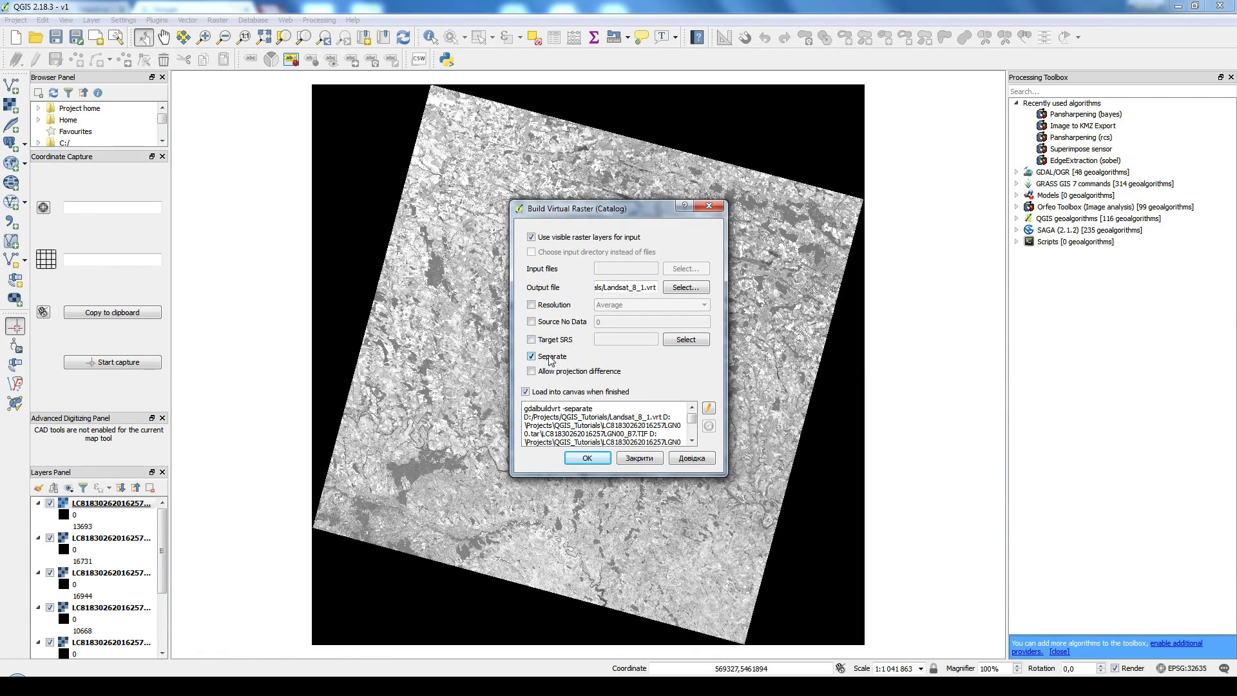
click(599, 457)
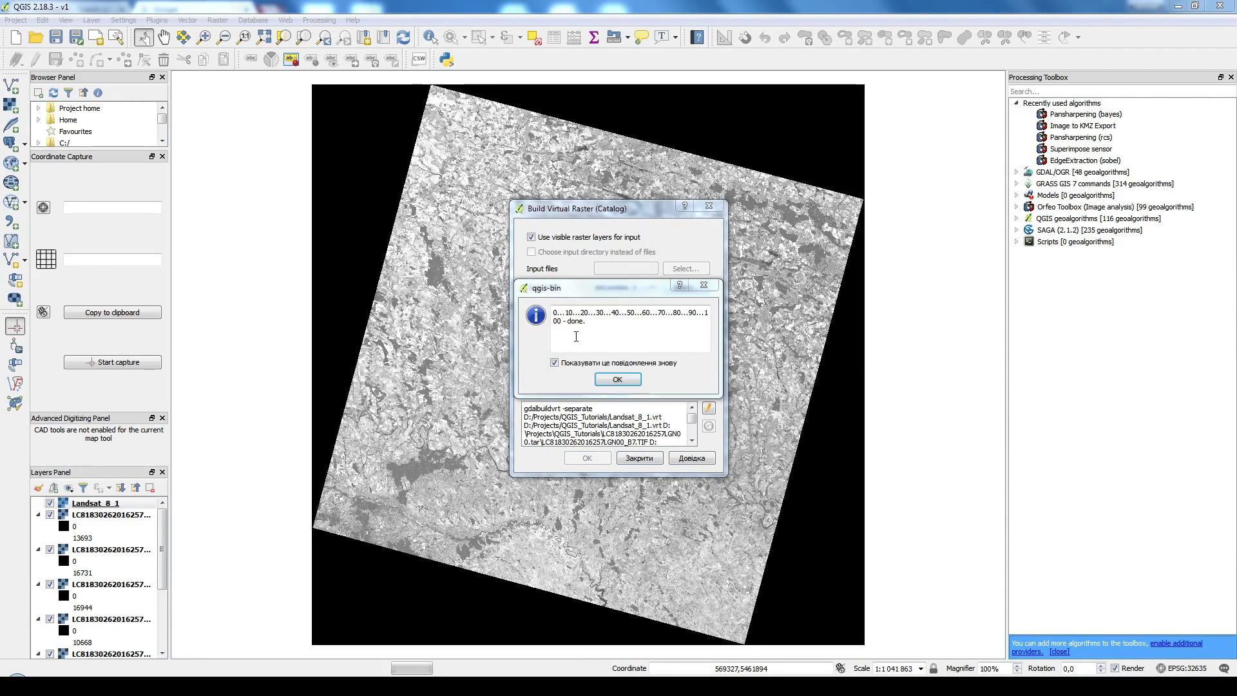
click(641, 356)
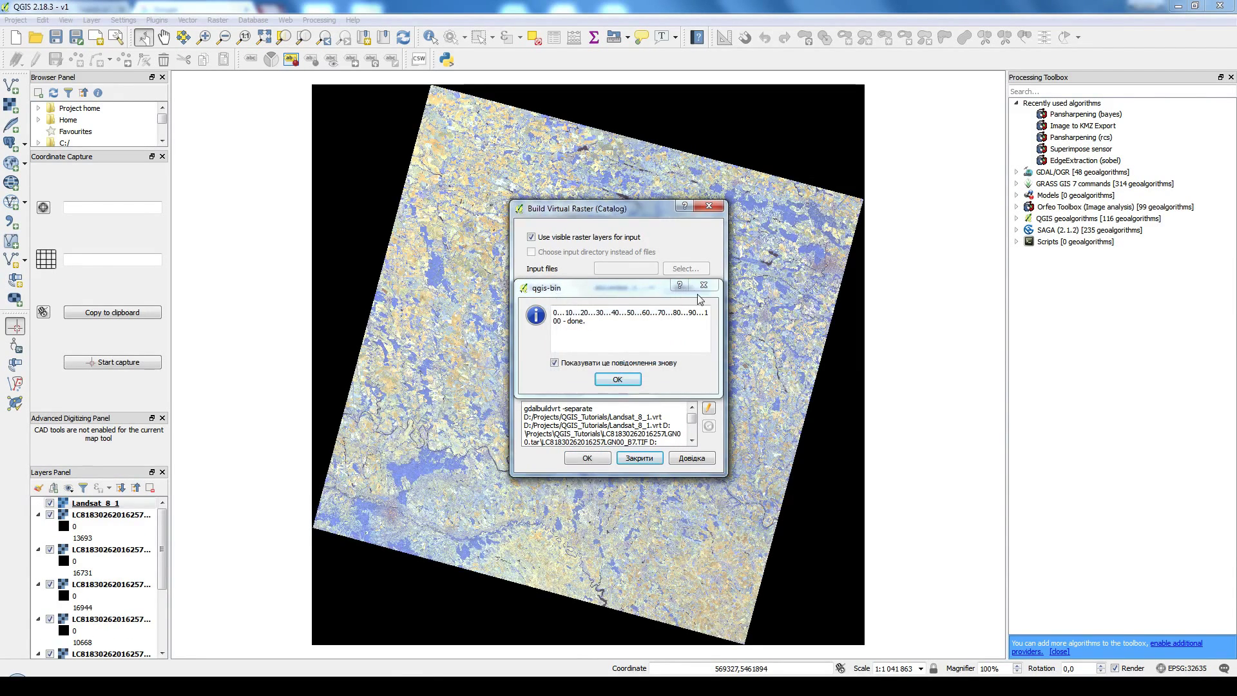
click(617, 380)
click(644, 459)
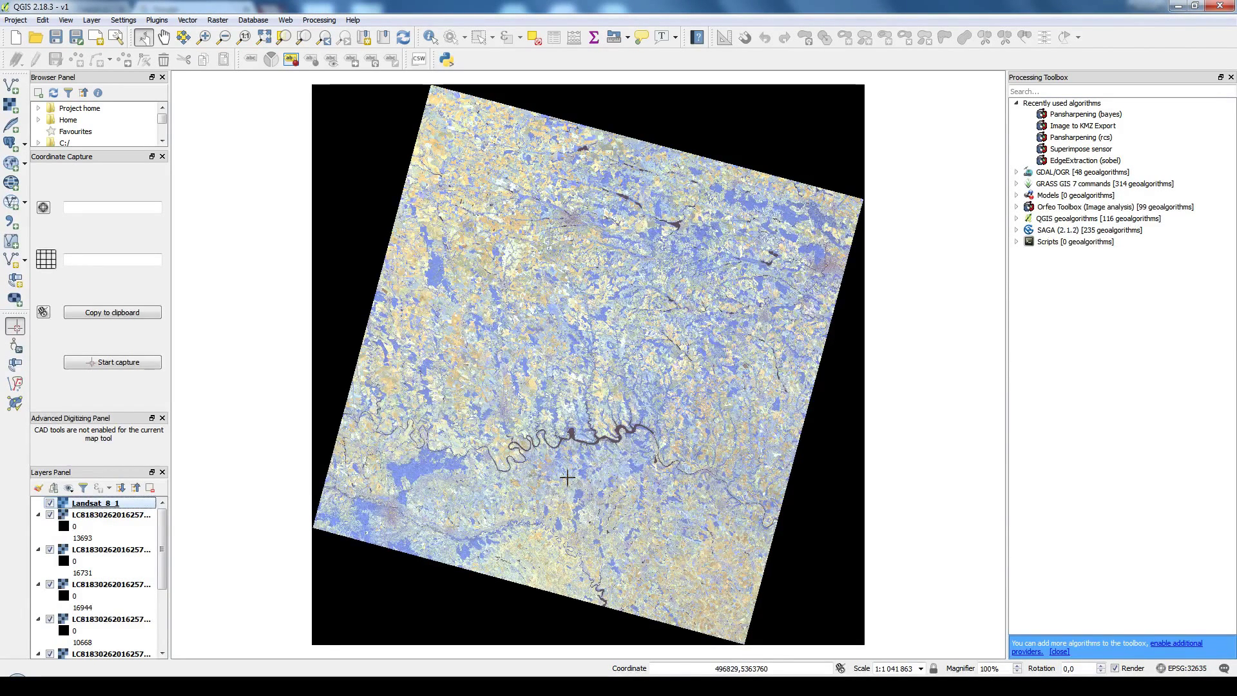
Step: Hide the B7 and B6 band layers individually
click(125, 517)
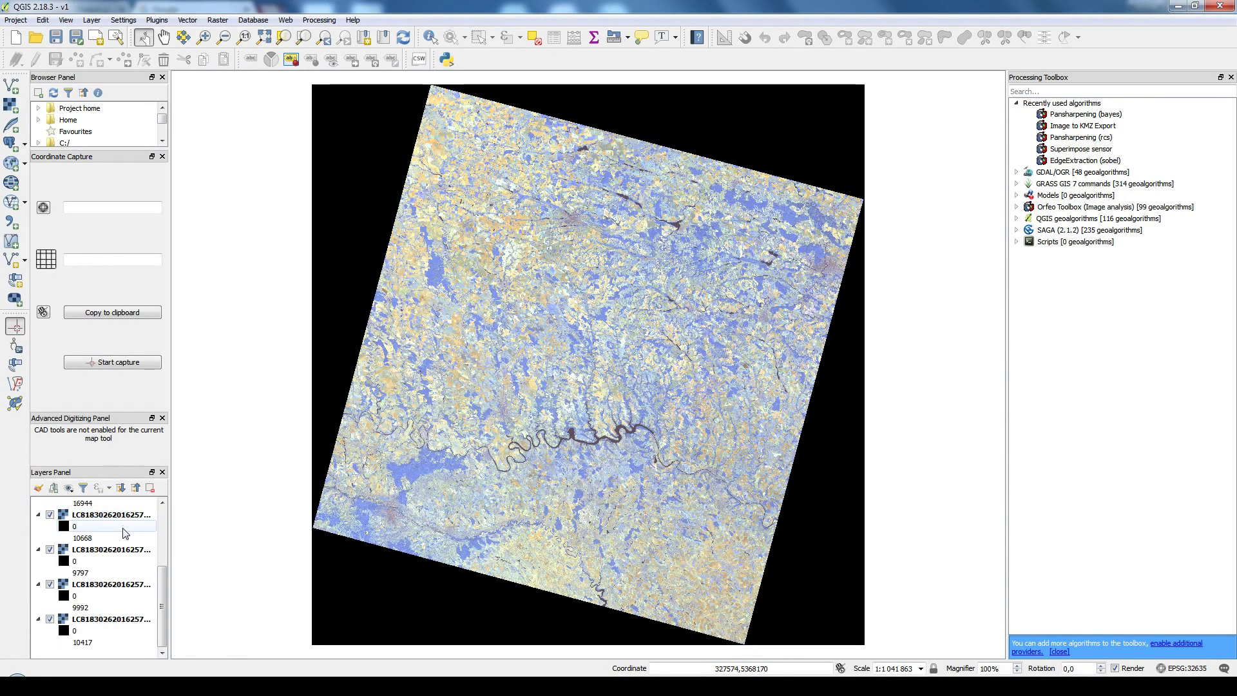
click(50, 515)
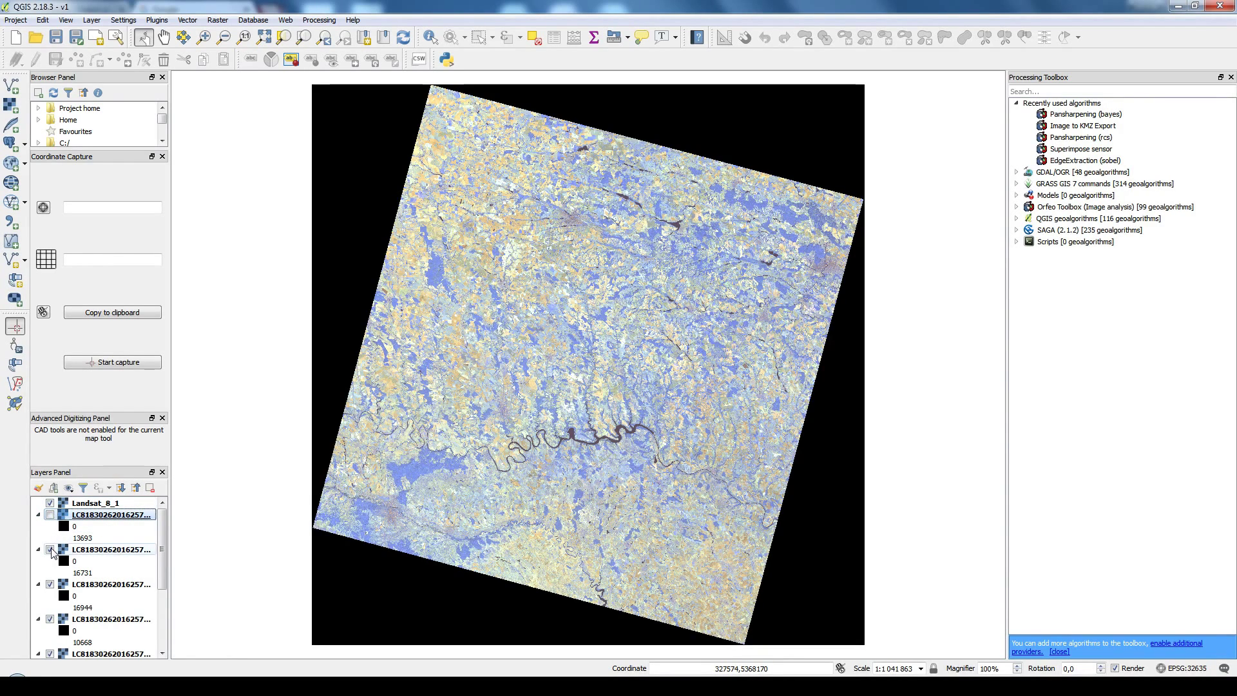
click(51, 550)
scroll(104, 553, up, 3)
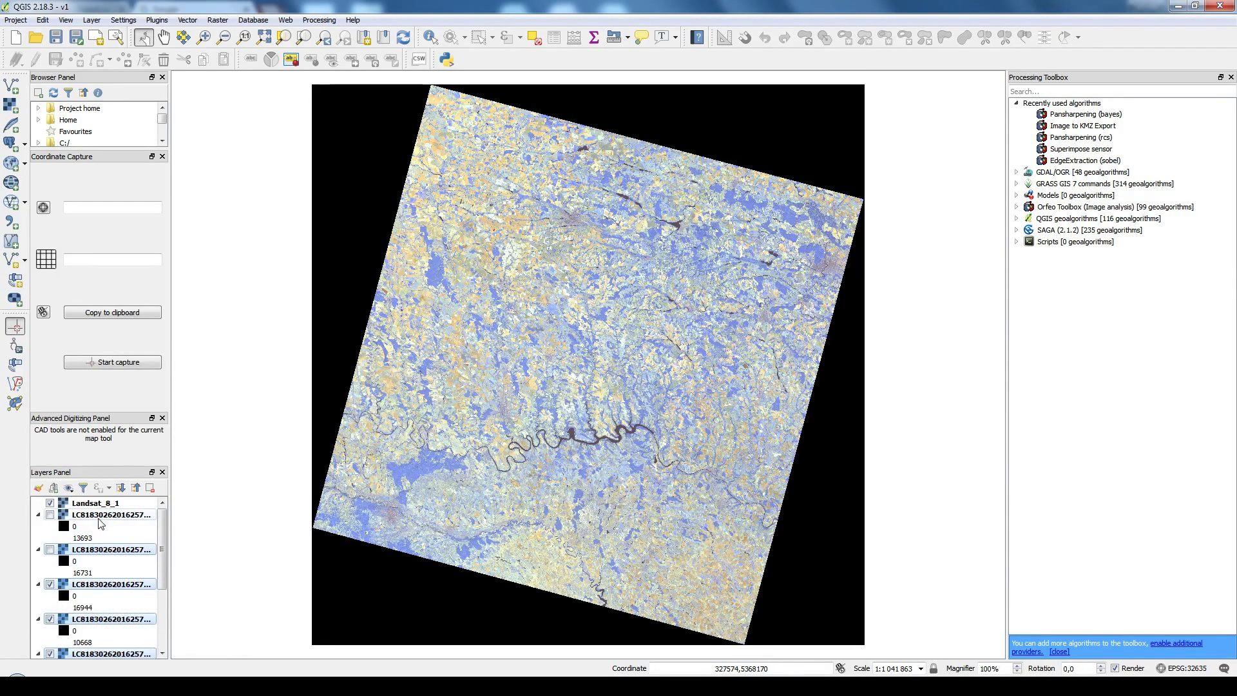
Step: Group the seven single-band layers and hide the whole group, keeping Landsat_8_1 outside it
click(120, 521)
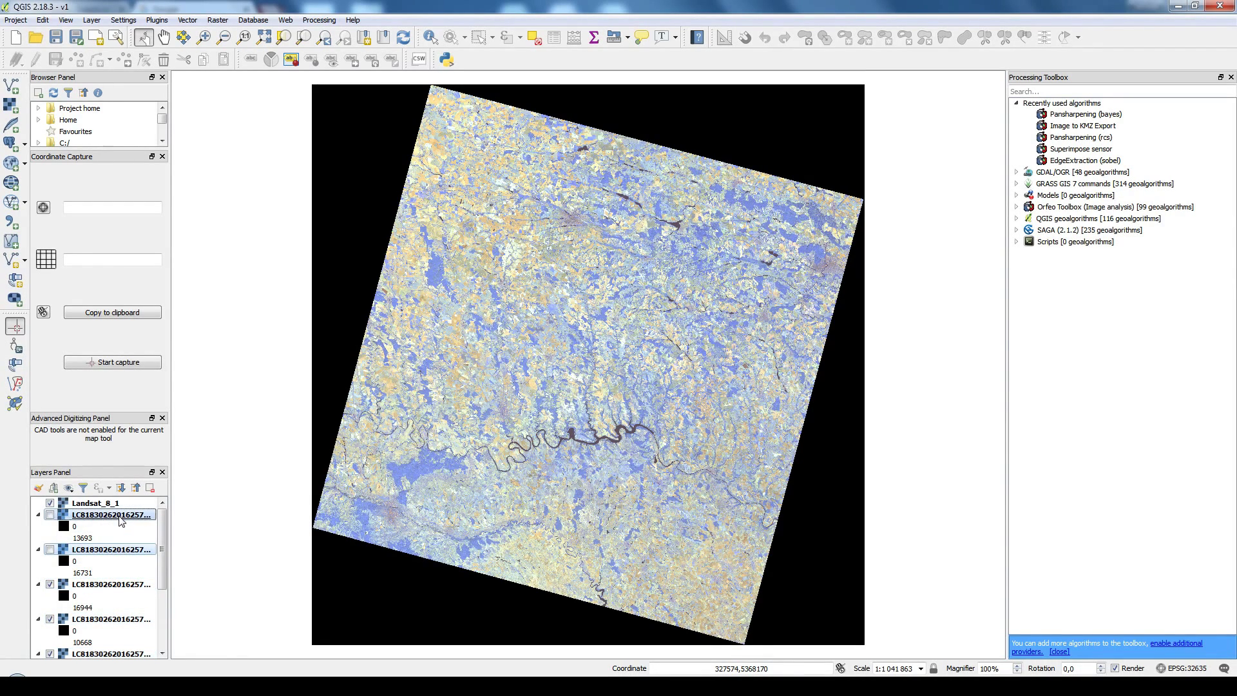
scroll(105, 583, down, 3)
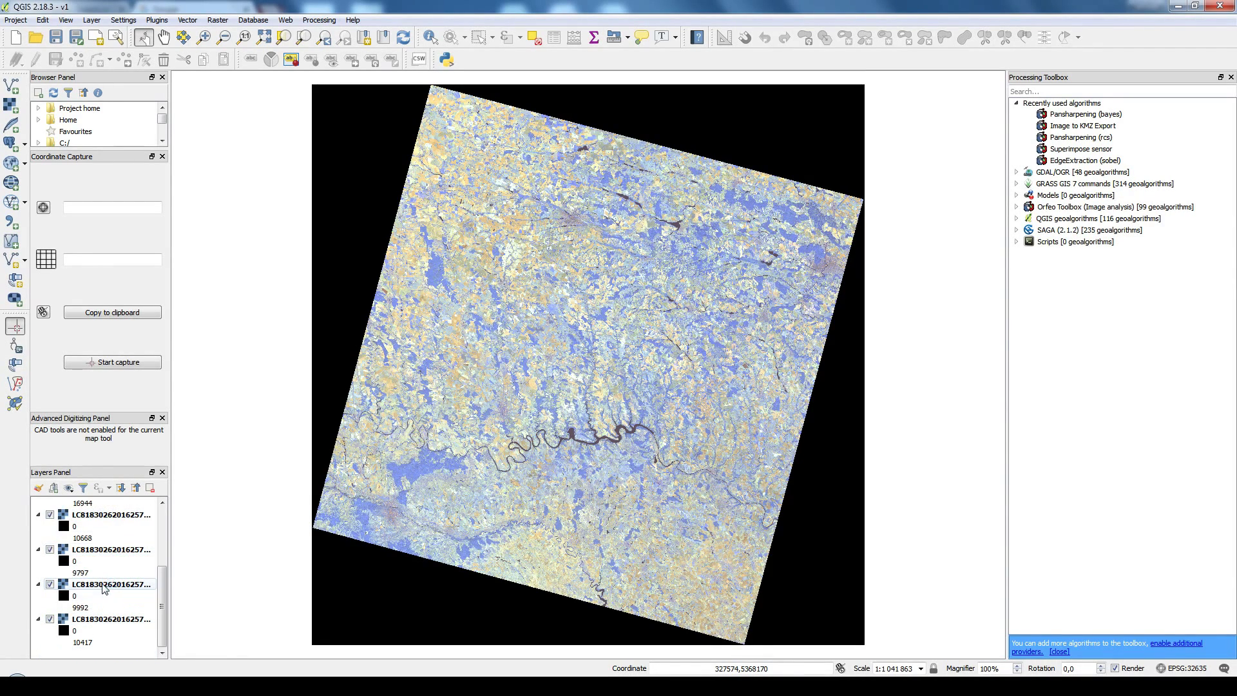
shift+click(124, 620)
right_click(125, 620)
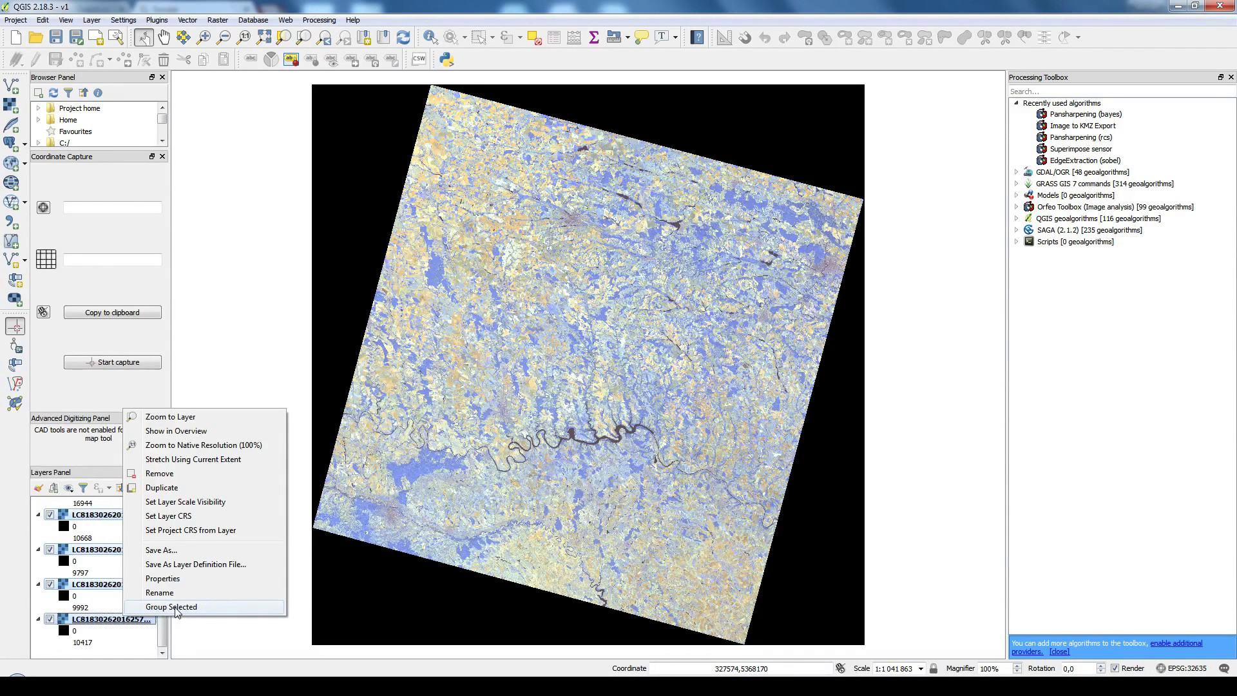
click(171, 607)
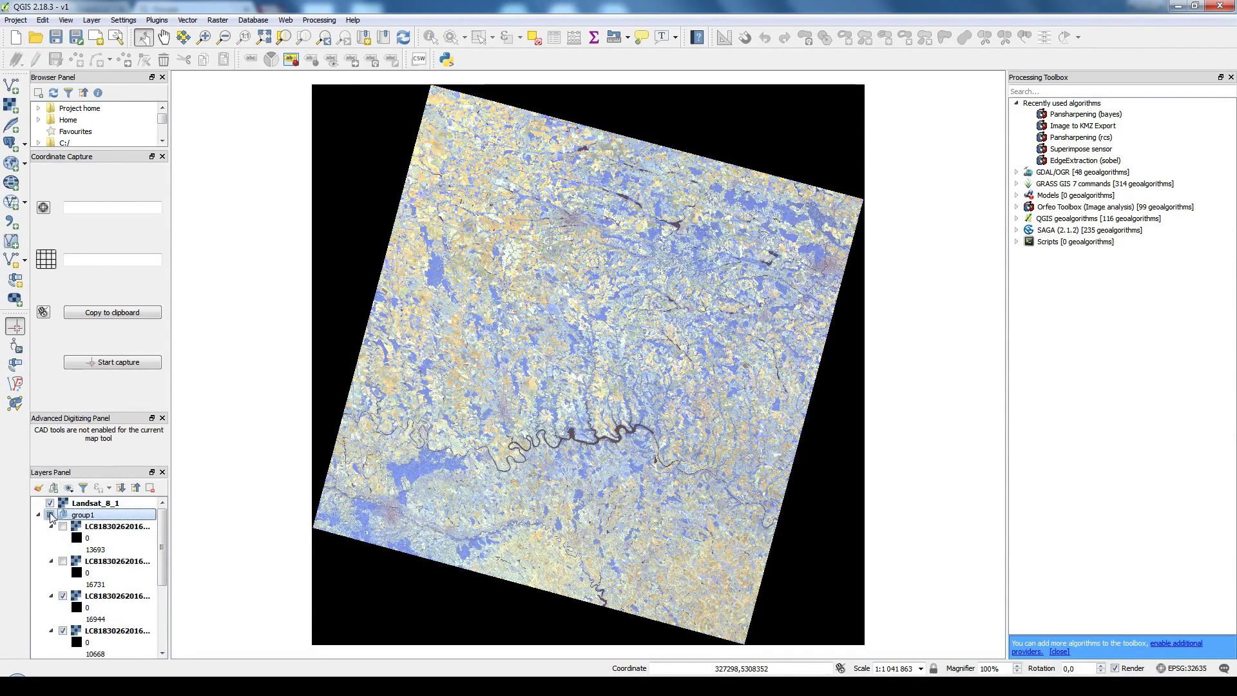
click(50, 515)
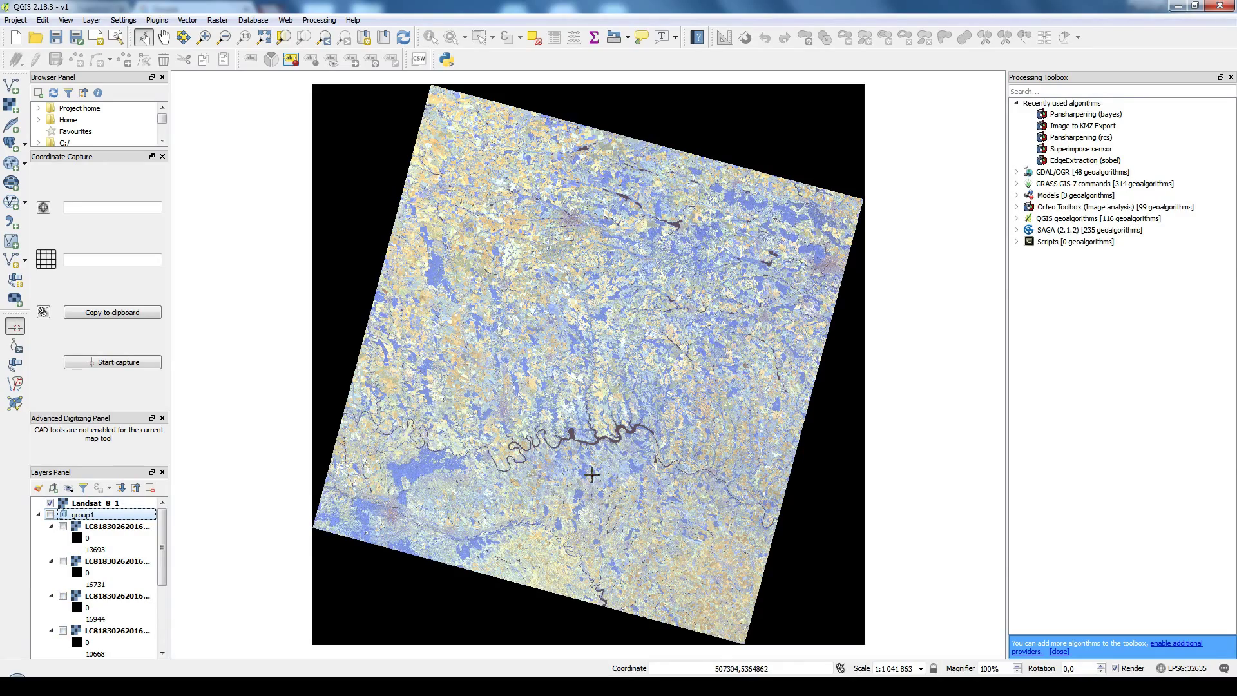
Step: Inspect the composite around the river bend and check which bands the Landsat_8_1 layer's style offers for the red channel
scroll(550, 491, up, 2)
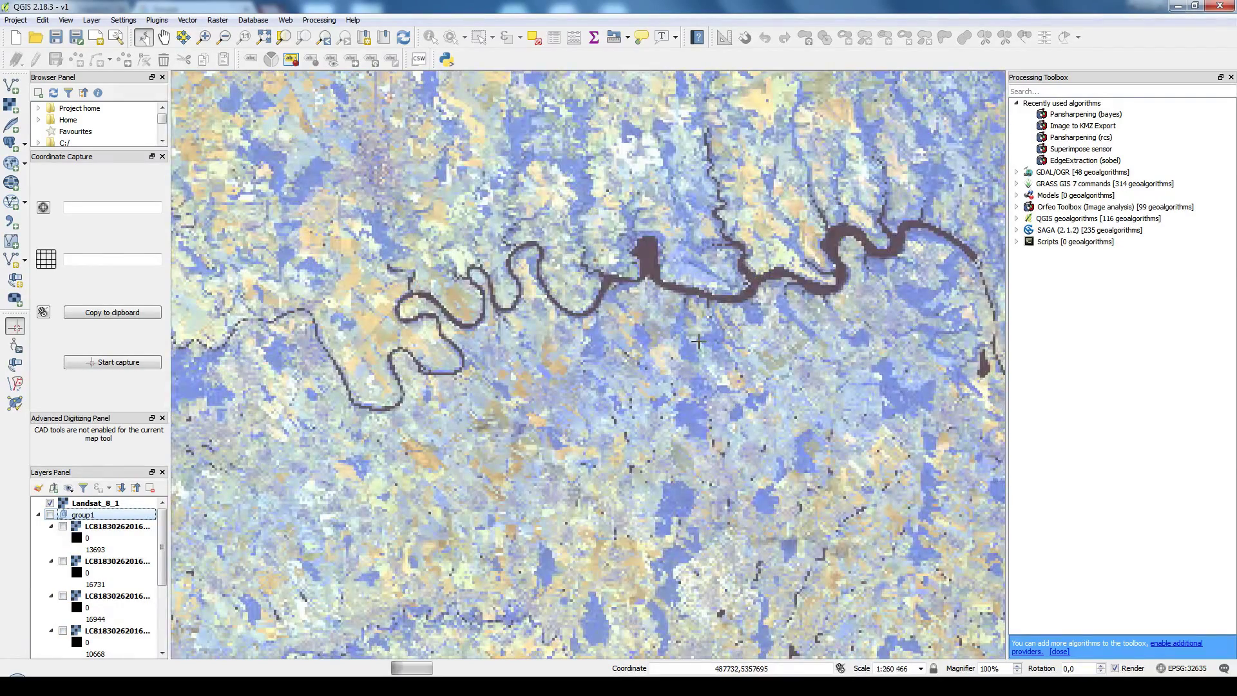
scroll(682, 307, up, 1)
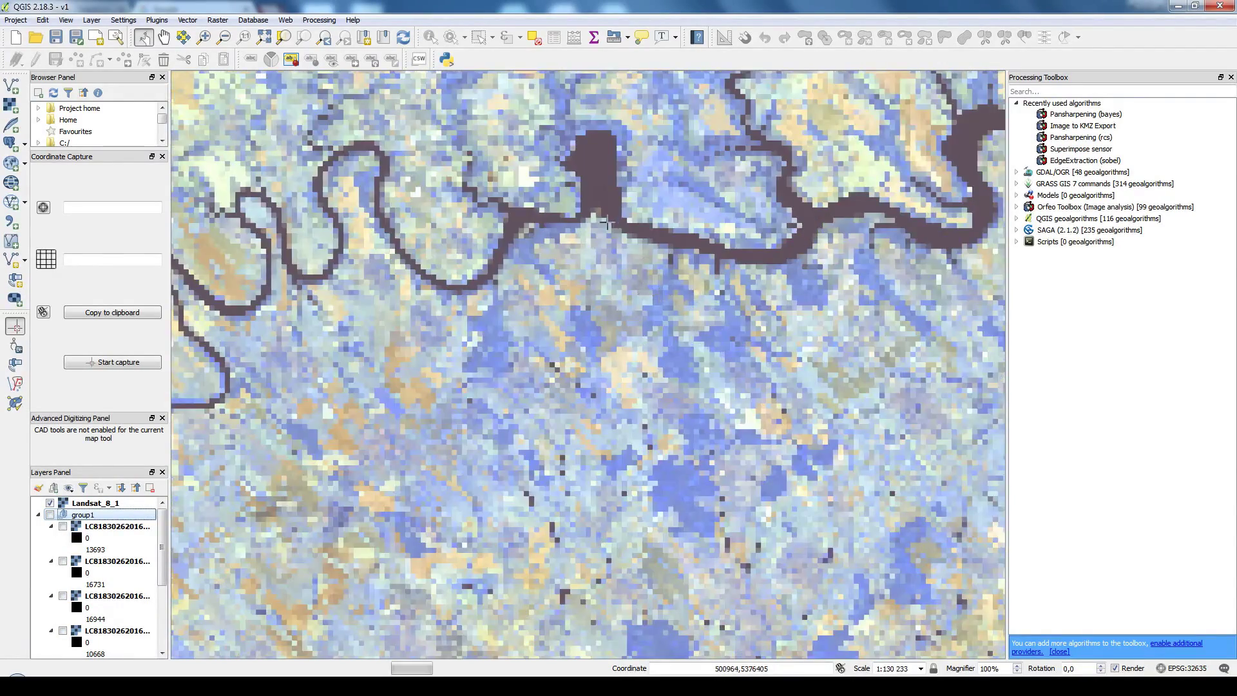
scroll(599, 240, up, 2)
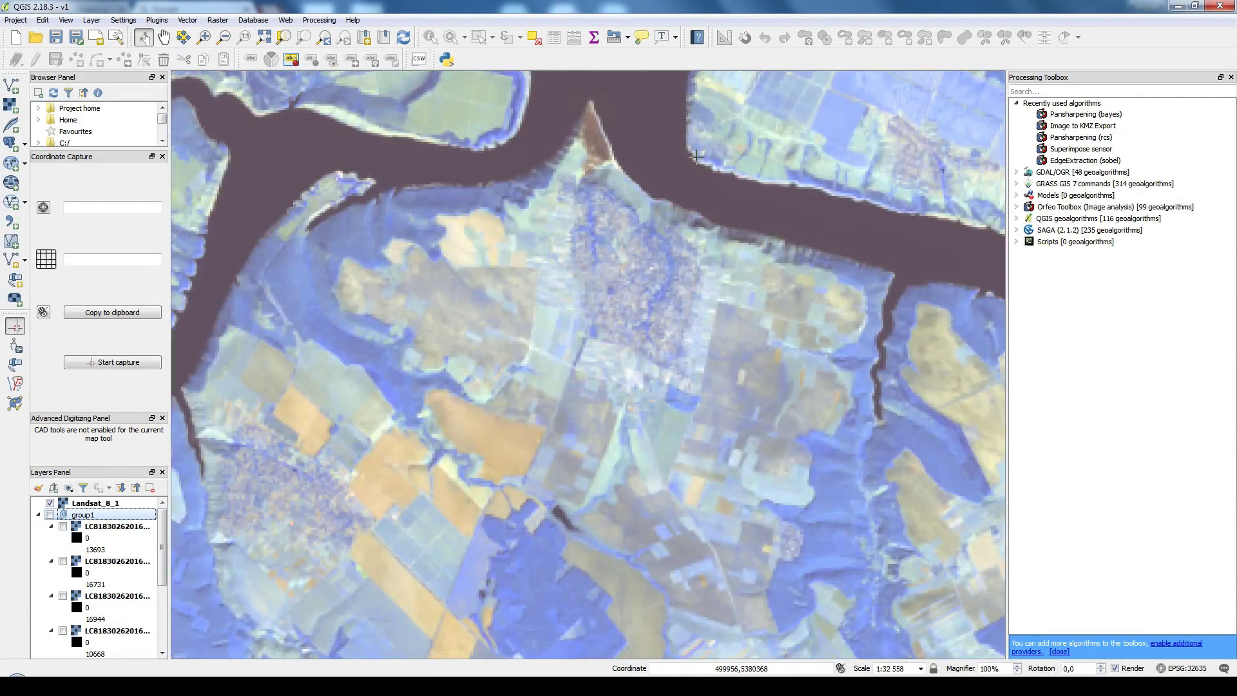
drag(477, 174, 715, 322)
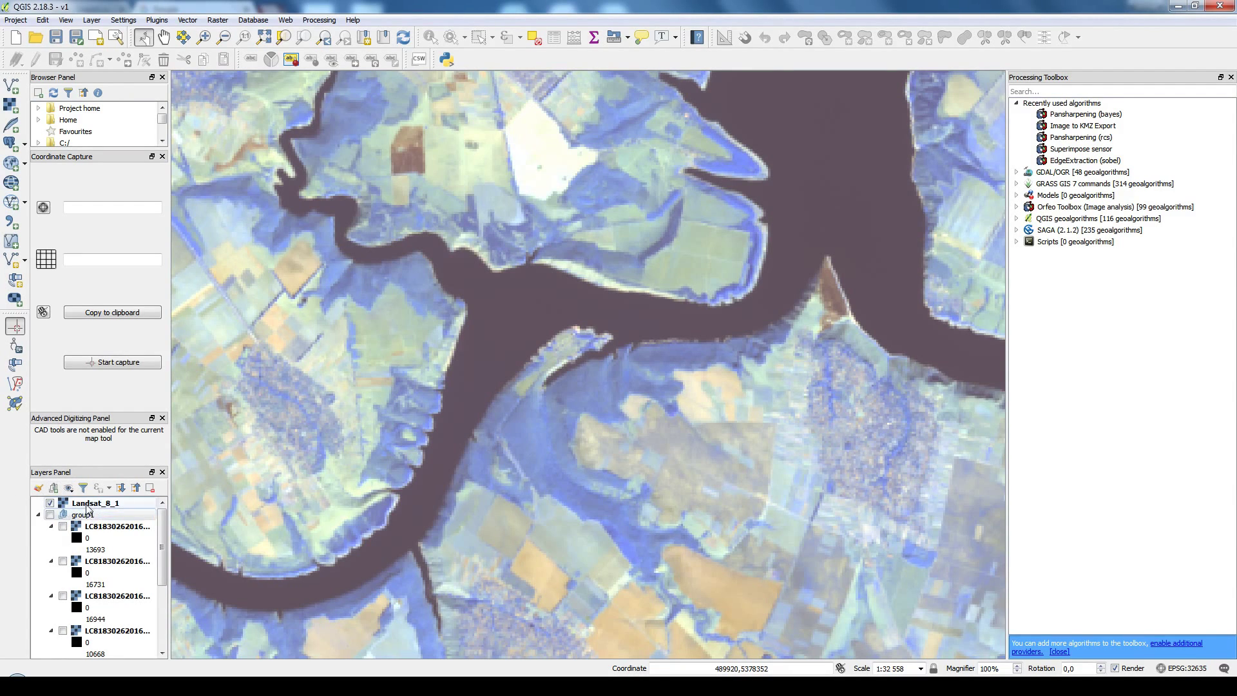
click(92, 505)
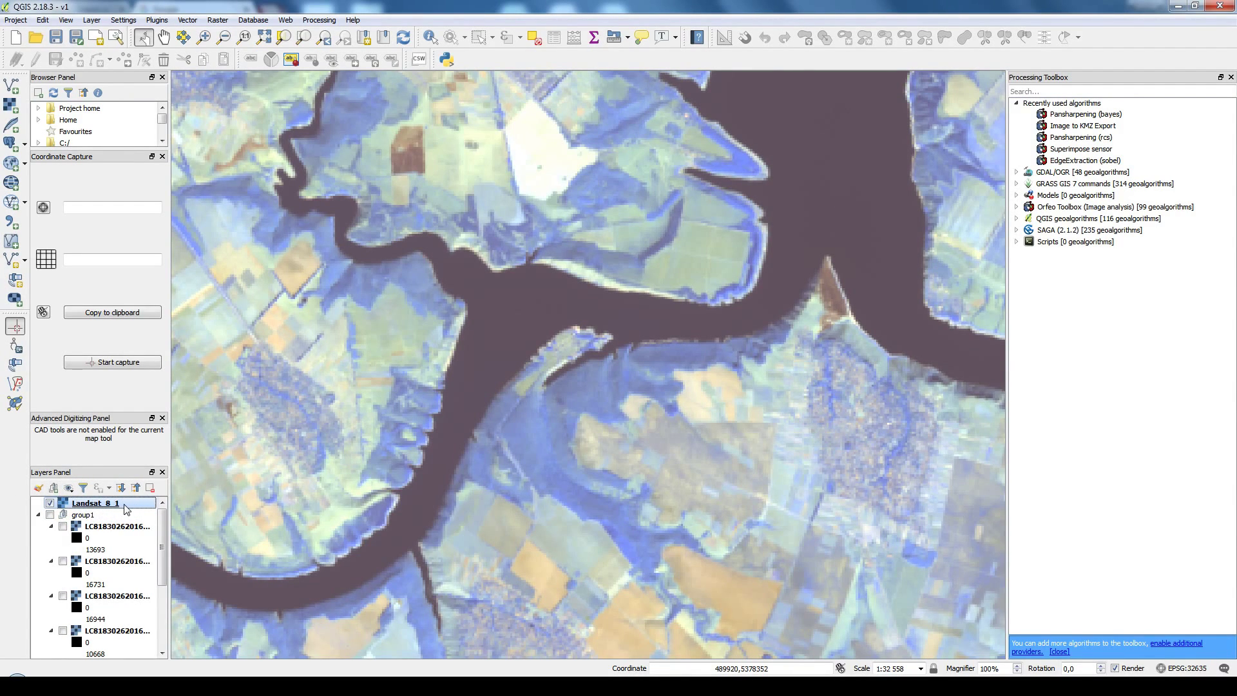
right_click(122, 508)
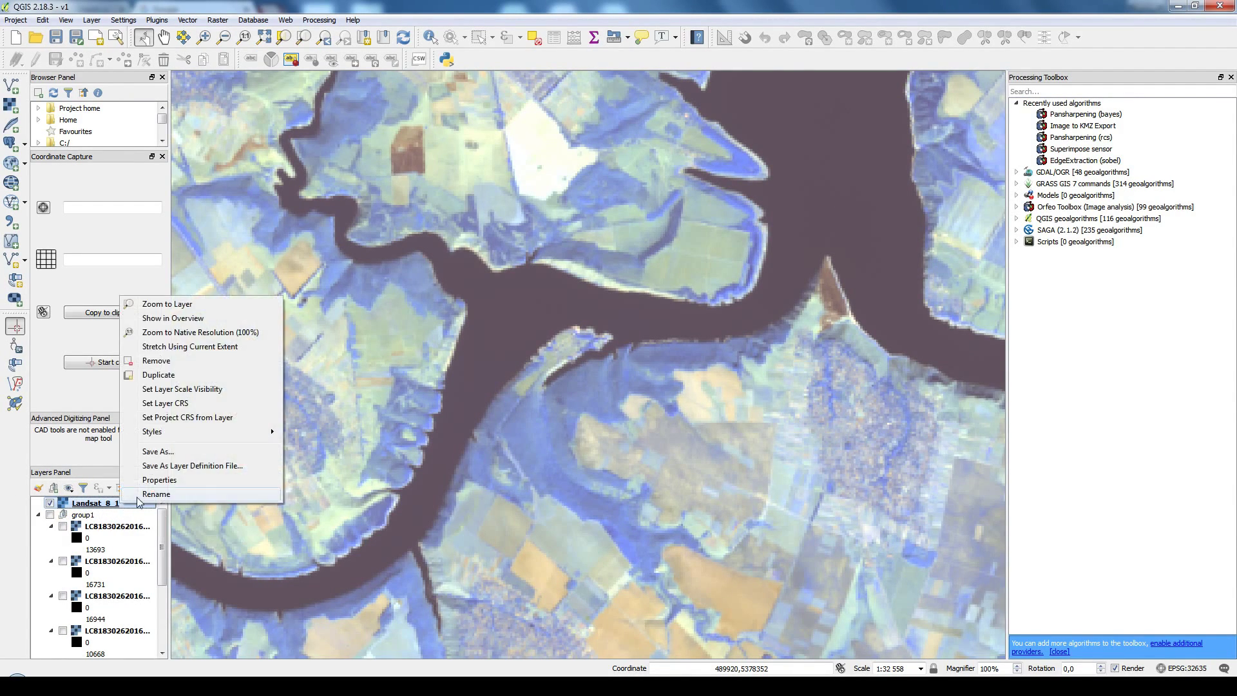
click(187, 477)
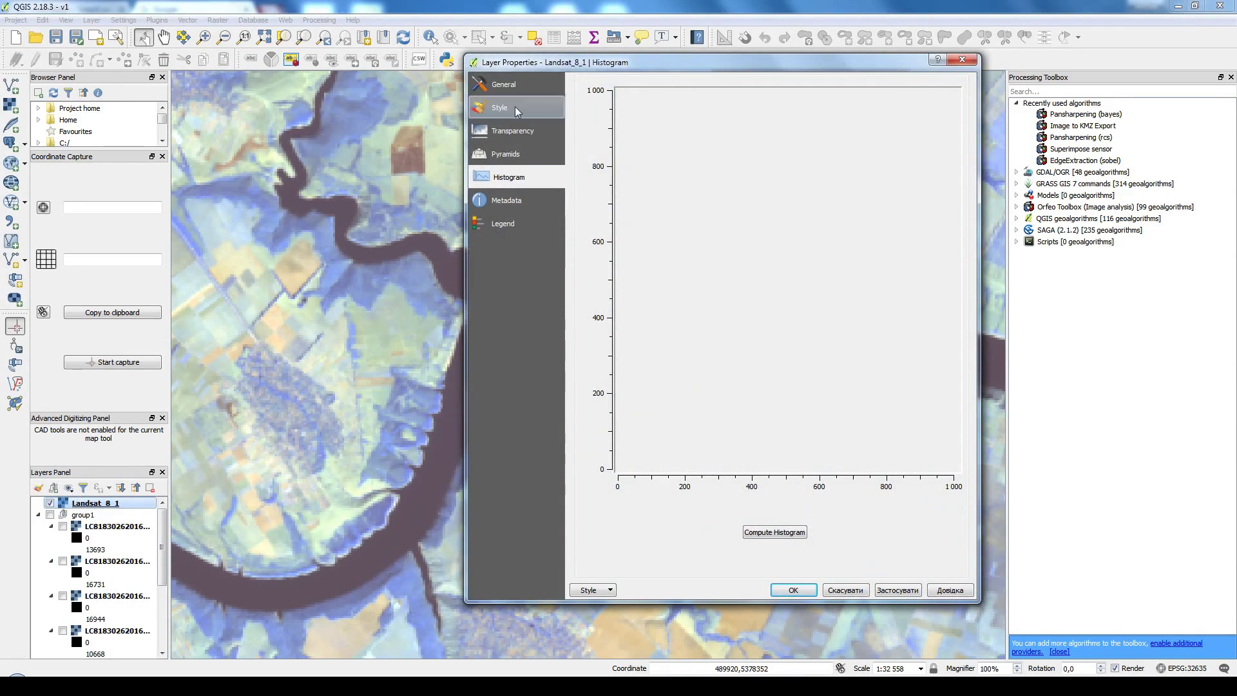
click(516, 107)
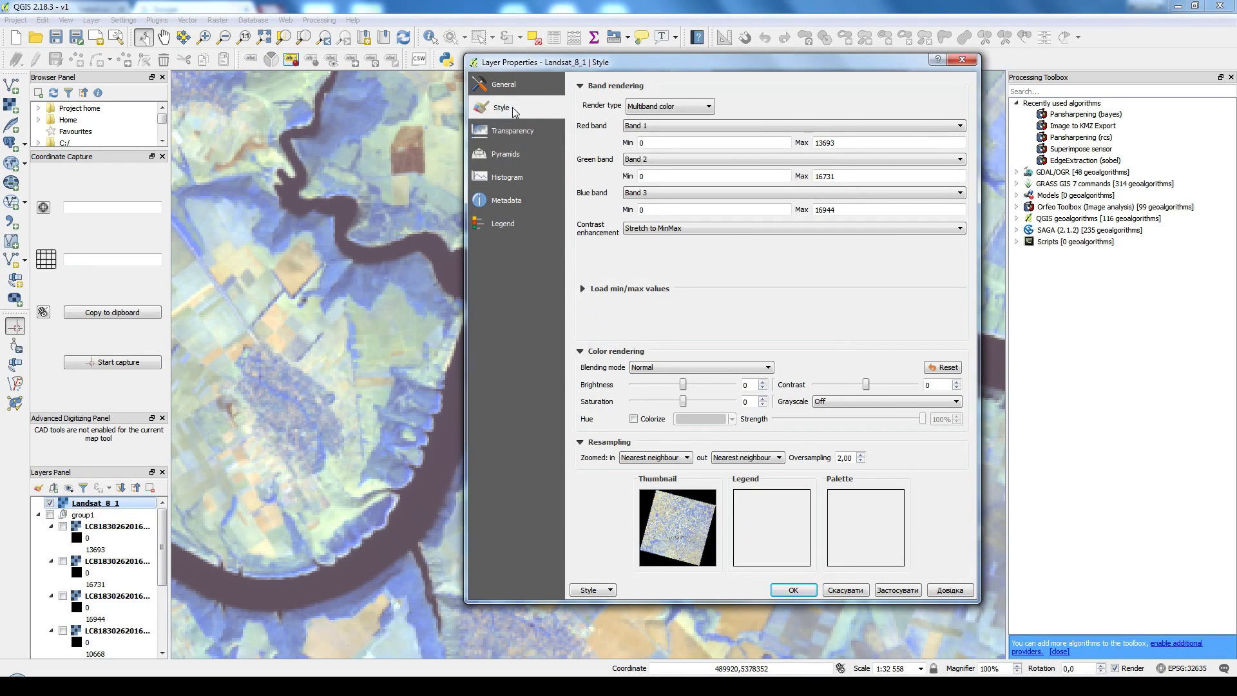
click(651, 126)
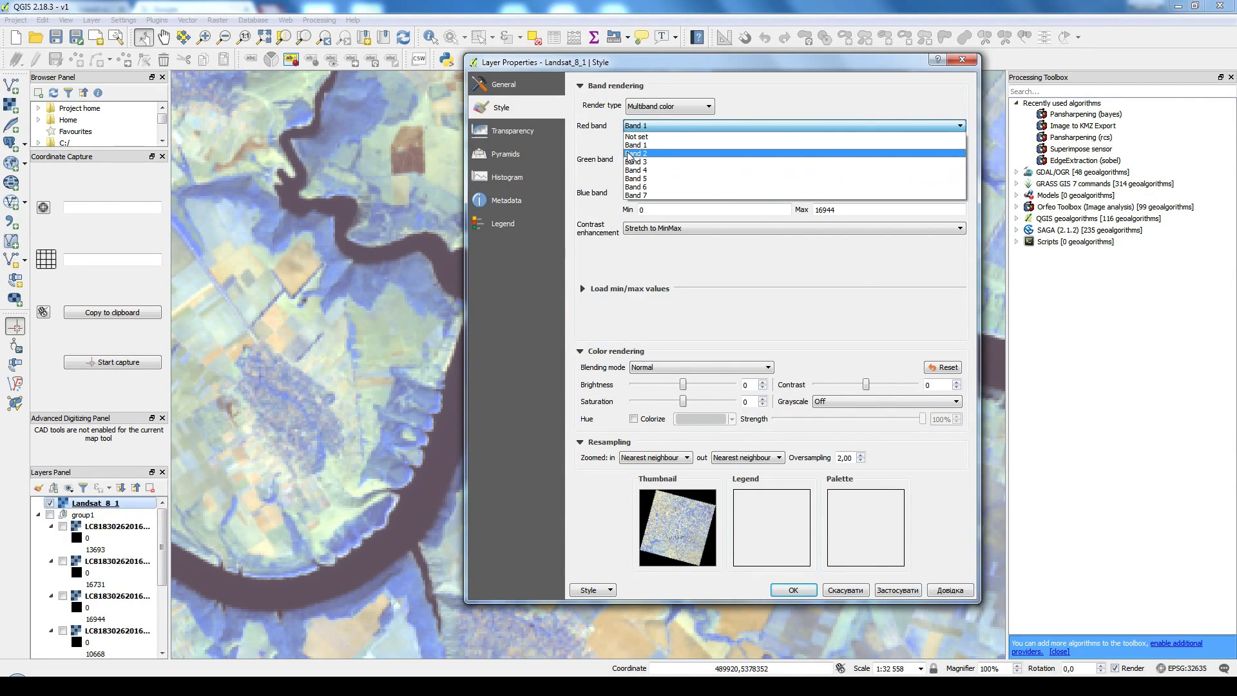
click(586, 135)
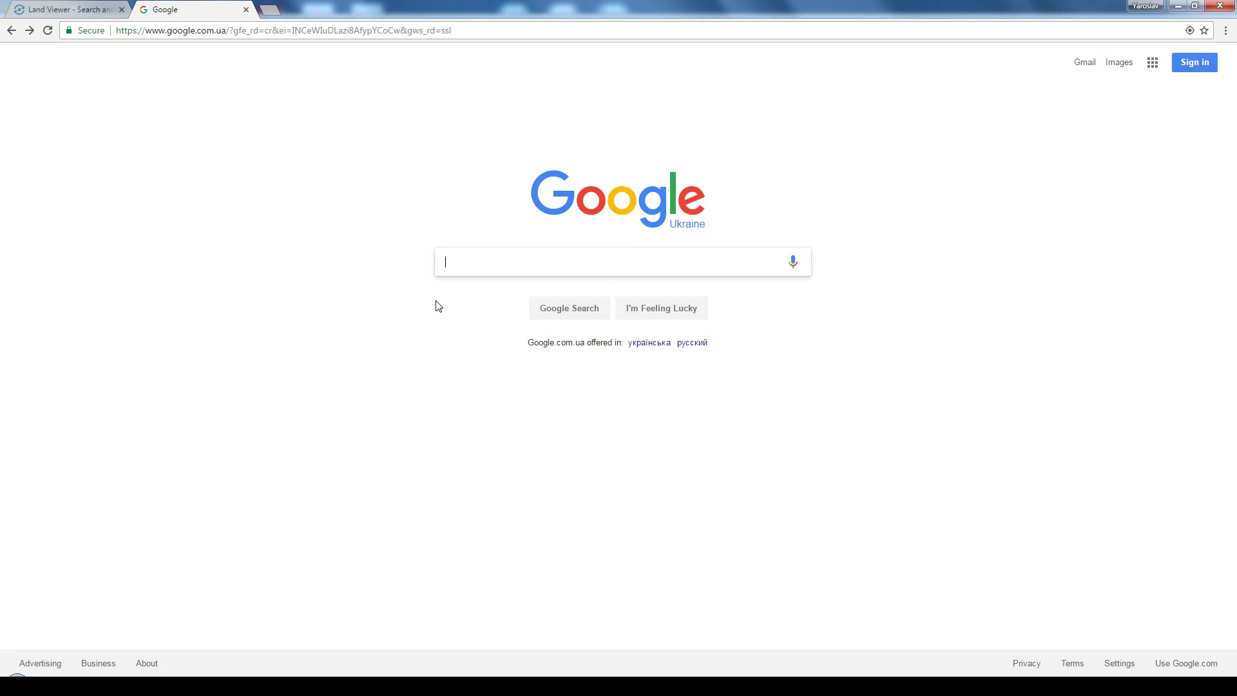
Step: Search Google in the browser for "landsat 8 band combinations" and look up the Natural Color combination
text(la)
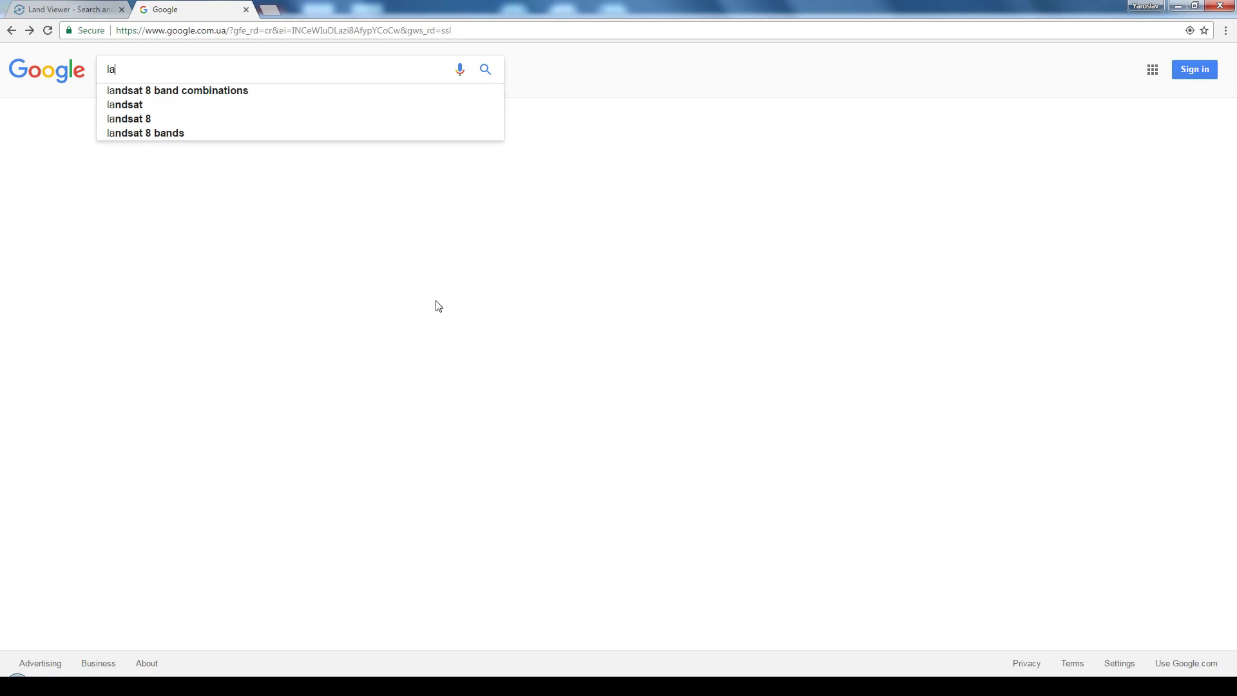
click(211, 95)
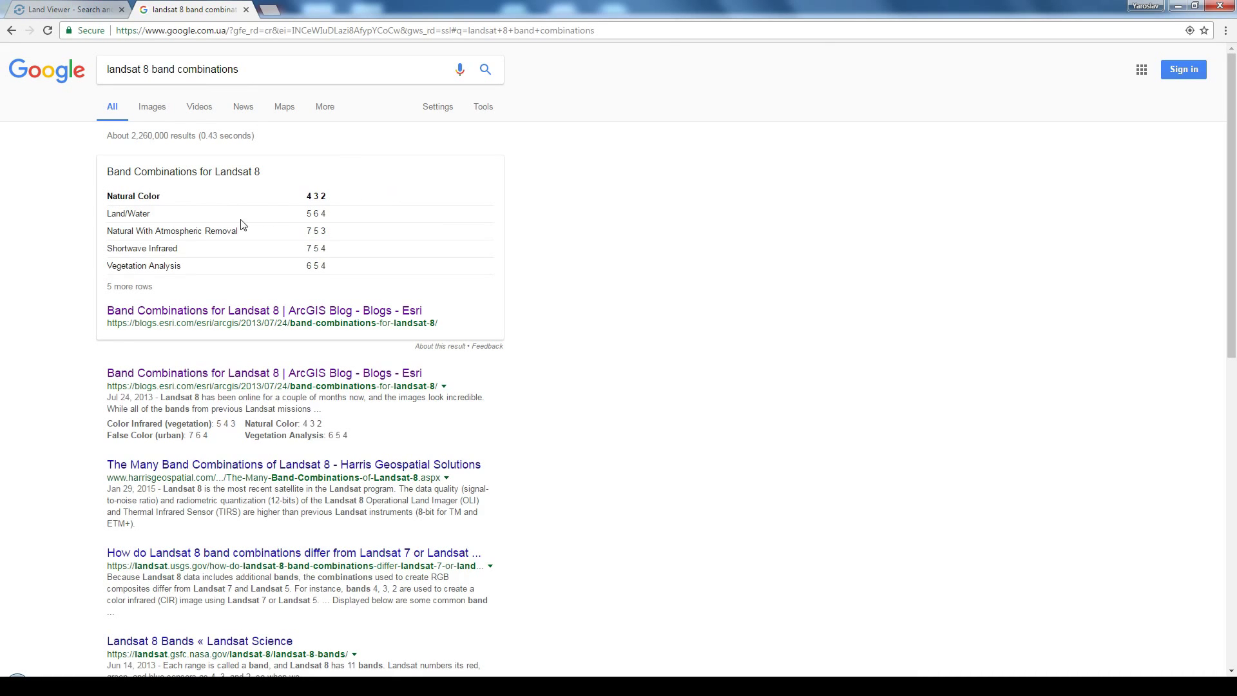
drag(126, 201, 317, 193)
click(317, 192)
Step: Switch back to QGIS and render Landsat_8_1 with Band 4 as red, Band 3 as green and Band 2 as blue
click(353, 686)
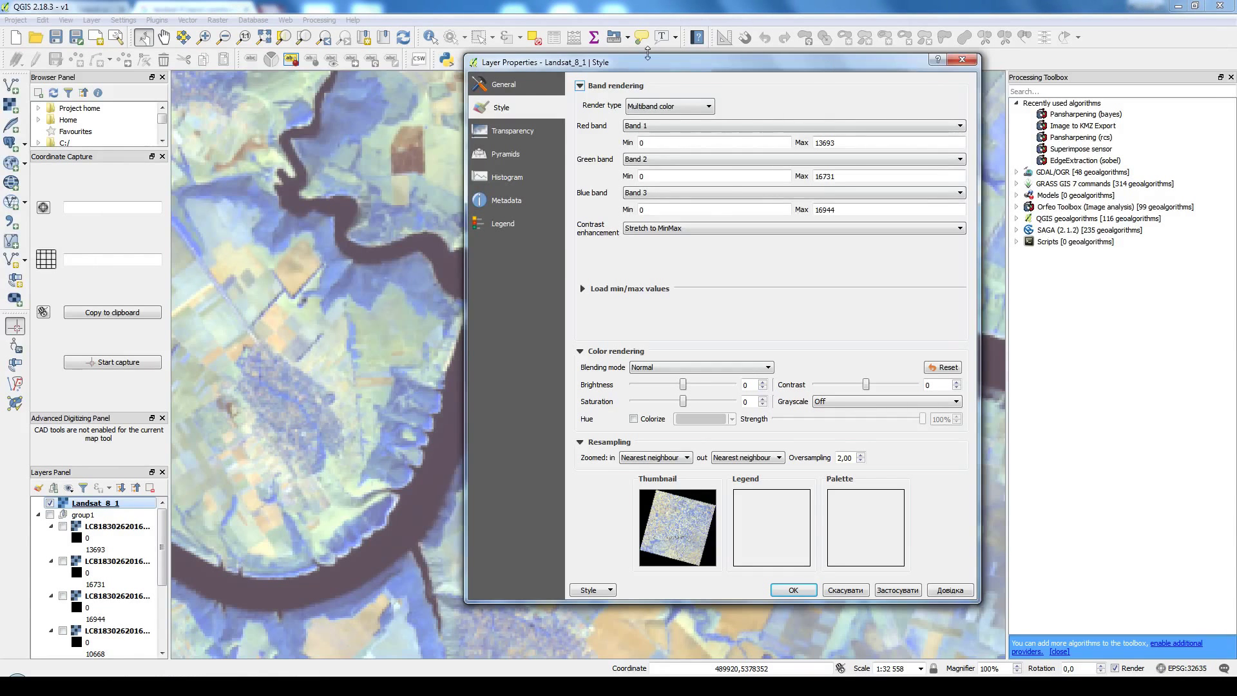
click(638, 126)
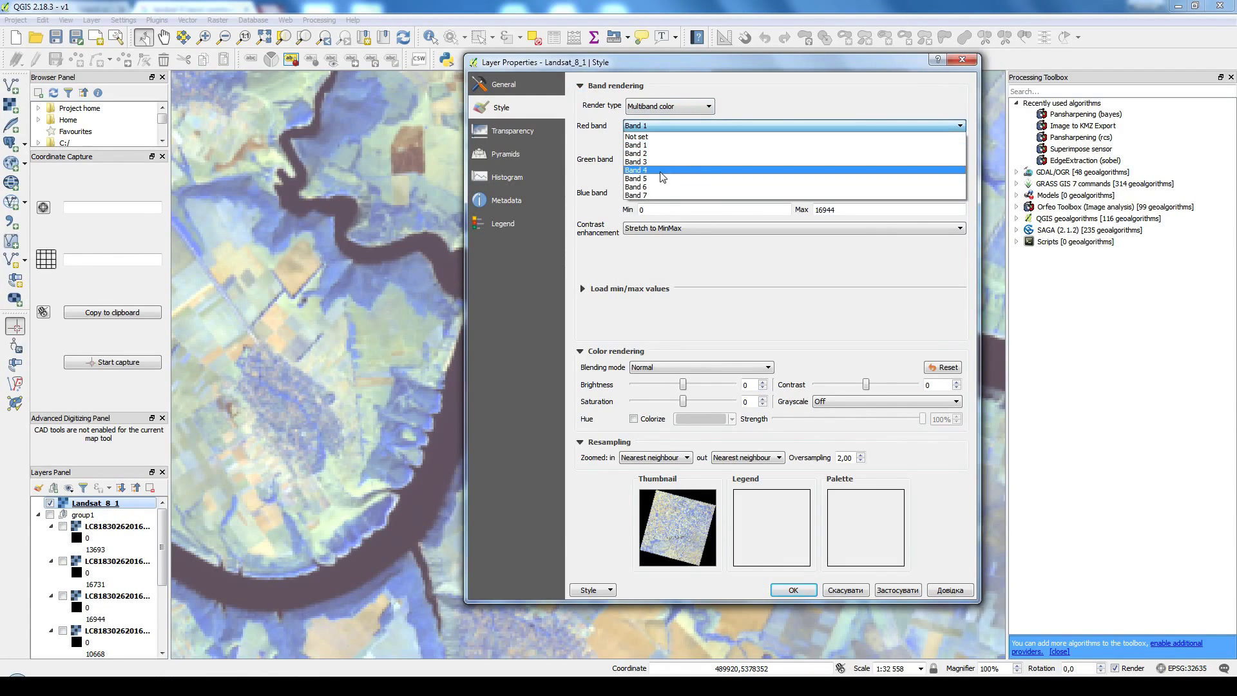
click(663, 174)
click(645, 160)
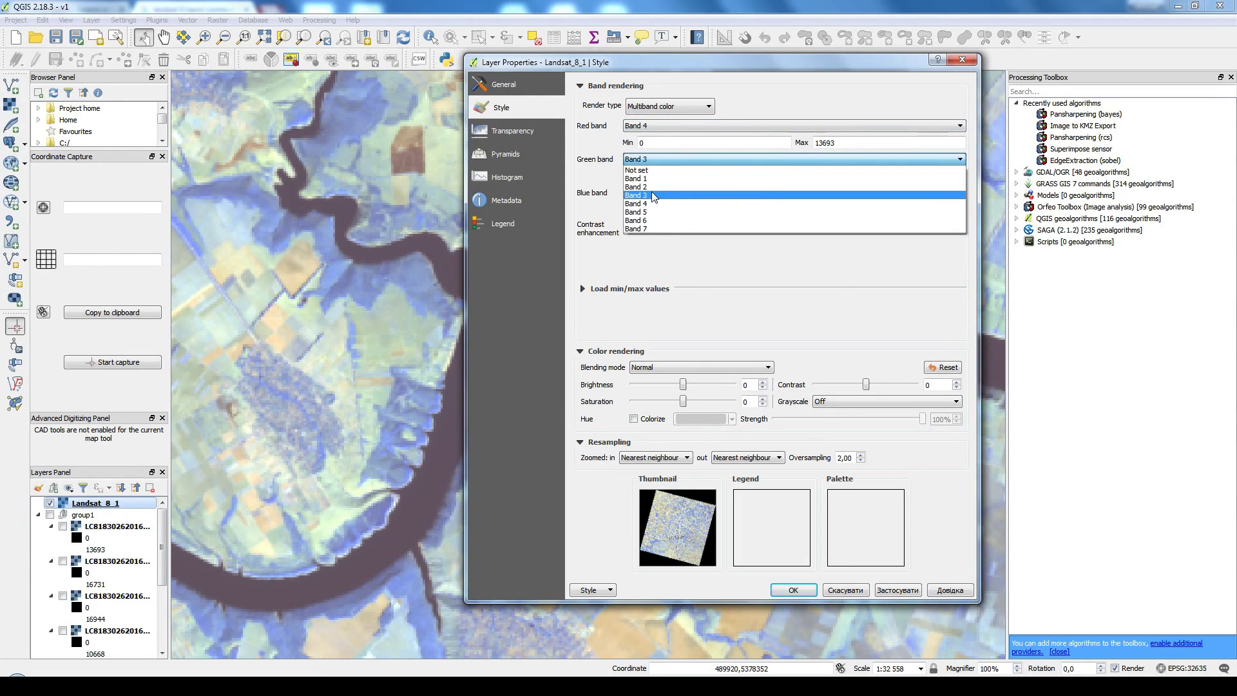
click(650, 194)
click(655, 194)
click(655, 212)
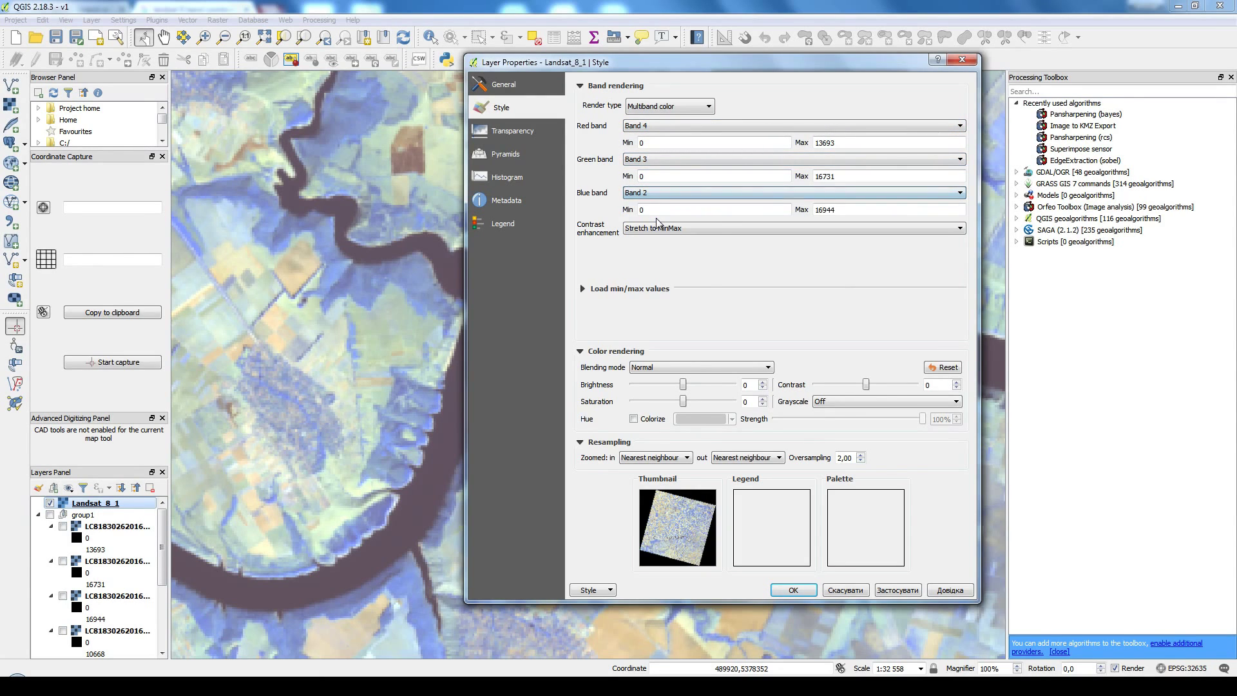
click(793, 590)
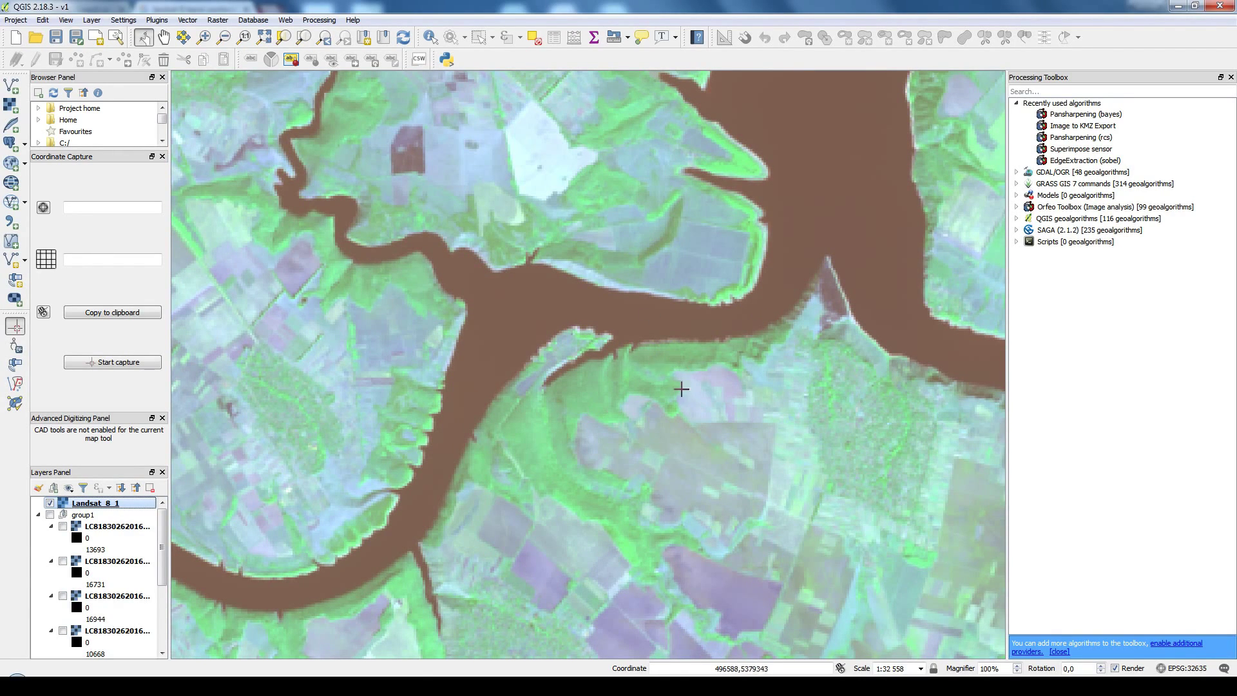
Step: Inspect the recoloured image, then switch to Land Viewer in the browser and review its list of Landsat 8 band combinations
drag(665, 543, 640, 386)
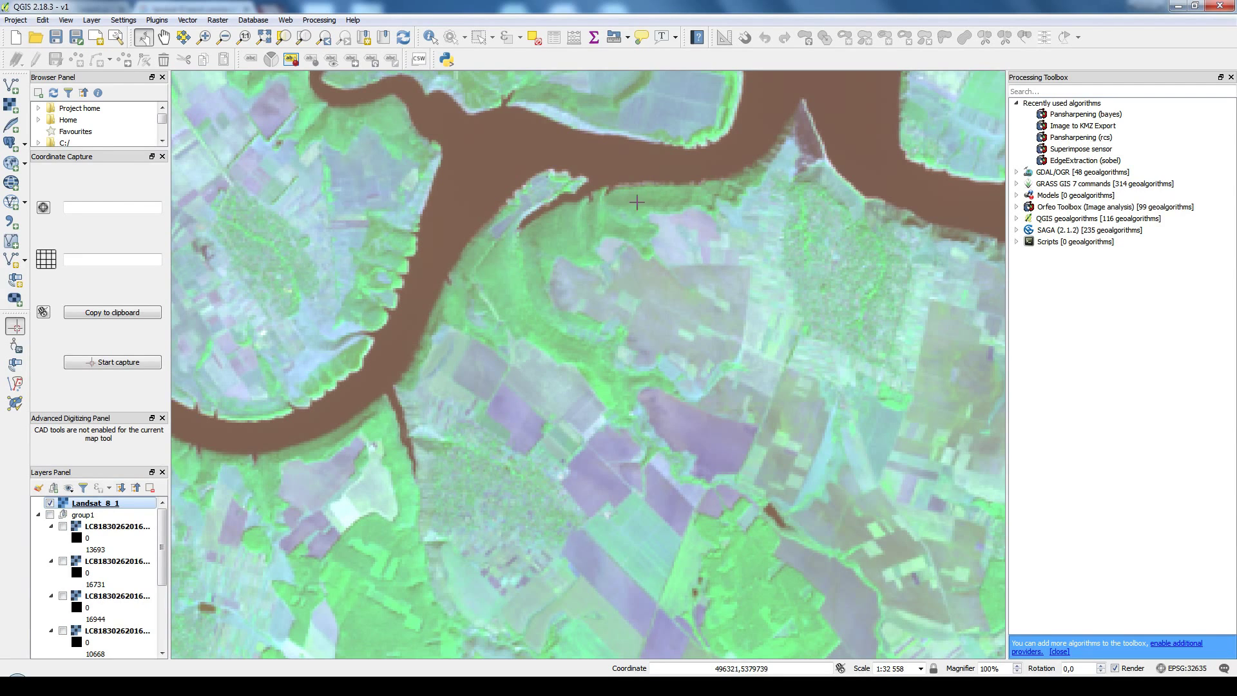
drag(632, 203, 582, 404)
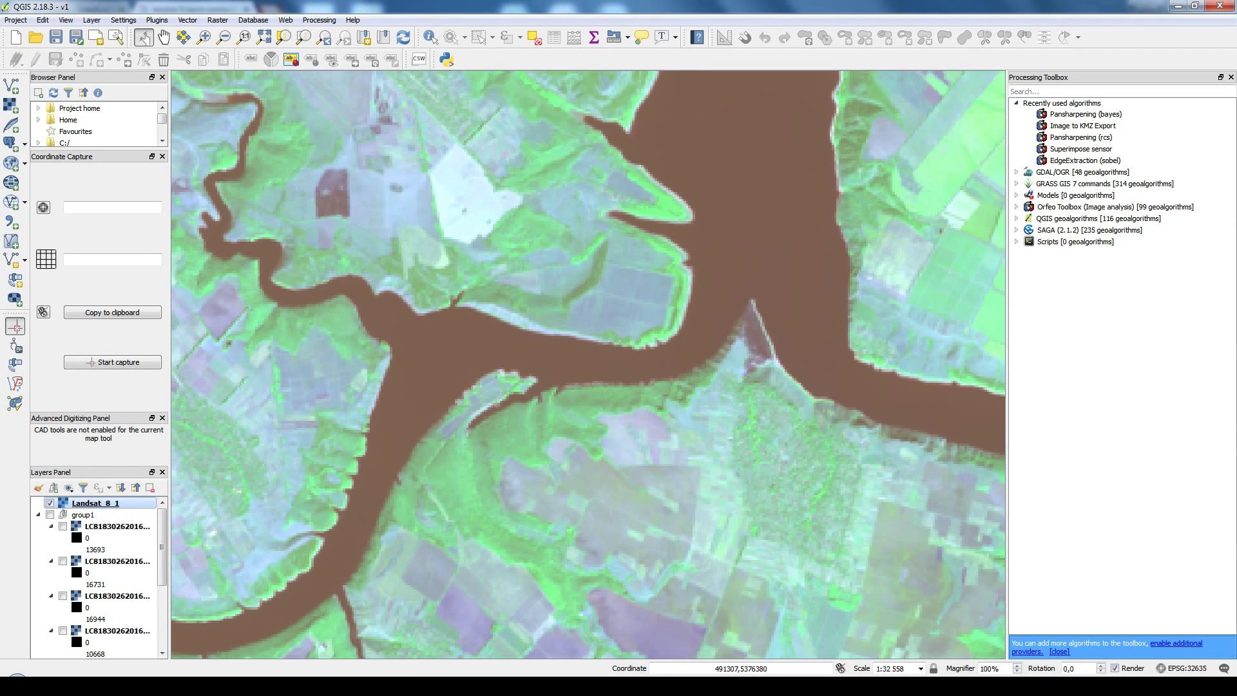
key(alt+Tab)
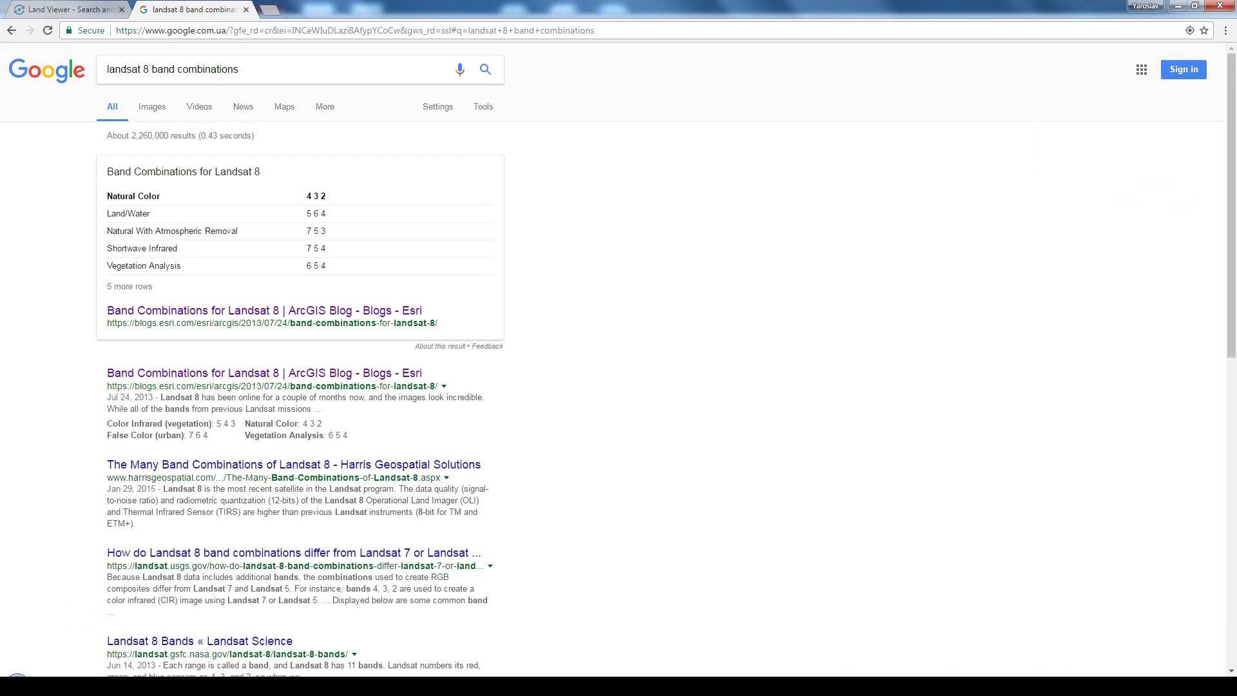
click(38, 7)
scroll(589, 316, up, 2)
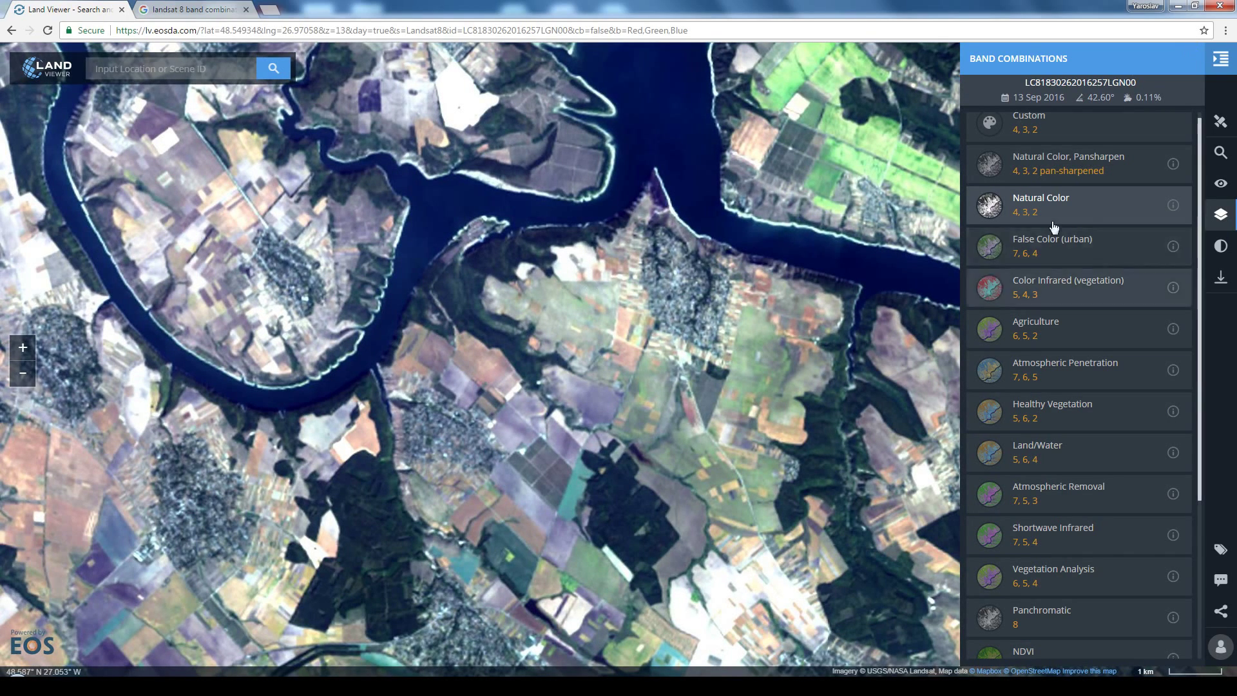
scroll(1057, 303, down, 3)
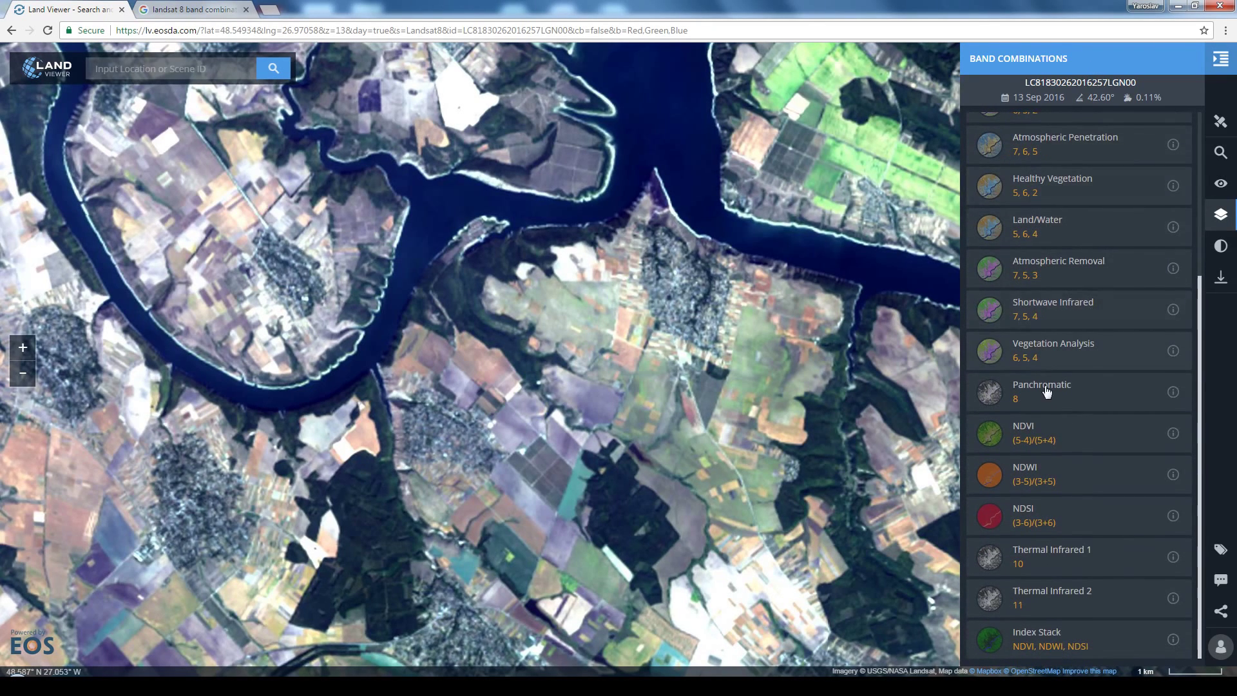
scroll(1044, 313, up, 2)
scroll(1044, 313, up, 2)
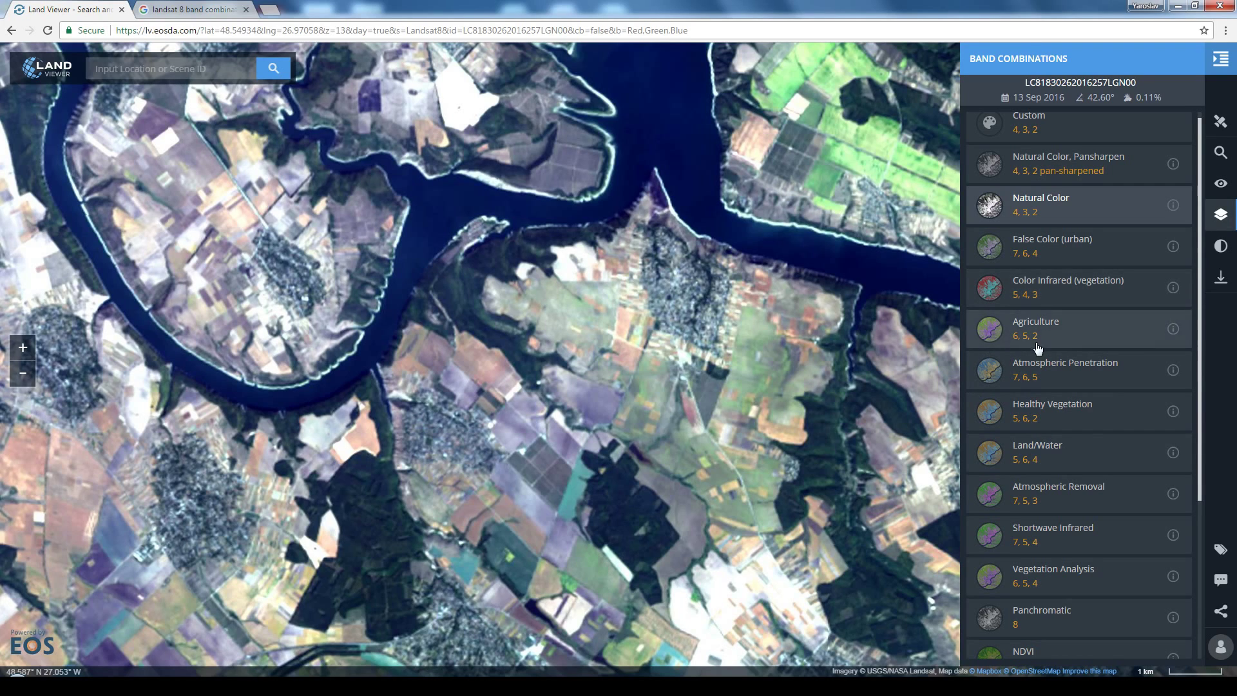
scroll(1184, 383, down, 1)
scroll(1184, 383, down, 3)
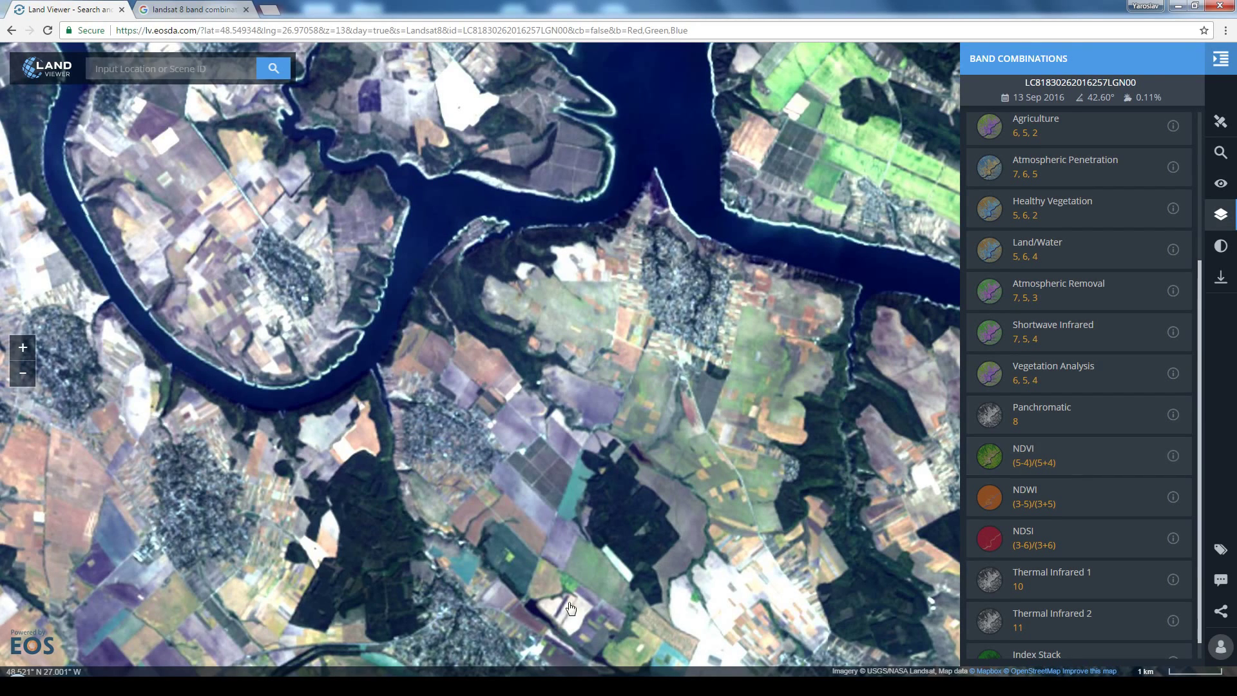
Step: Back in QGIS, load Landsat_8_1's min/max values using Mean +/- standard deviation × 2.00 and apply them
click(258, 686)
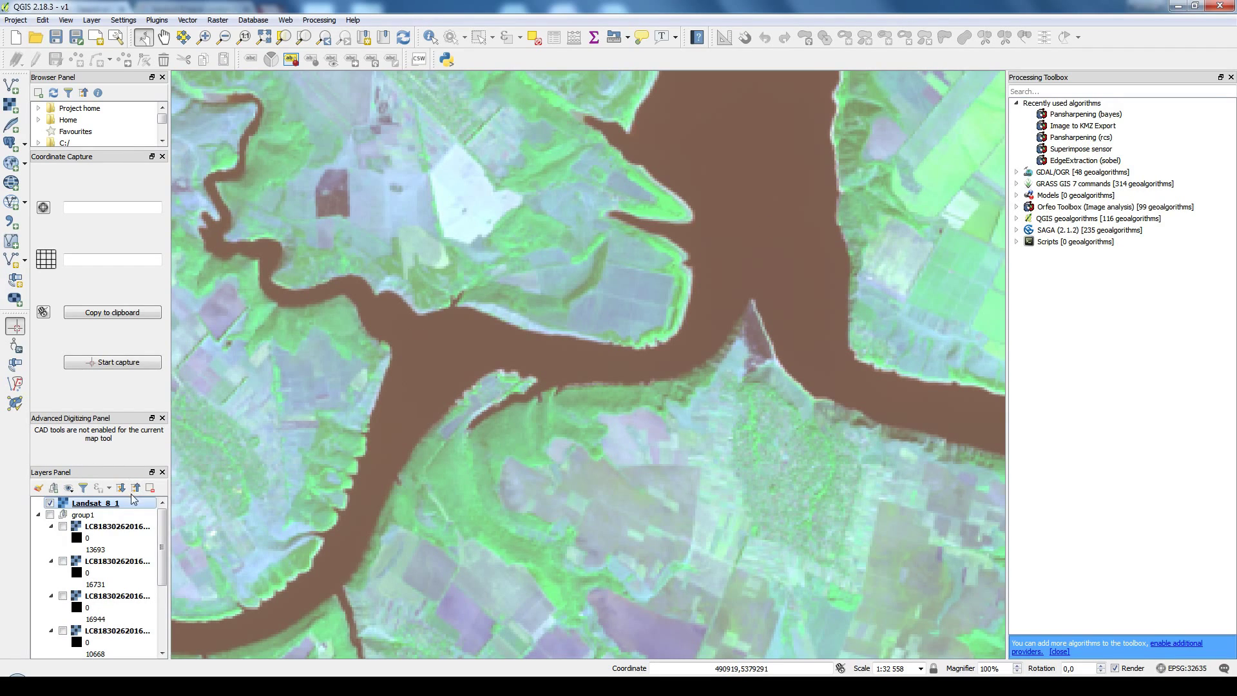
right_click(114, 508)
click(147, 481)
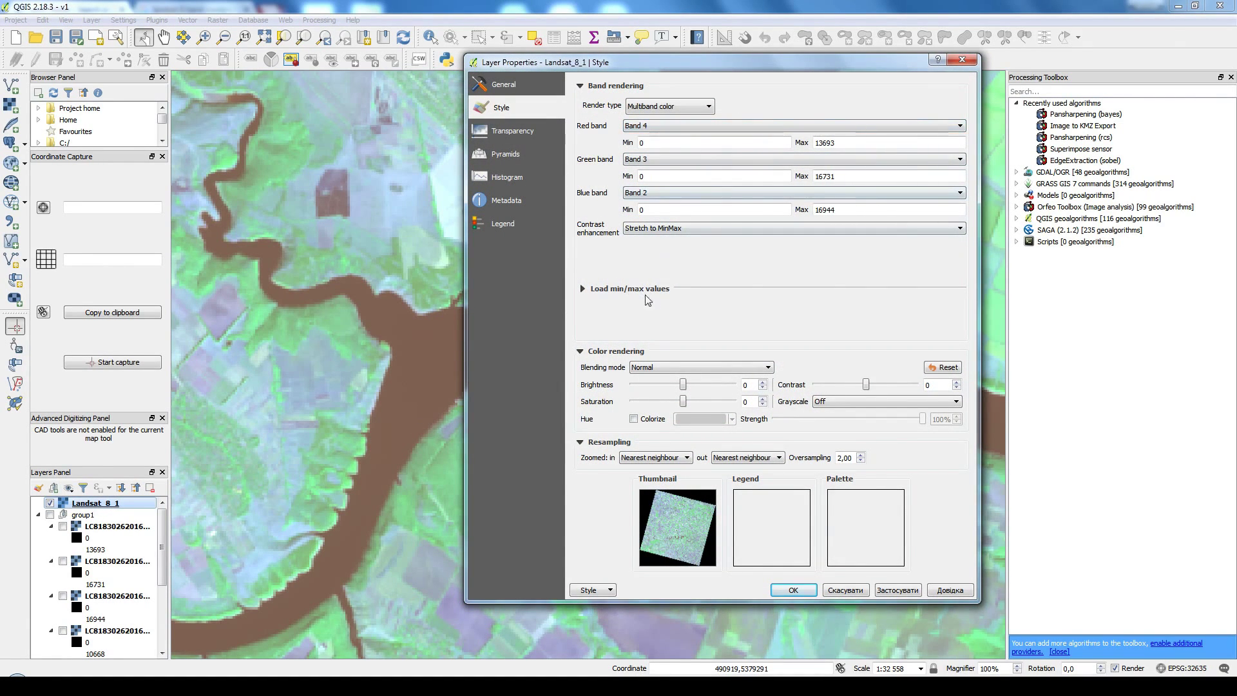
click(621, 288)
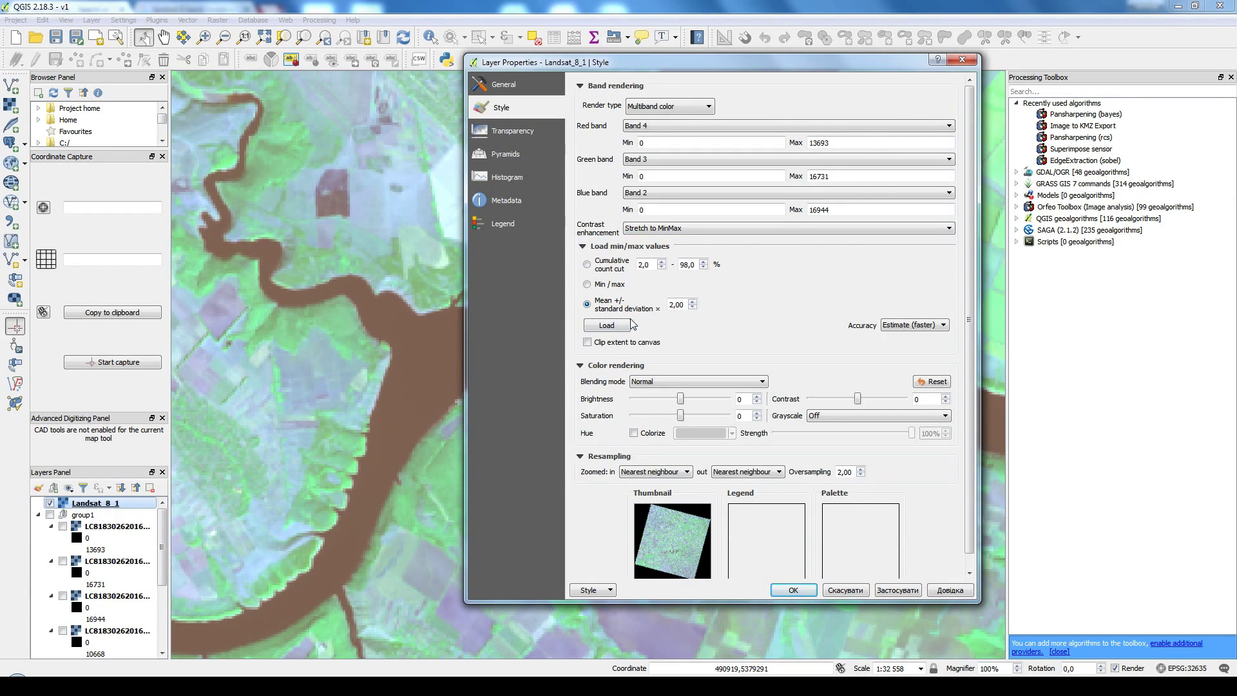
click(617, 325)
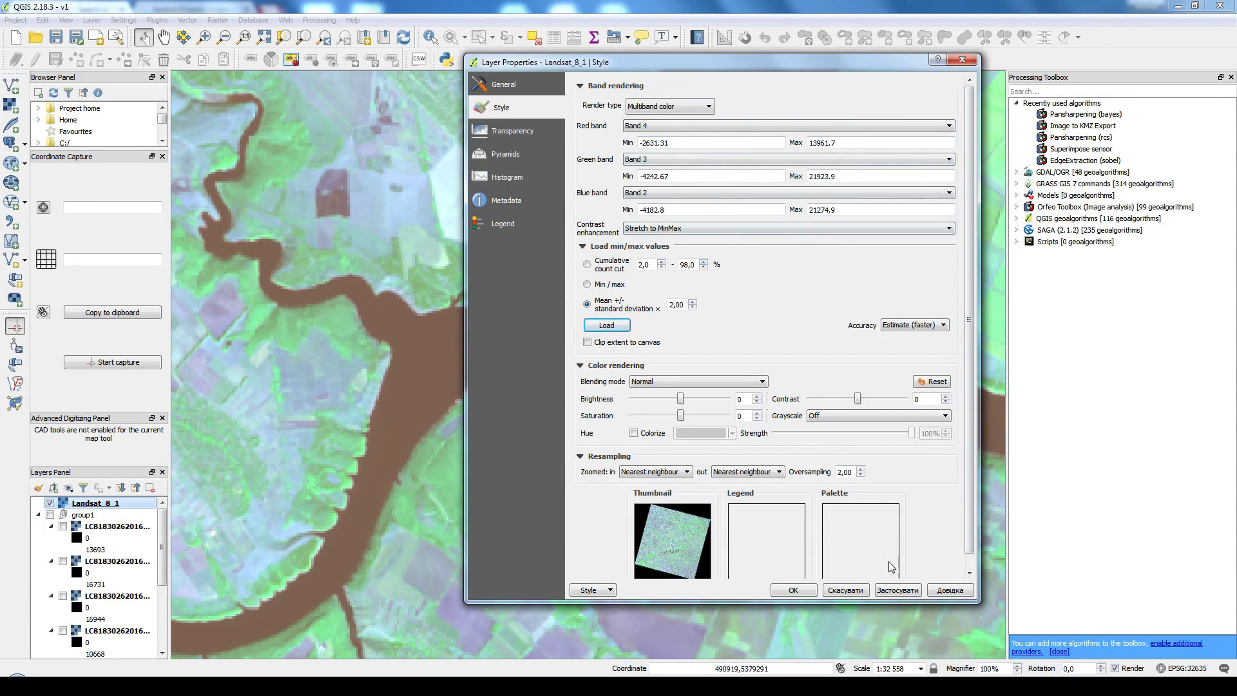
click(897, 590)
click(793, 590)
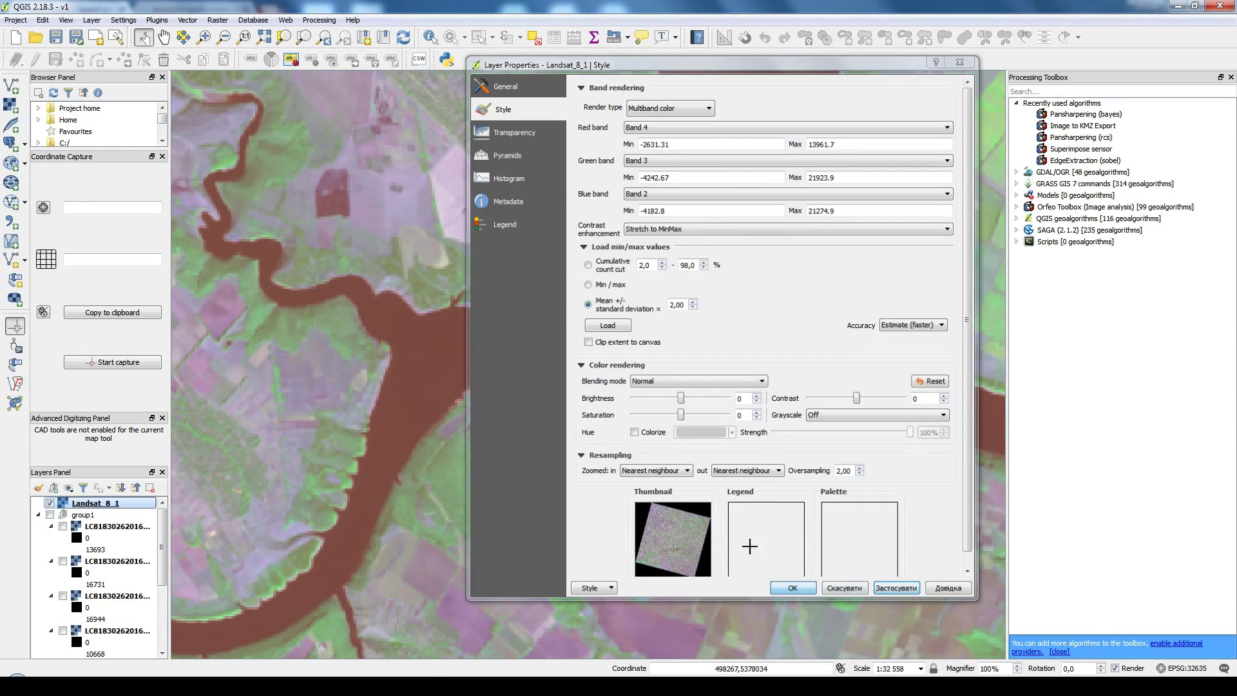
Step: Load Landsat_8_1's min/max values with Mean +/- standard deviation × 2.00, clipping the extent to the canvas, and apply them
drag(500, 228, 667, 446)
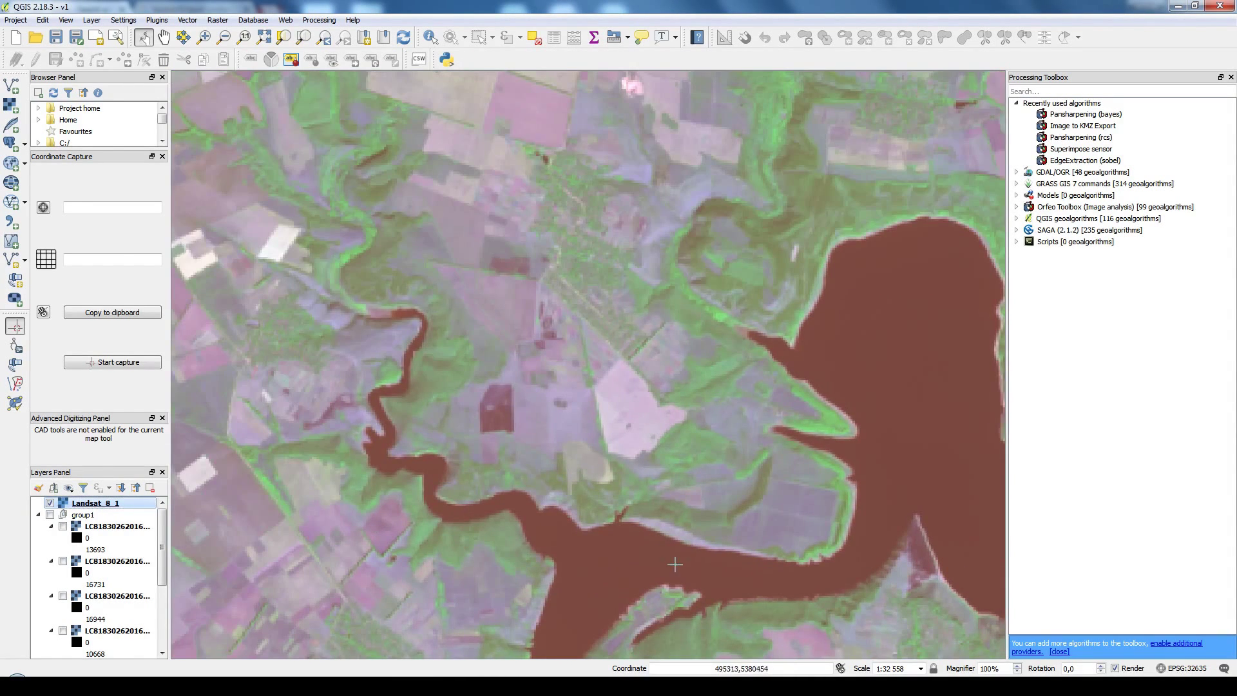
drag(511, 477, 434, 219)
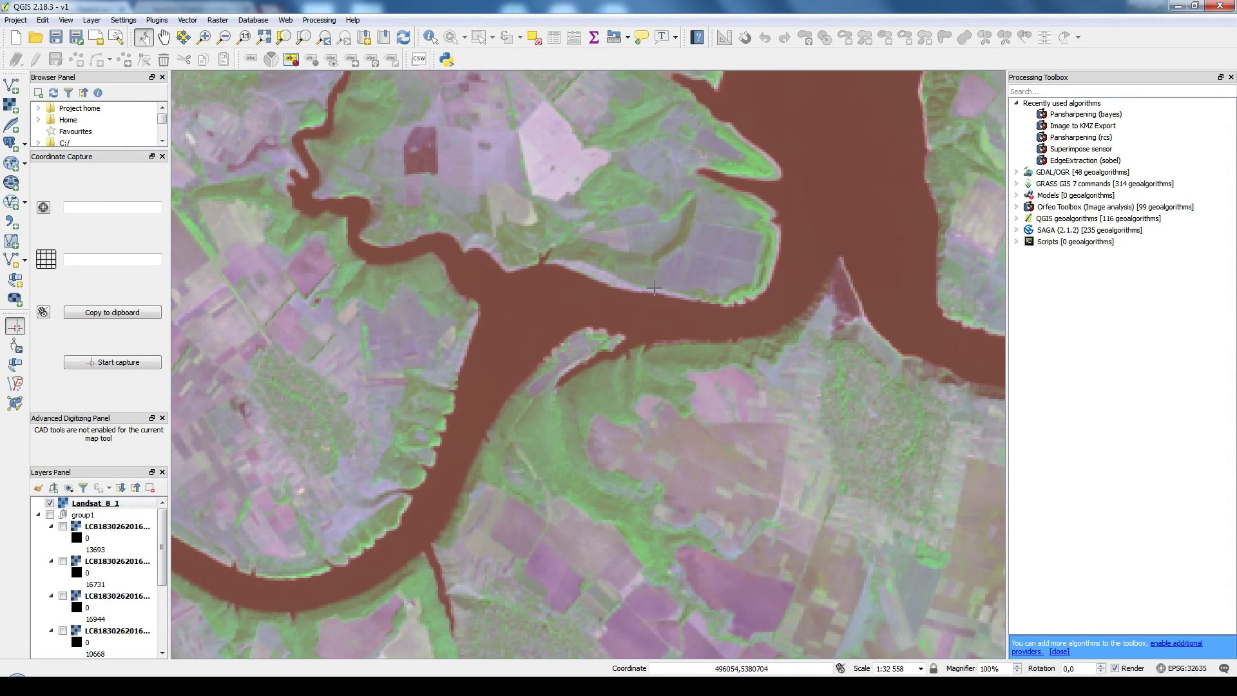
right_click(132, 502)
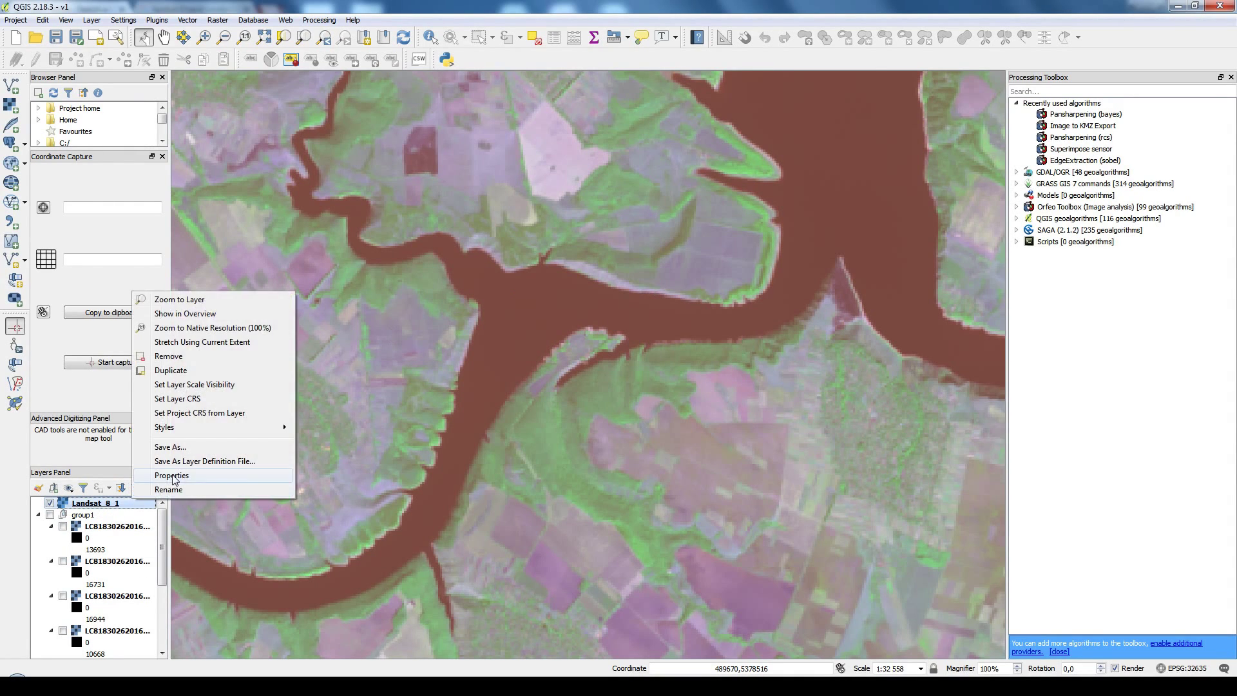
click(173, 476)
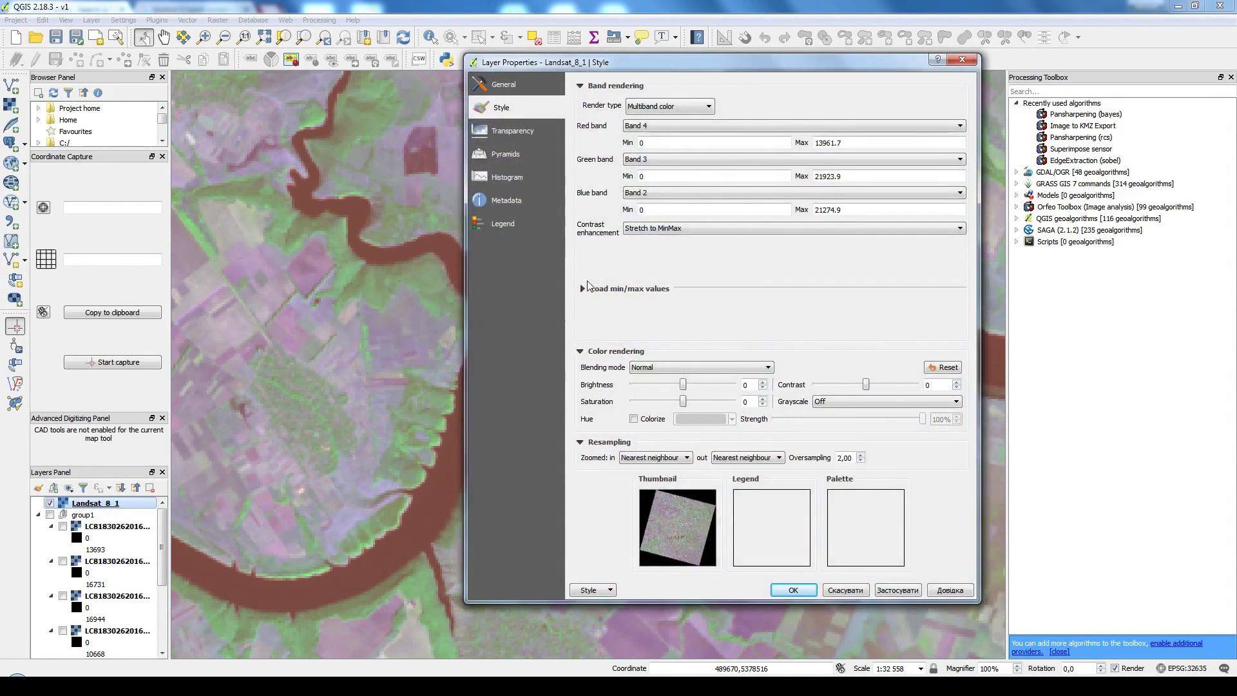
click(606, 290)
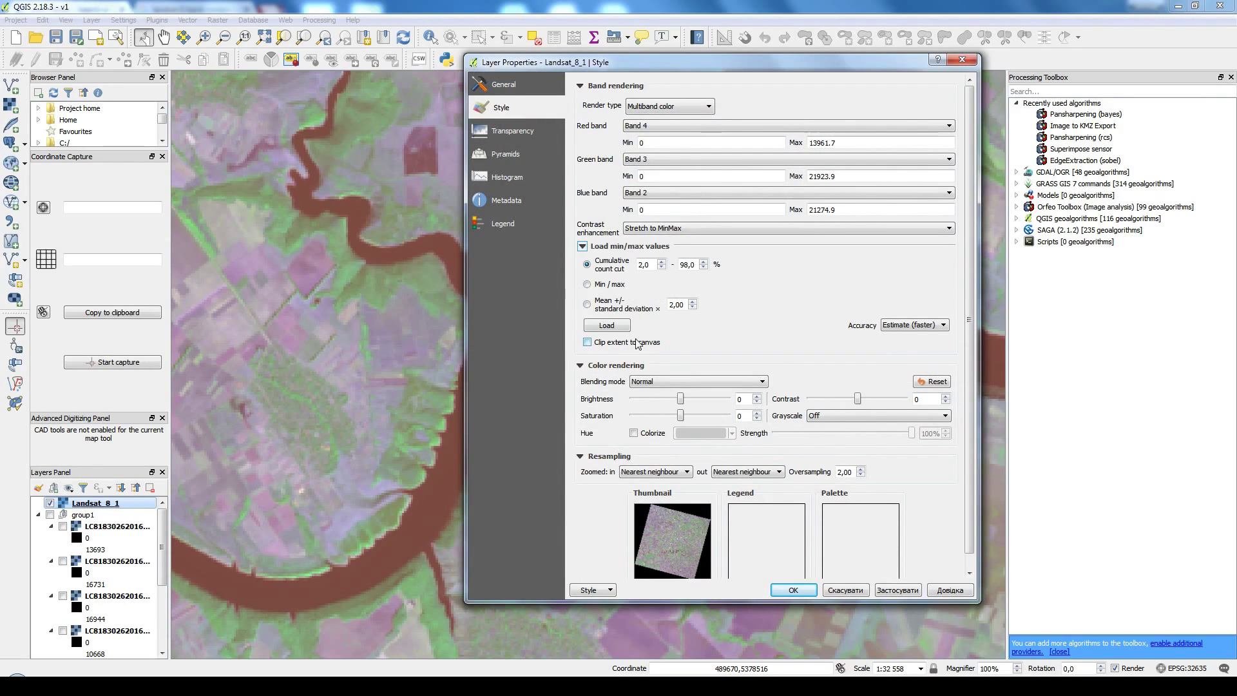
click(653, 343)
click(609, 327)
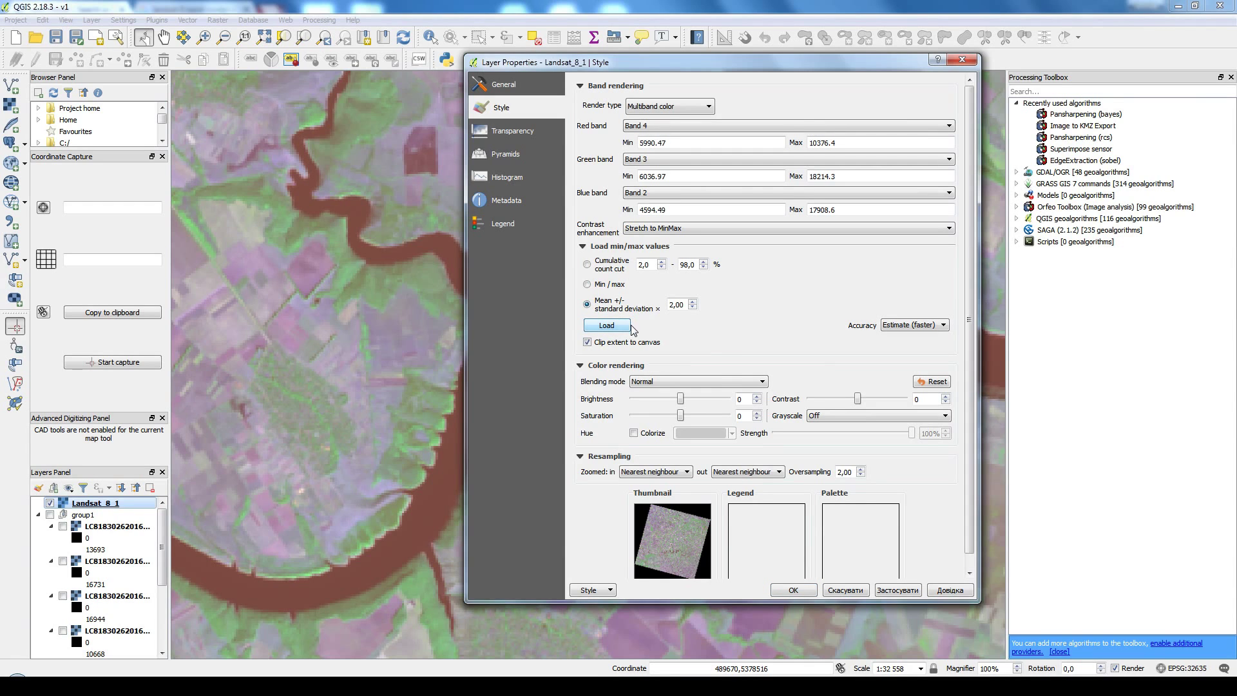
click(806, 590)
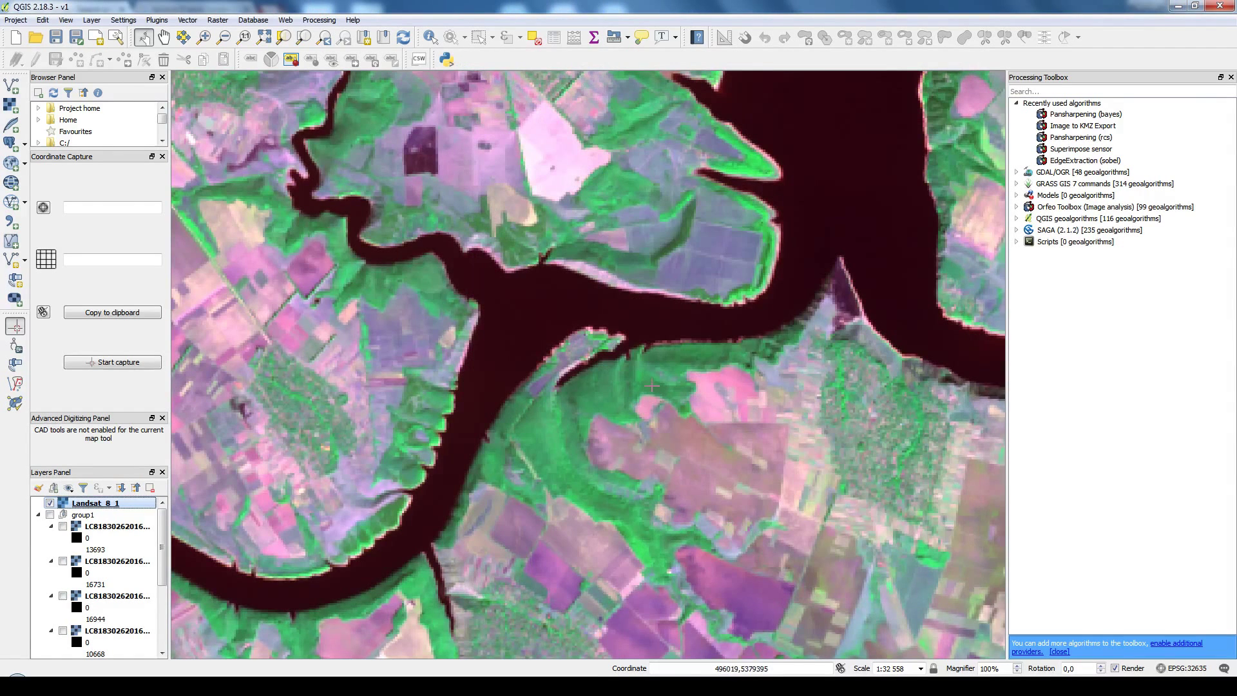
Step: Examine the restretched composite along the river, both close up and across the wider scene
scroll(740, 495, up, 1)
drag(740, 494, 540, 291)
scroll(546, 295, down, 1)
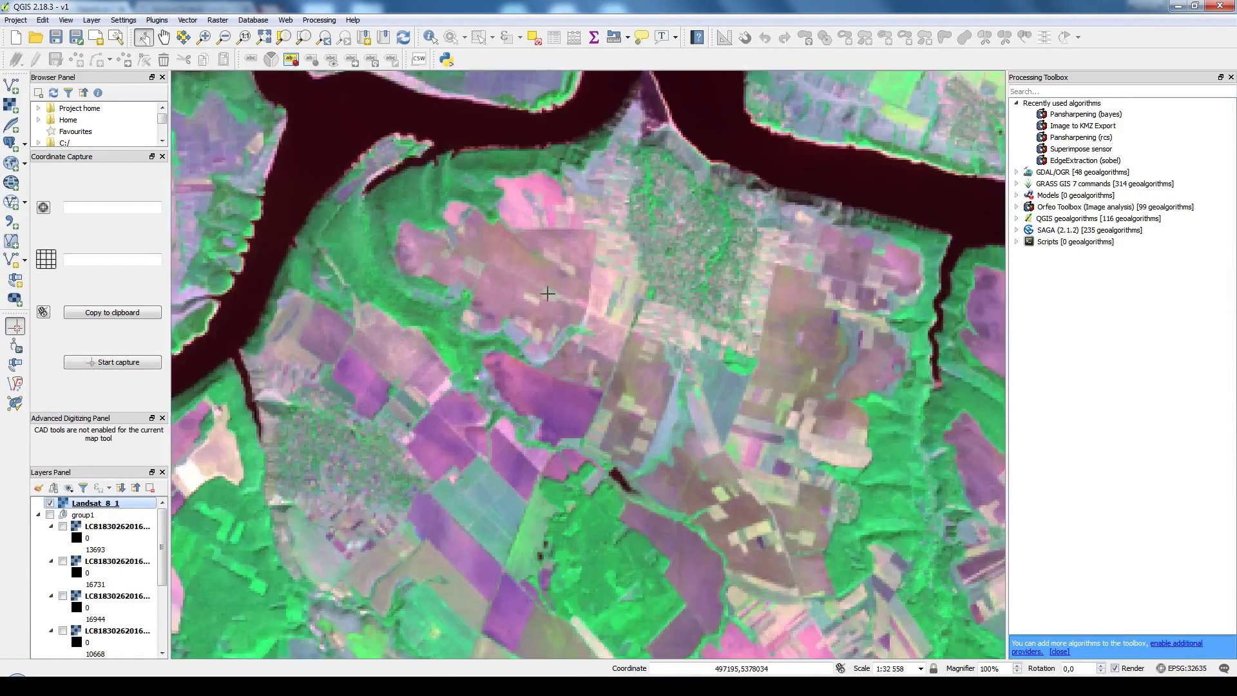
drag(786, 297, 736, 317)
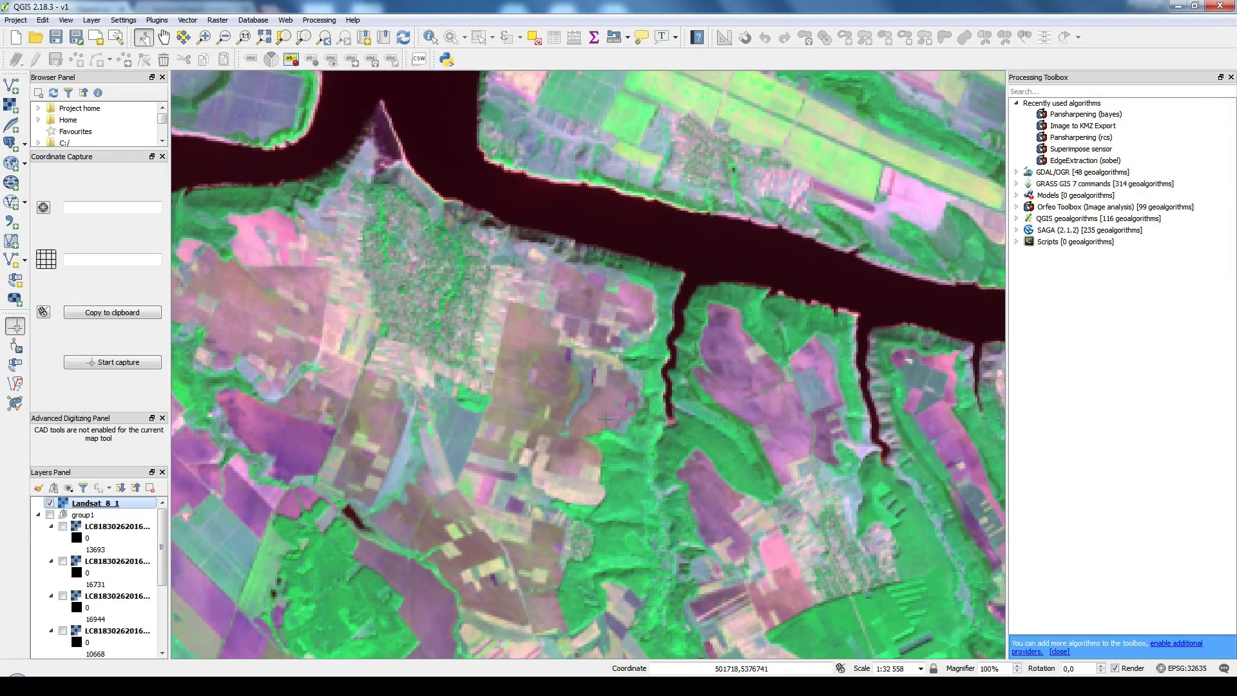
drag(410, 369, 838, 361)
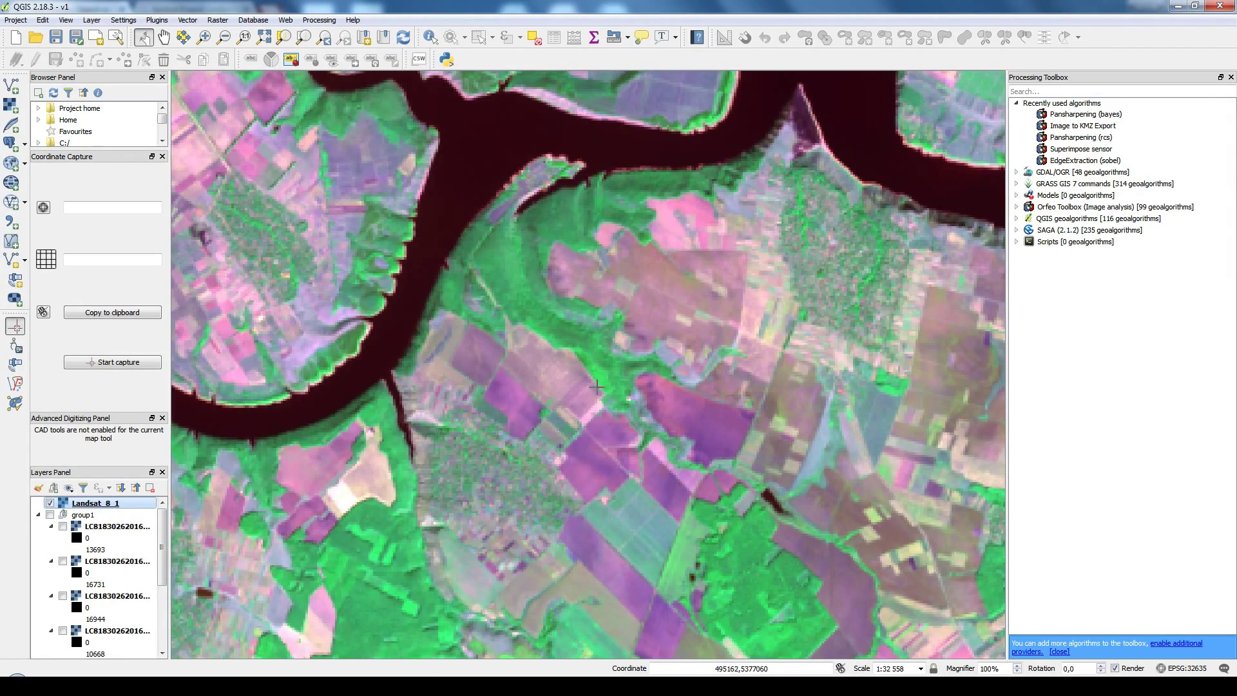
scroll(541, 338, down, 4)
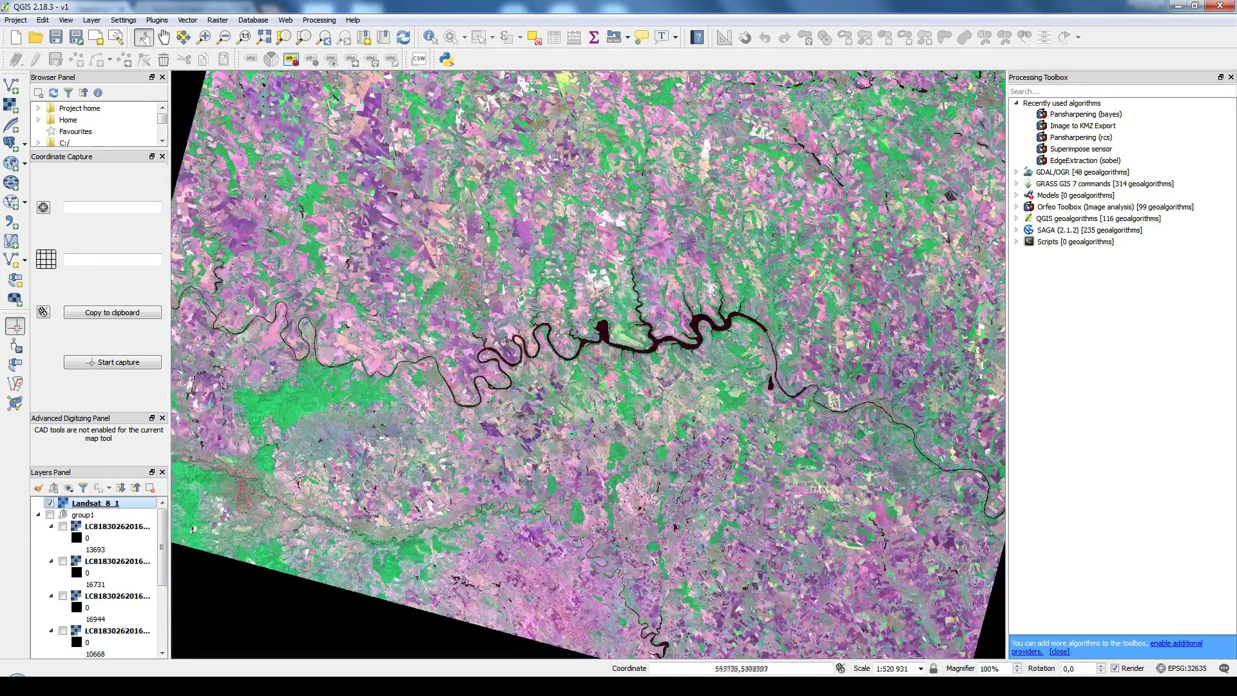
drag(723, 226, 686, 354)
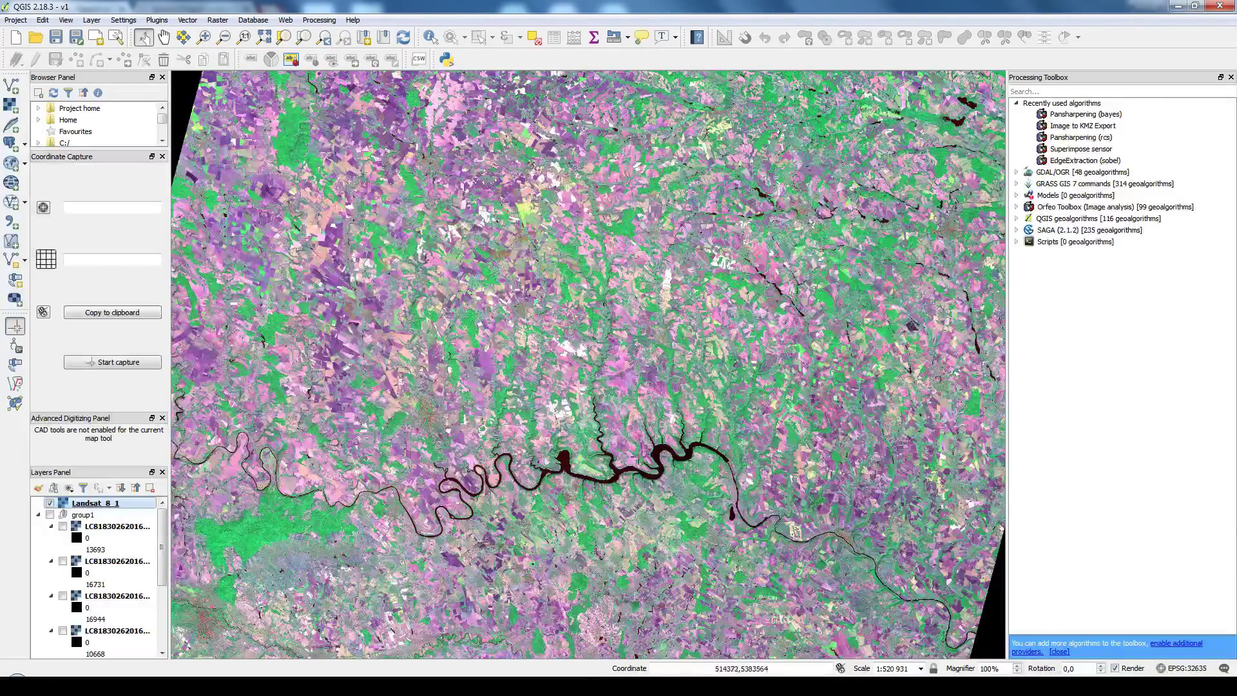
drag(616, 447, 560, 313)
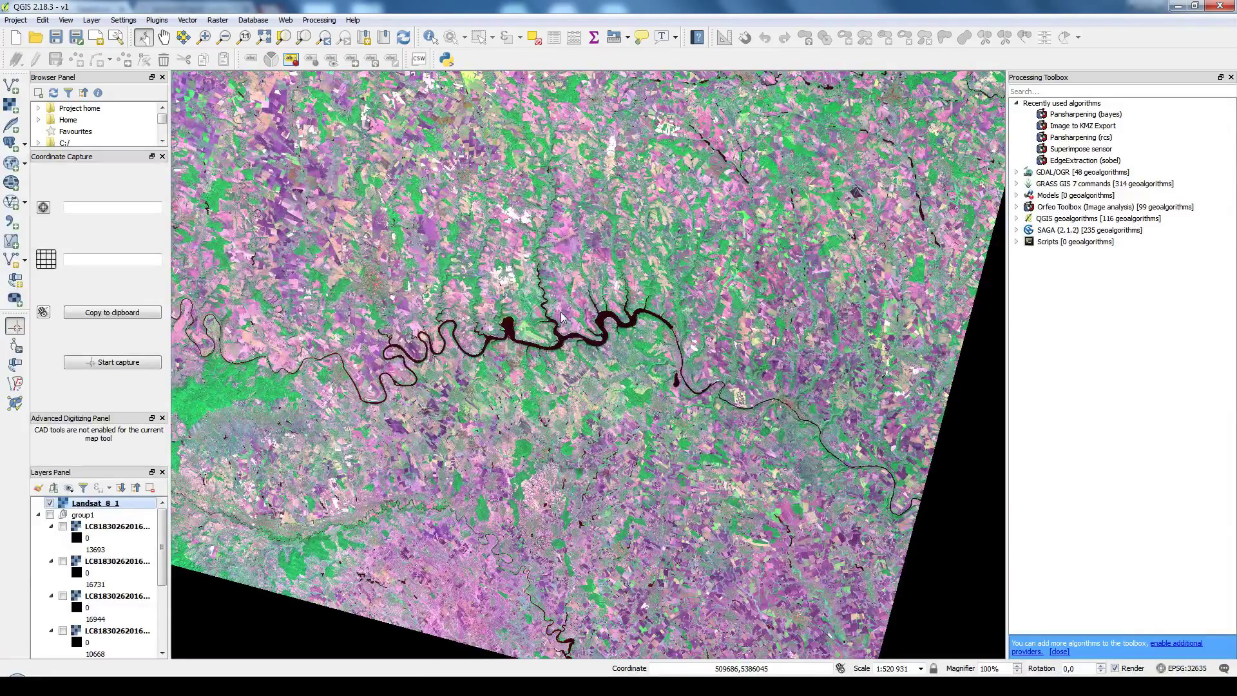
scroll(562, 317, up, 1)
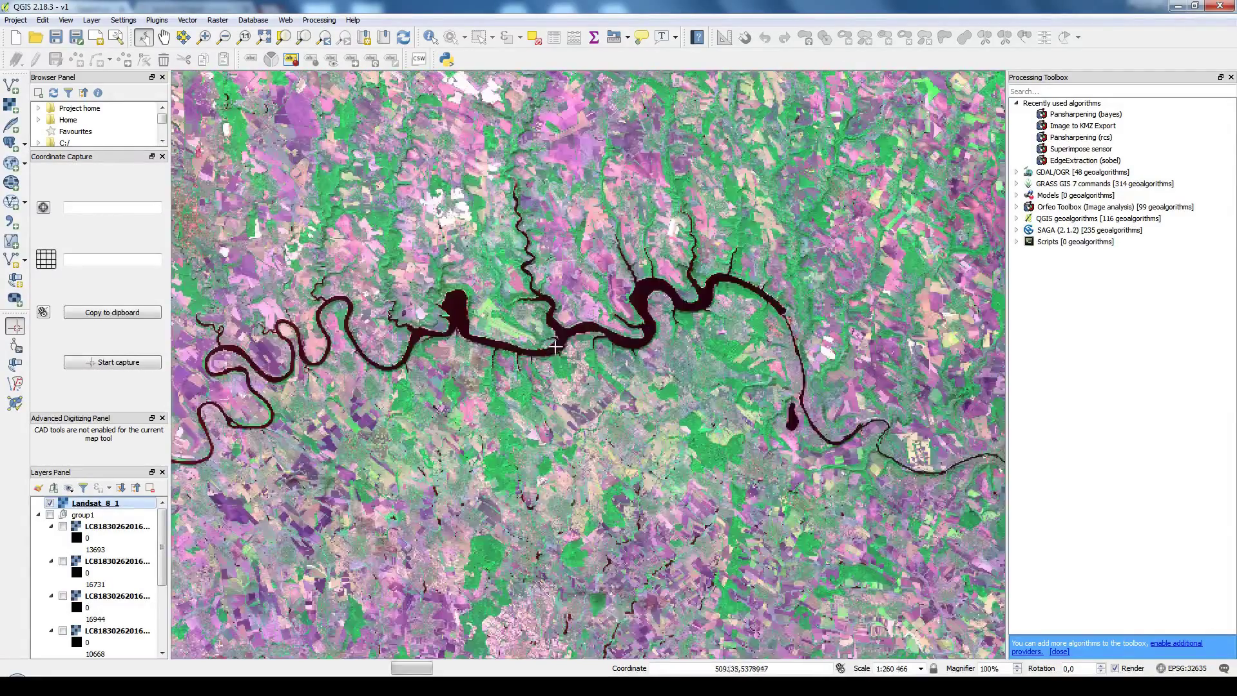
scroll(519, 385, up, 2)
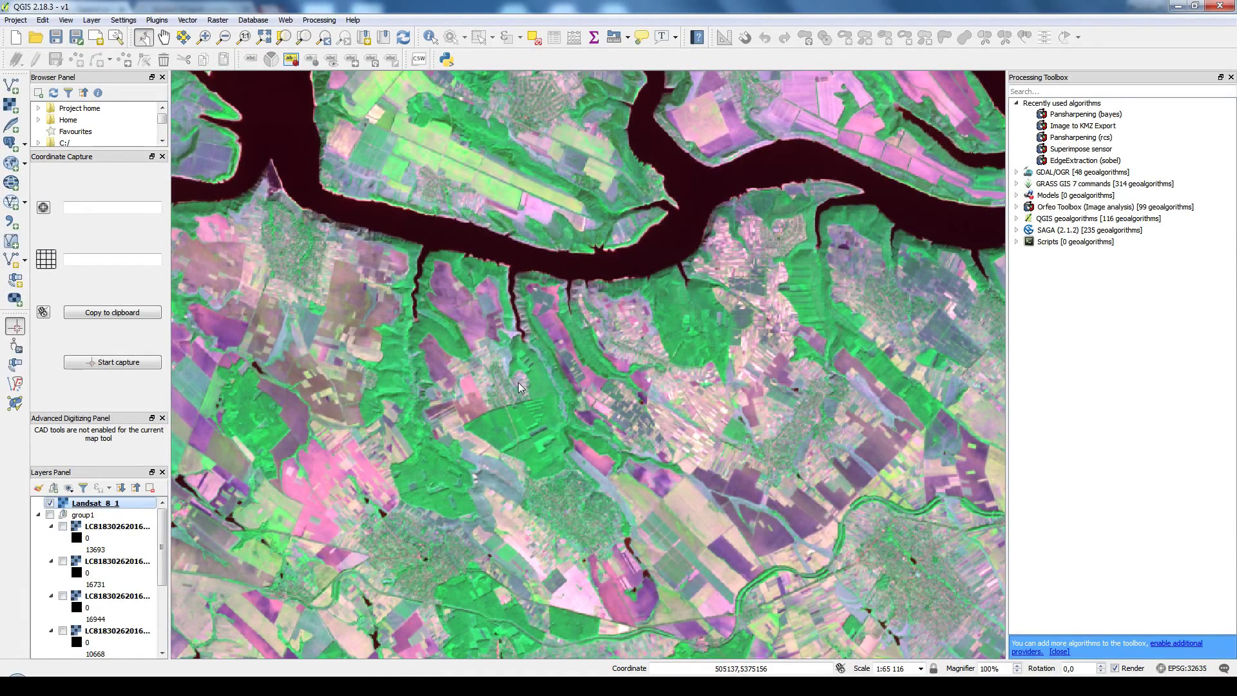
drag(656, 282, 494, 321)
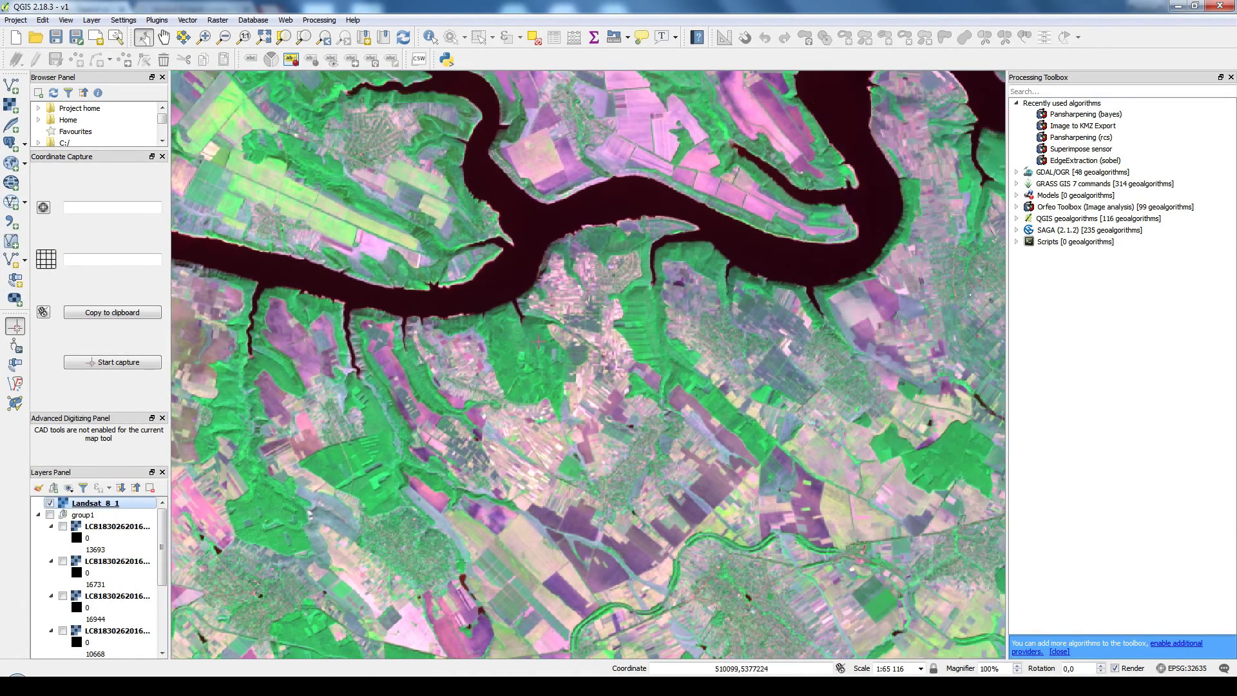
Step: Set Landsat_8_1's contrast to 20 and brightness to -46, apply them, and check the darkened image along the river
right_click(107, 502)
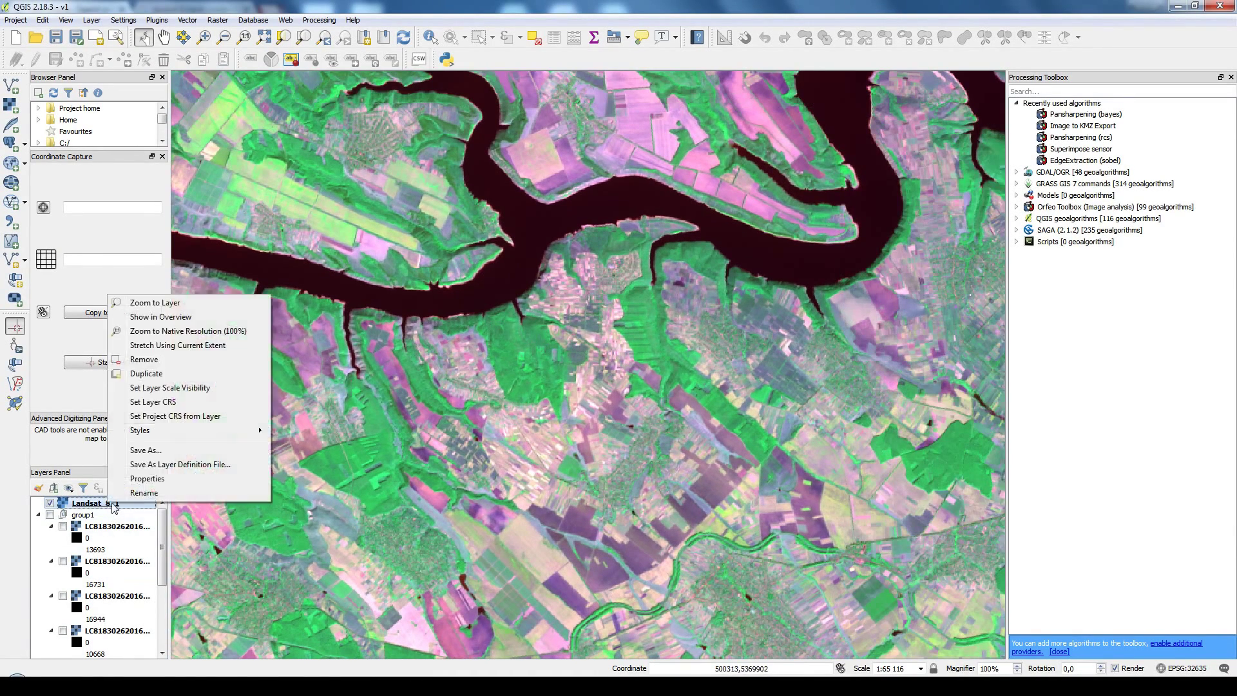
click(147, 479)
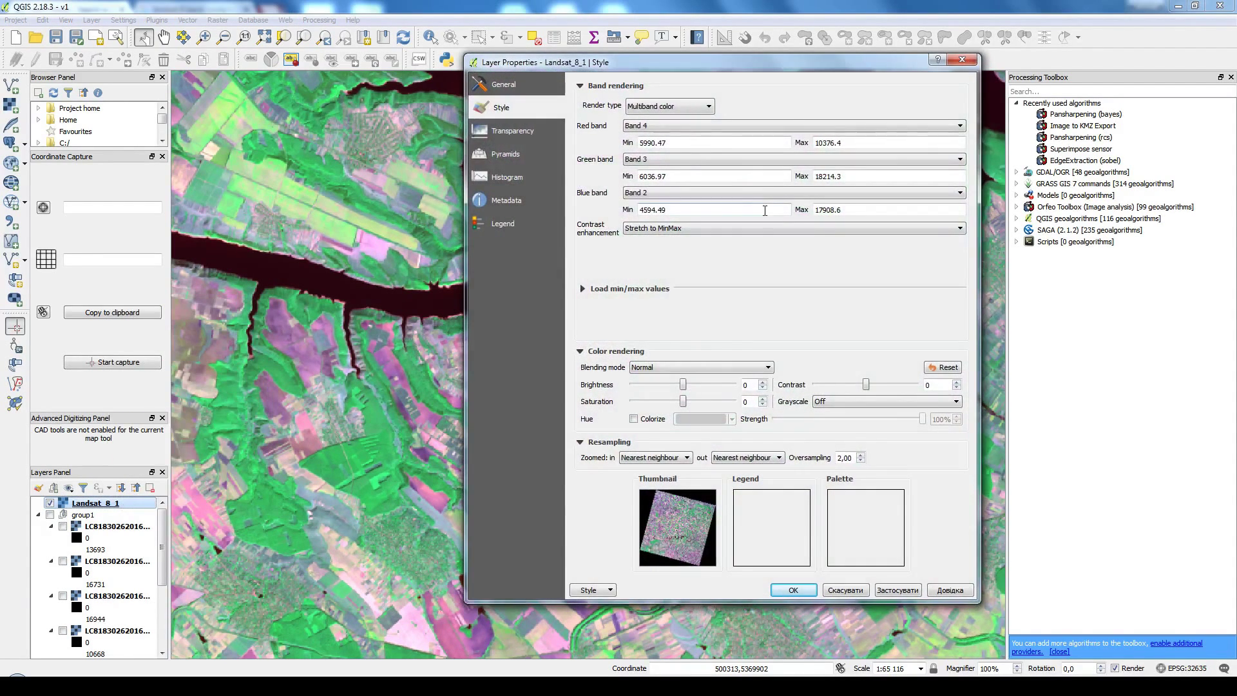
drag(866, 384, 876, 387)
drag(683, 385, 674, 385)
click(898, 590)
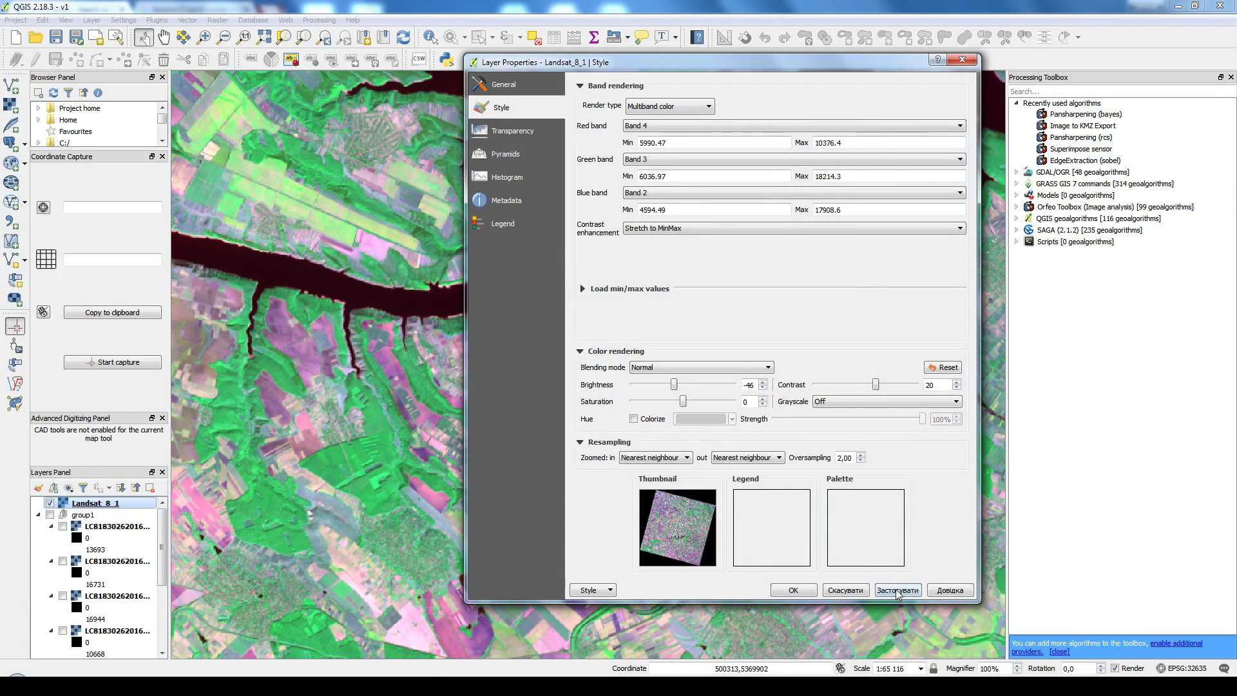
click(783, 590)
drag(638, 206, 607, 332)
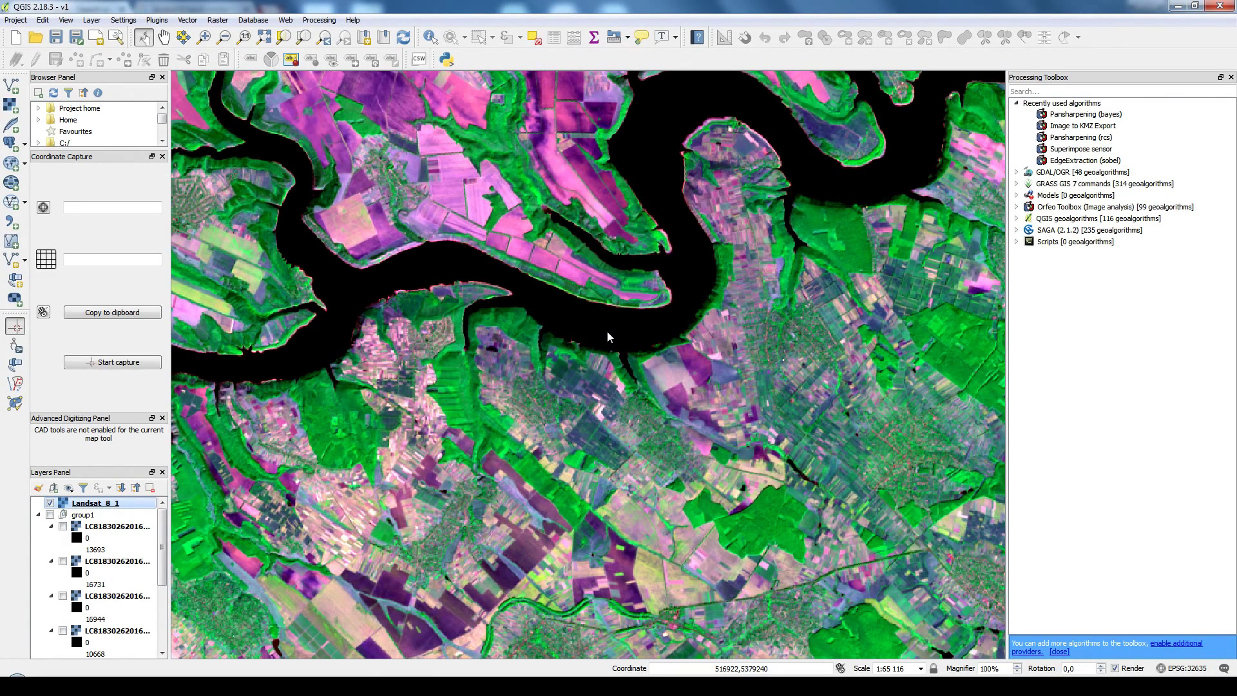
Step: Reset Landsat_8_1's colour rendering adjustments to their defaults and apply the reset
right_click(114, 503)
click(148, 479)
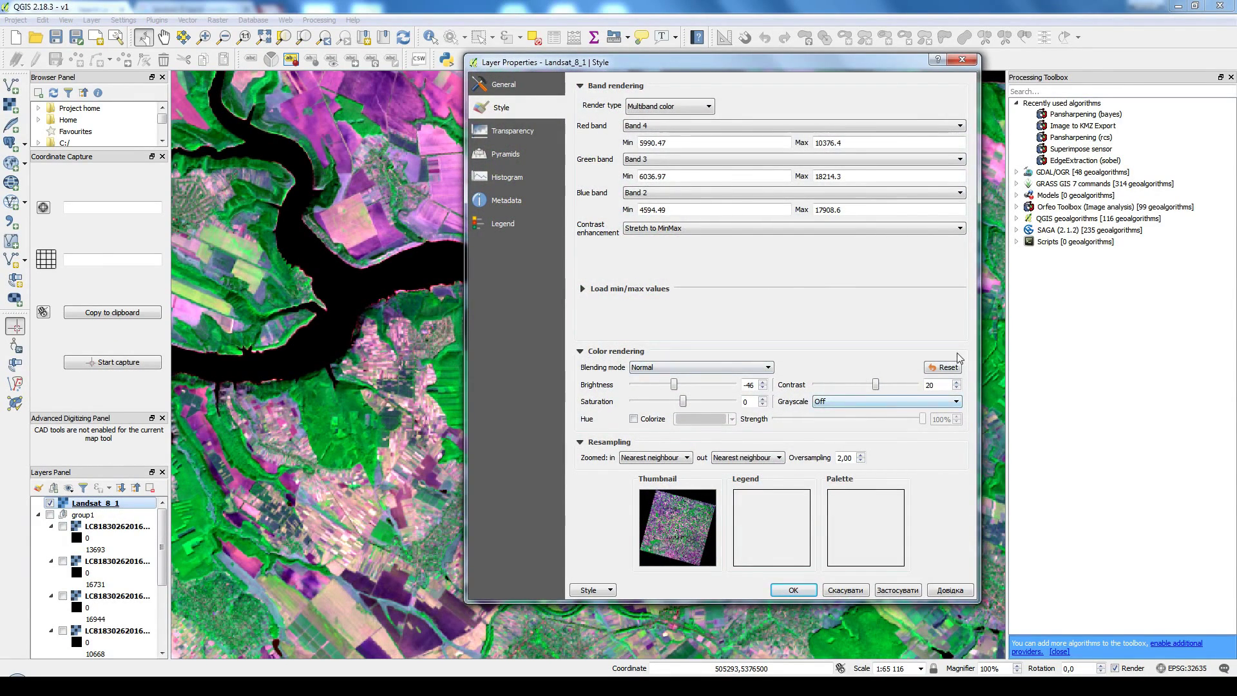
click(948, 368)
click(911, 591)
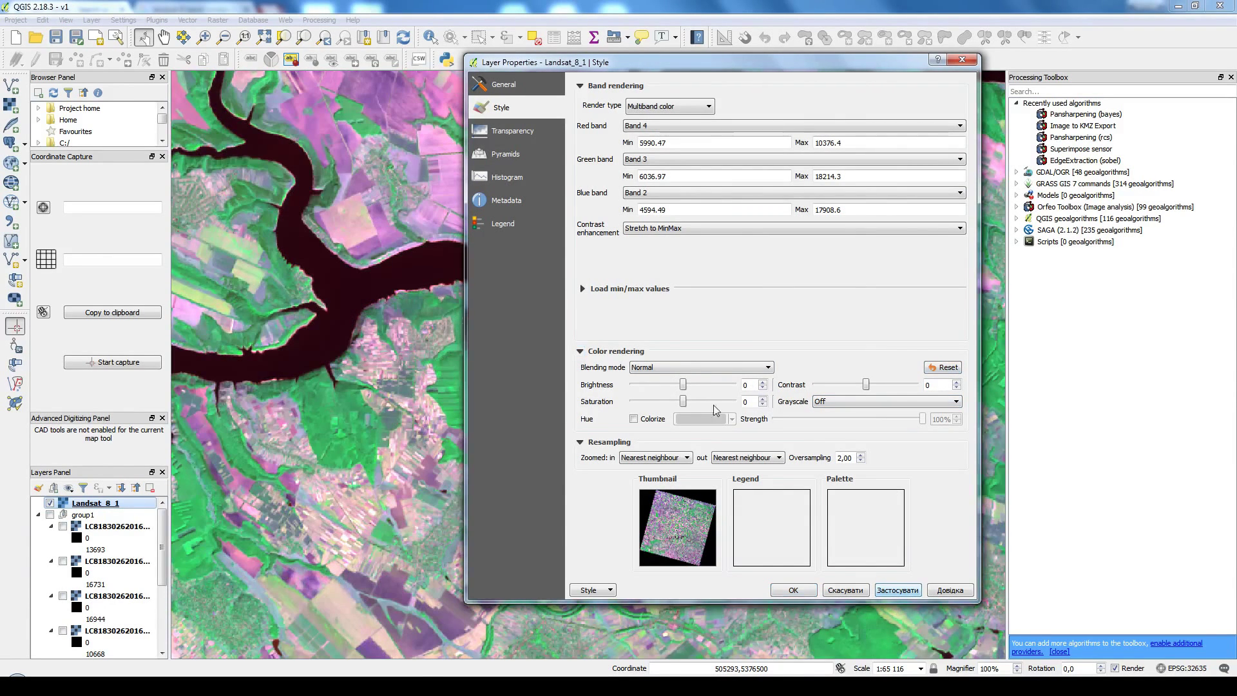
Step: Try the Difference blending mode on Landsat_8_1 and apply it to the map
click(638, 370)
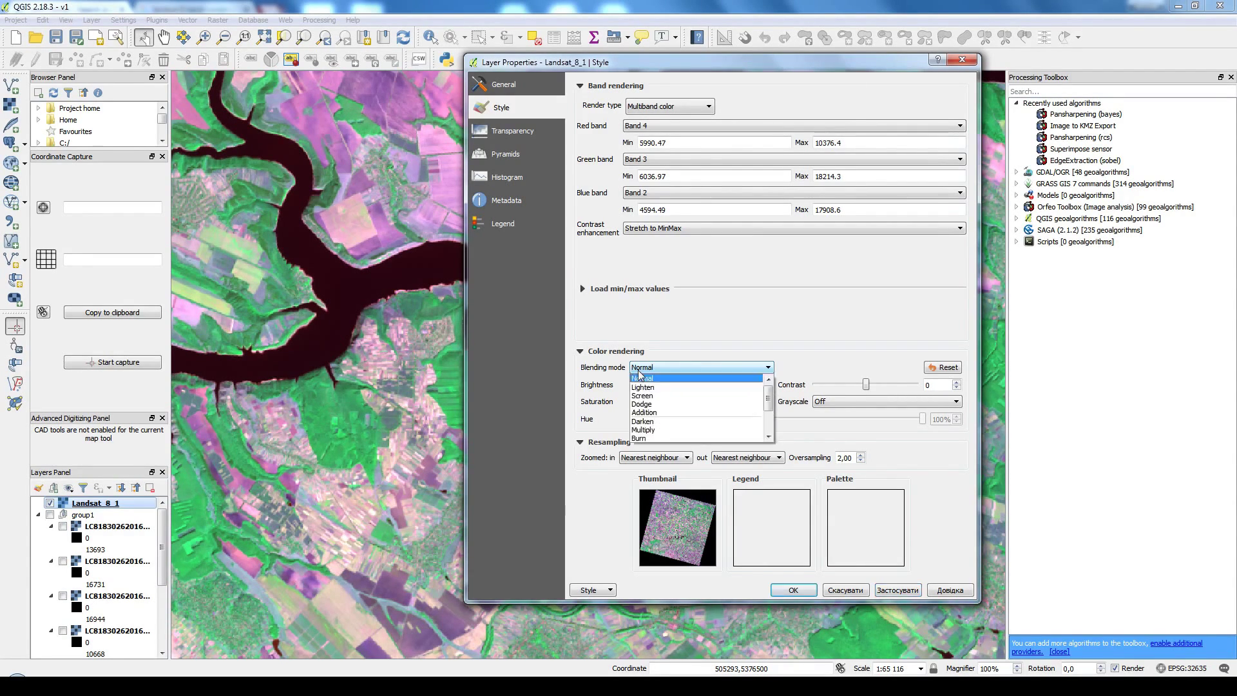
scroll(768, 400, down, 2)
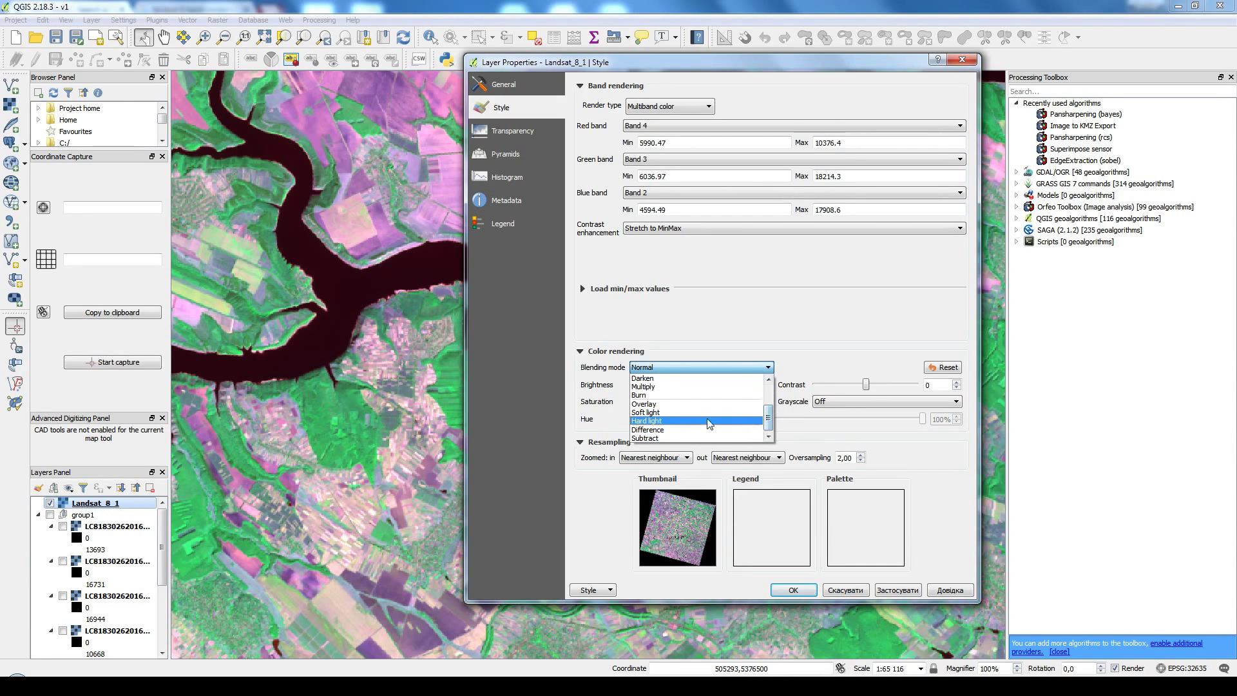
click(651, 430)
click(897, 590)
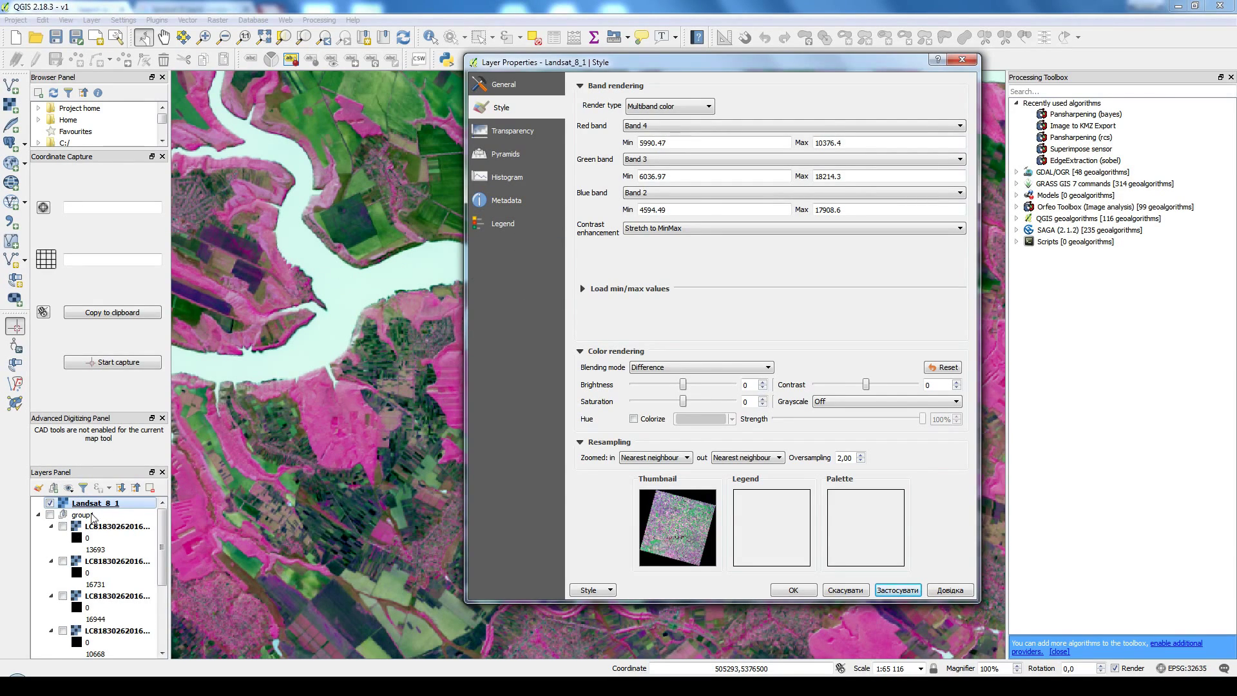
Step: Return Landsat_8_1's blending mode to Normal and apply it
click(761, 366)
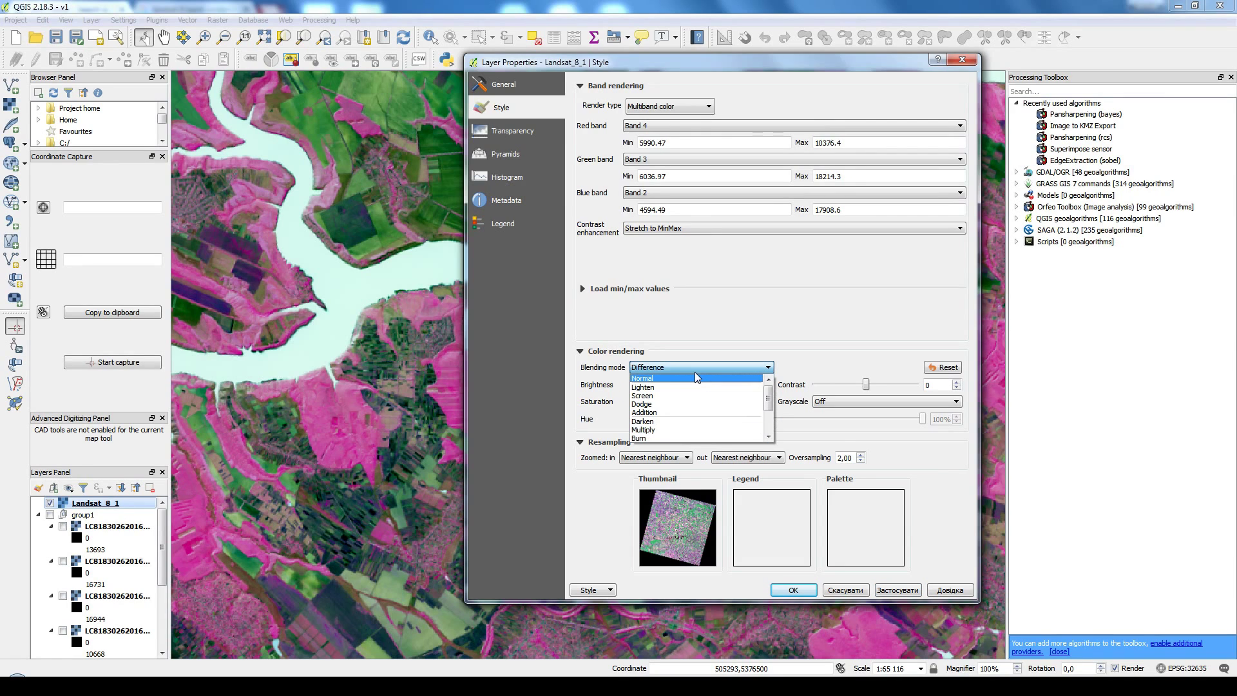
click(697, 376)
click(897, 590)
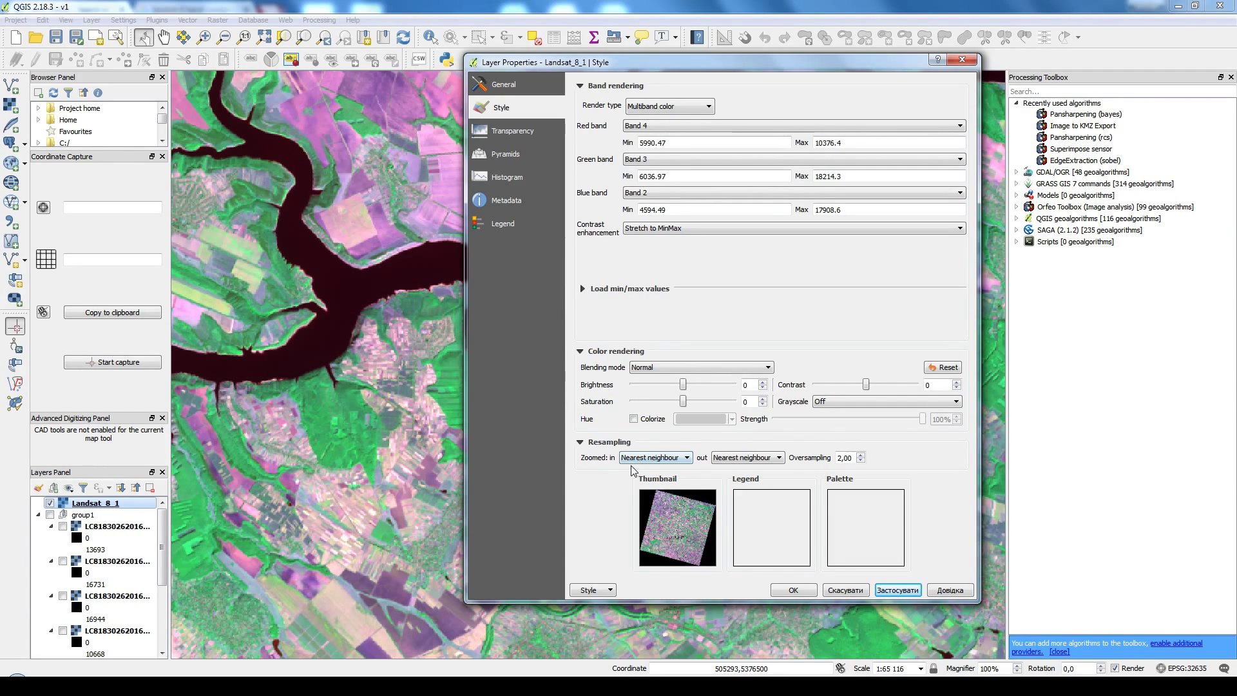
Step: Choose Nearest neighbour as the zoomed-in resampling method, apply it, and accept the layer properties
click(639, 462)
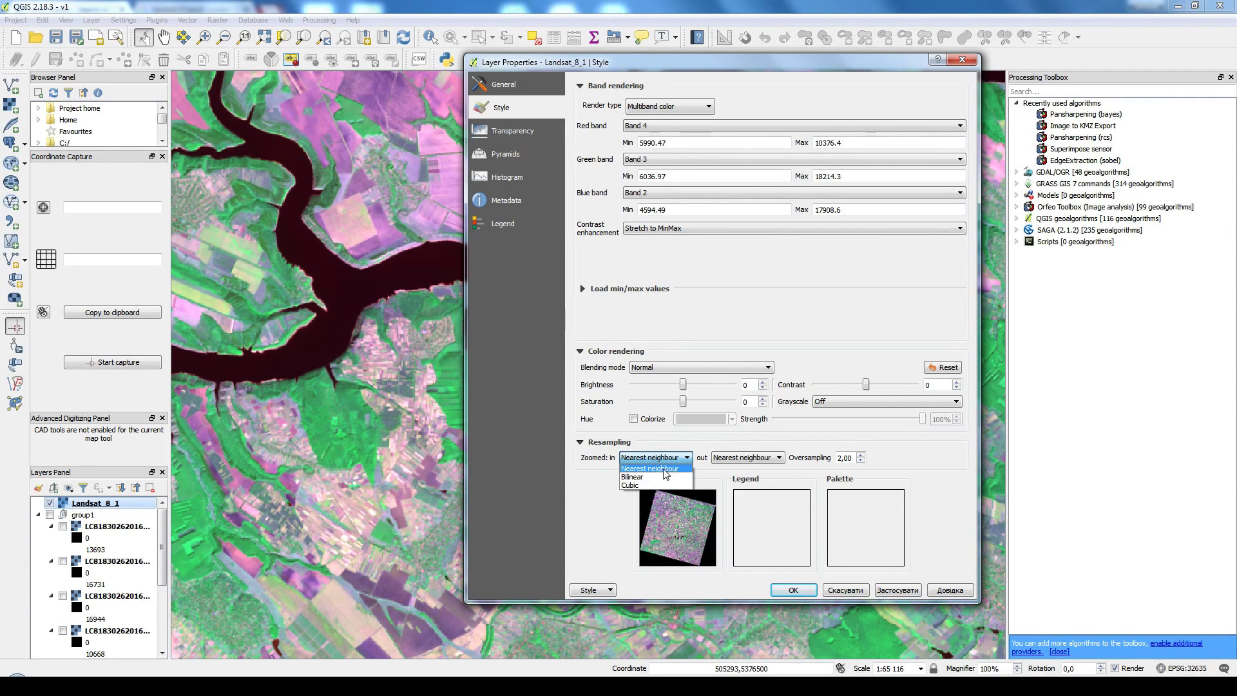
click(666, 474)
click(909, 593)
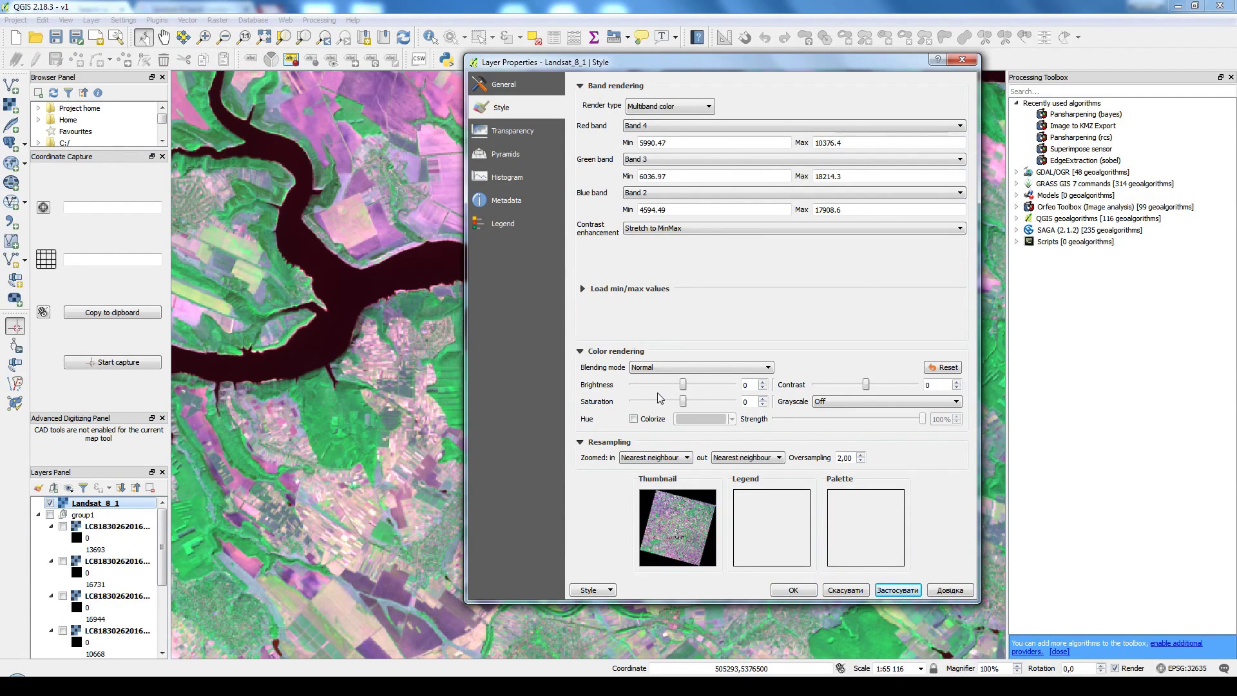
click(795, 590)
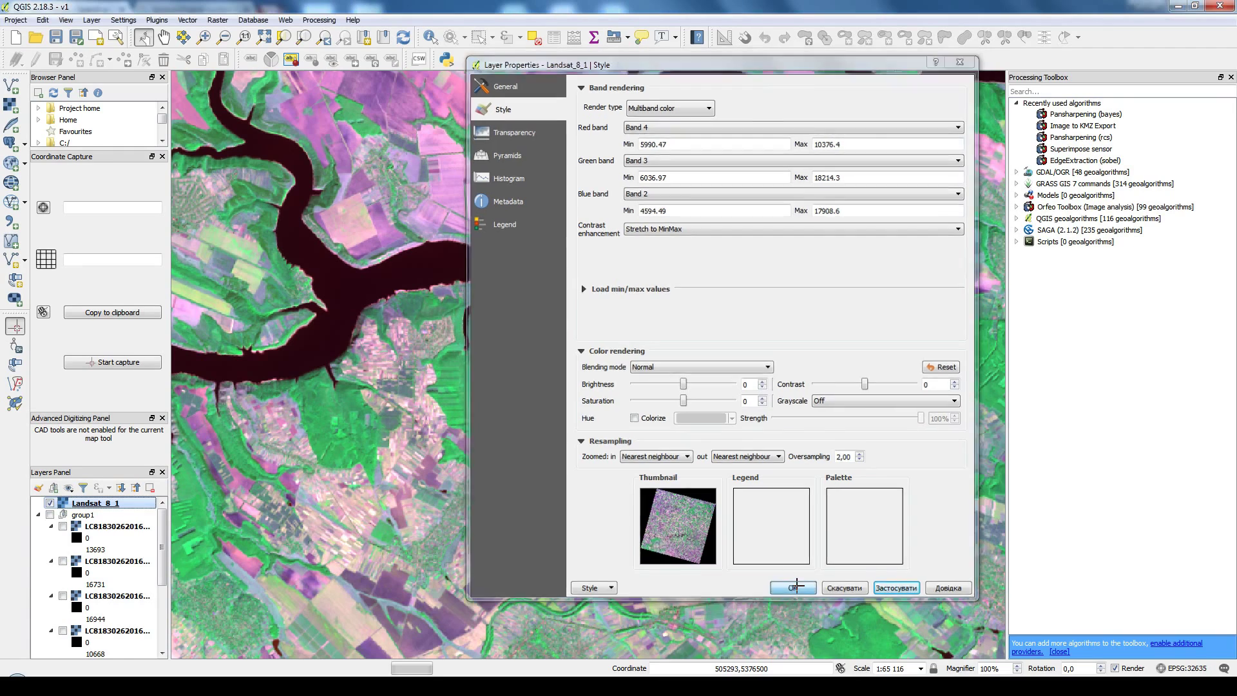
Step: Examine the stretched composite north and south of the river at closer and wider scales, then select the Landsat_8_1 layer
drag(751, 137, 540, 328)
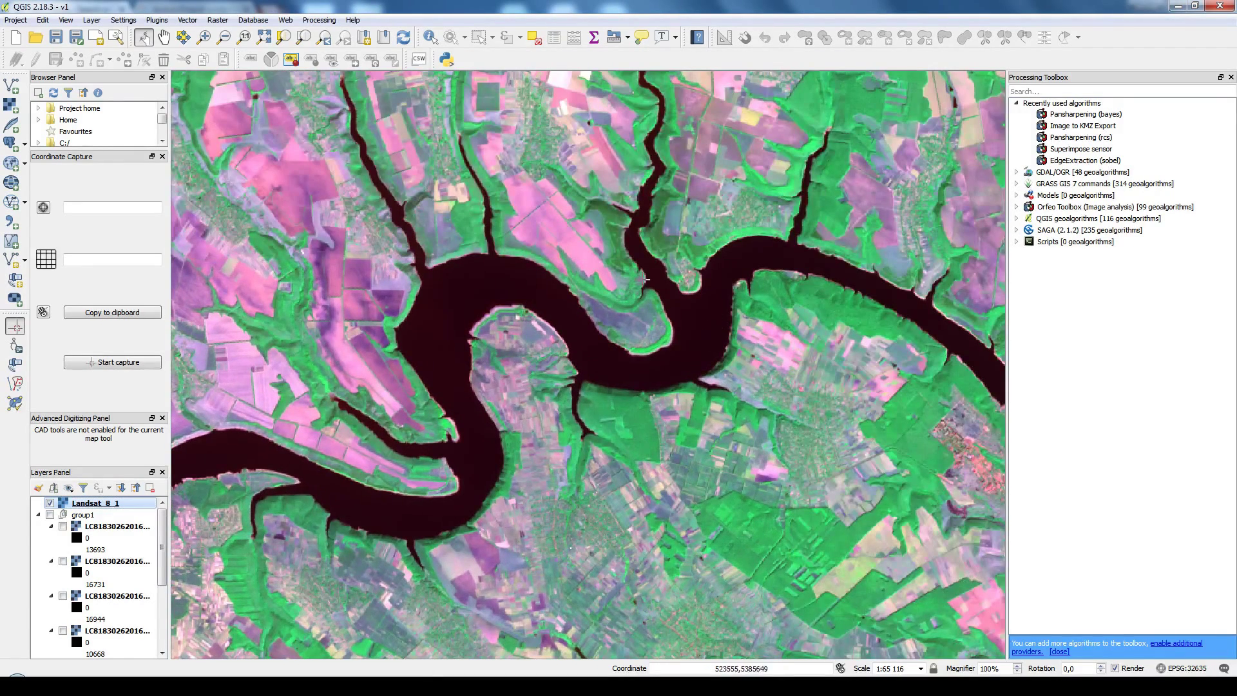
drag(582, 272, 689, 504)
drag(674, 386, 736, 516)
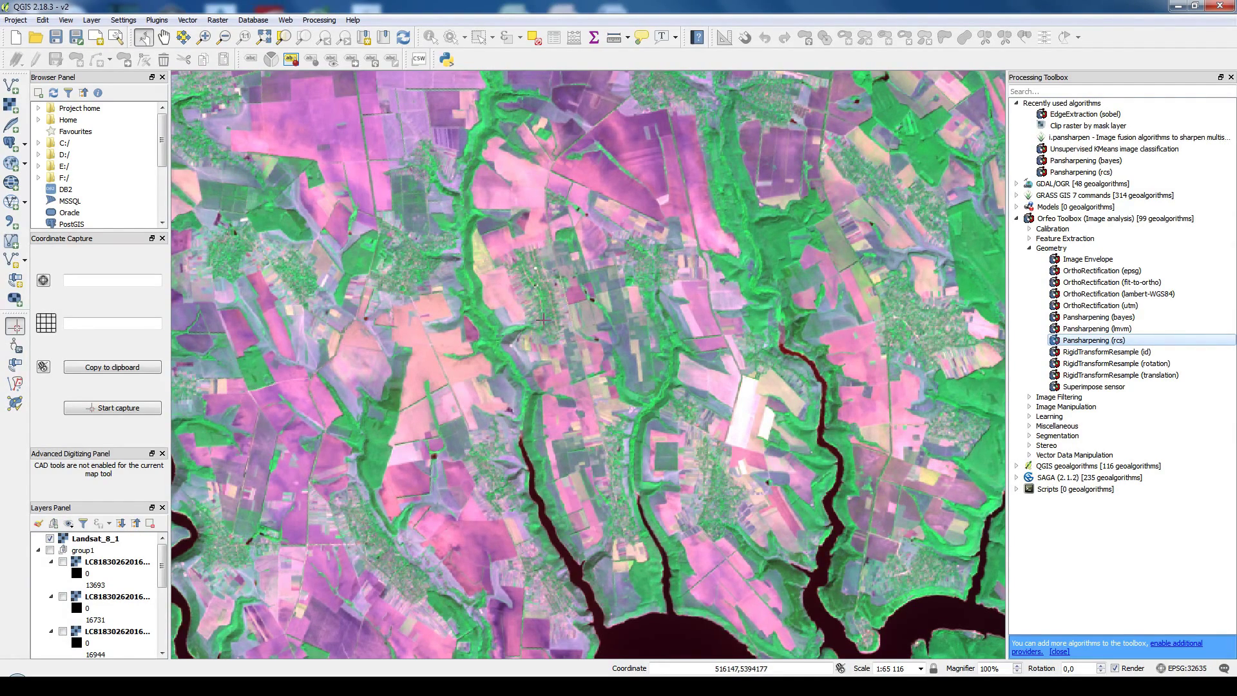
scroll(543, 319, down, 2)
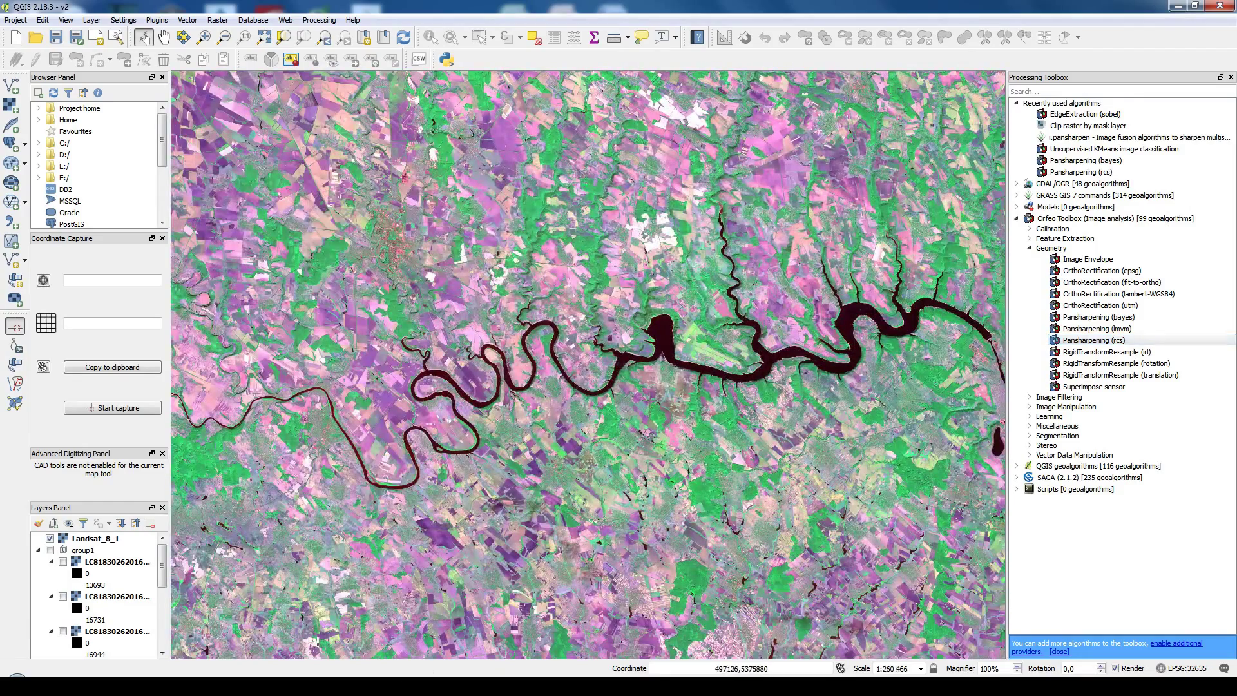
drag(660, 385, 734, 256)
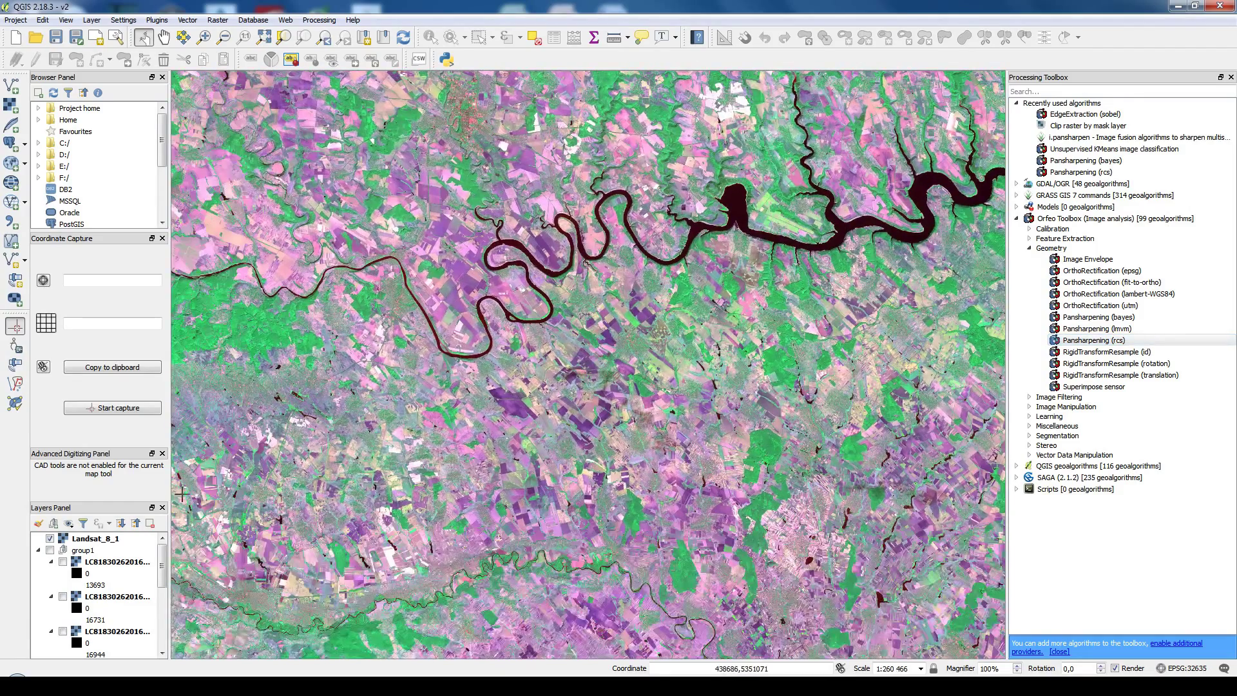
click(120, 539)
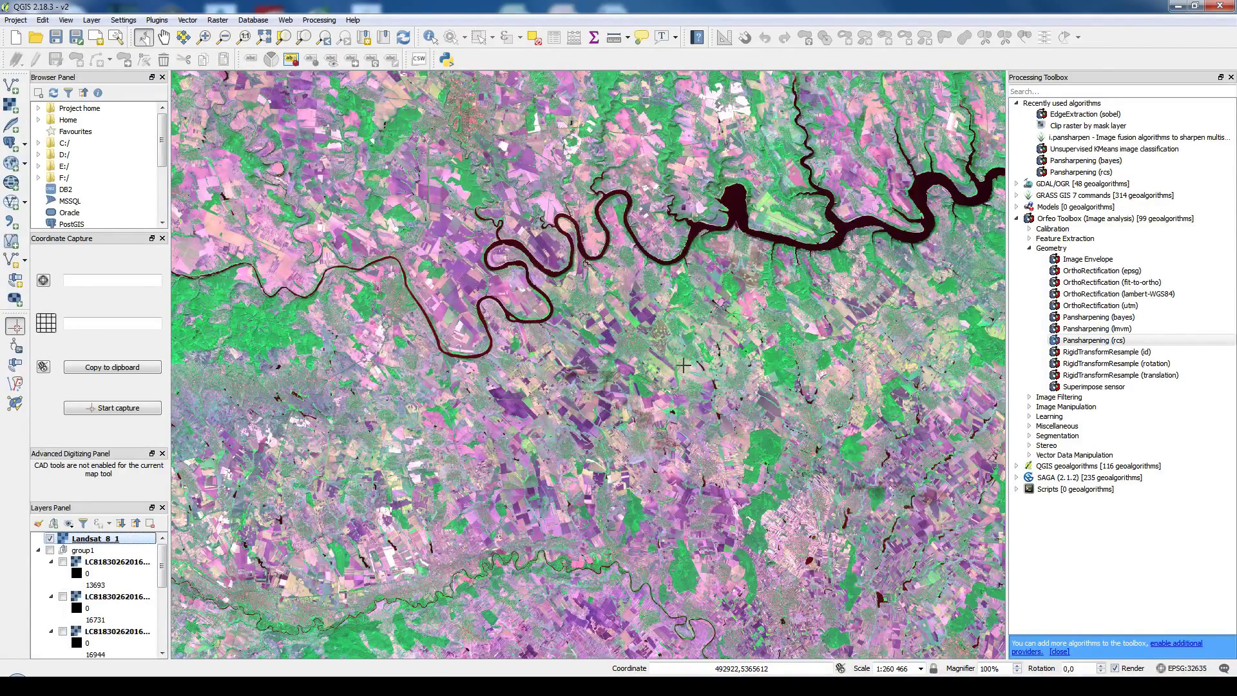
Step: Add the region shapefile from the shp folder to the project as a vector layer
scroll(683, 365, down, 2)
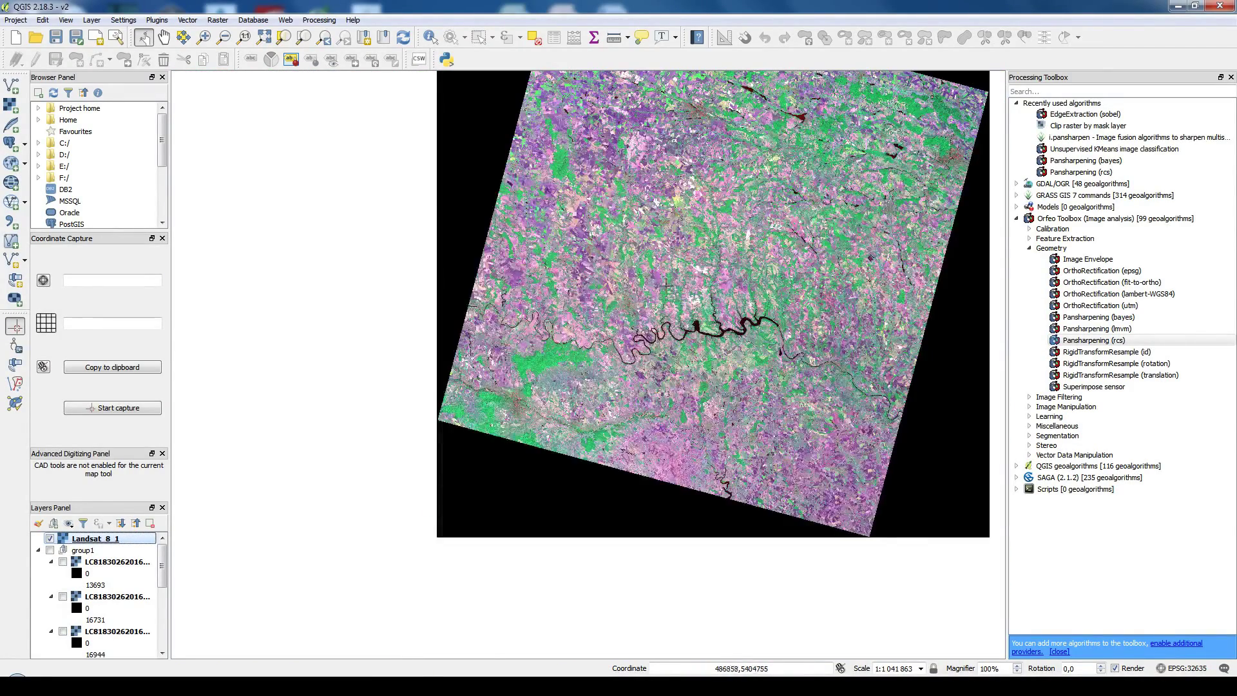
drag(689, 251, 645, 330)
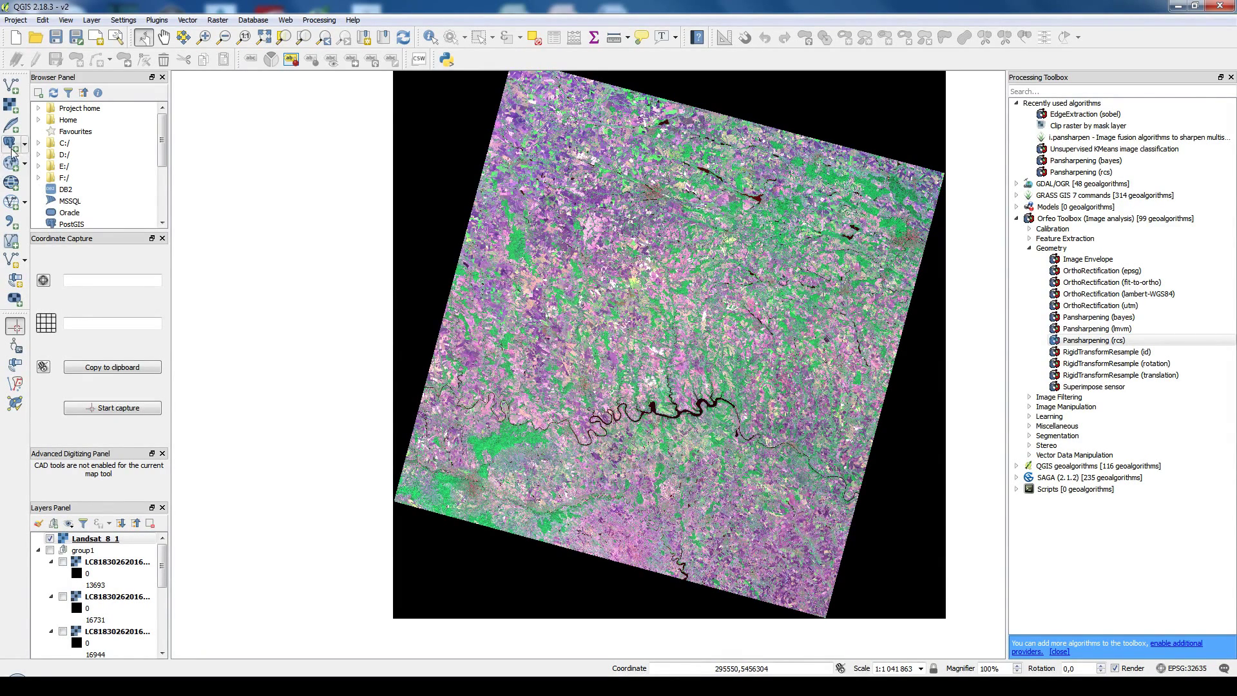
click(13, 89)
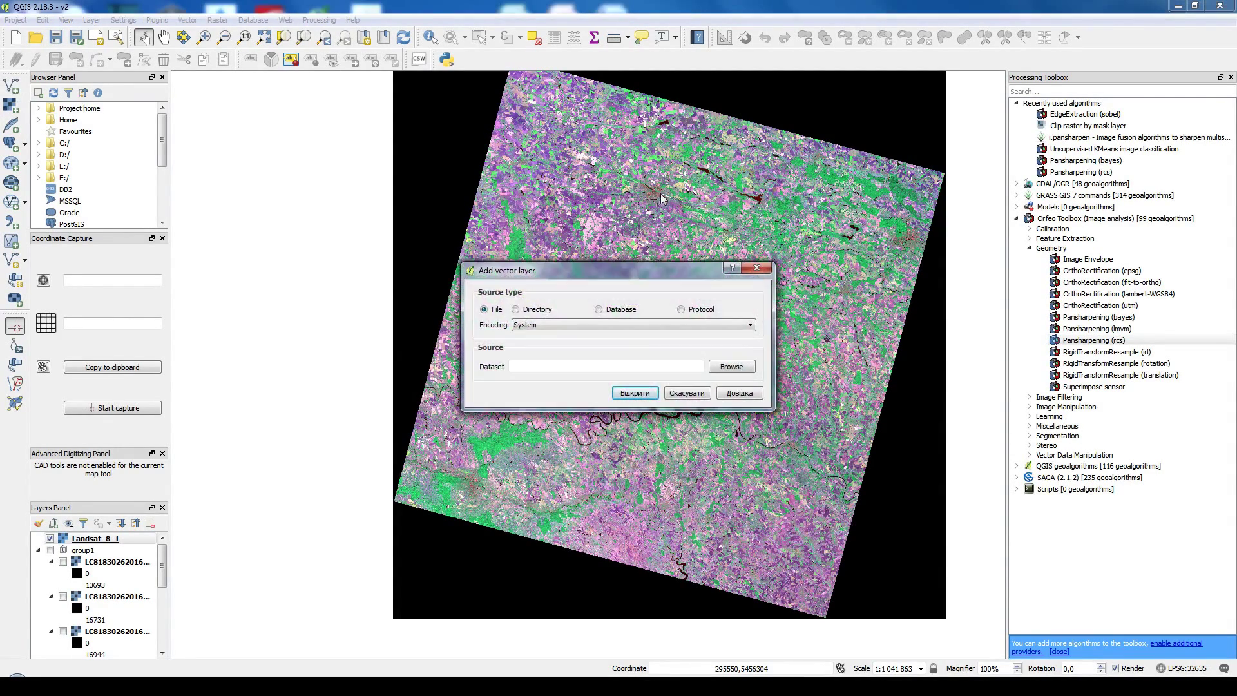
click(726, 366)
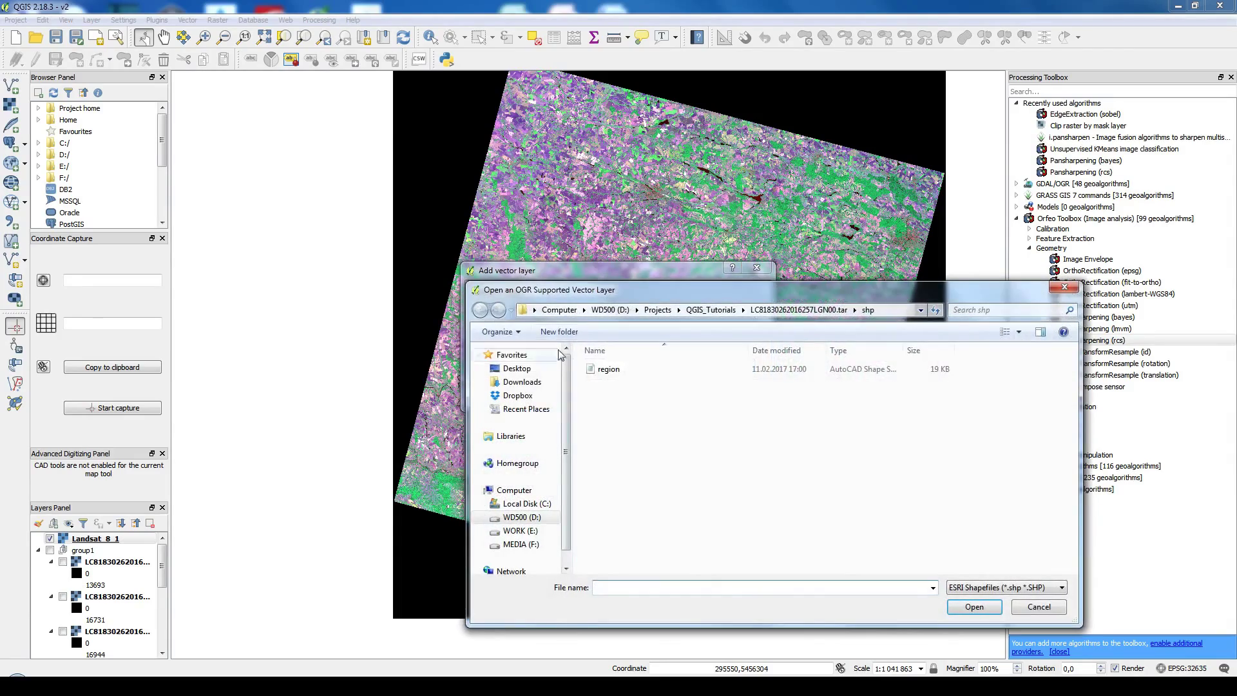
double_click(617, 372)
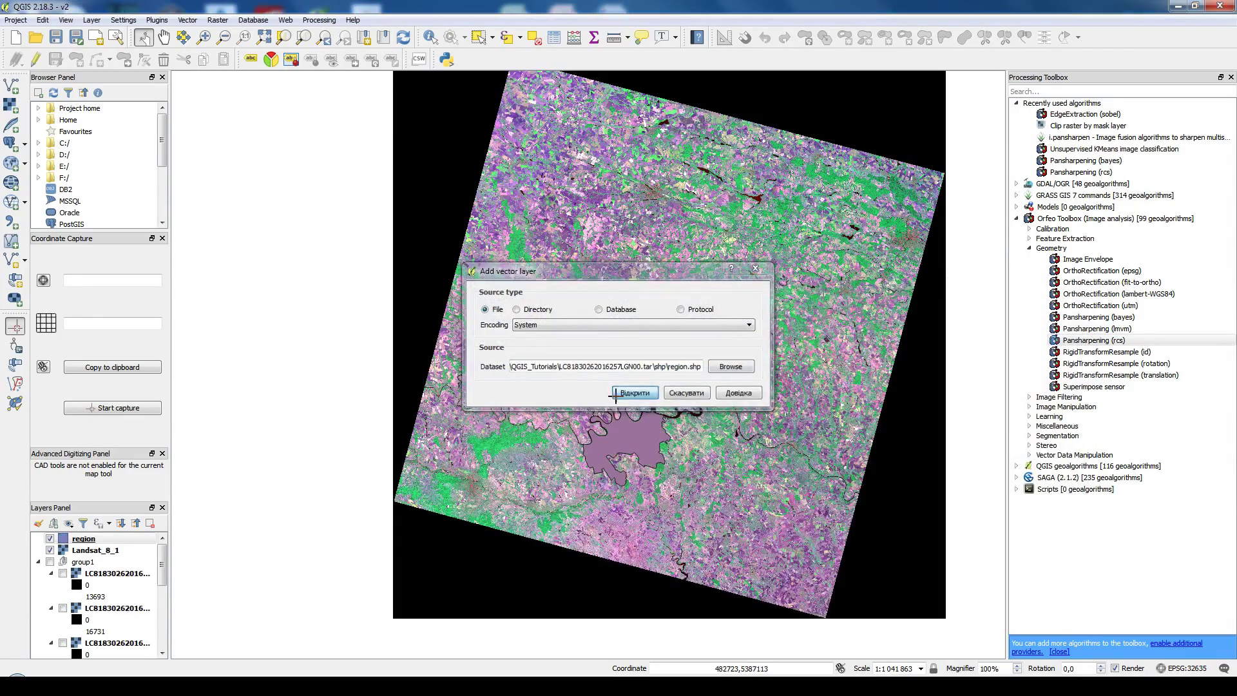
click(635, 392)
Step: Compare the region polygon with the imagery beneath it by switching the layer's visibility off and on
scroll(621, 356, up, 2)
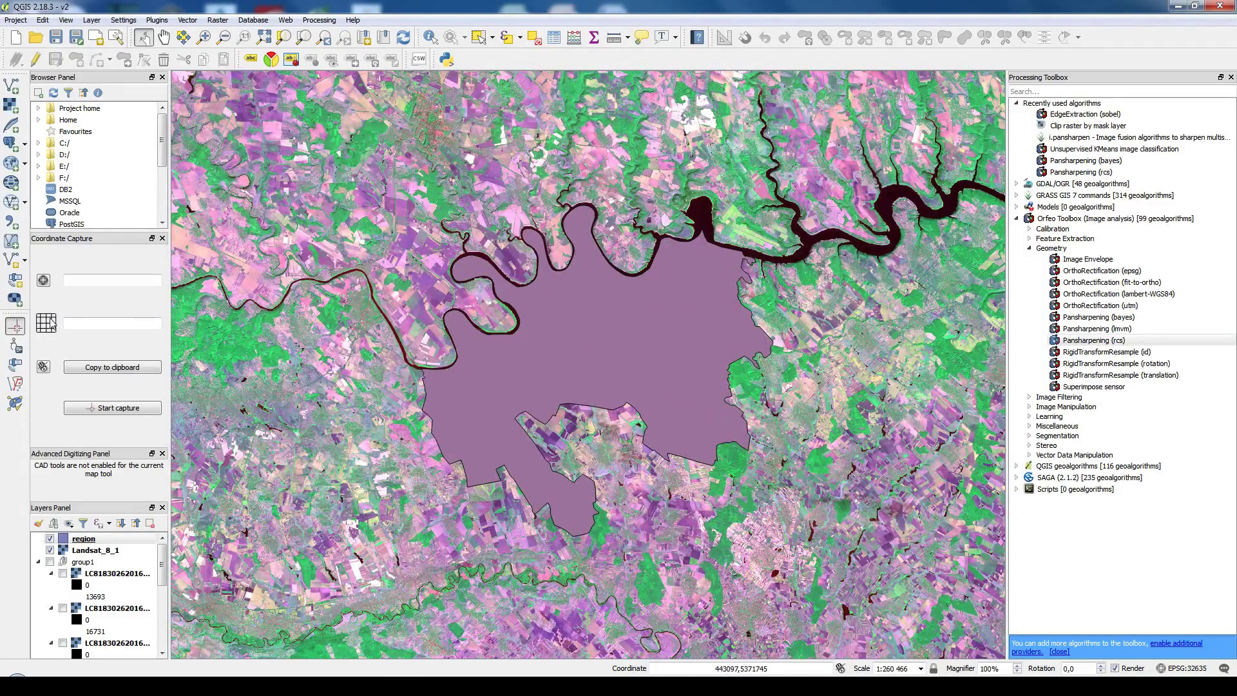
click(49, 539)
click(49, 539)
click(48, 539)
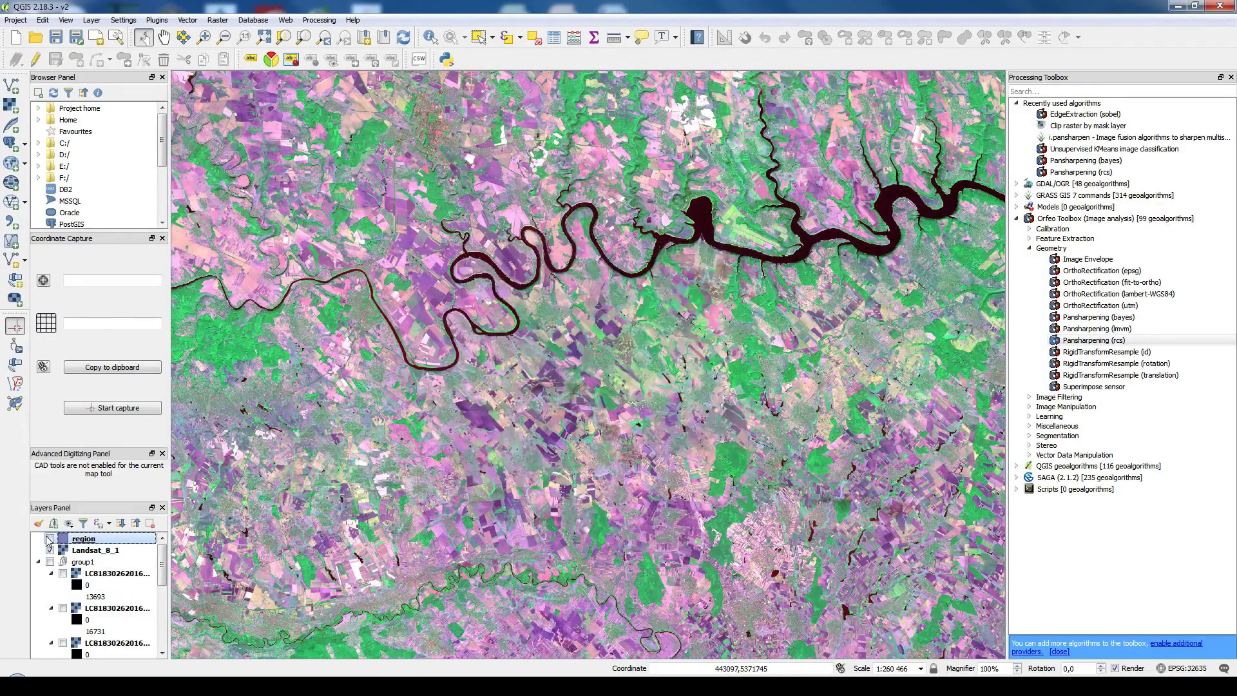
double_click(59, 540)
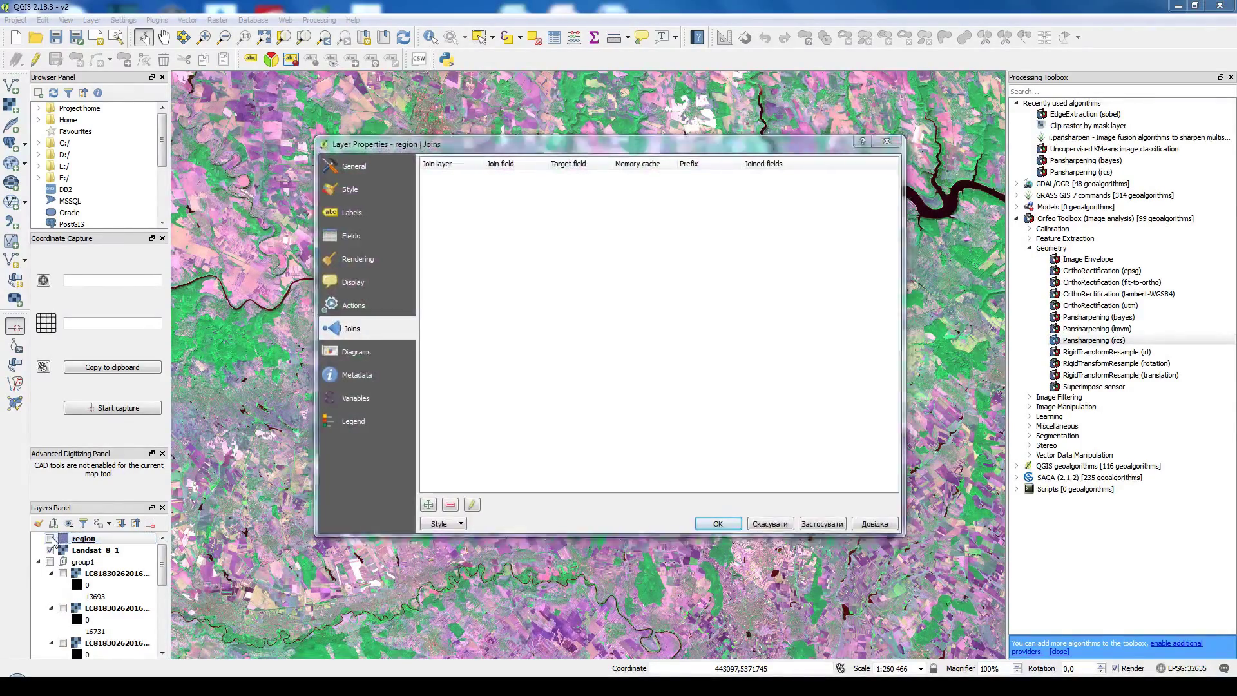
click(770, 524)
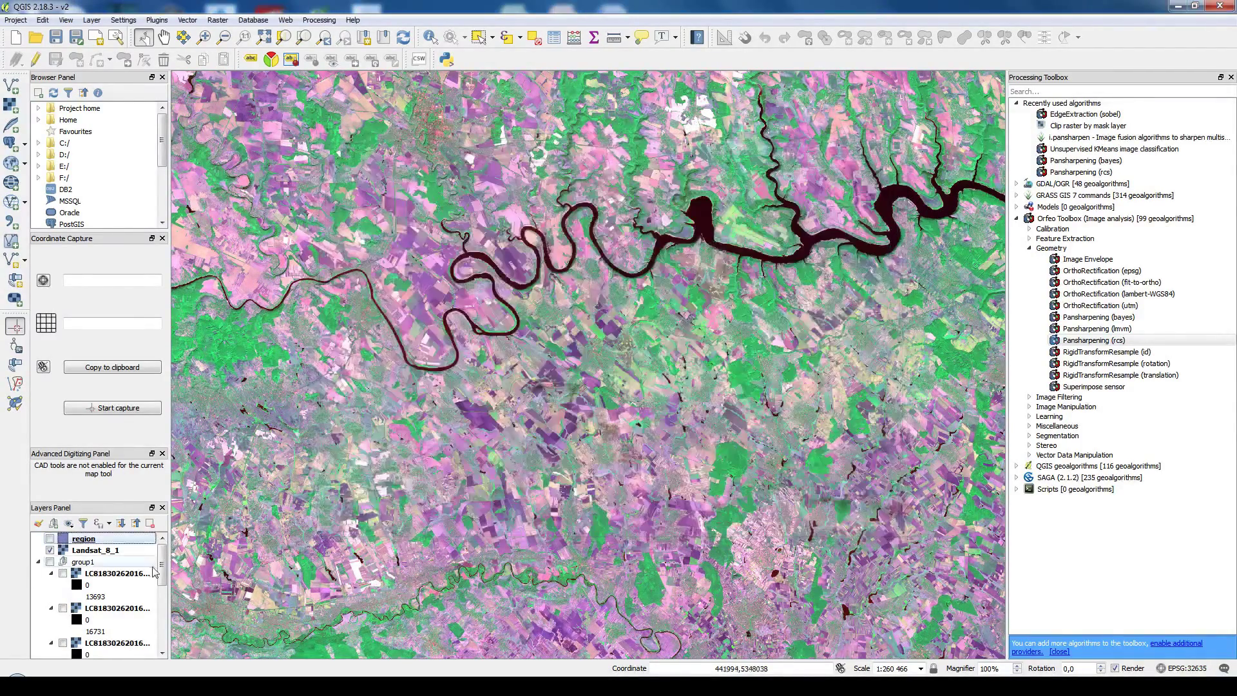
click(51, 539)
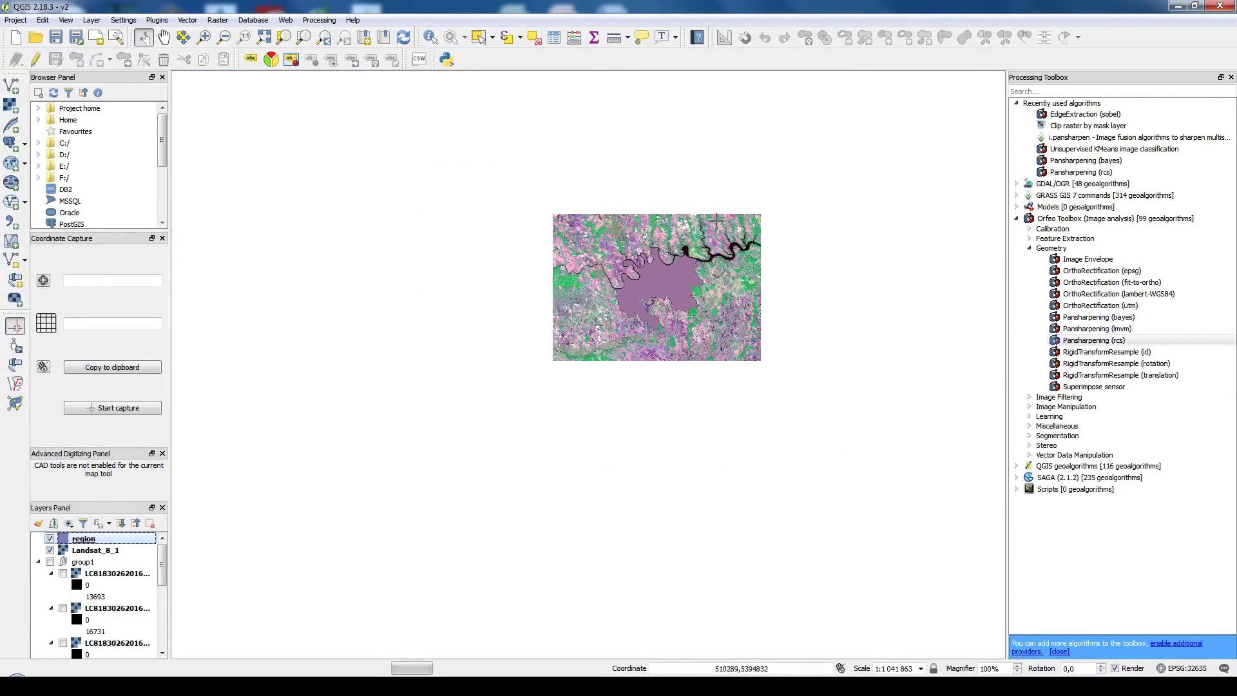
Step: Start the raster Clipper tool and choose Landsat_8_1 as its input raster
drag(681, 249, 645, 346)
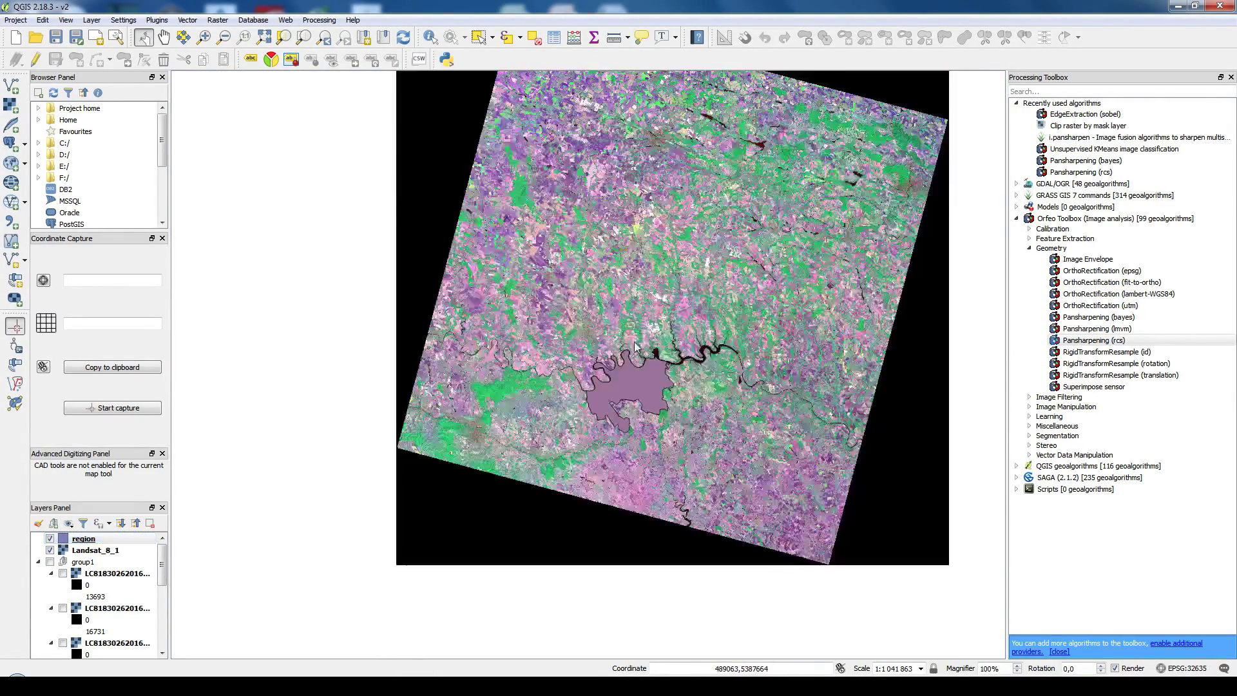
scroll(652, 392, up, 1)
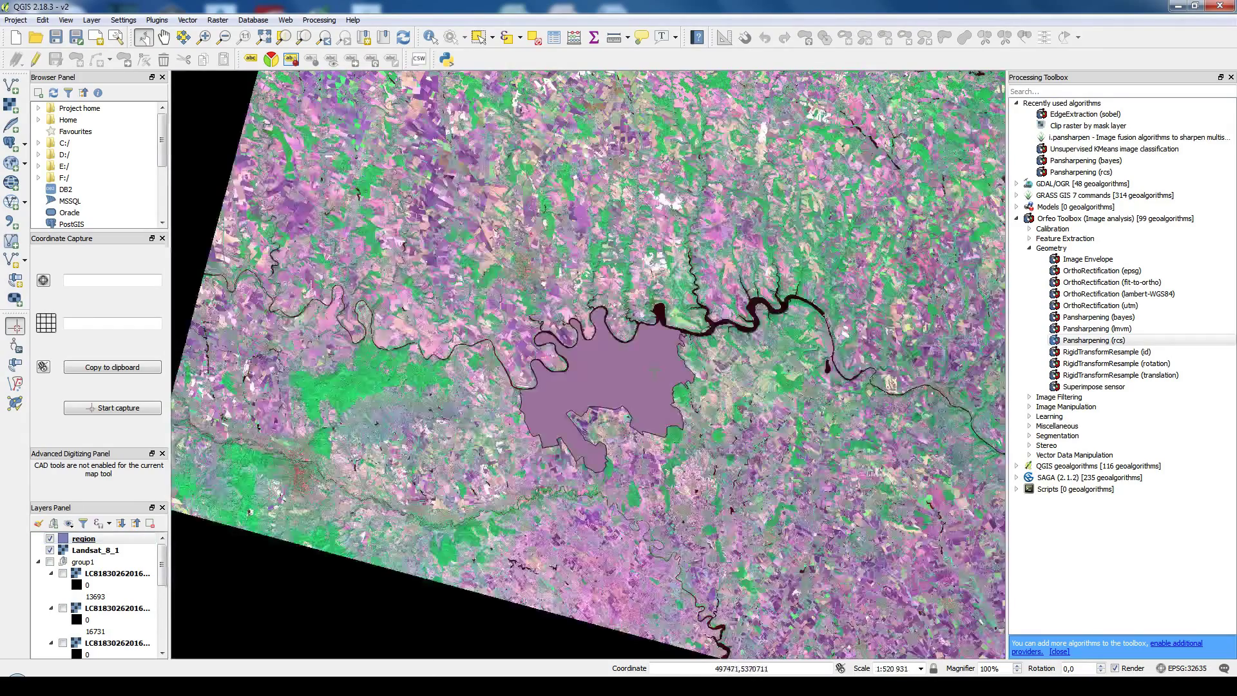
click(218, 20)
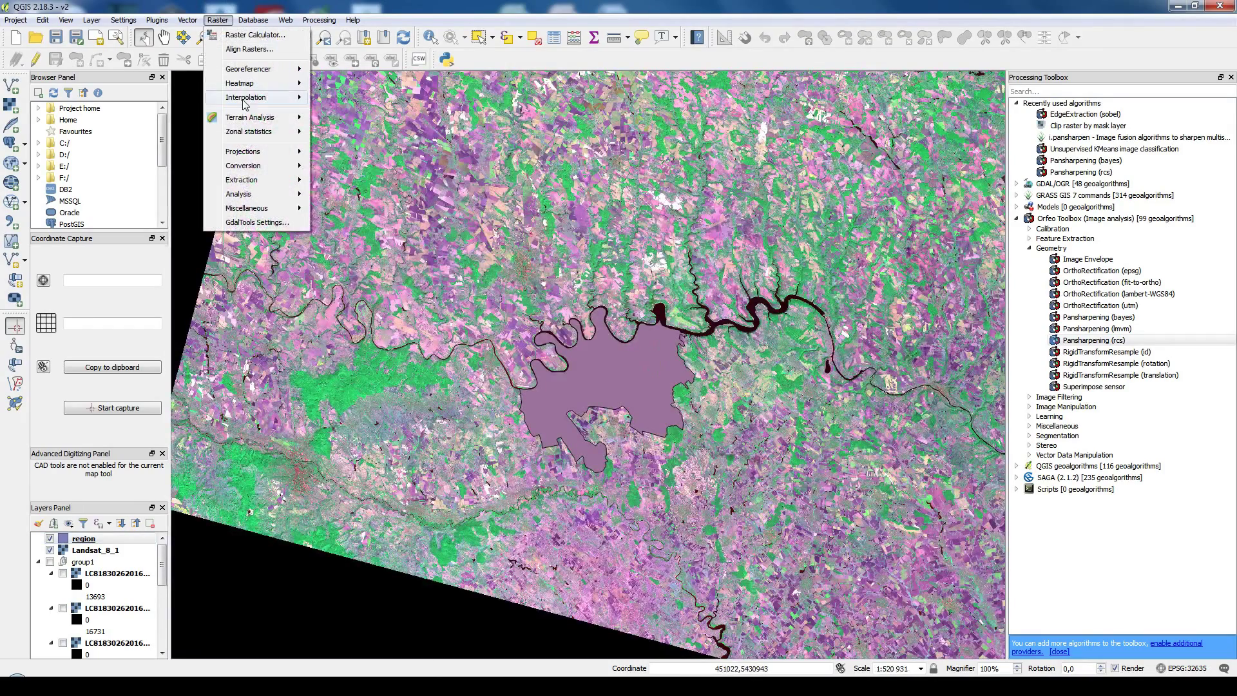
mouse_move(284, 180)
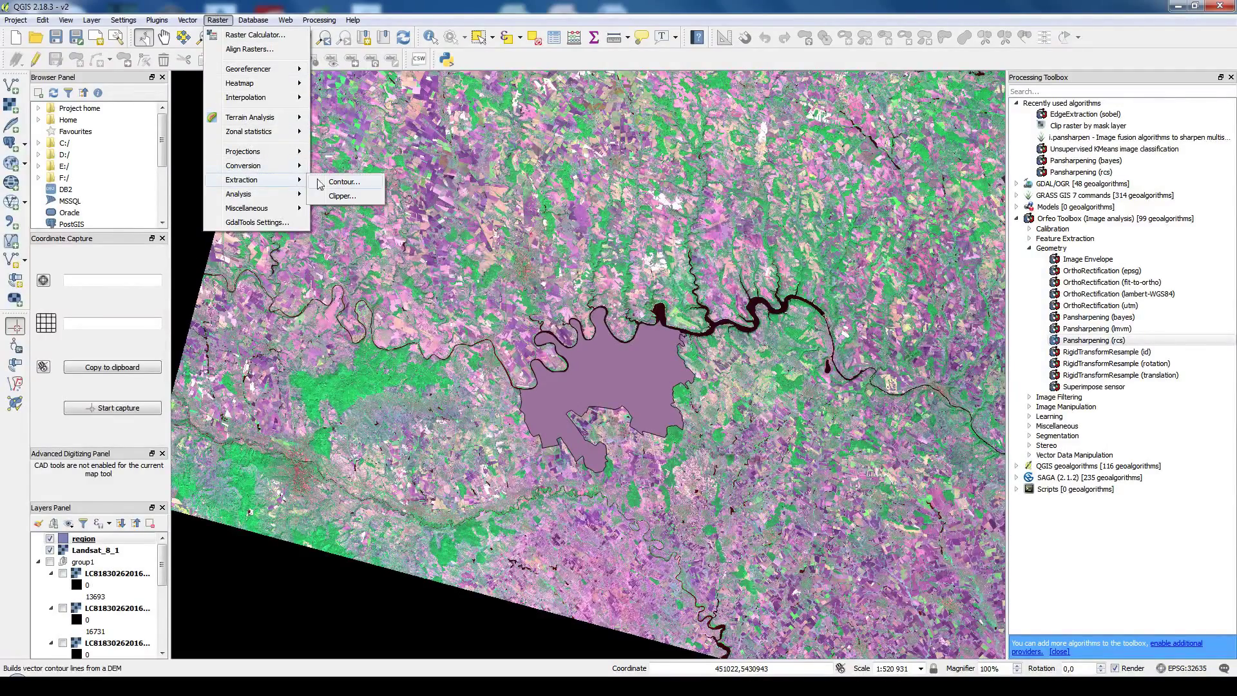
click(347, 195)
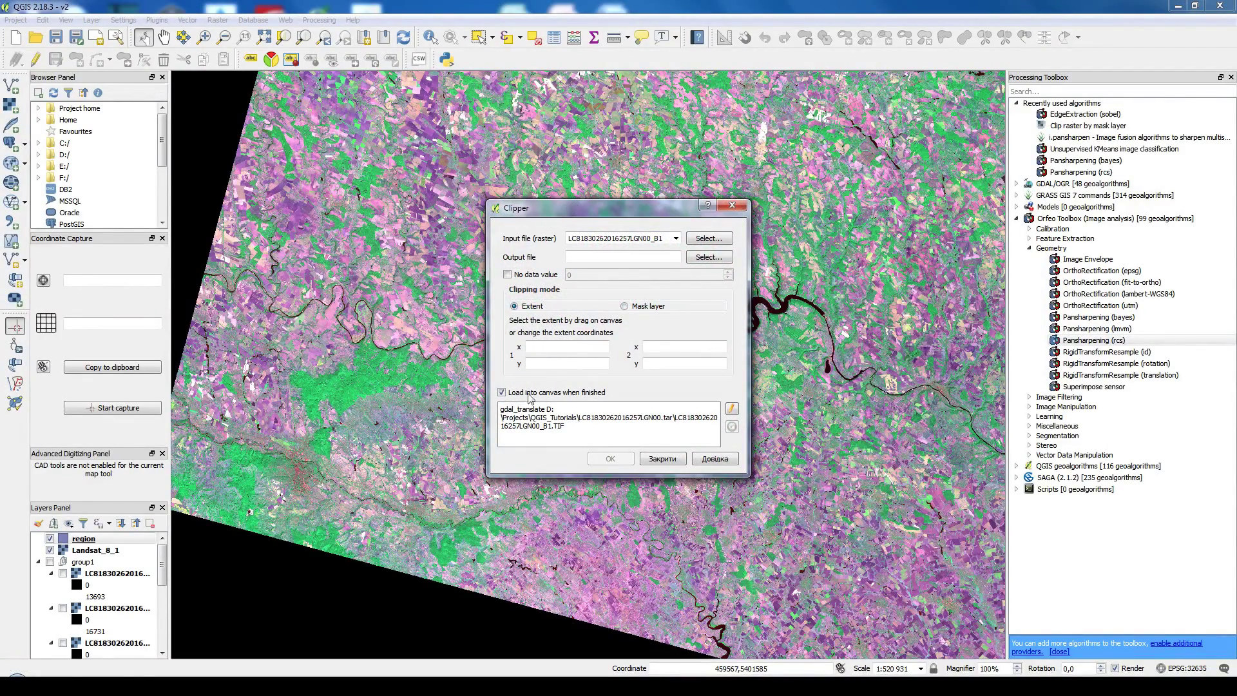
drag(502, 409, 517, 409)
click(529, 408)
click(676, 238)
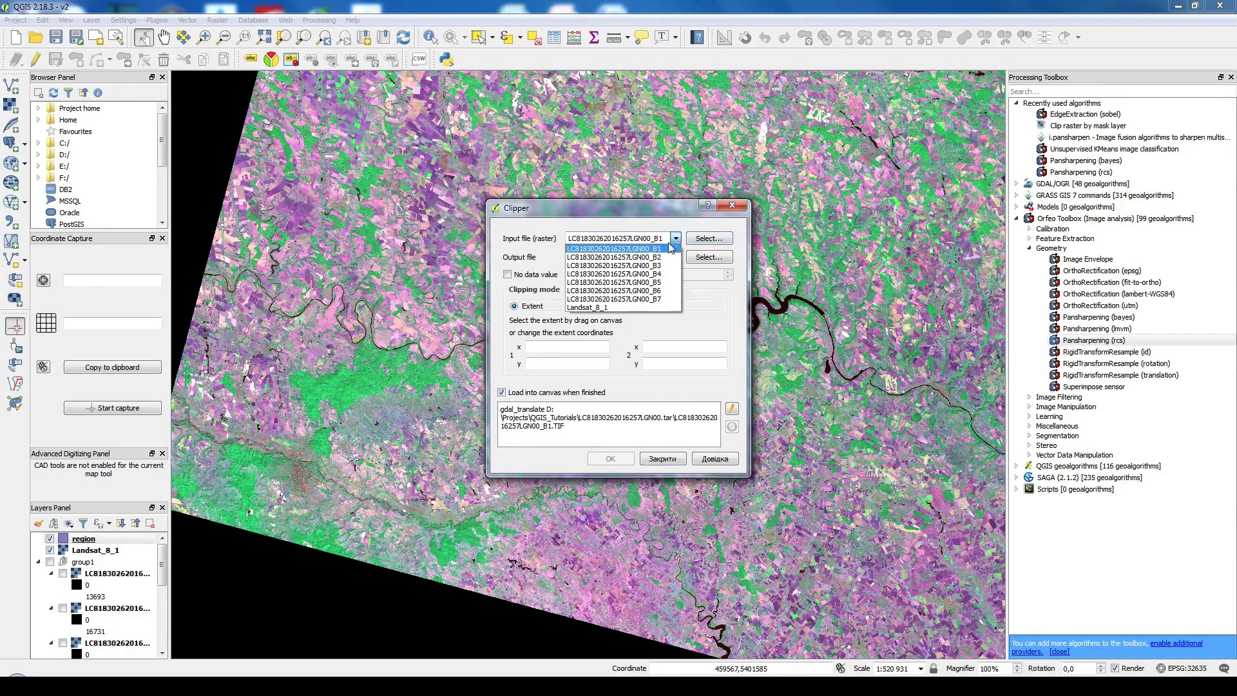
click(595, 308)
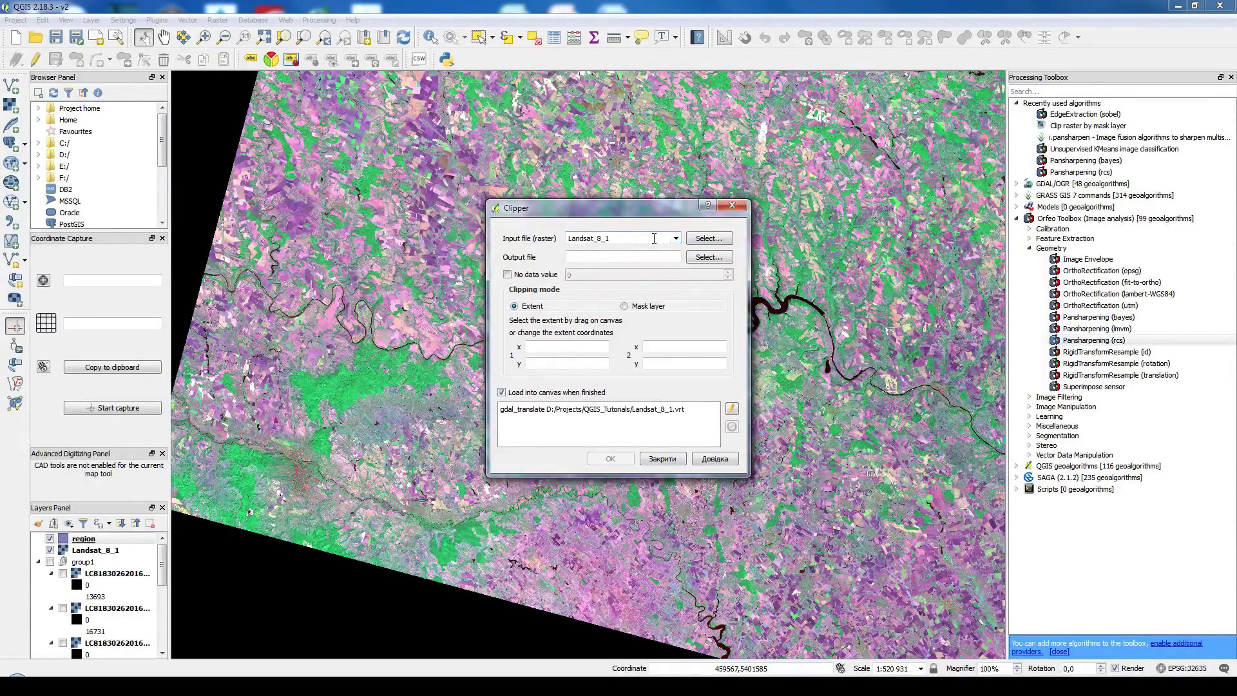
Step: Set the clip output to landst_8_multi.tif in the pan folder and enable a no data value of 0
click(716, 257)
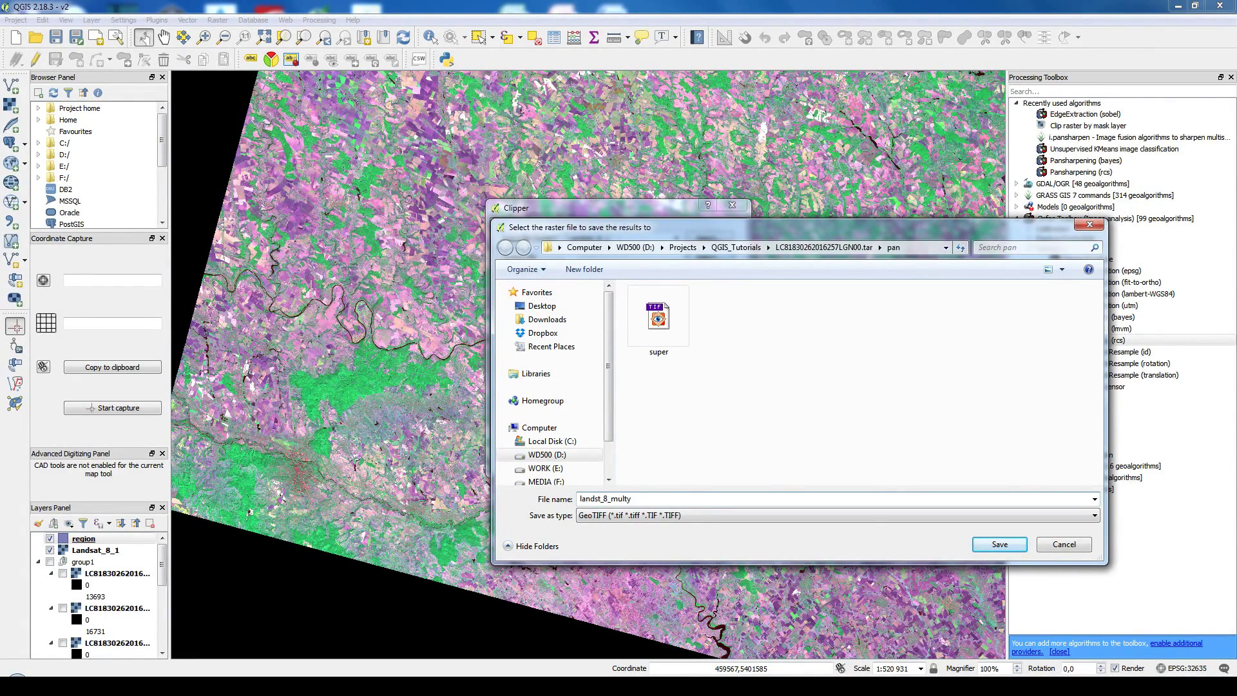
click(999, 544)
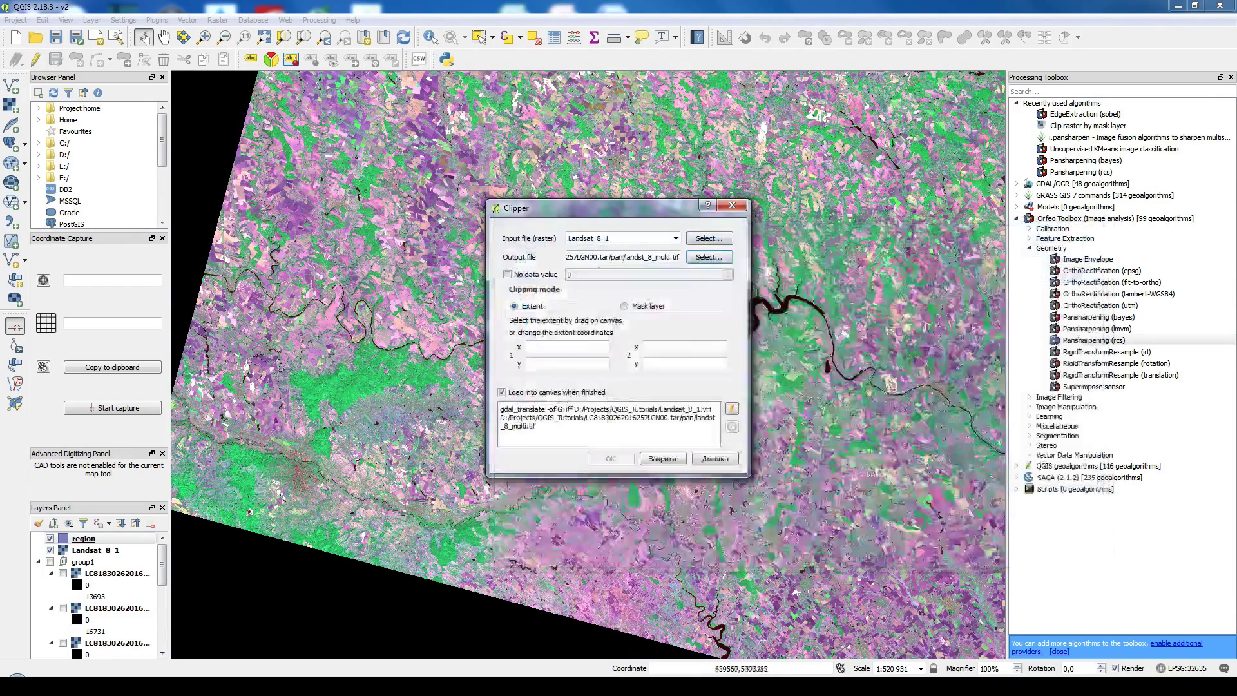
click(544, 279)
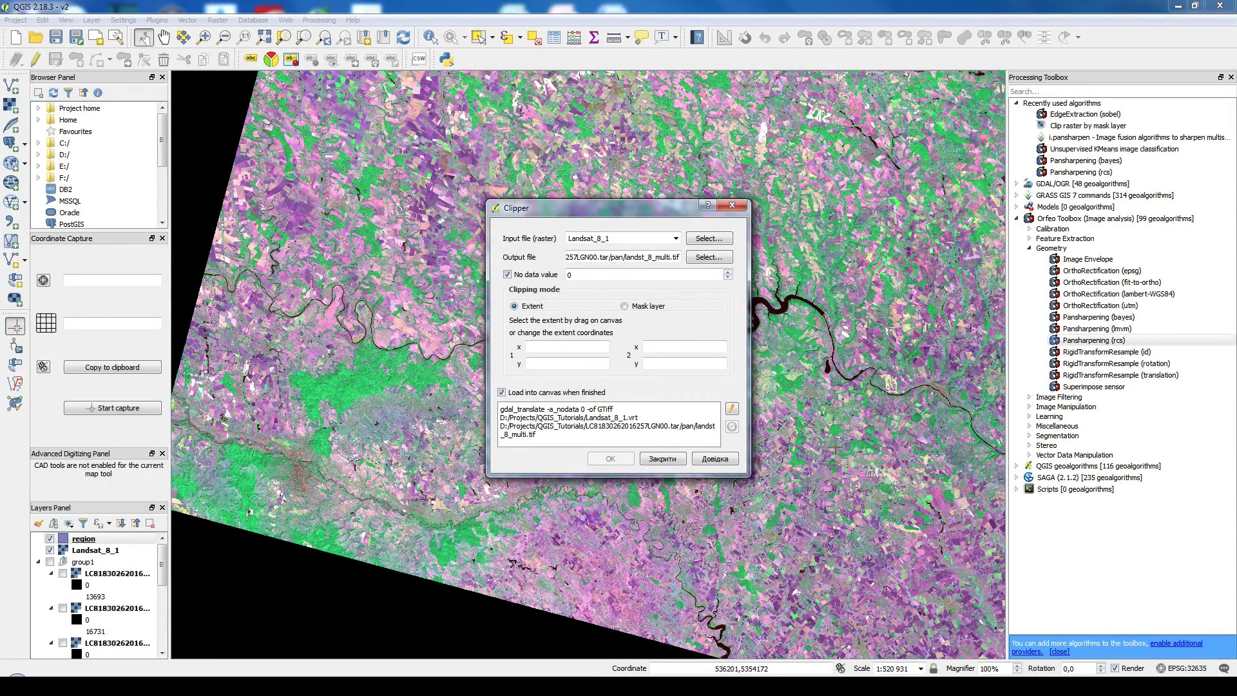
Step: Clip by mask layer using region, and enable cropping the target dataset's extent to the cutline
drag(666, 206, 433, 138)
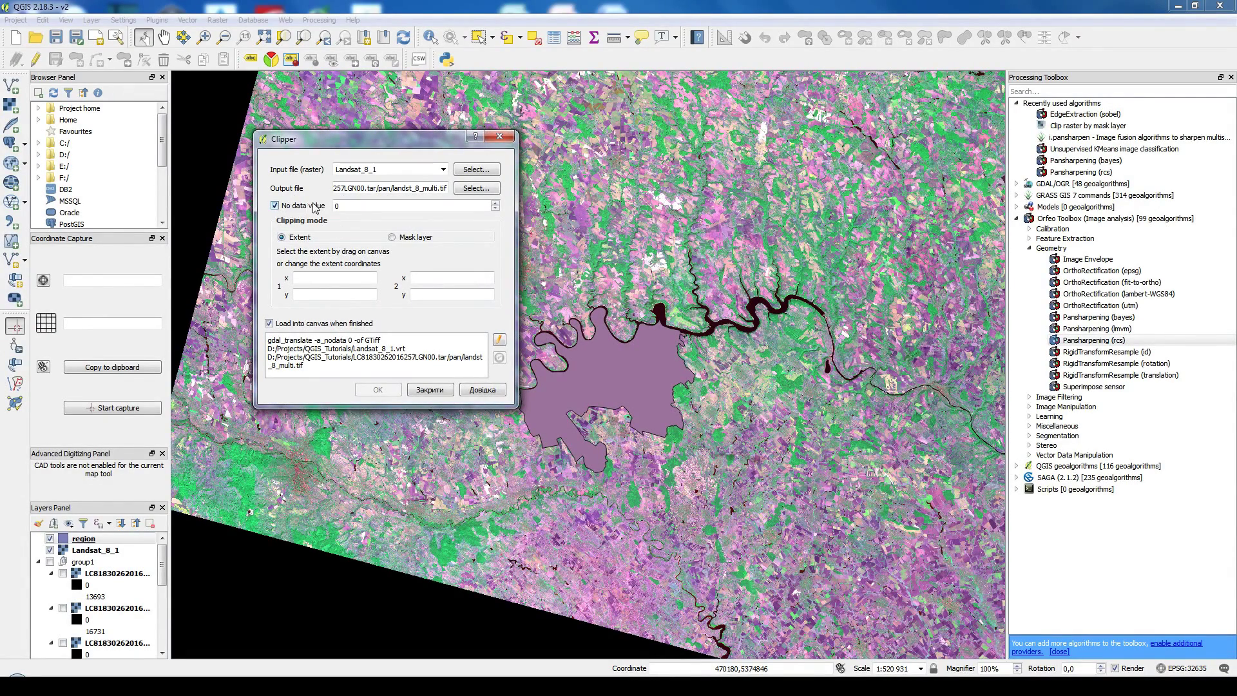
drag(361, 140, 538, 146)
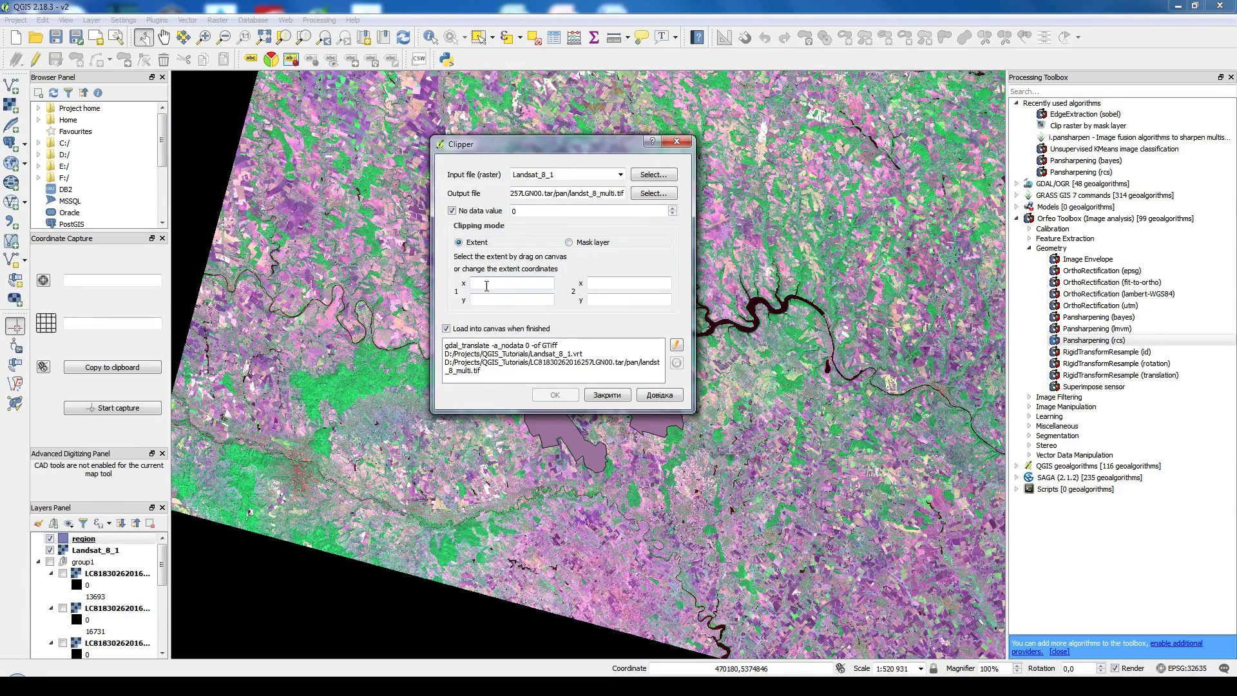
click(593, 243)
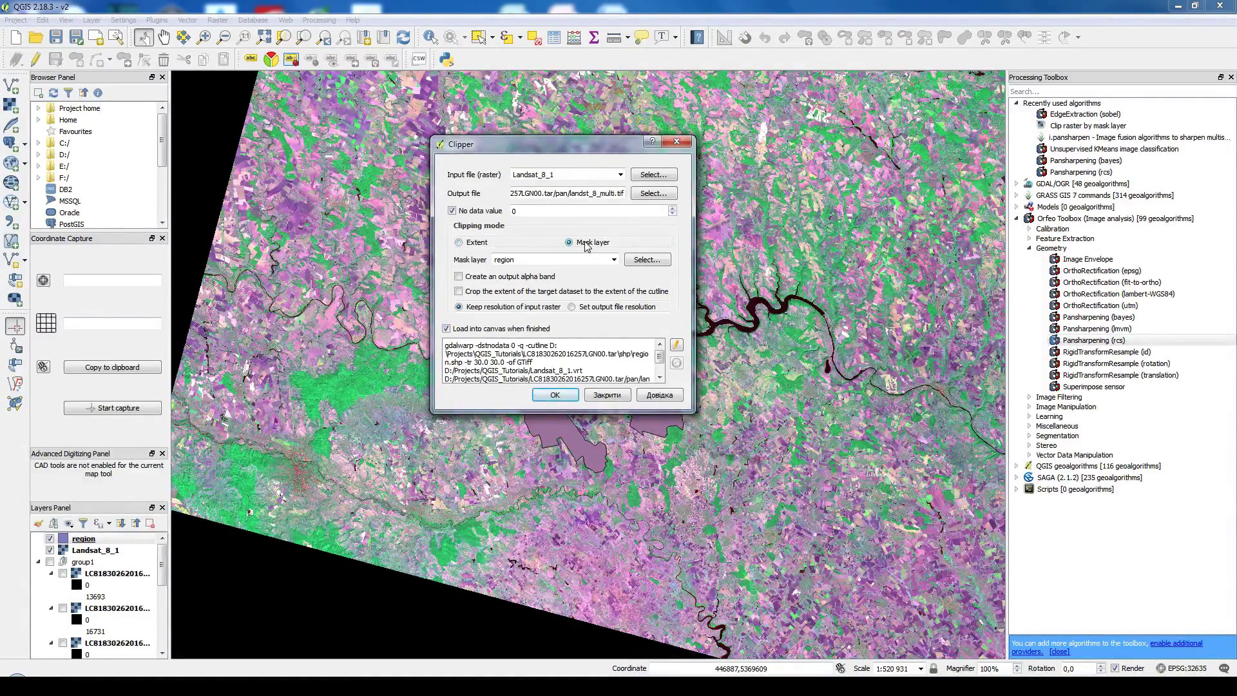
click(614, 260)
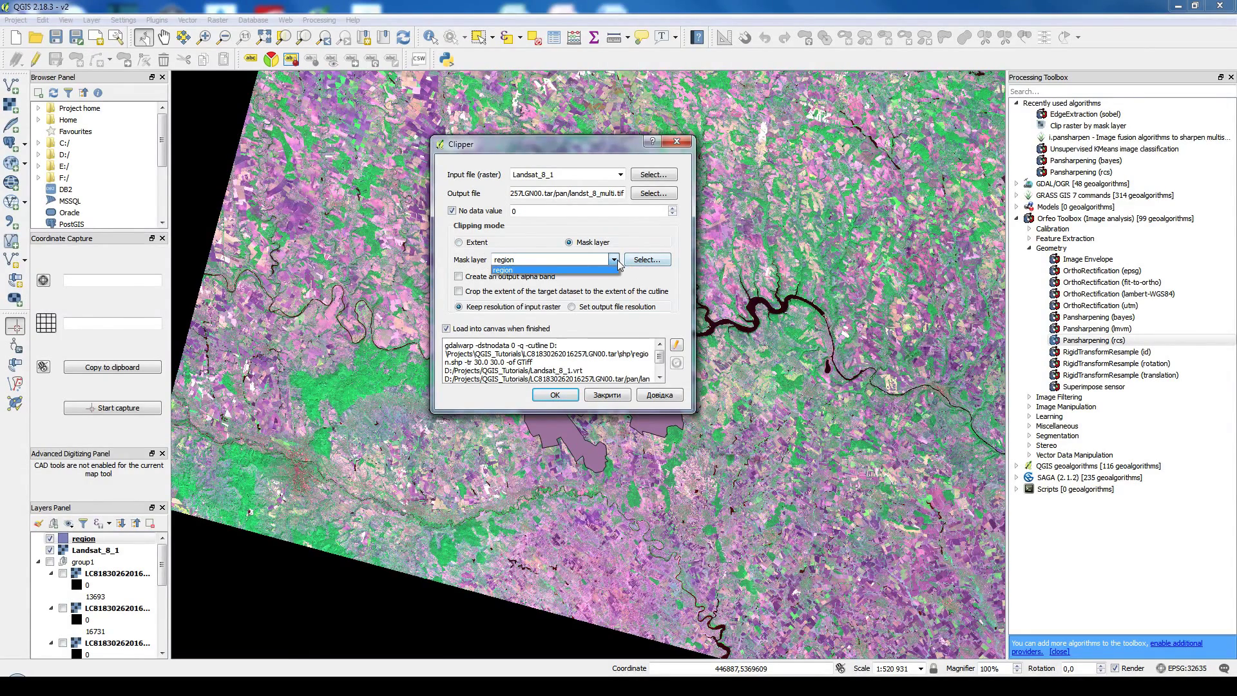
click(517, 271)
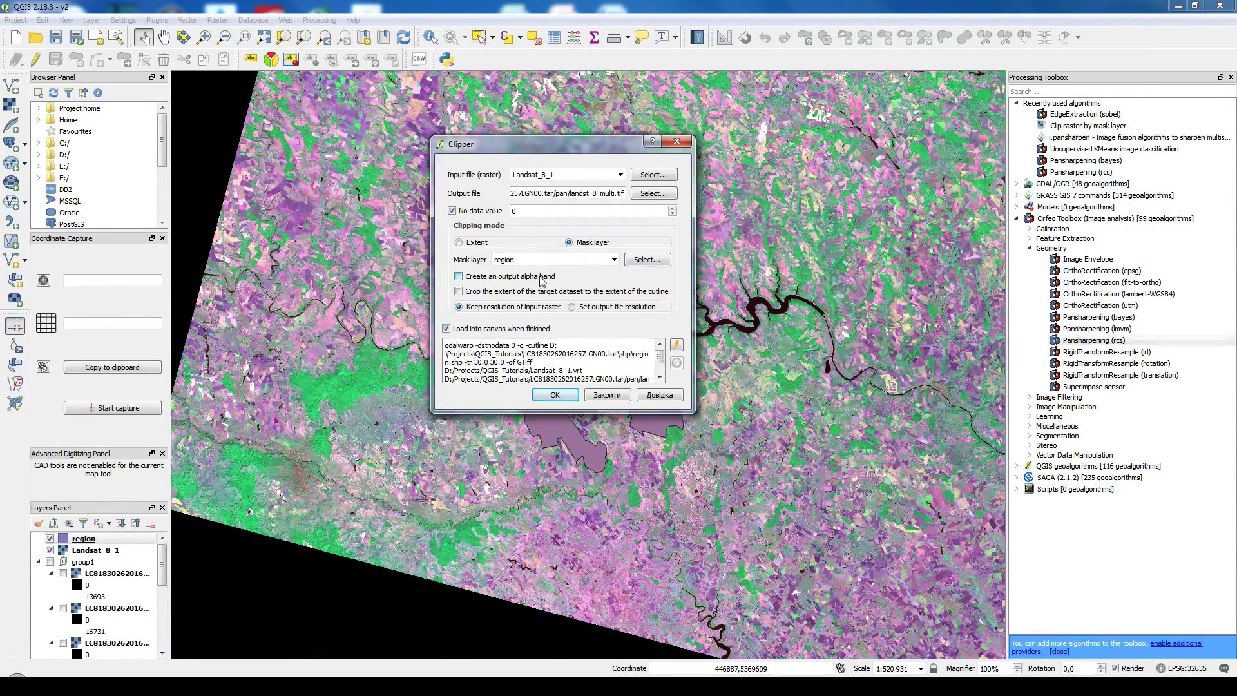
click(494, 295)
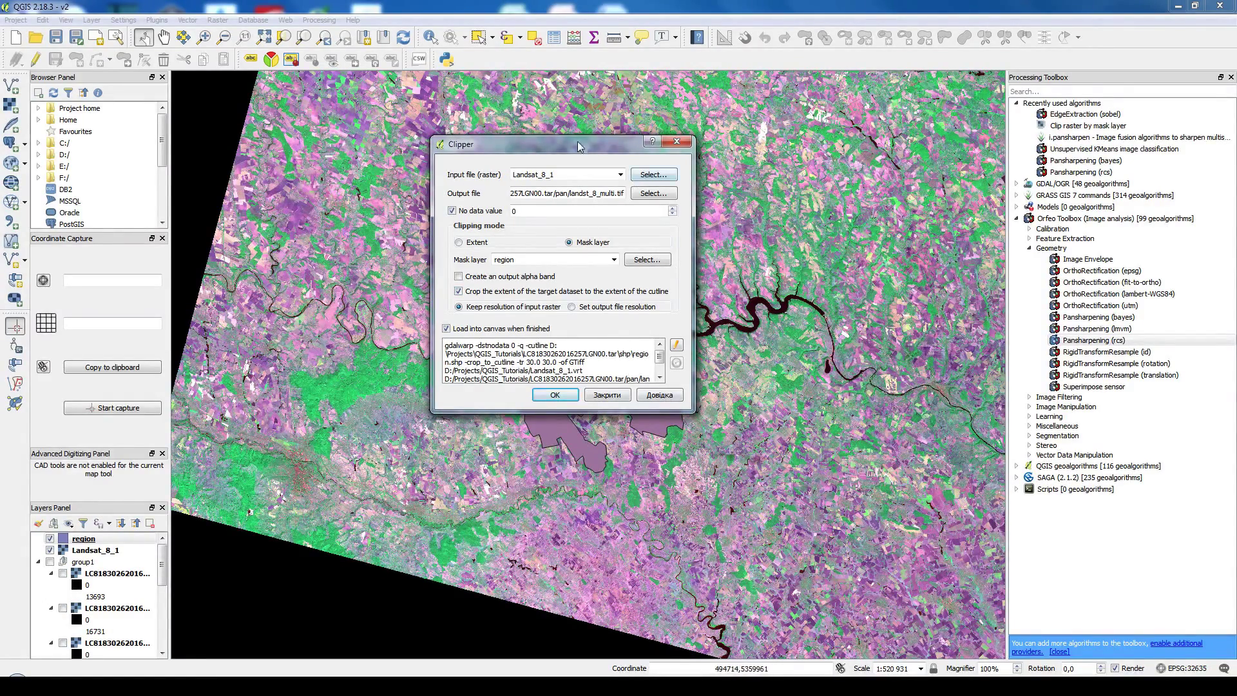
Step: Run the clip with the result loaded into the canvas, and close the Clipper when processing finishes
drag(578, 146, 387, 102)
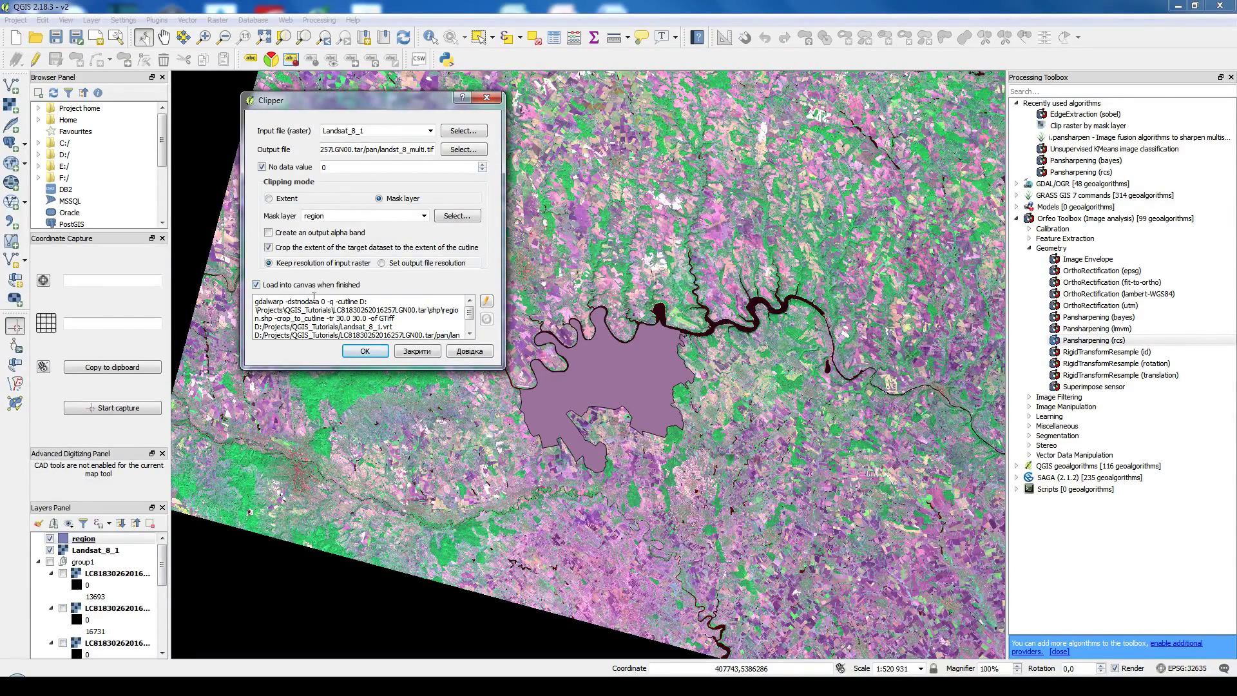
mouse_move(314, 299)
mouse_down()
mouse_move(386, 345)
mouse_move(312, 281)
mouse_up()
click(301, 324)
click(377, 353)
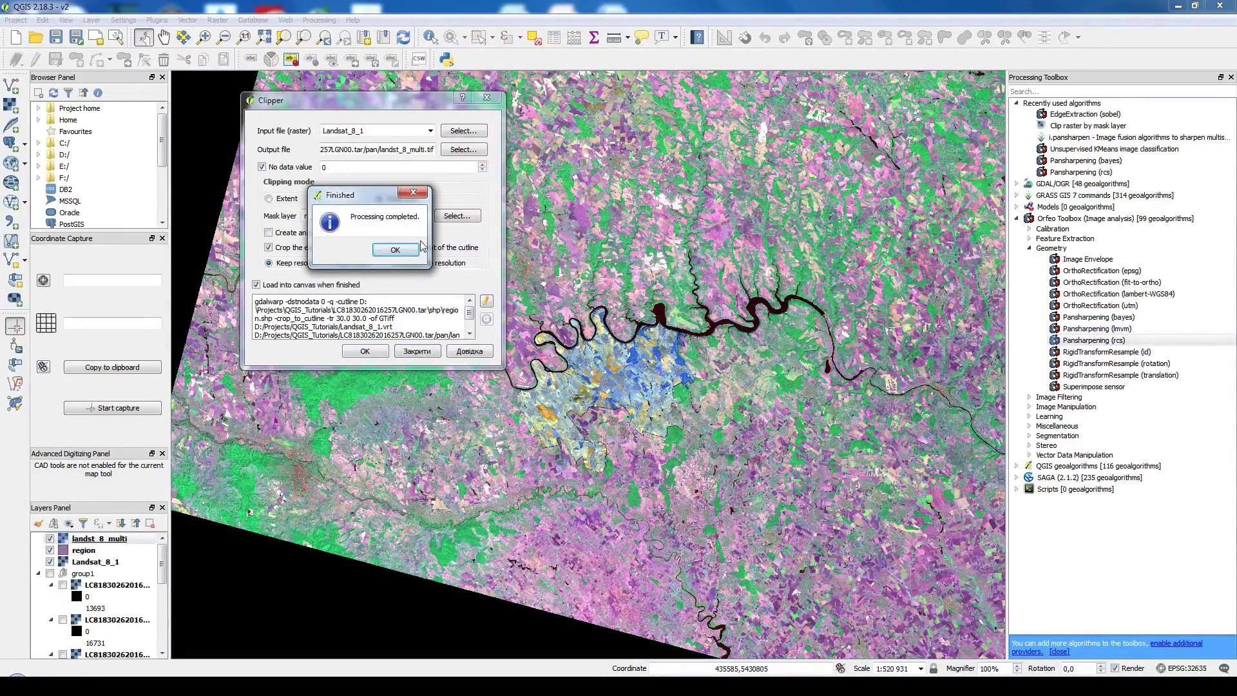
click(396, 250)
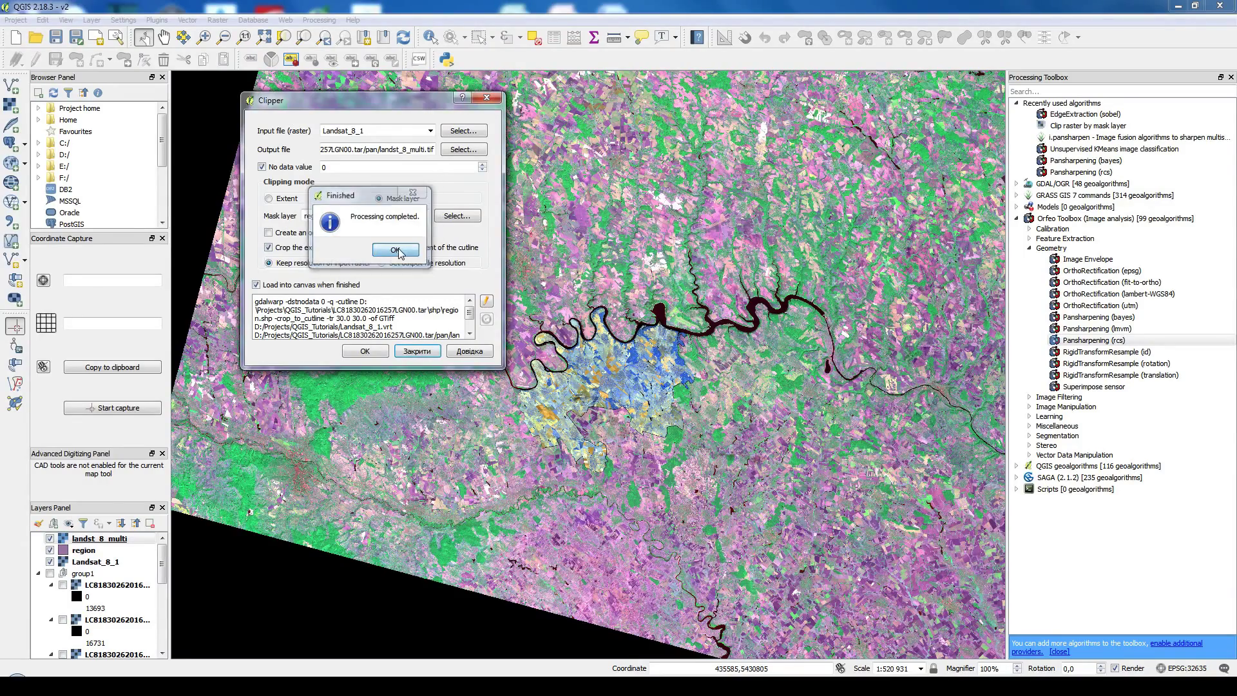
click(416, 352)
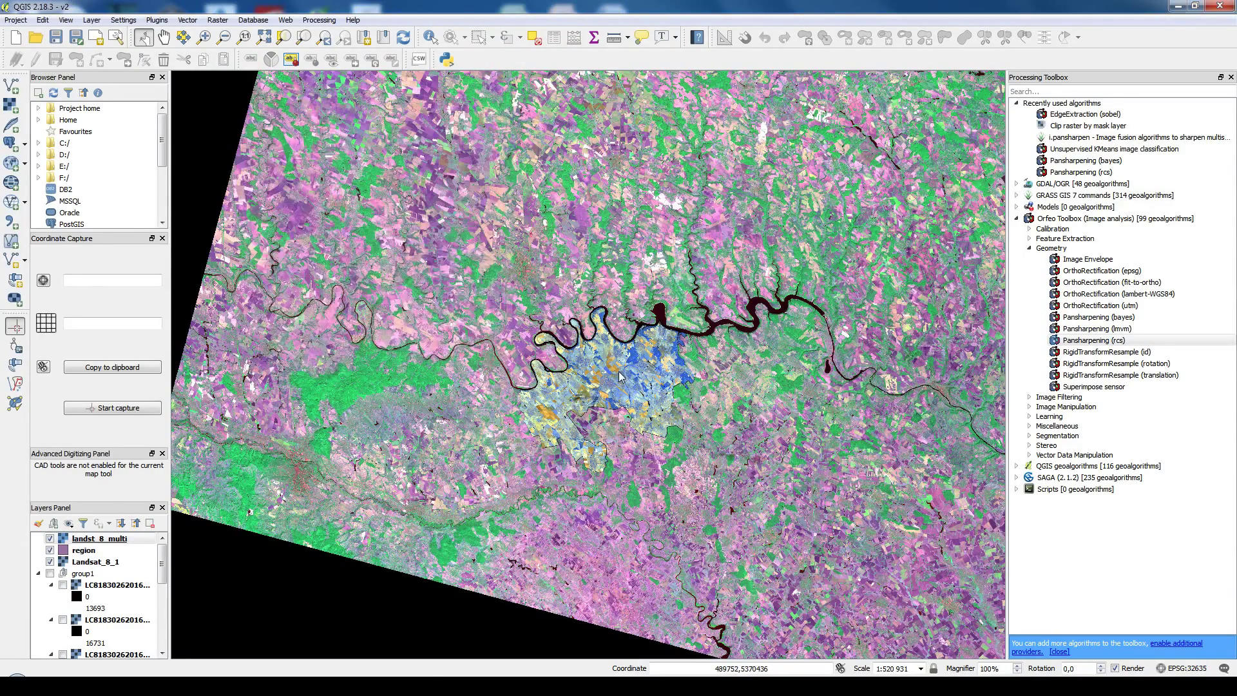
Step: Hide the Landsat_8_1 and region layers so that only the clipped raster is shown
scroll(618, 371, up, 3)
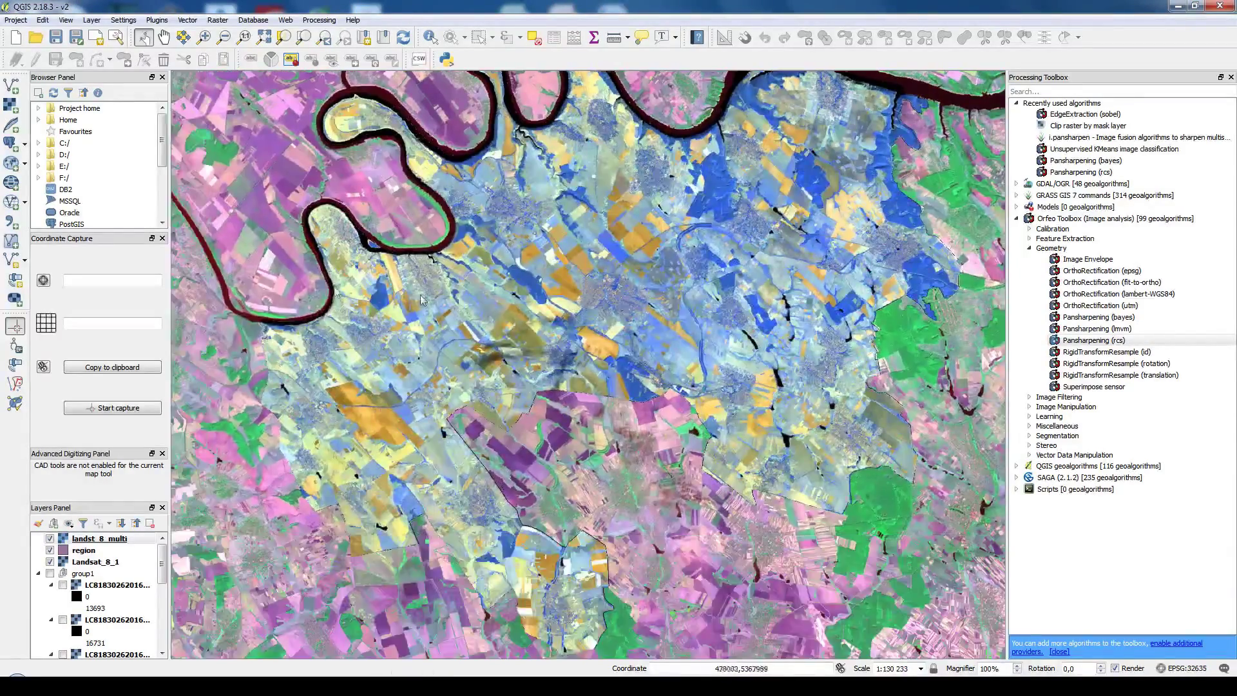
click(50, 563)
click(50, 550)
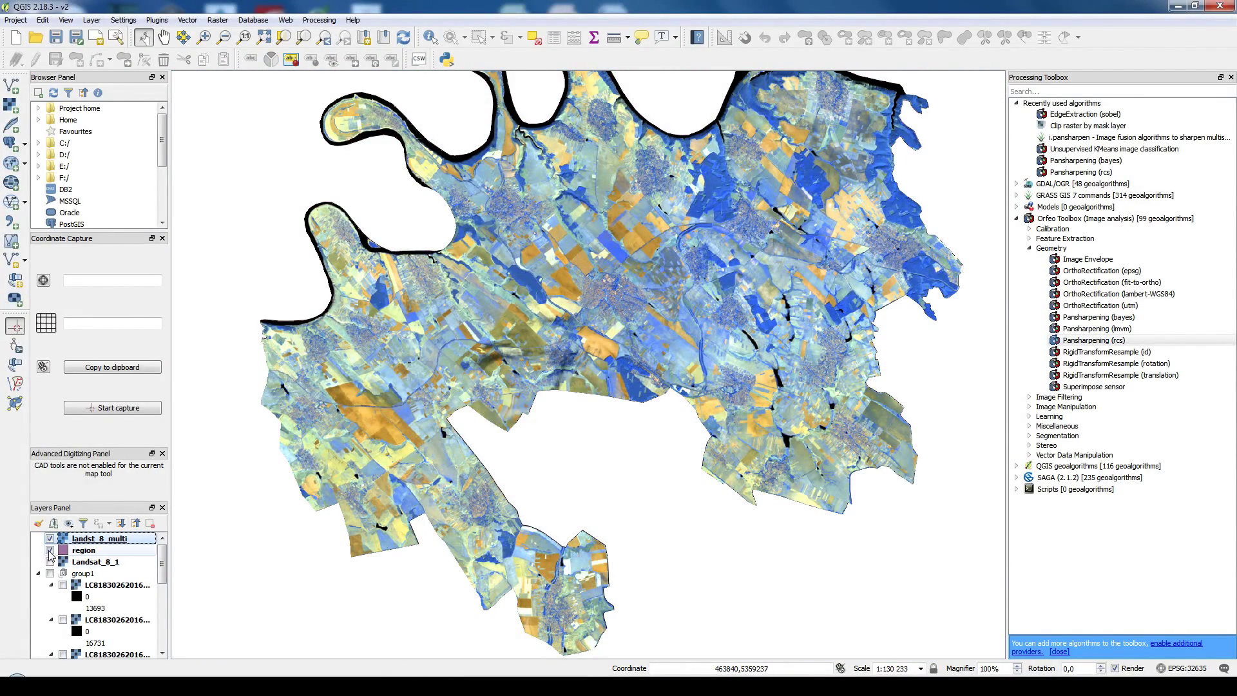
drag(672, 190, 675, 254)
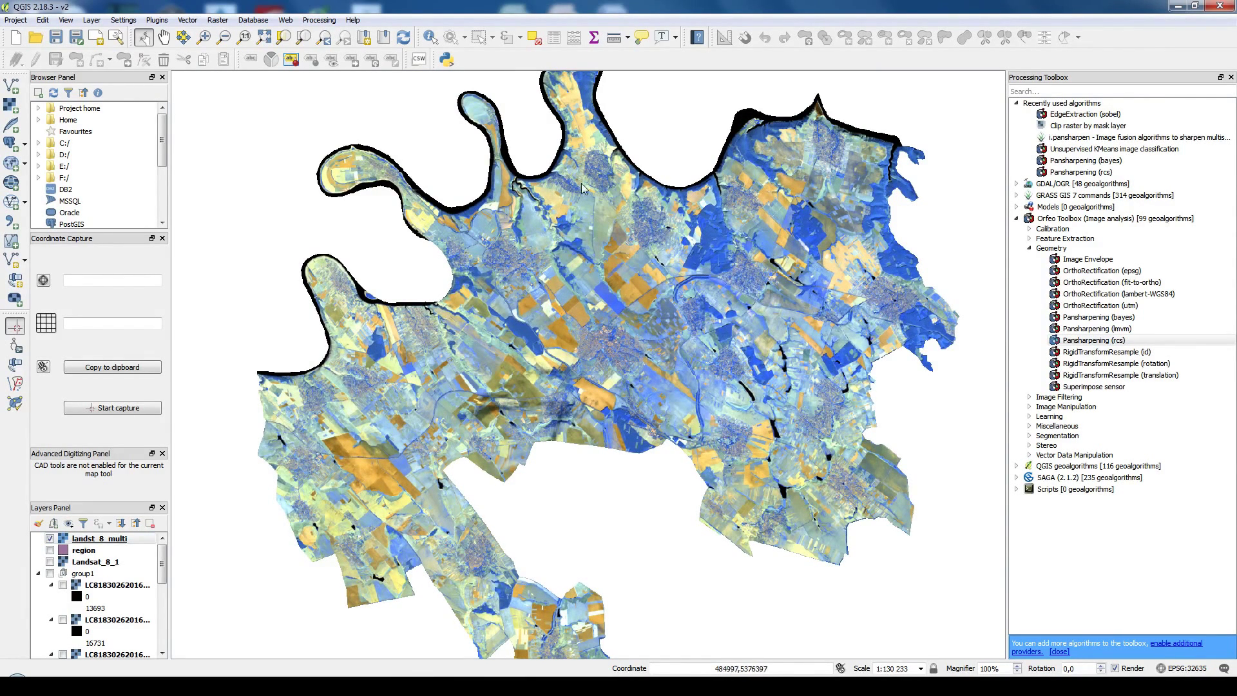
drag(850, 301, 810, 333)
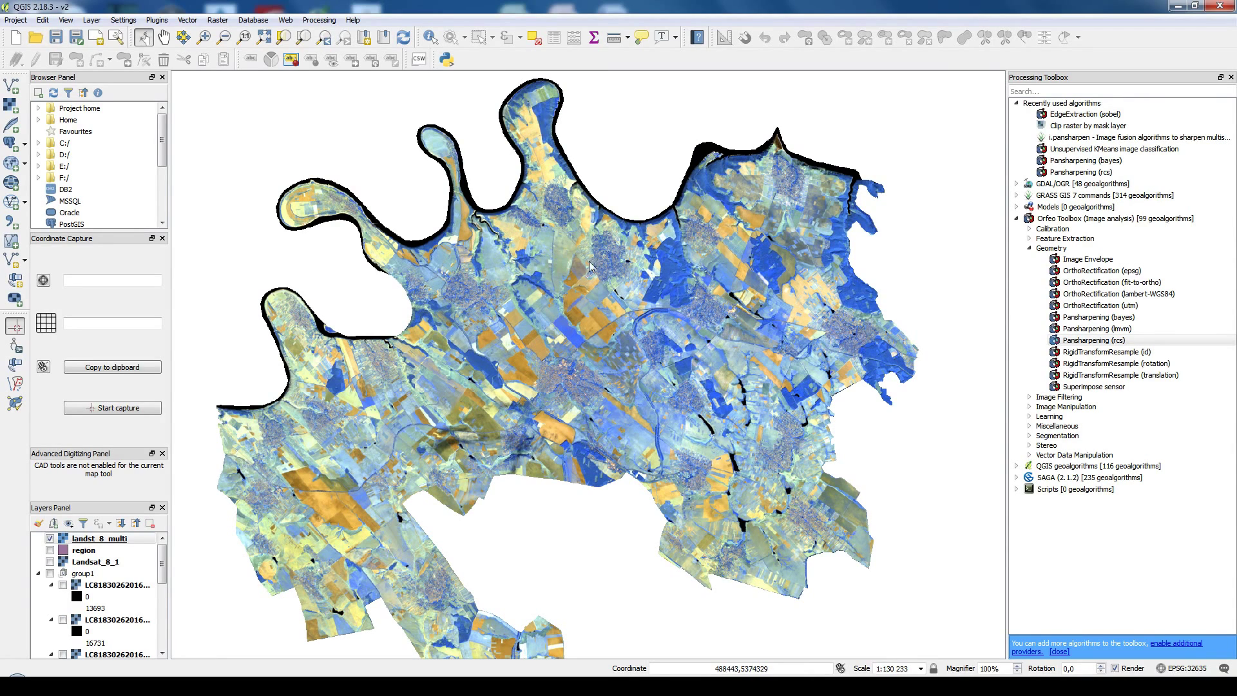
Step: In the style of landst_8_multi, assign band 4 to red, band 3 to green and band 2 to blue
right_click(104, 541)
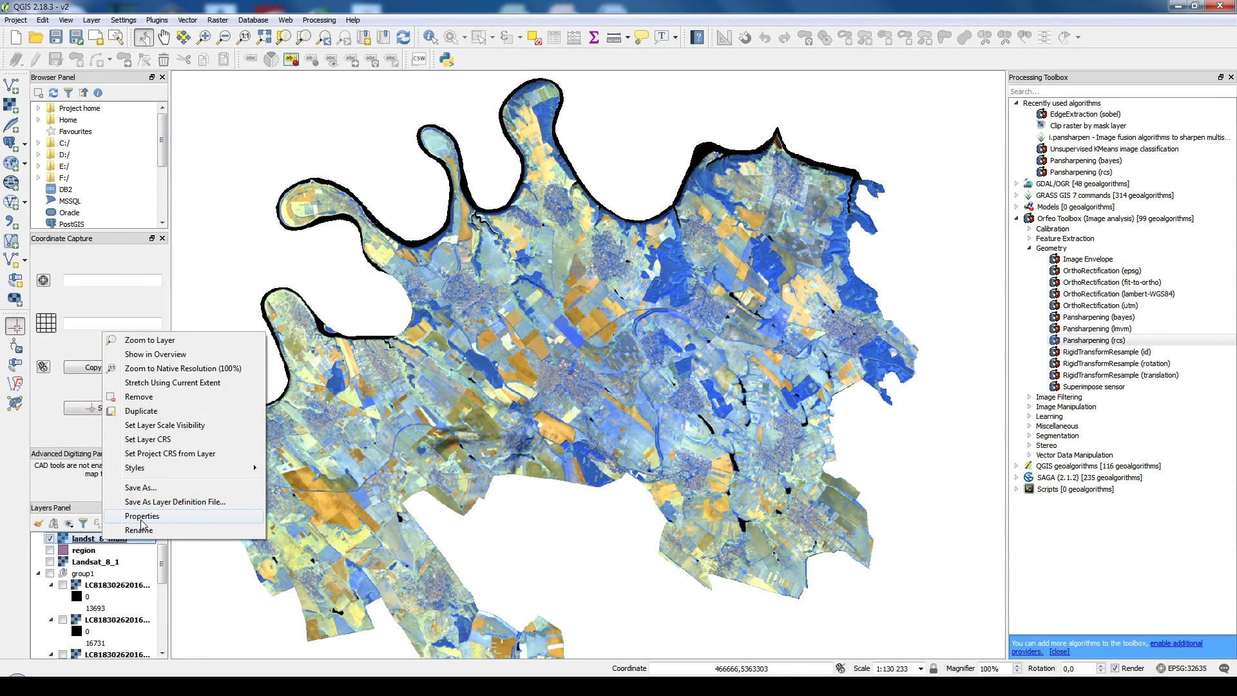
click(140, 516)
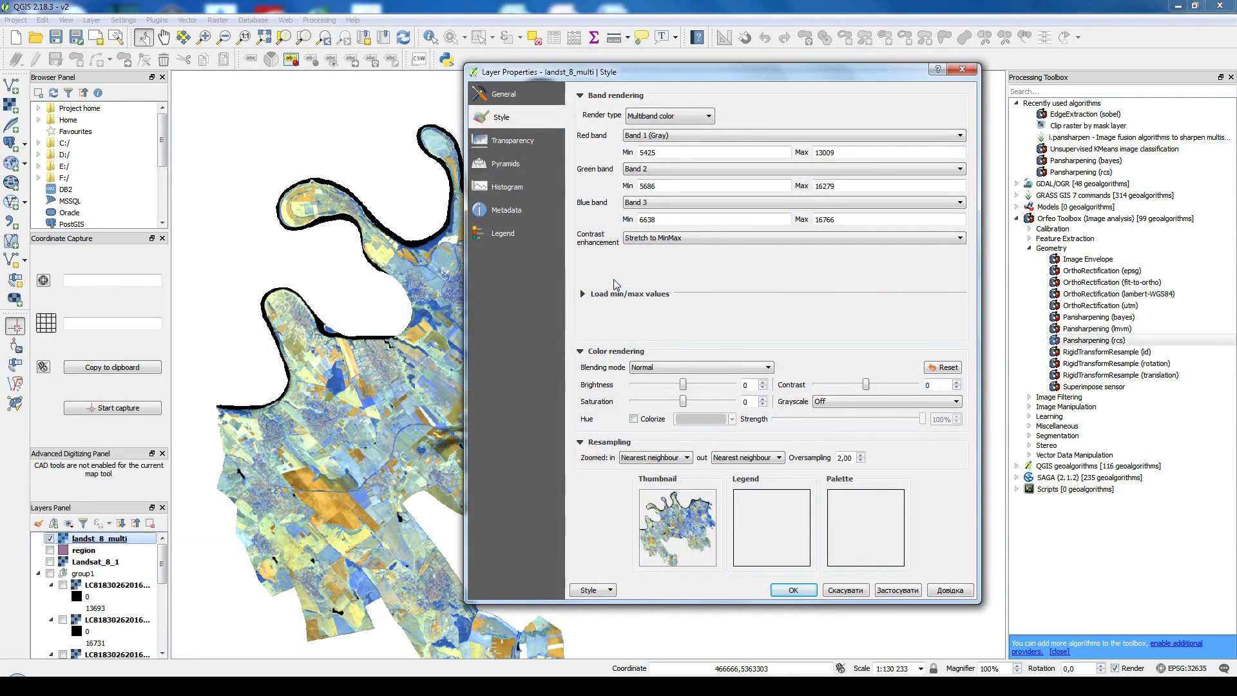
click(656, 138)
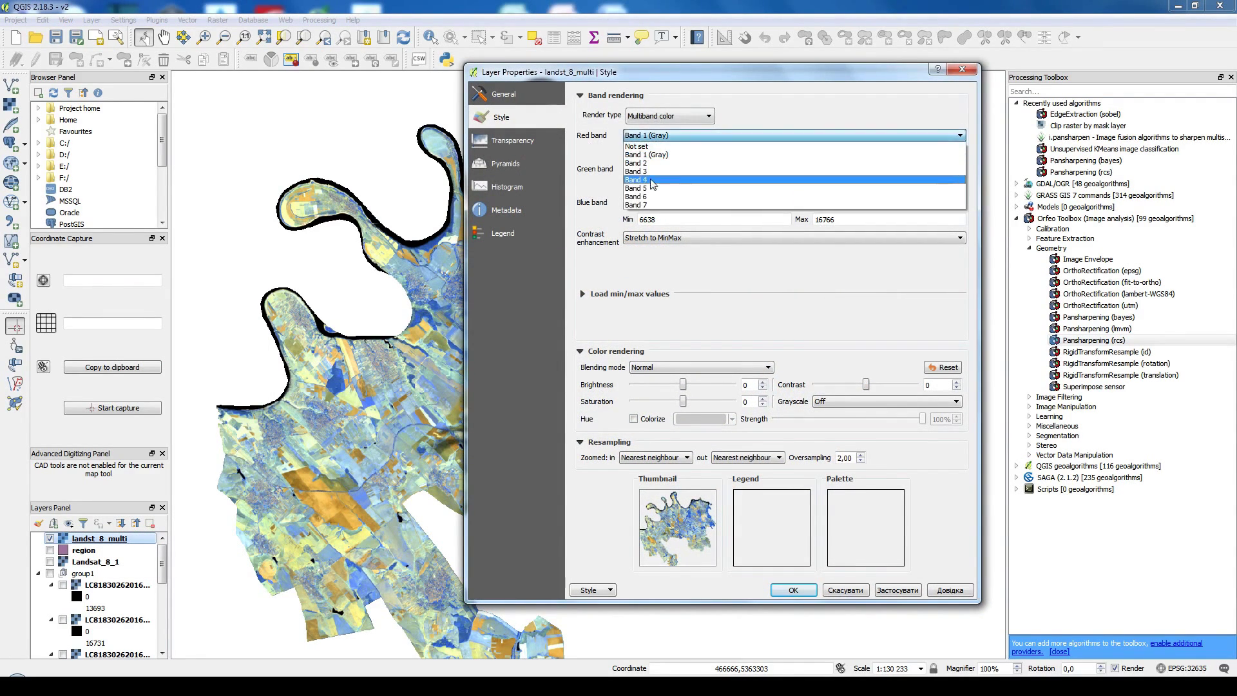
click(644, 180)
click(651, 169)
click(649, 205)
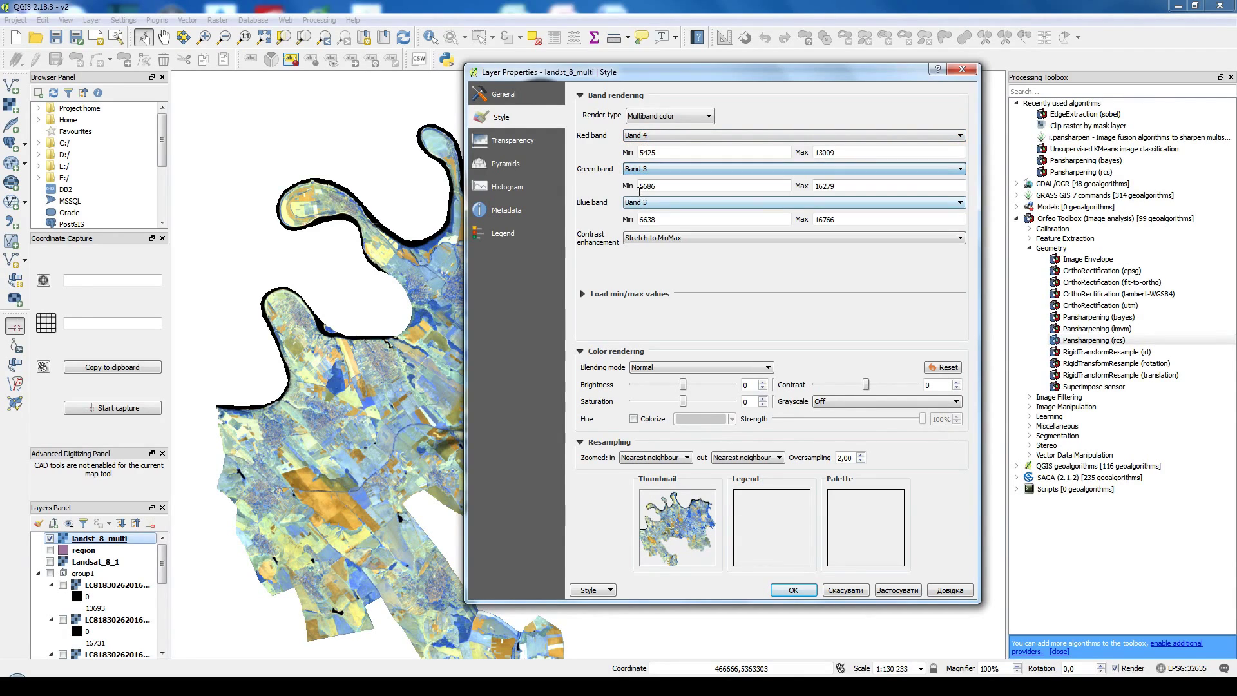
click(640, 203)
click(652, 231)
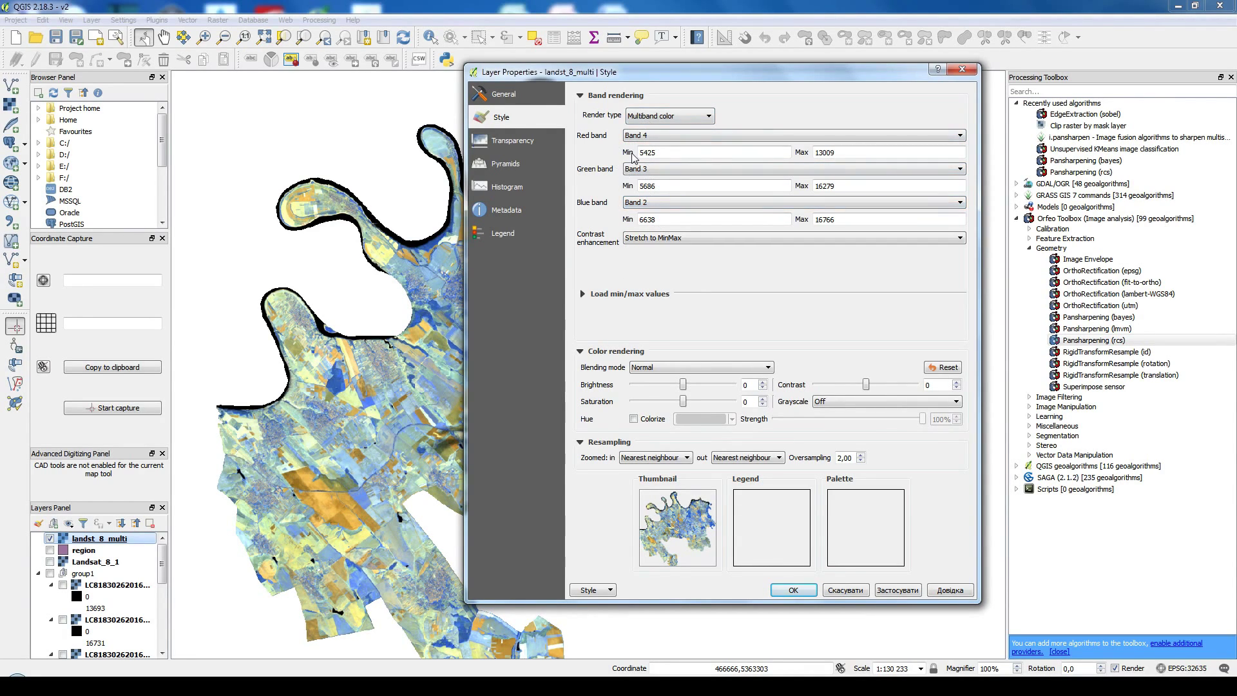
Step: Load min/max values using mean +/- standard deviation × 2.00 with the extent clipped to the canvas, and apply the style
click(633, 294)
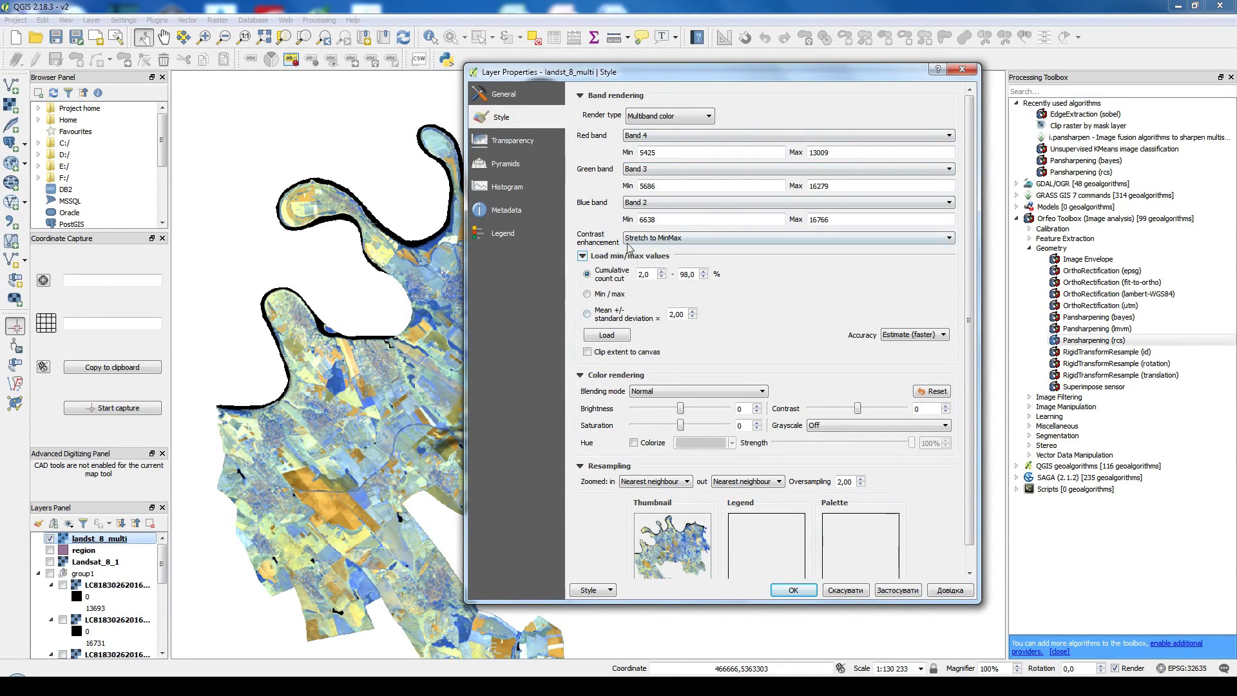
click(595, 315)
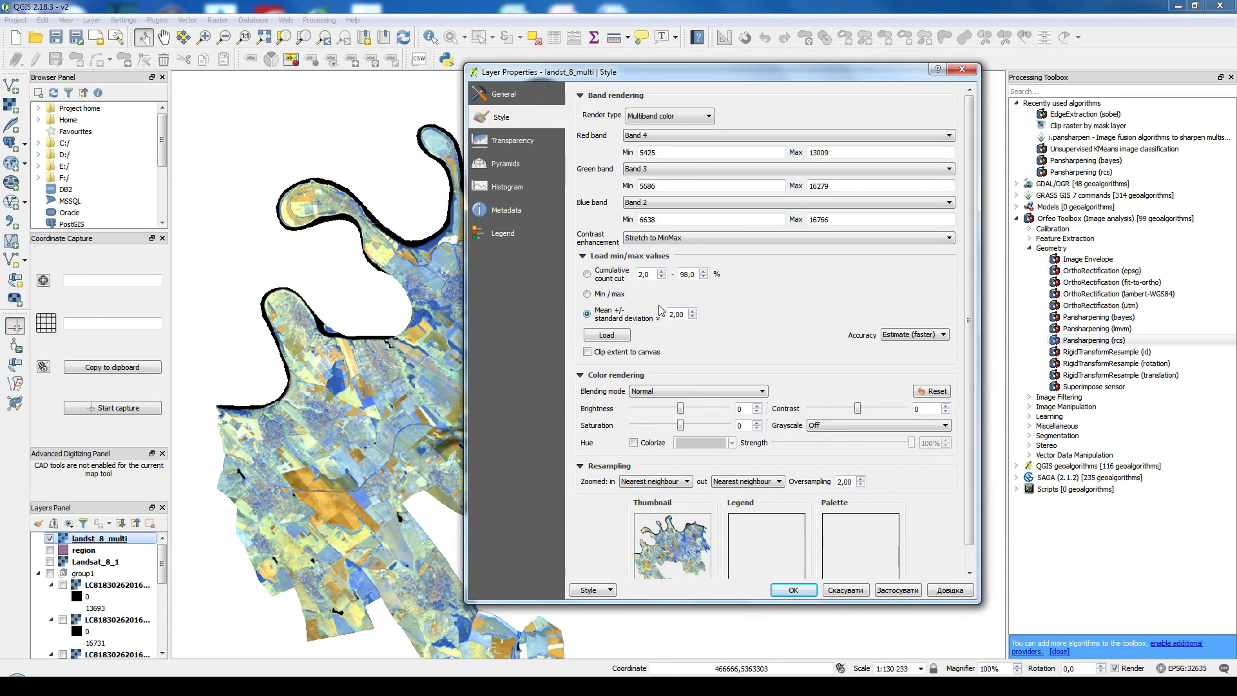
click(605, 353)
click(620, 336)
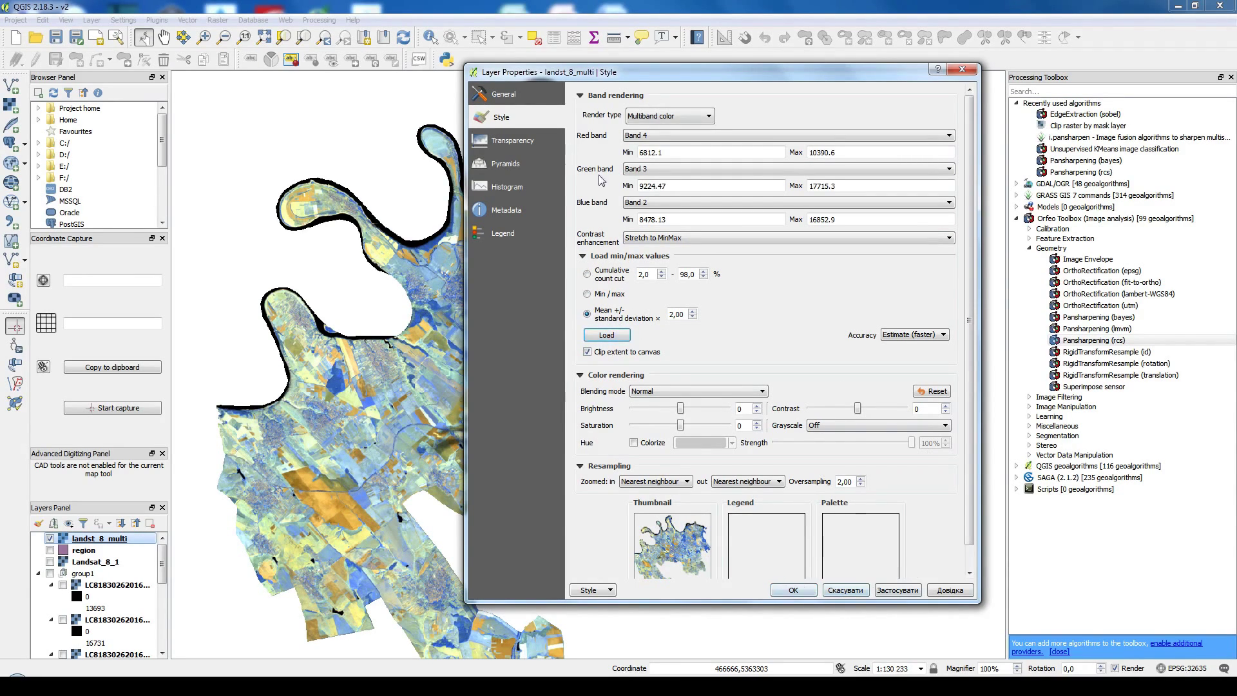
click(793, 590)
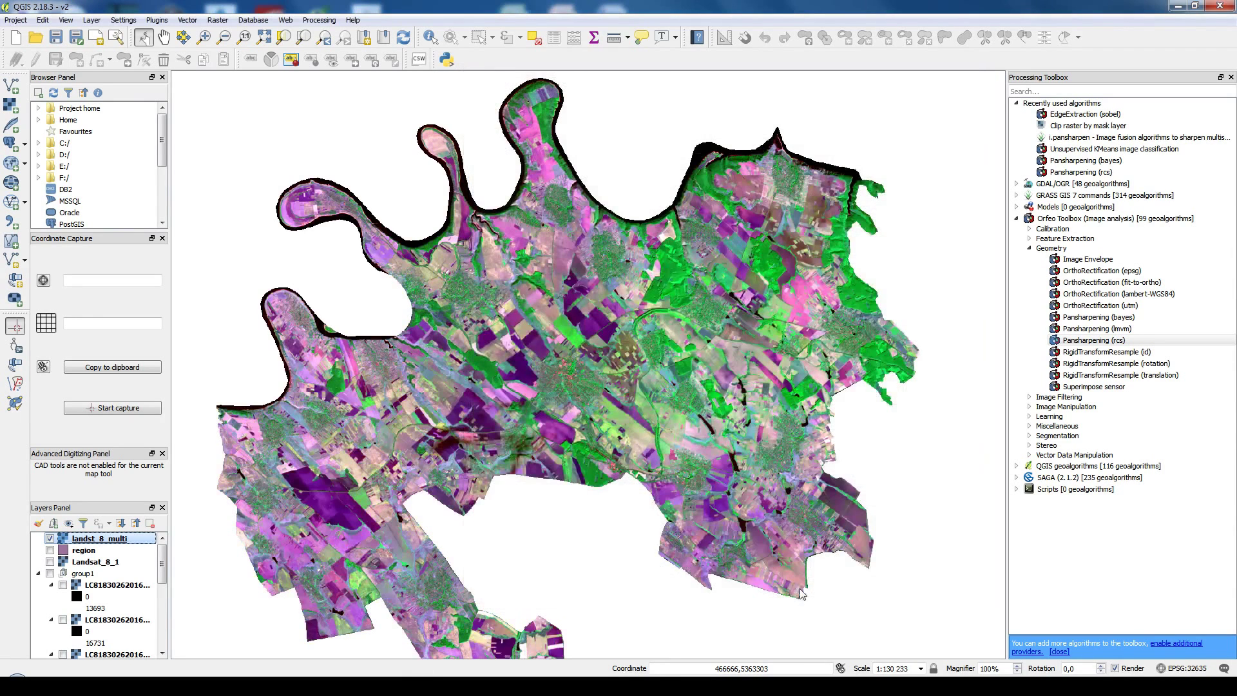
Step: Examine the restyled clipped raster across the whole region and up close at the level of individual pixels
drag(533, 380, 628, 313)
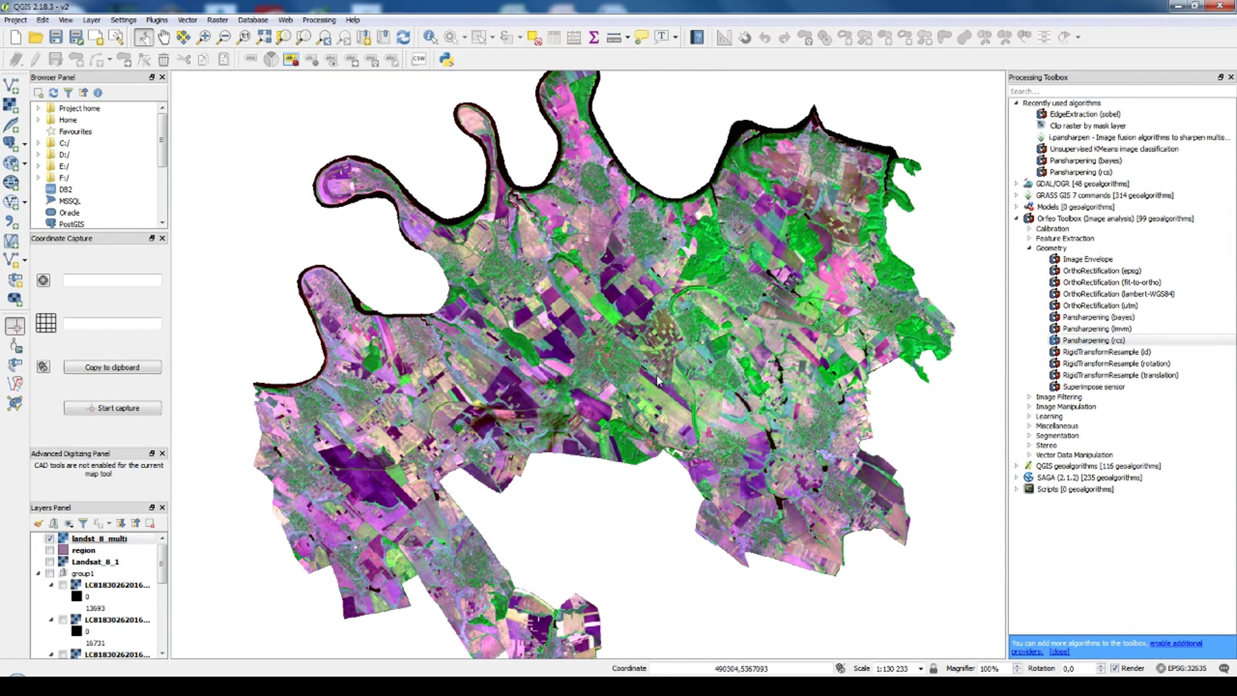
drag(657, 380, 667, 323)
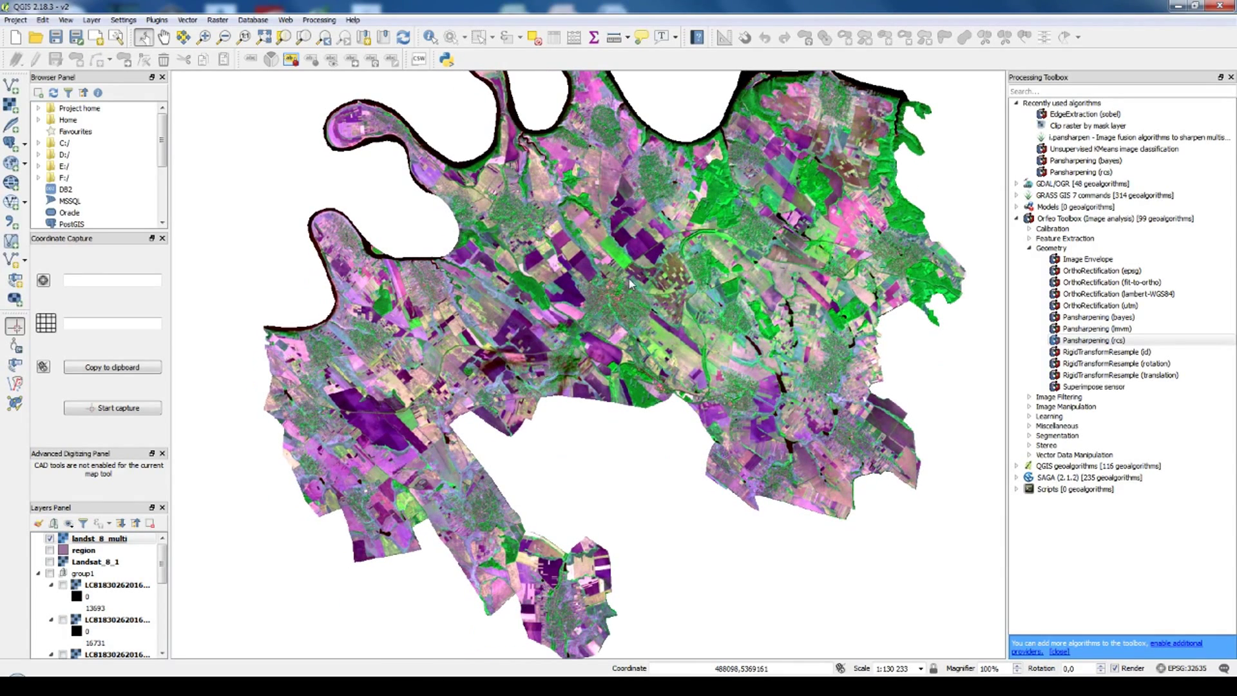
drag(702, 265, 713, 315)
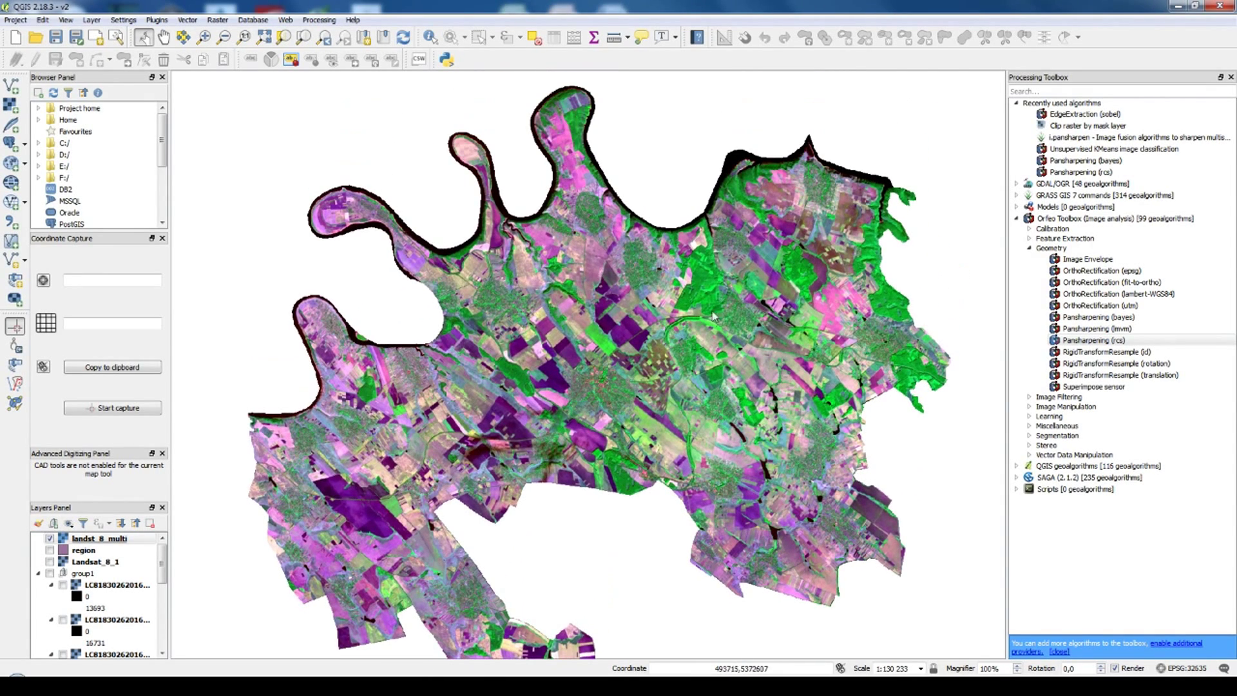
drag(546, 366, 531, 356)
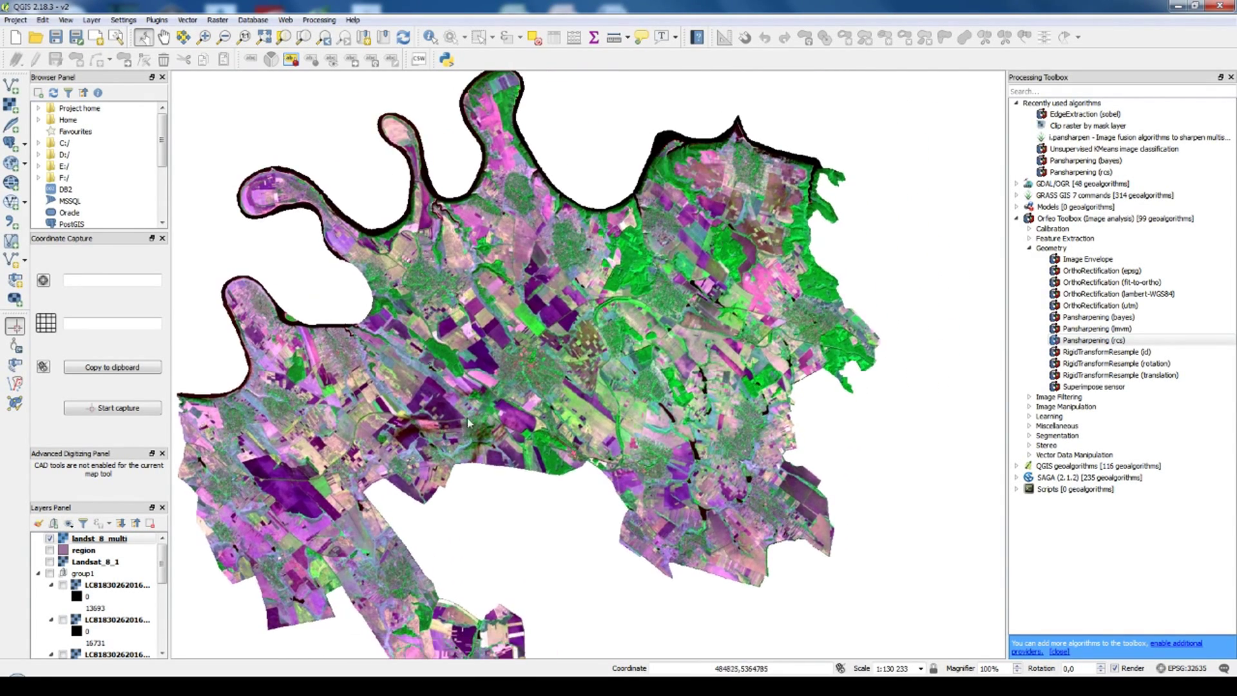
scroll(564, 385, up, 1)
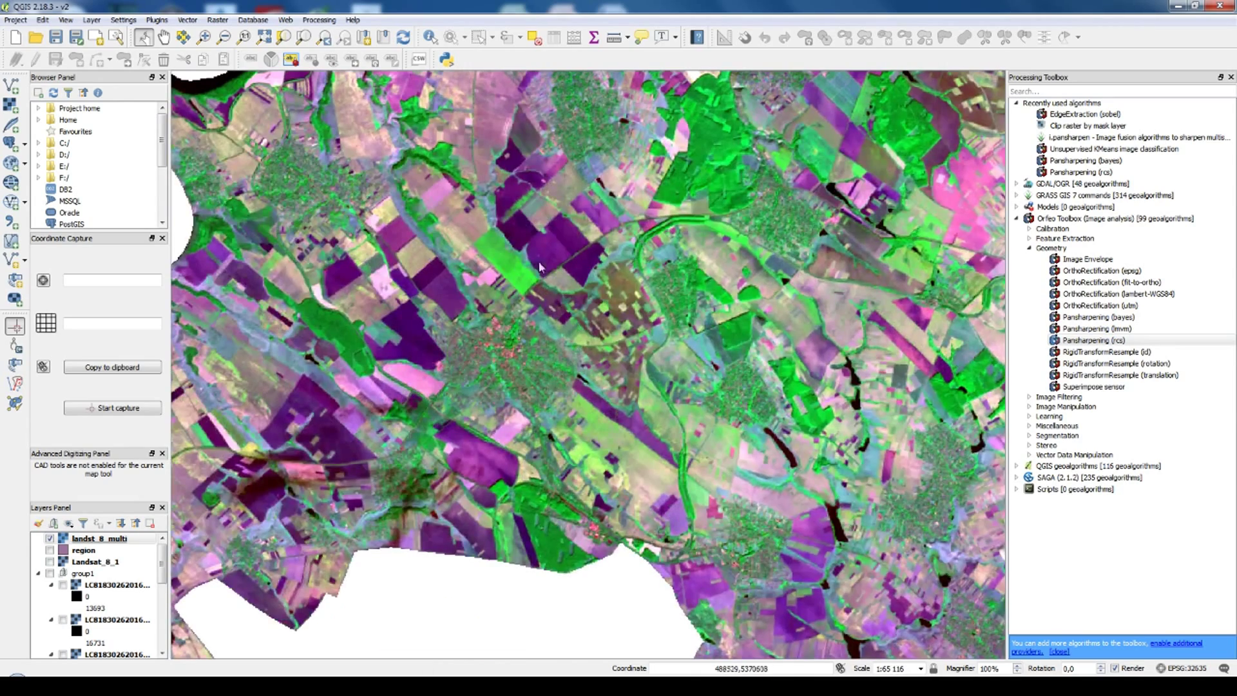
scroll(629, 332, up, 1)
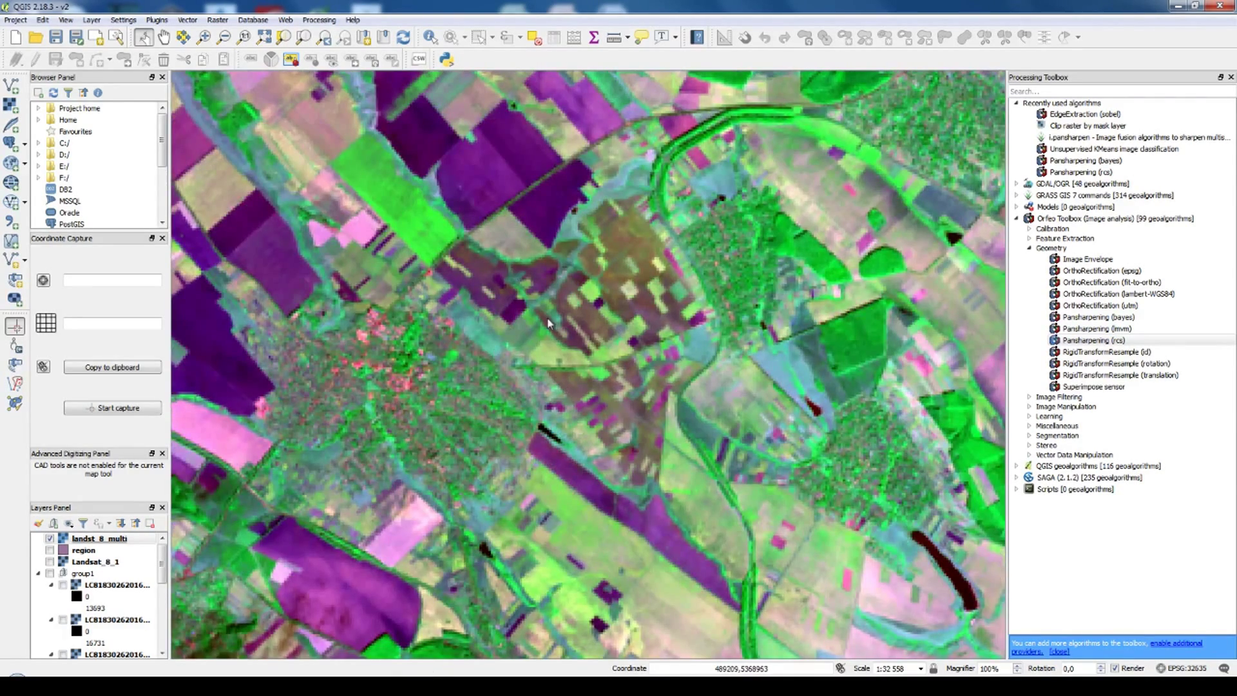
scroll(536, 303, up, 1)
scroll(538, 303, up, 1)
scroll(539, 304, up, 3)
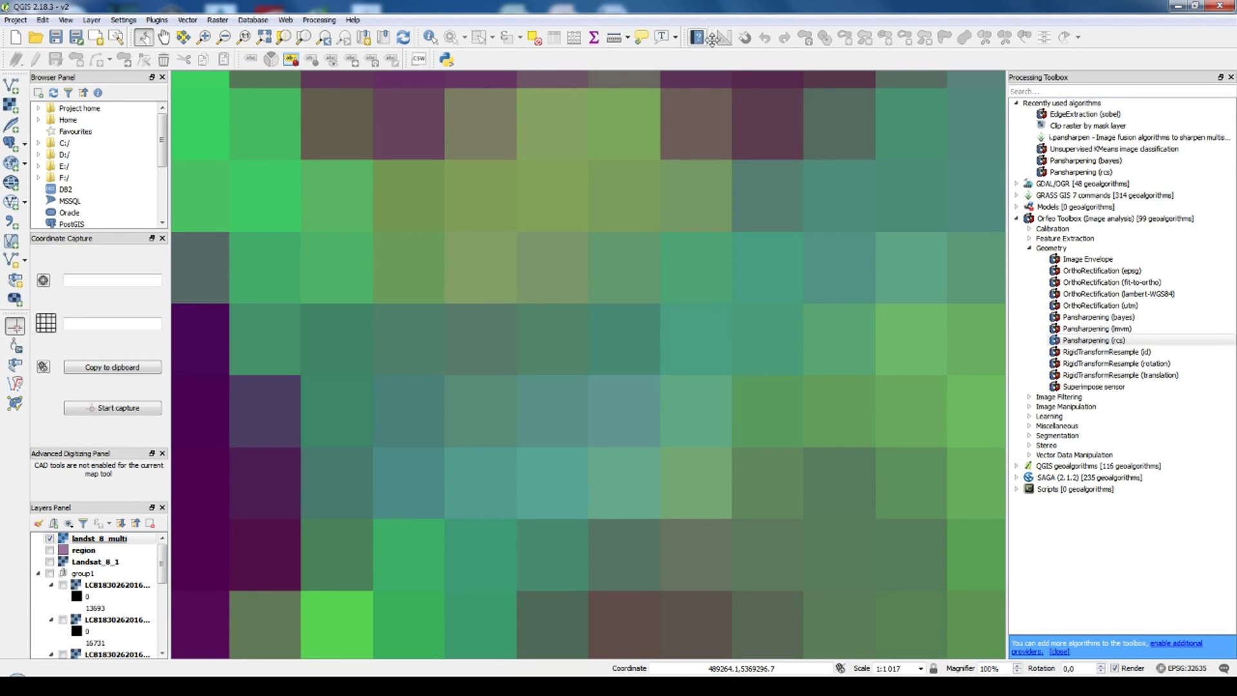
Step: Measure the width of one landst_8_multi pixel in meters, and close the measurement
click(622, 40)
click(645, 57)
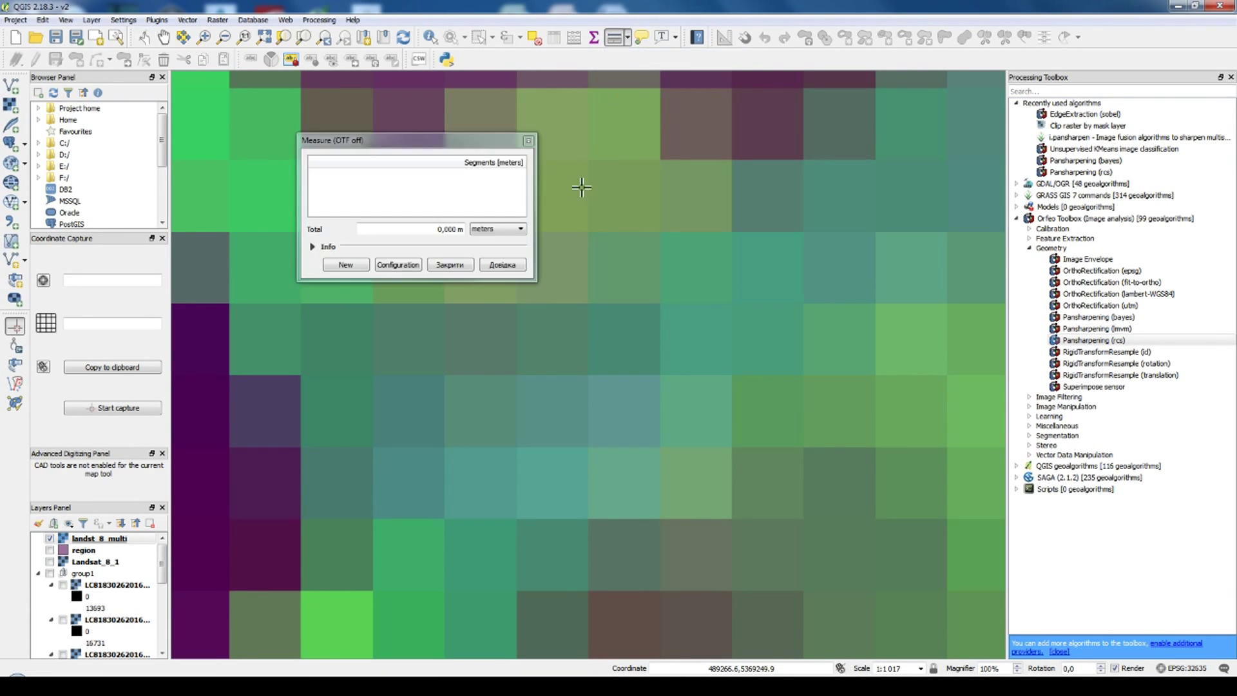
scroll(606, 318, up, 2)
click(554, 300)
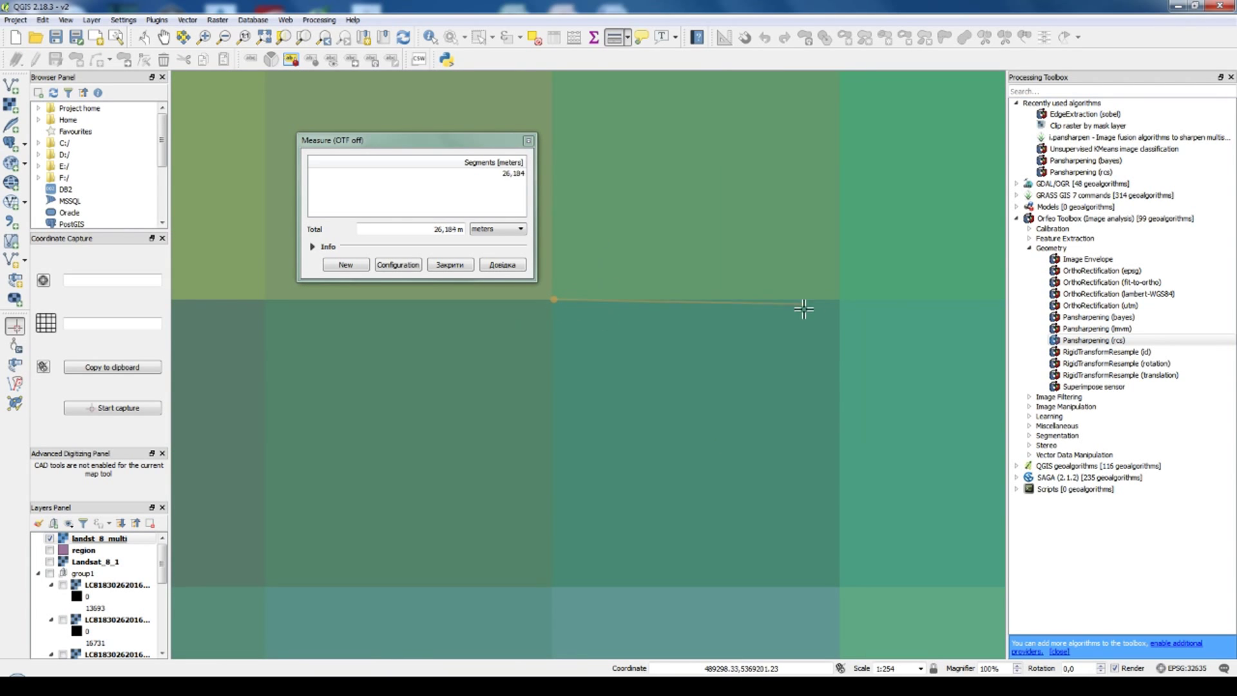
click(838, 301)
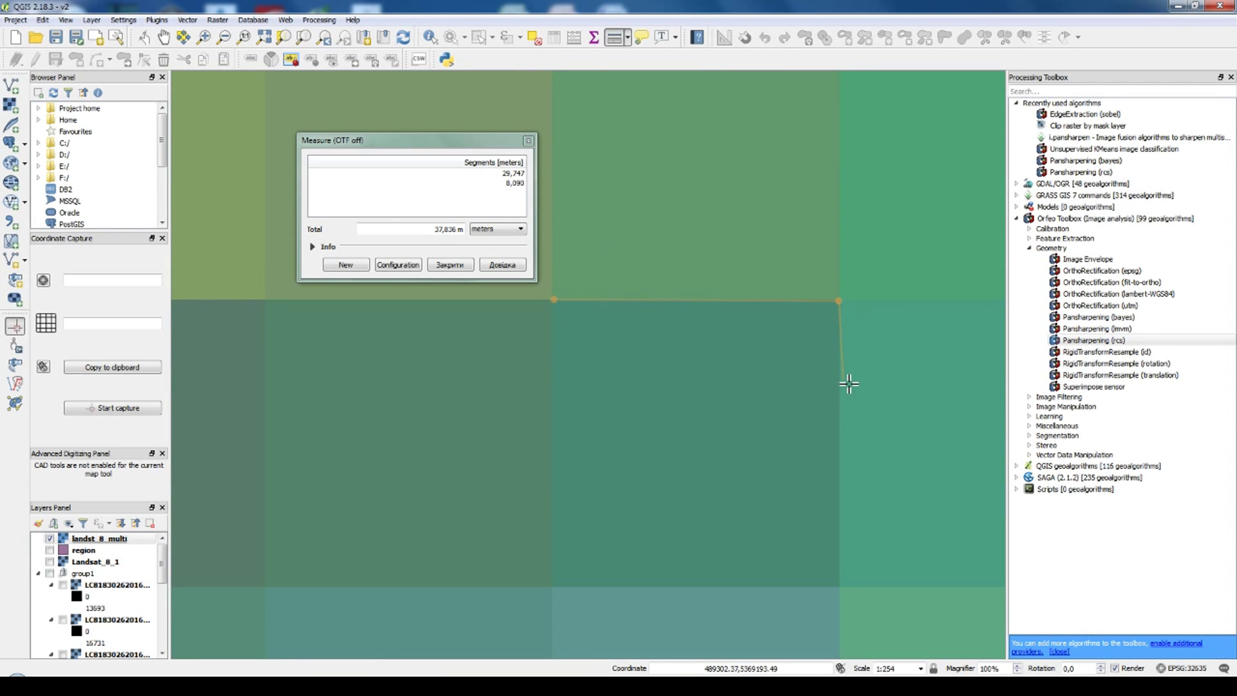
click(510, 175)
click(469, 266)
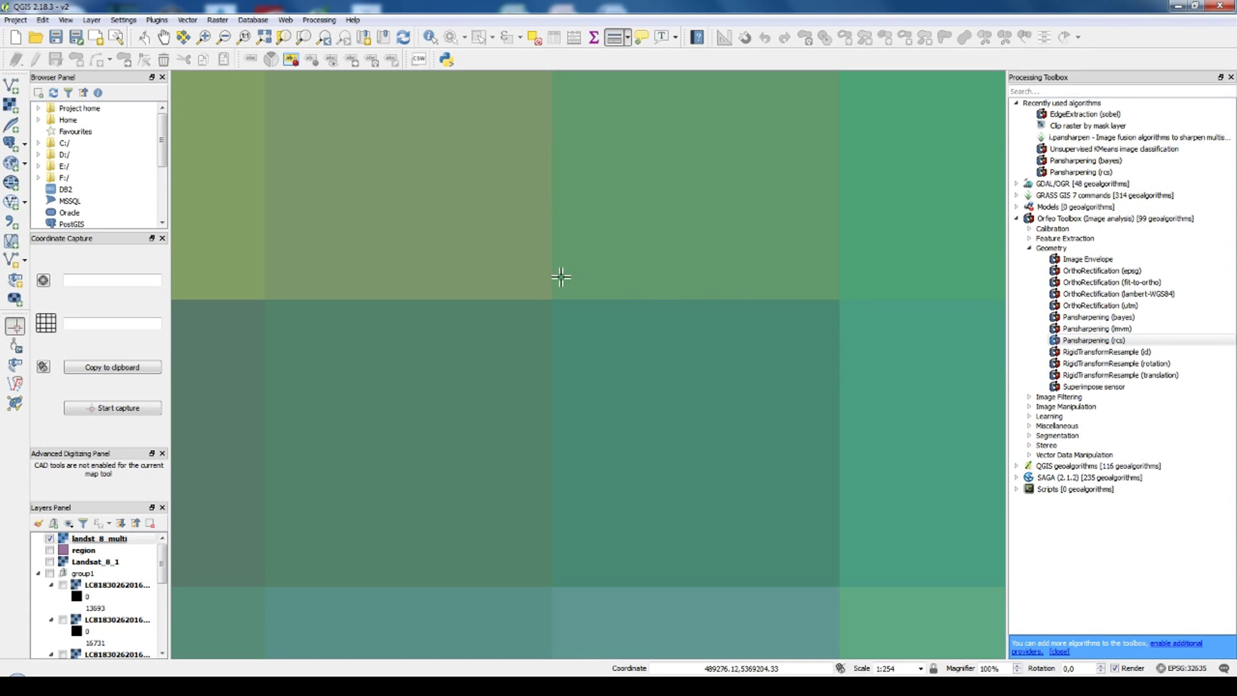
click(11, 105)
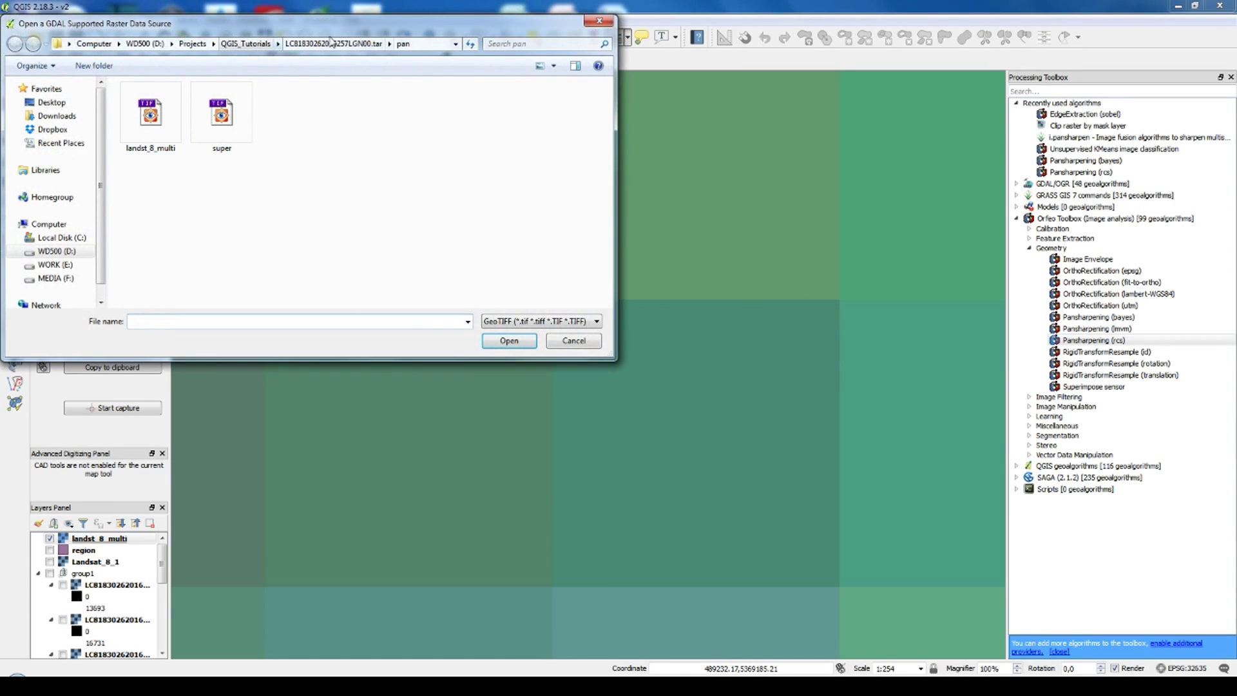
click(332, 43)
click(282, 221)
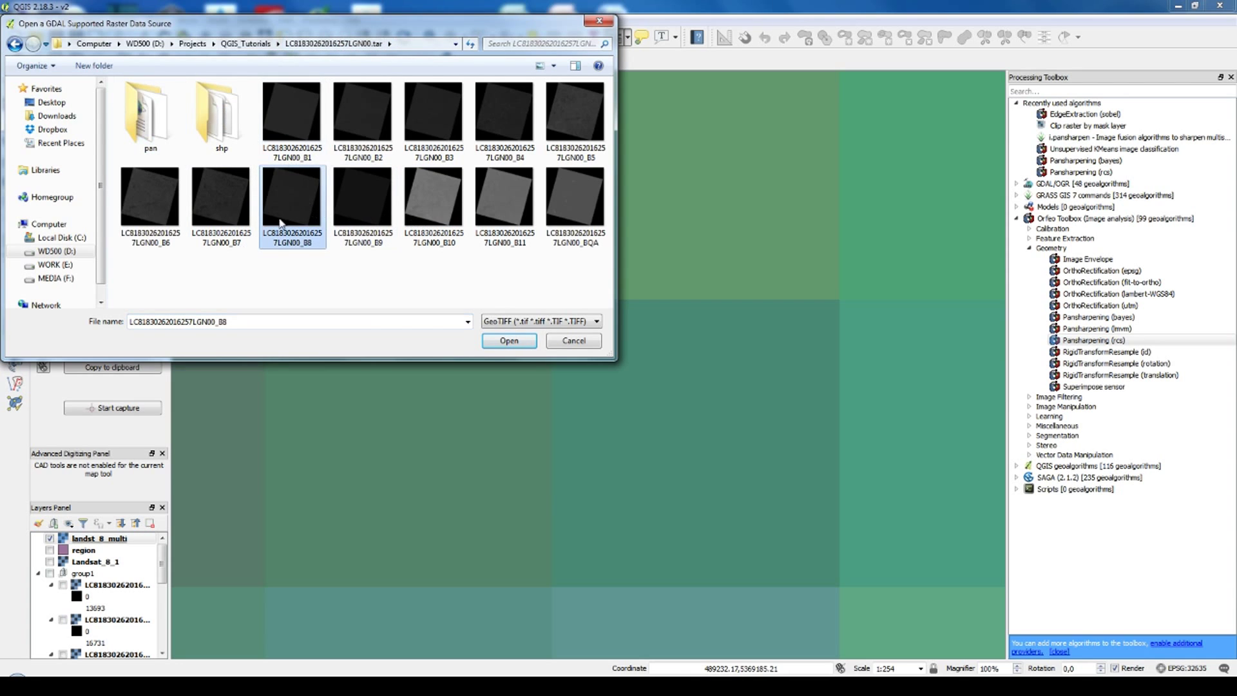
click(509, 343)
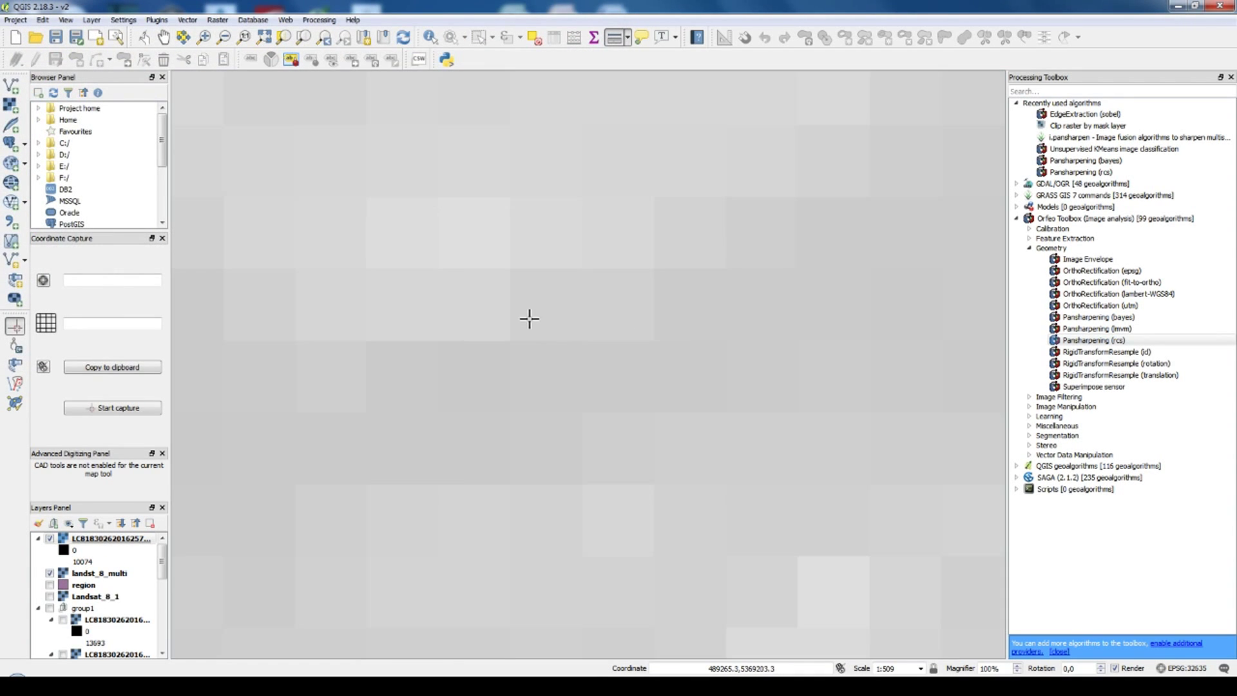
Step: Inspect the panchromatic band 8 image in detail and measure the width of one of its pixels in meters
scroll(625, 345, down, 5)
scroll(621, 342, down, 4)
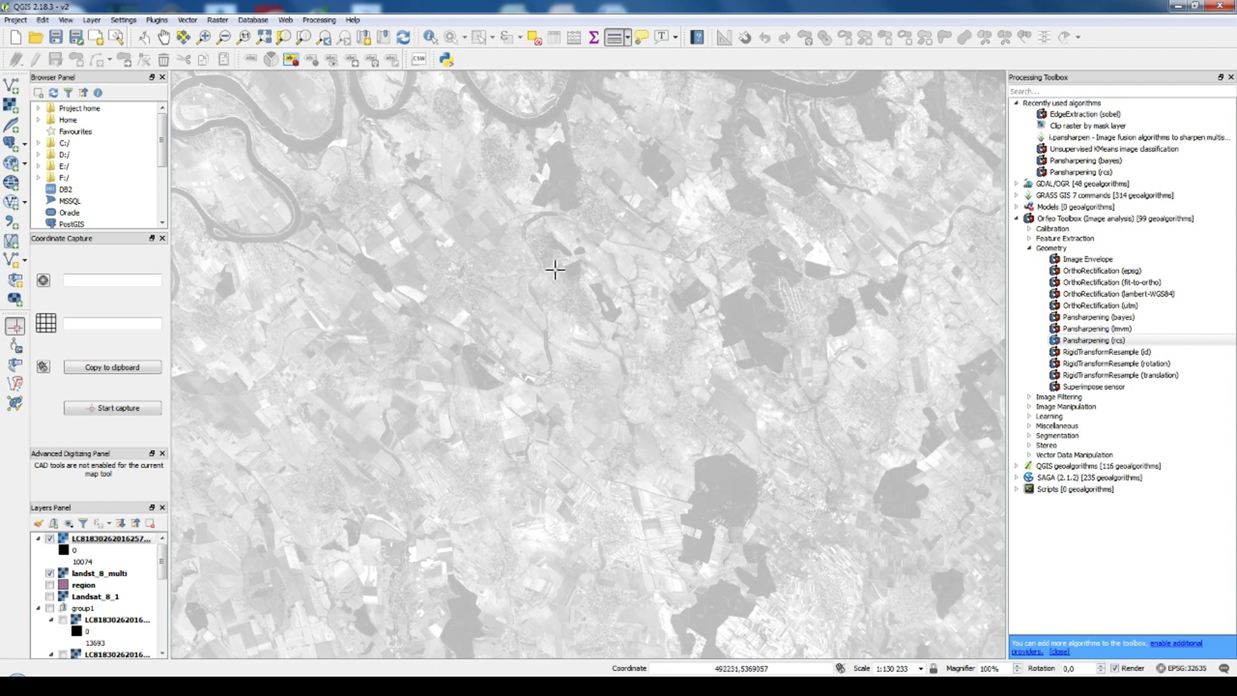
drag(481, 278, 642, 396)
scroll(670, 368, up, 1)
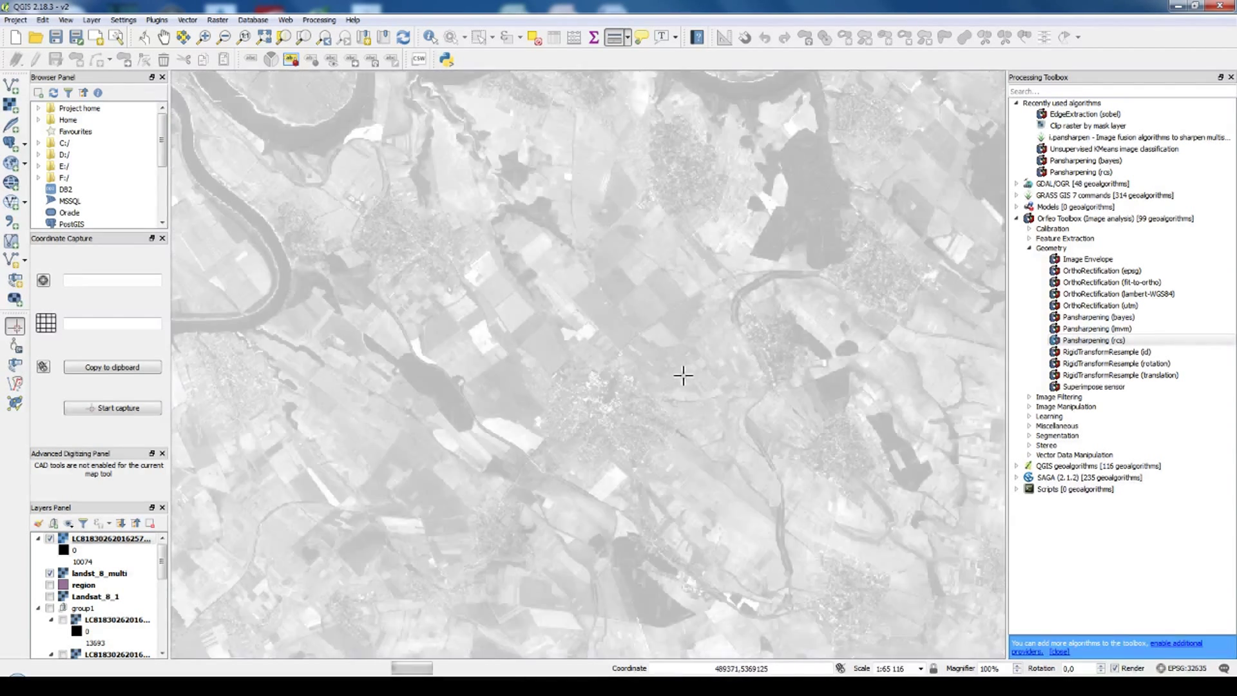
scroll(635, 411, up, 2)
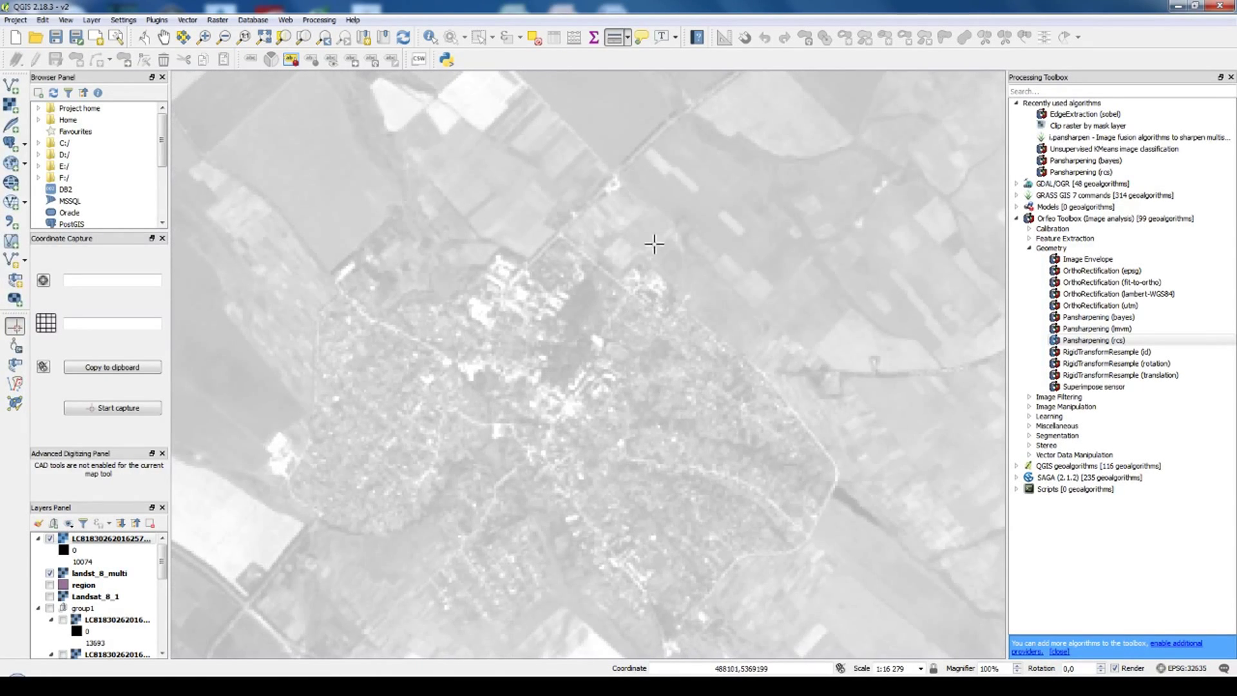
scroll(638, 270, up, 2)
scroll(600, 322, up, 1)
scroll(578, 347, up, 3)
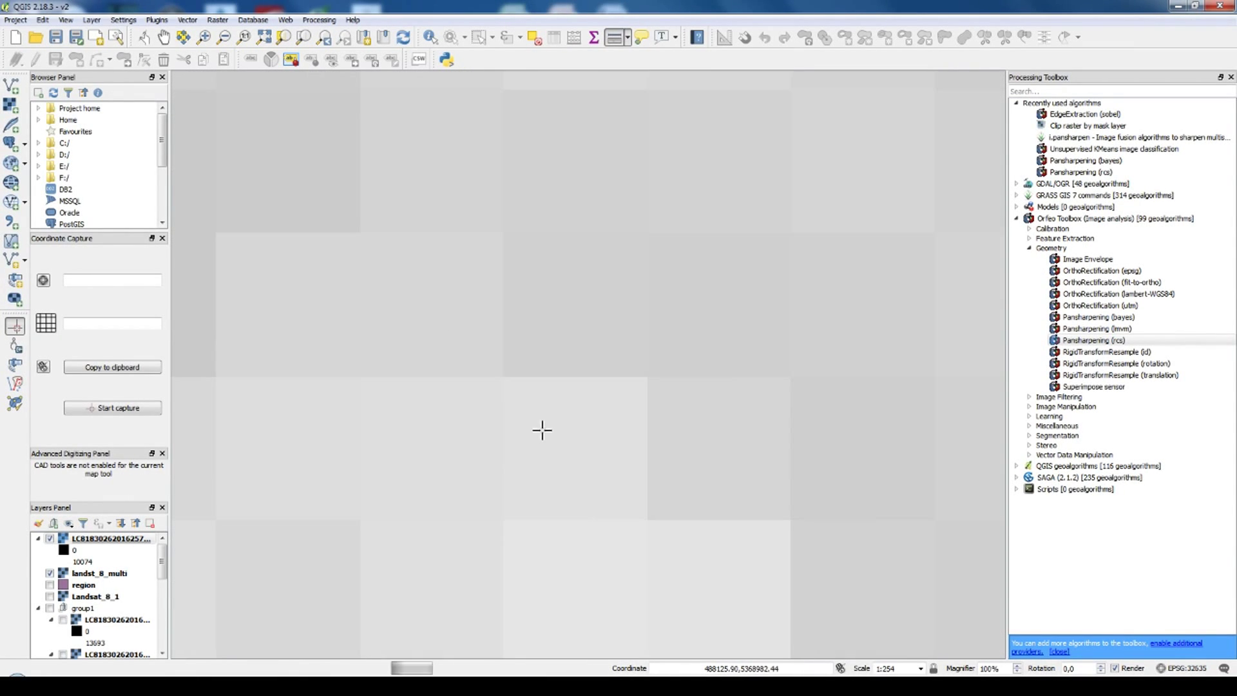
click(502, 379)
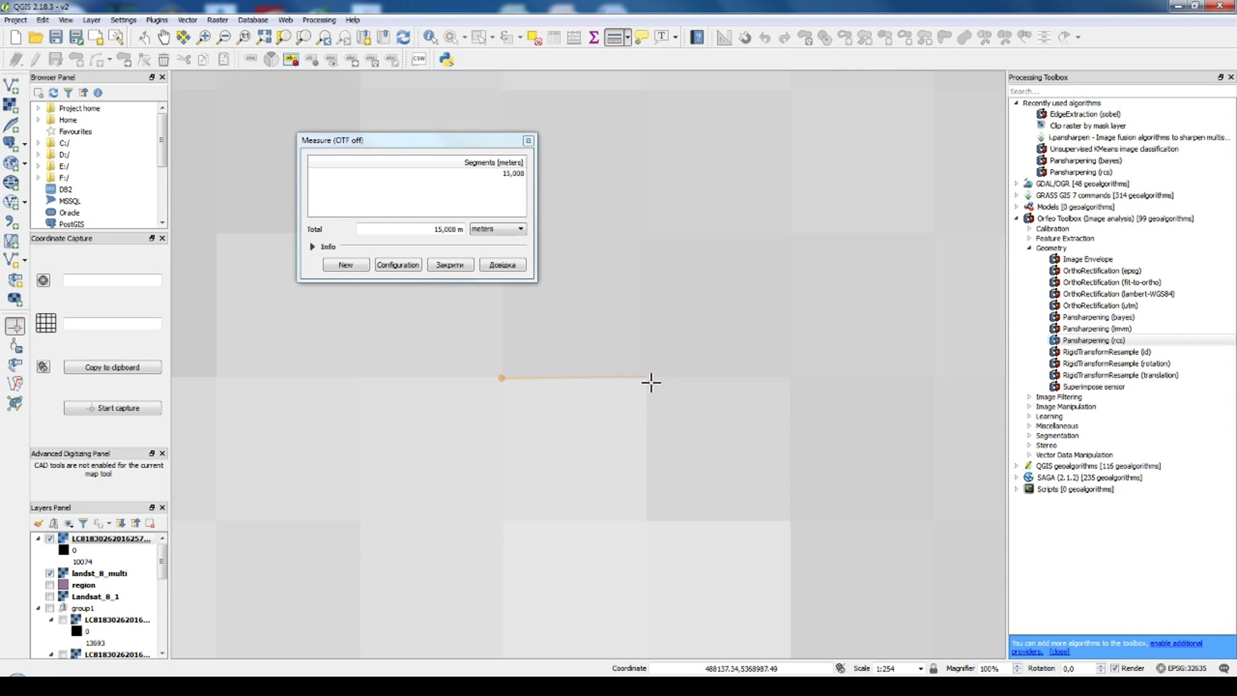
right_click(645, 377)
click(345, 265)
click(450, 265)
Step: Compare the panchromatic band 8 layer with landst_8_multi over the town by toggling its visibility, leaving band 8 shown
scroll(586, 290, down, 4)
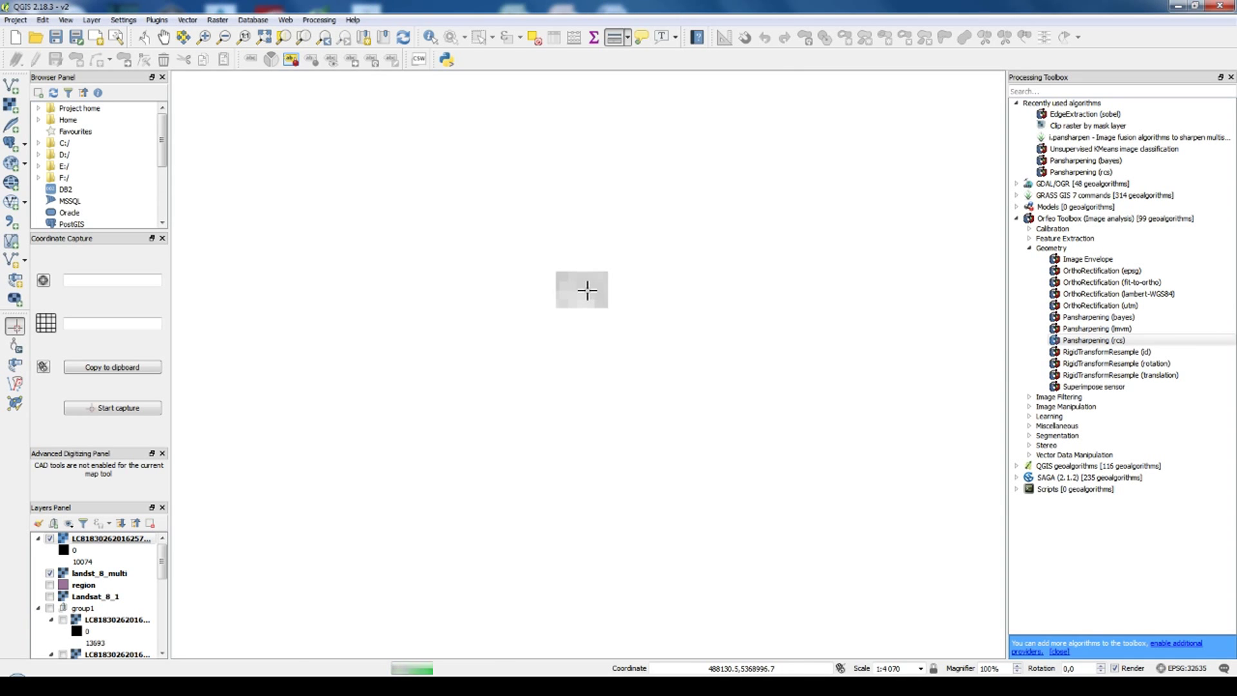
scroll(563, 315, down, 2)
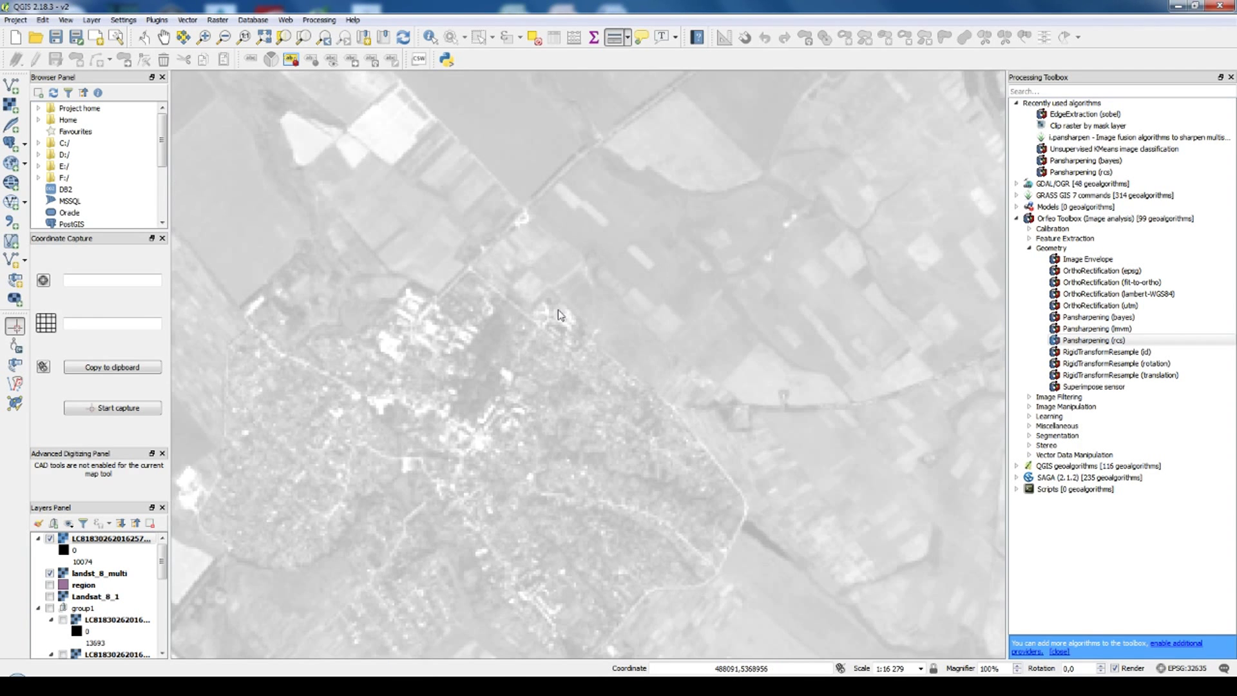
click(50, 538)
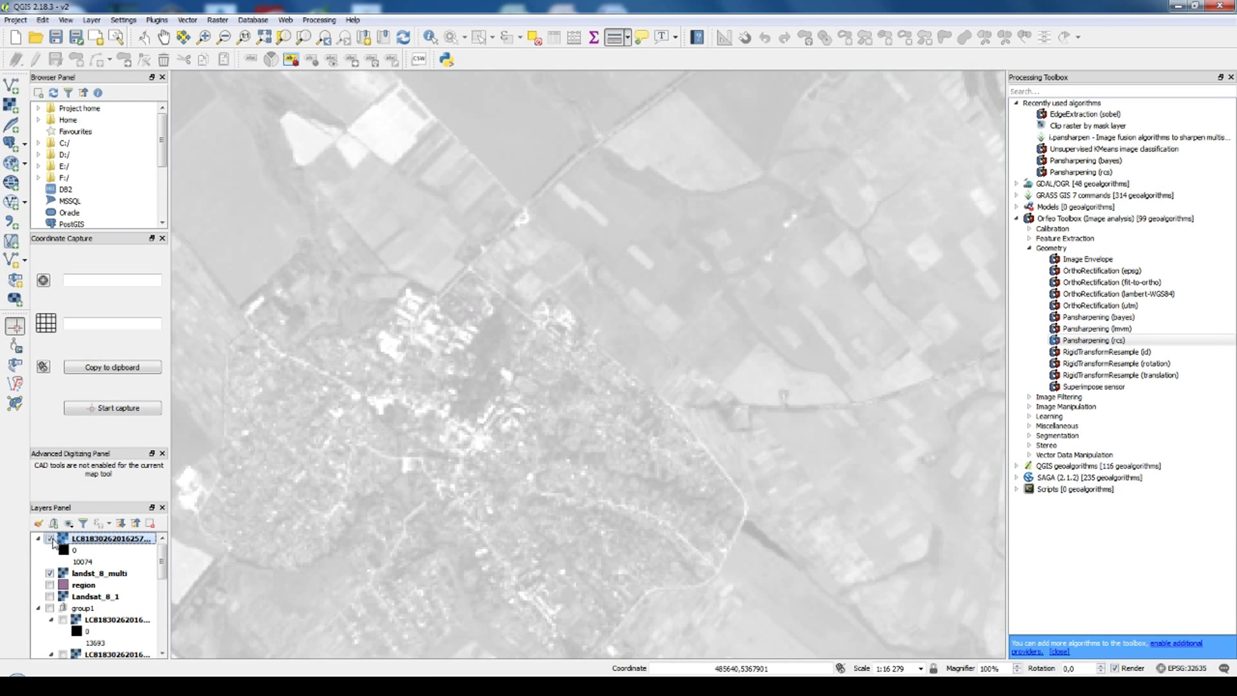
click(49, 539)
click(49, 539)
click(49, 539)
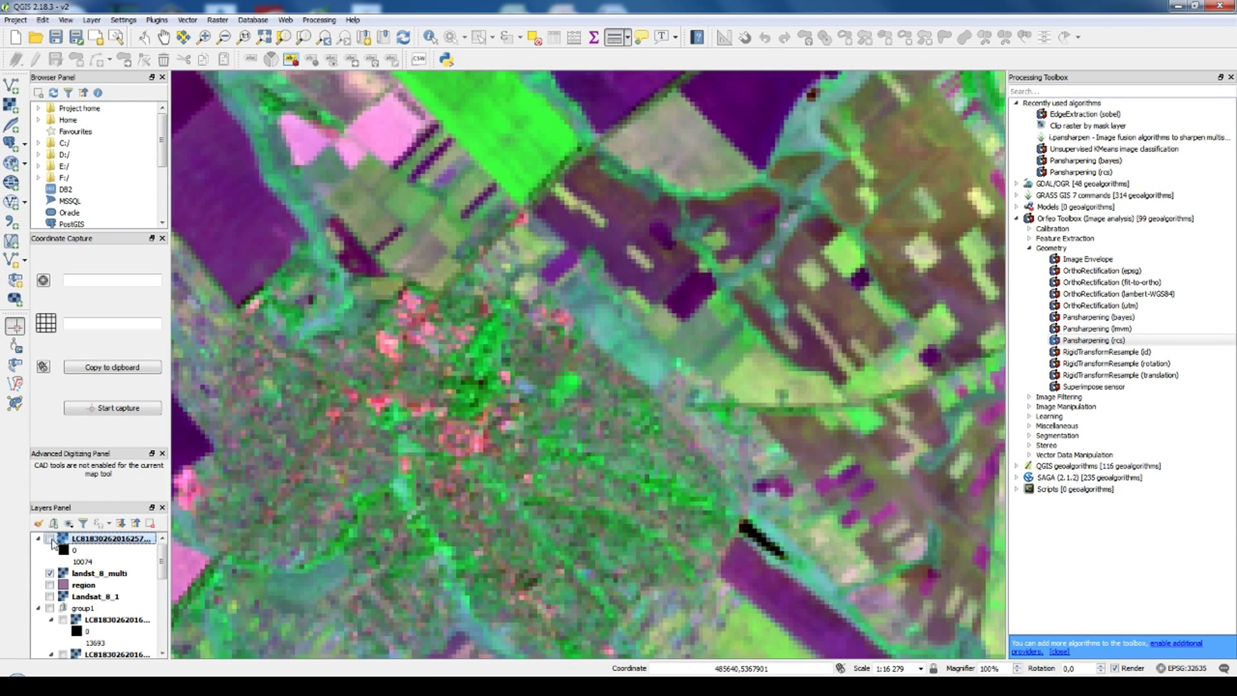
double_click(50, 540)
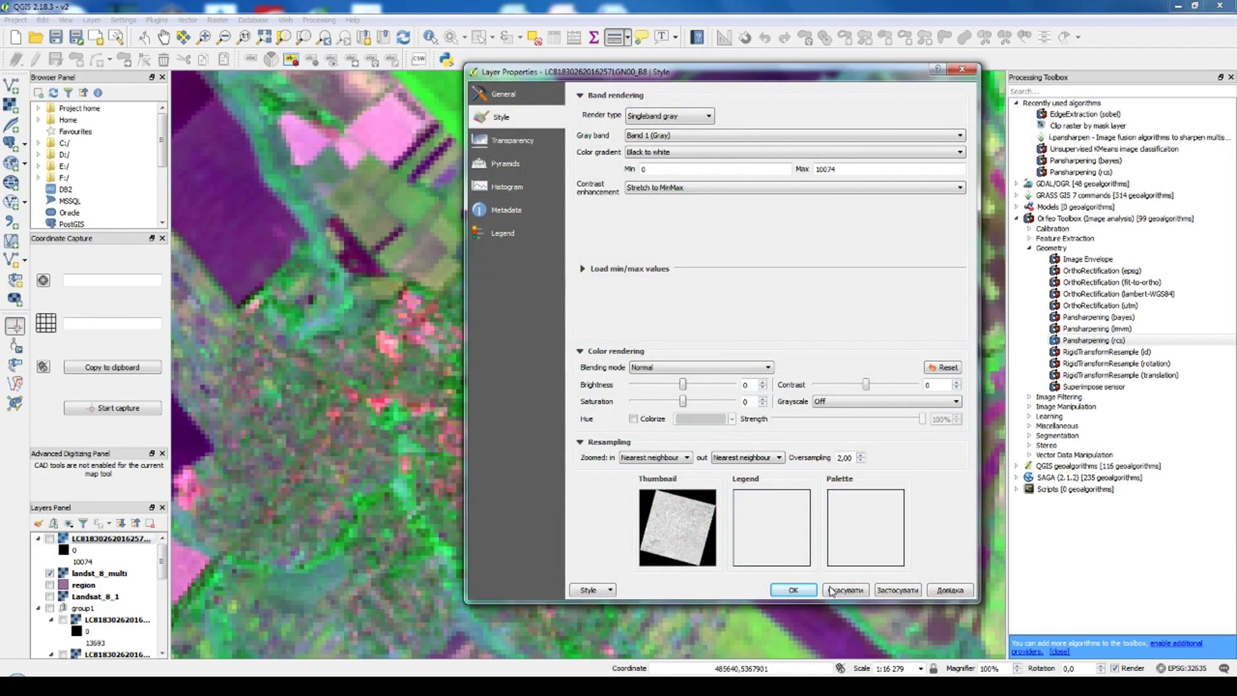
click(837, 589)
click(50, 539)
scroll(635, 355, down, 2)
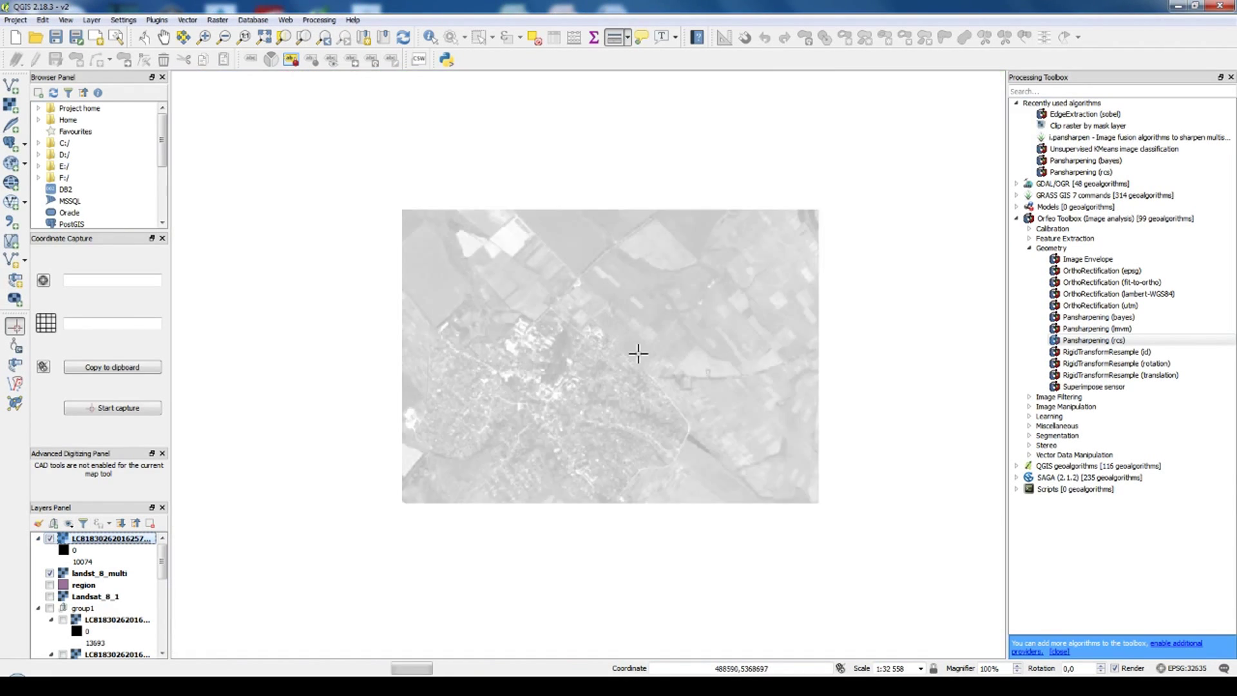
scroll(612, 350, down, 1)
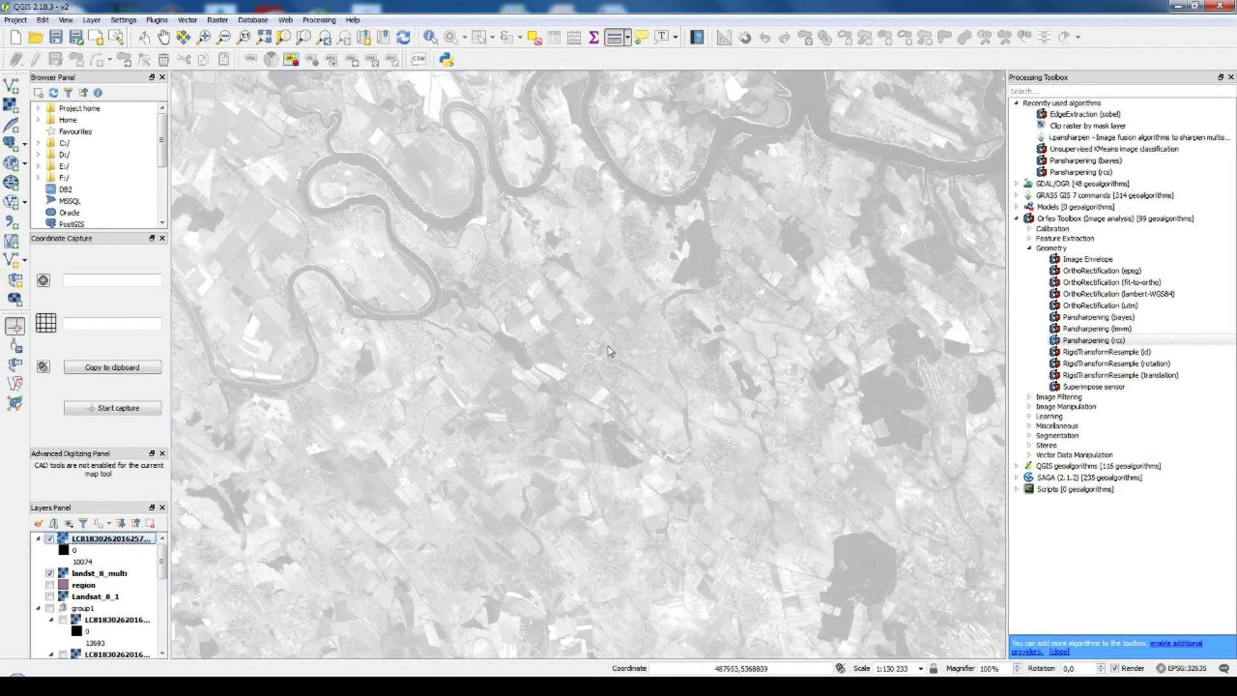
Step: Compare the extent of the full panchromatic band 8 image with the clipped landst_8_multi layer by toggling band 8's visibility
drag(586, 295, 636, 395)
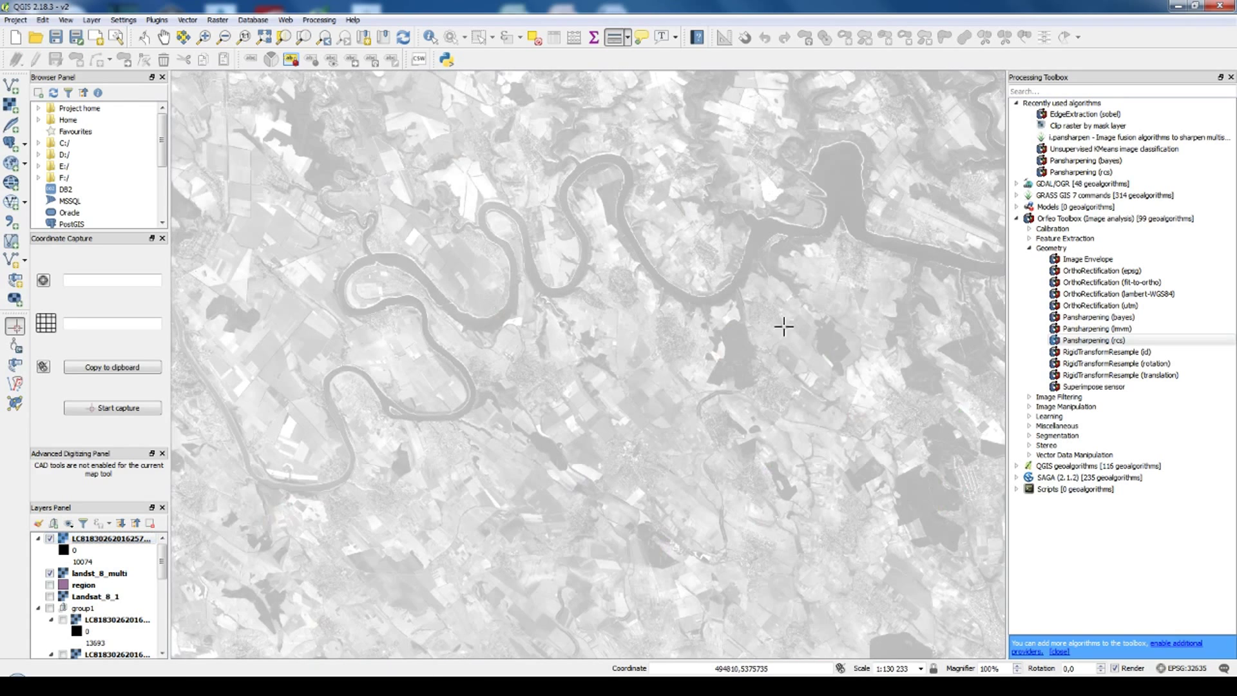
click(51, 539)
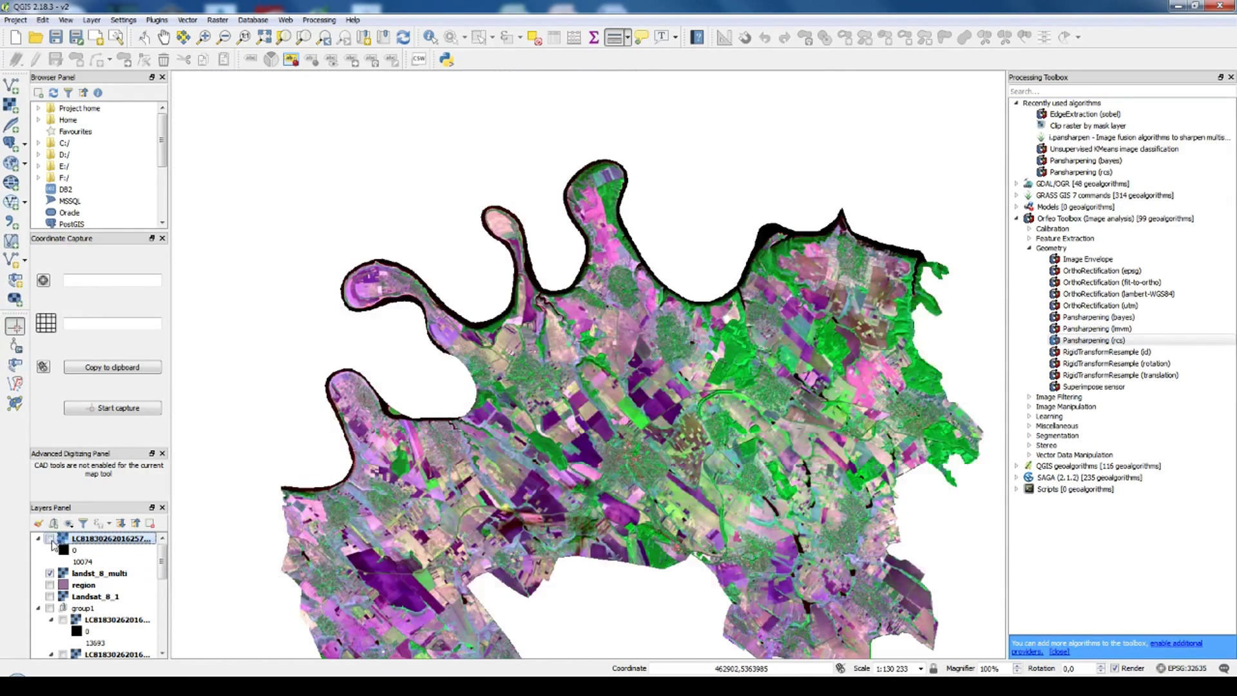
click(50, 538)
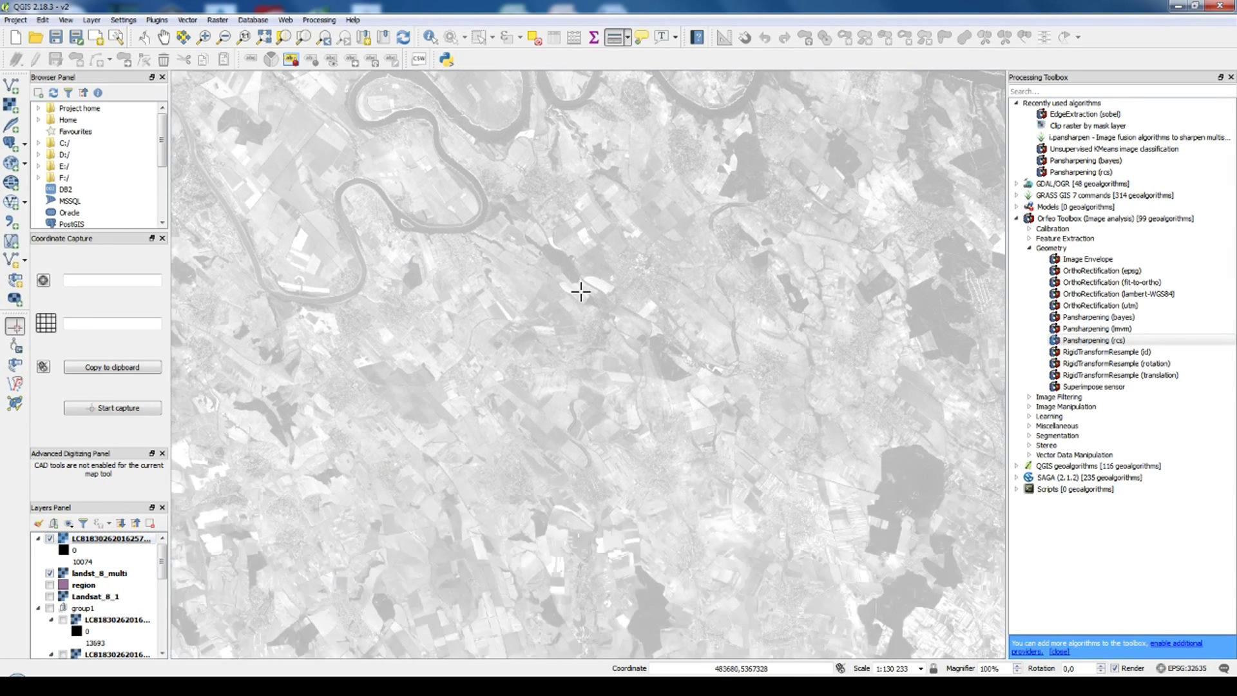
scroll(576, 289, down, 1)
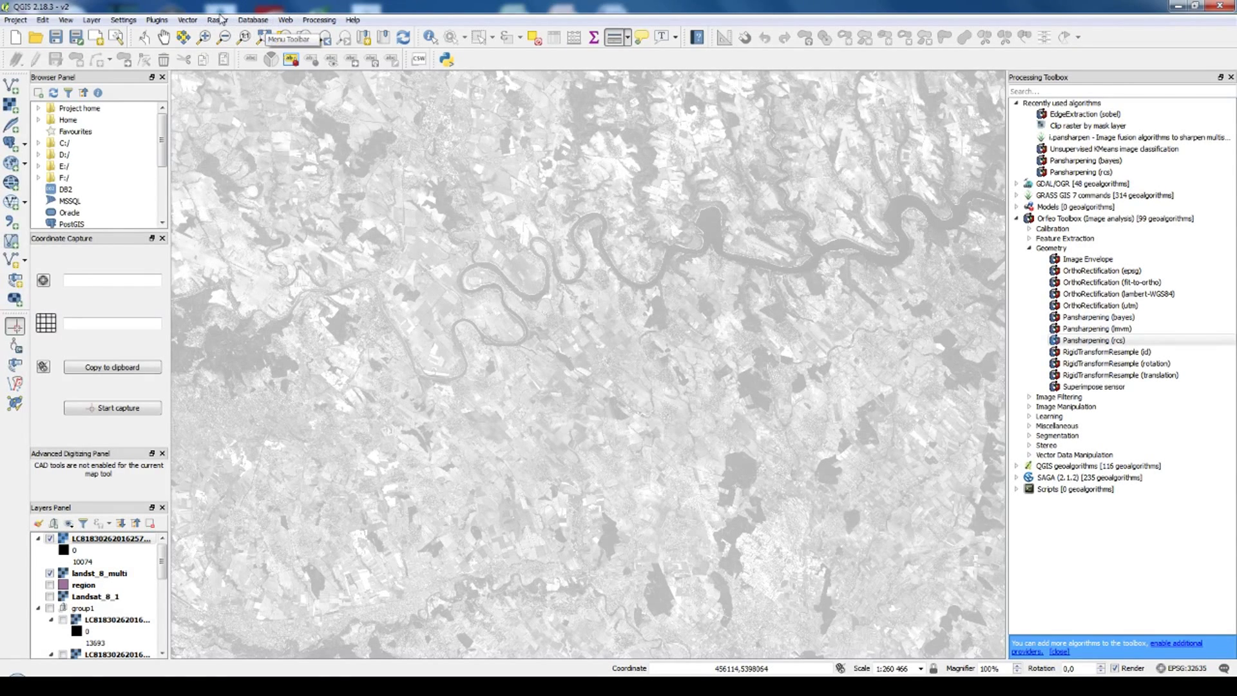
click(218, 20)
mouse_move(255, 187)
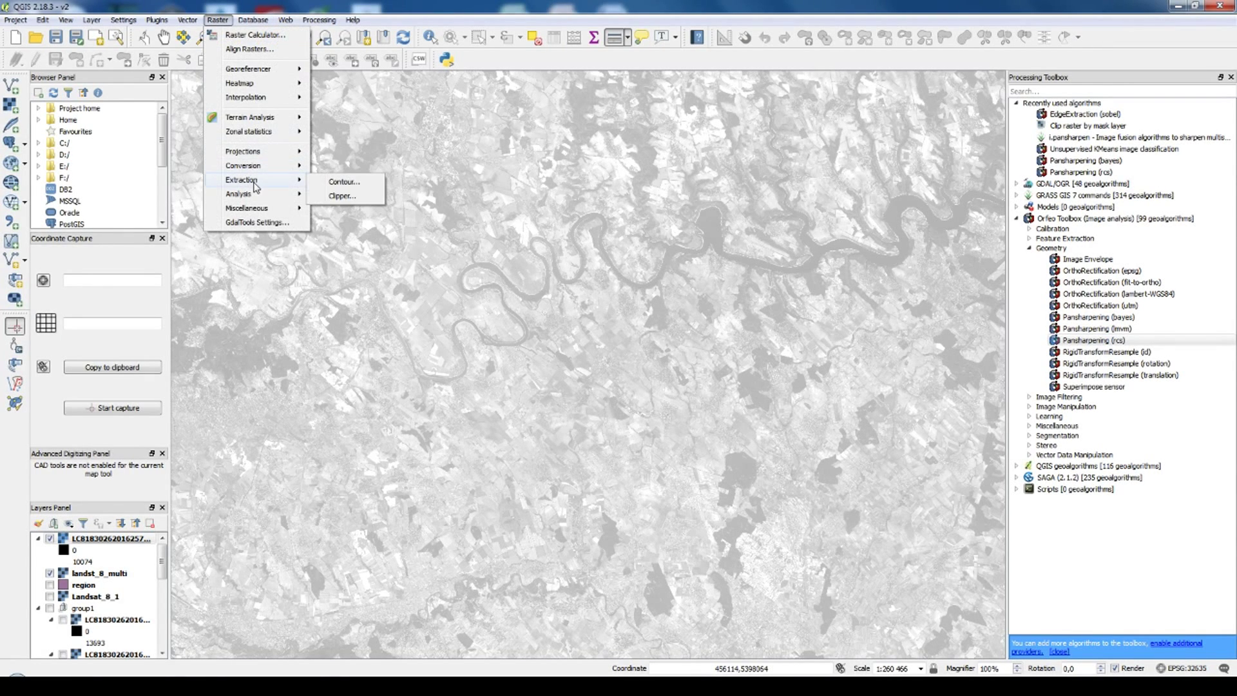
click(342, 196)
click(676, 239)
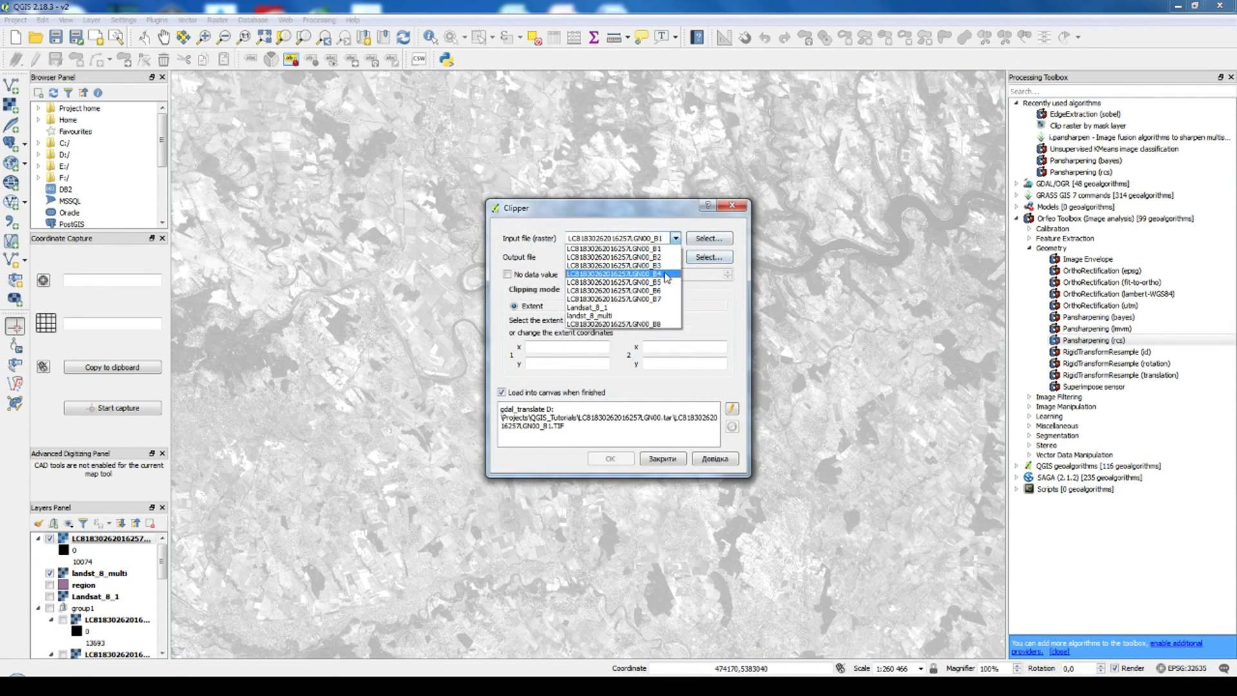
click(619, 322)
Step: Set the clip output to a GeoTIFF named landst_8_pan in the pan folder
click(707, 257)
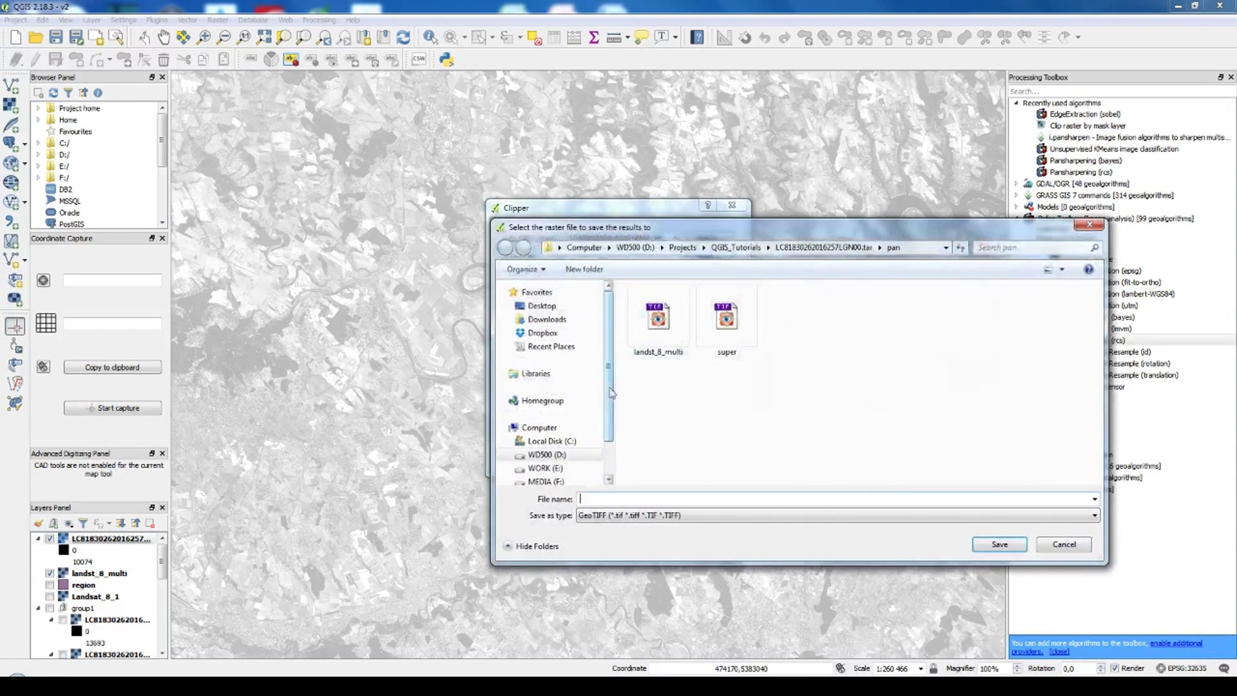
click(648, 322)
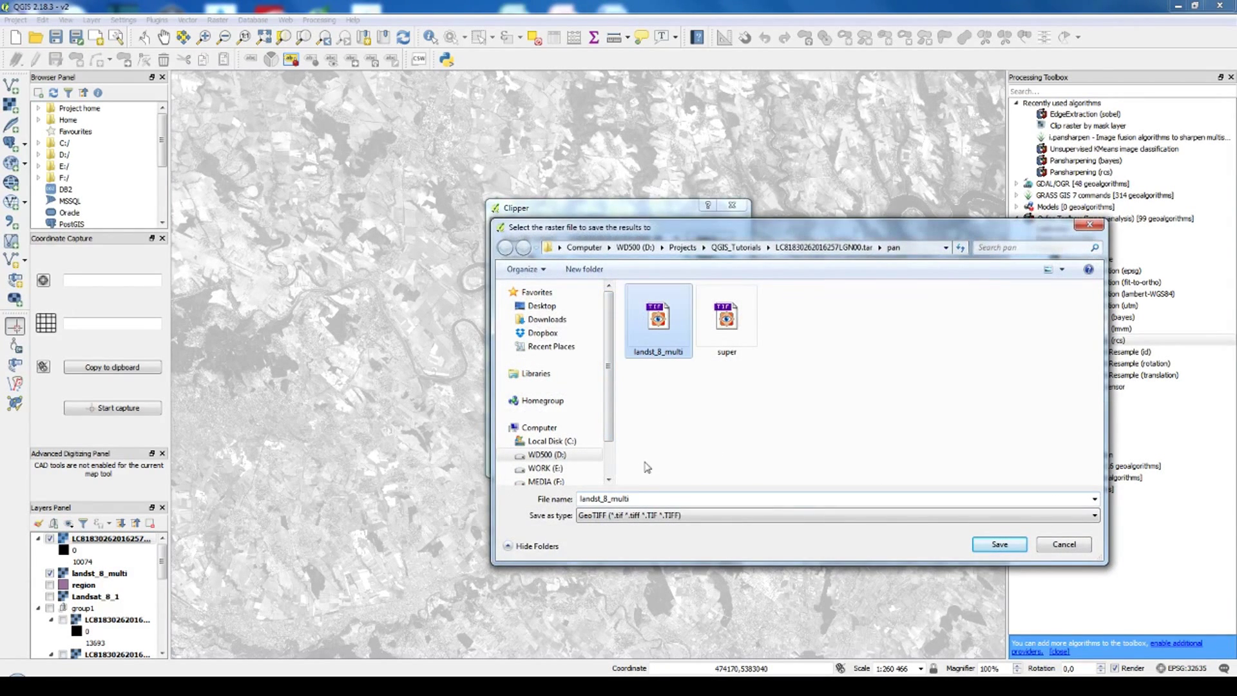
click(631, 500)
click(614, 498)
drag(612, 498, 680, 510)
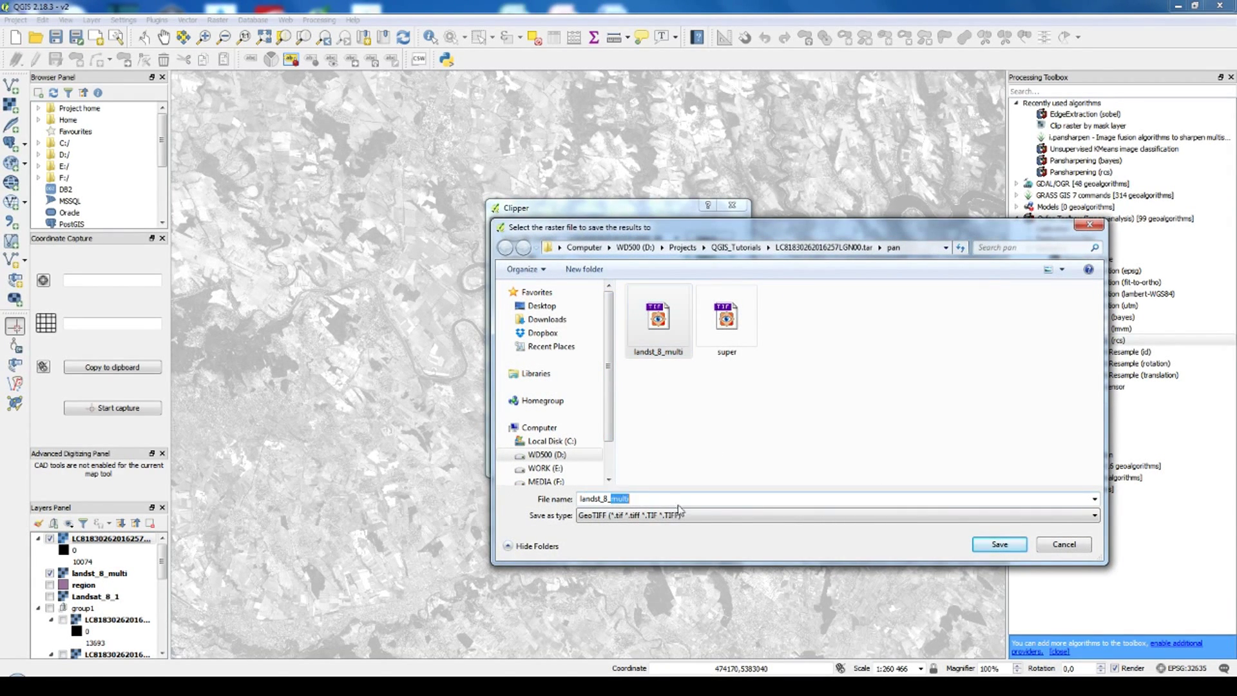
text(pan)
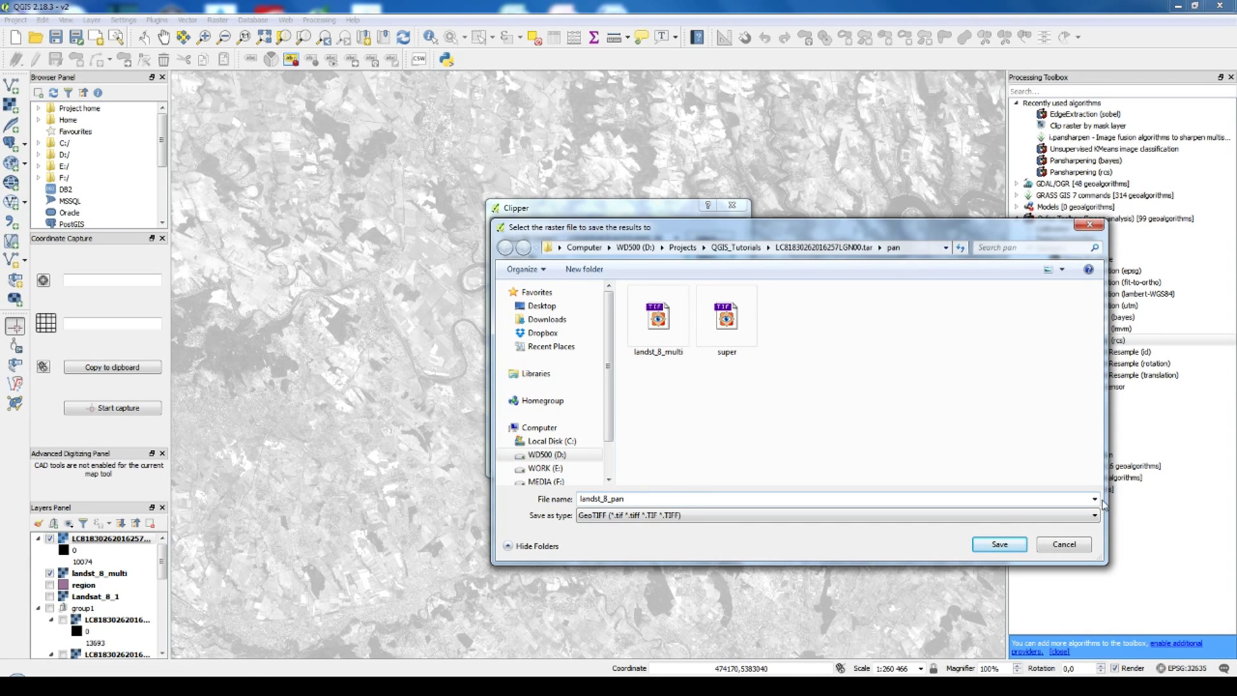
click(1002, 545)
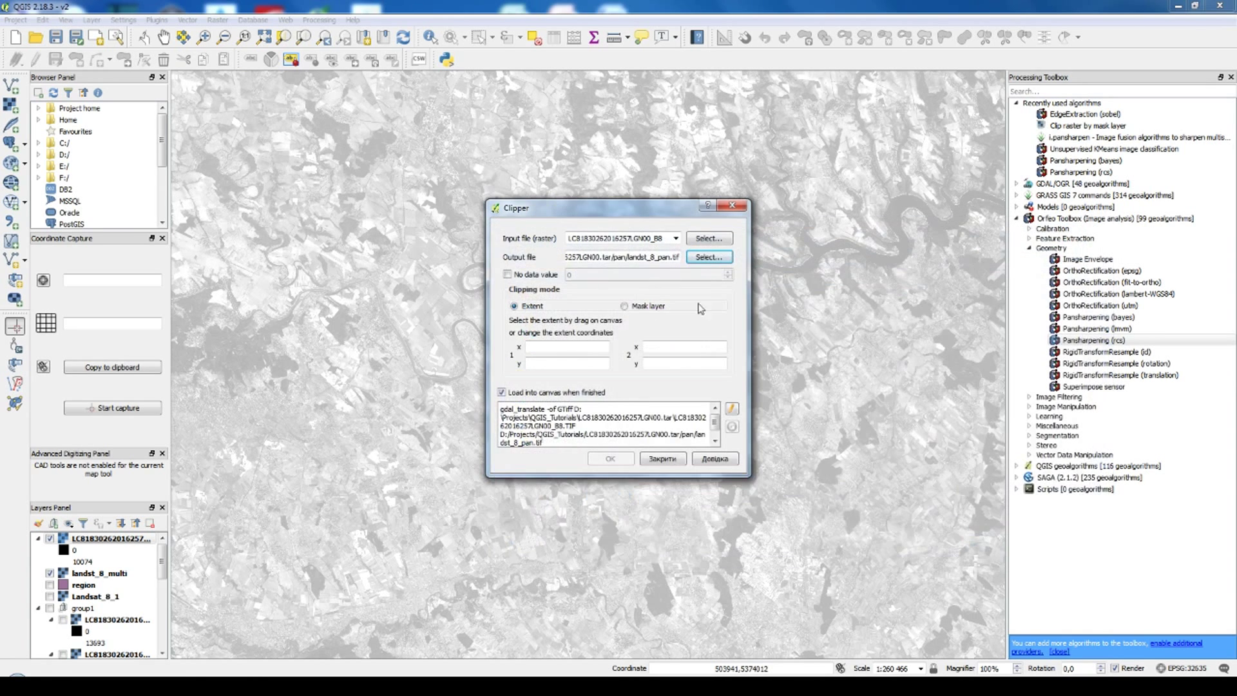
Step: Clip band 8 by the region mask layer with no data value 0, cropping to the cutline extent, and close the Clipper
click(647, 306)
click(432, 265)
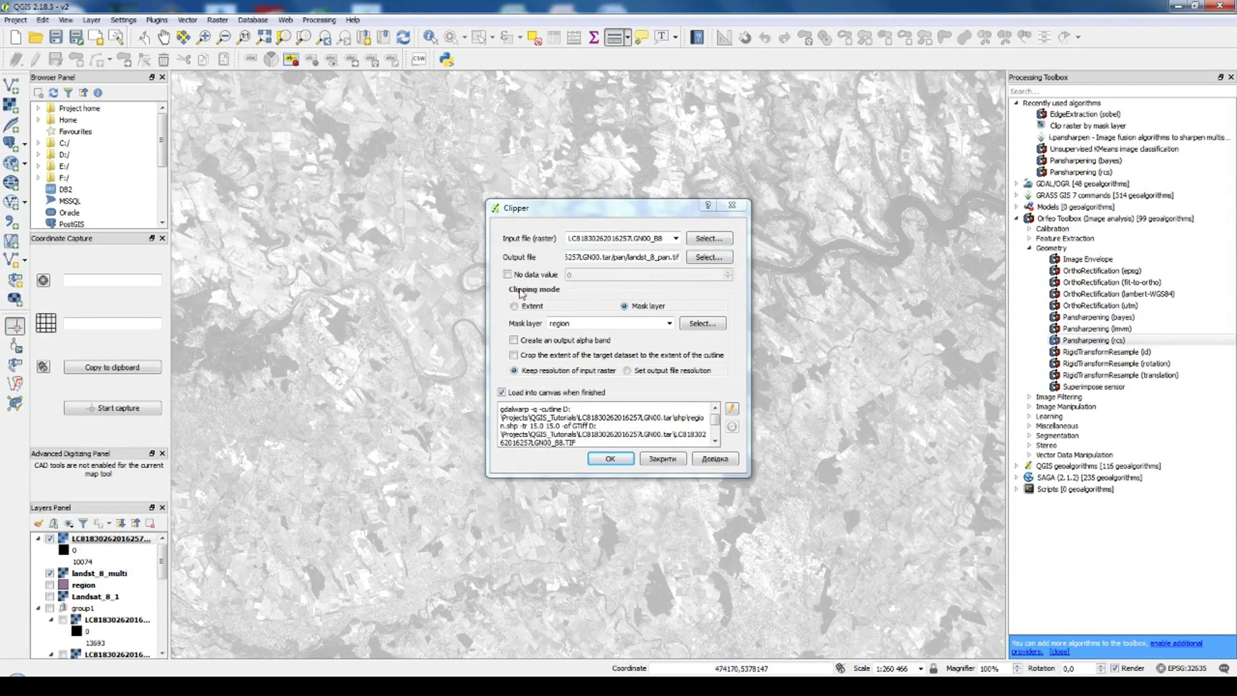
click(533, 276)
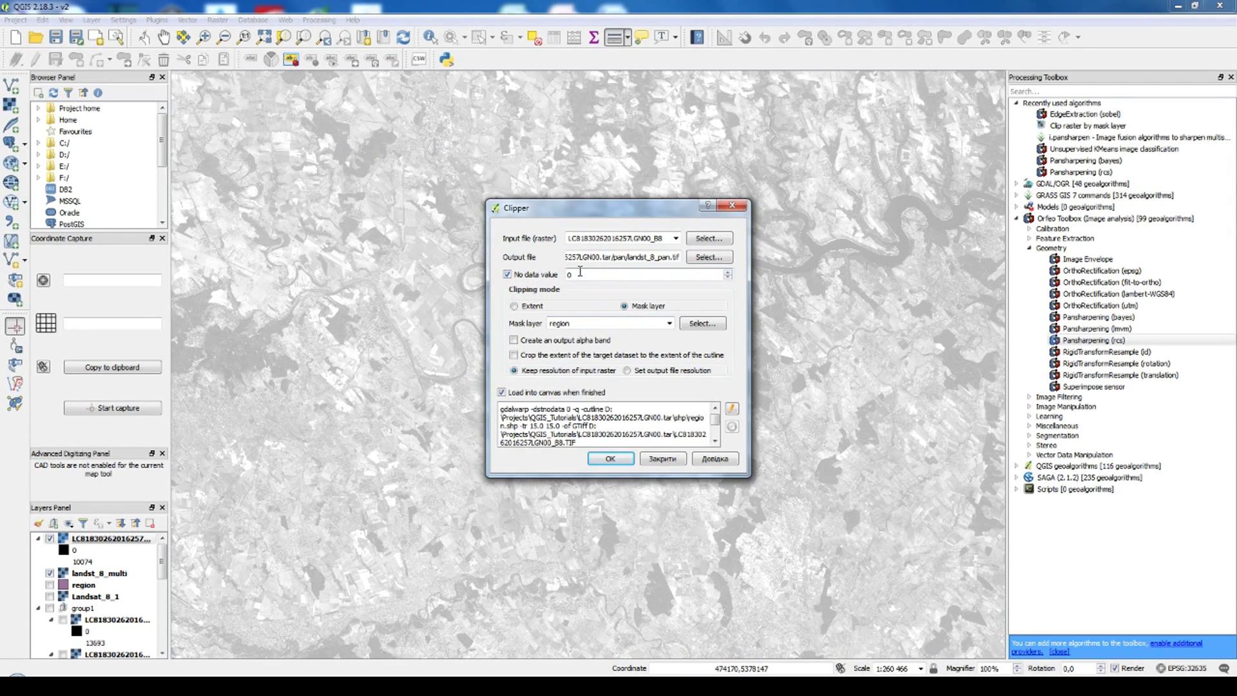
click(532, 358)
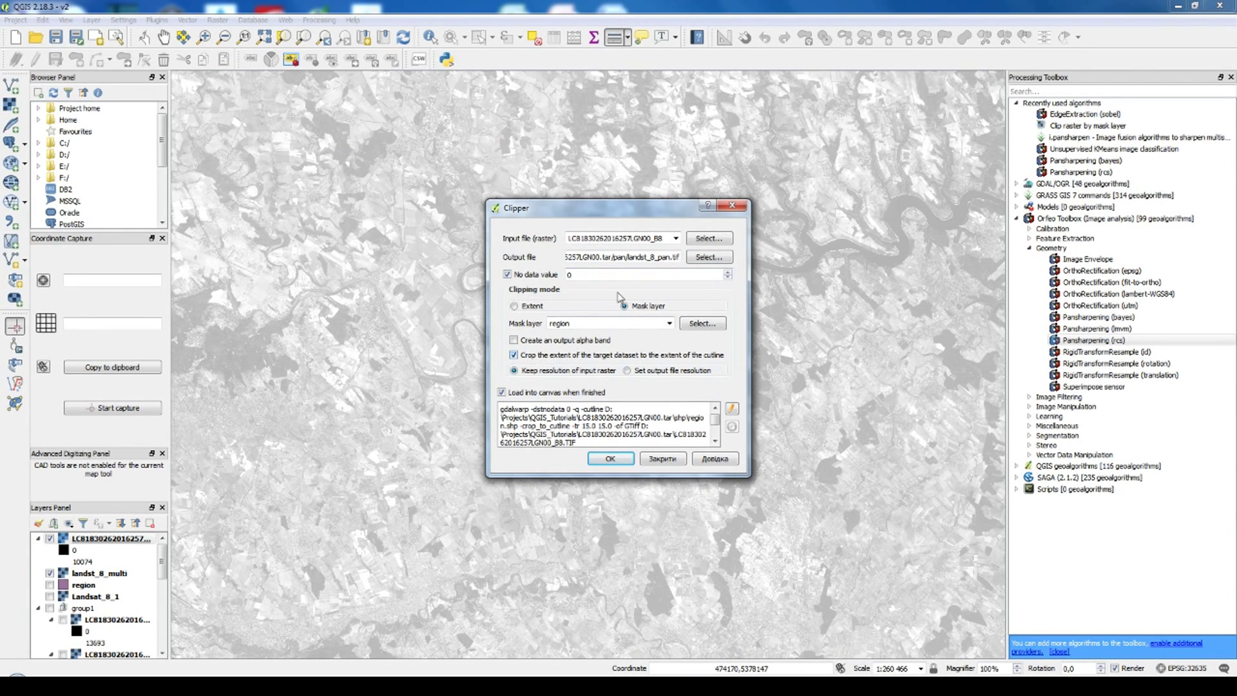
click(621, 459)
click(642, 366)
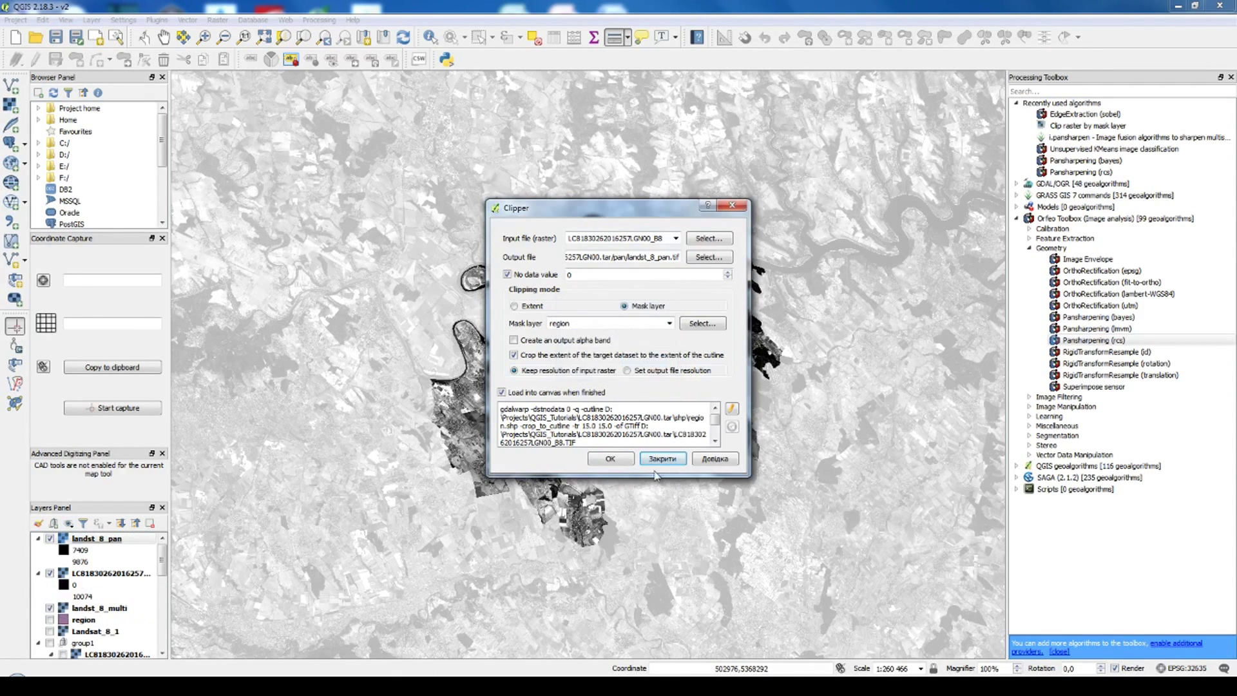
click(662, 460)
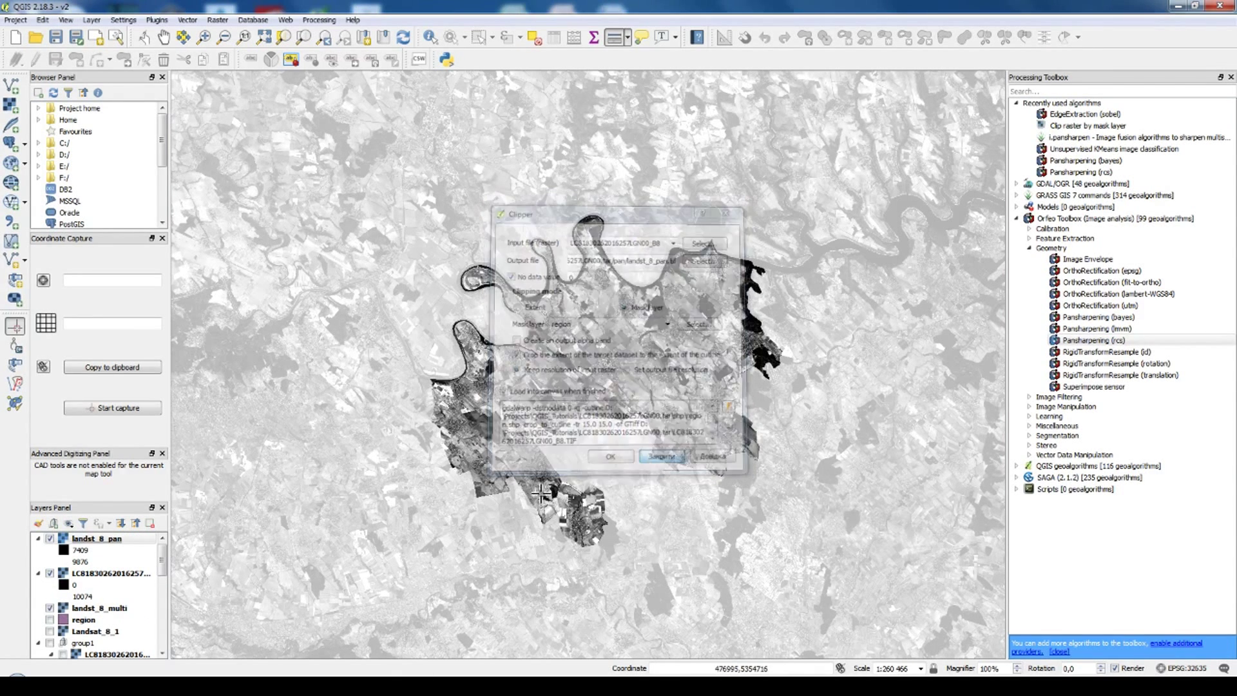
Step: Hide the unclipped band 8 layer and compare the clipped landst_8_pan with landst_8_multi by toggling landst_8_pan
click(50, 573)
scroll(588, 394, up, 1)
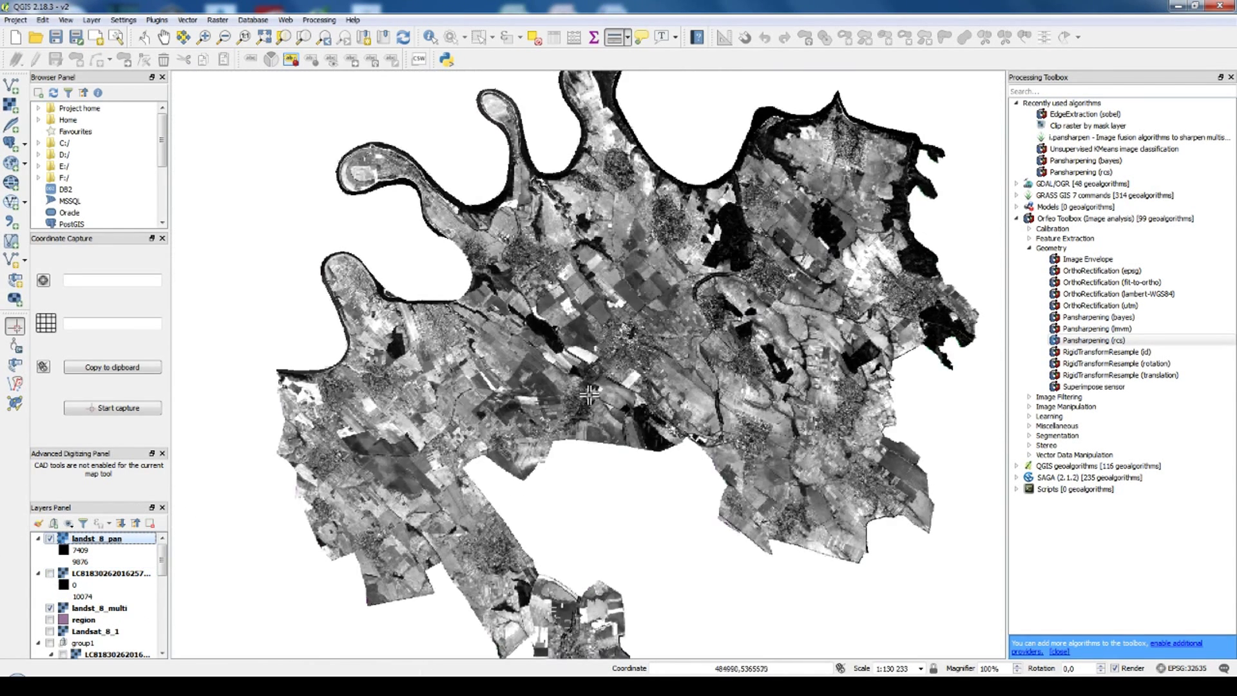
scroll(588, 395, up, 1)
click(49, 539)
click(49, 539)
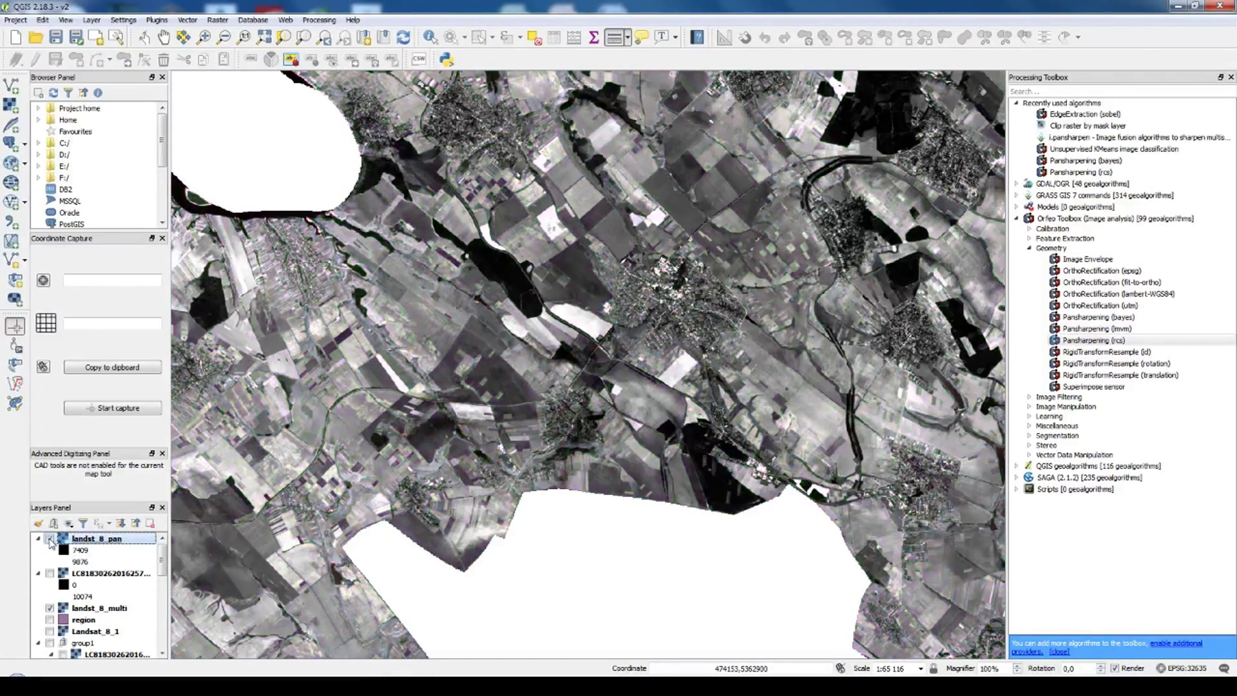
Step: Check the style properties of the landst_8_pan layer and view its clipped extent on the map
double_click(87, 539)
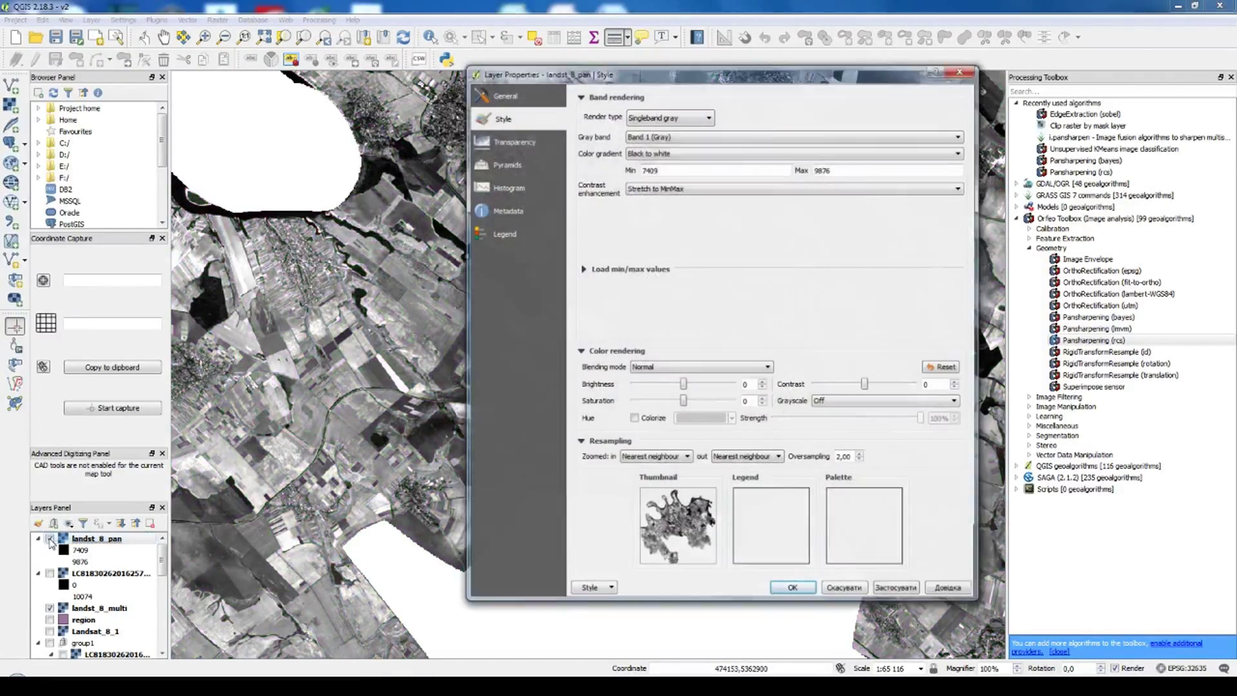
click(840, 589)
scroll(710, 338, down, 1)
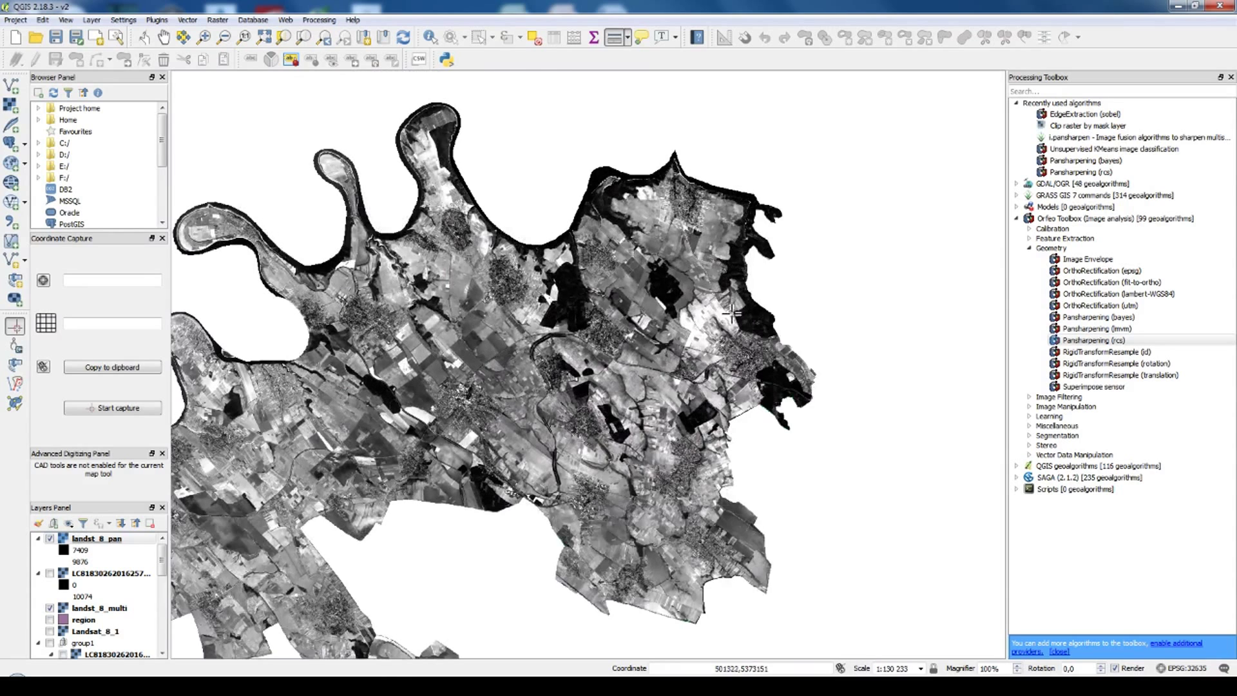
drag(575, 345, 722, 326)
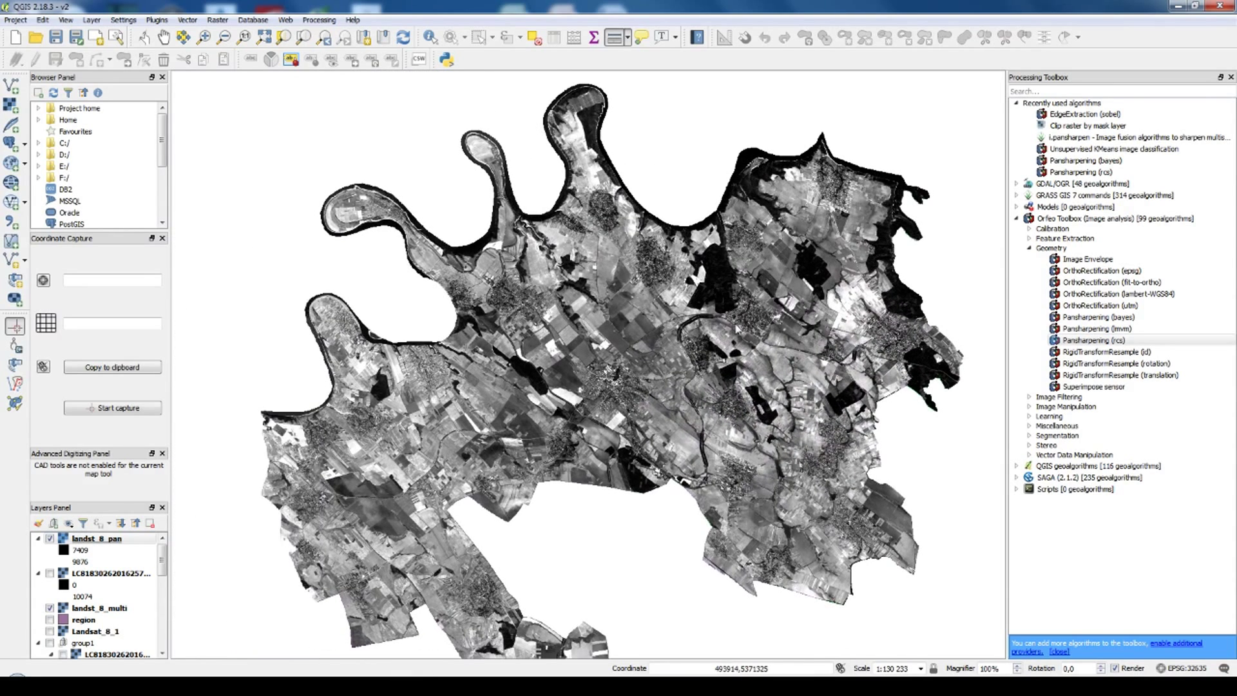
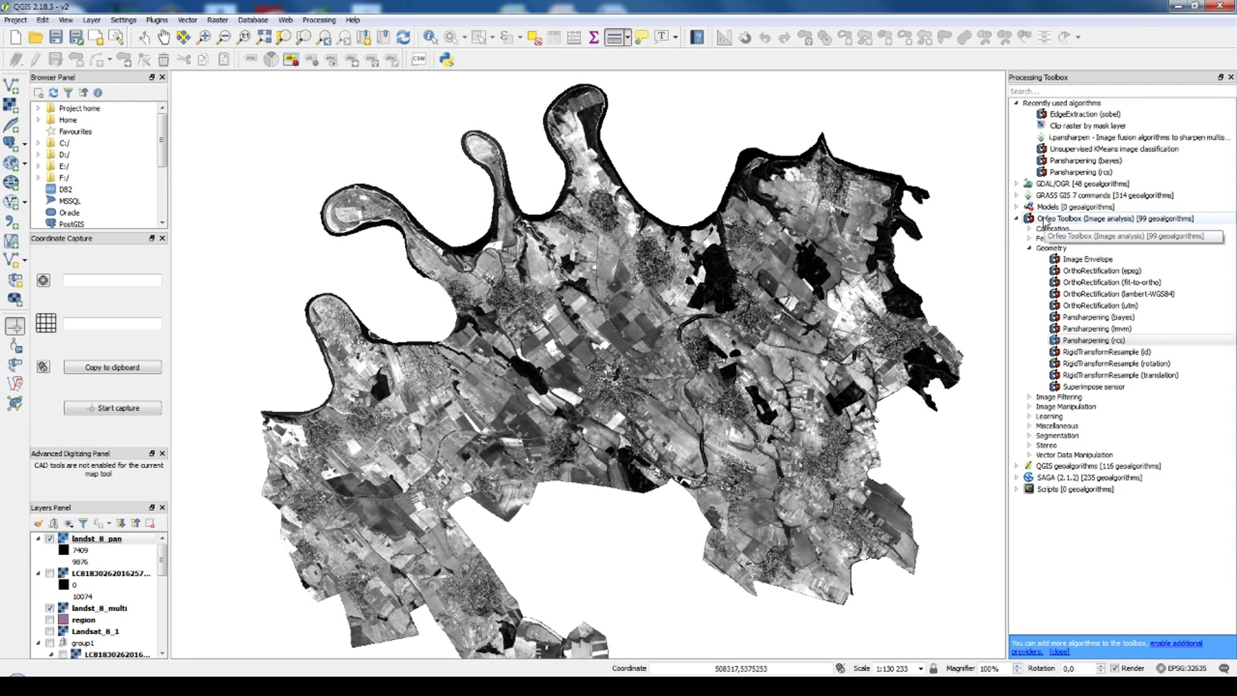
Step: Review the Orfeo Toolbox activation and folder settings in the processing options, and list its algorithm groups in the toolbox
click(318, 20)
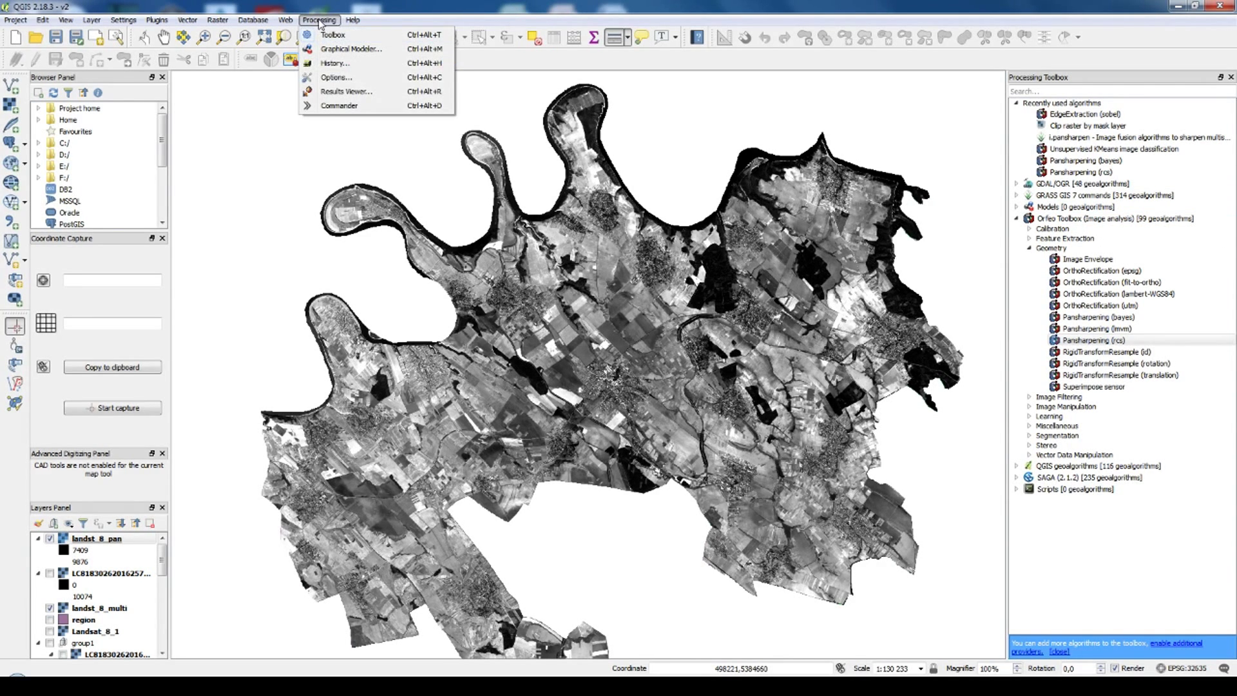
click(331, 78)
click(426, 279)
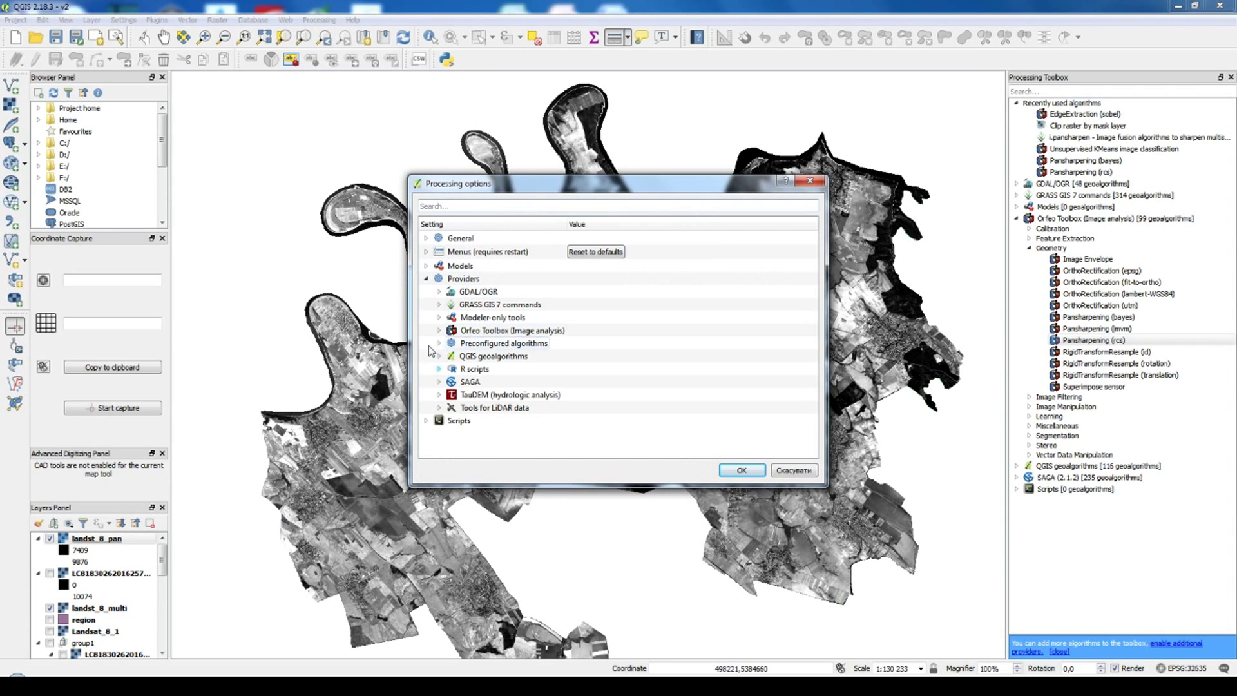
click(439, 330)
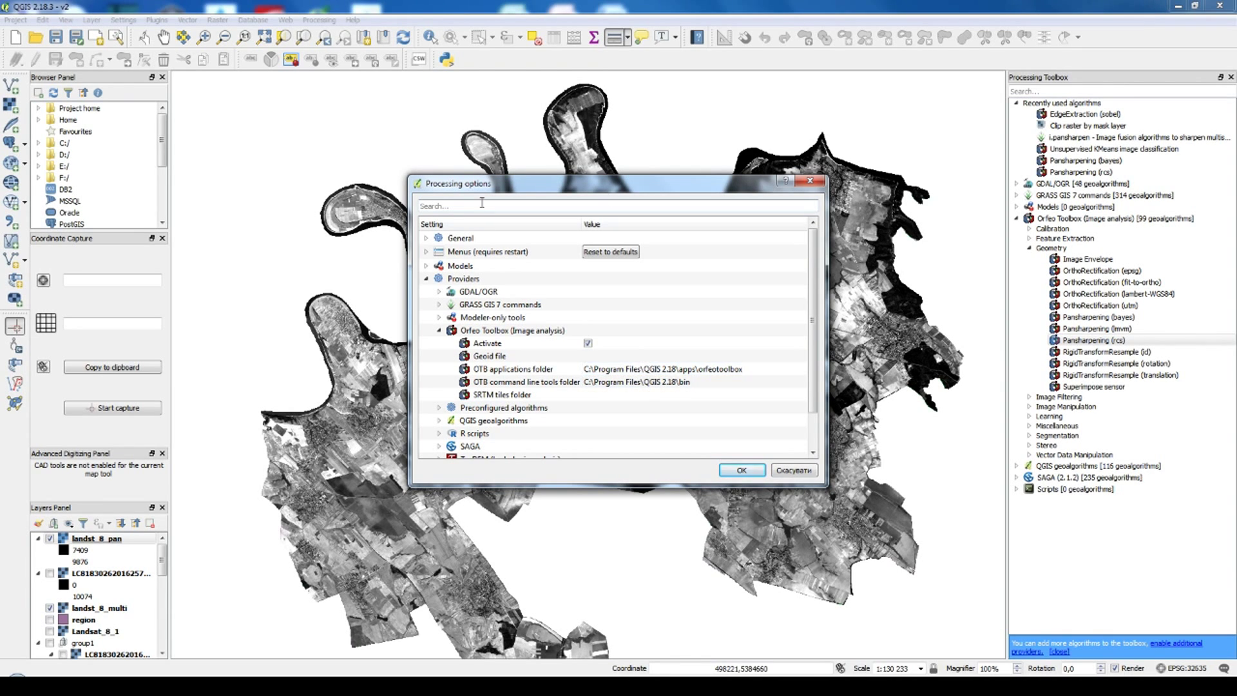
click(742, 470)
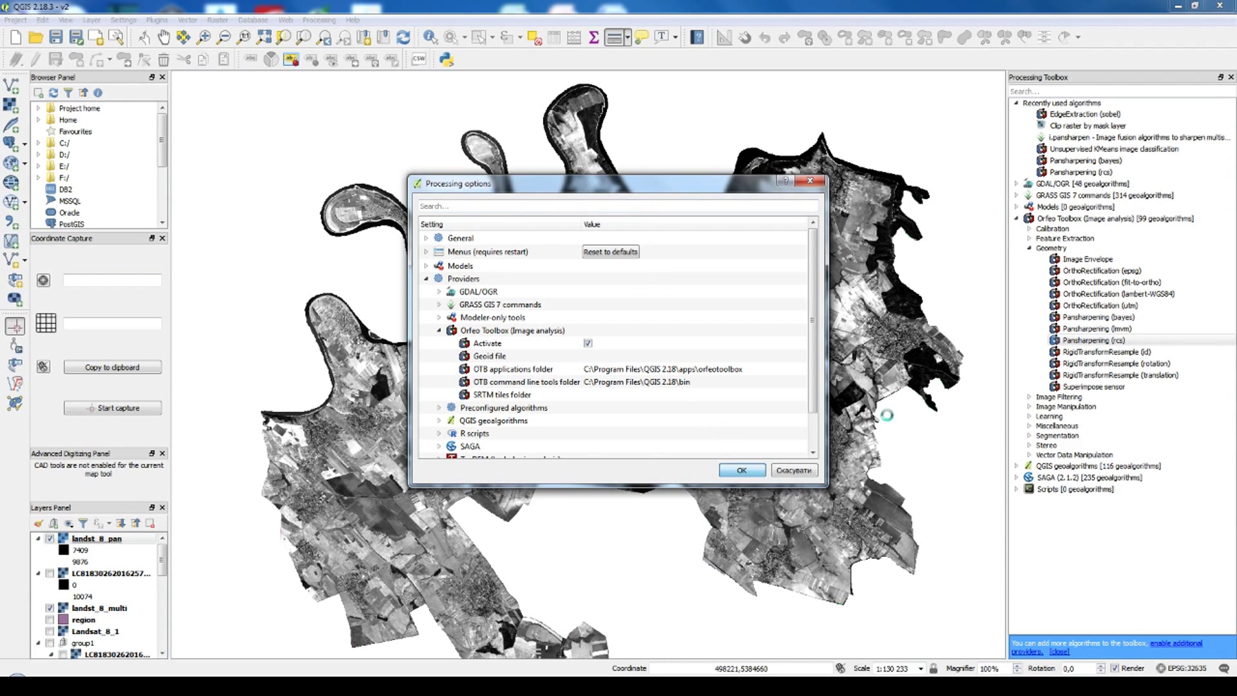
double_click(1070, 219)
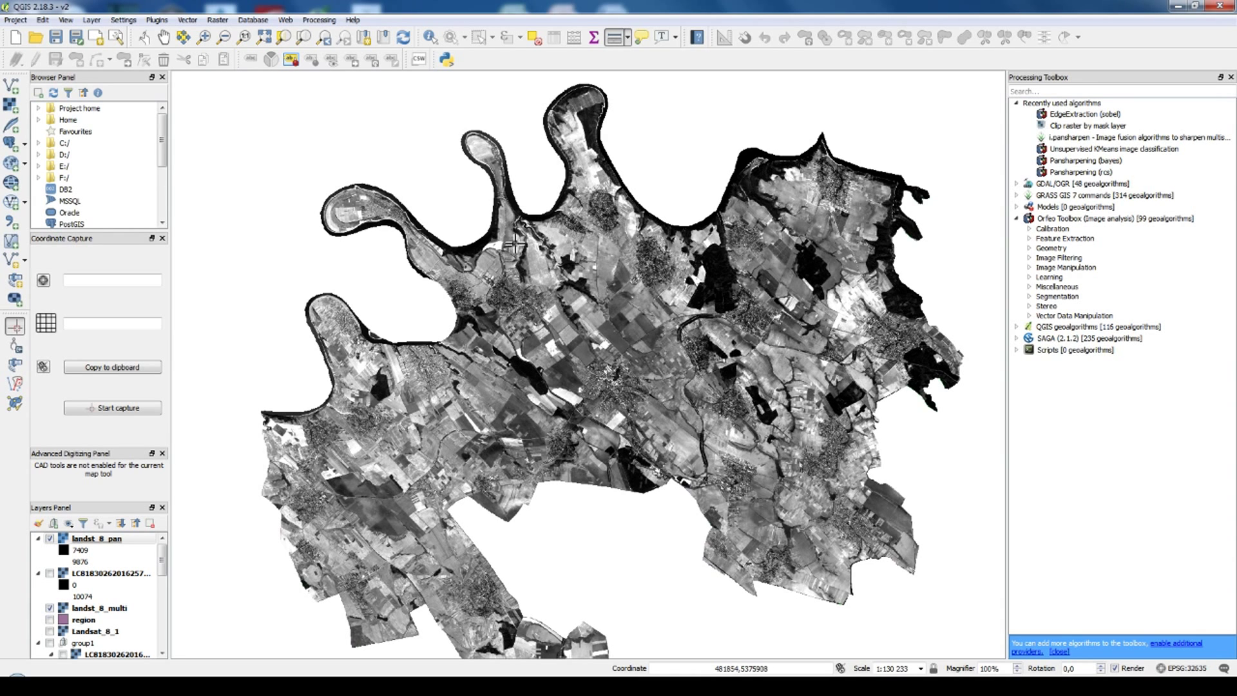
Step: Compare landst_8_pan with landst_8_multi at close range over the fields by toggling landst_8_pan, leaving it hidden
drag(717, 290, 608, 296)
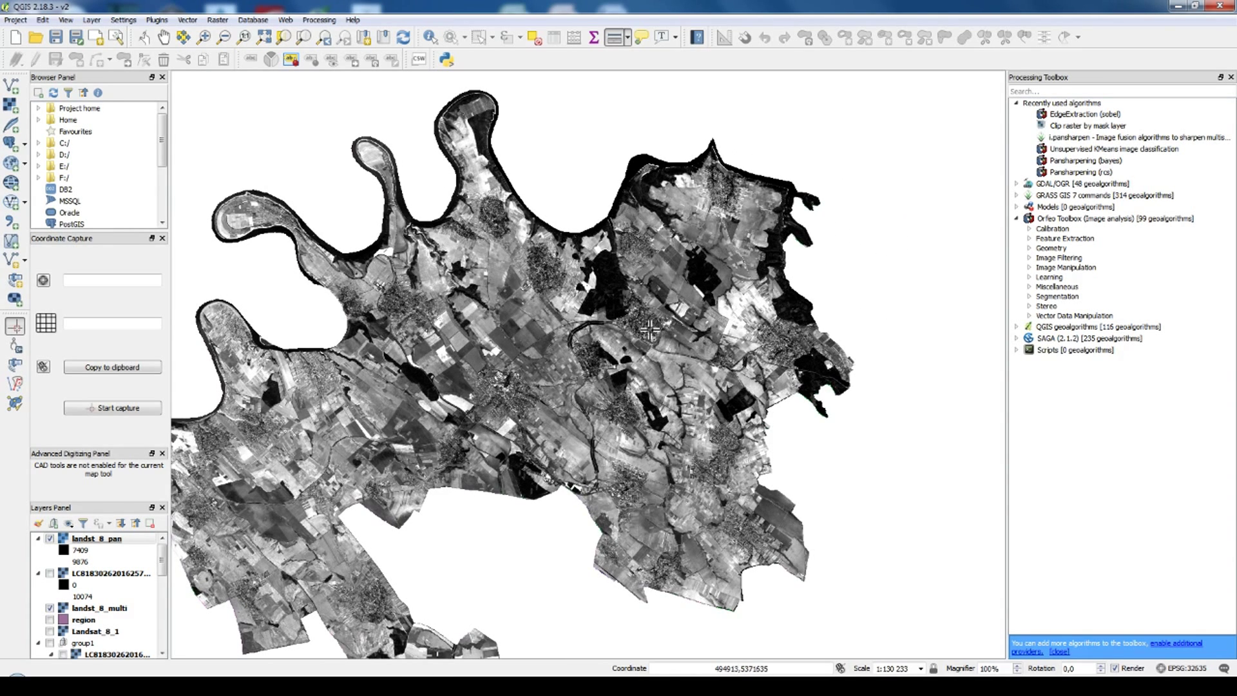
scroll(567, 315, up, 2)
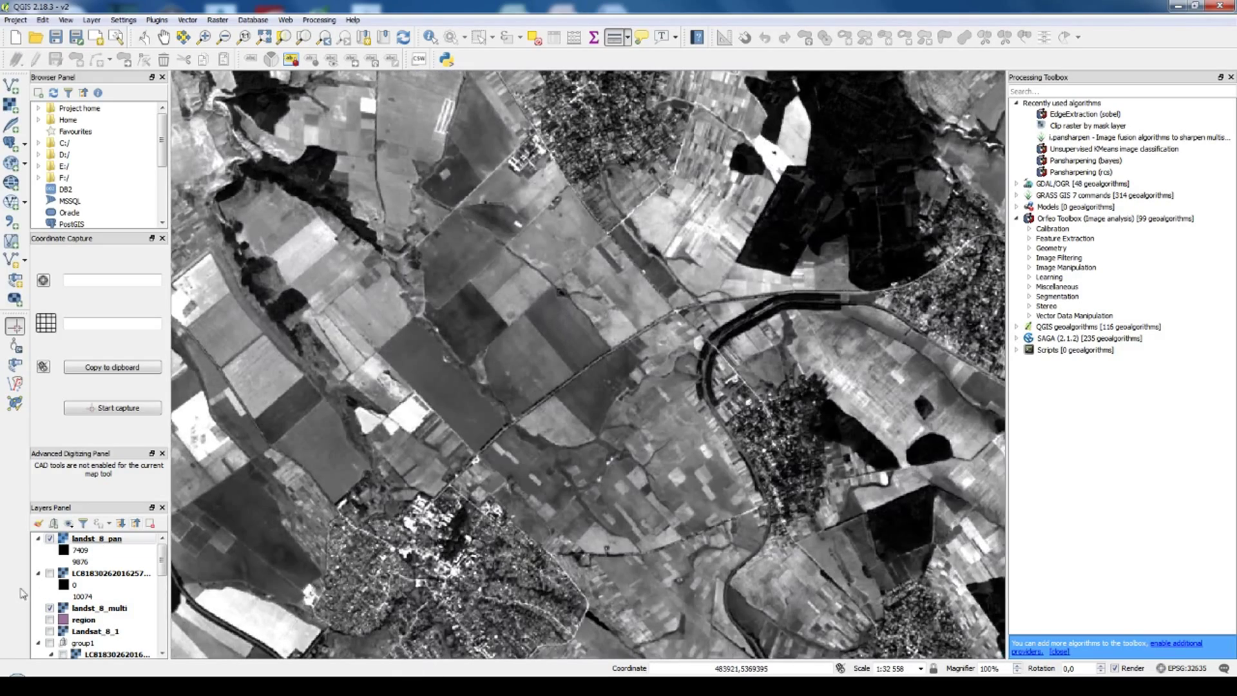
click(50, 538)
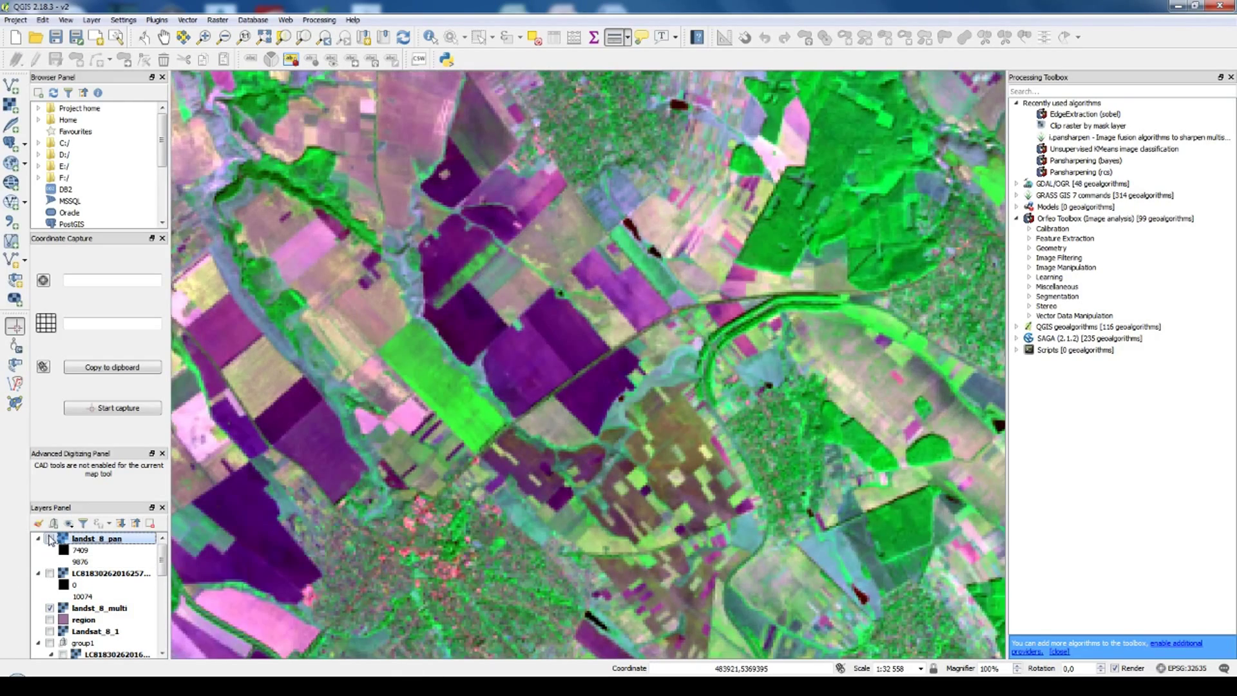
click(50, 538)
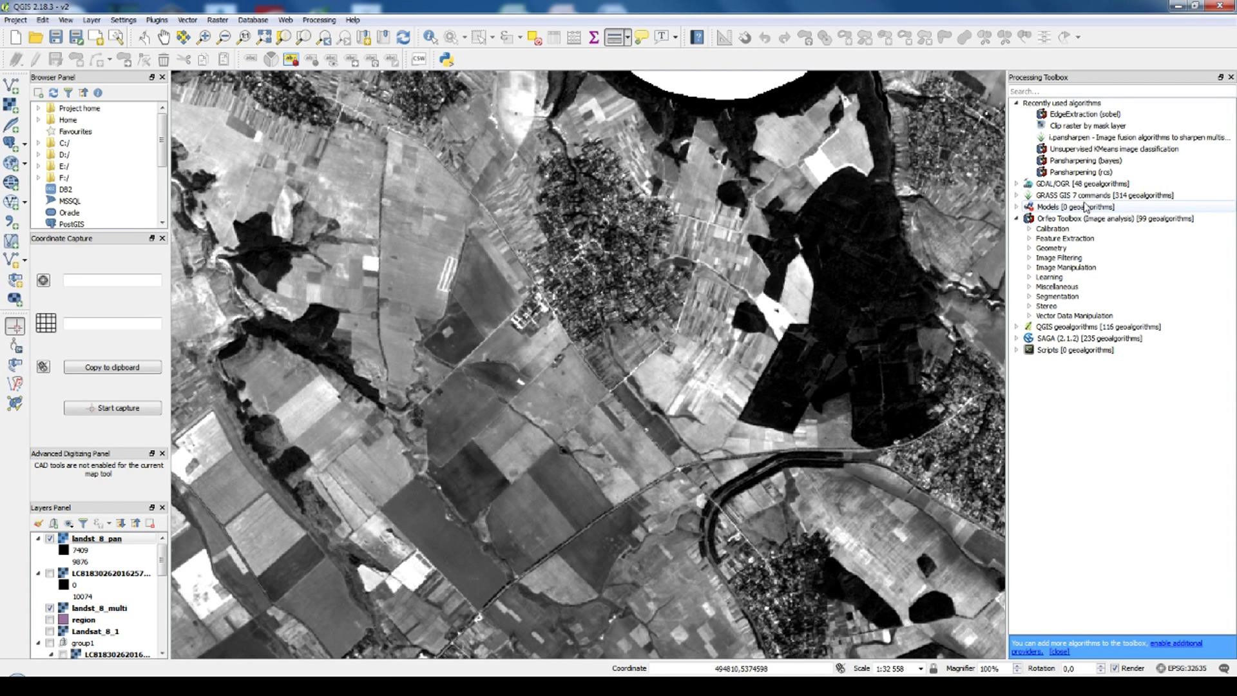
click(50, 539)
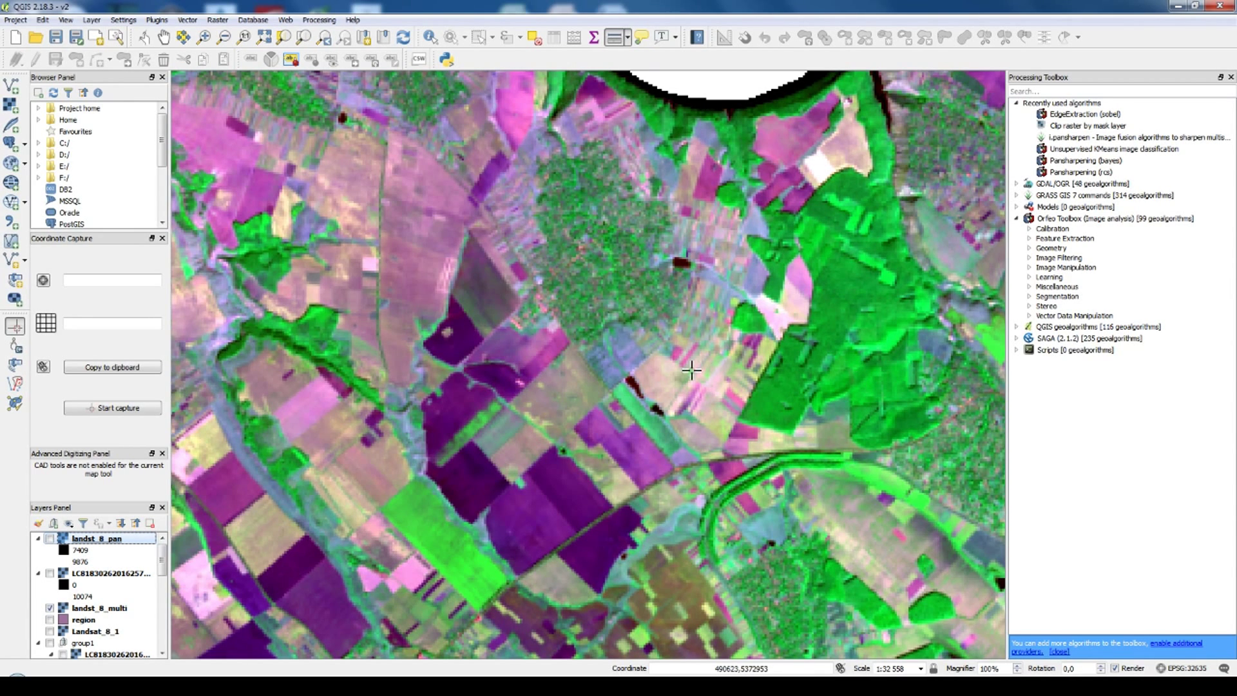
Step: Set up Superimpose sensor with landst_8_pan as reference input, landst_8_multi as the image to reproject, and nn interpolation
click(1029, 248)
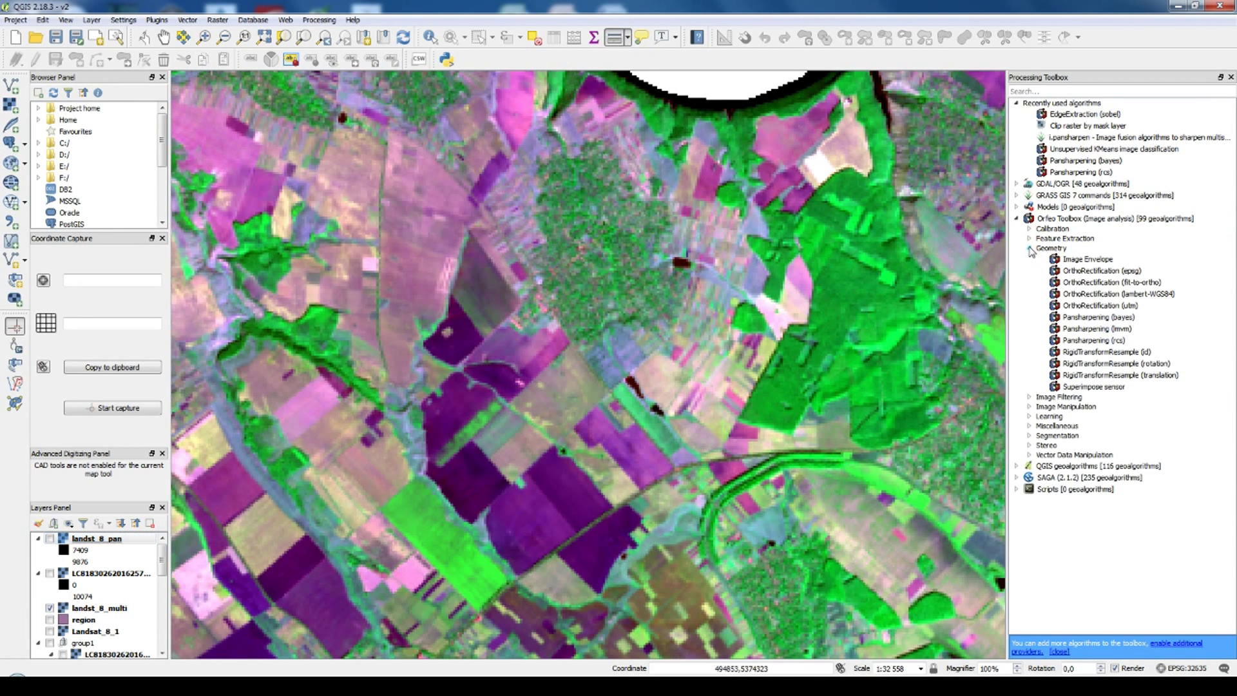
double_click(1113, 389)
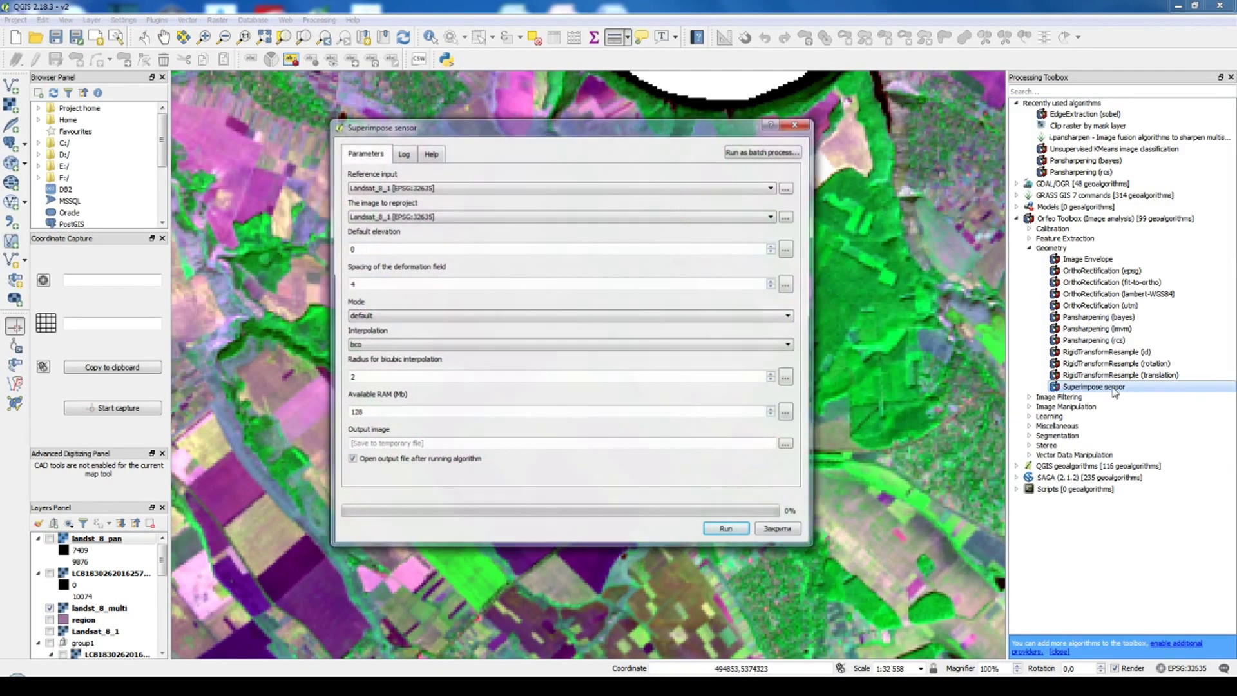
click(425, 187)
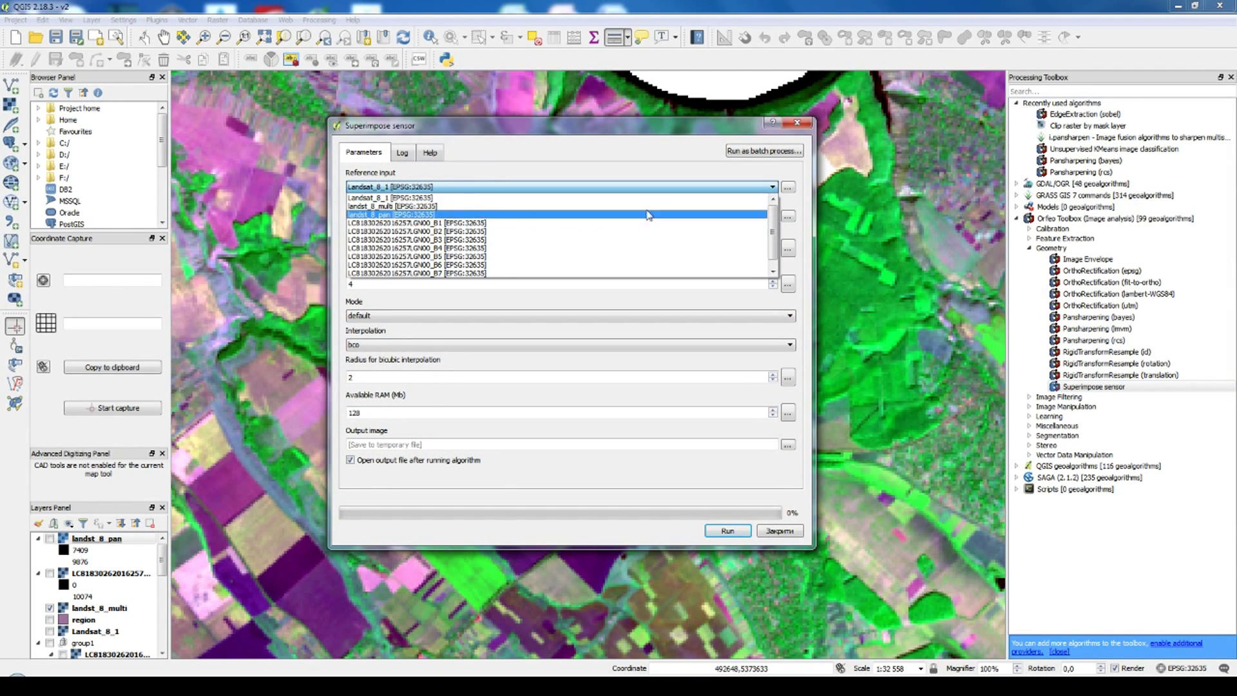
click(402, 214)
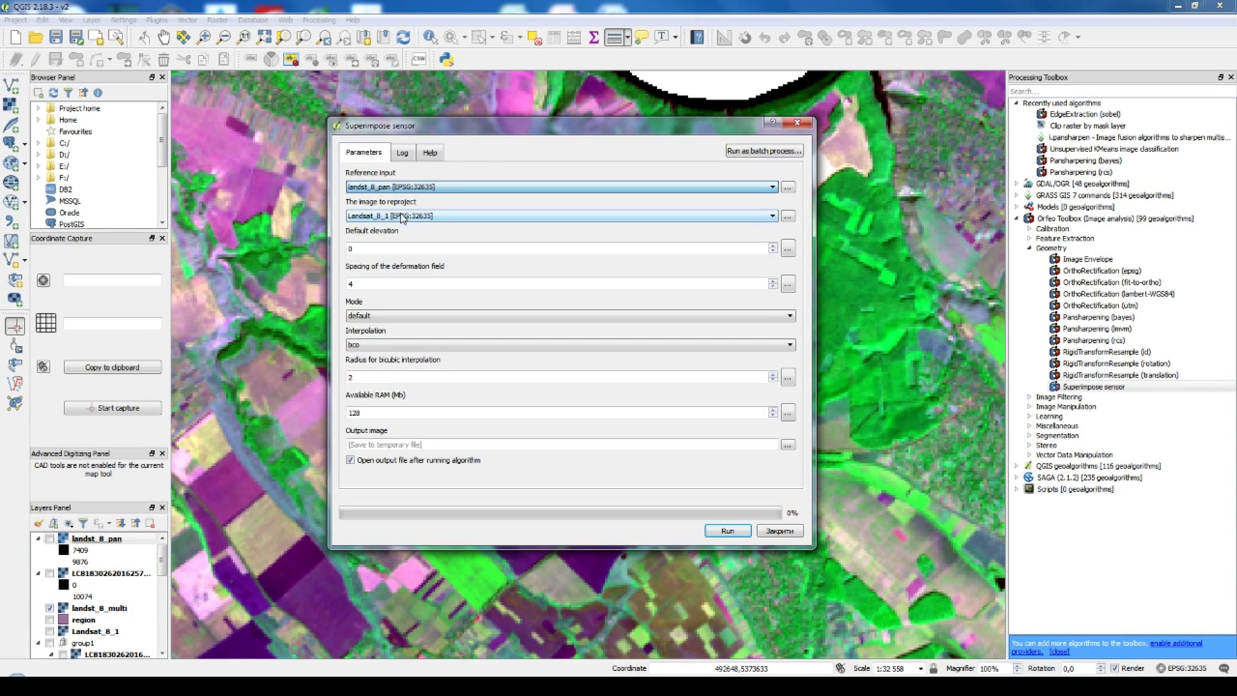
click(380, 216)
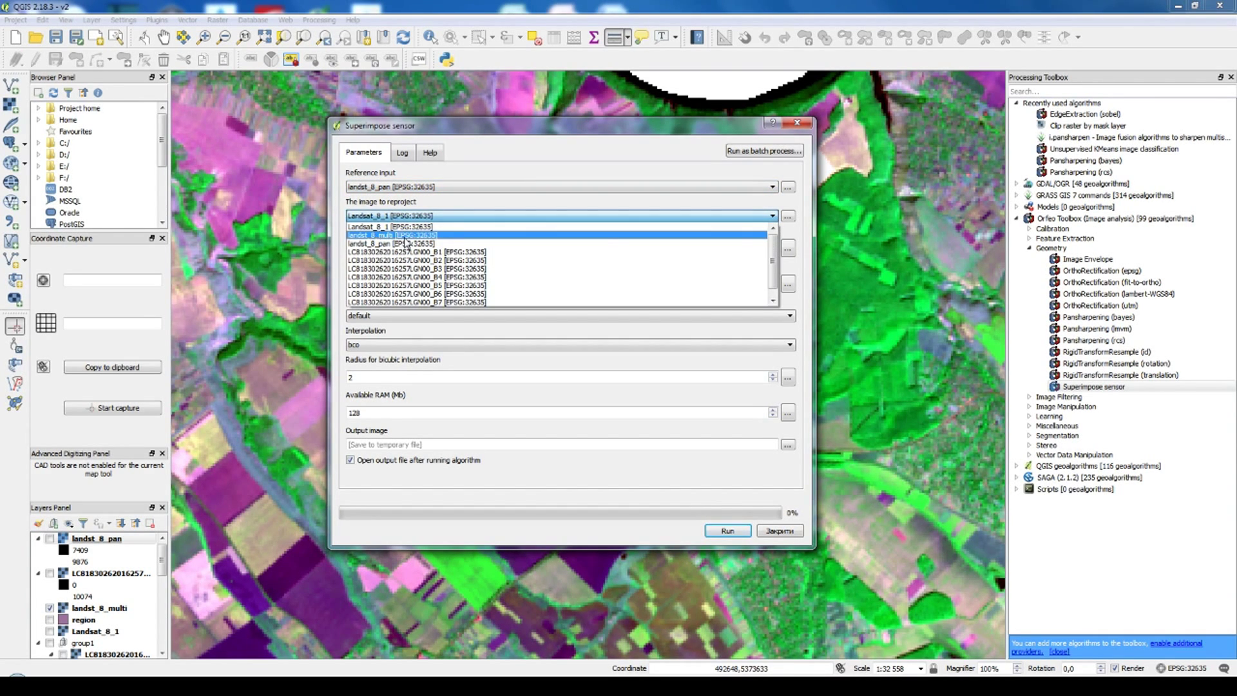
click(370, 235)
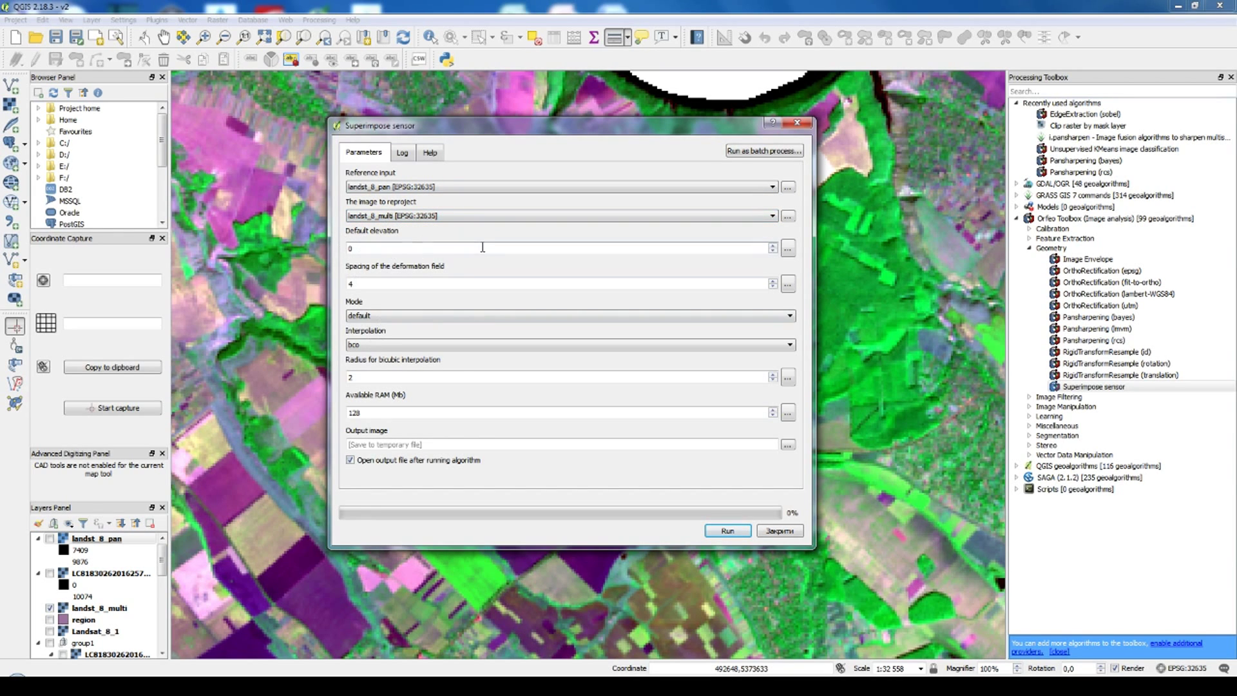
click(366, 349)
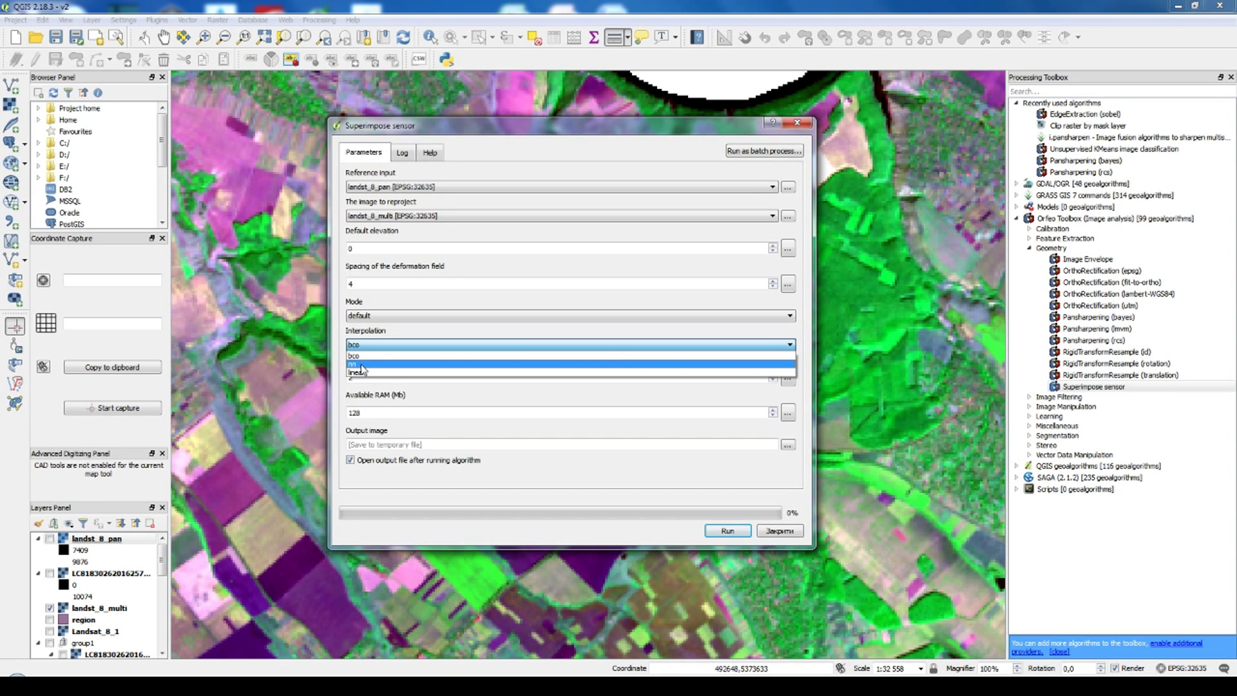
click(362, 364)
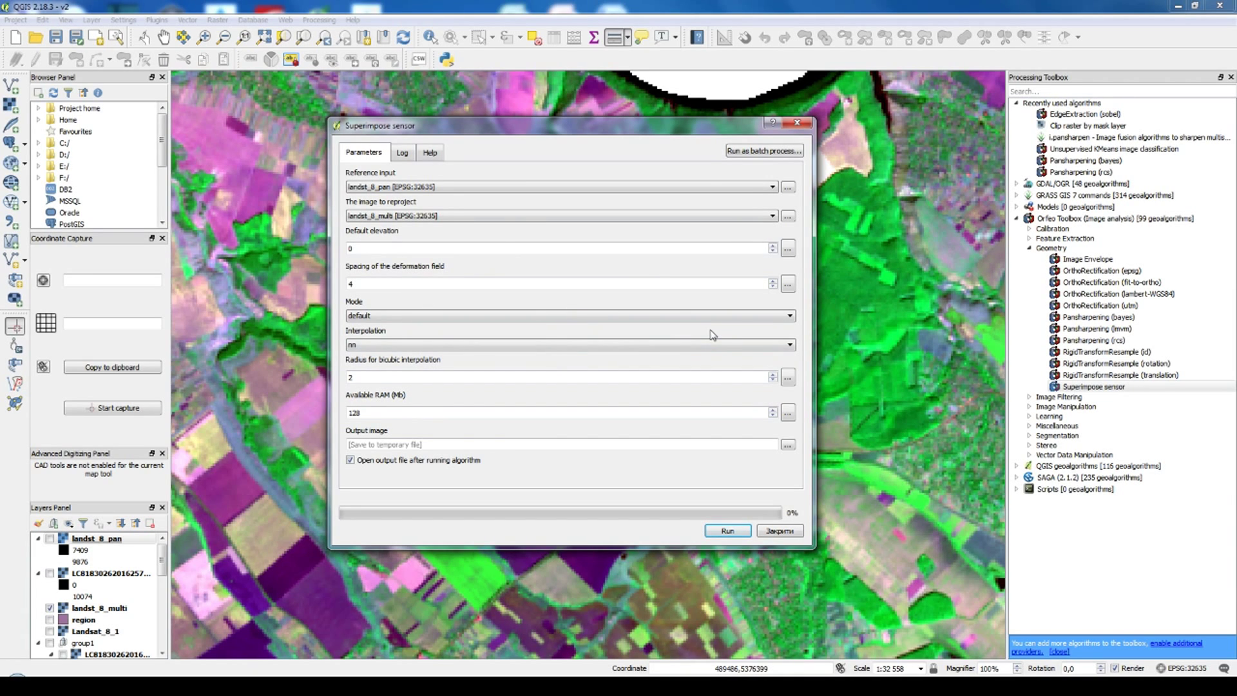
Step: Pick super.tif as the superimposed output file, cancel the save, and close Superimpose sensor without running it
click(788, 445)
click(814, 473)
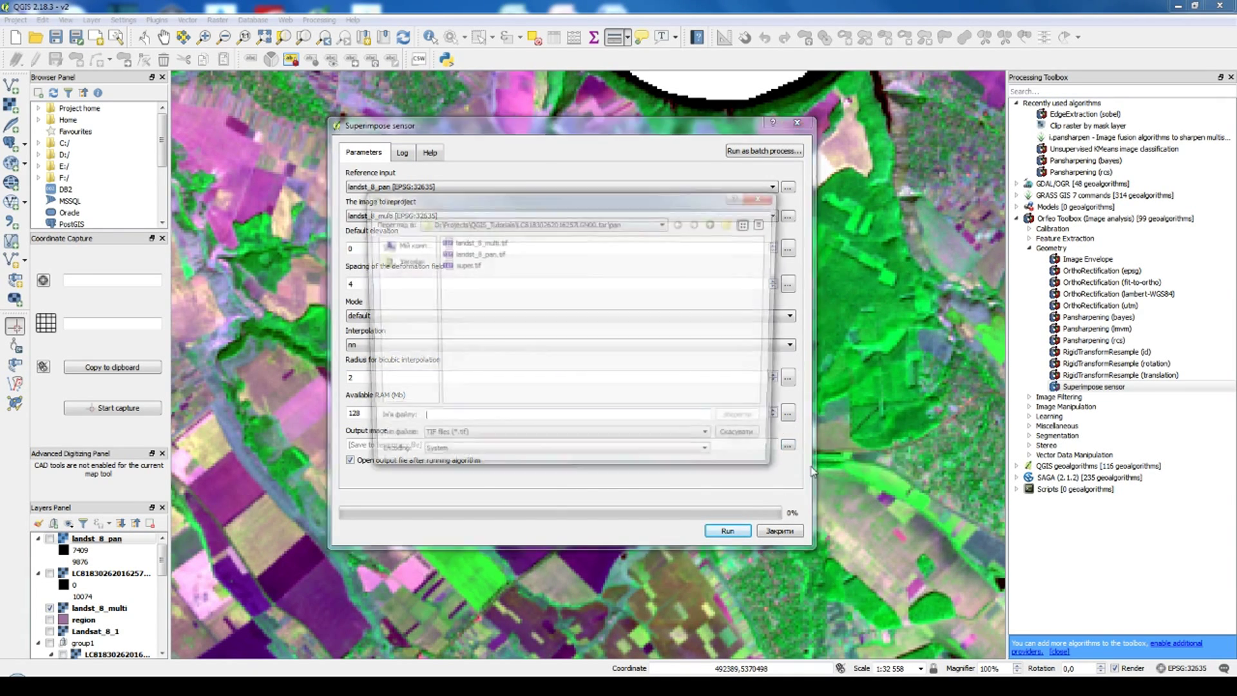
click(458, 266)
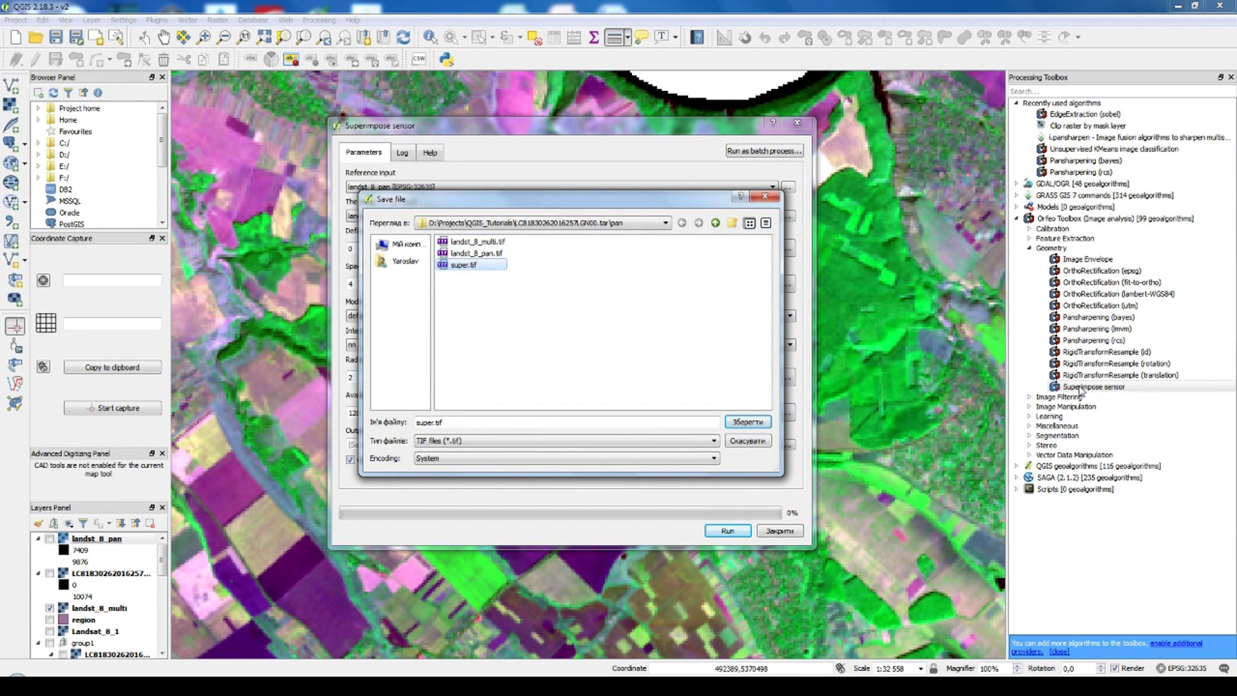
click(749, 442)
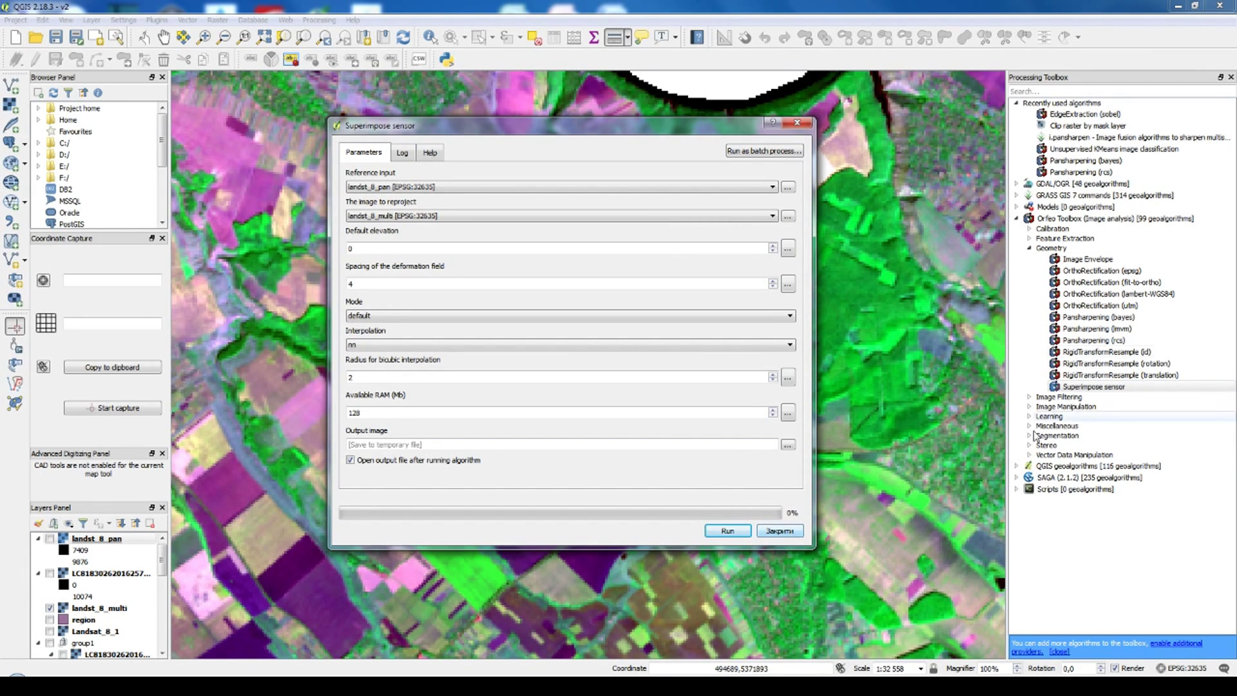
click(780, 532)
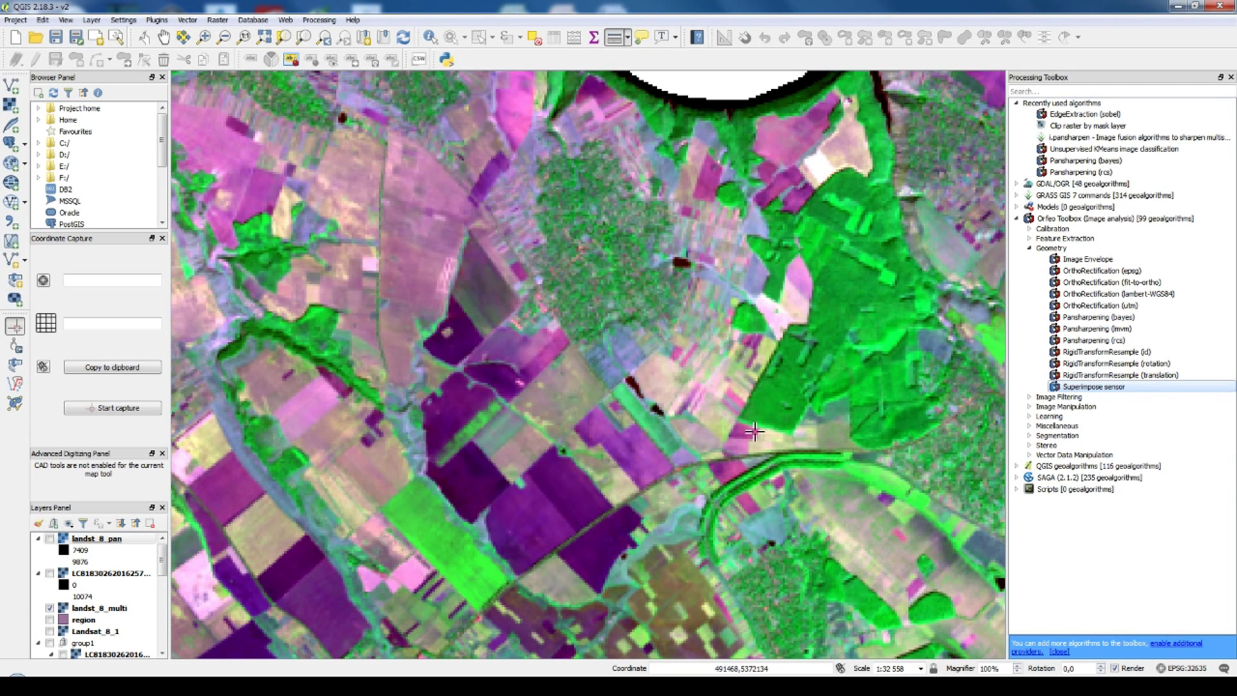
Step: Open Pansharpening (rcs) and assign landst_8_pan as the PAN image and super.tif as the XS image
double_click(1095, 340)
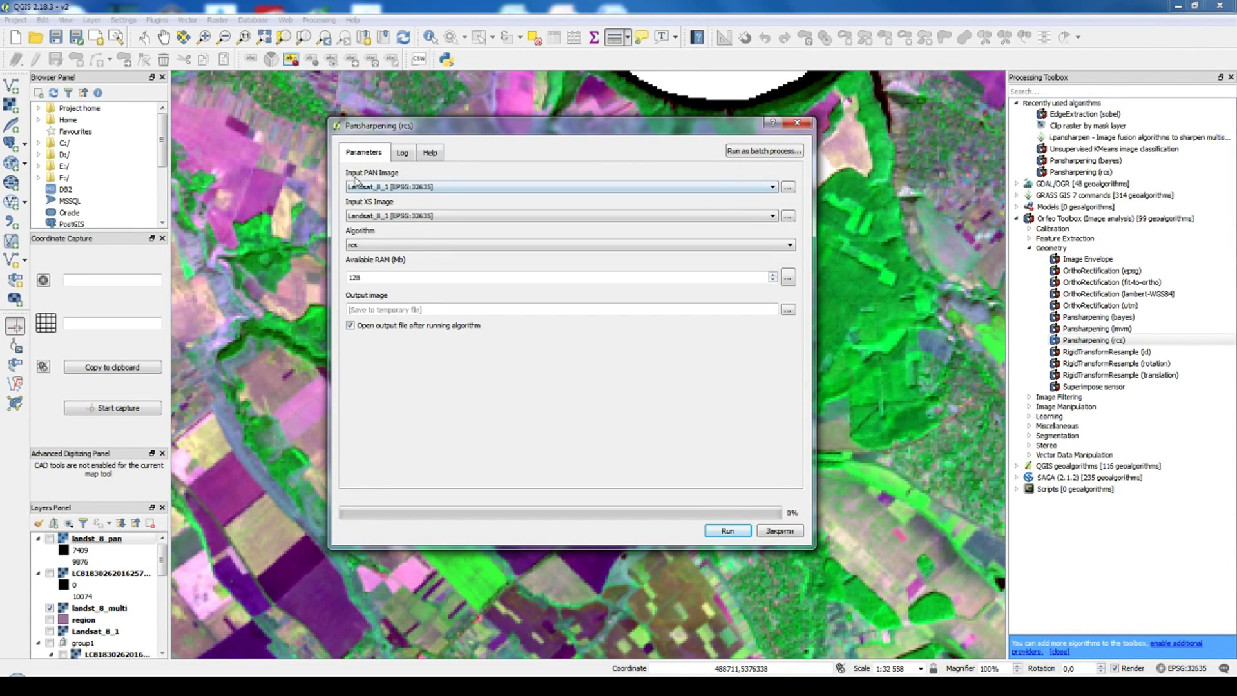
click(418, 187)
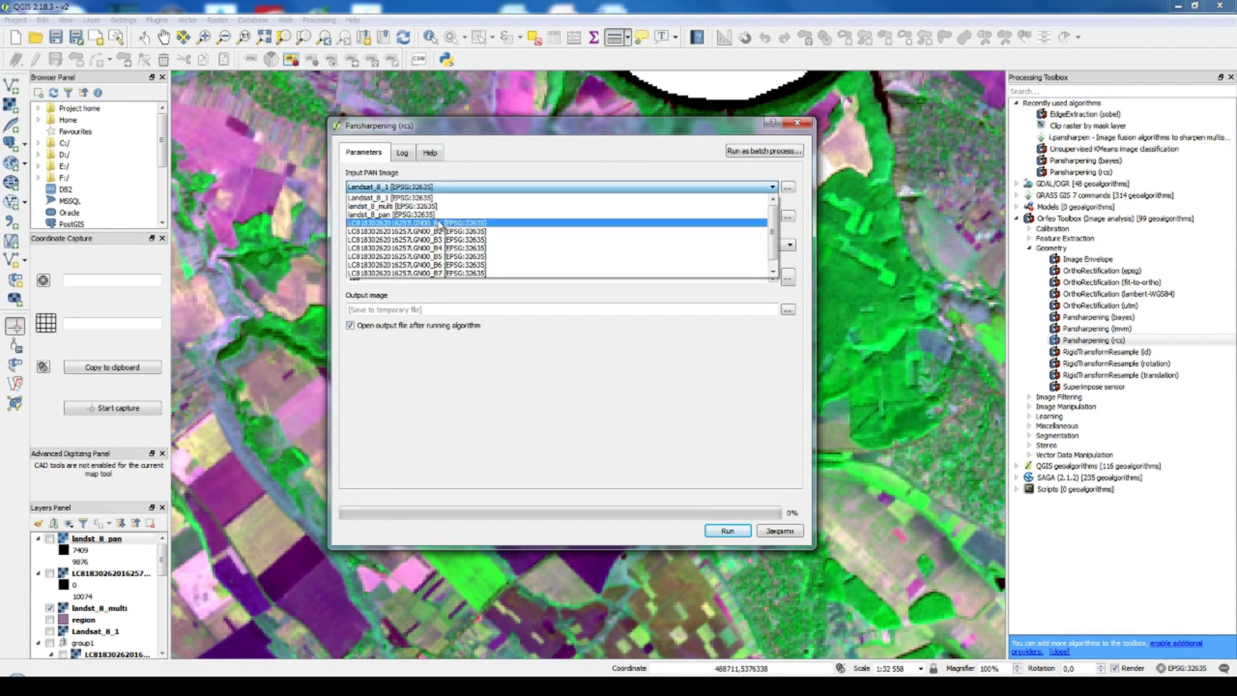
click(368, 215)
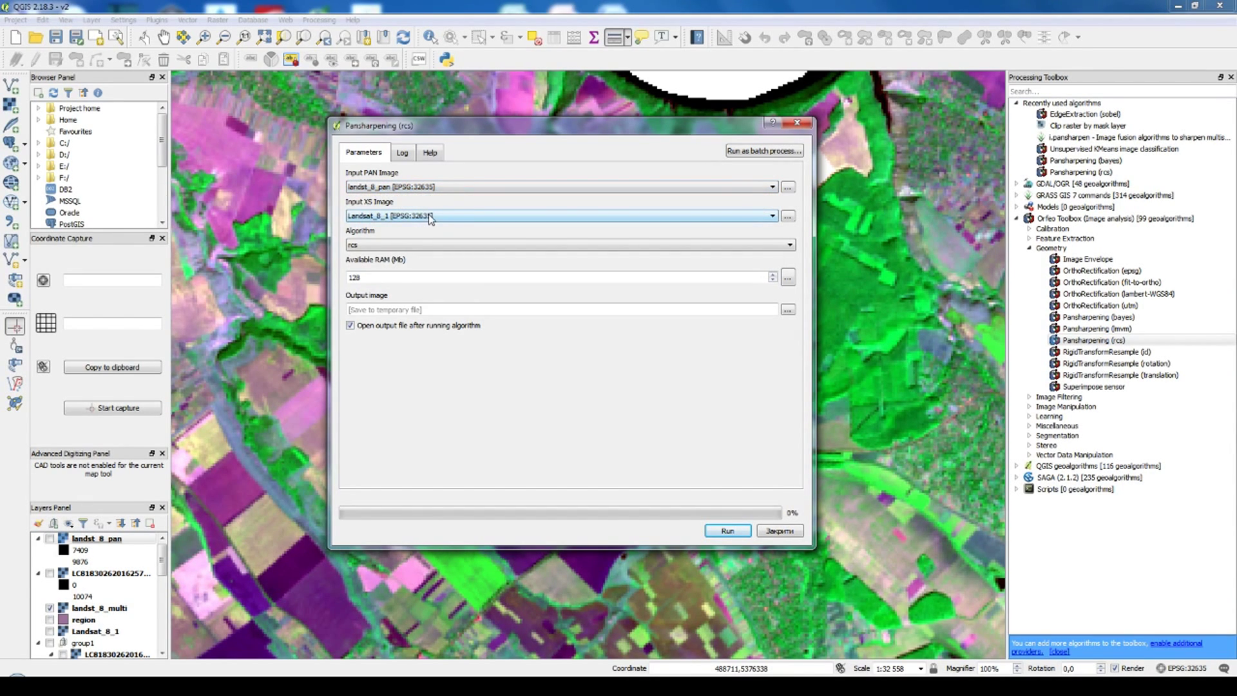
click(395, 218)
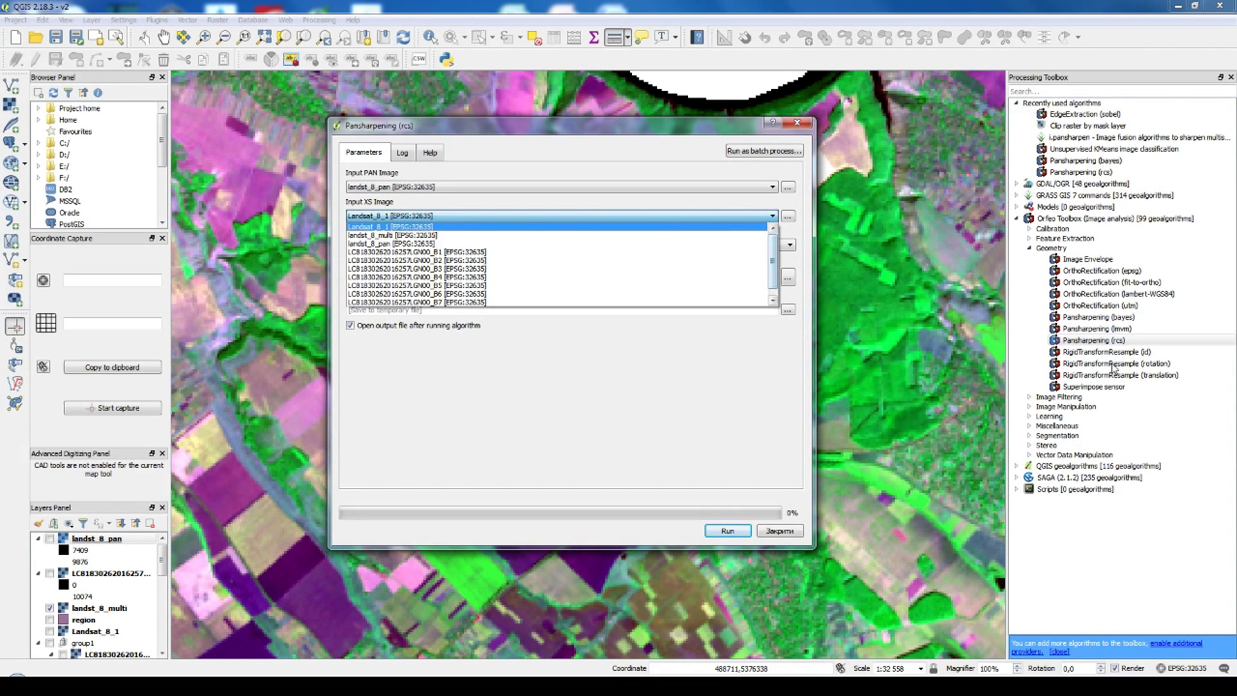
drag(771, 267, 772, 278)
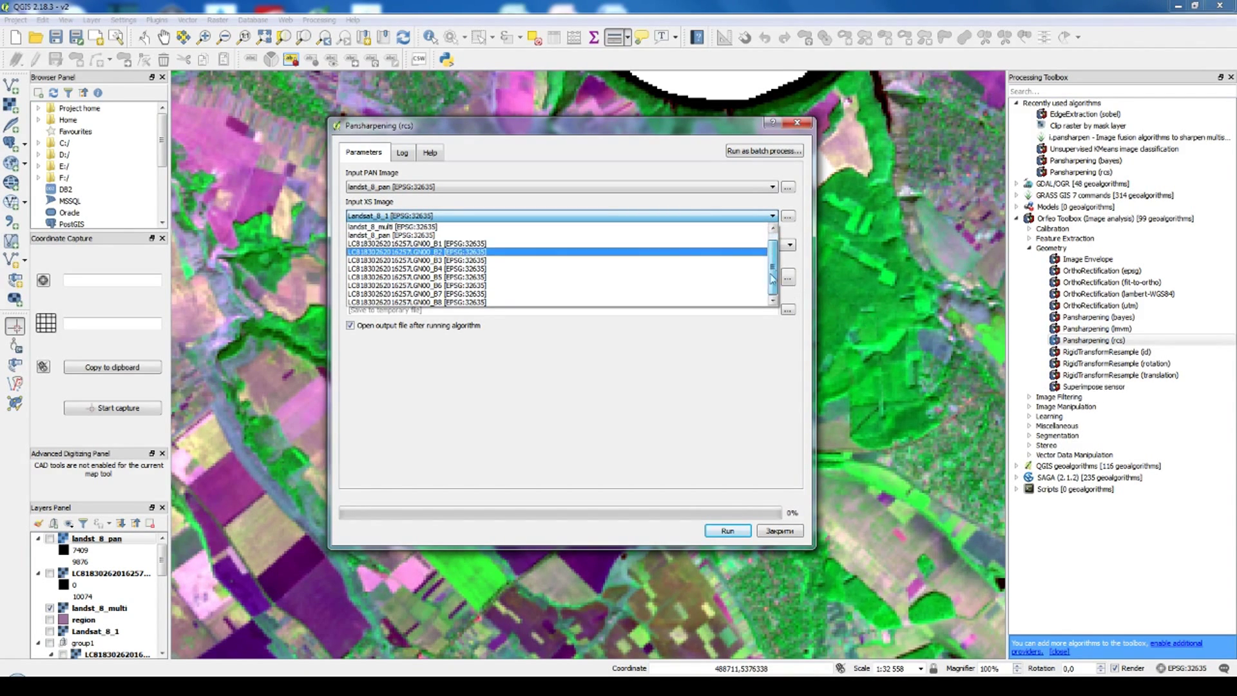
click(788, 216)
double_click(617, 249)
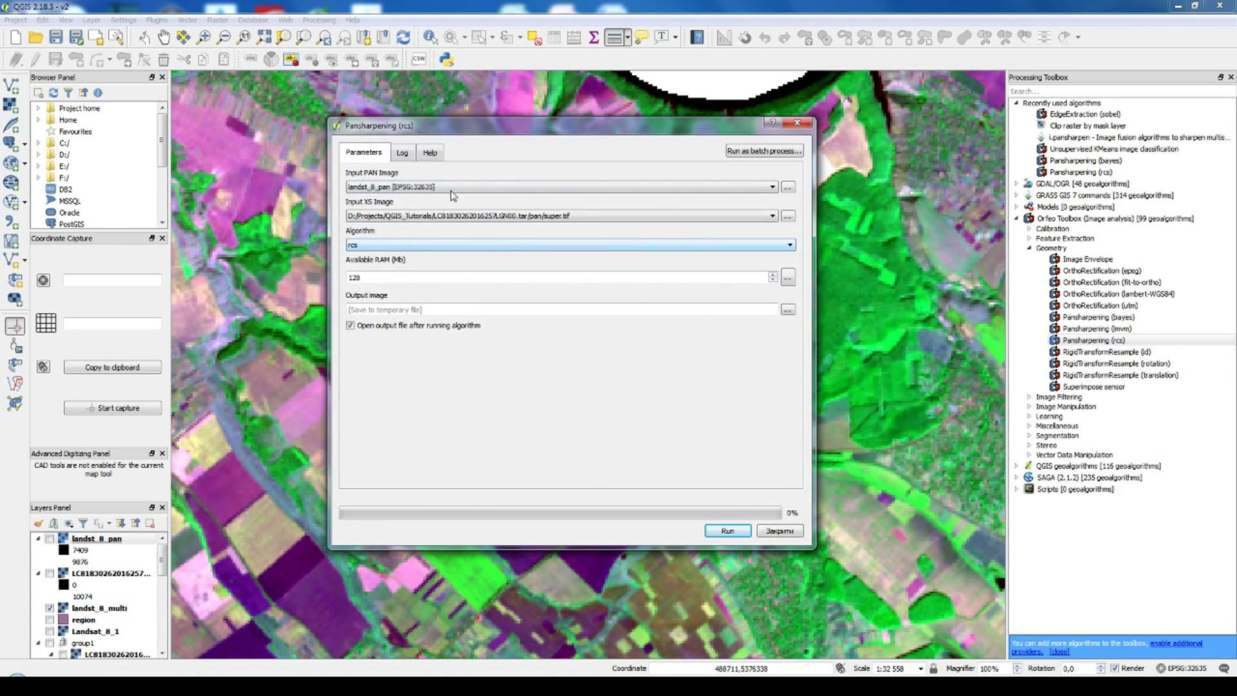
Step: Keep the rcs algorithm, save the output image as landsat_8_15m, and run the pansharpening
click(429, 245)
click(453, 249)
click(383, 278)
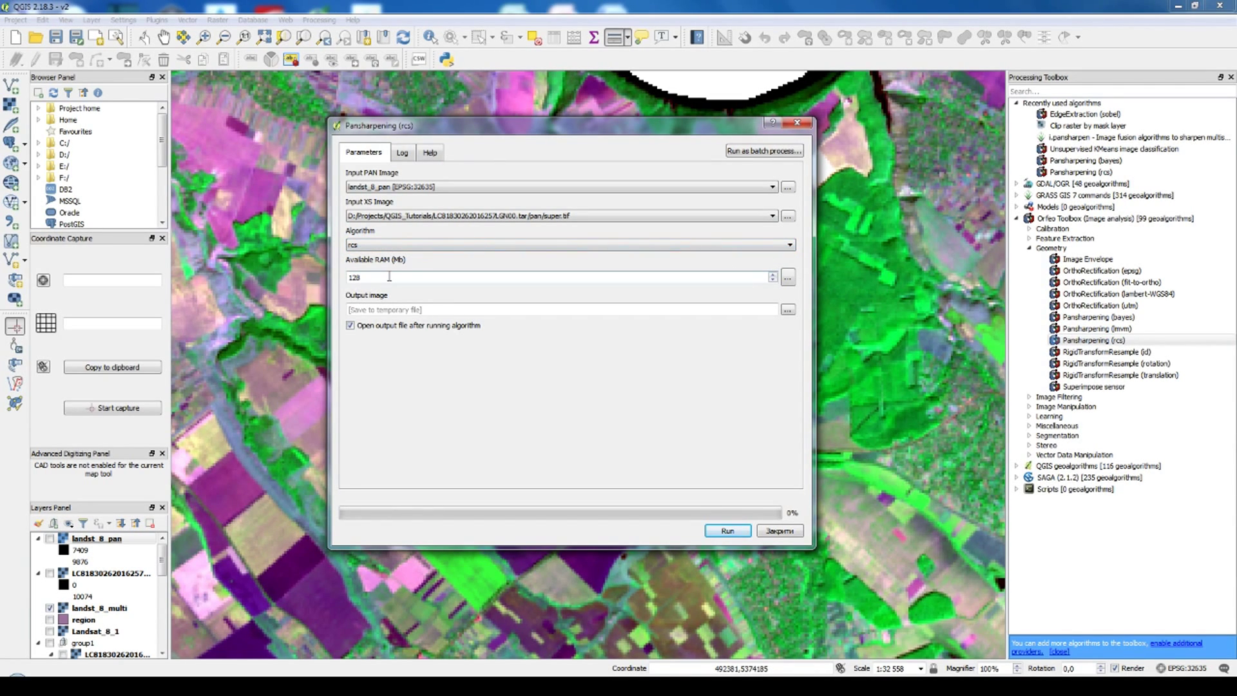
click(788, 311)
click(816, 335)
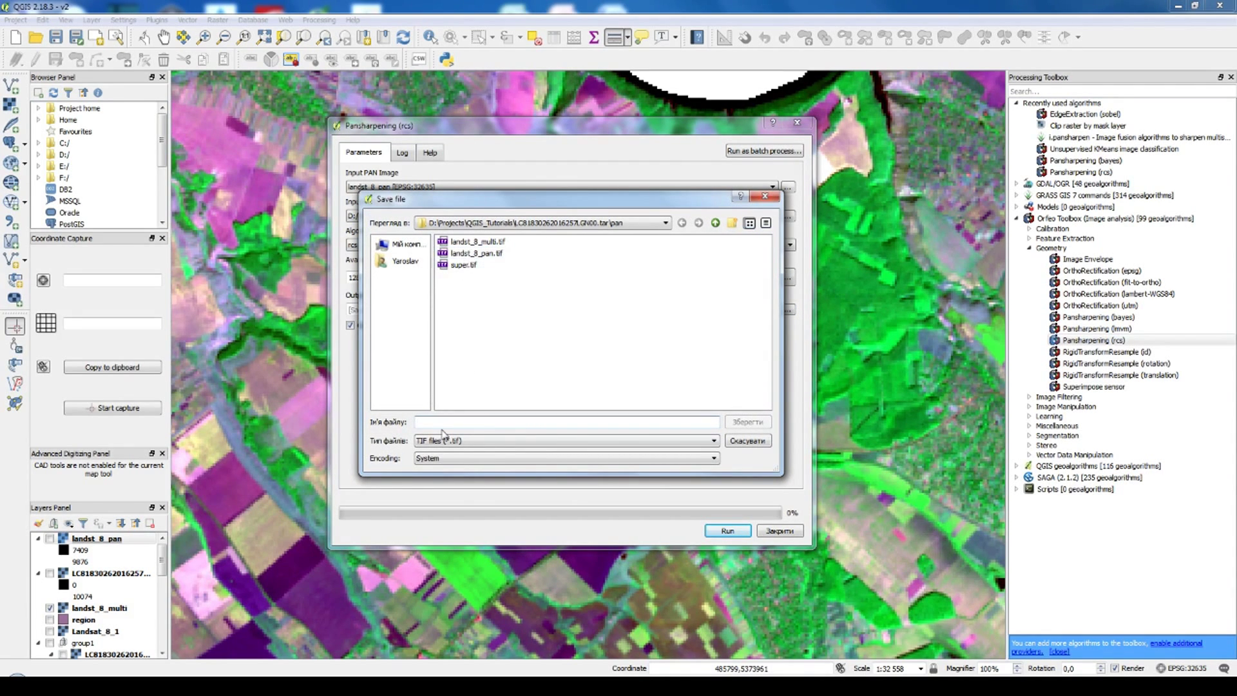
text(land)
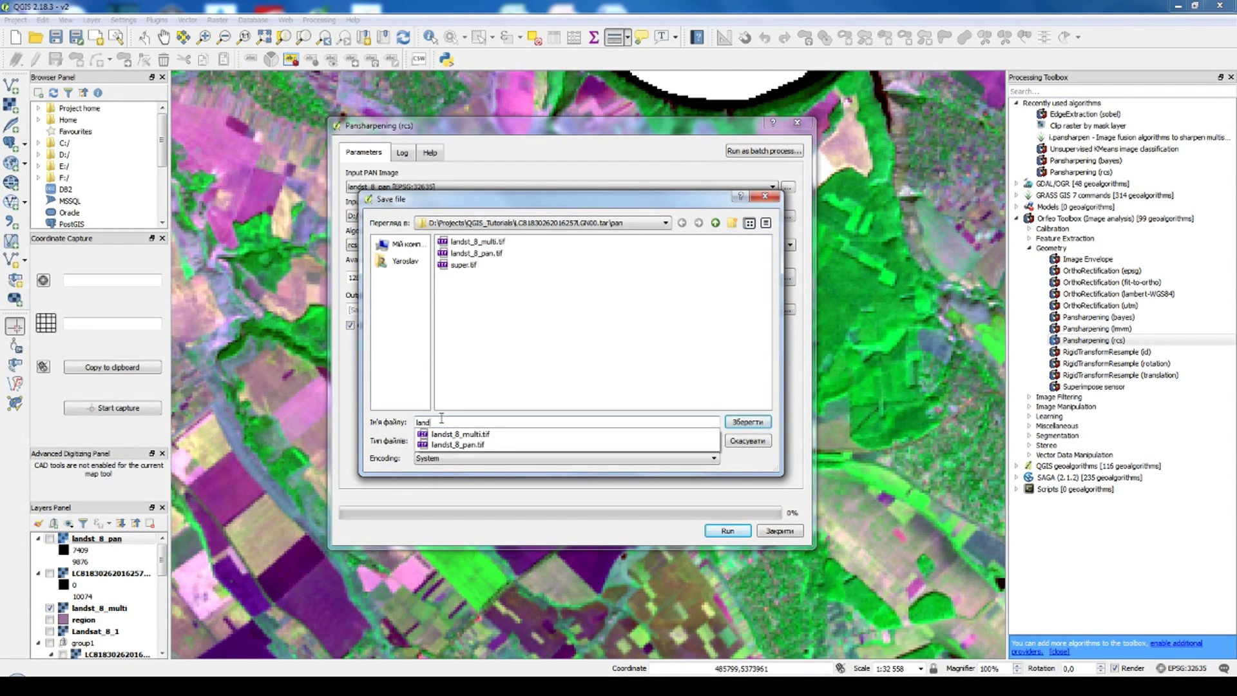
text(sat)
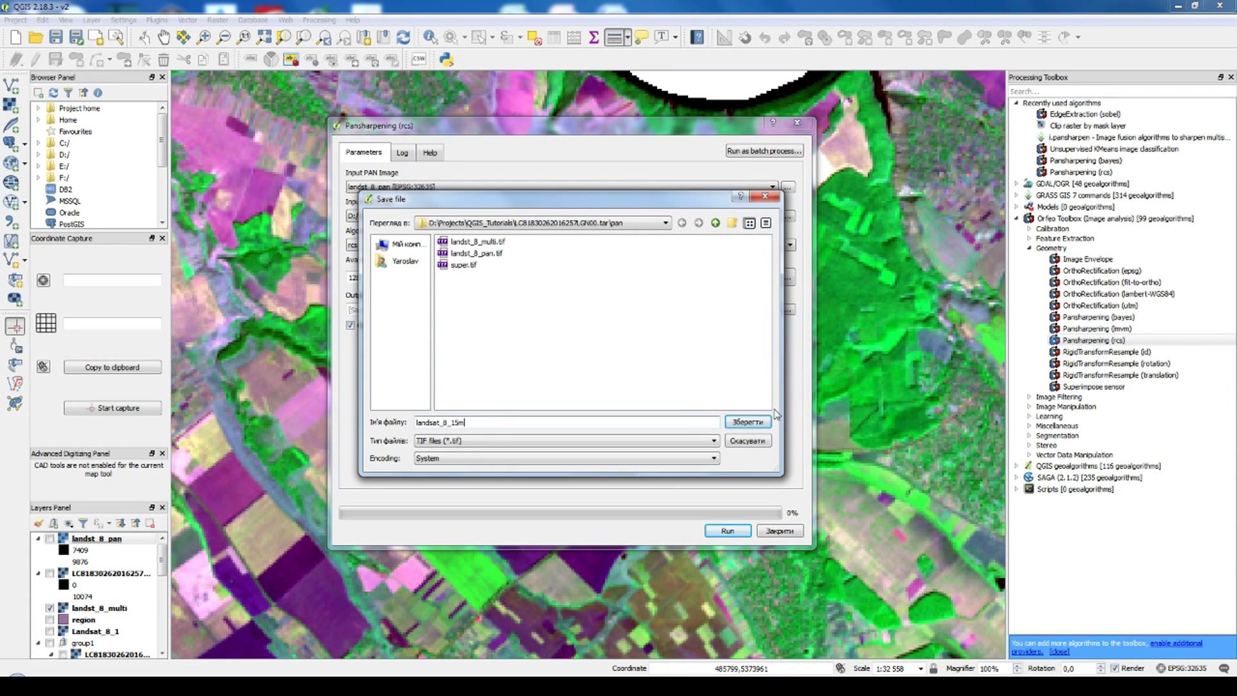
text(_8_15m)
click(747, 422)
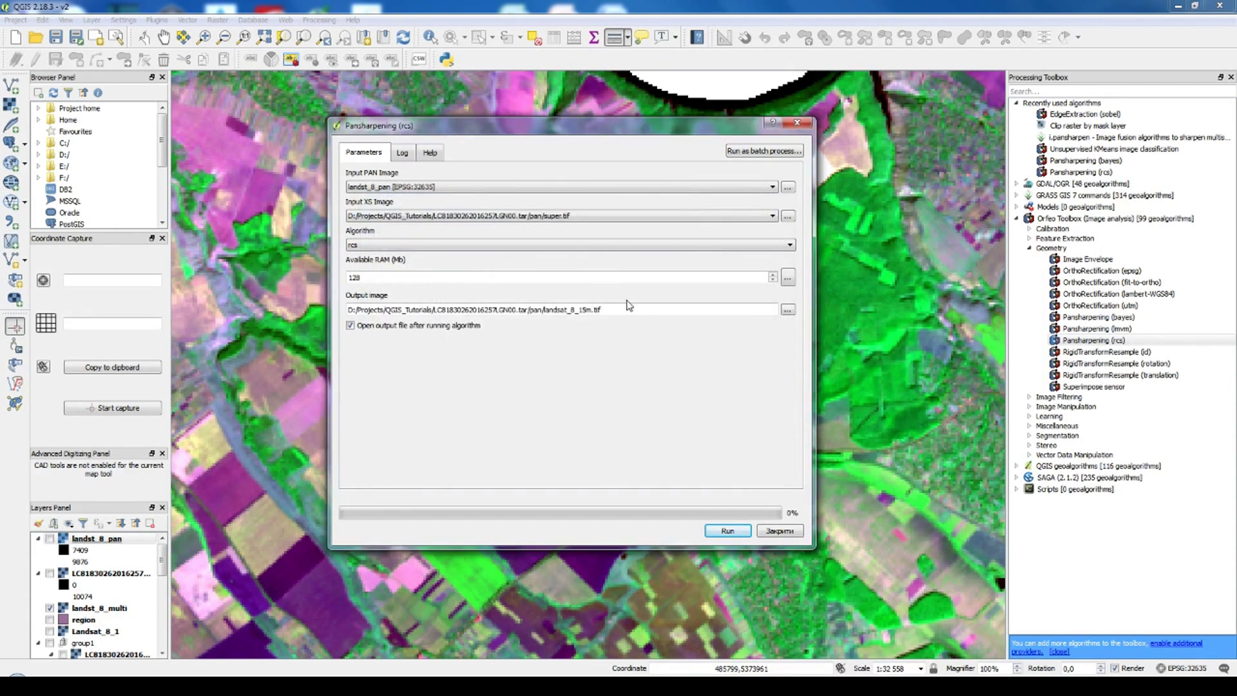
click(728, 531)
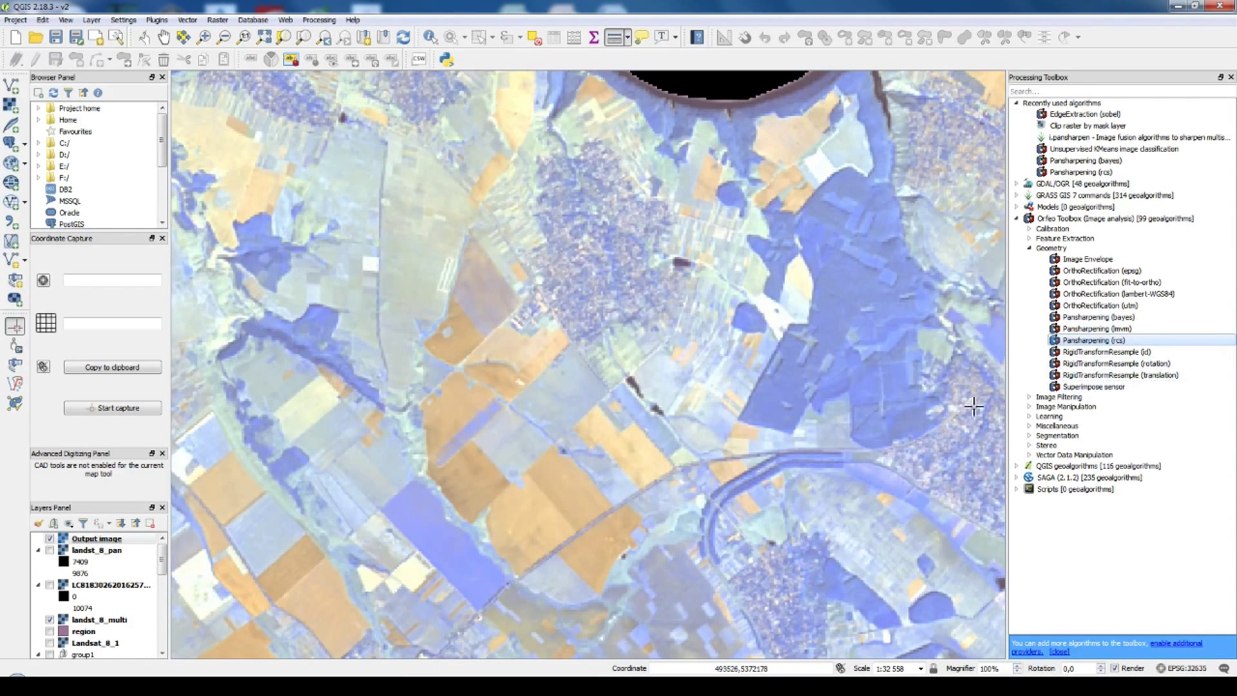
Step: Assign band 4 to red, band 3 to green and band 2 to blue in the pansharpened Output image layer's style
scroll(616, 415, down, 2)
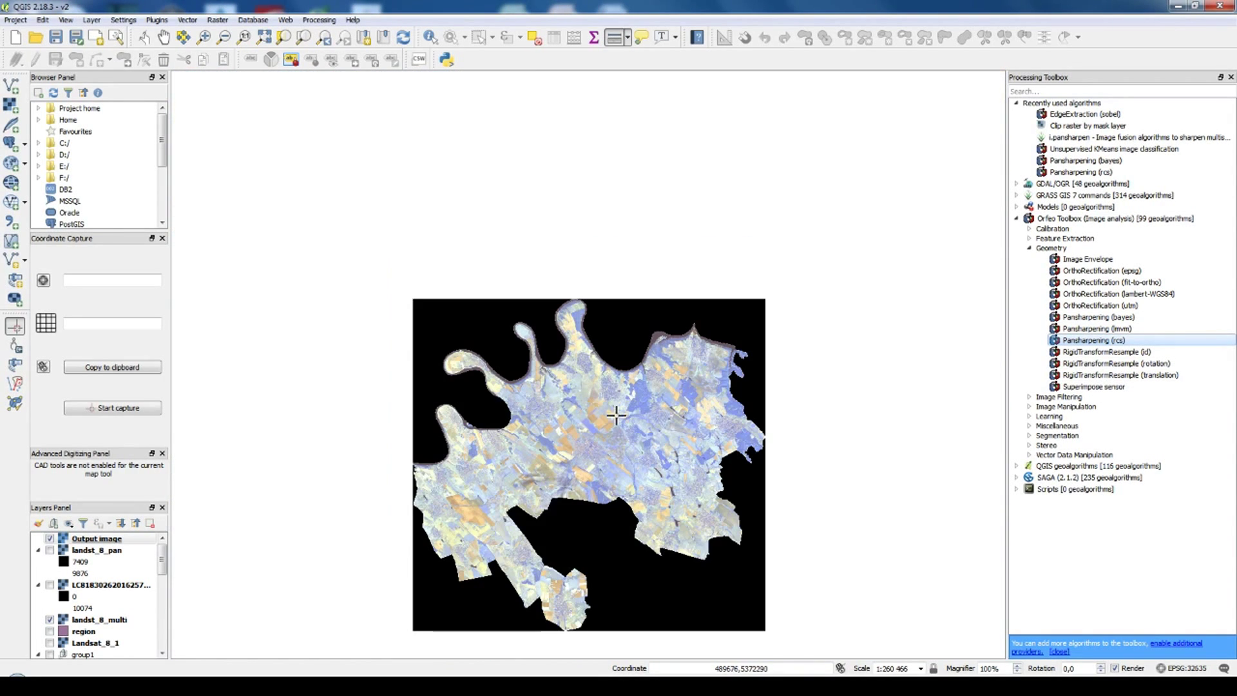
scroll(583, 433, up, 1)
drag(517, 503, 469, 383)
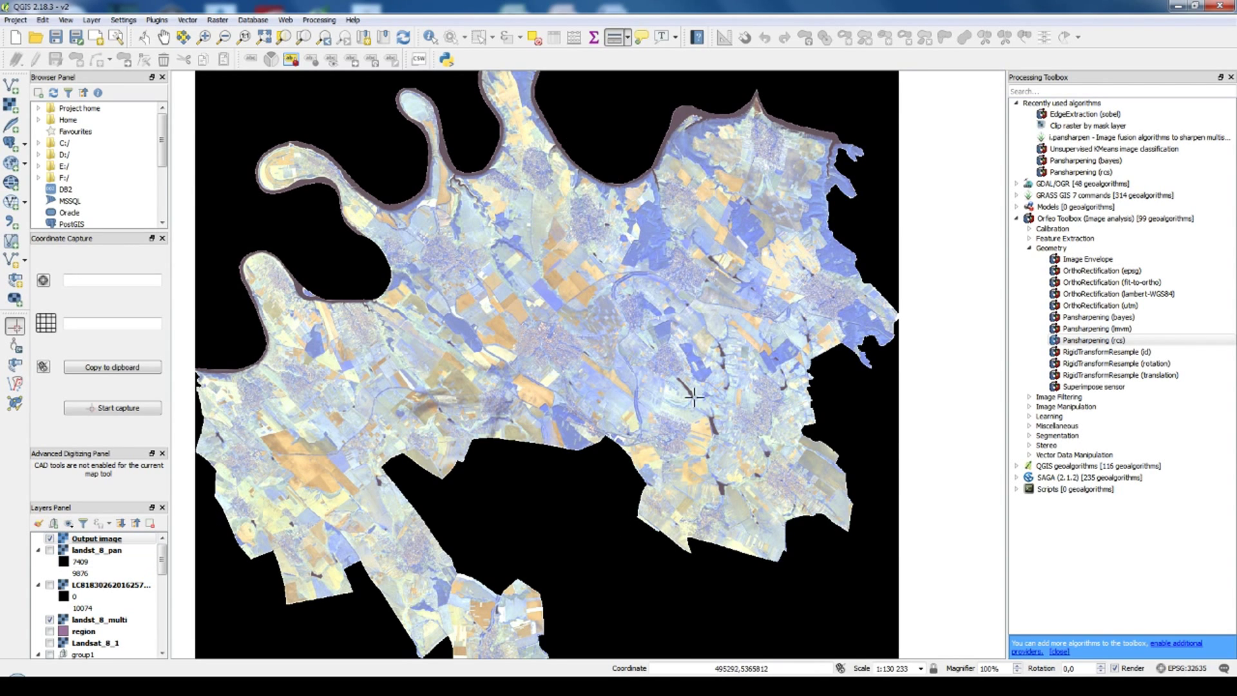
double_click(96, 540)
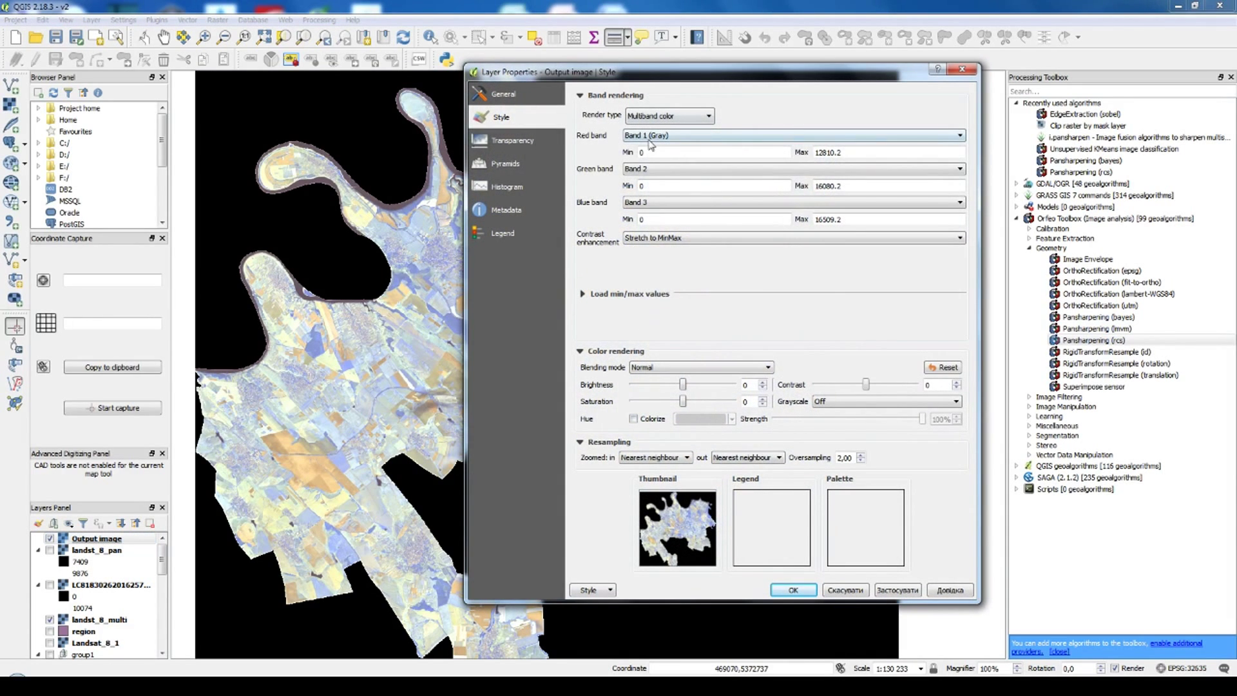
click(644, 138)
click(636, 180)
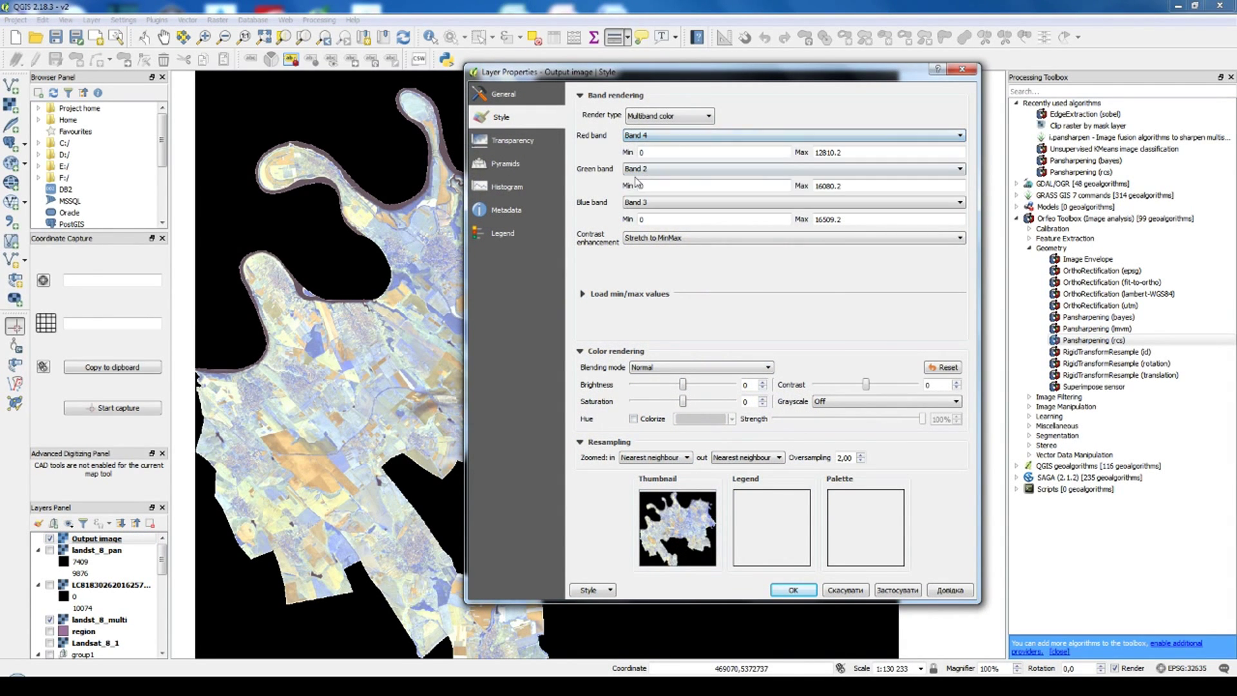
click(634, 169)
click(635, 206)
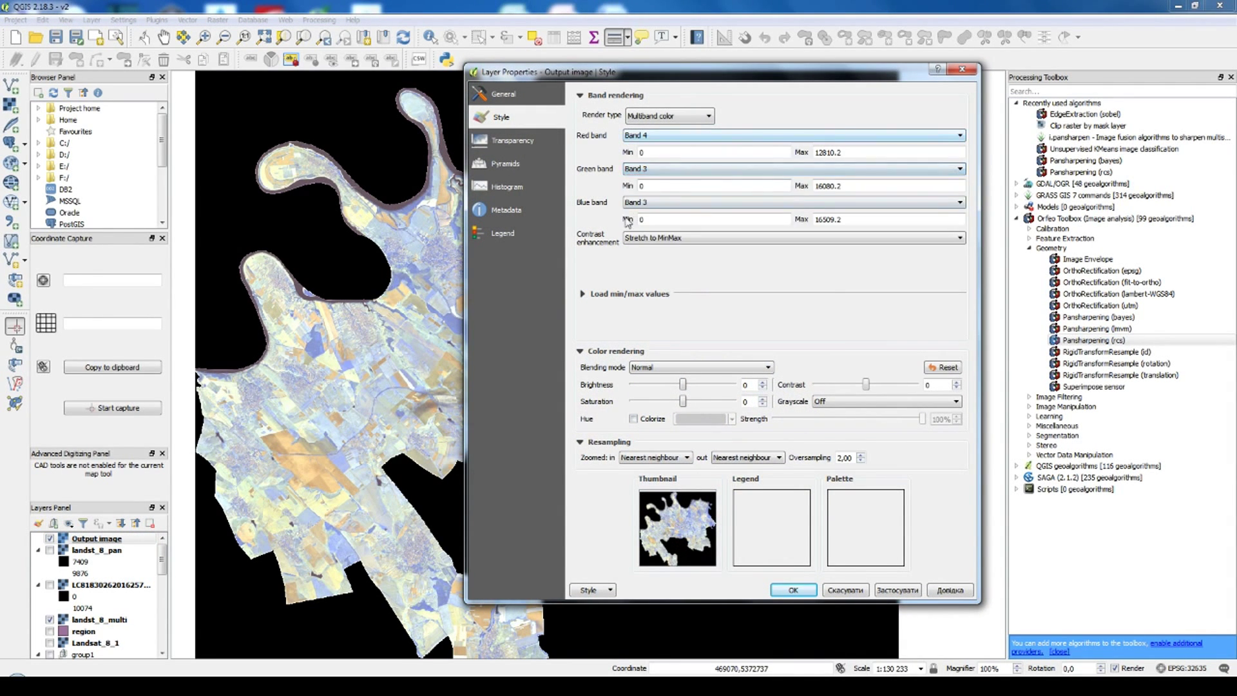
click(638, 204)
click(640, 231)
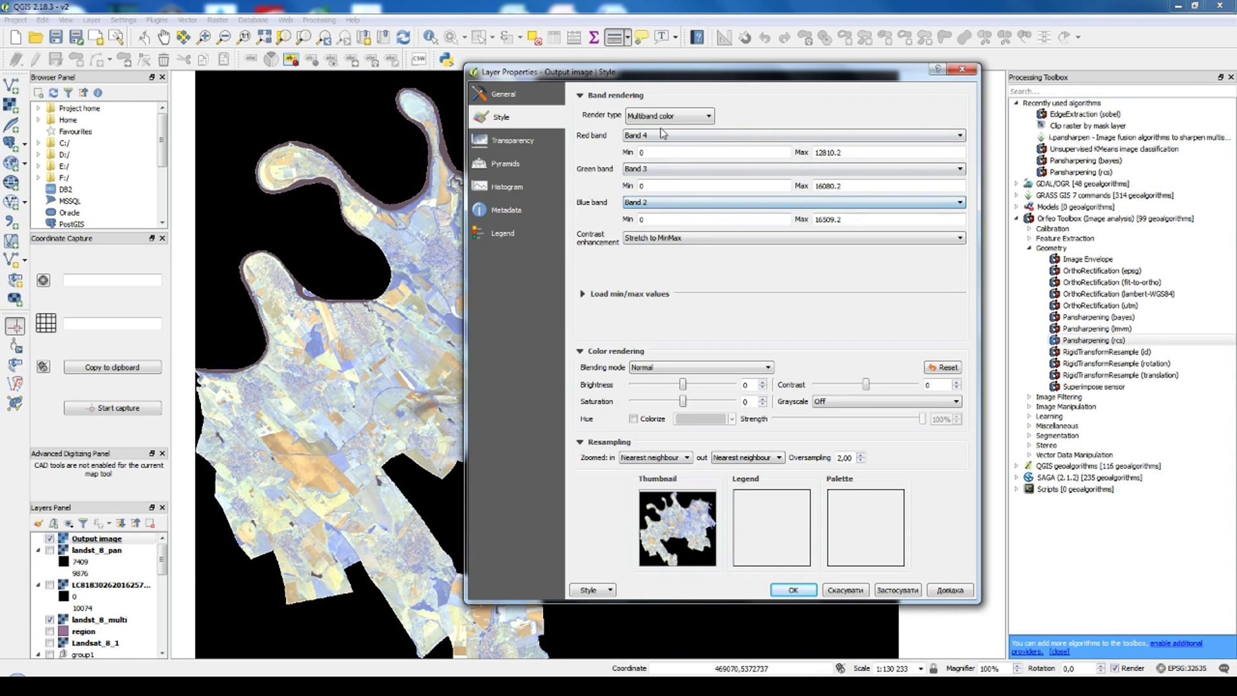
Step: Load the Output image's min/max values by mean +/- standard deviation × 2.00, enable clipping the extent to the canvas, and apply the style
click(603, 294)
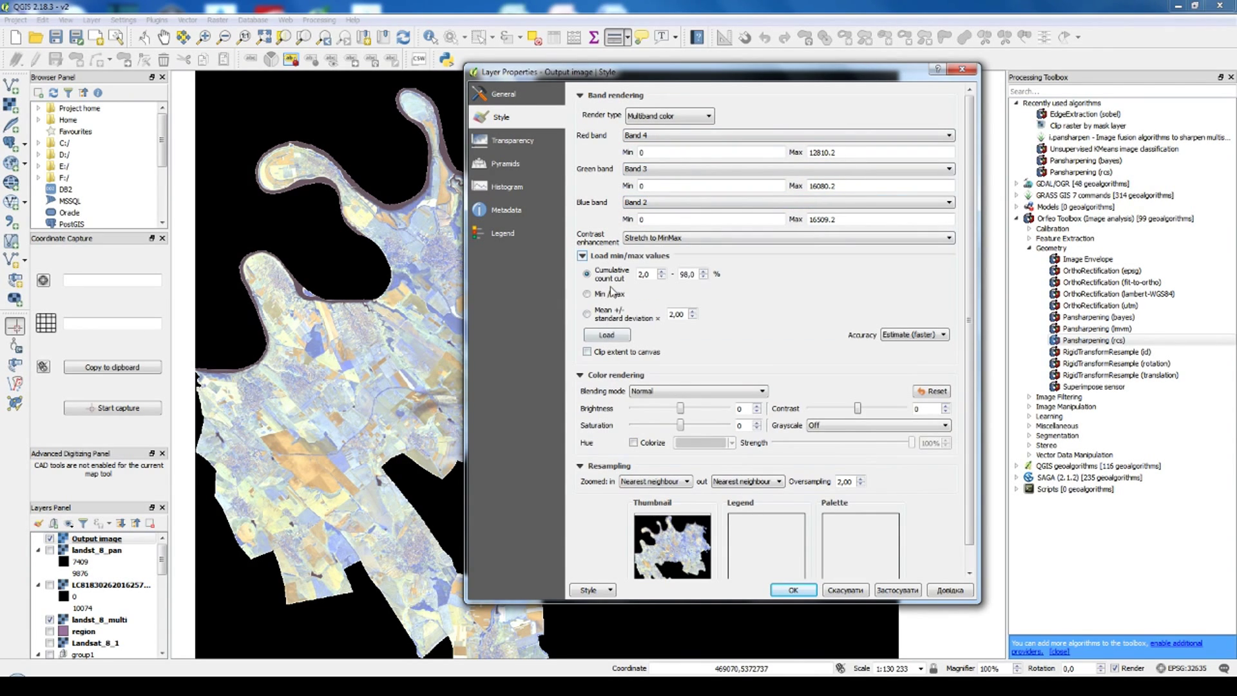
click(597, 321)
click(606, 333)
click(600, 354)
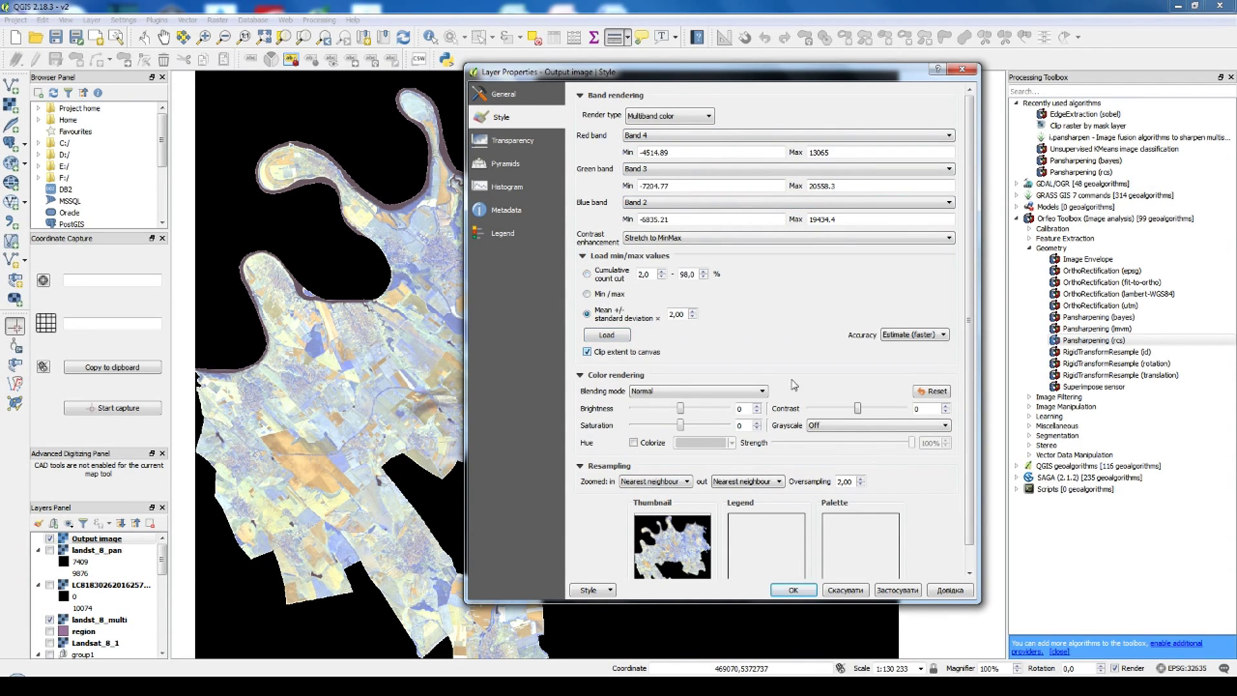
click(897, 590)
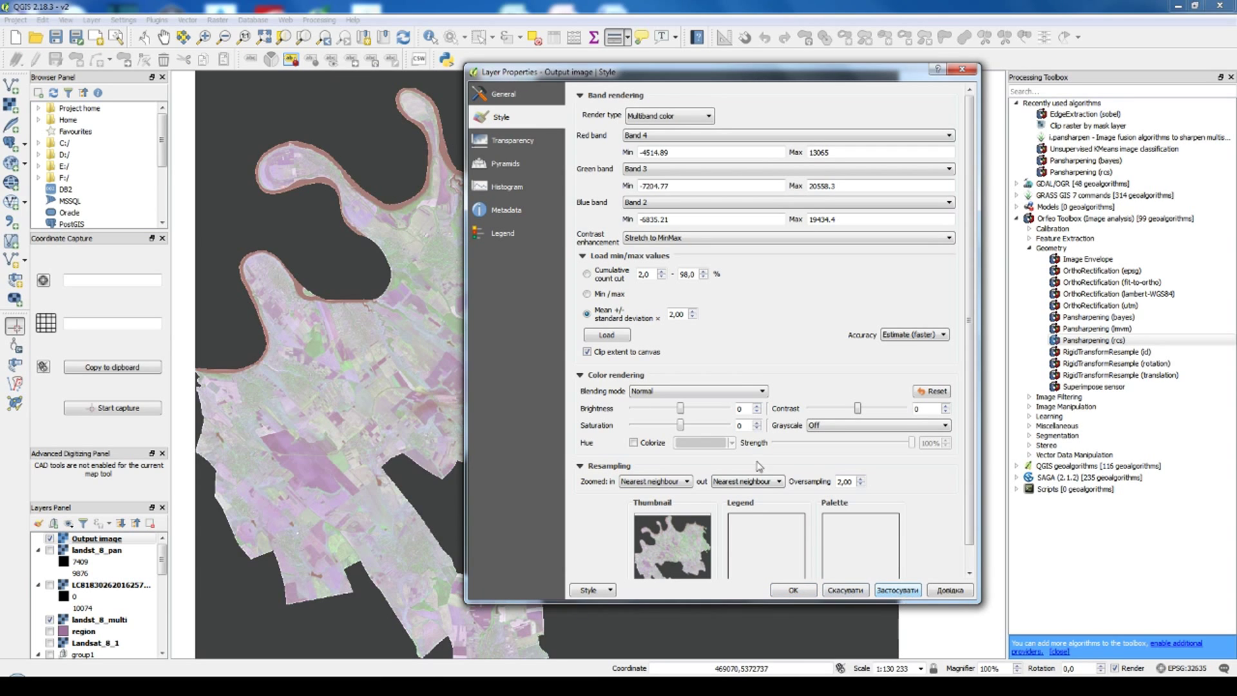
Step: Add a custom transparent pixel entry of red 0, green 0, blue 0 at 100 percent to the Output image and apply it
click(539, 147)
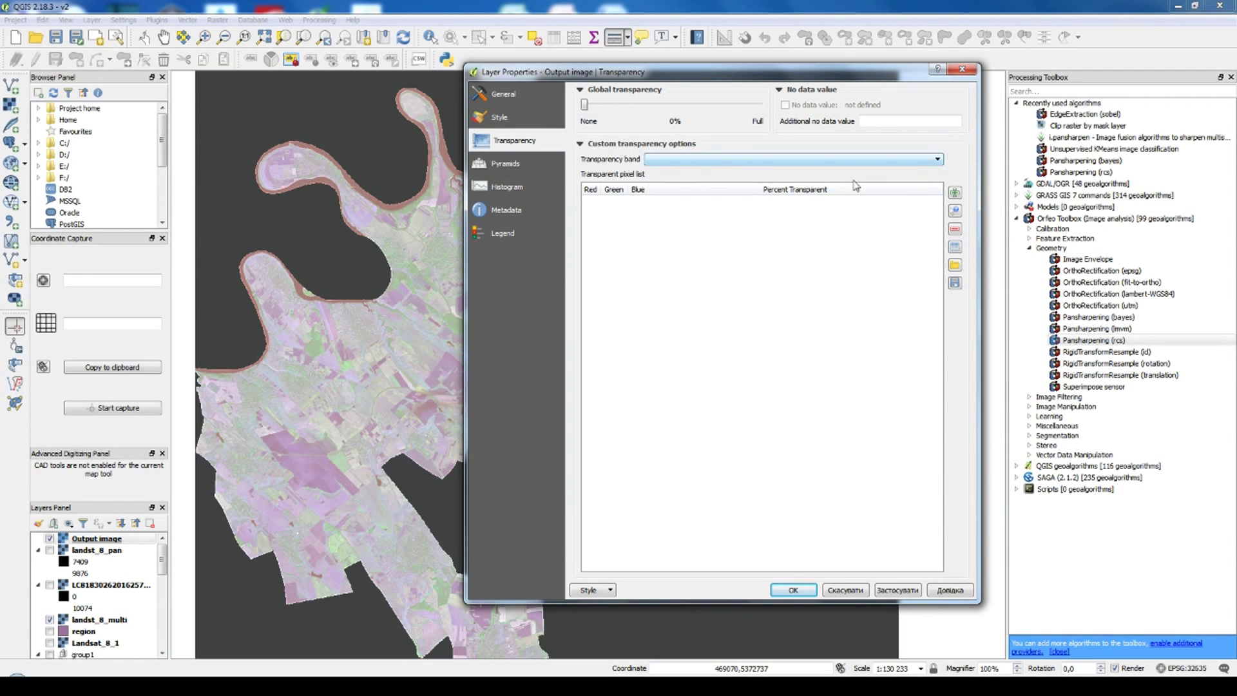
click(955, 193)
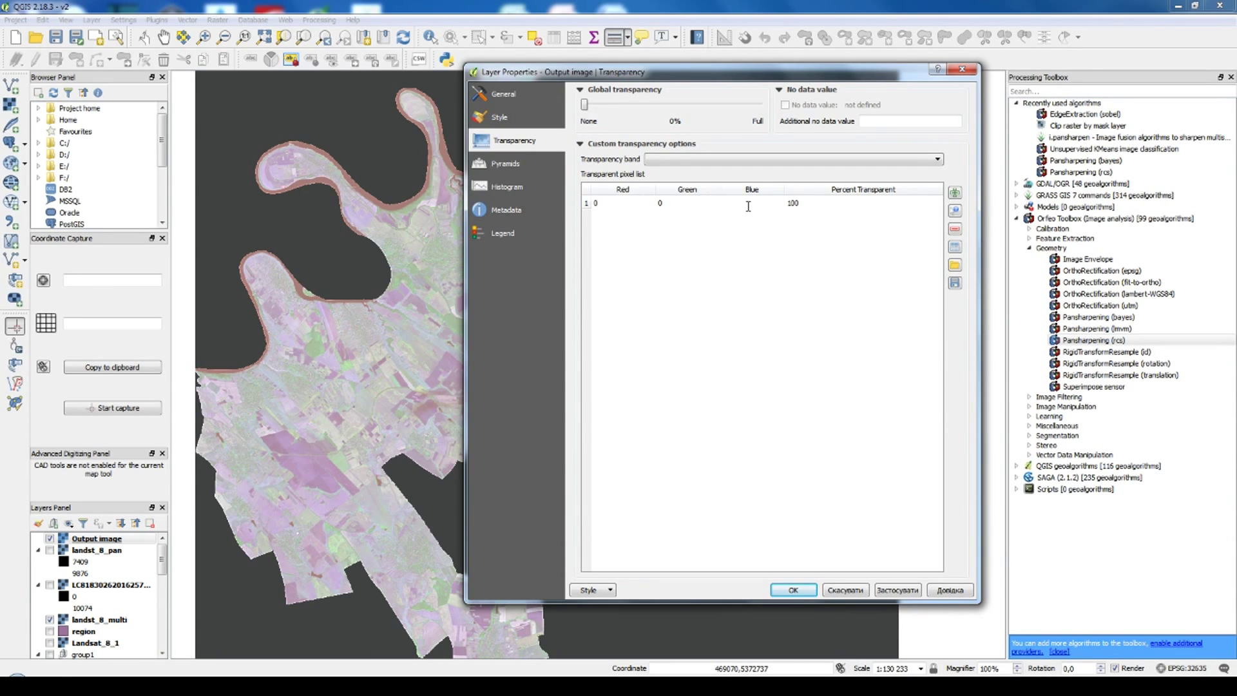
key(Return)
click(900, 590)
click(791, 590)
drag(534, 238, 662, 337)
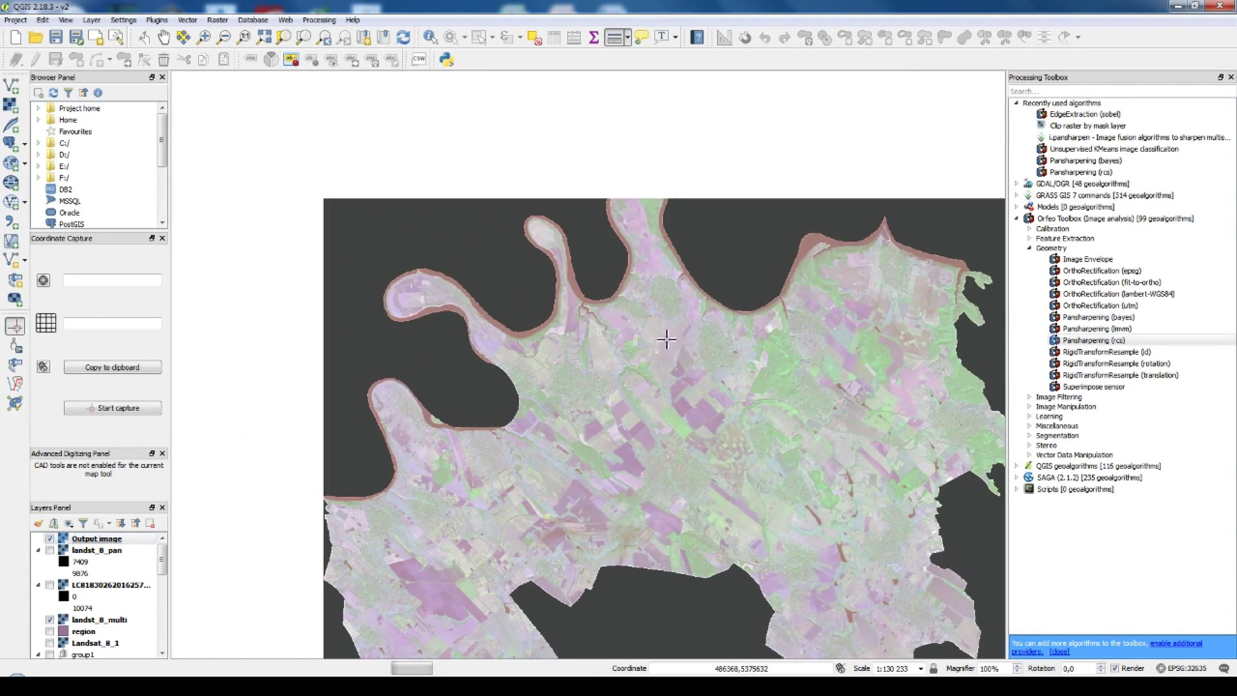
scroll(680, 432, up, 1)
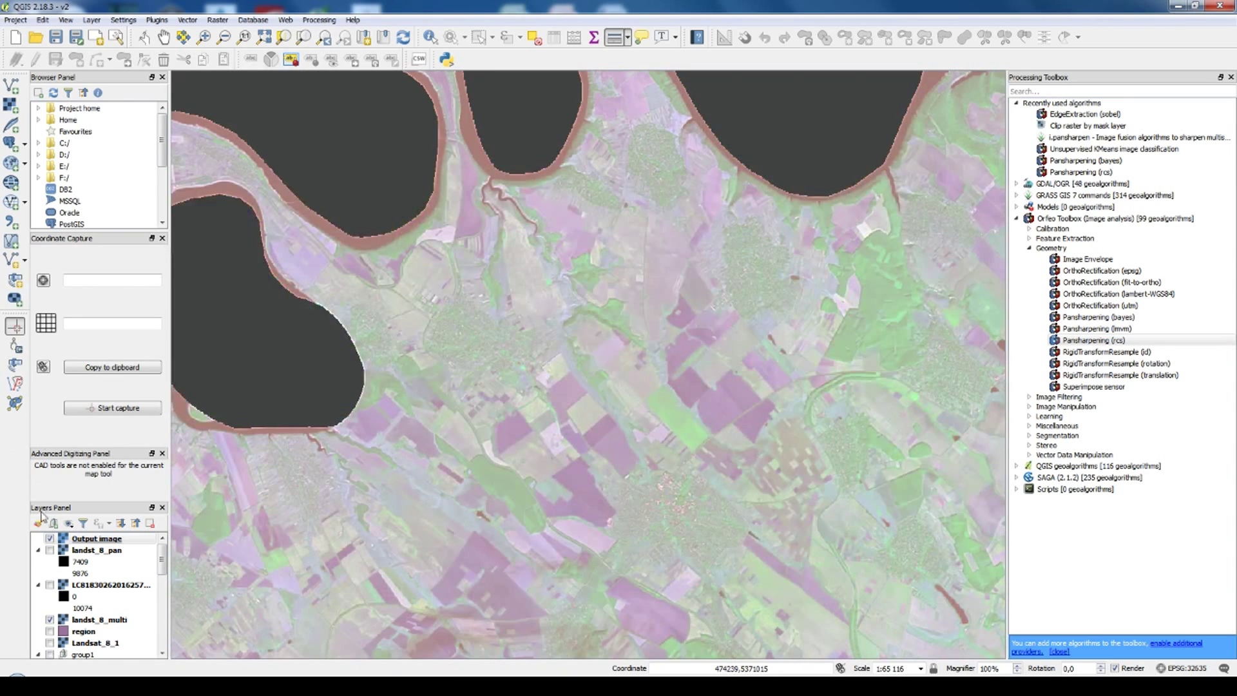
Step: Load the Output image's min/max values by cumulative count cut 2.0–98.0%, reload them with extent clipped to the canvas, and apply the style
double_click(99, 538)
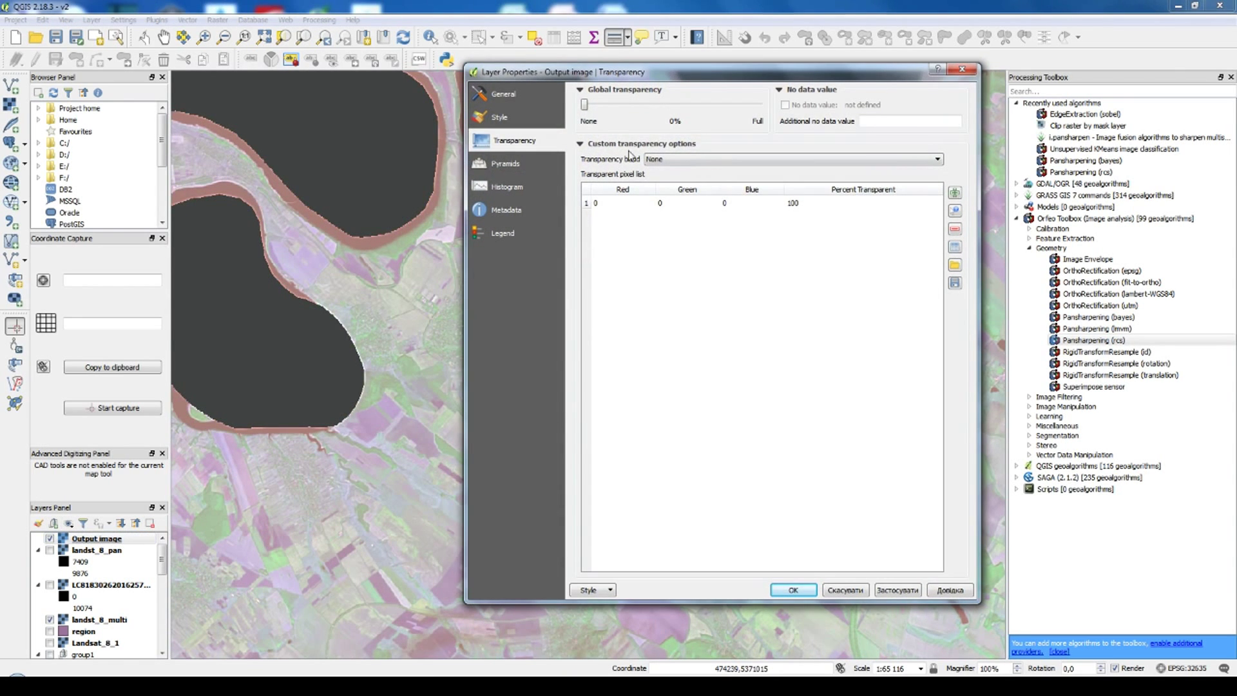
click(501, 117)
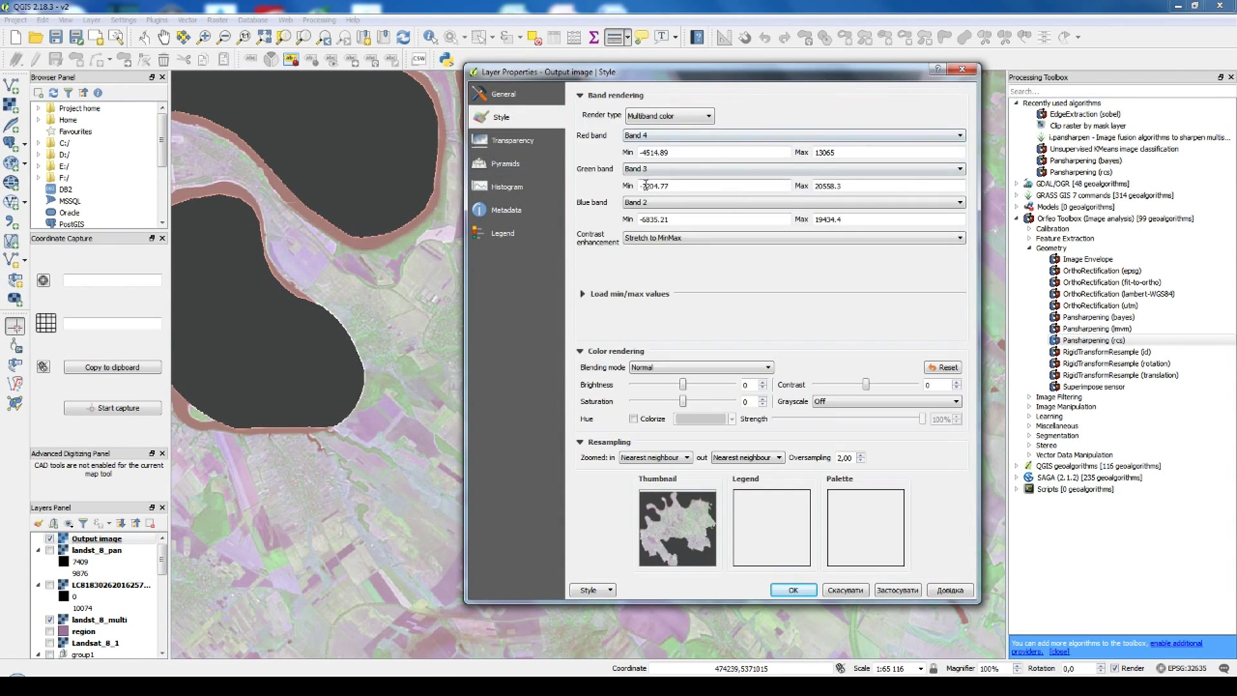
click(620, 293)
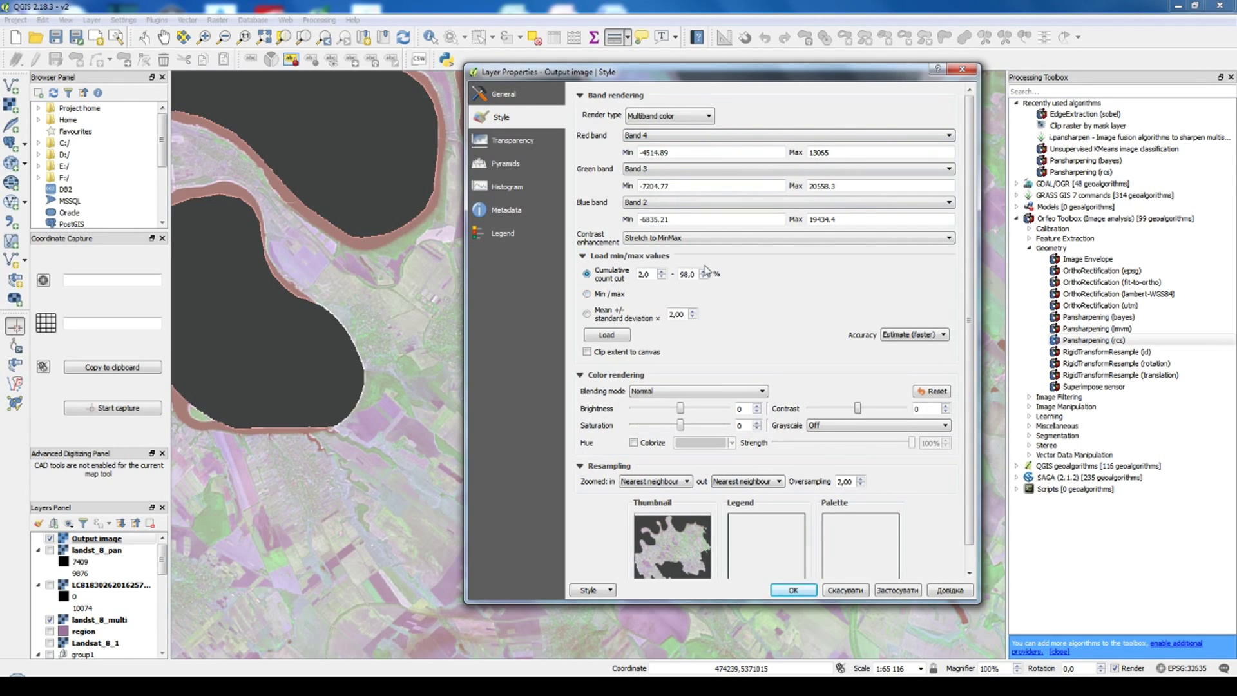
click(615, 335)
click(892, 594)
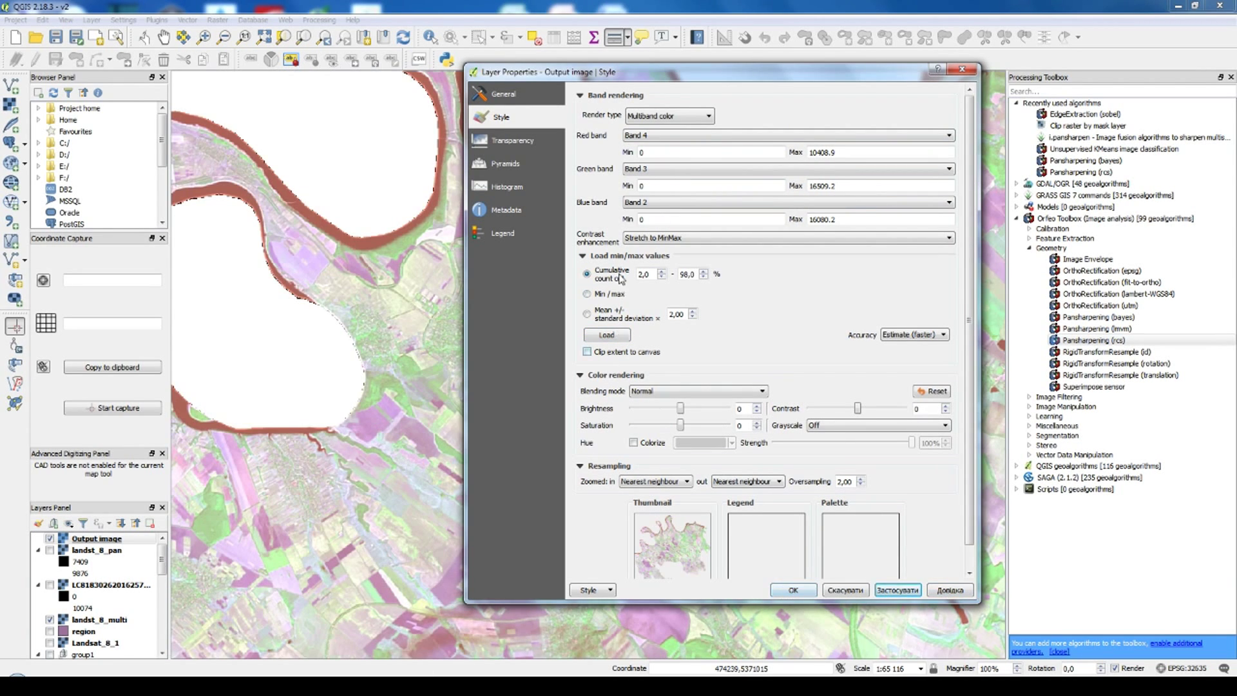
click(615, 351)
click(607, 335)
click(791, 590)
Step: For a close-up of the fields, load the Output image's min/max values by mean +/- standard deviation × 2.00, clipped to the canvas, and apply
scroll(734, 403, up, 2)
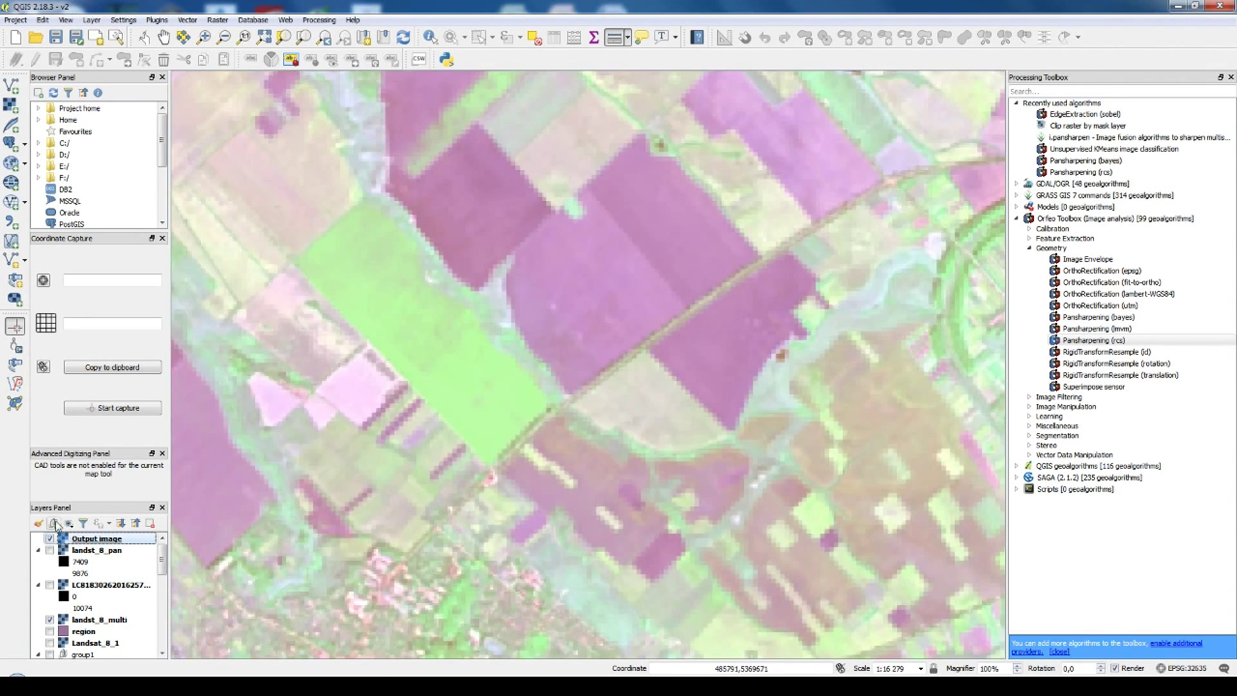
double_click(96, 539)
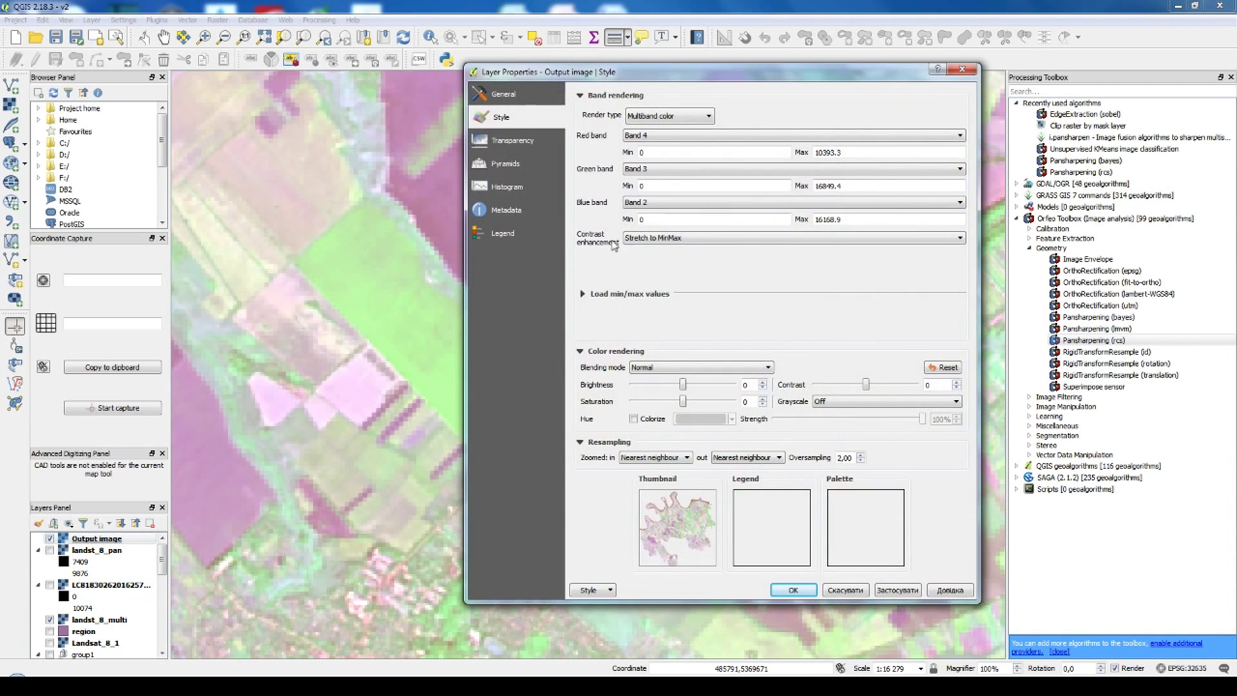
click(596, 294)
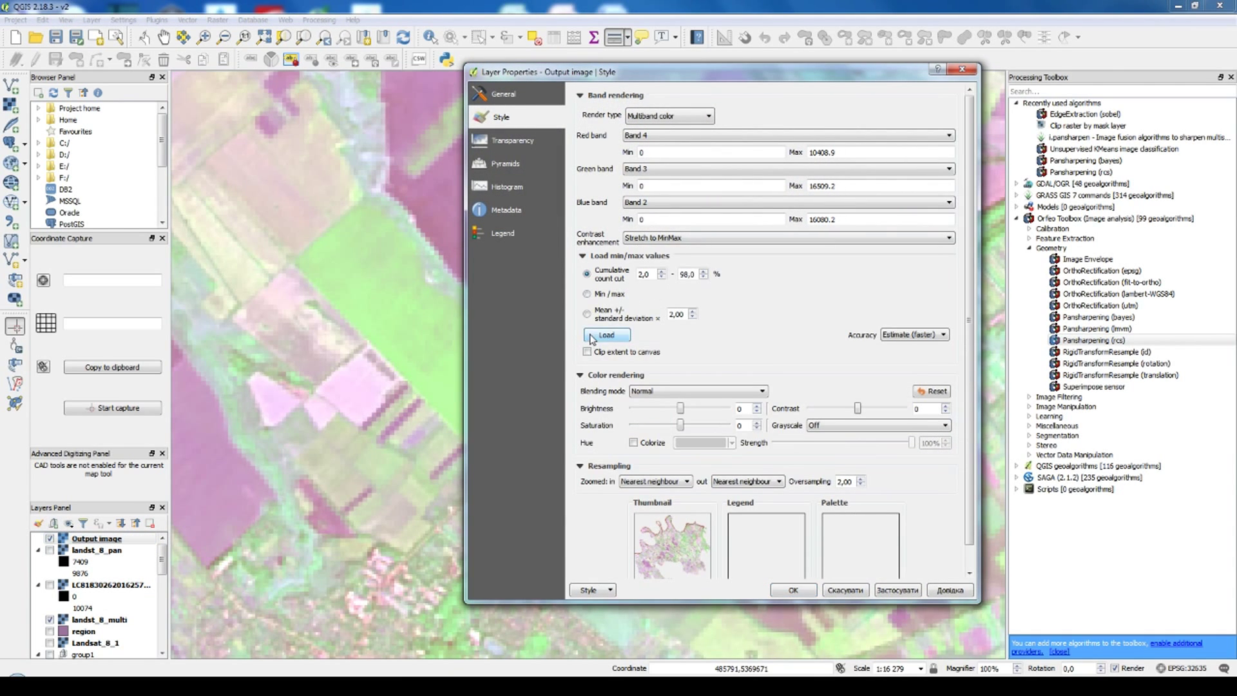
click(610, 335)
click(625, 319)
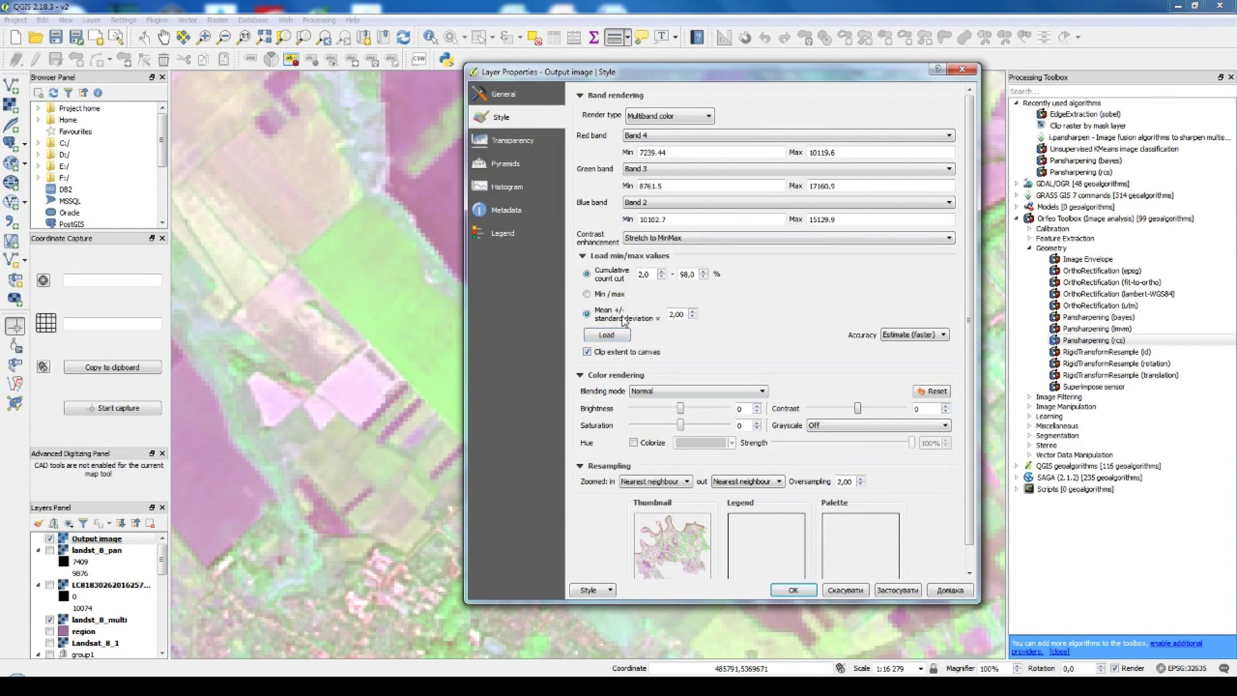
click(604, 337)
click(897, 590)
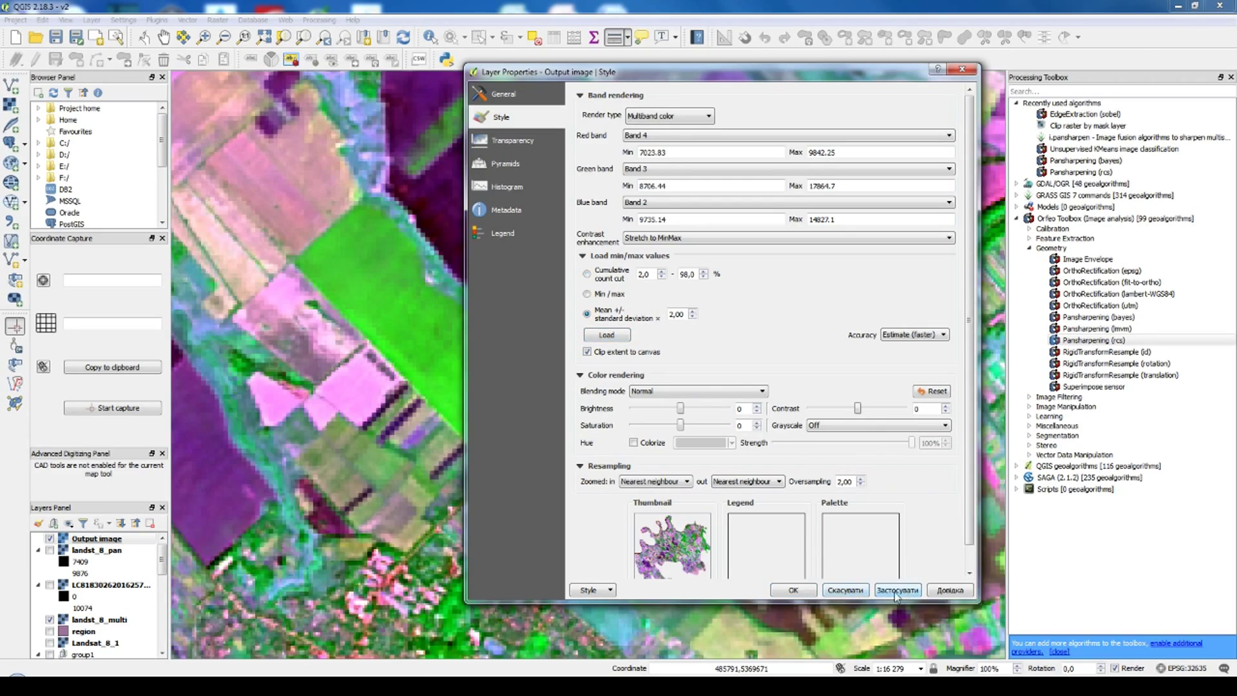
click(794, 591)
Step: Compare the Output image with the underlying landst_8_multi around the central town by toggling the Output image's visibility
scroll(573, 381, down, 3)
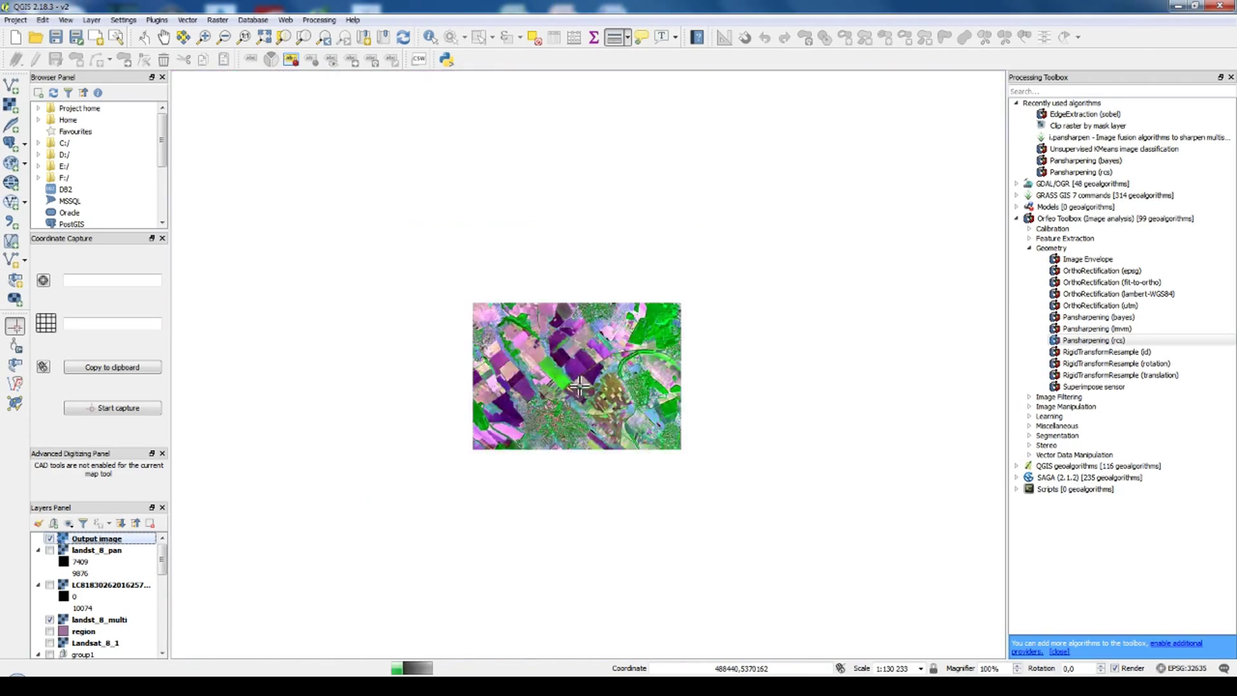
scroll(630, 386, up, 1)
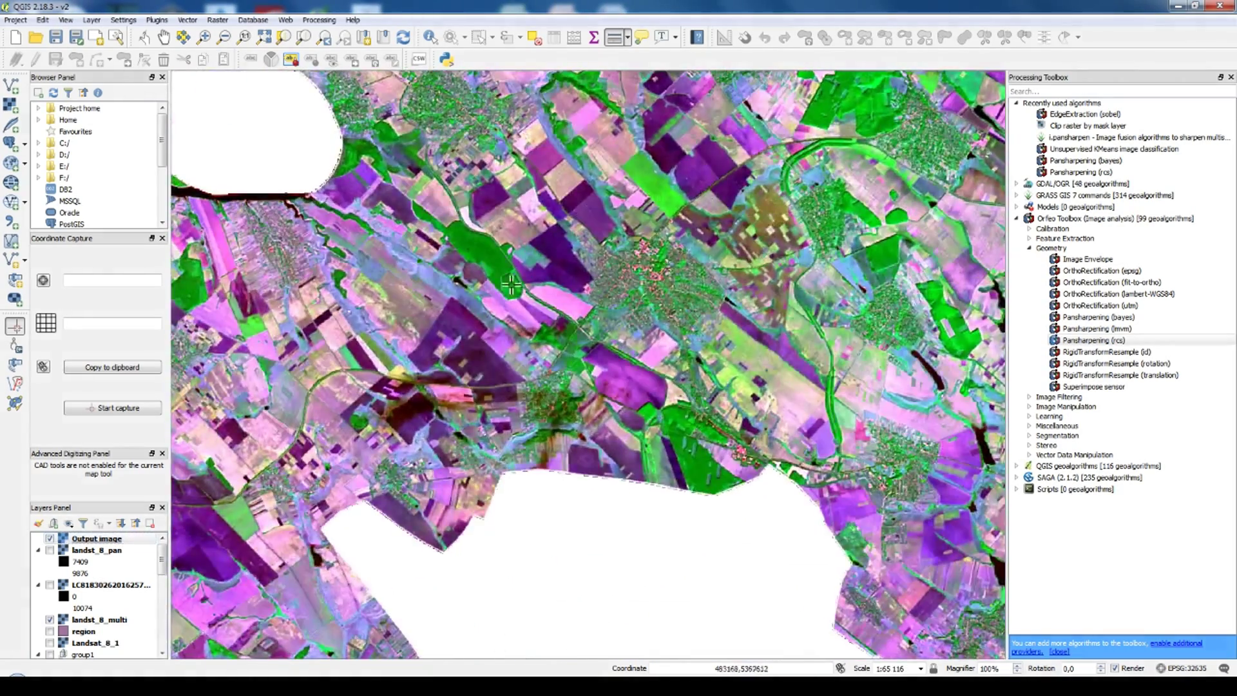
drag(645, 303, 587, 365)
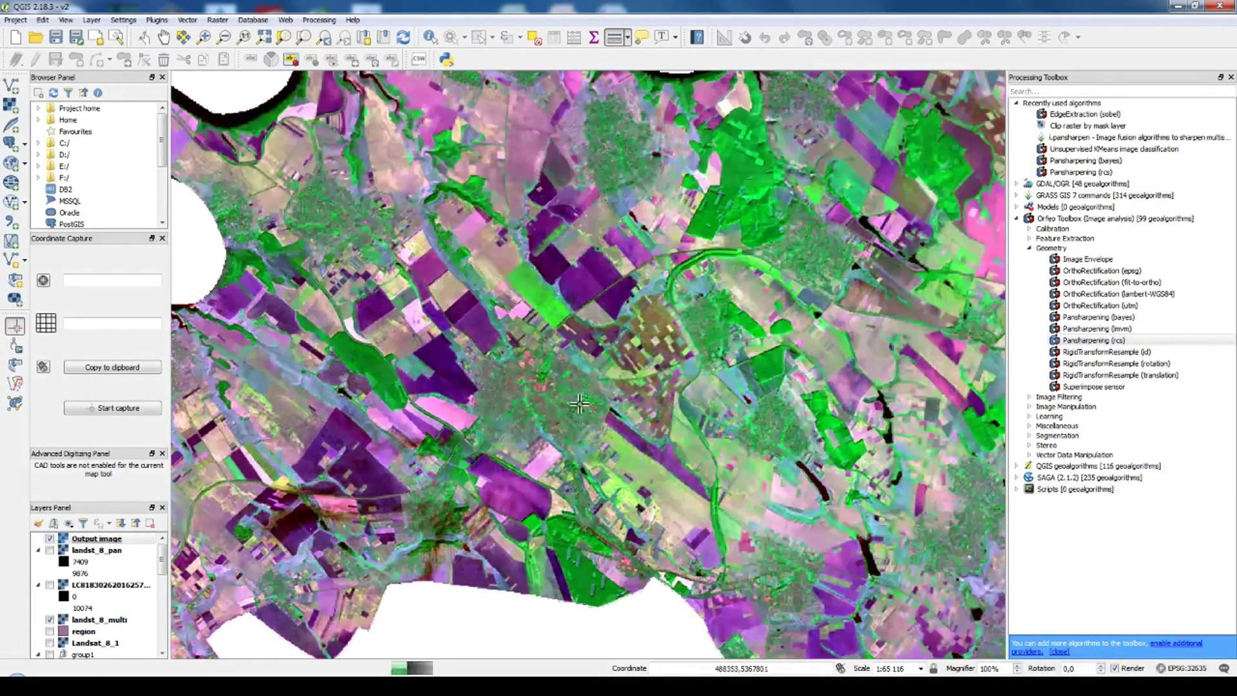
scroll(587, 364, up, 2)
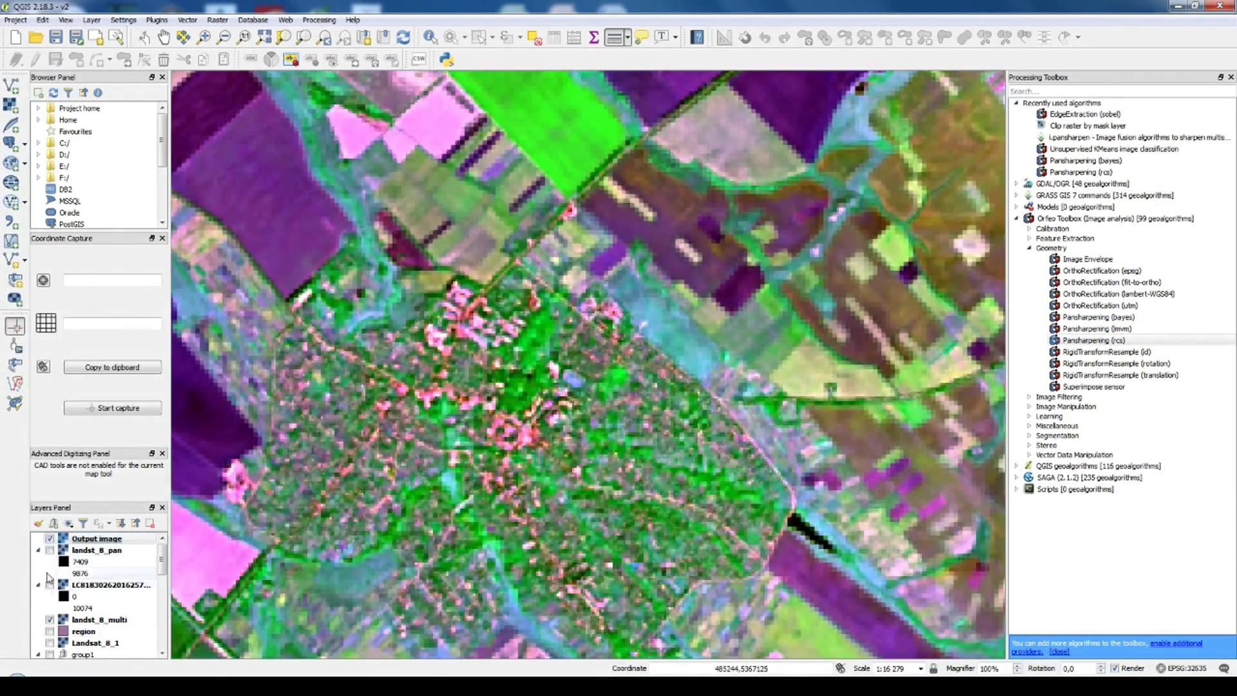
click(50, 539)
click(49, 538)
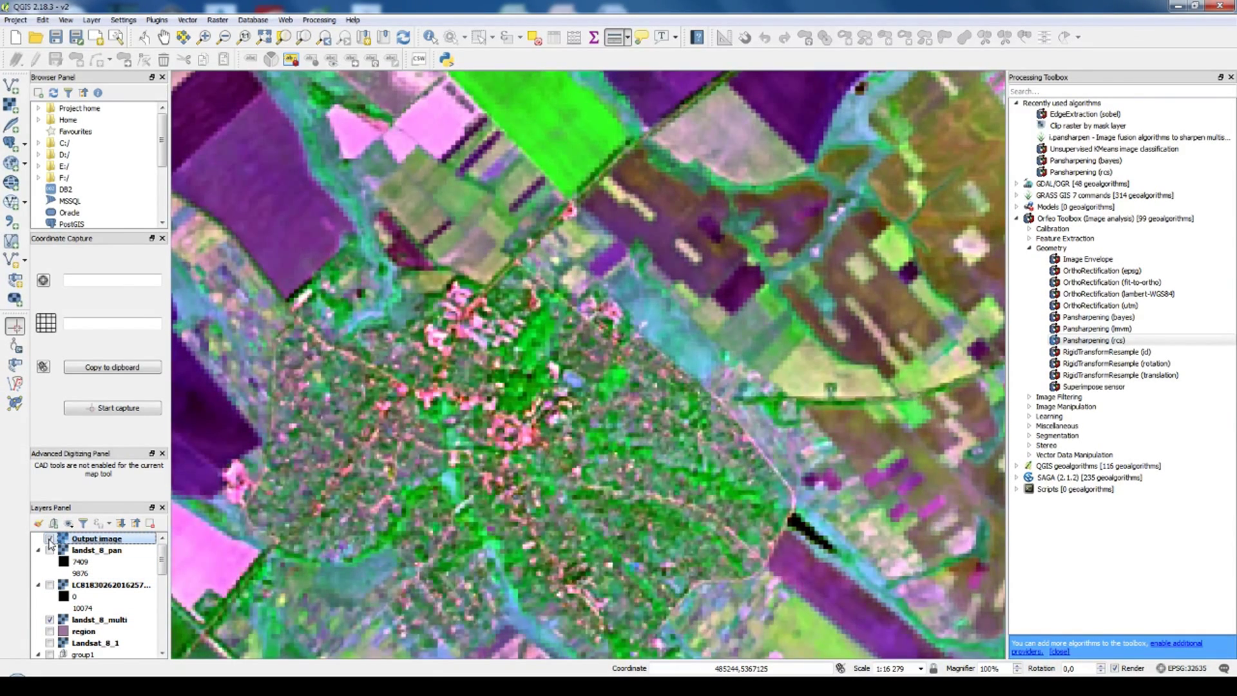
click(50, 538)
click(49, 538)
click(50, 538)
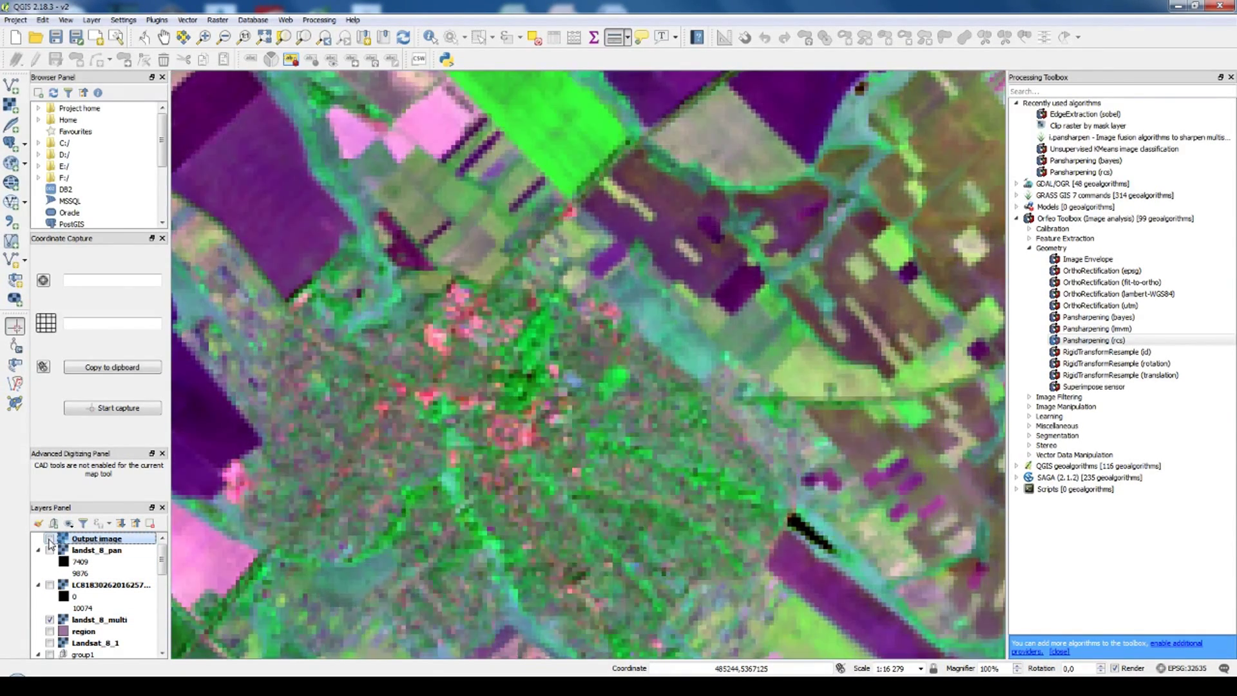
Step: Compare both images again near the northern edge of the area, leaving the Output image visible
scroll(519, 412, down, 1)
scroll(643, 370, down, 1)
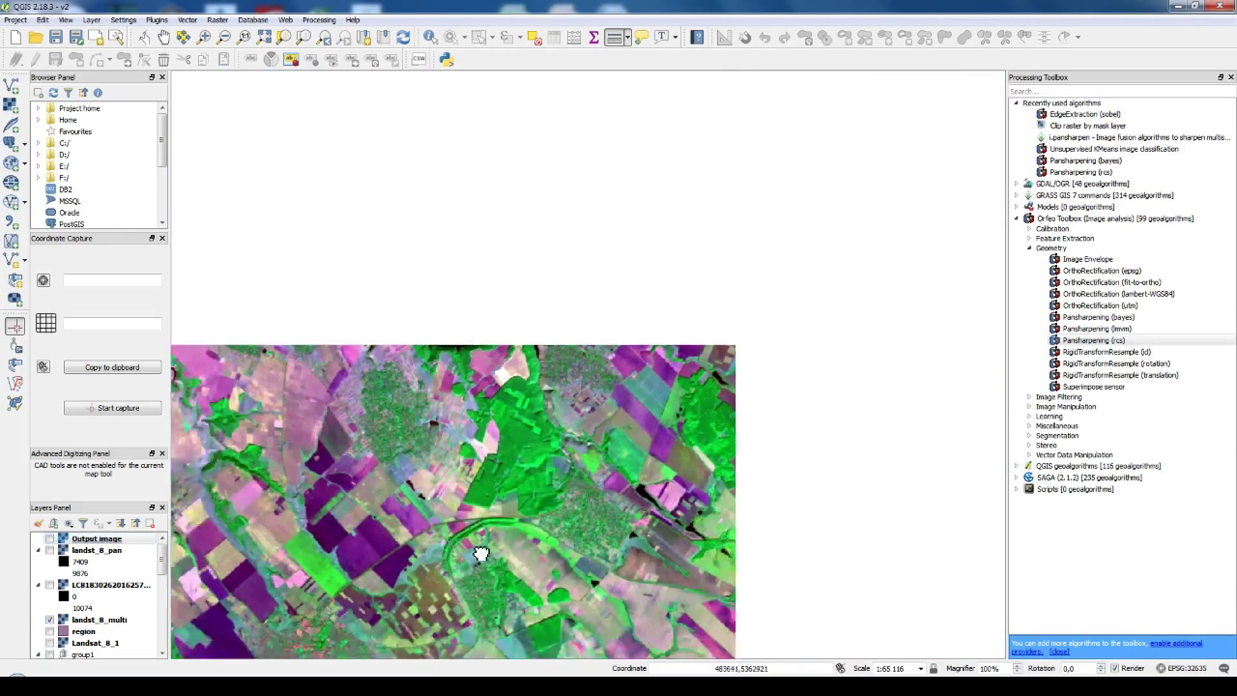
click(49, 539)
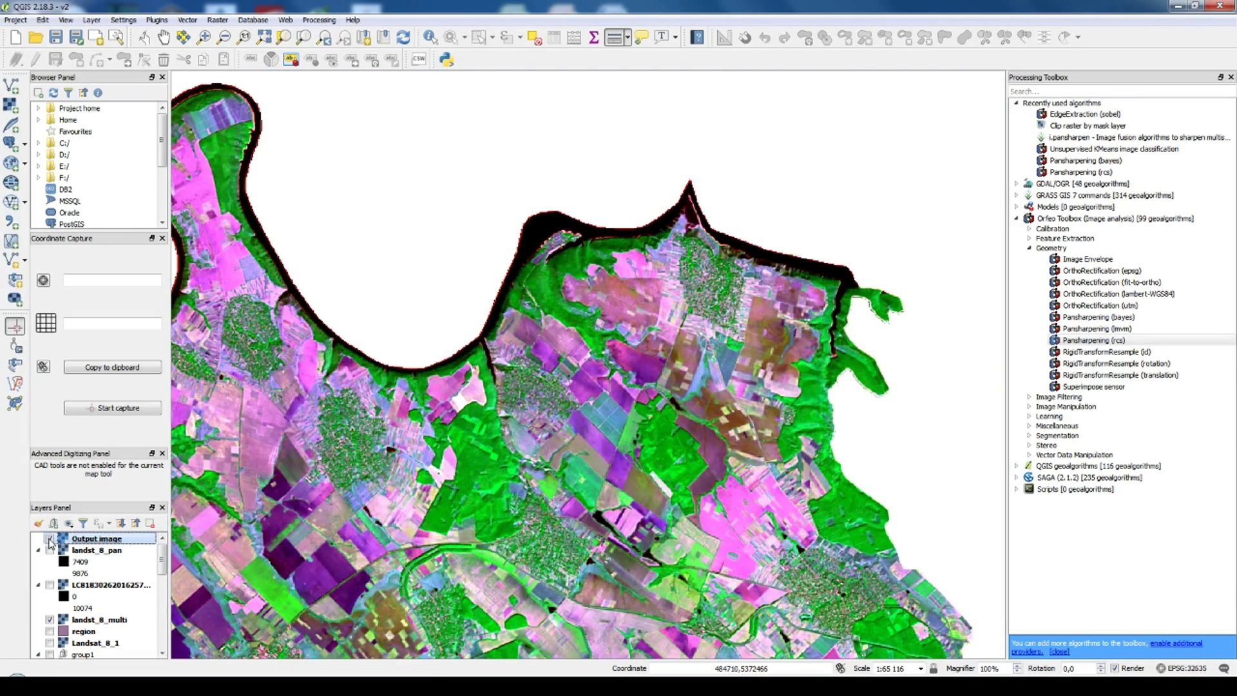
click(50, 539)
click(49, 539)
Step: Measure the width of a single pixel in the pansharpened Output image with the Measure Line tool
scroll(644, 348, up, 2)
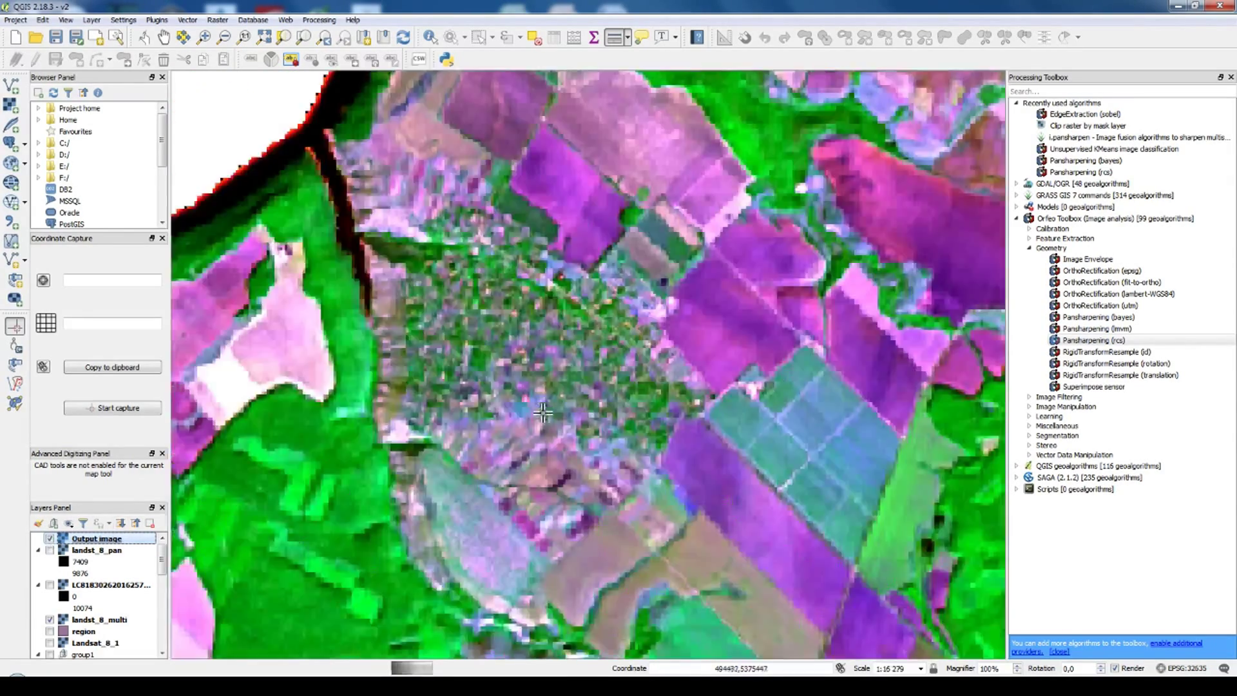
scroll(541, 346, up, 2)
scroll(616, 347, up, 1)
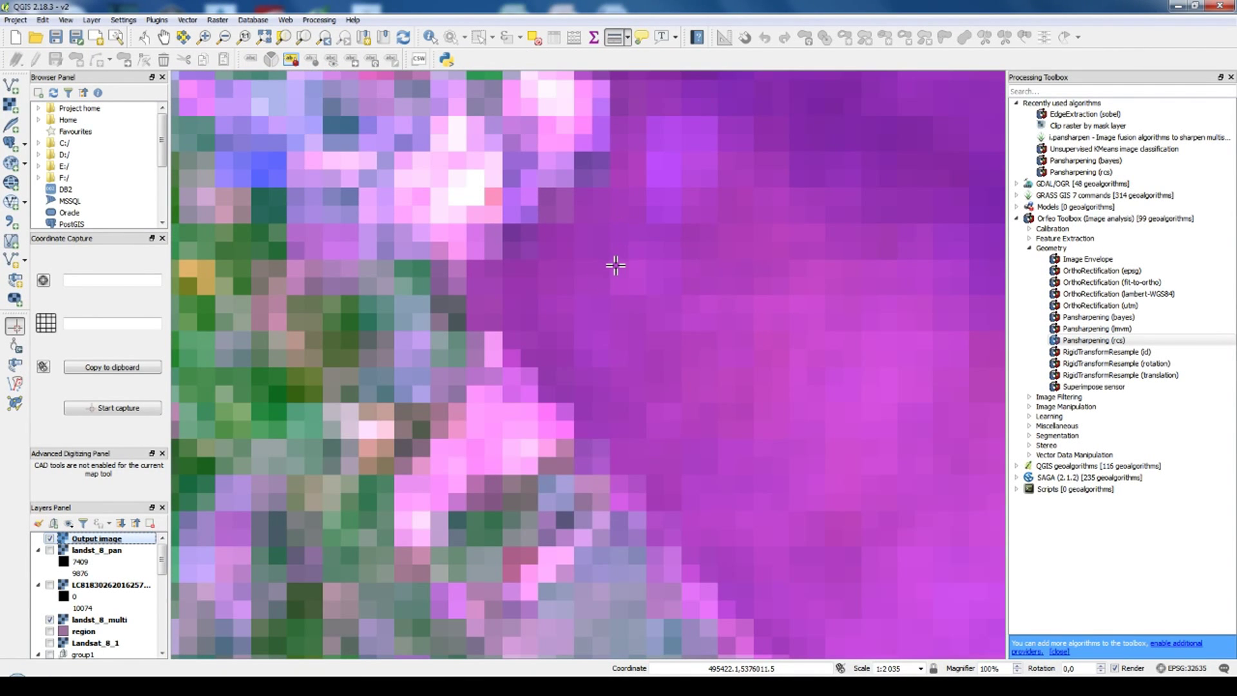
scroll(617, 263, up, 2)
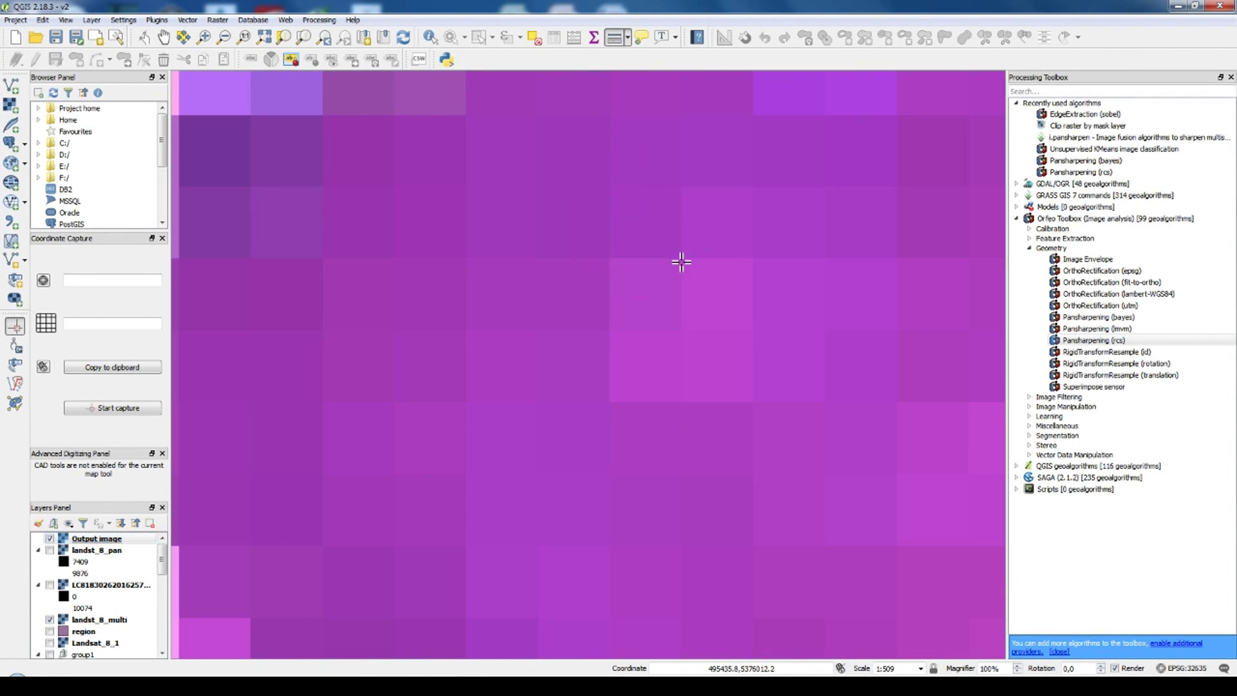
click(628, 40)
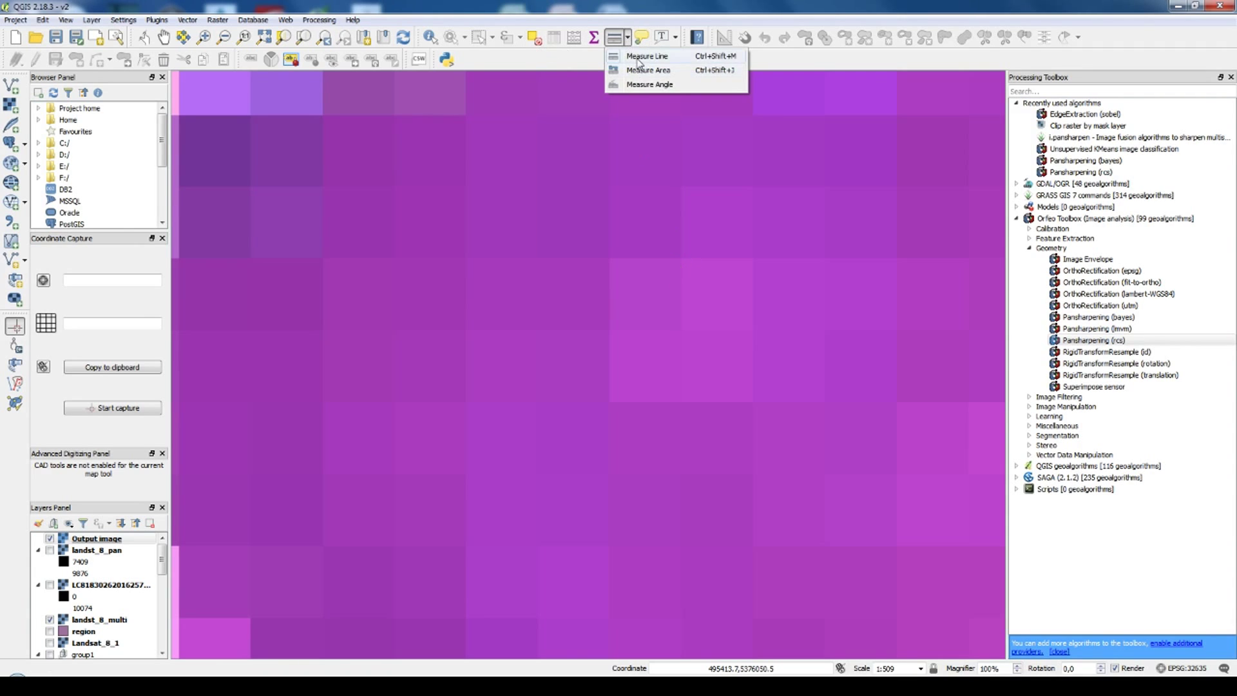
click(644, 60)
click(609, 330)
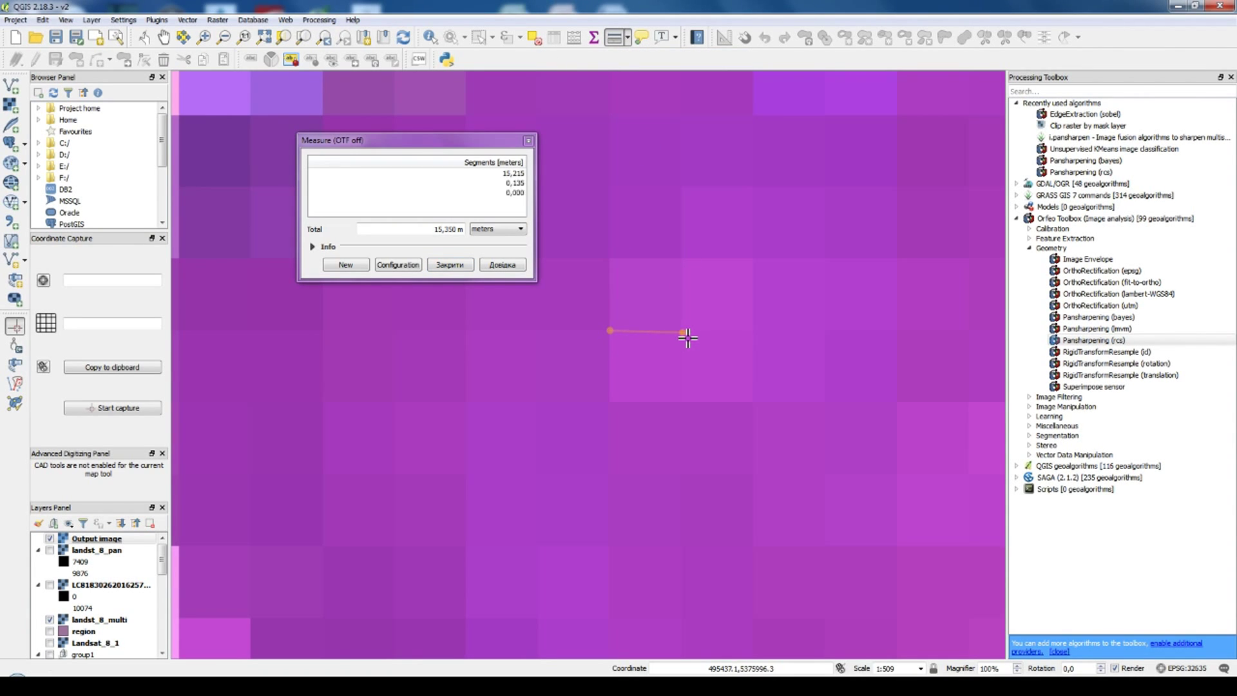
double_click(682, 334)
click(664, 365)
Step: Close the measurement and examine the fields and settlements across the pansharpened image
scroll(724, 475, down, 1)
scroll(724, 475, down, 5)
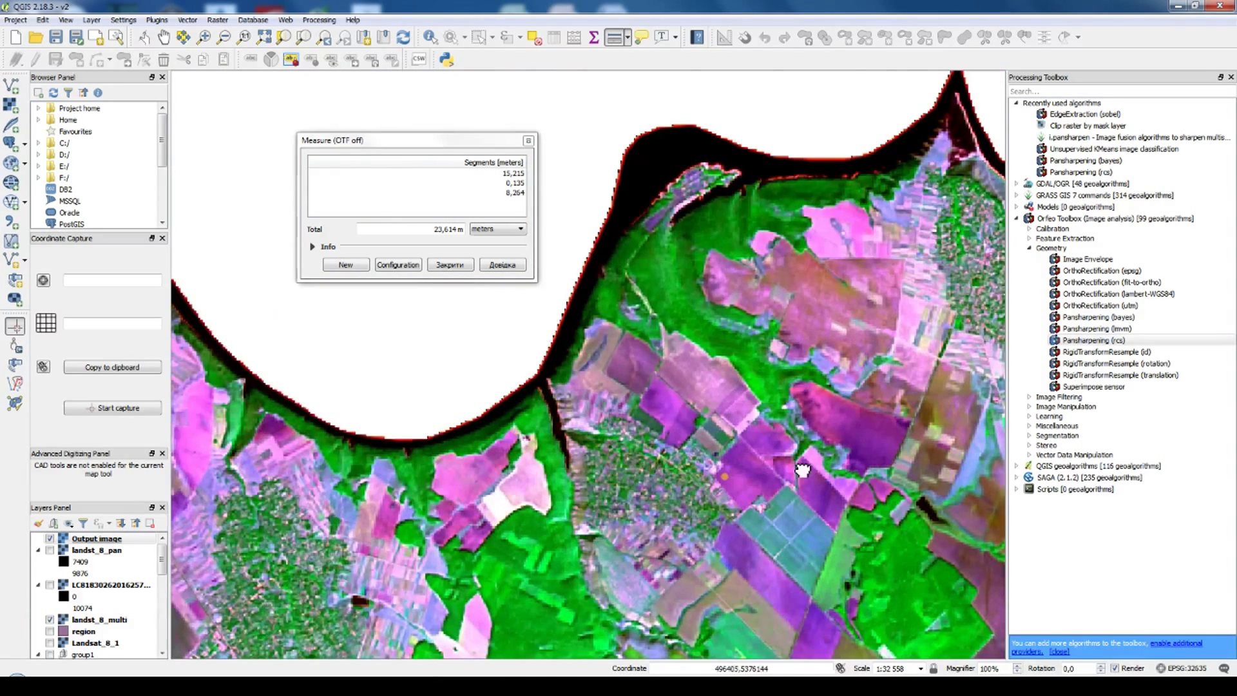
drag(804, 471, 530, 328)
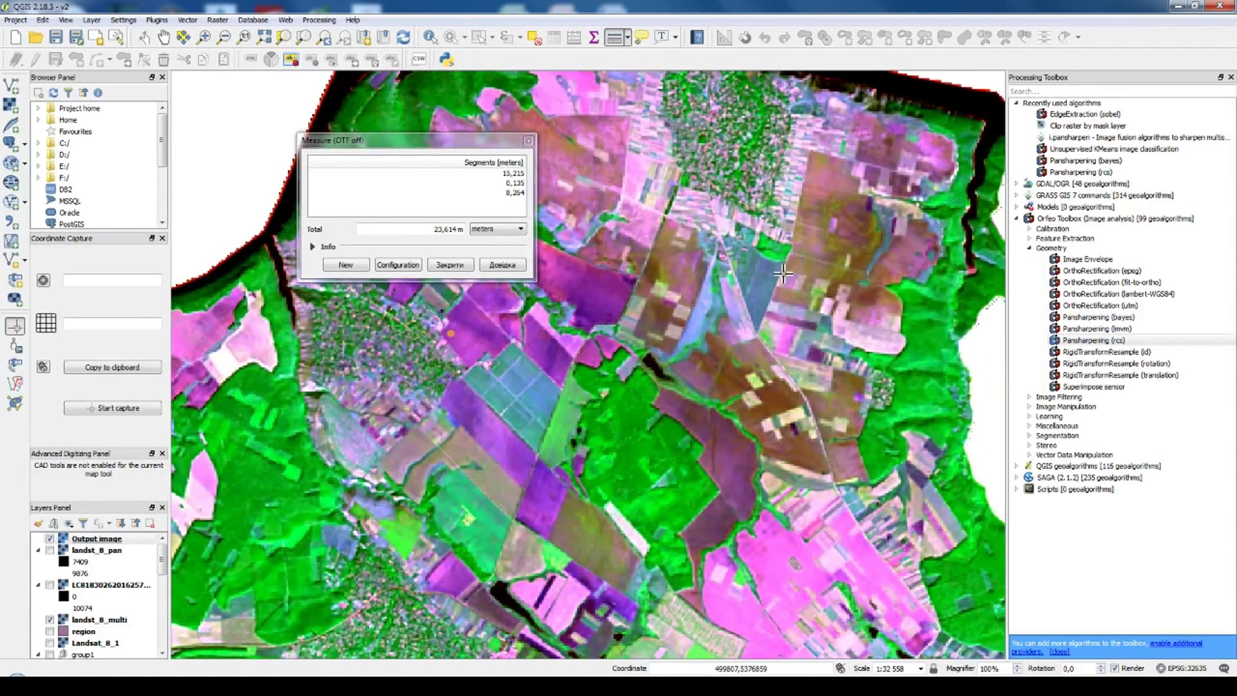
click(450, 264)
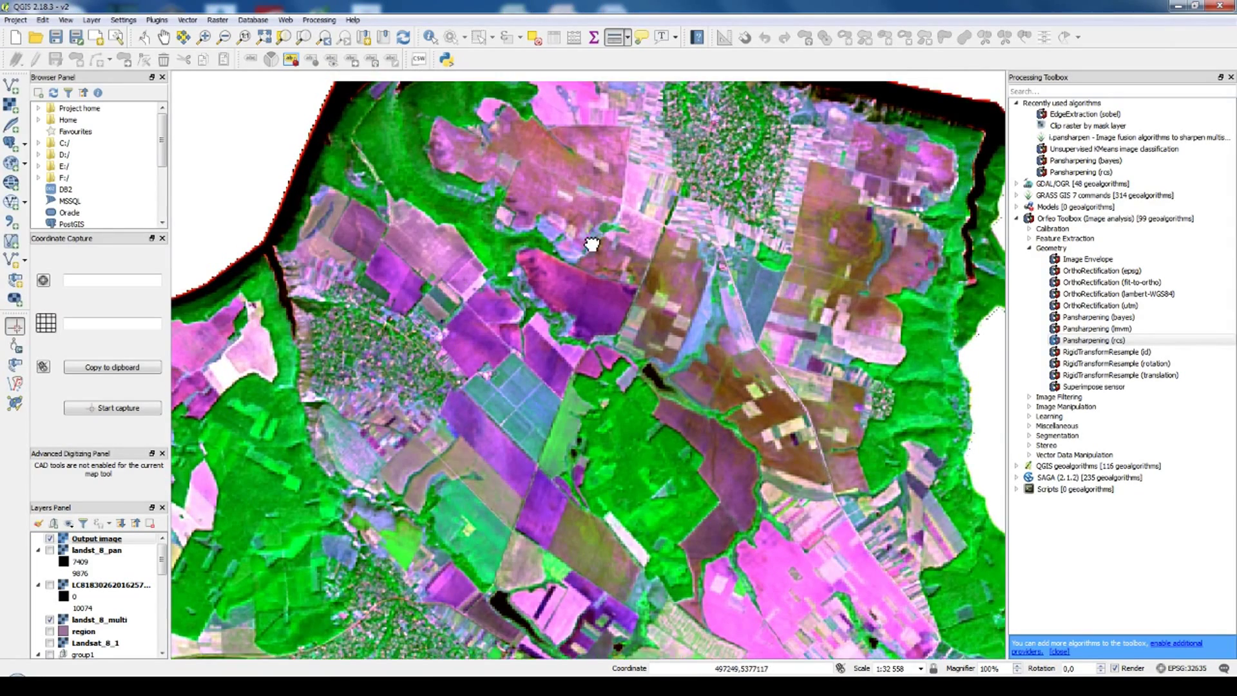
drag(444, 277, 542, 408)
drag(349, 528, 710, 266)
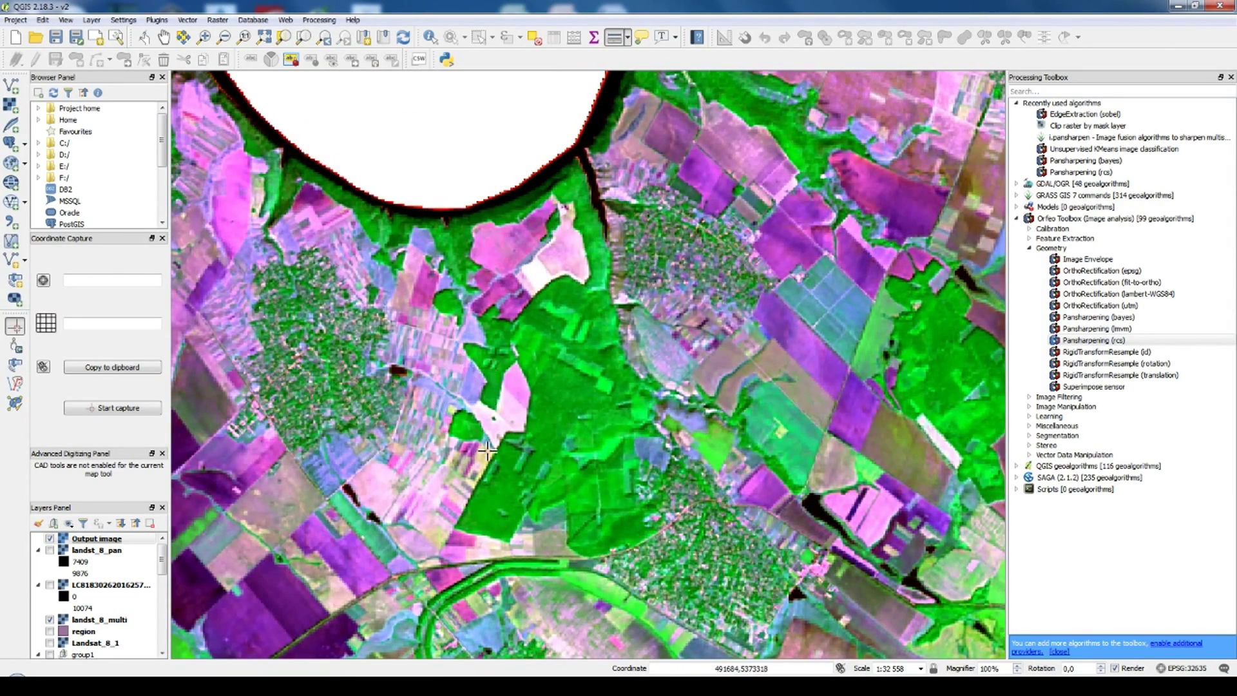
drag(452, 485, 655, 320)
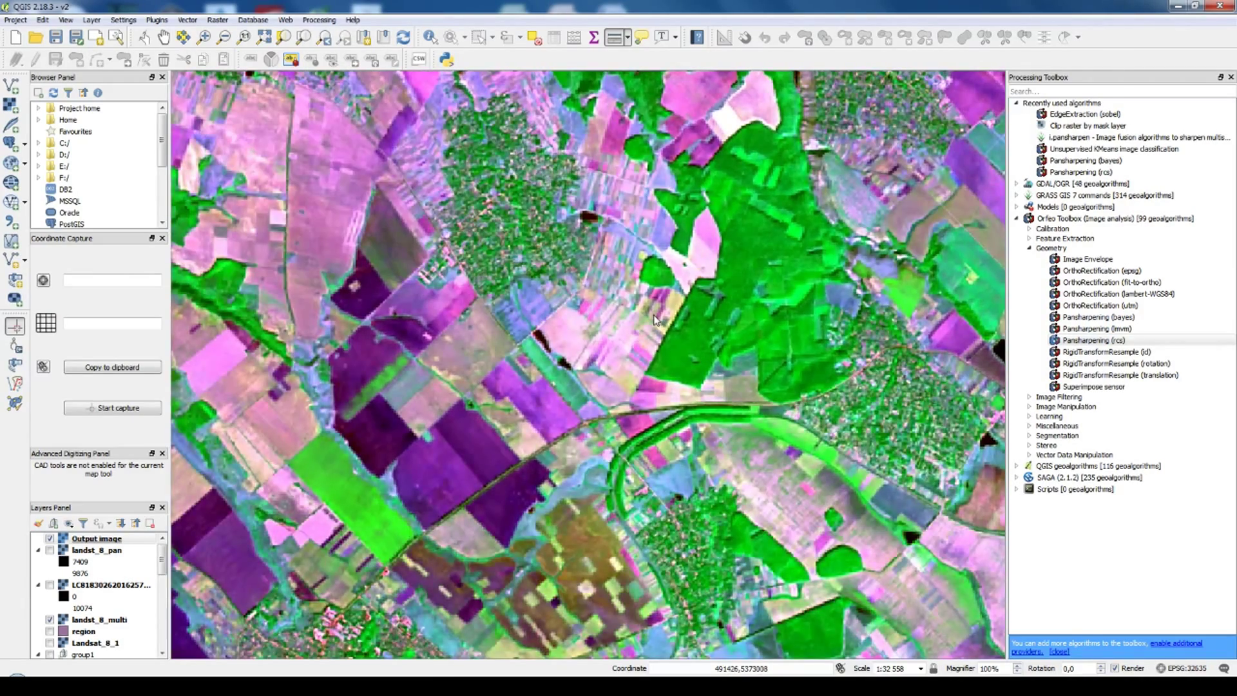
drag(597, 257, 699, 375)
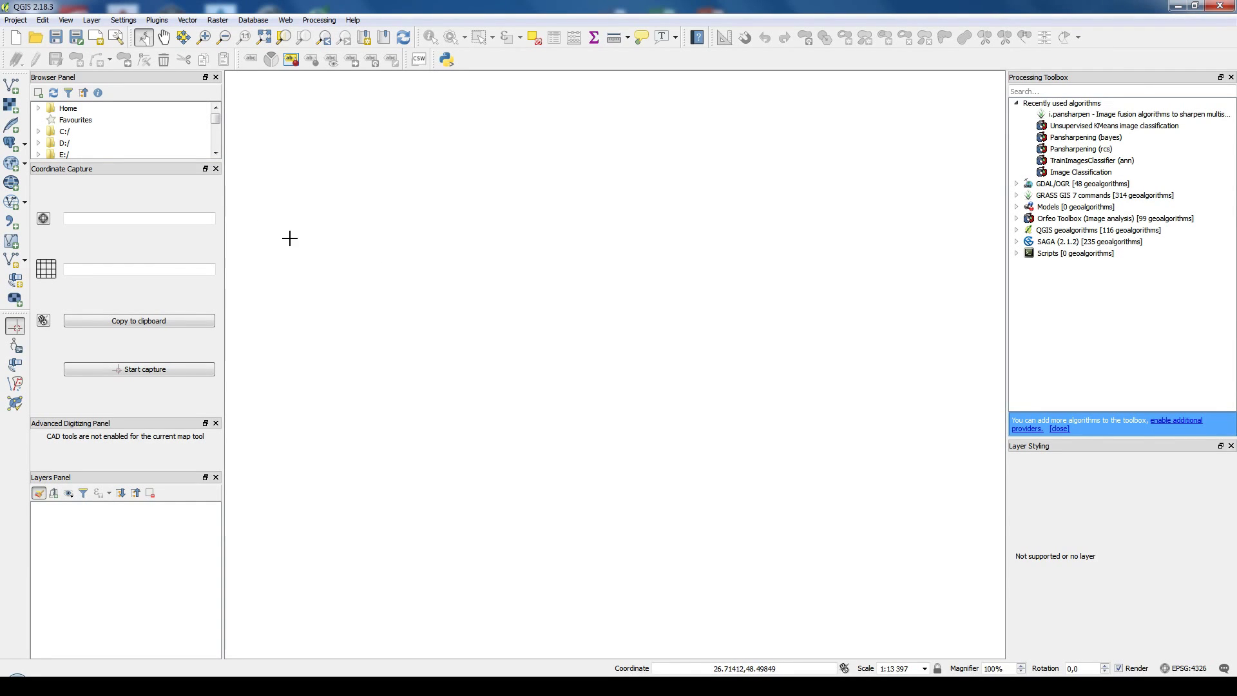
Step: Add the landsat_8_15m GeoTIFF from the pan folder as a raster layer in the empty project
click(12, 107)
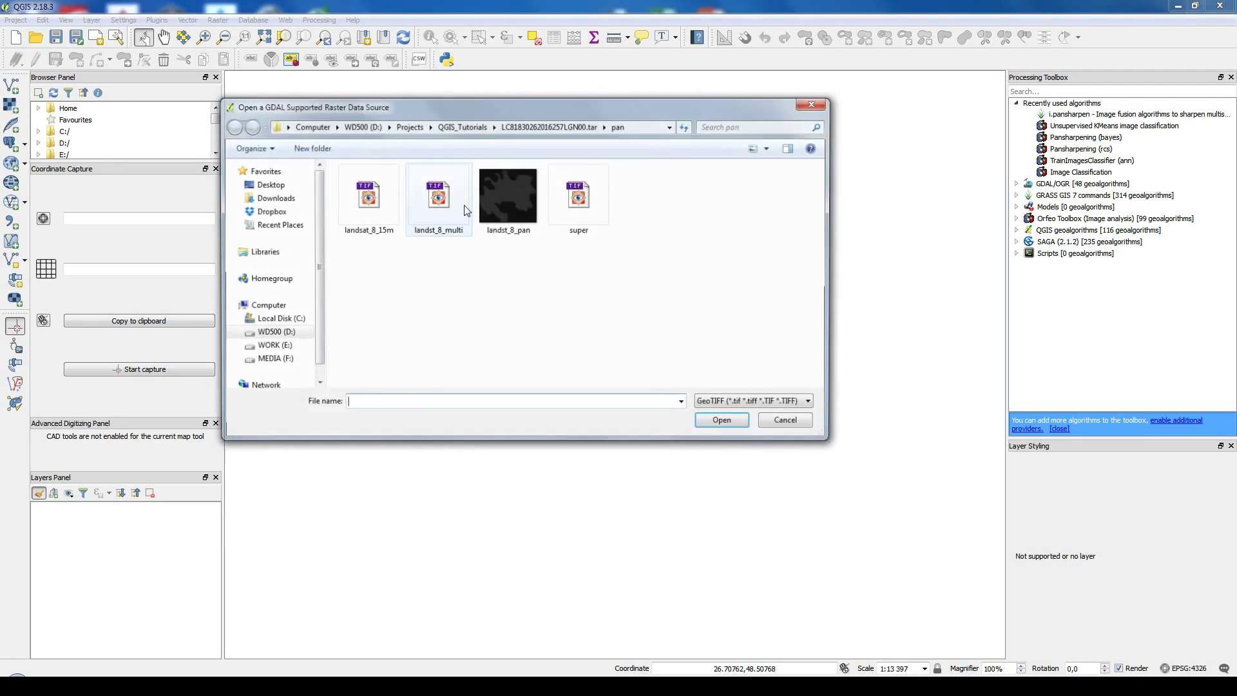
click(376, 203)
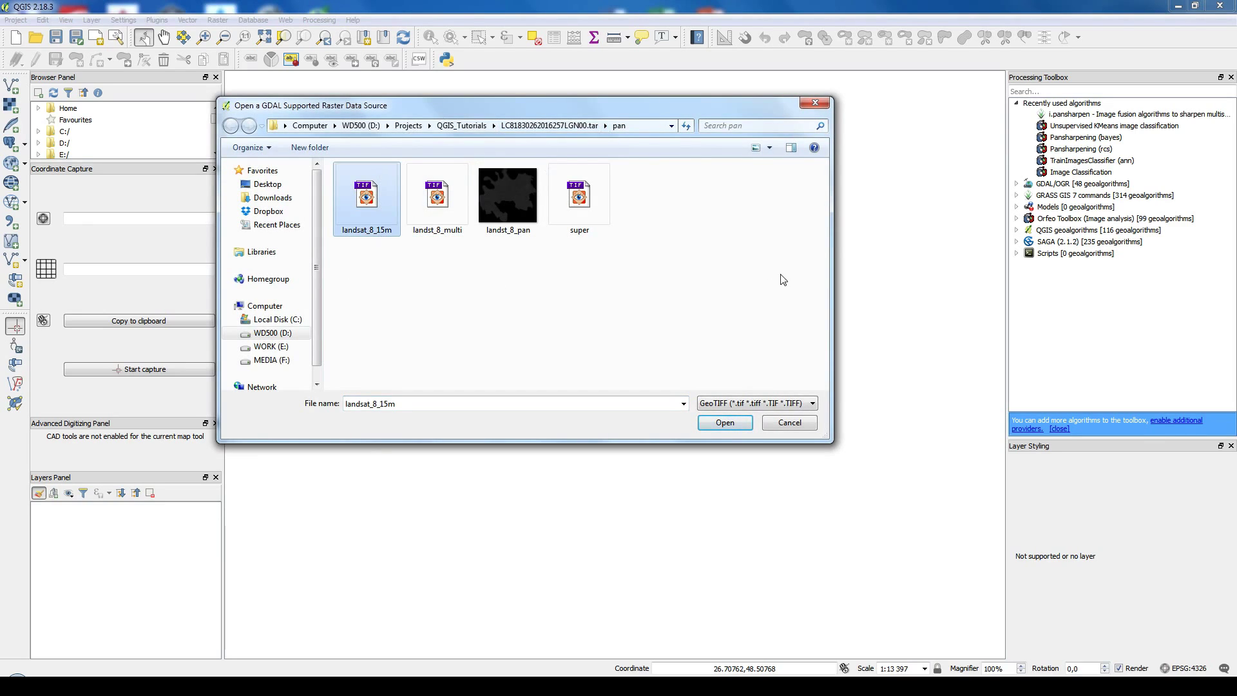
click(727, 424)
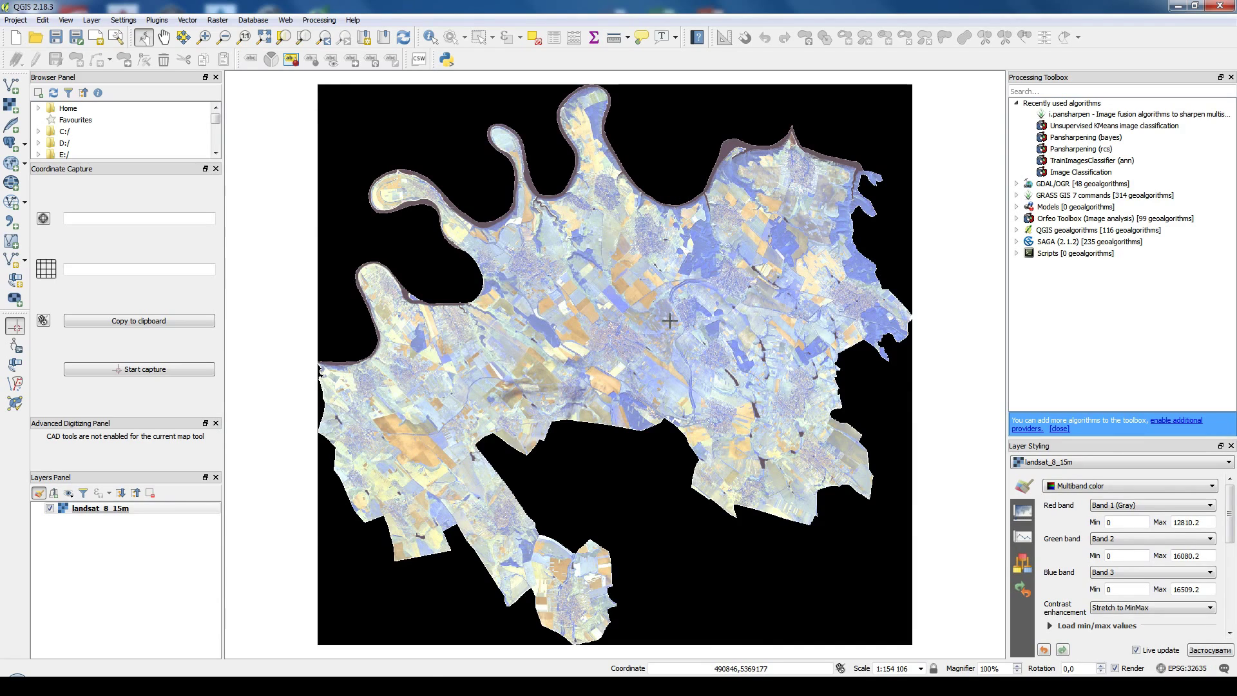
Step: Set the landsat_8_15m layer's multiband rendering to Band 4 for red, Band 3 for green and Band 2 for blue
scroll(670, 321, up, 2)
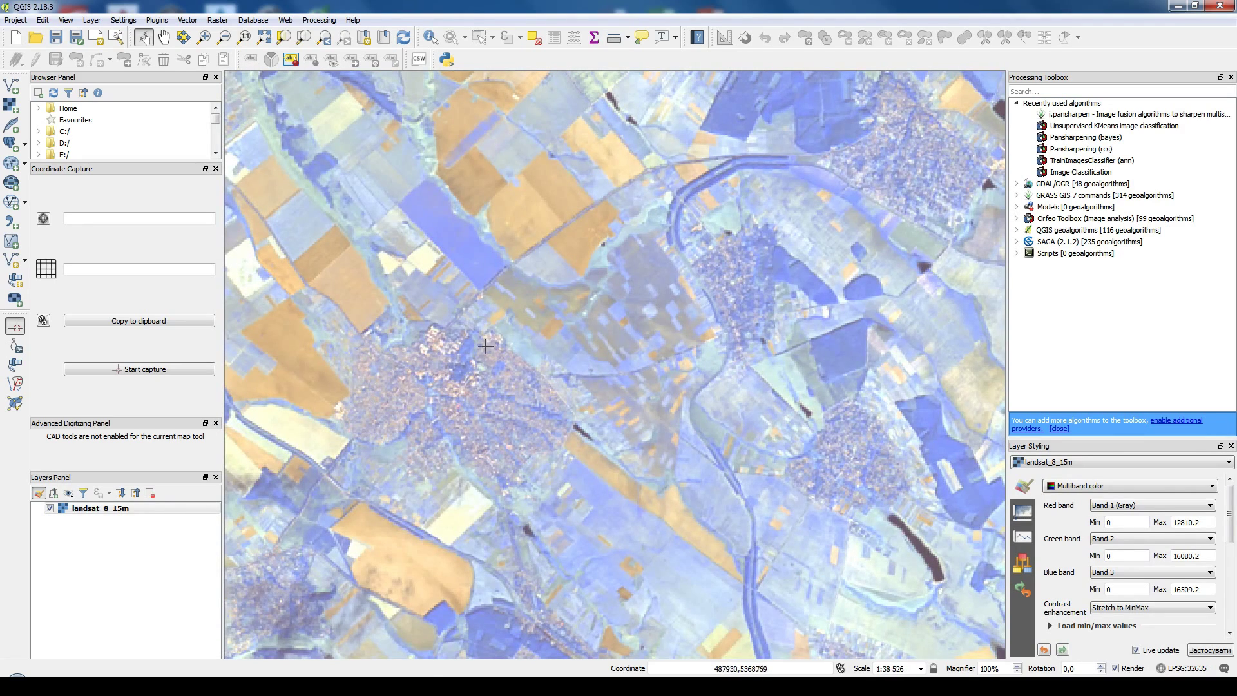
right_click(103, 508)
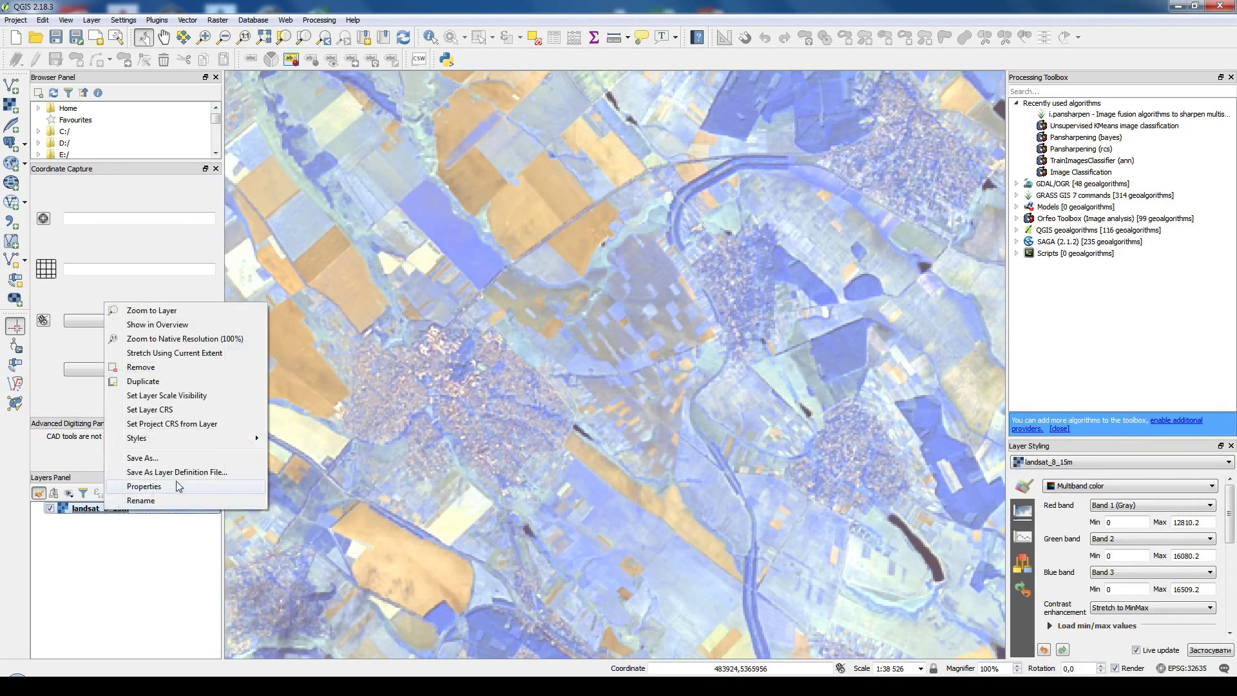
click(174, 484)
click(554, 121)
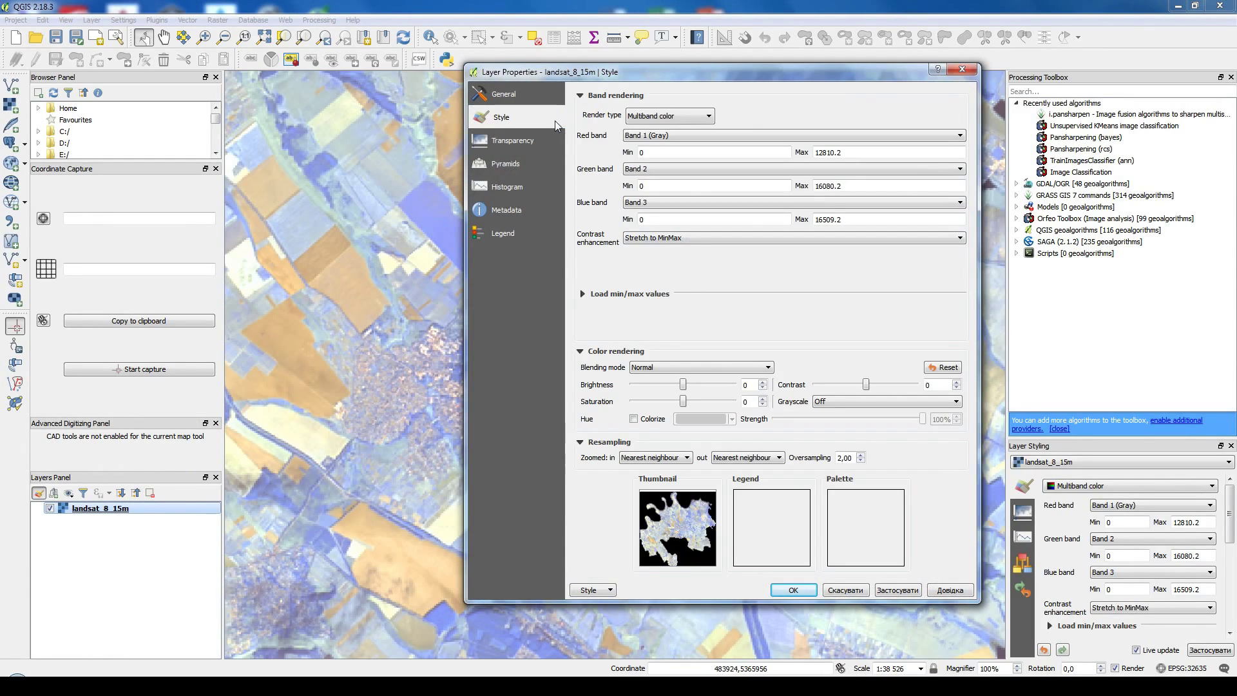
click(633, 137)
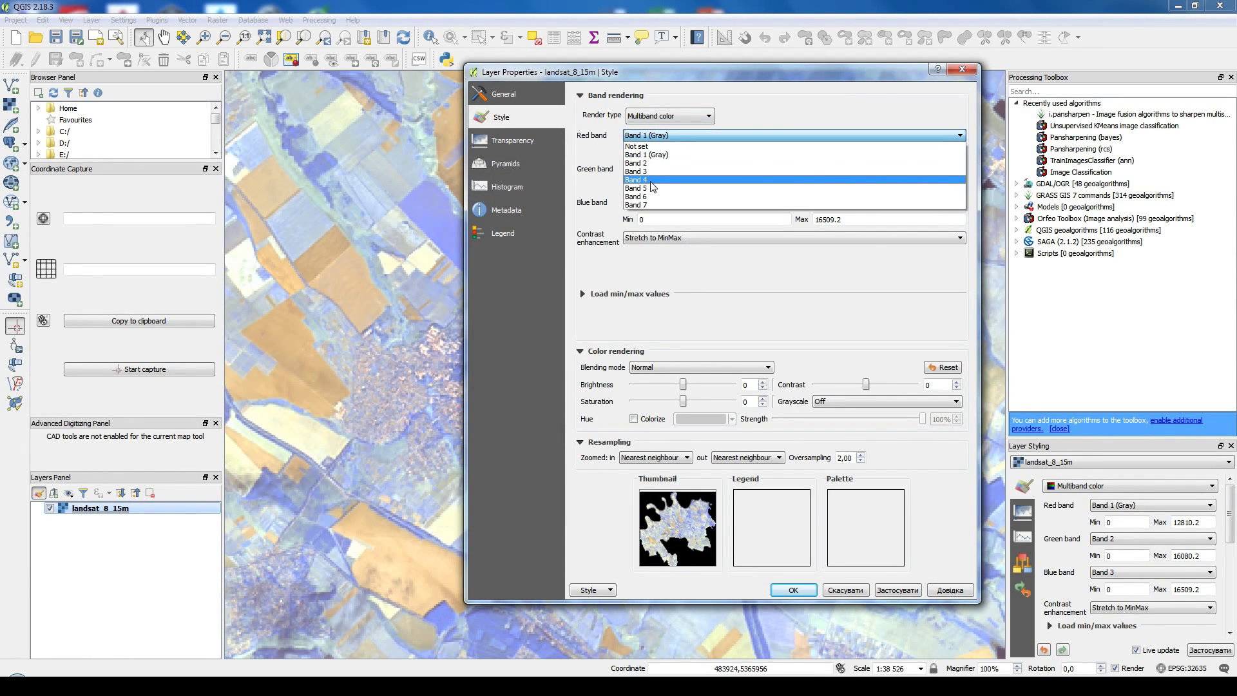
click(648, 169)
click(649, 168)
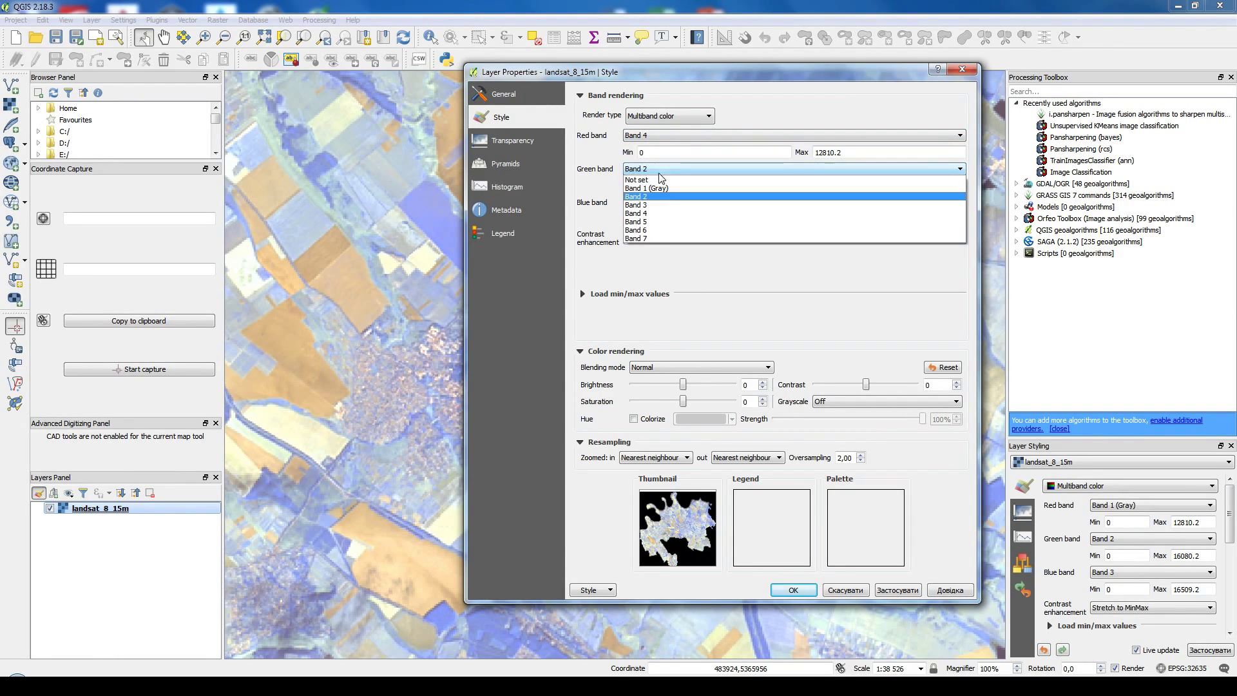
click(642, 205)
click(642, 205)
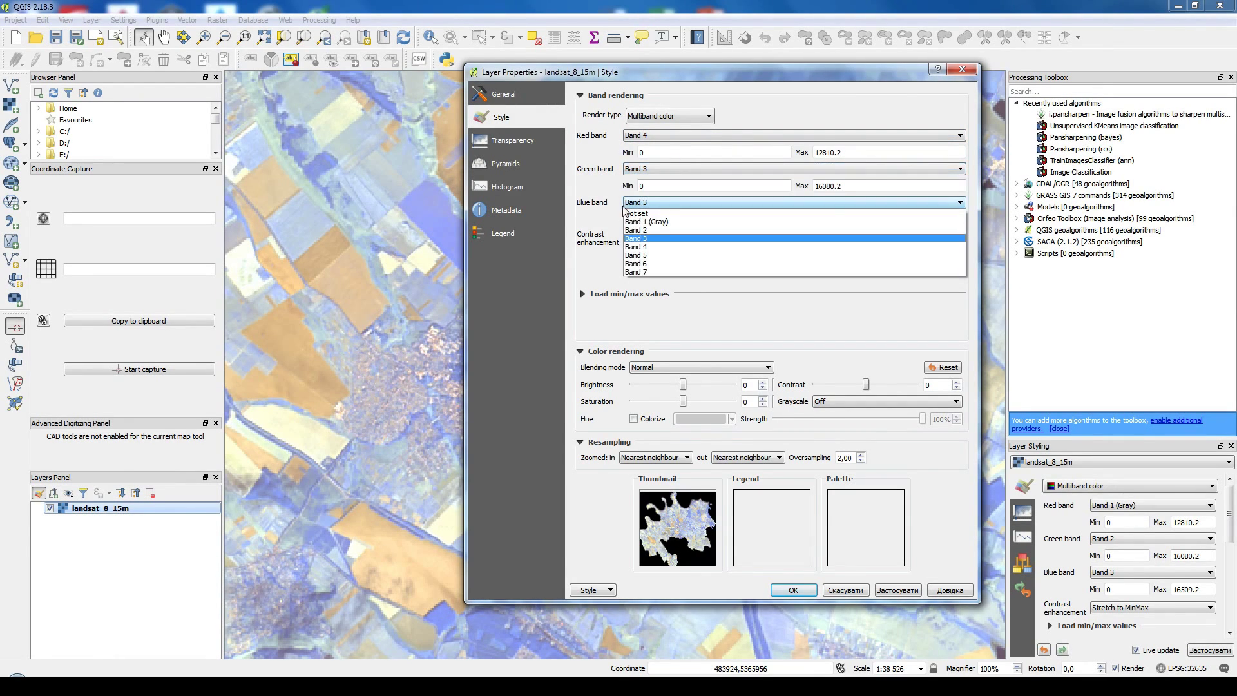
click(655, 230)
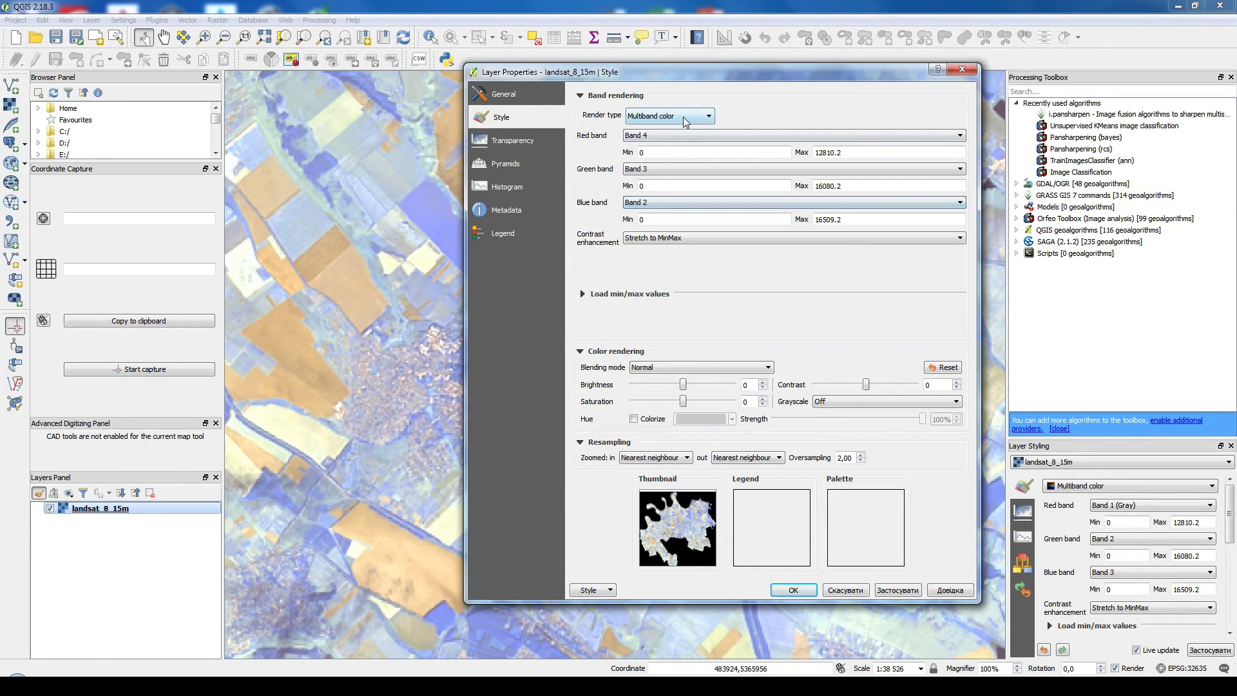
click(896, 593)
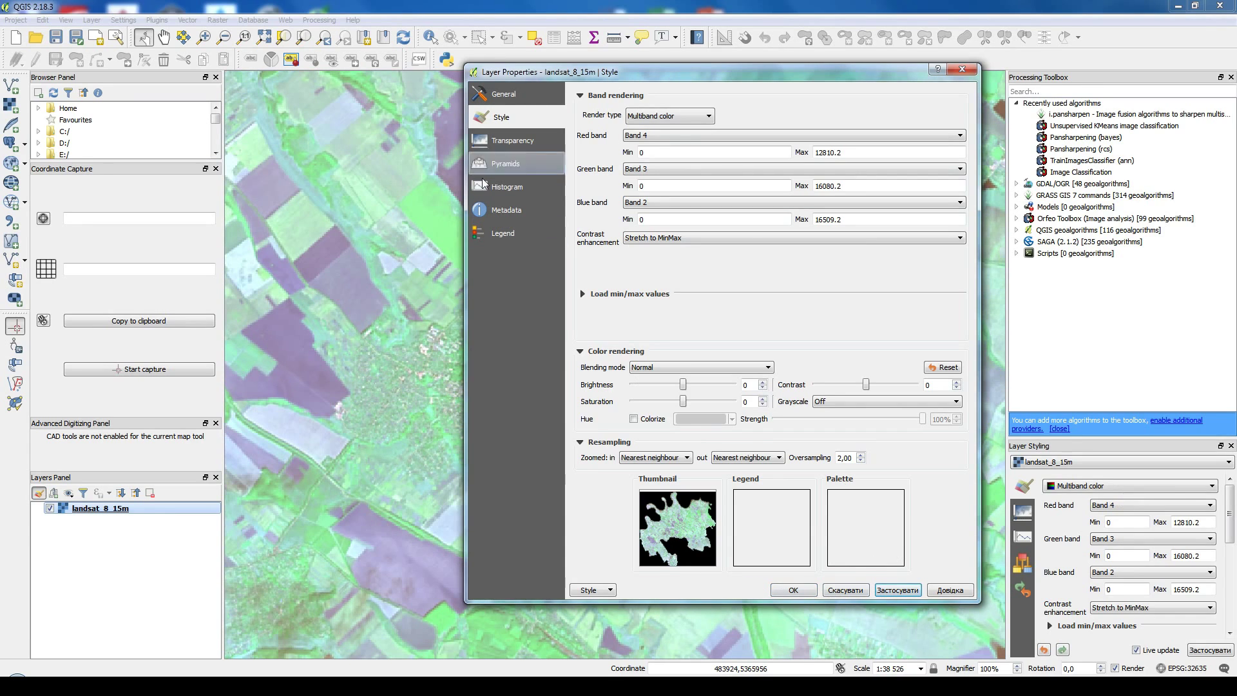
Step: Load min/max values for landsat_8_15m from mean +/- 2.00 standard deviations, clipped to the canvas extent, and apply the style
click(622, 295)
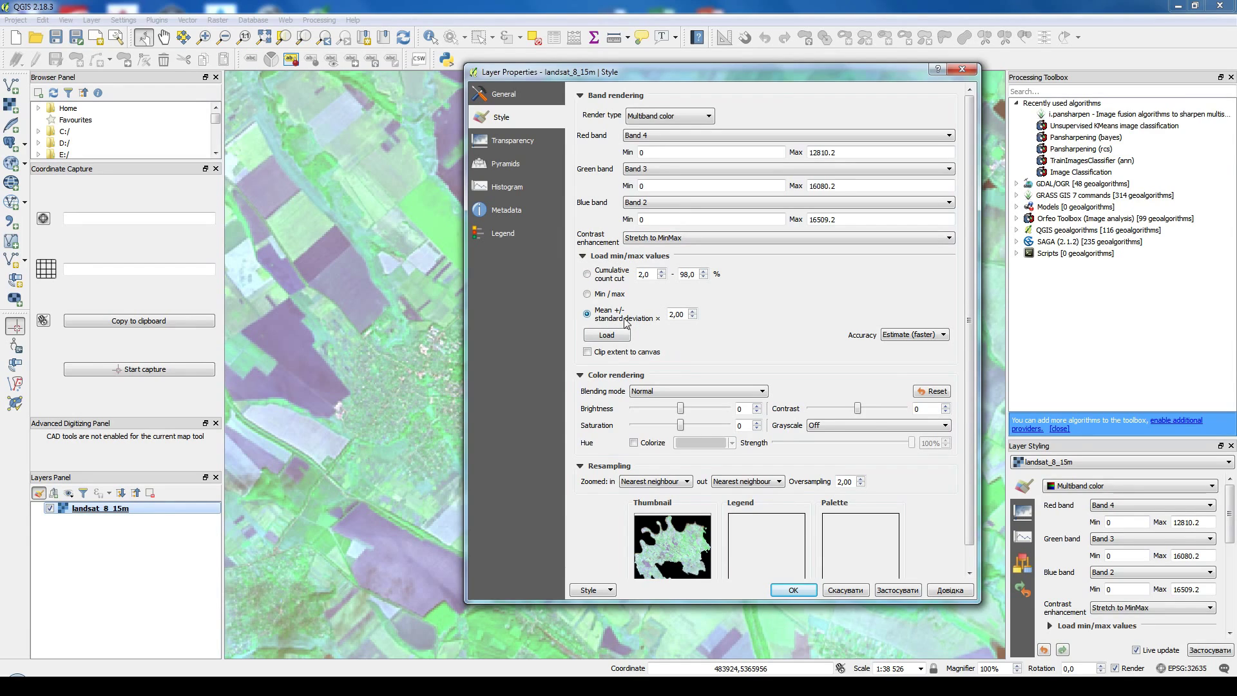
click(608, 358)
click(609, 336)
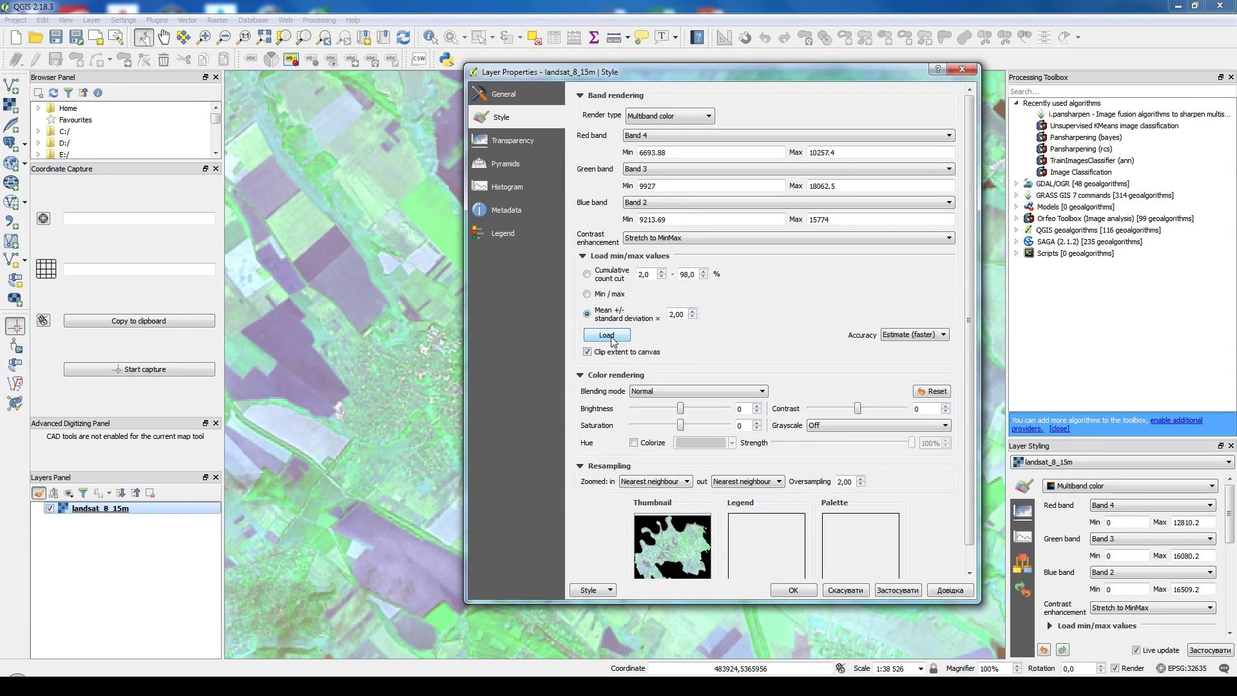
click(898, 590)
click(794, 590)
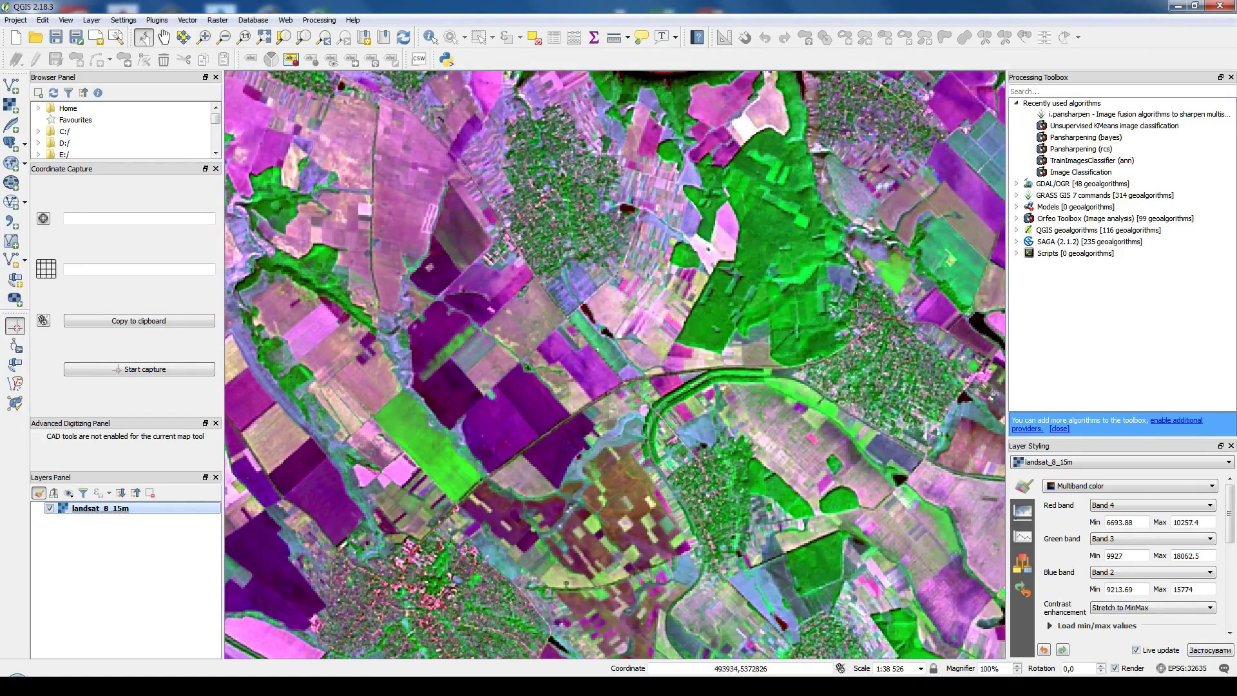
Step: Make the black background of landsat_8_15m transparent by adding pixel value 0, 0, 0 at 100 percent transparency
drag(723, 282, 666, 413)
scroll(731, 380, down, 1)
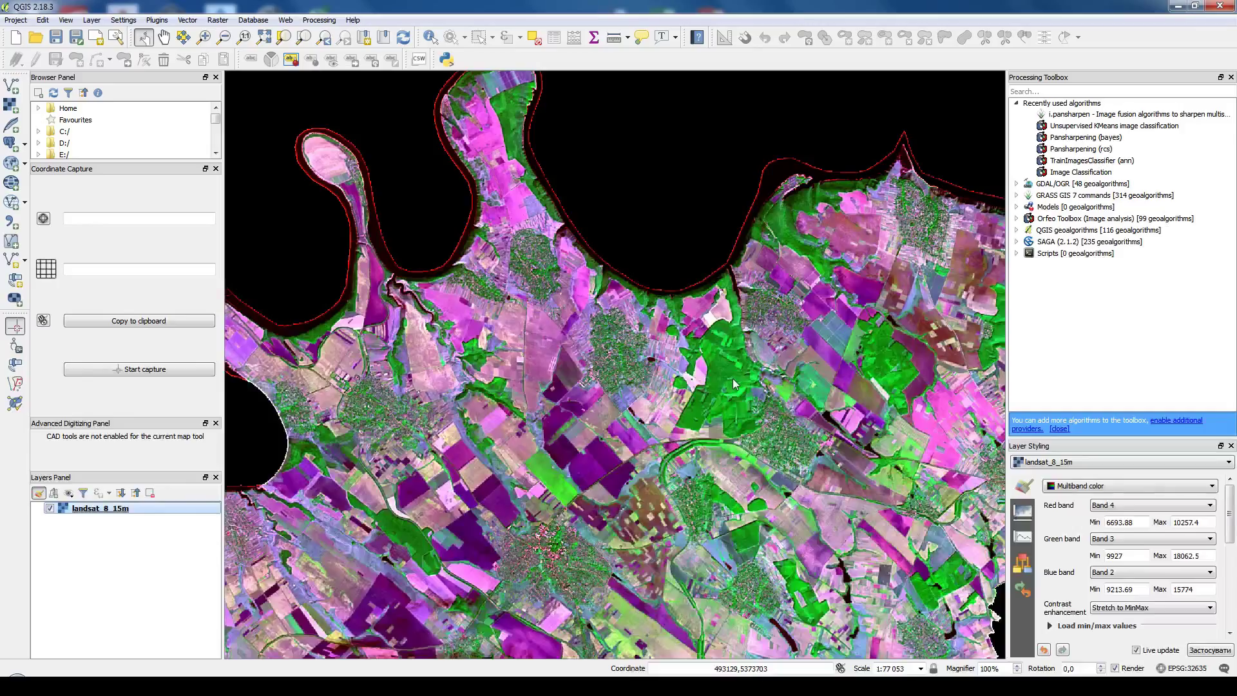
scroll(732, 384, down, 1)
drag(732, 385, 708, 295)
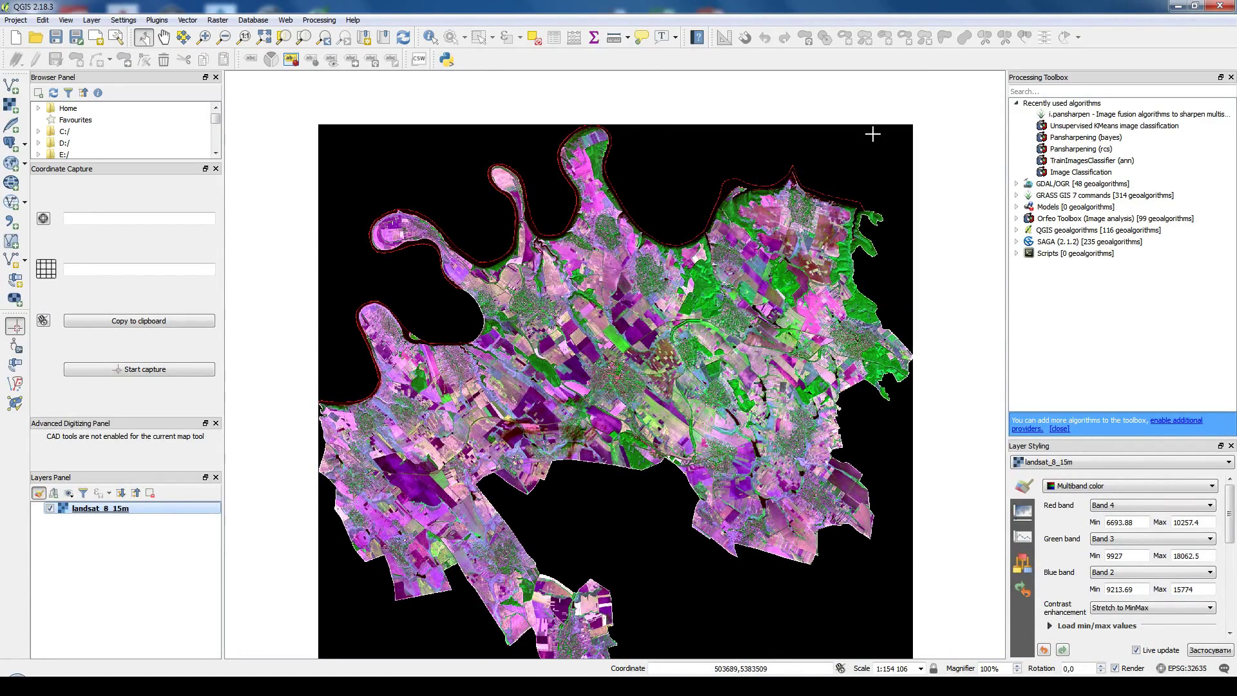
right_click(119, 509)
click(154, 487)
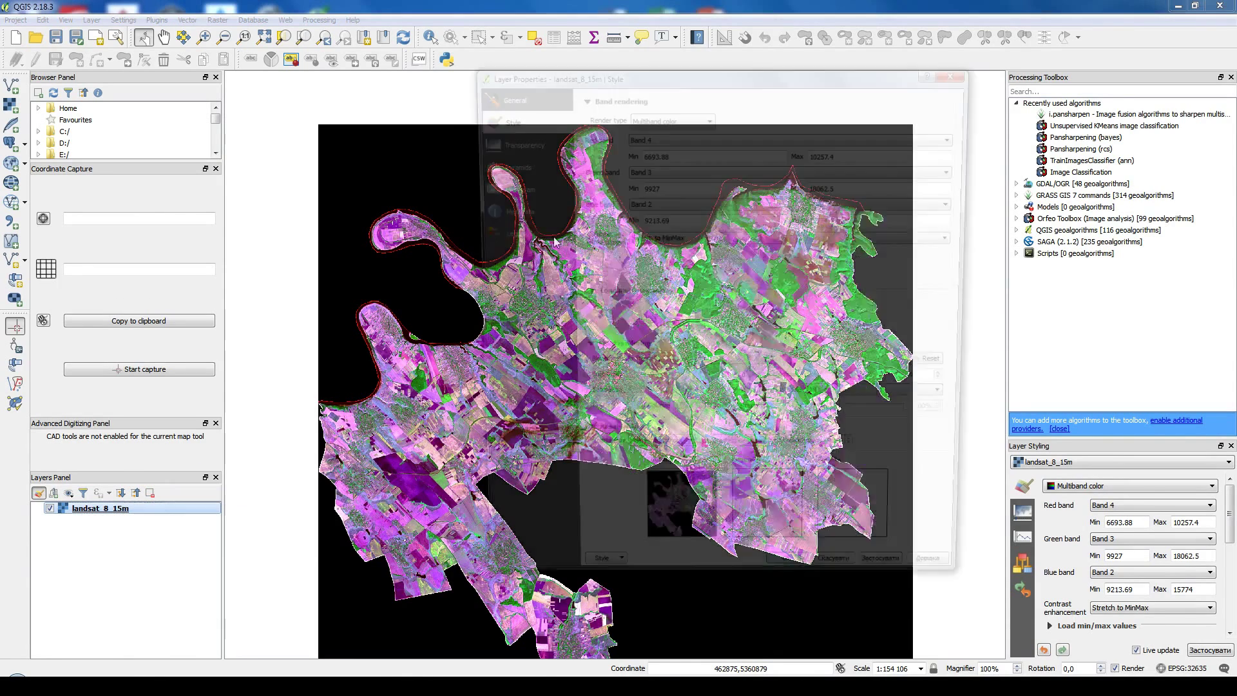
click(514, 140)
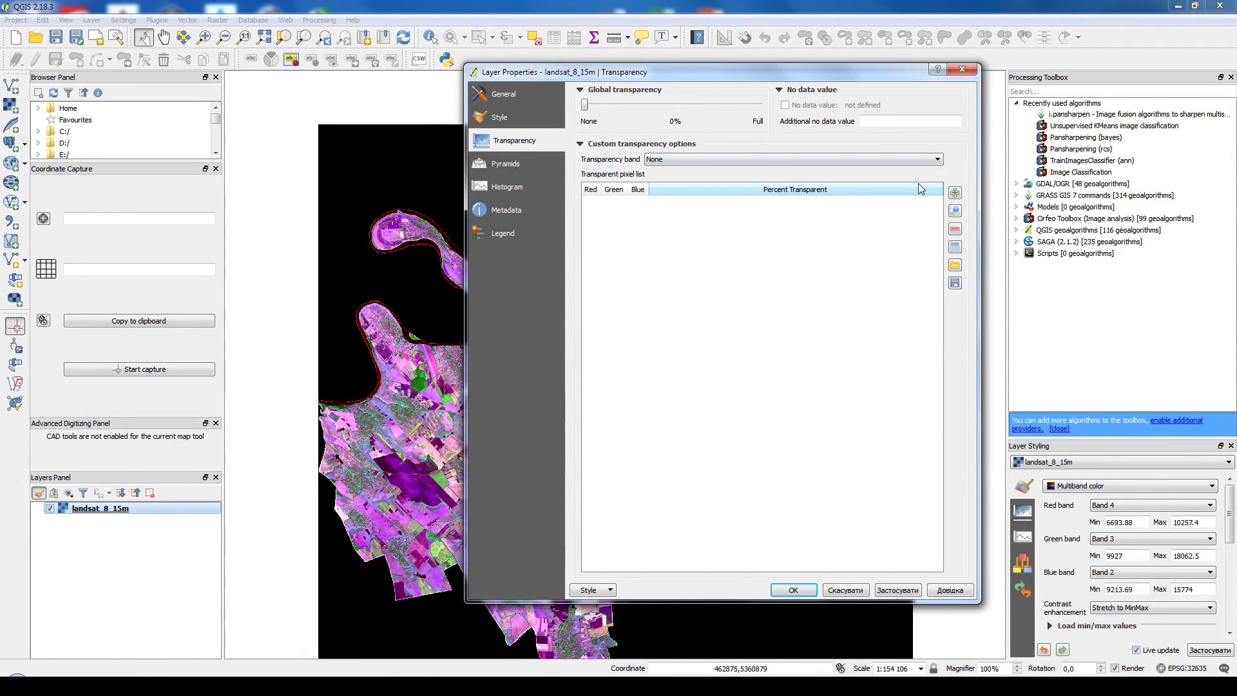
click(955, 193)
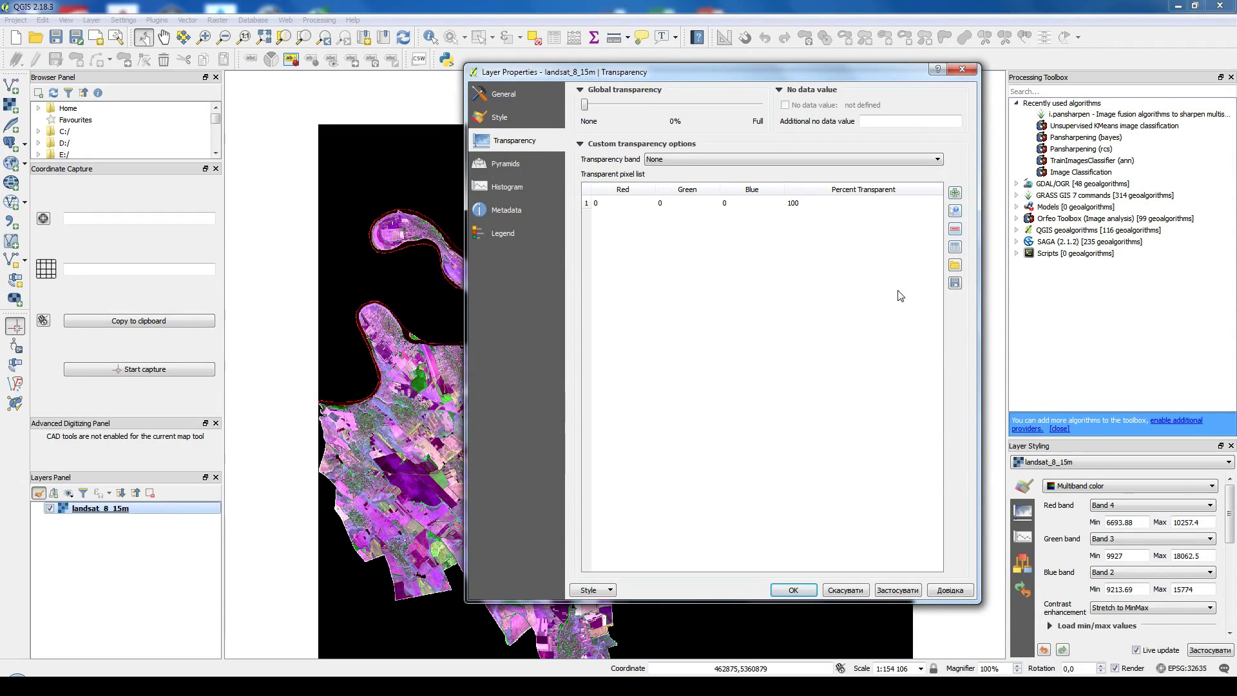
click(793, 590)
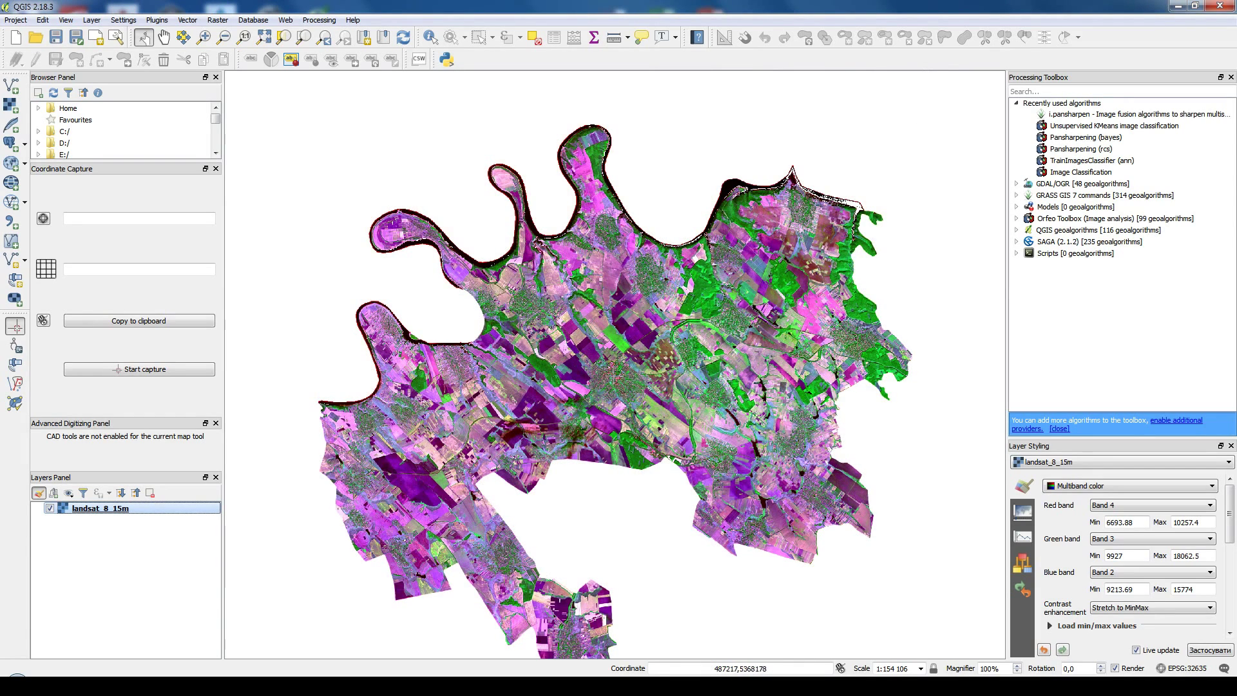
Step: Start a new polygon shapefile layer with UTF-8 encoding and the WGS 84 / UTM zone 35N (EPSG:32635) coordinate system
scroll(614, 374, up, 2)
drag(541, 278, 610, 410)
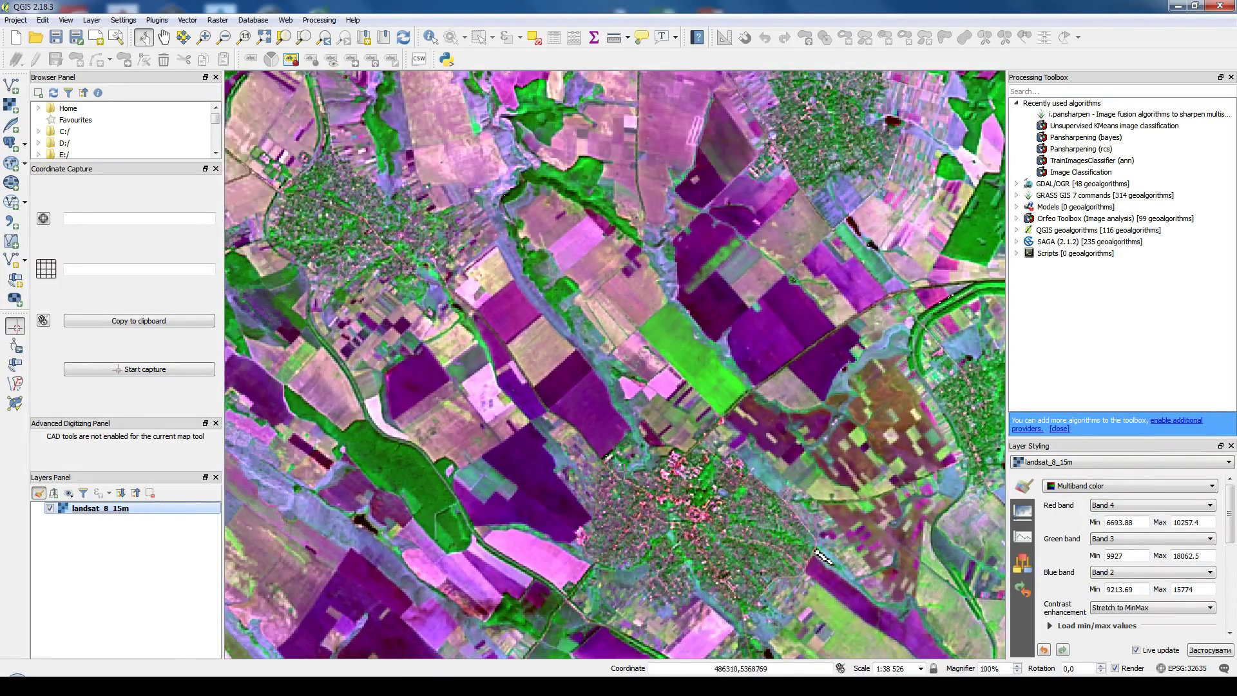
drag(630, 464, 572, 357)
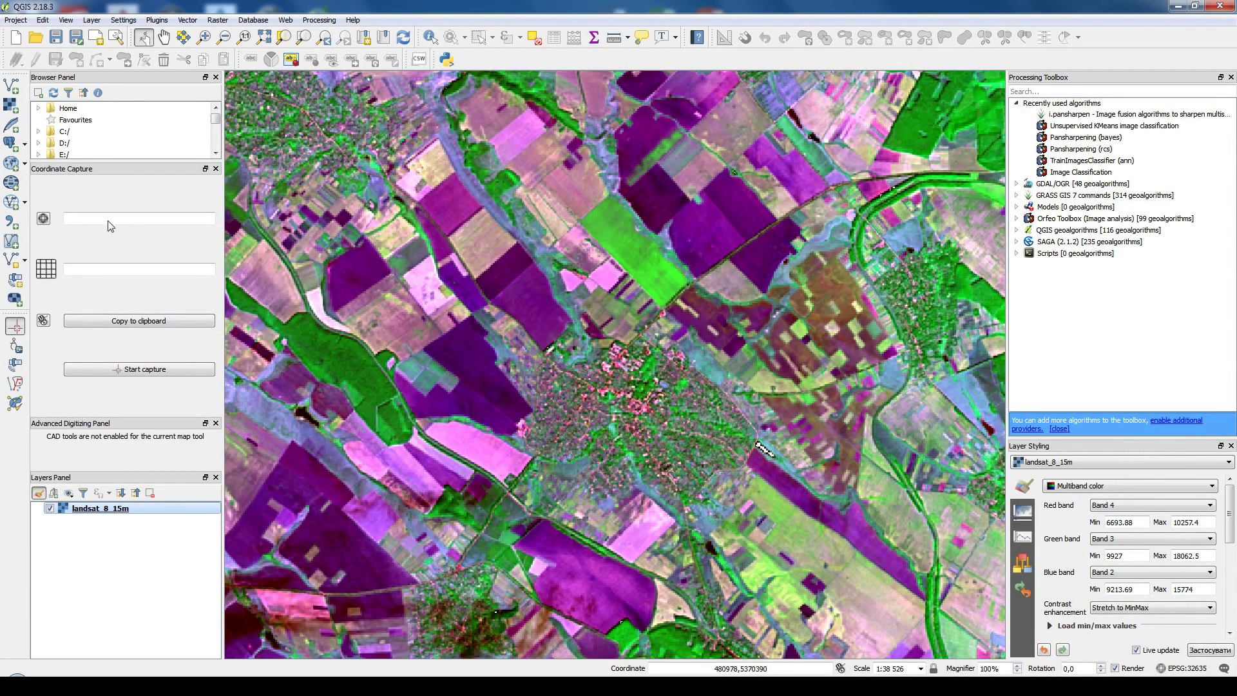
click(13, 262)
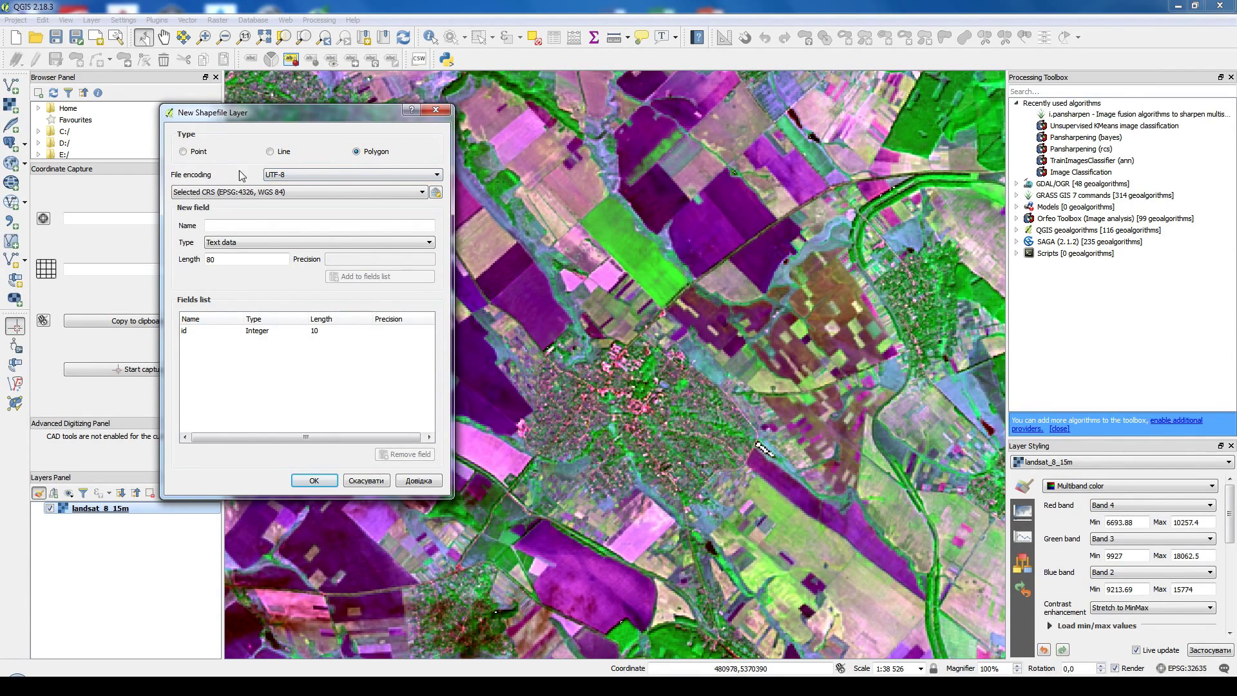
click(323, 176)
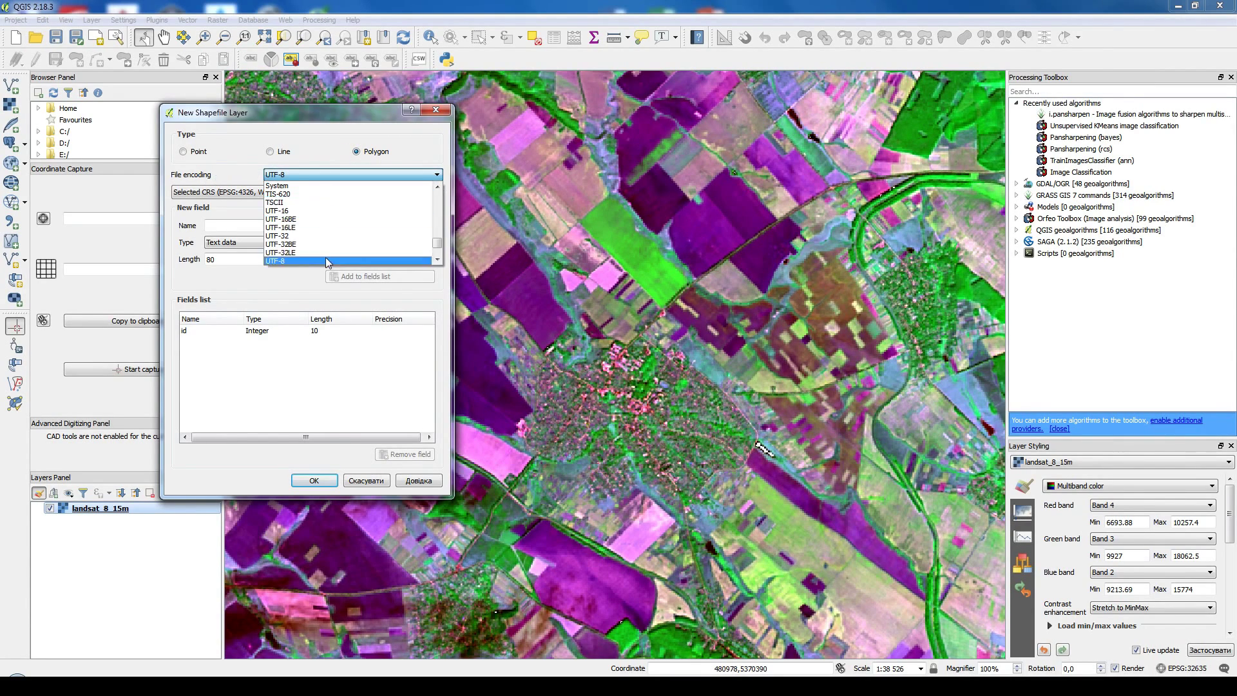
click(287, 260)
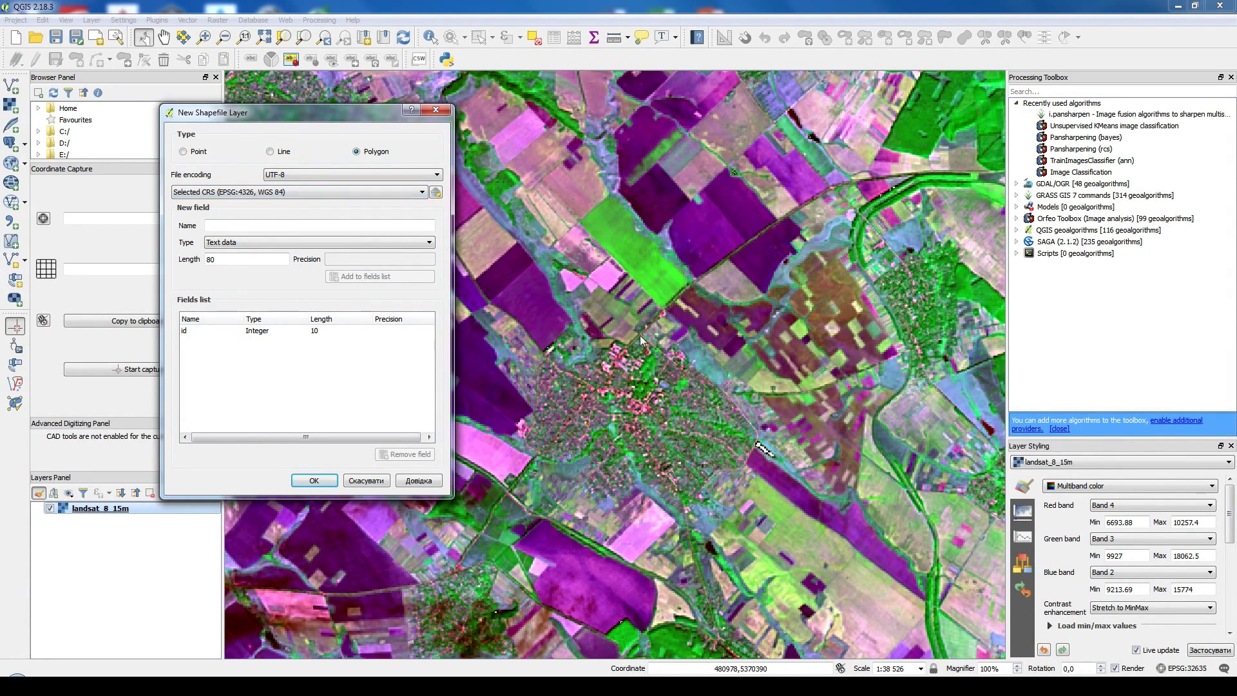
click(436, 193)
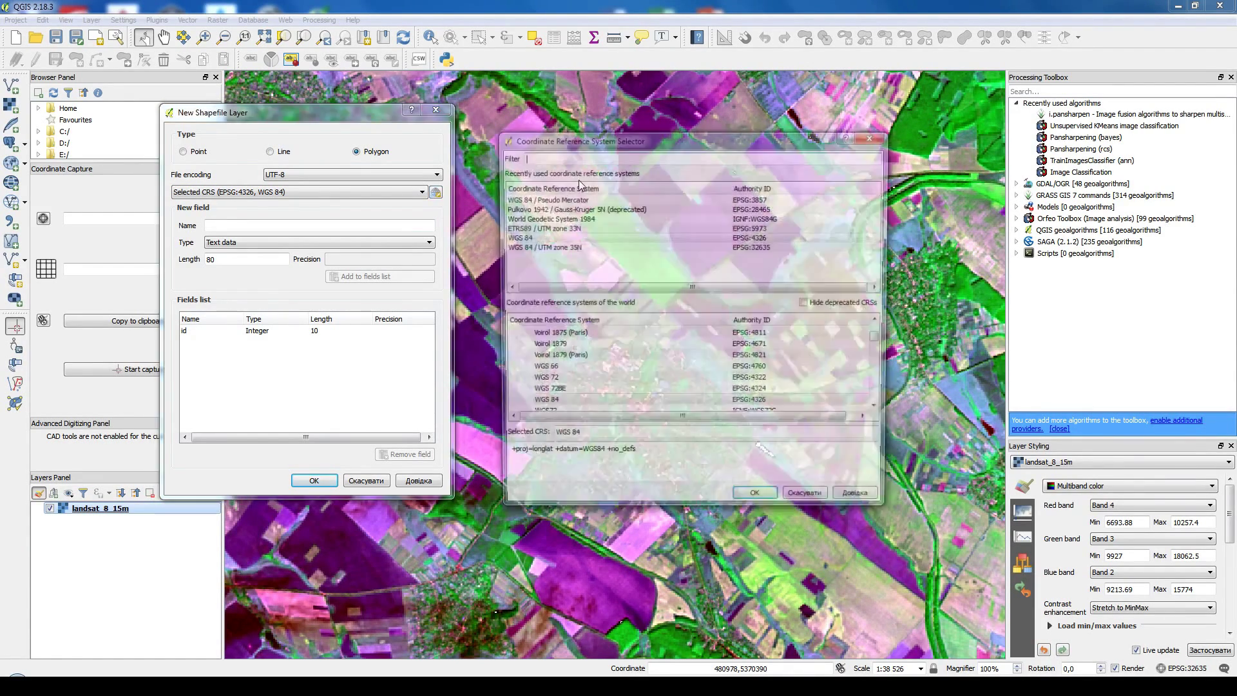
click(576, 248)
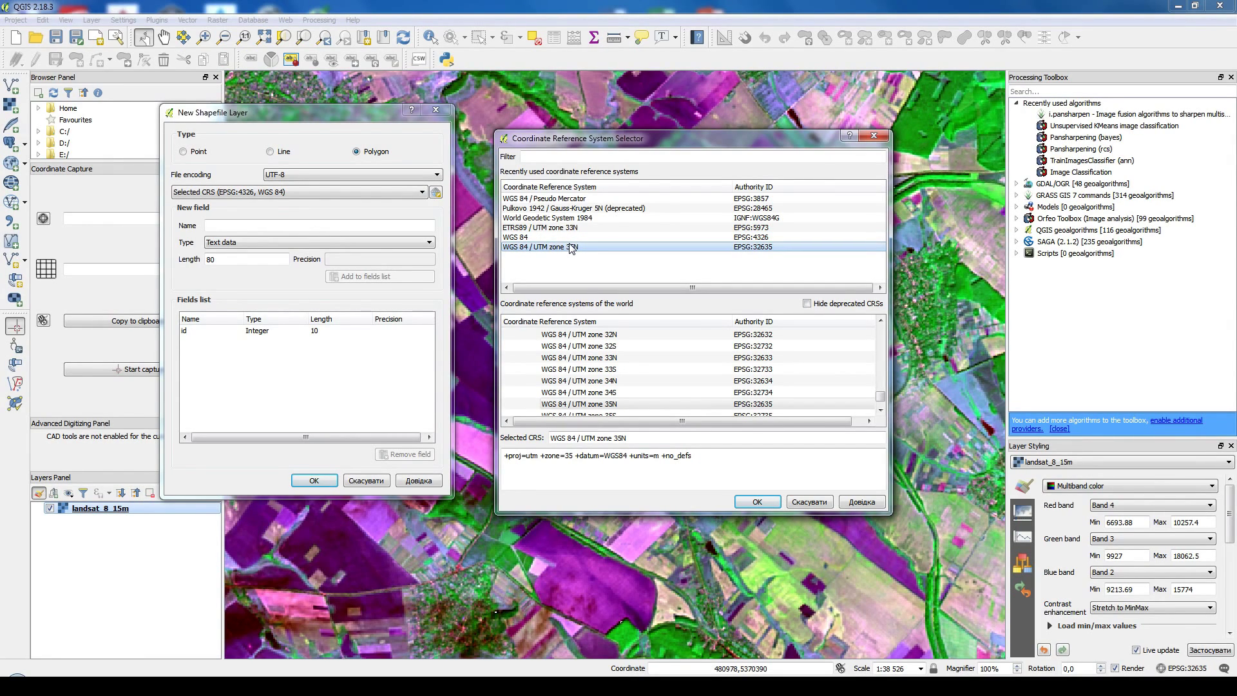
click(764, 501)
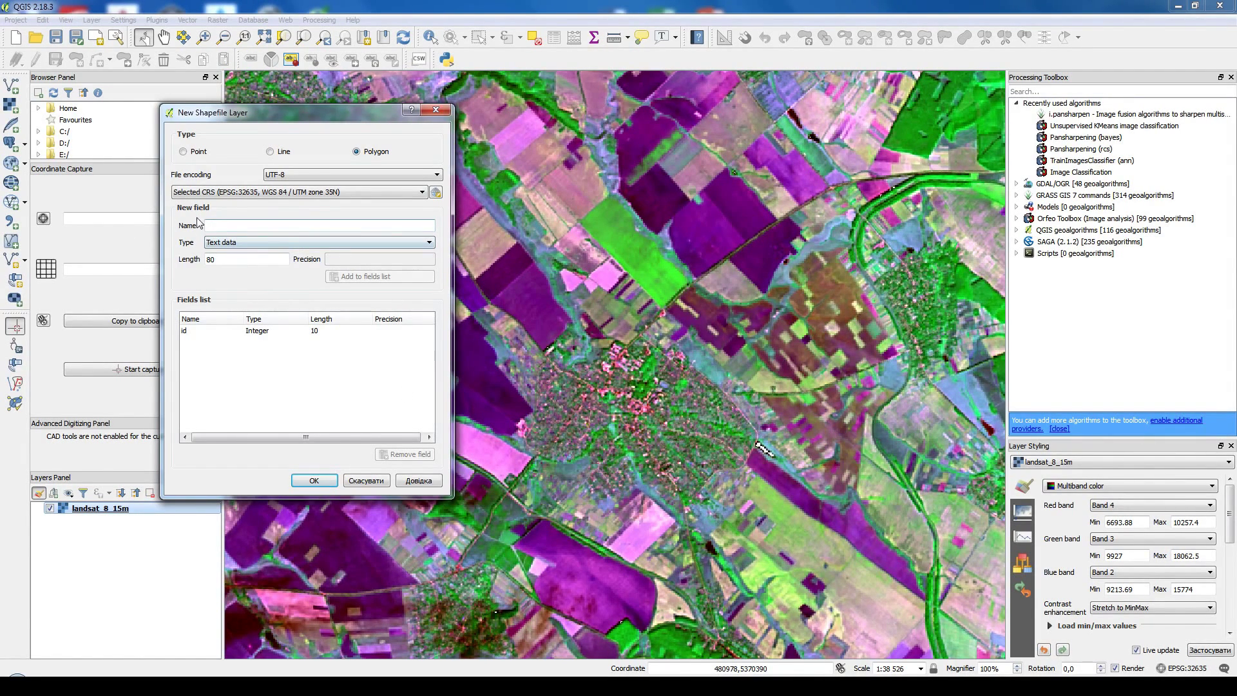
Step: Add a text data field named class with length 10 to the new shapefile's fields list
text(class)
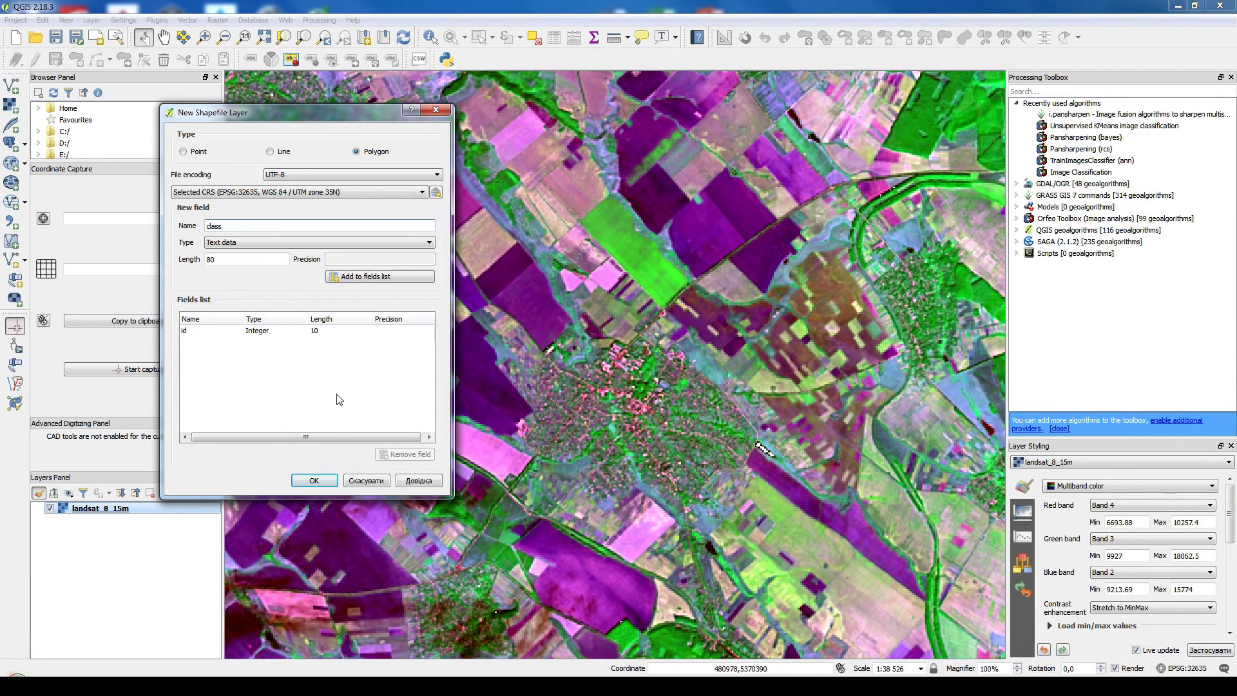
drag(217, 259, 201, 256)
text(10)
click(390, 277)
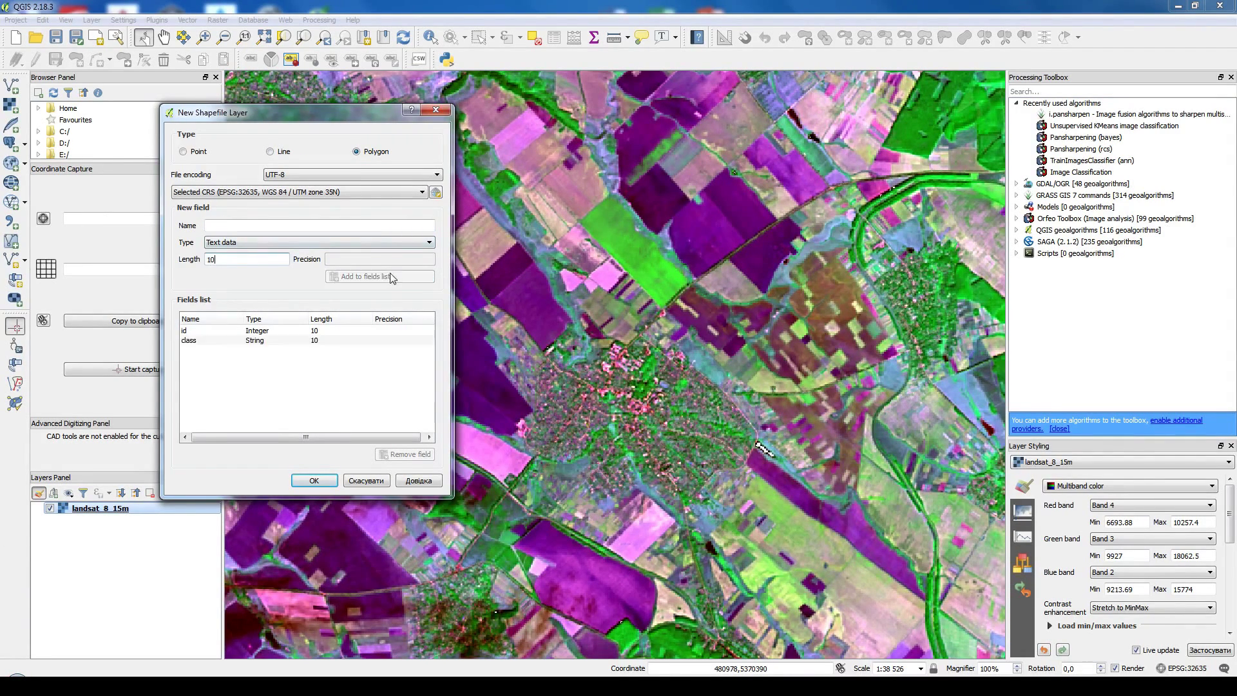
Step: Create the shapefile as class in the shp folder, replacing the existing file
click(314, 481)
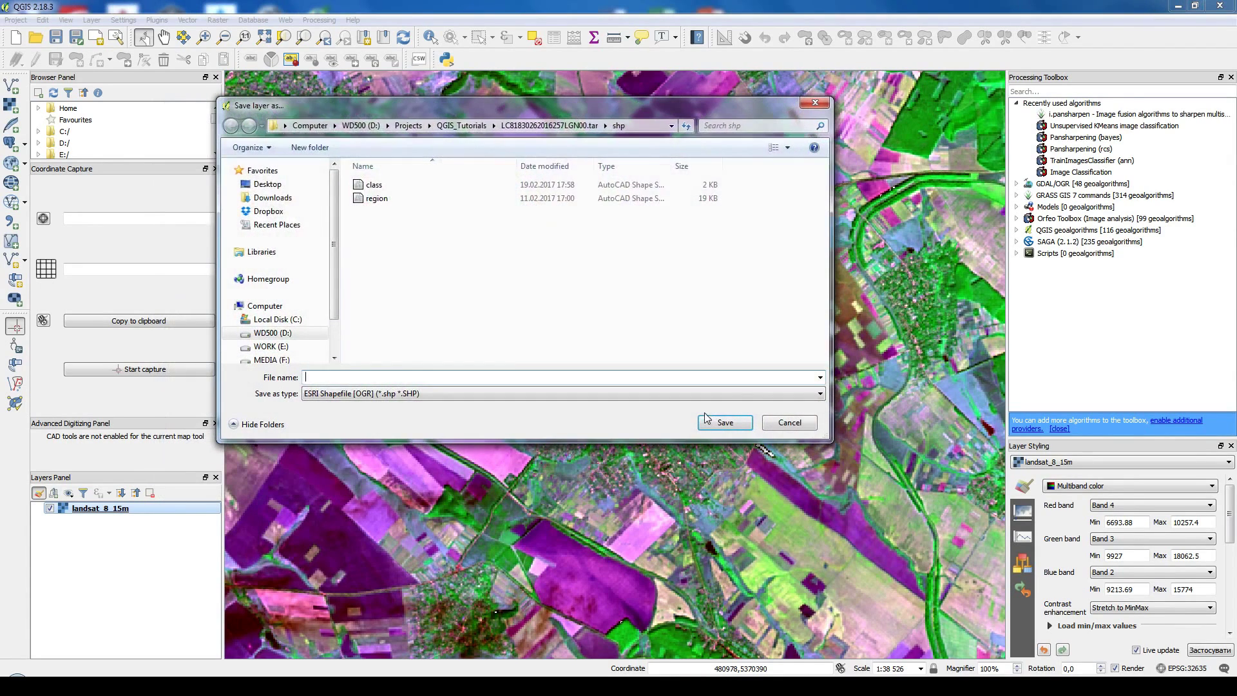
click(380, 185)
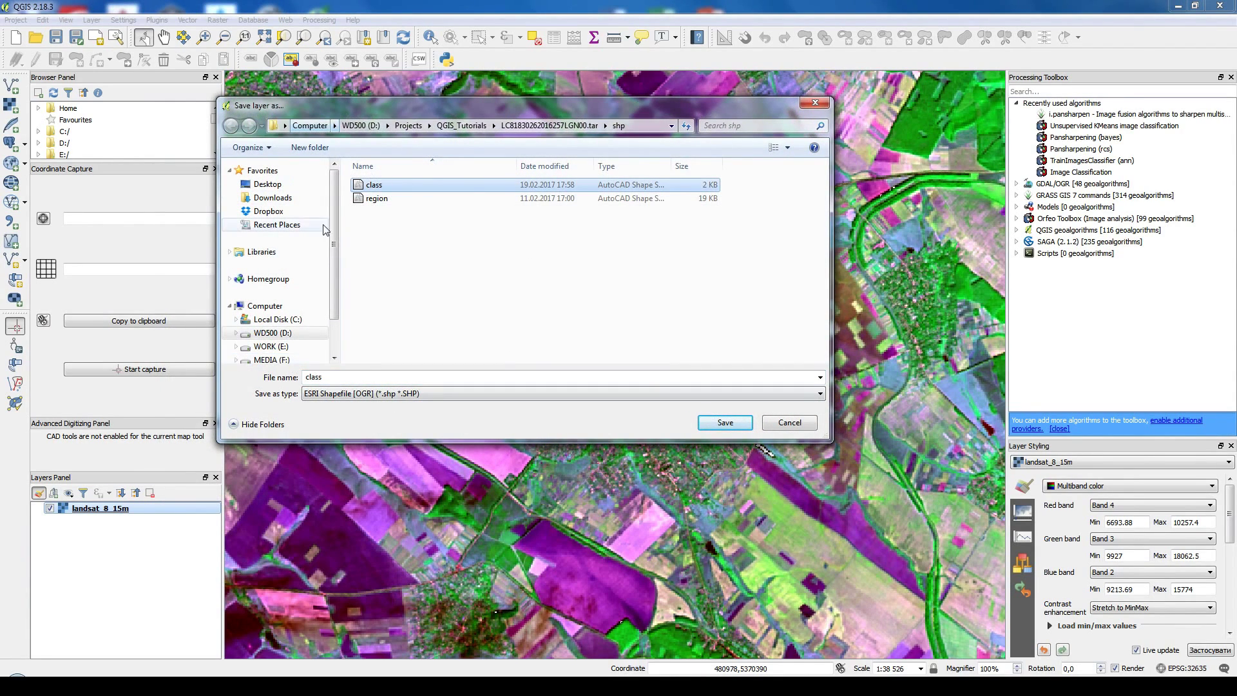
click(725, 422)
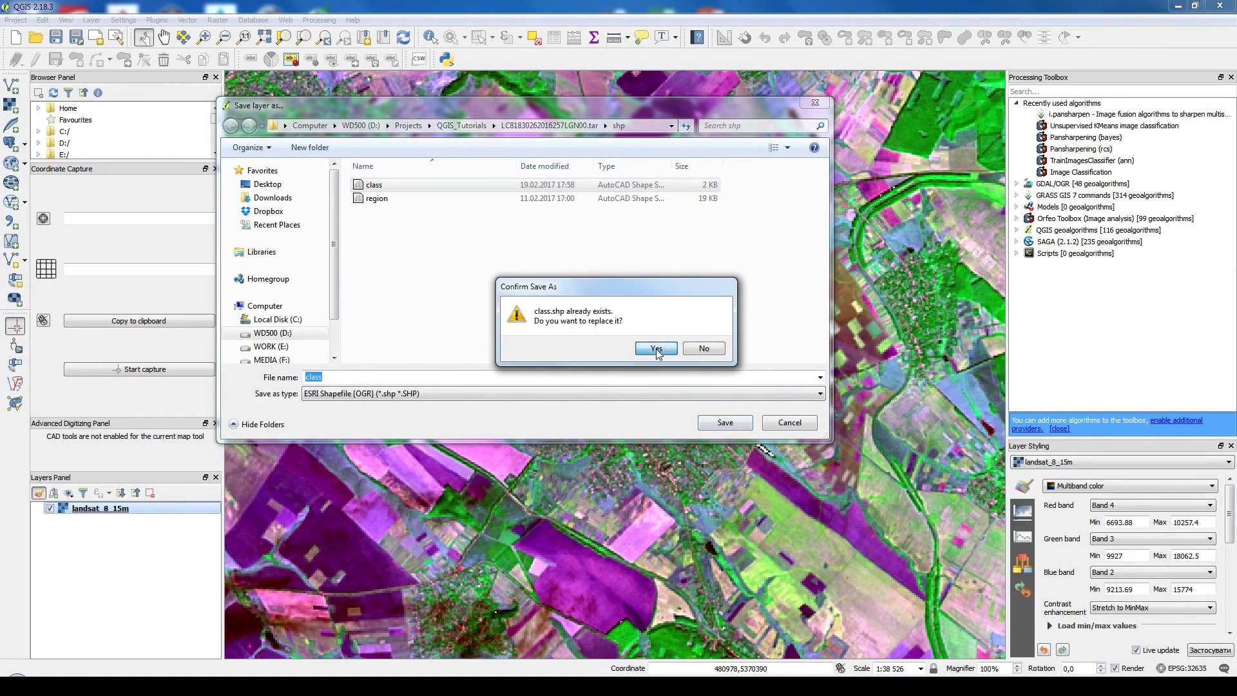
click(656, 349)
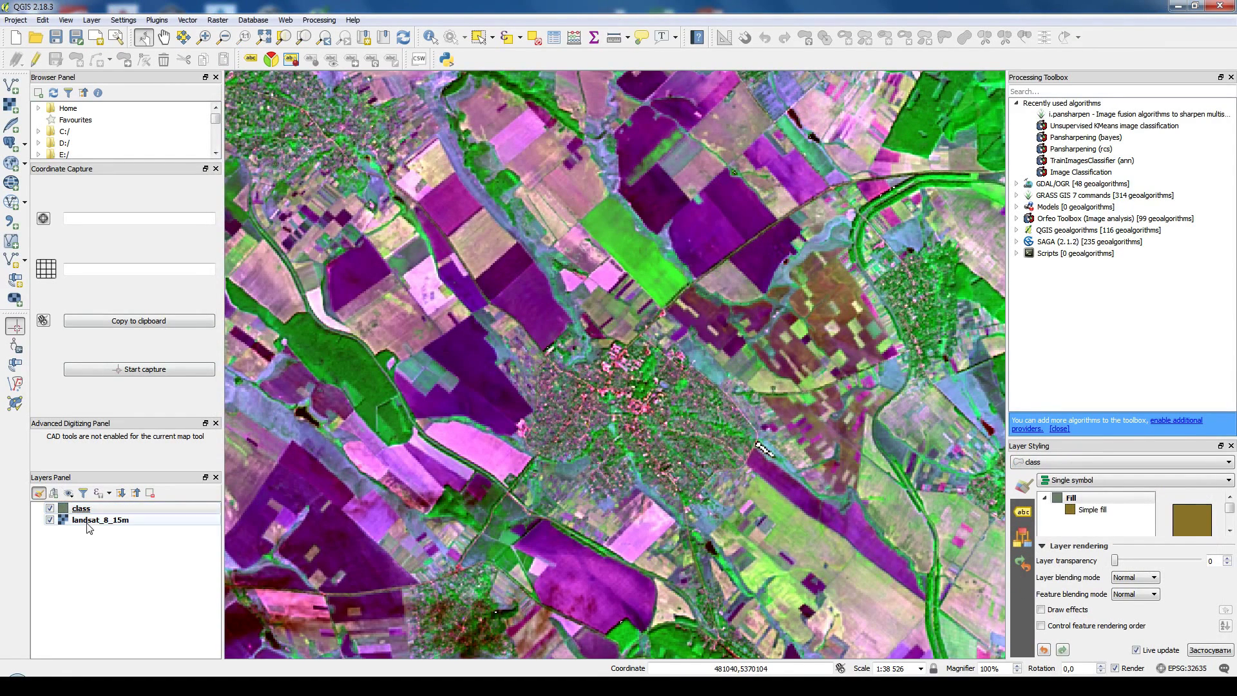
Step: Enable editing for the class layer, with the large green area west of the central settlement in view
click(102, 511)
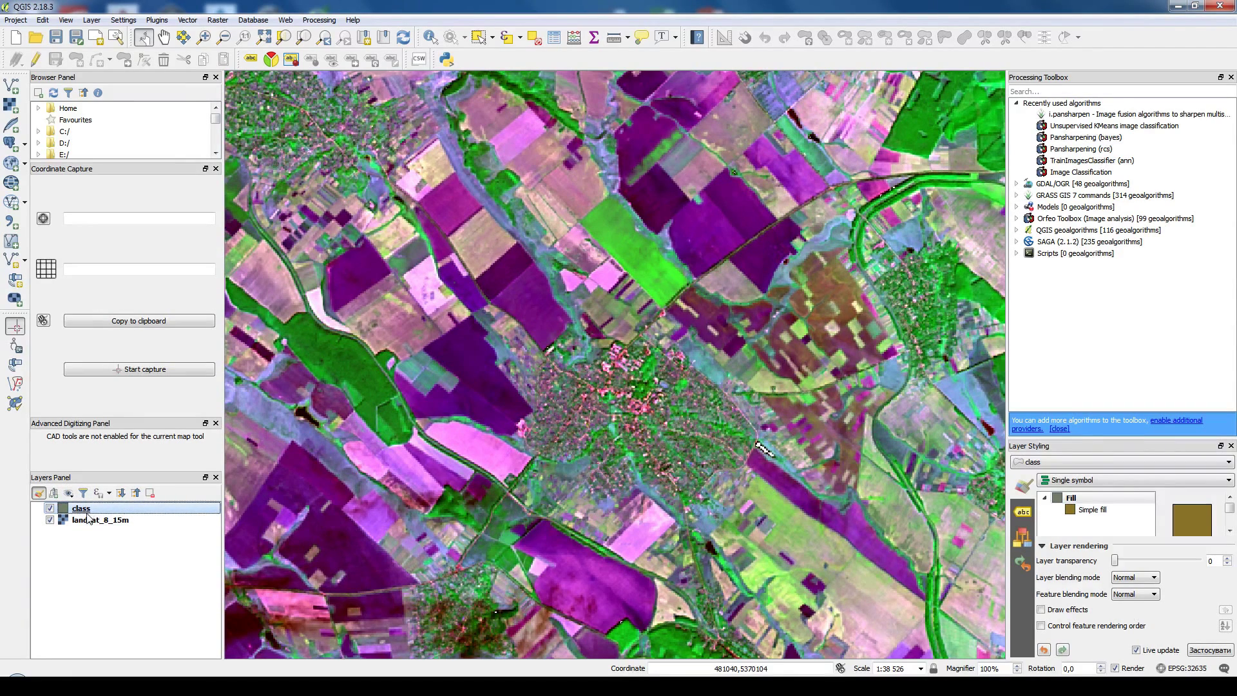
drag(599, 338, 767, 367)
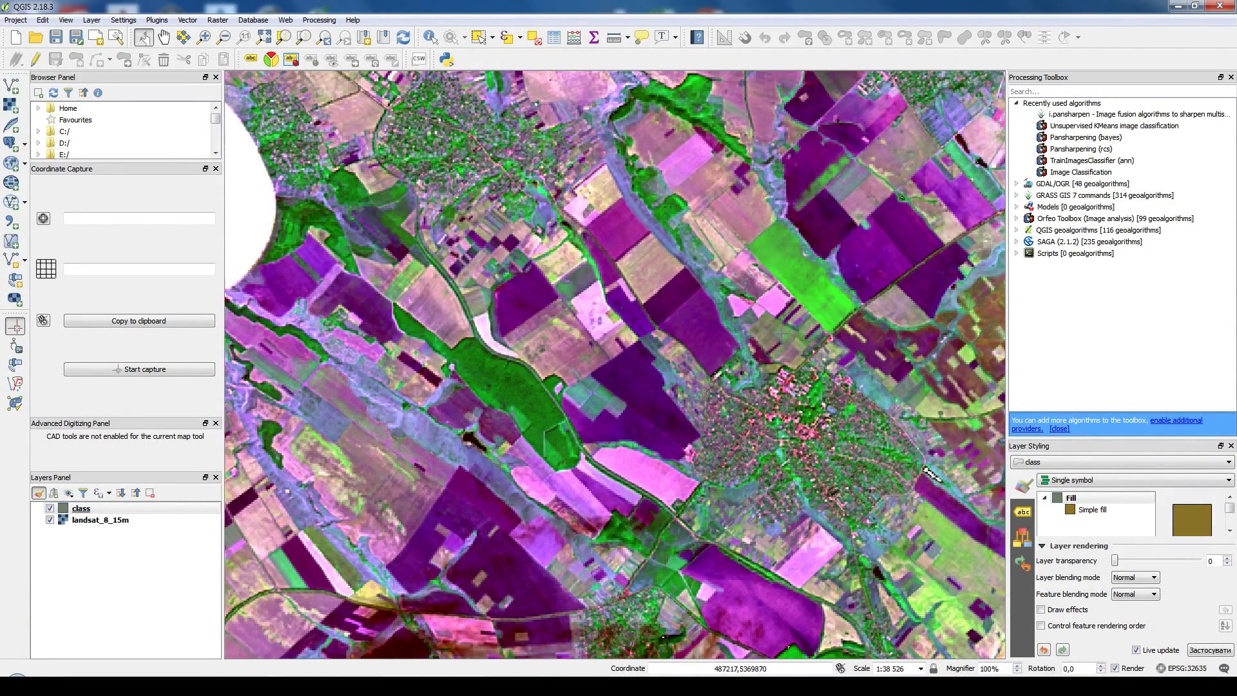
scroll(464, 373, up, 1)
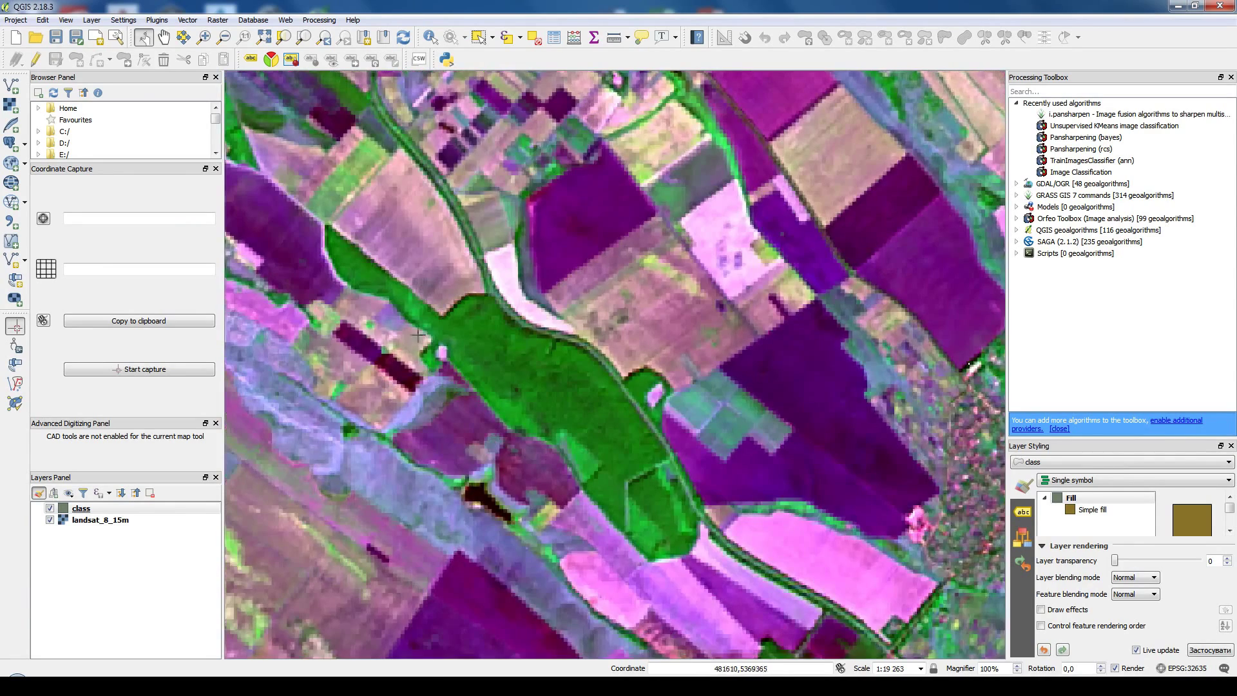
click(38, 64)
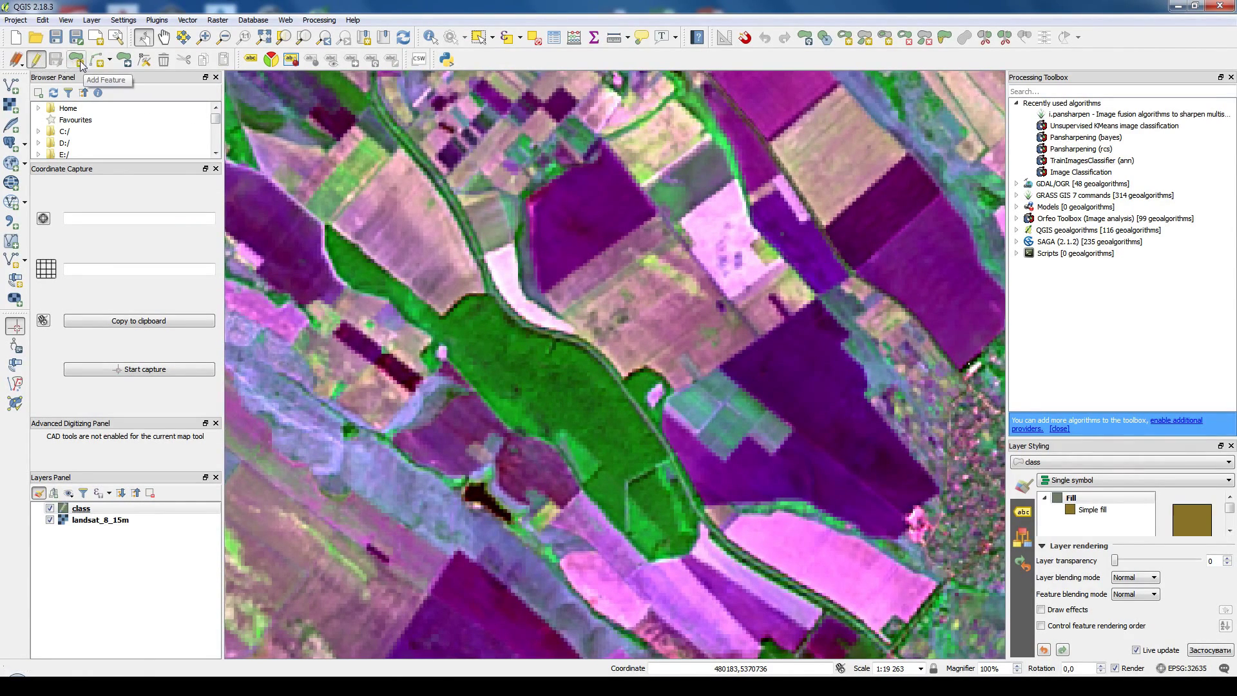
Step: Start a new polygon at the green forest's northwest tip and trace its northern edge to the small wooded patch east of the road
click(77, 60)
scroll(412, 302, down, 1)
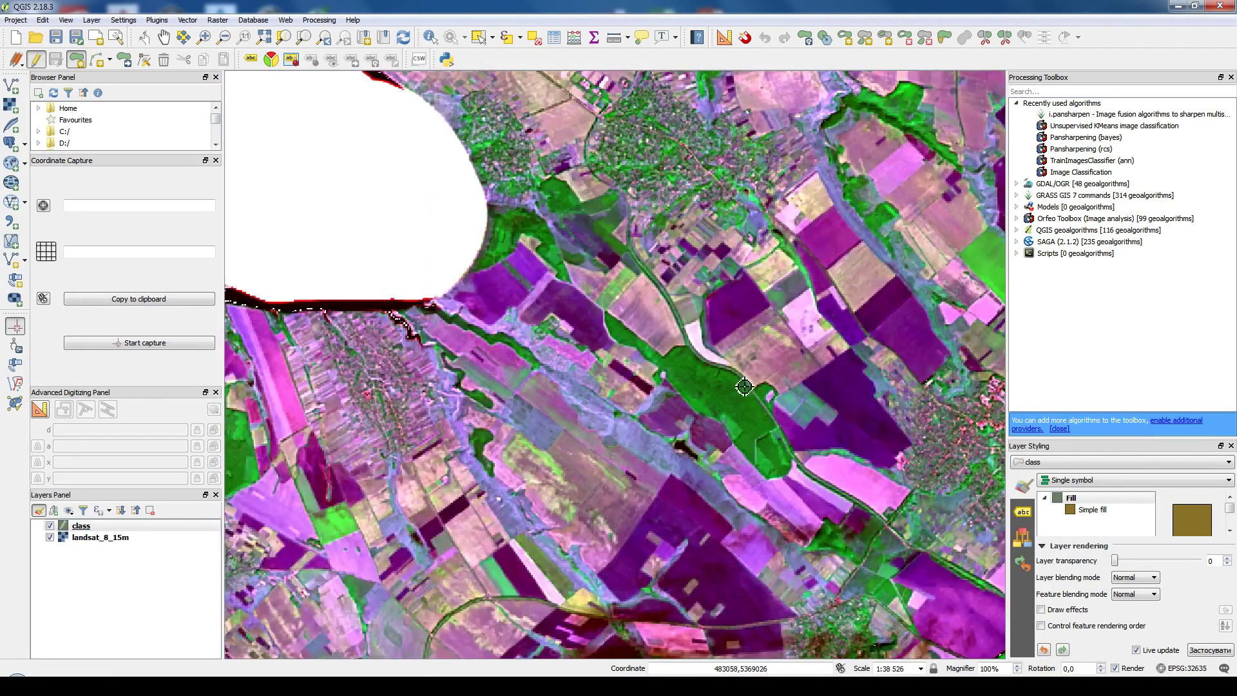
drag(745, 386, 583, 304)
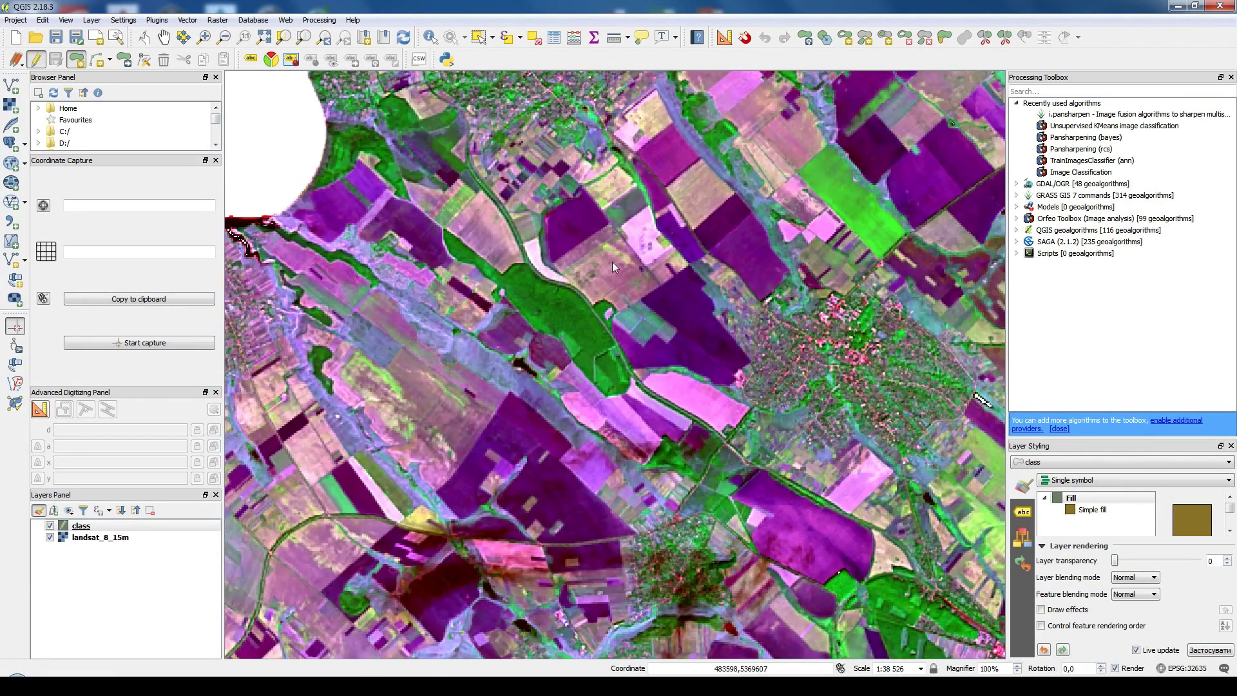
scroll(527, 283, up, 1)
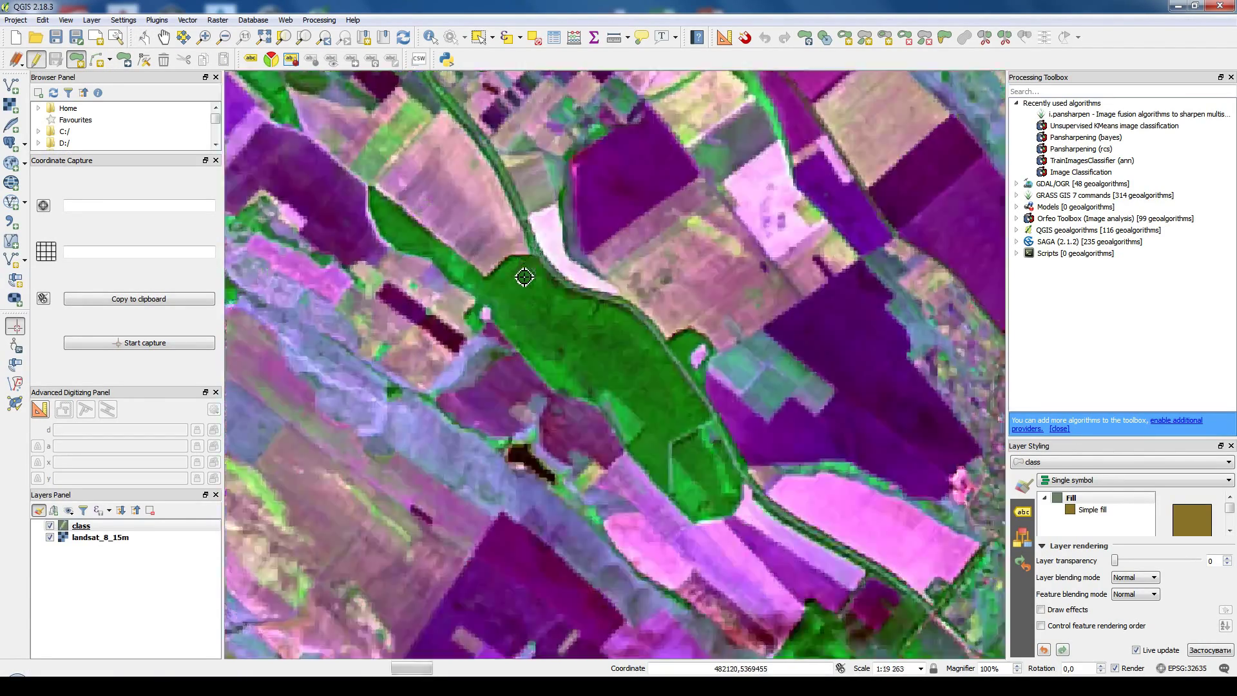
scroll(492, 215, up, 1)
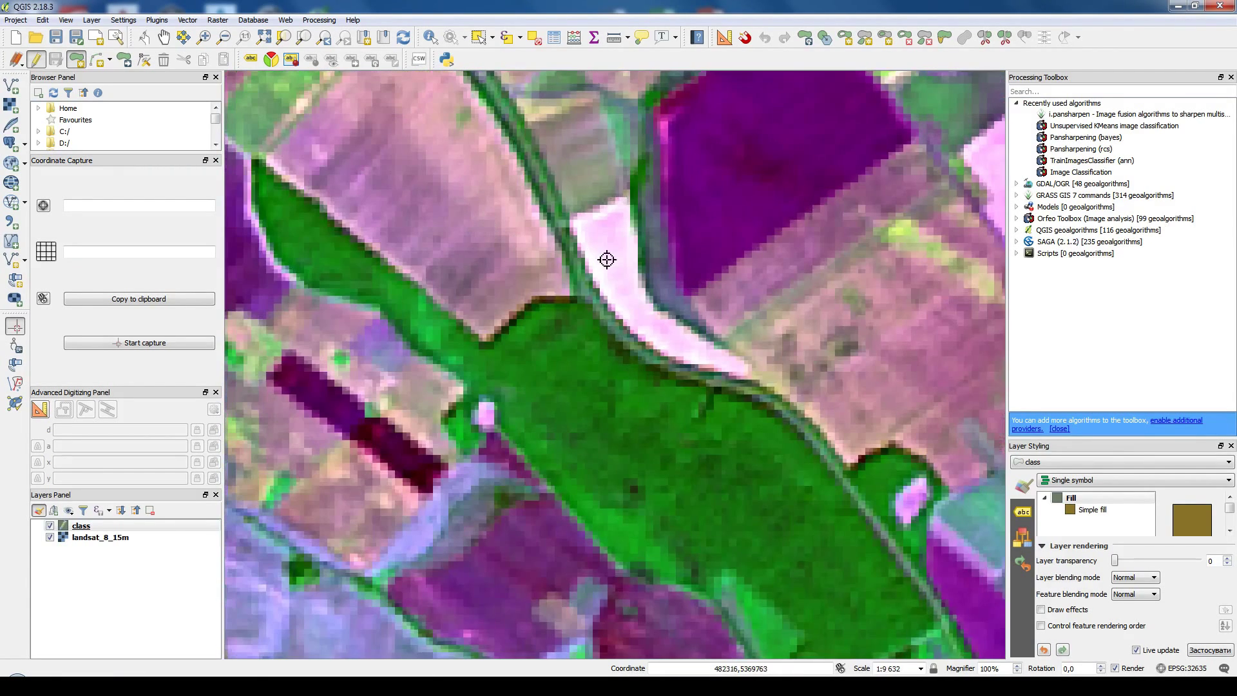
click(261, 161)
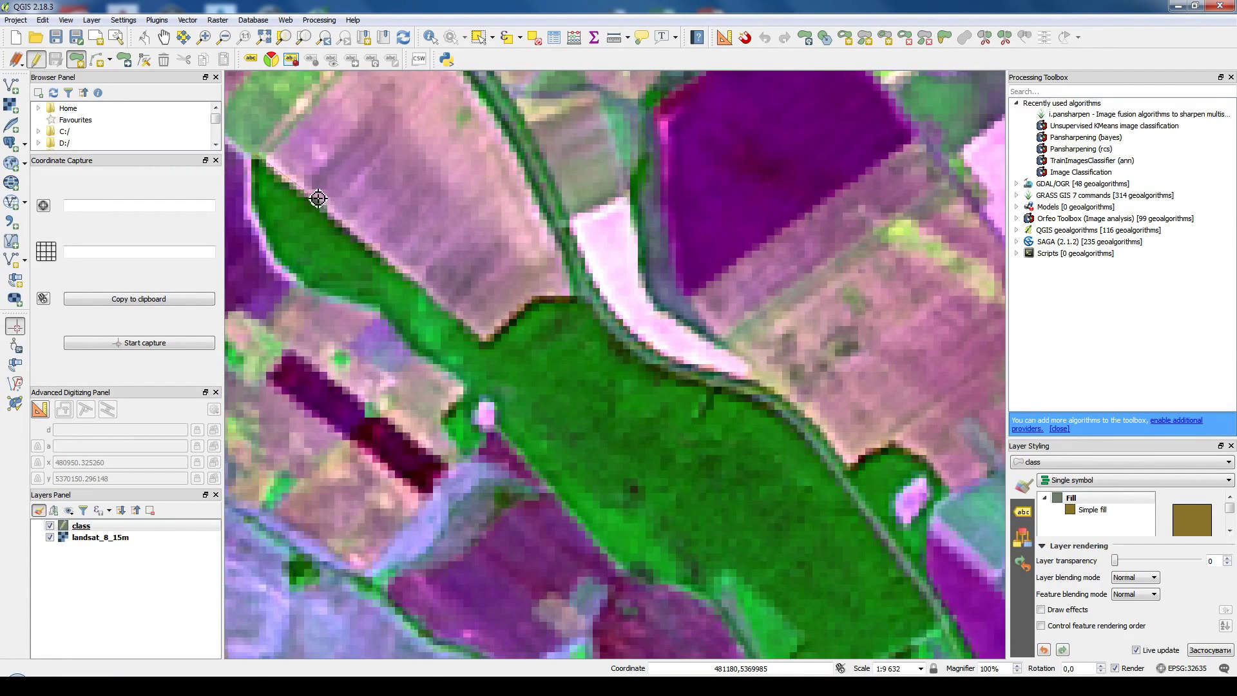
click(485, 338)
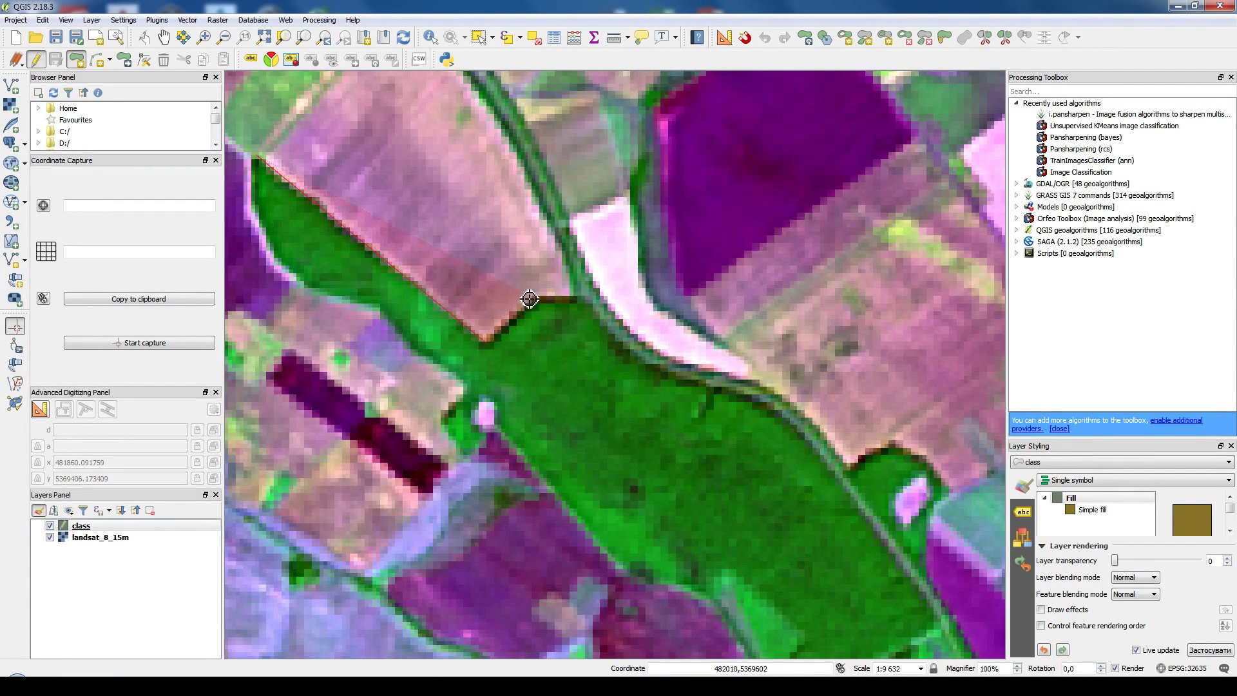
click(535, 301)
click(591, 305)
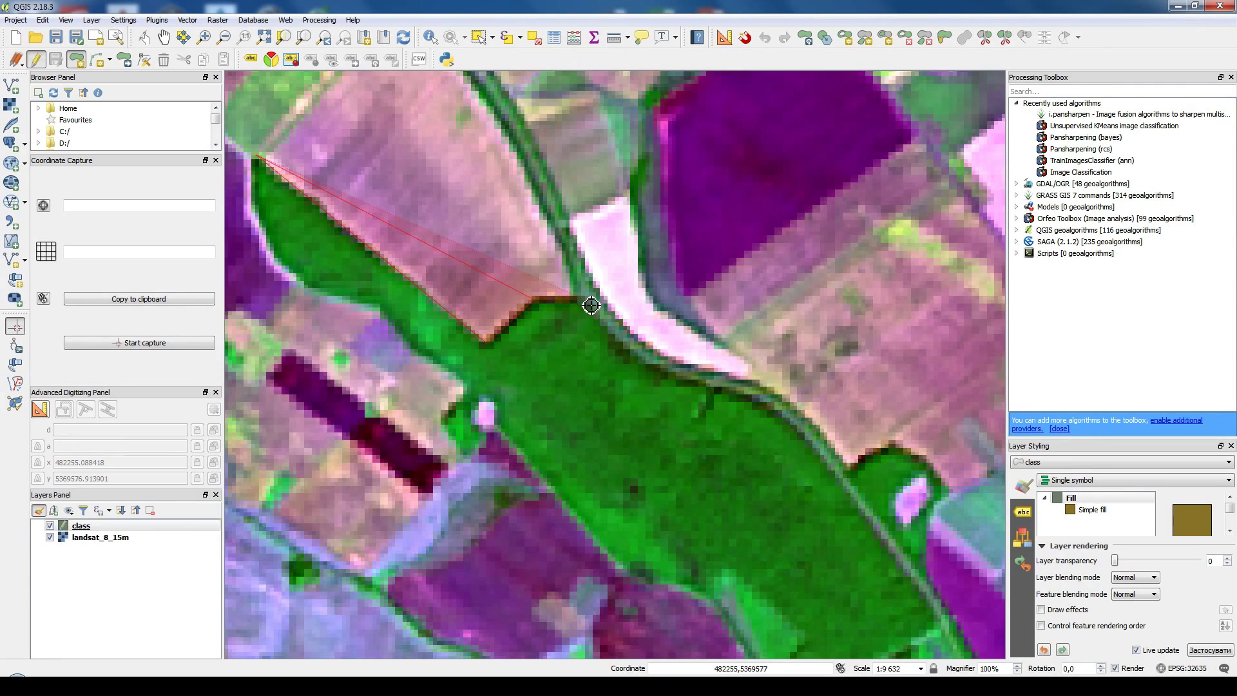
click(683, 363)
click(787, 404)
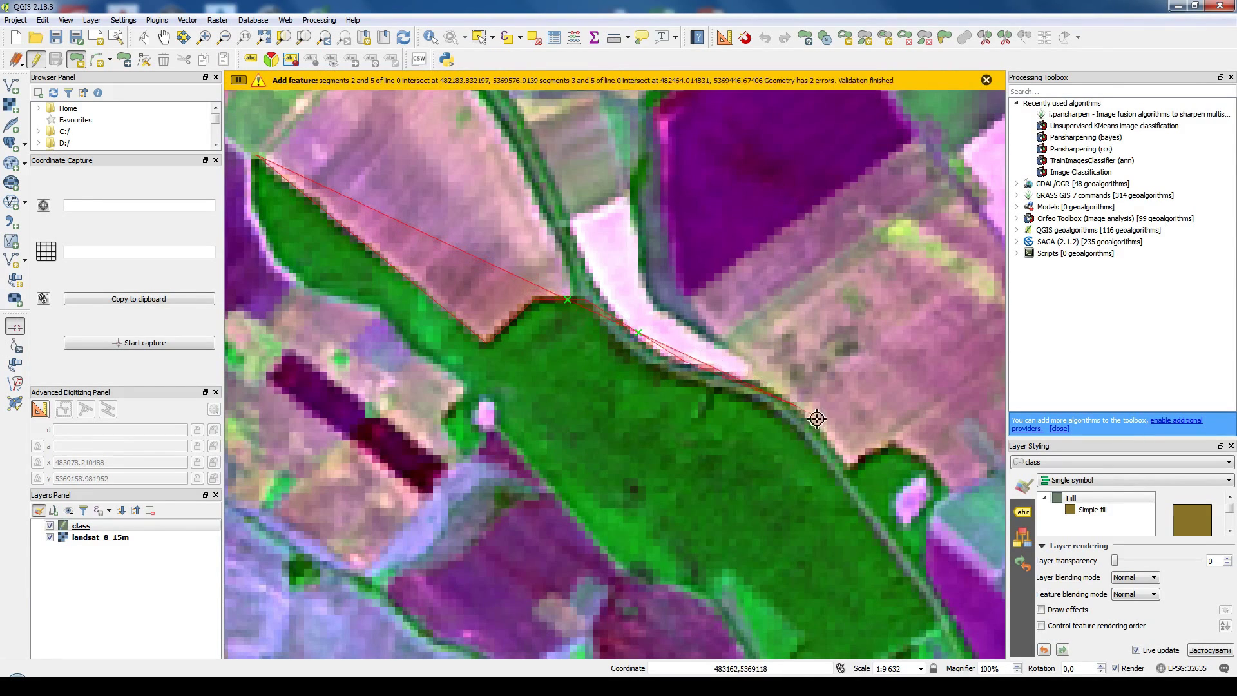
click(856, 472)
click(897, 445)
click(952, 491)
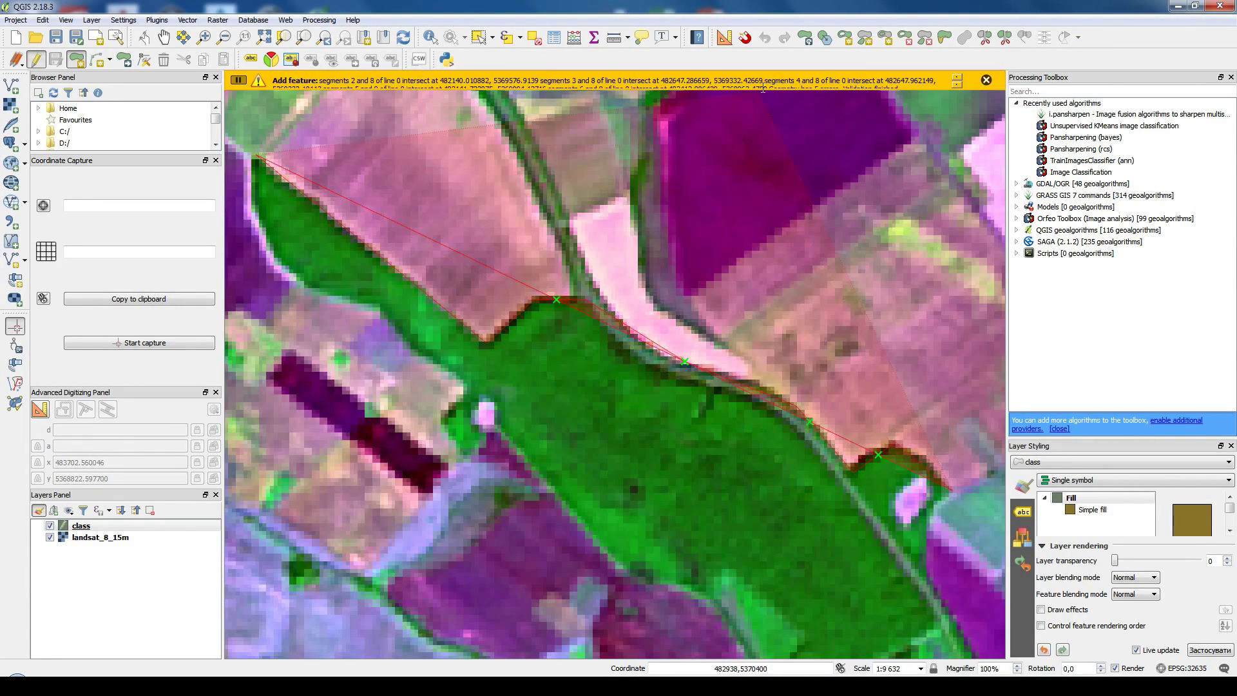
Step: Continue the polygon around the small wooded patch and down the forest's eastern edge to its southern end
drag(850, 467, 659, 225)
scroll(660, 225, down, 1)
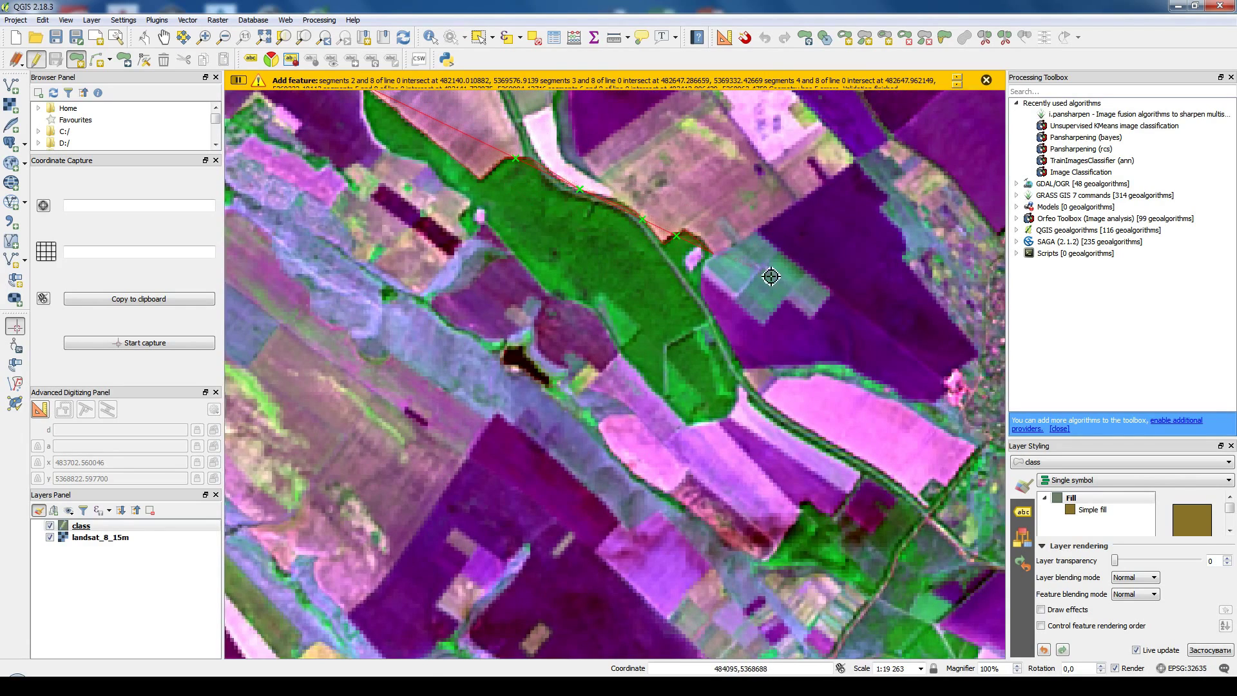
scroll(697, 281, up, 1)
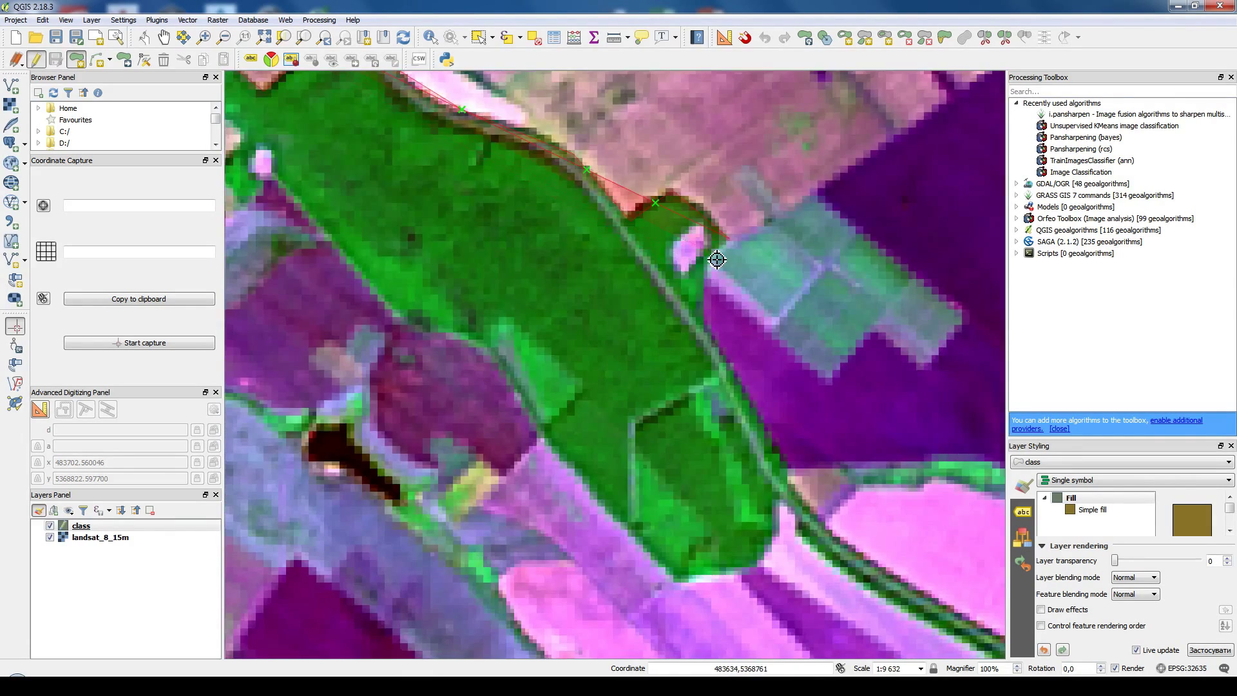
click(721, 252)
click(708, 306)
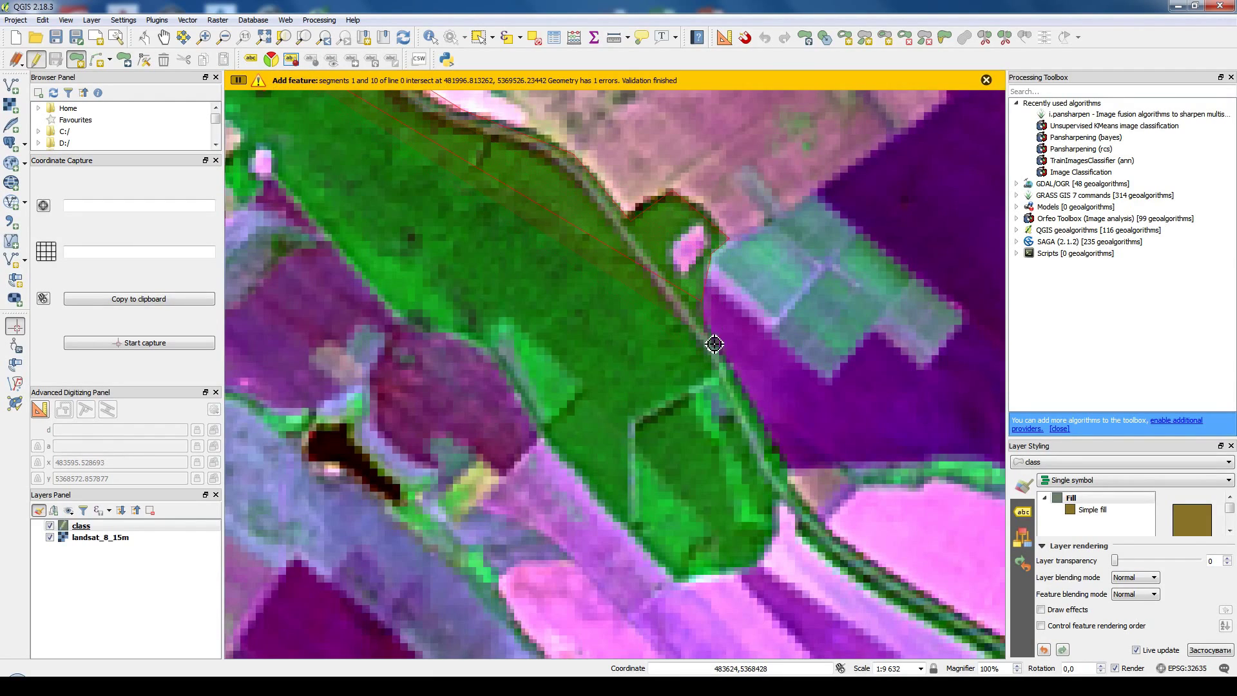
click(734, 361)
click(795, 484)
click(784, 516)
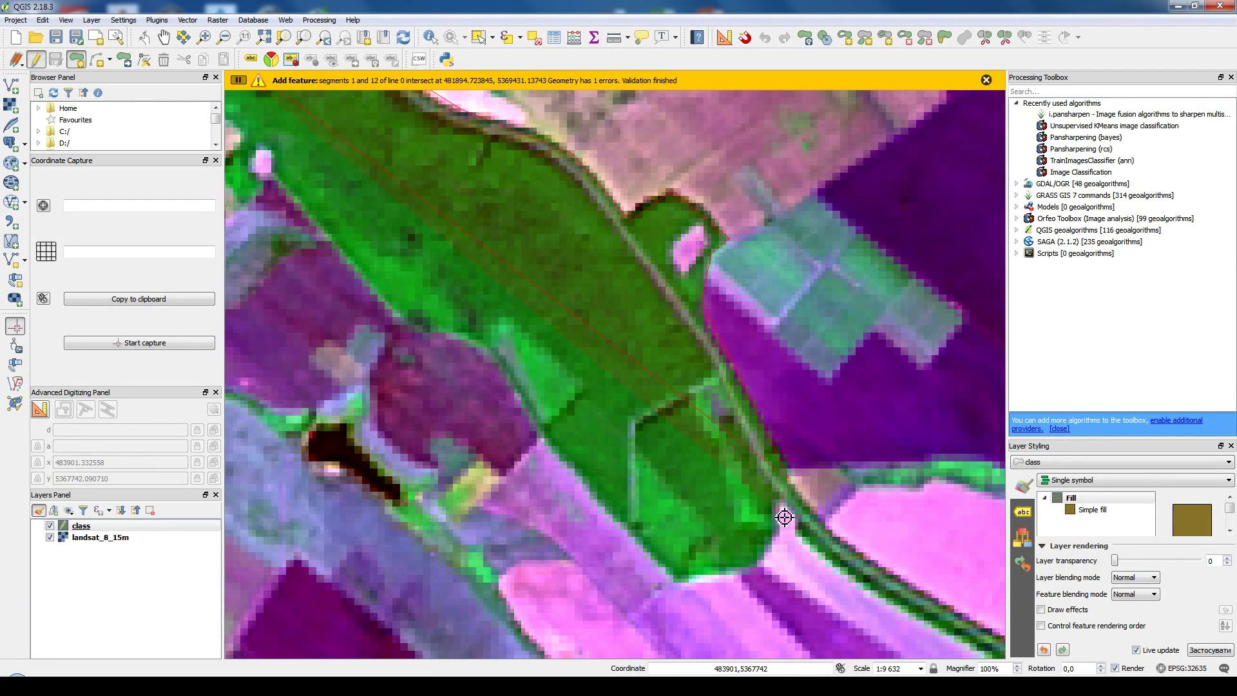
click(763, 563)
click(677, 580)
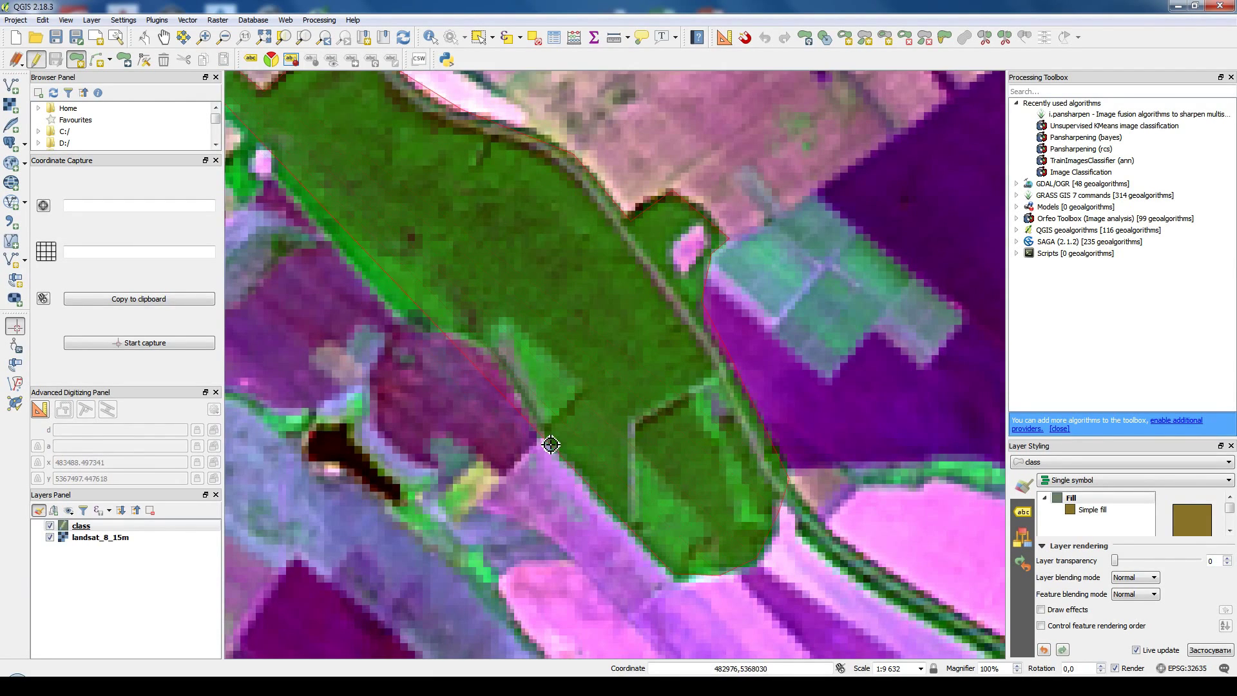
Step: Trace the forest's southwestern edge back northwest, following the notch beside the small pink spot towards the starting tip
click(542, 441)
click(486, 354)
click(414, 329)
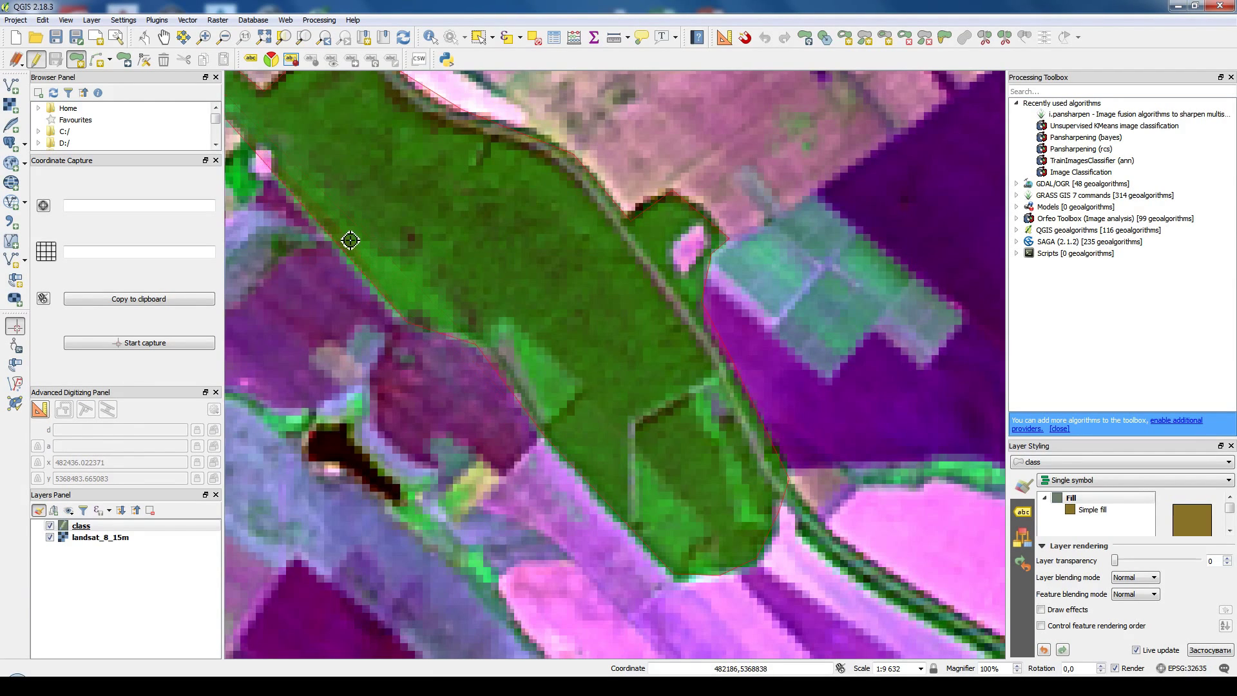
drag(262, 184, 504, 368)
click(509, 369)
click(478, 386)
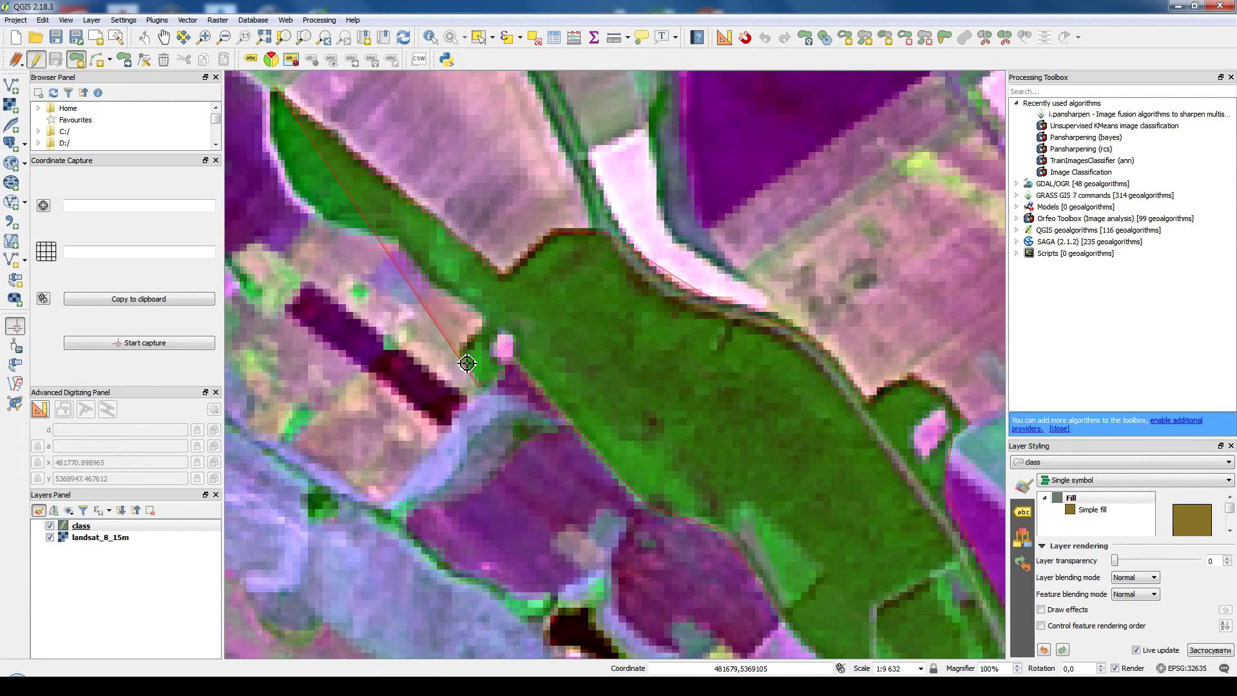
click(462, 350)
click(480, 321)
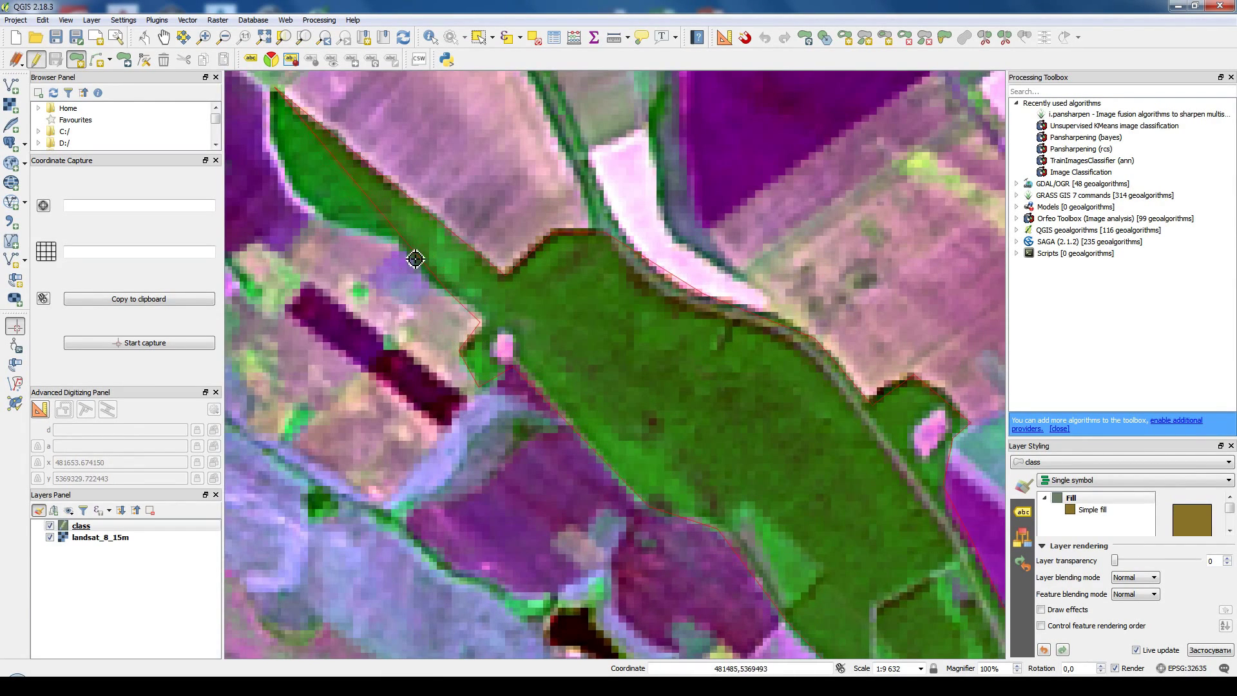
click(316, 219)
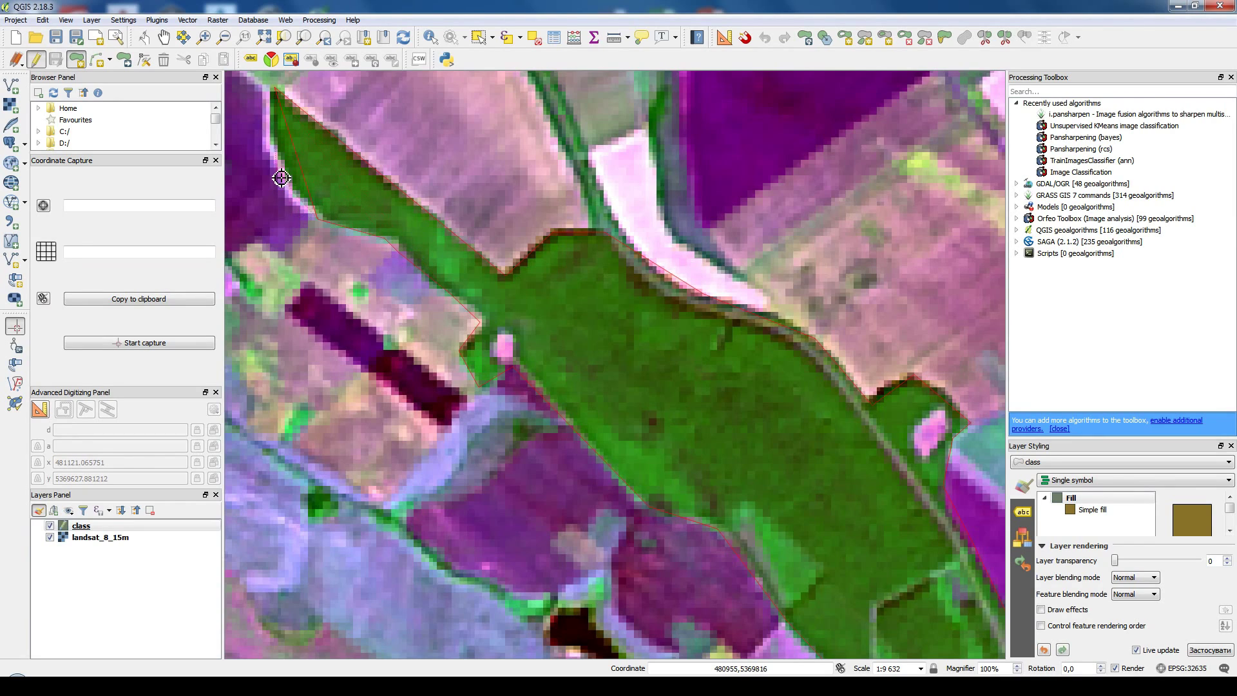
Step: Finish the polygon around the large green woodland and assign it the class forest
click(284, 173)
click(275, 126)
right_click(327, 171)
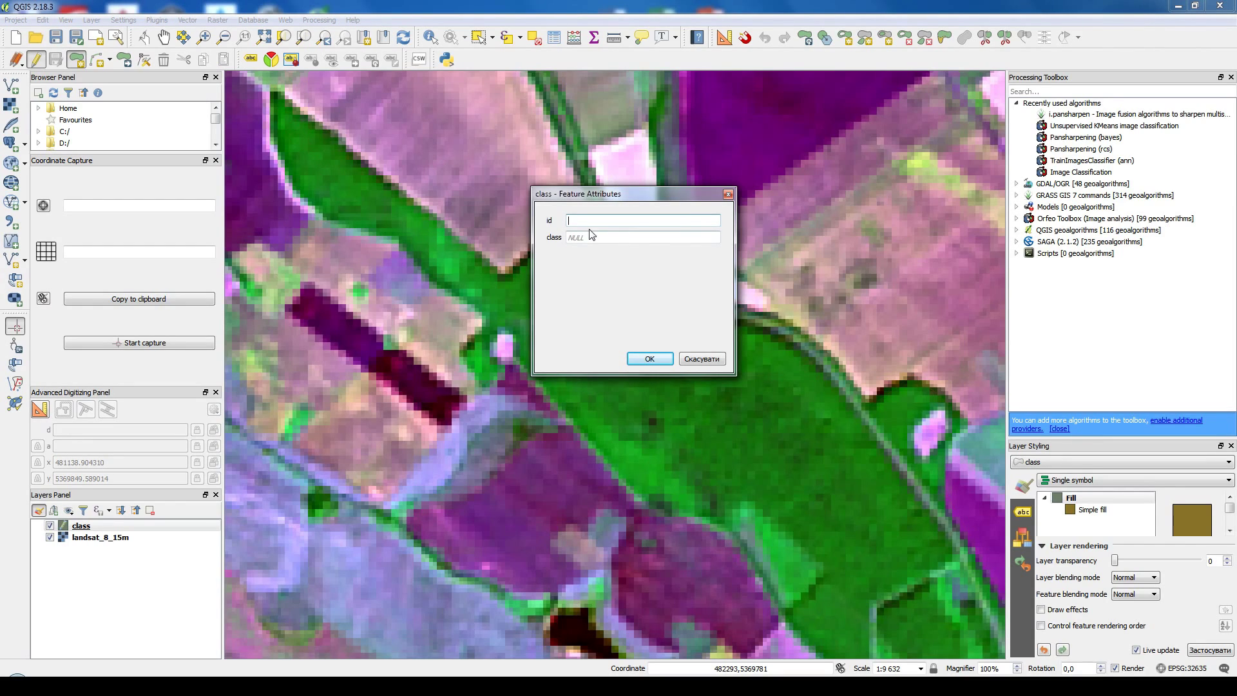
key(Tab)
key(Return)
Step: Digitize a small polygon over the dark pond southwest of the forest and assign it the class water
drag(609, 404, 553, 186)
scroll(627, 260, down, 1)
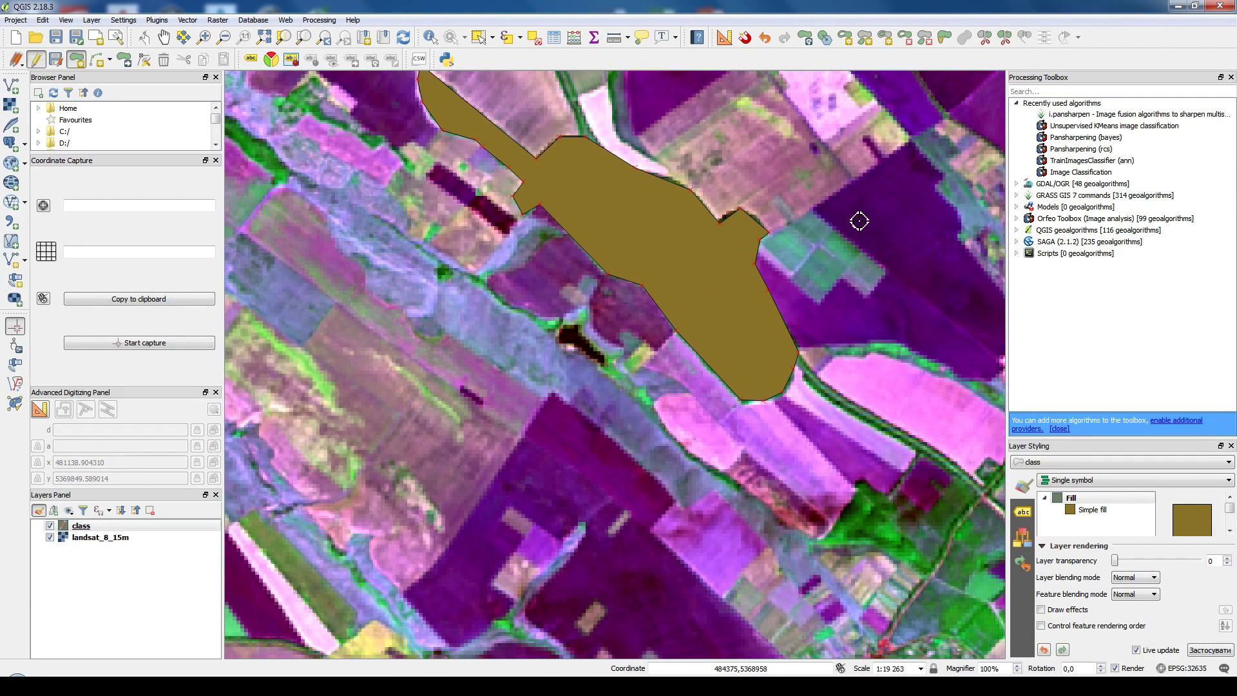
scroll(612, 390, up, 1)
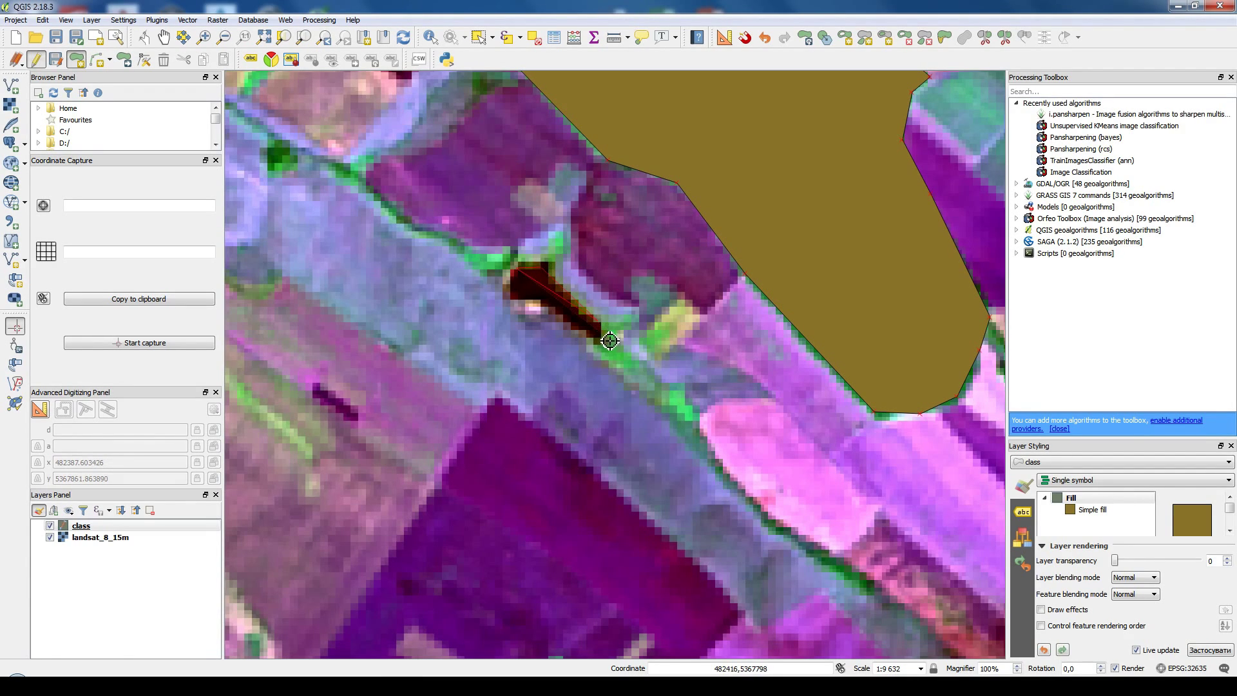
click(579, 332)
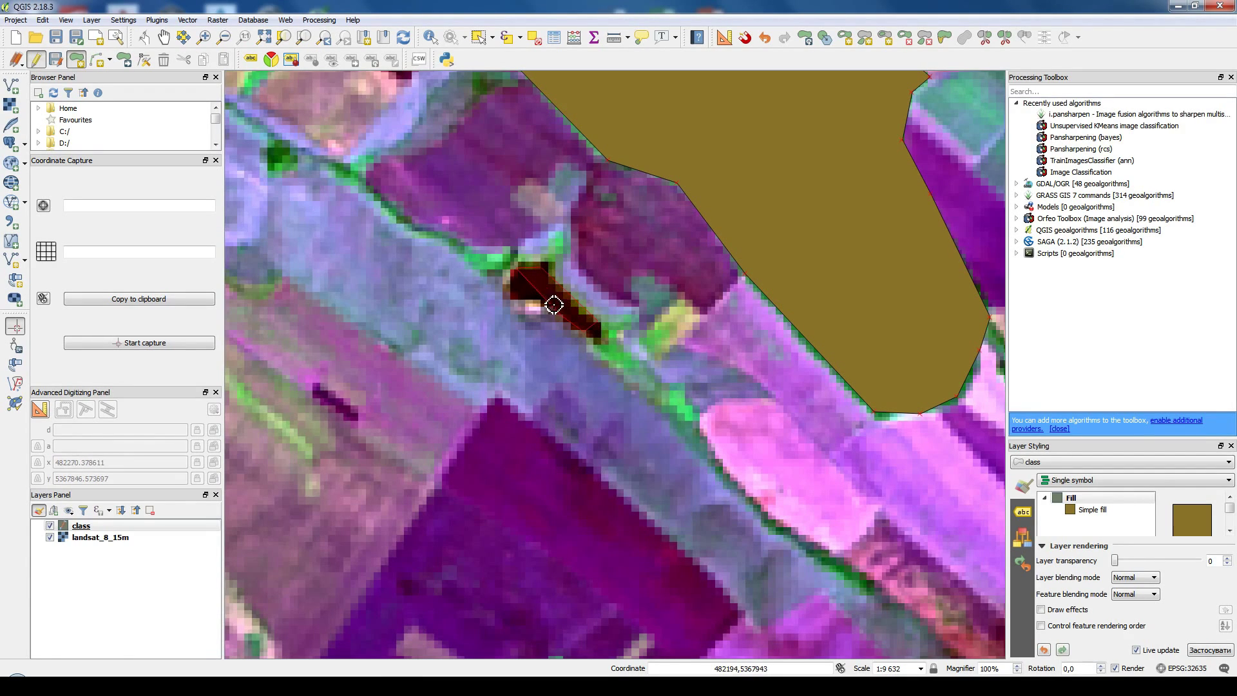
click(514, 287)
right_click(536, 291)
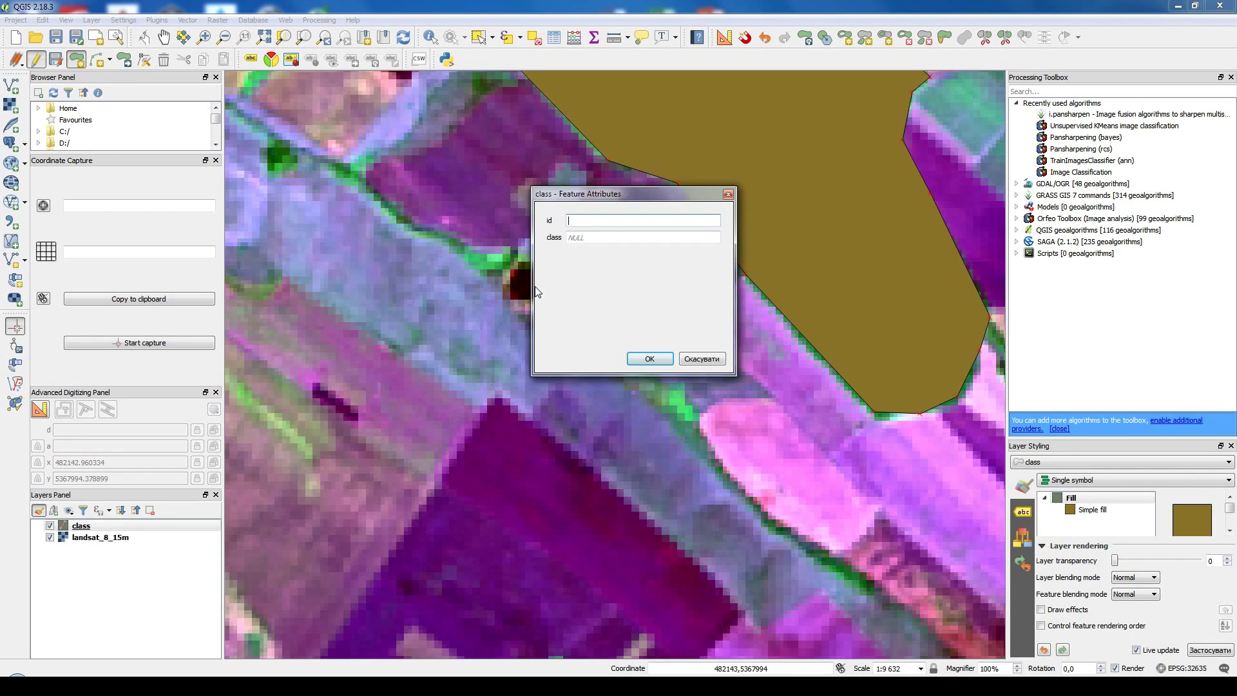
click(601, 237)
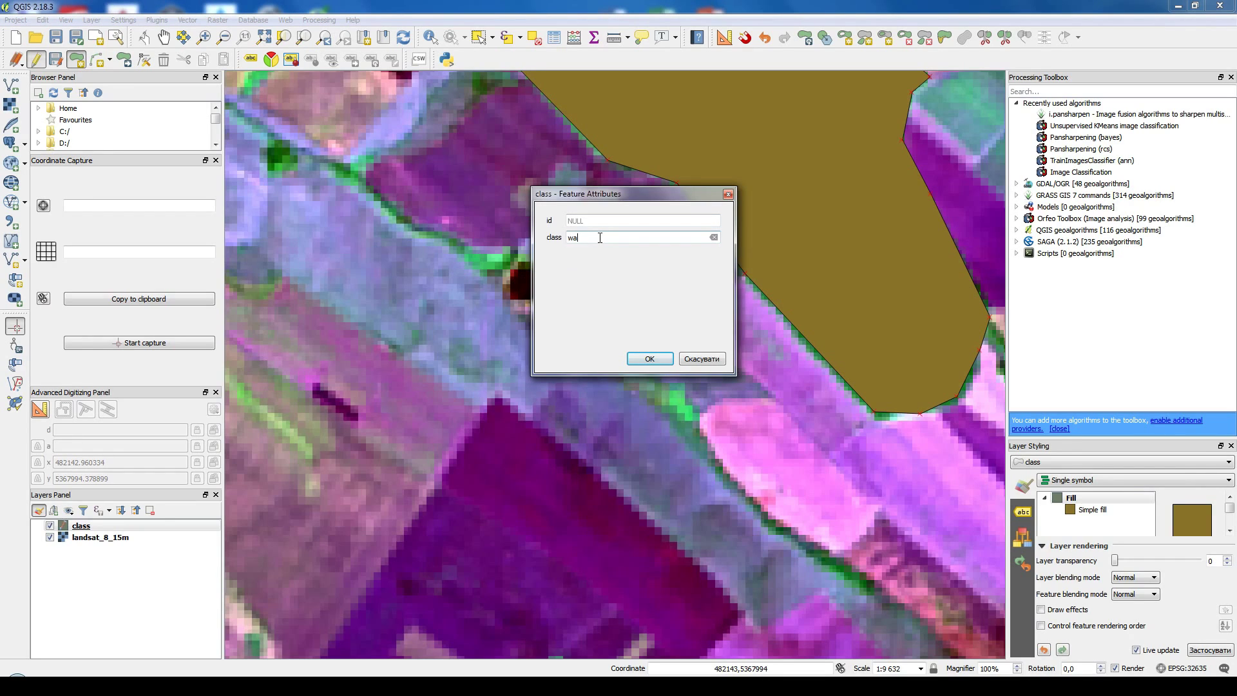
click(650, 359)
Step: Save the class layer's edits and end its editing session
scroll(635, 478, down, 1)
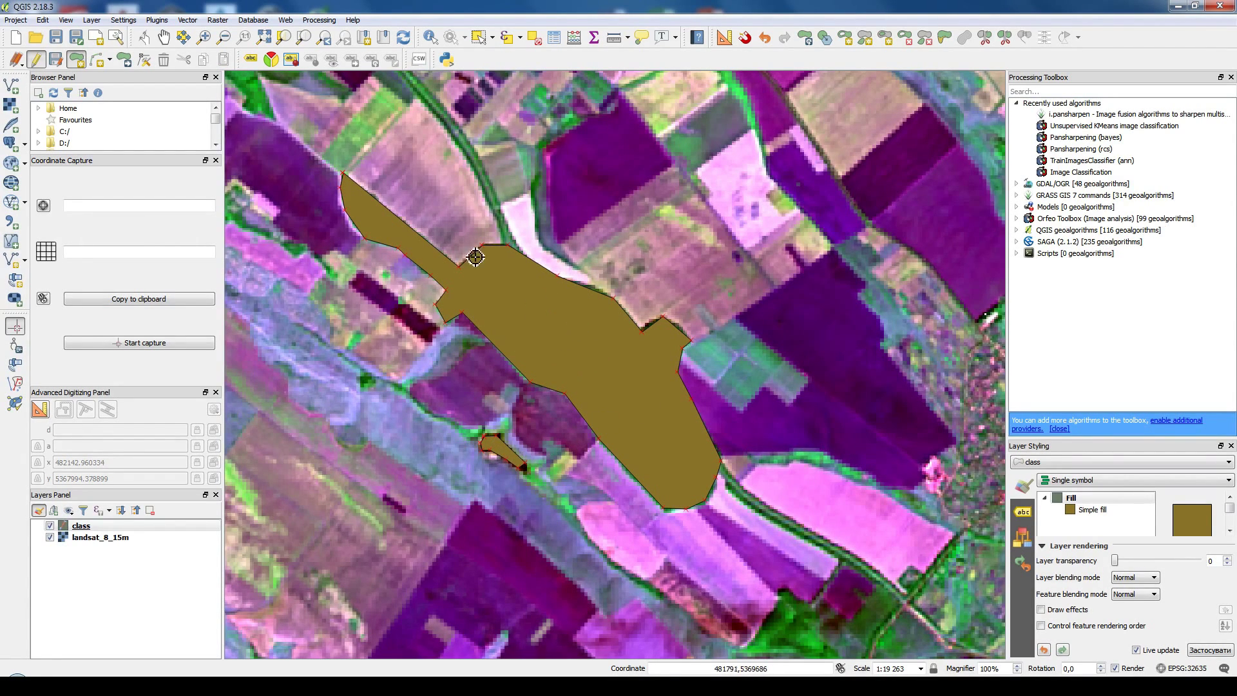
click(58, 59)
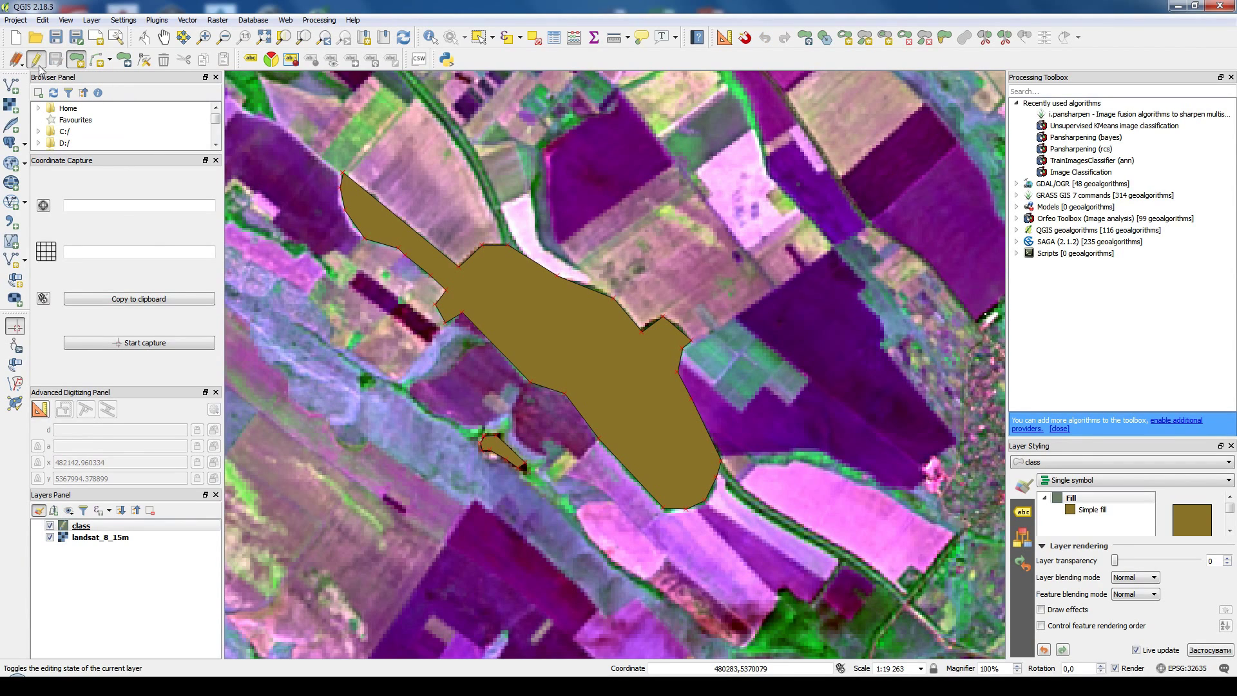
click(38, 65)
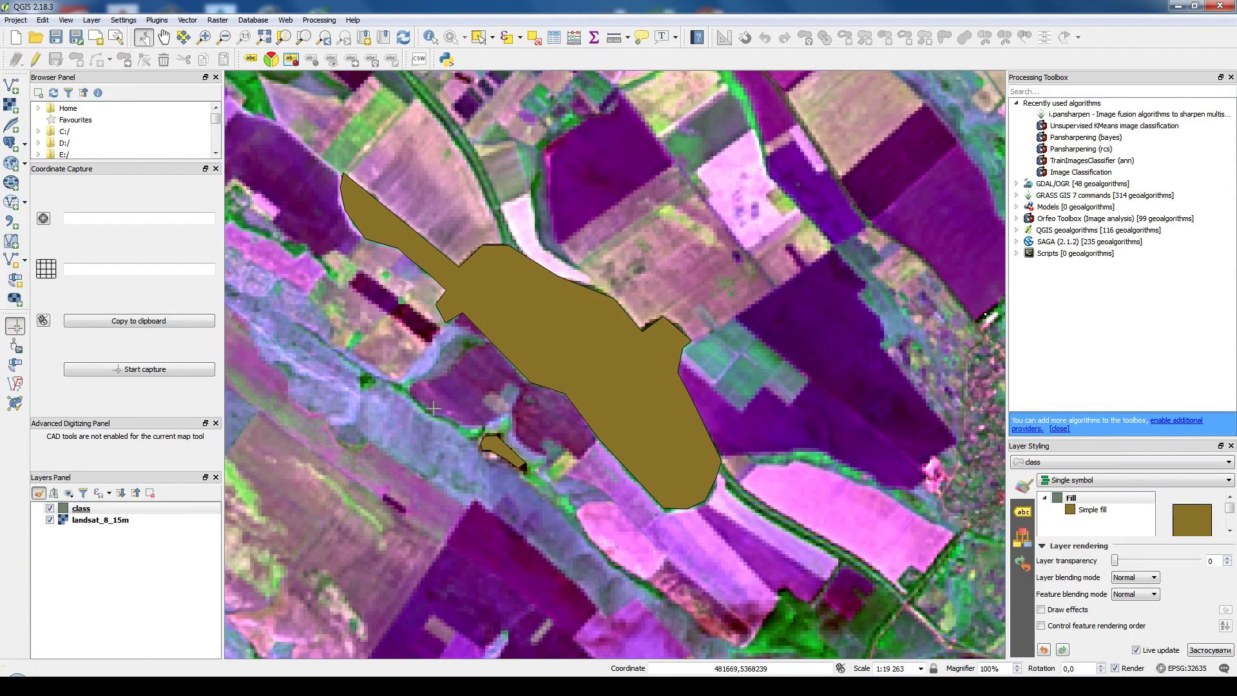
Step: Style the class layer as Categorized on the class column with random colors and generate its categories
right_click(125, 508)
click(191, 488)
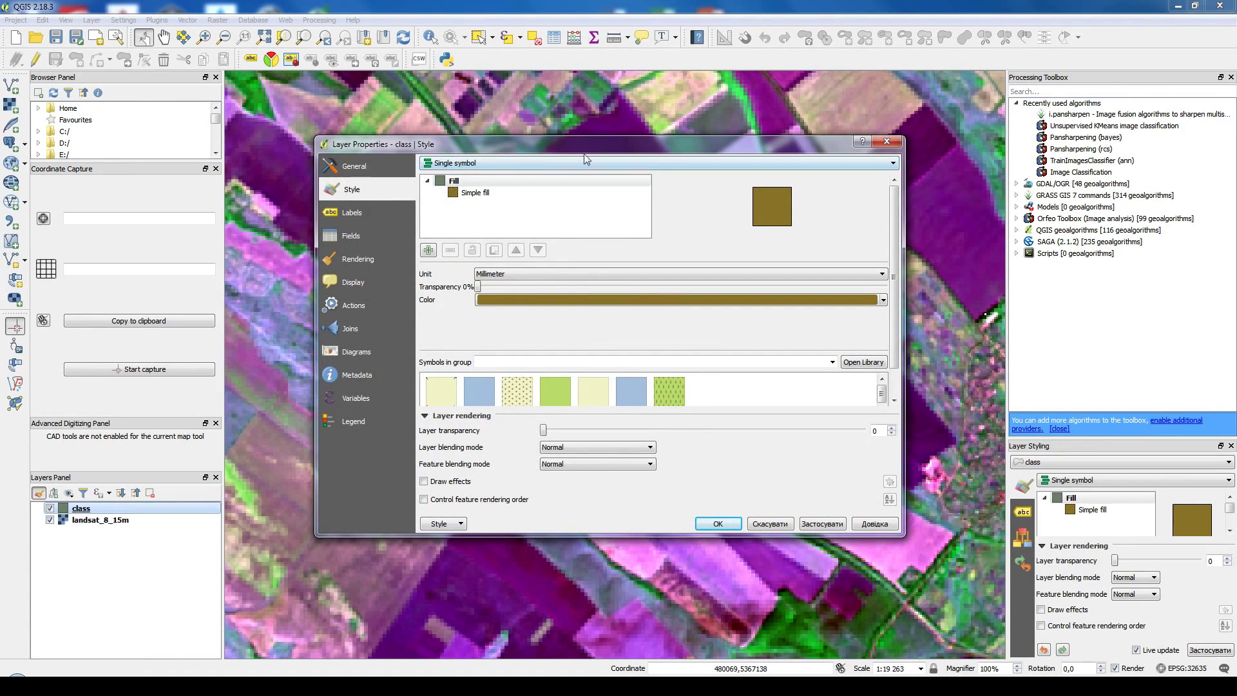
click(543, 164)
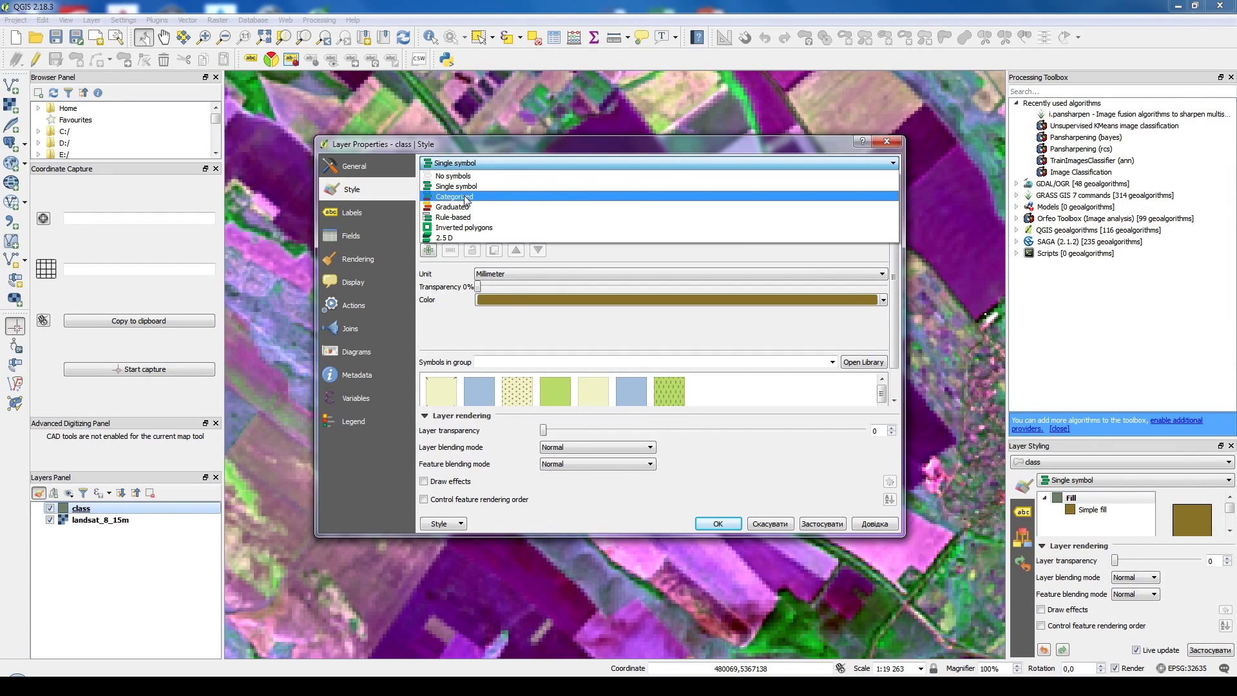
click(464, 197)
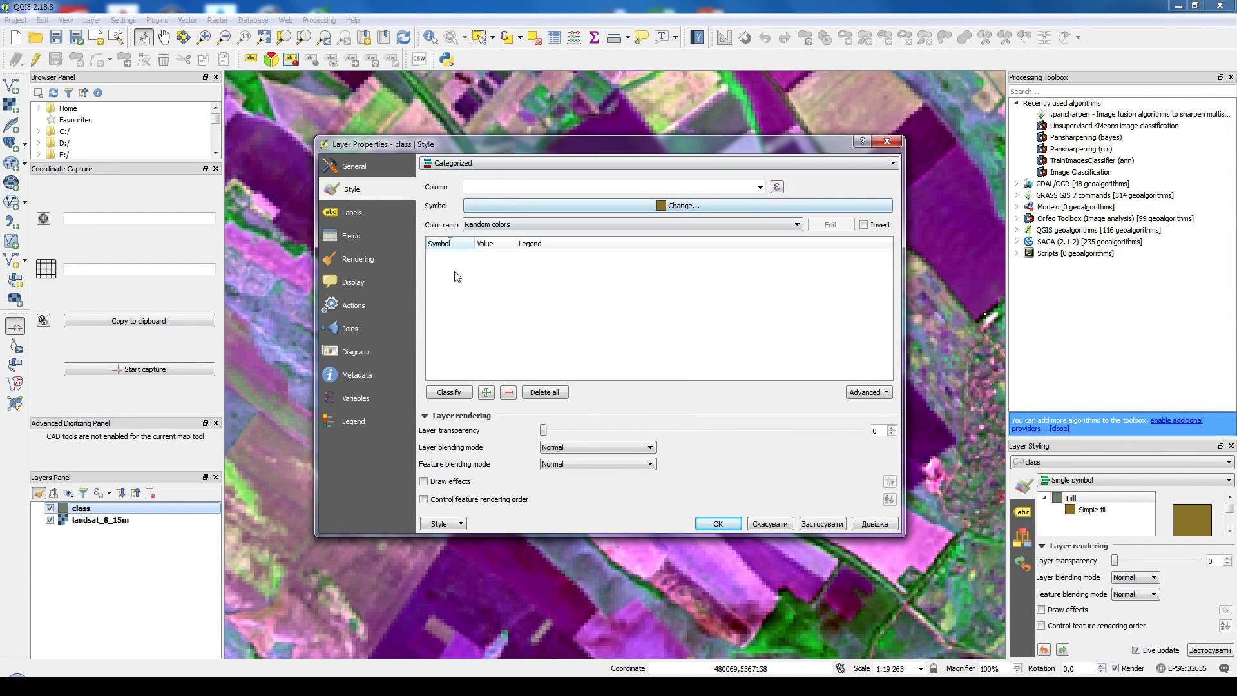
click(760, 187)
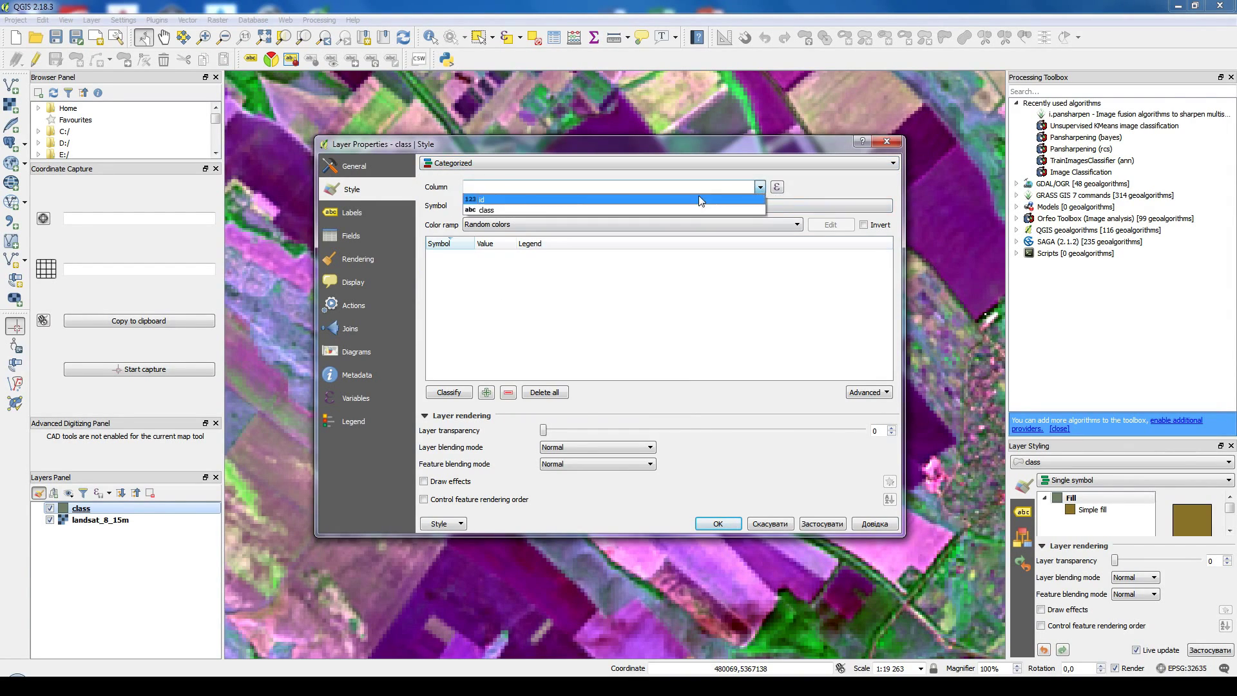
click(528, 201)
click(451, 391)
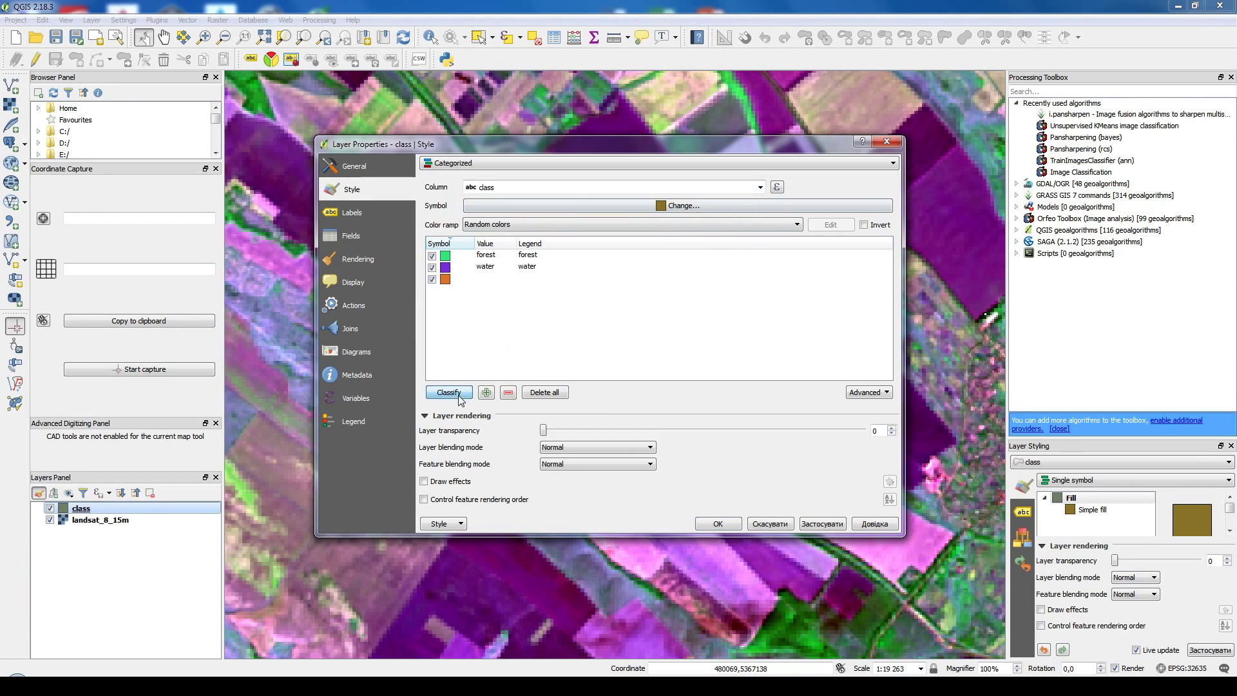
Step: Set the forest category's fill color to bright green, #14e714
double_click(446, 258)
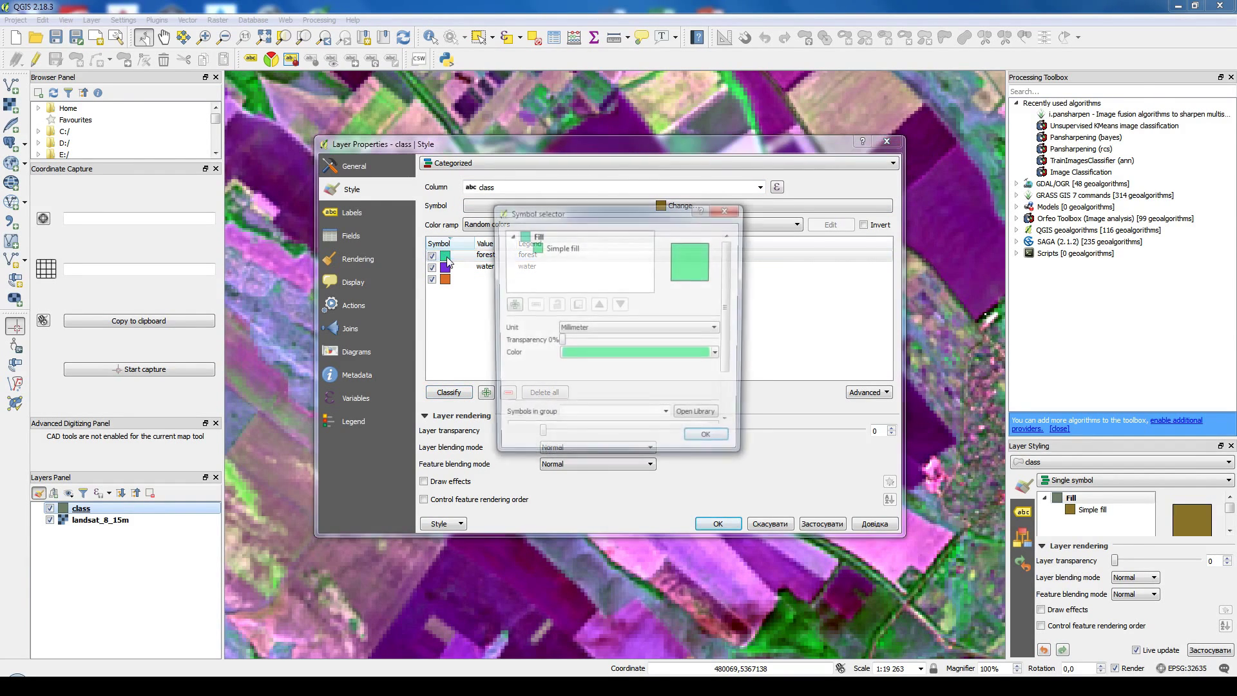
click(636, 355)
drag(547, 284, 569, 314)
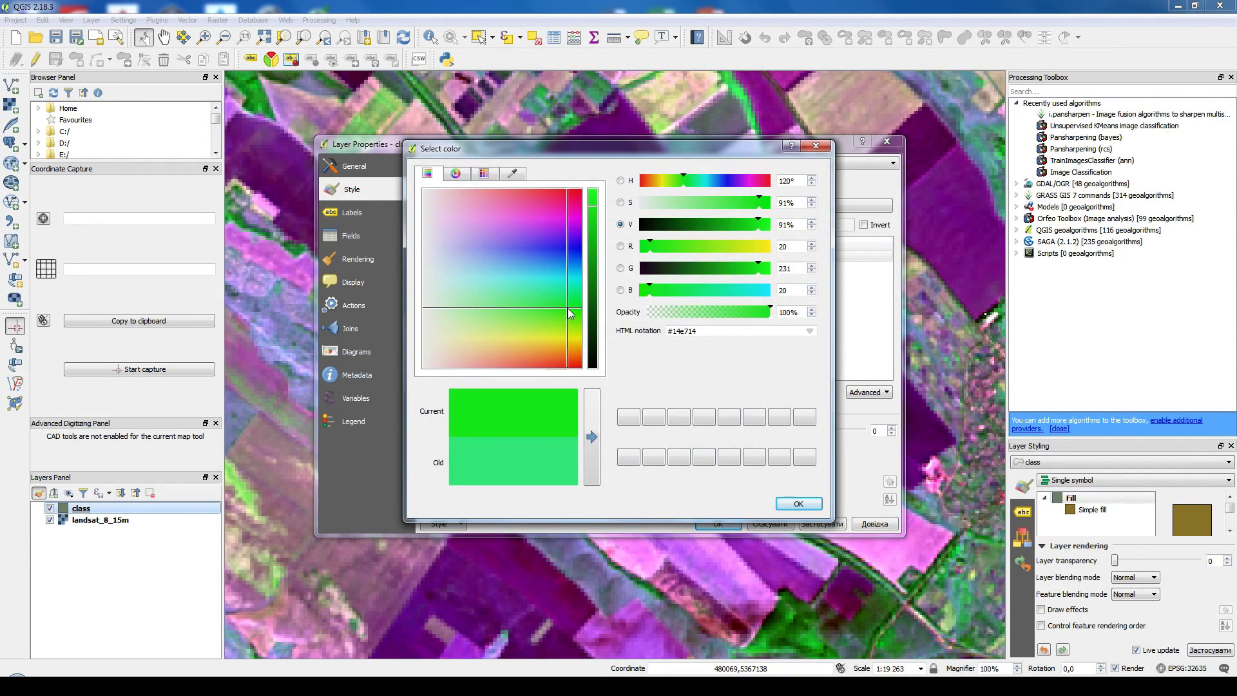
click(798, 503)
click(709, 443)
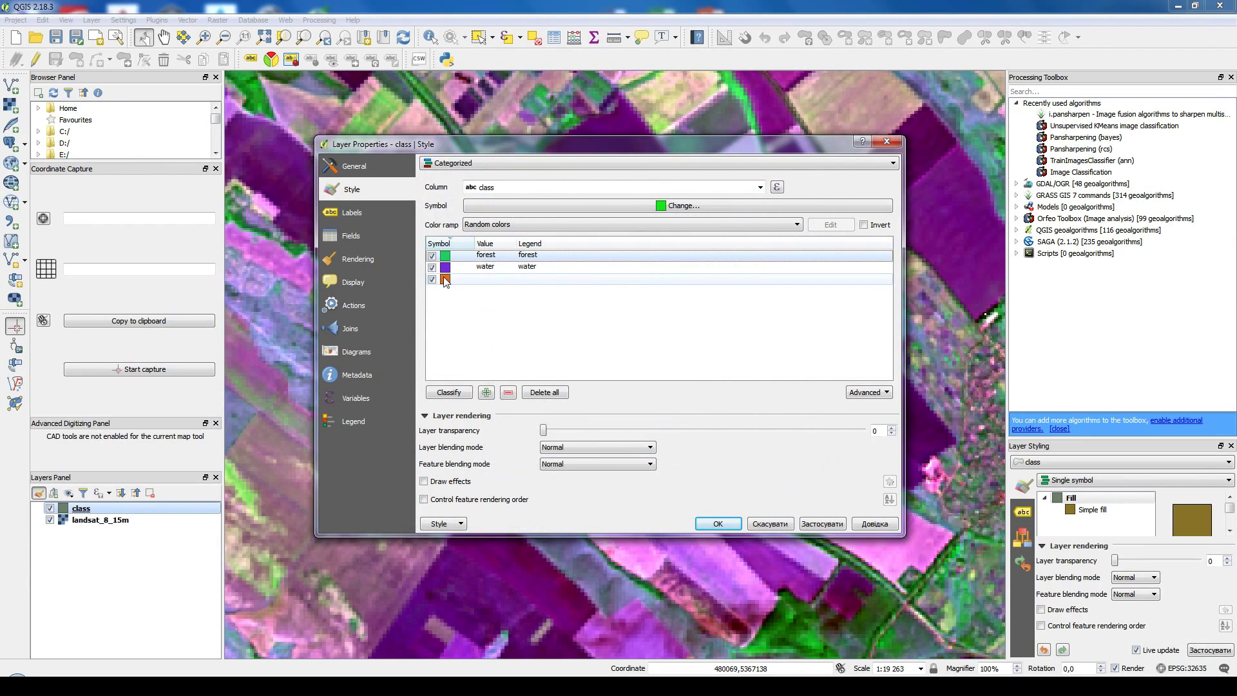
Step: Set the water category's fill color to blue
double_click(445, 267)
click(668, 358)
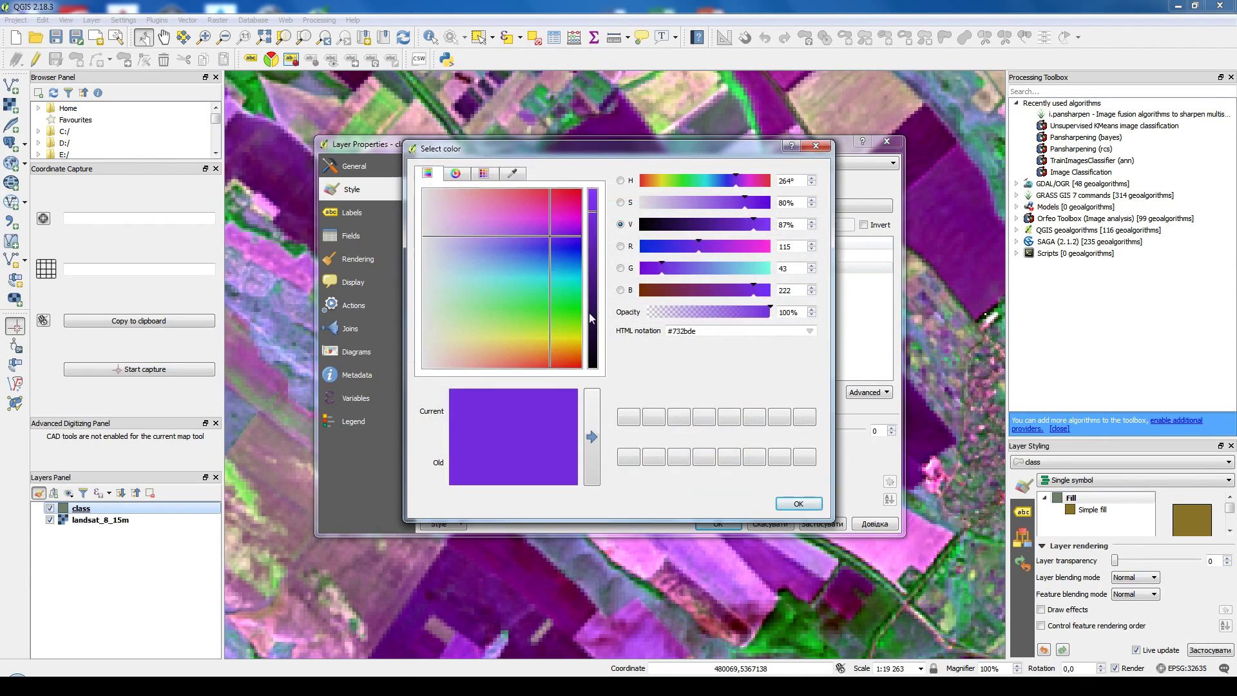
drag(551, 276, 549, 250)
click(799, 504)
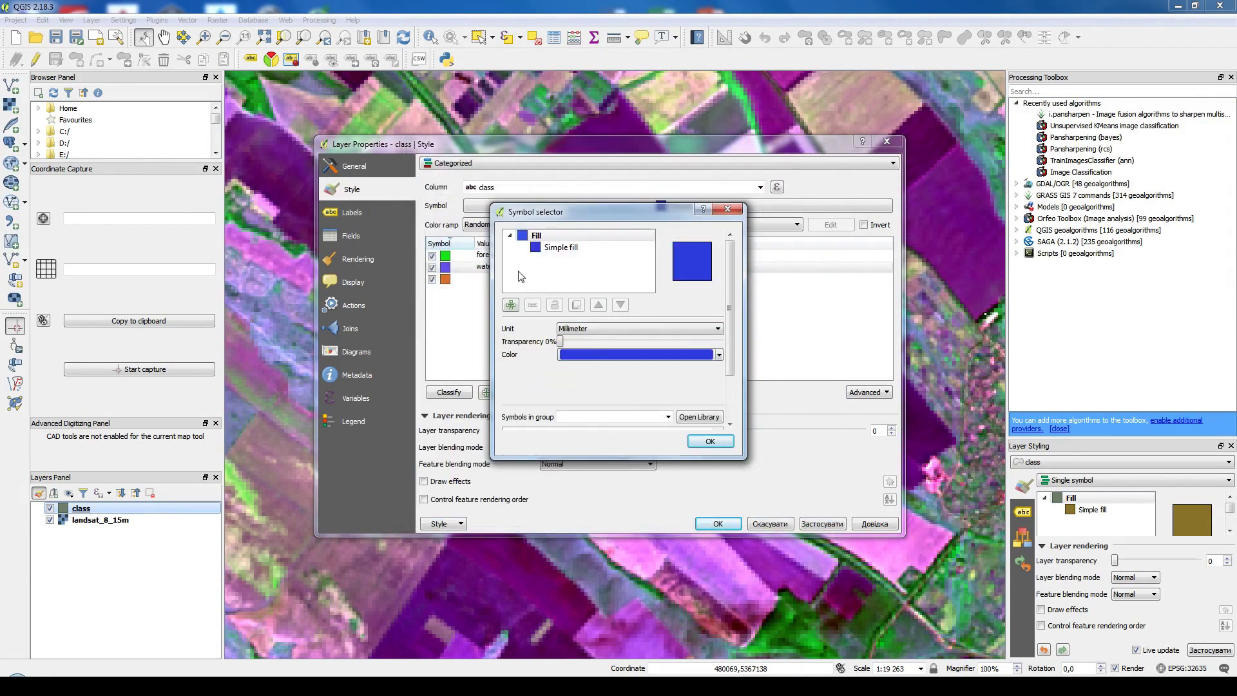
click(710, 442)
Step: Set the unlabelled category's fill color to magenta-pink and apply the categorized style to the class layer
double_click(445, 280)
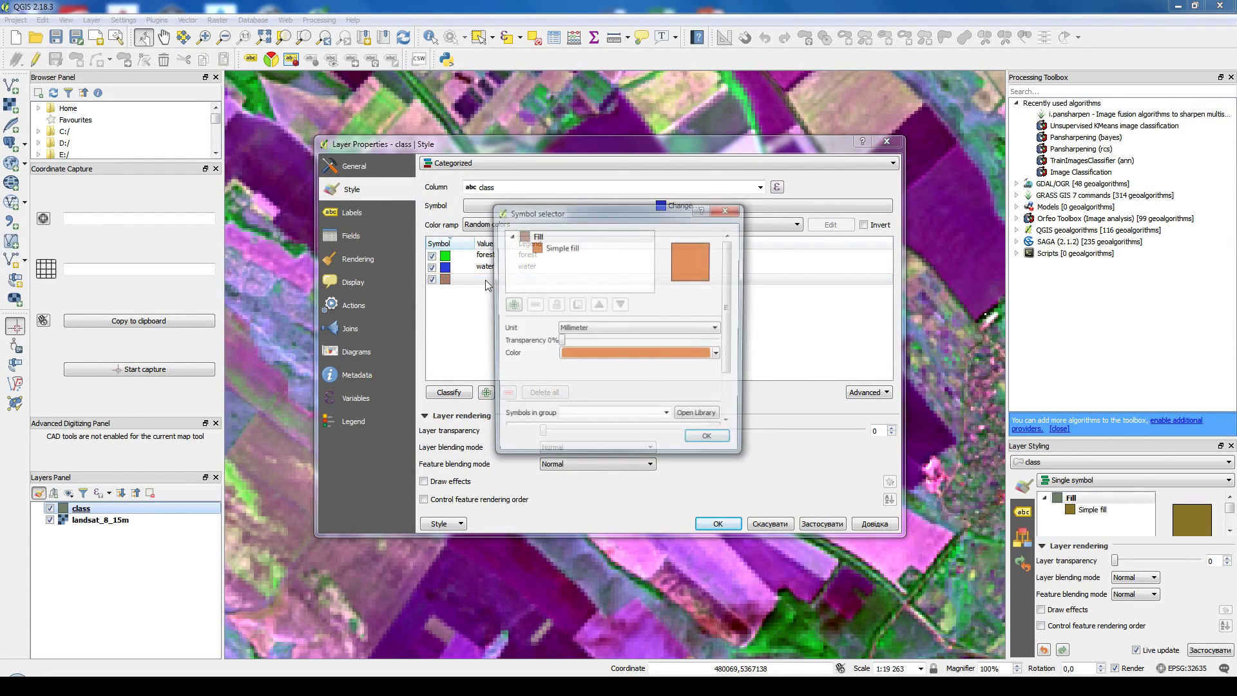
click(589, 356)
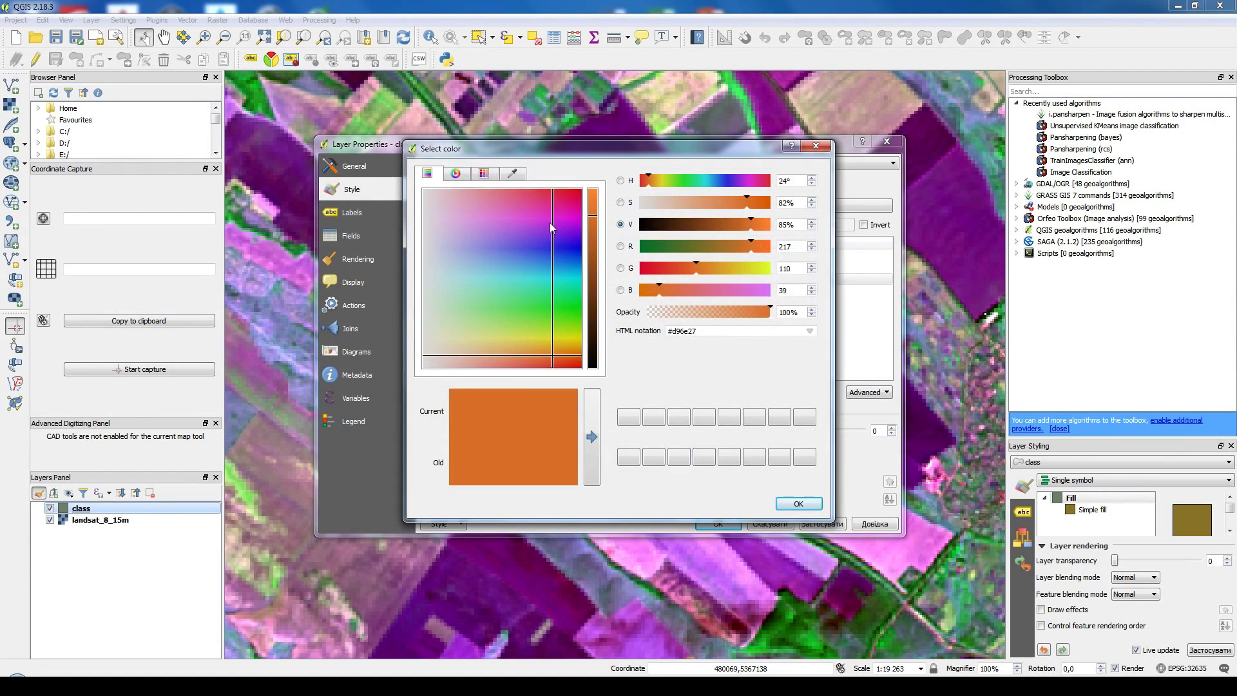
click(556, 205)
click(794, 500)
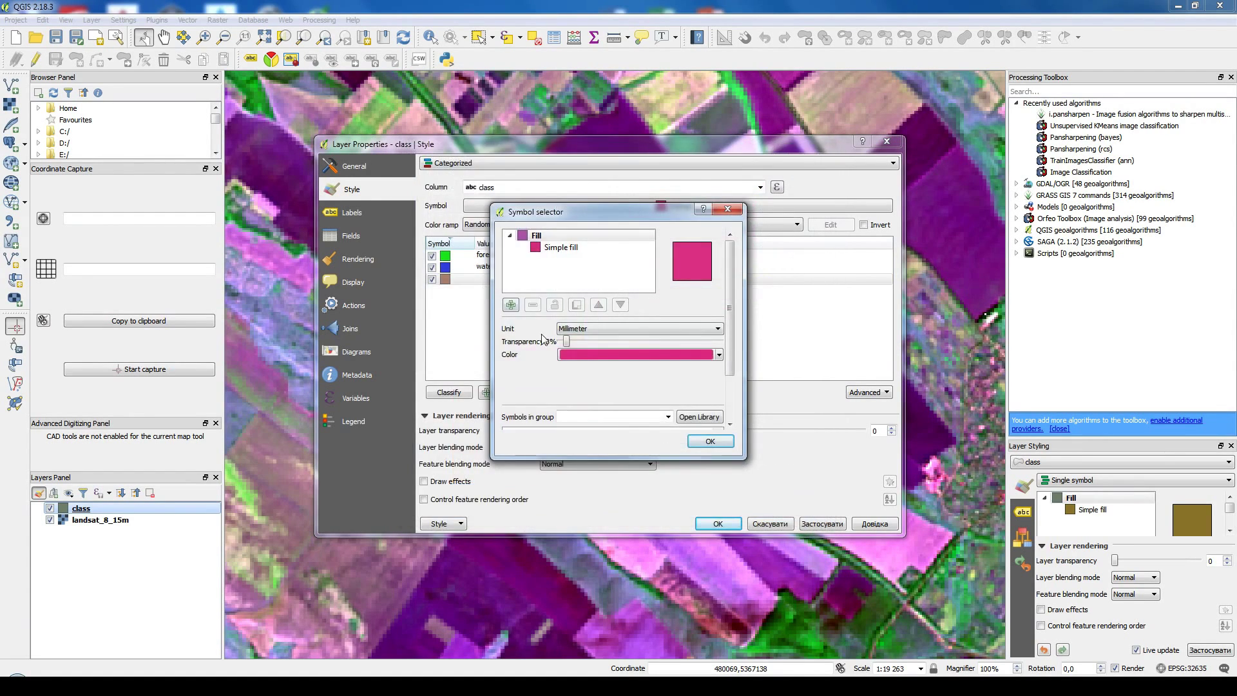
click(700, 443)
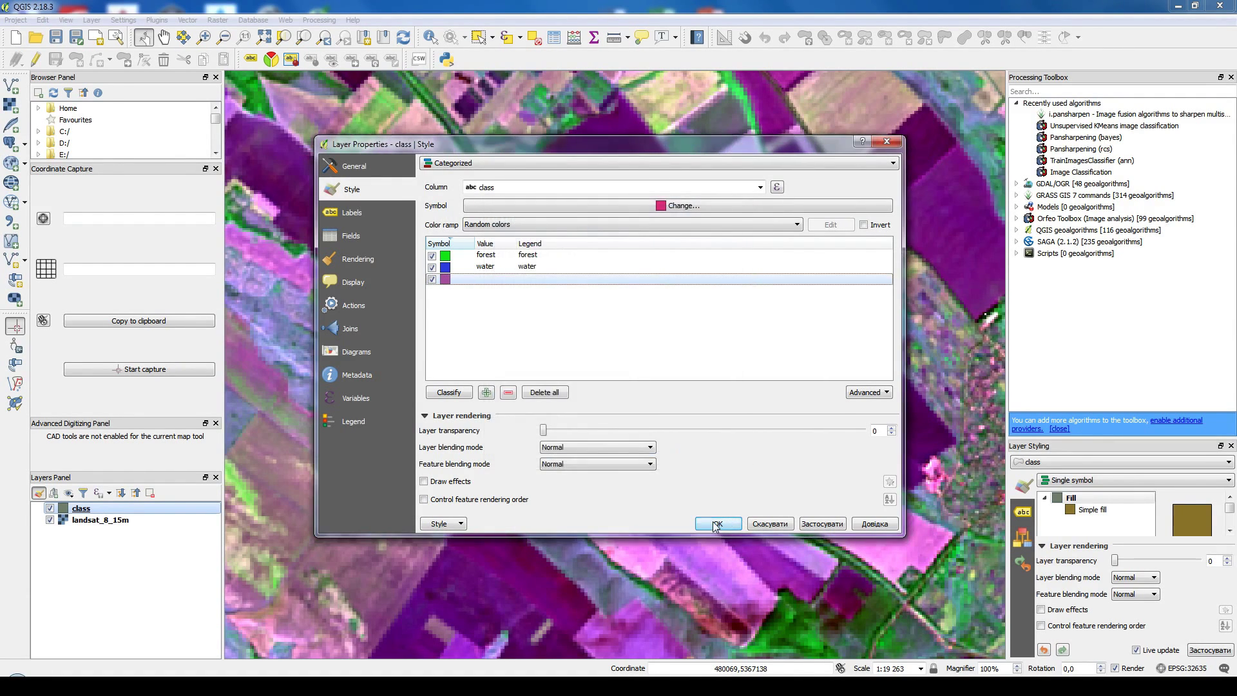
click(717, 523)
Step: Reopen the class layer for editing and activate the Add Feature tool
scroll(479, 380, up, 2)
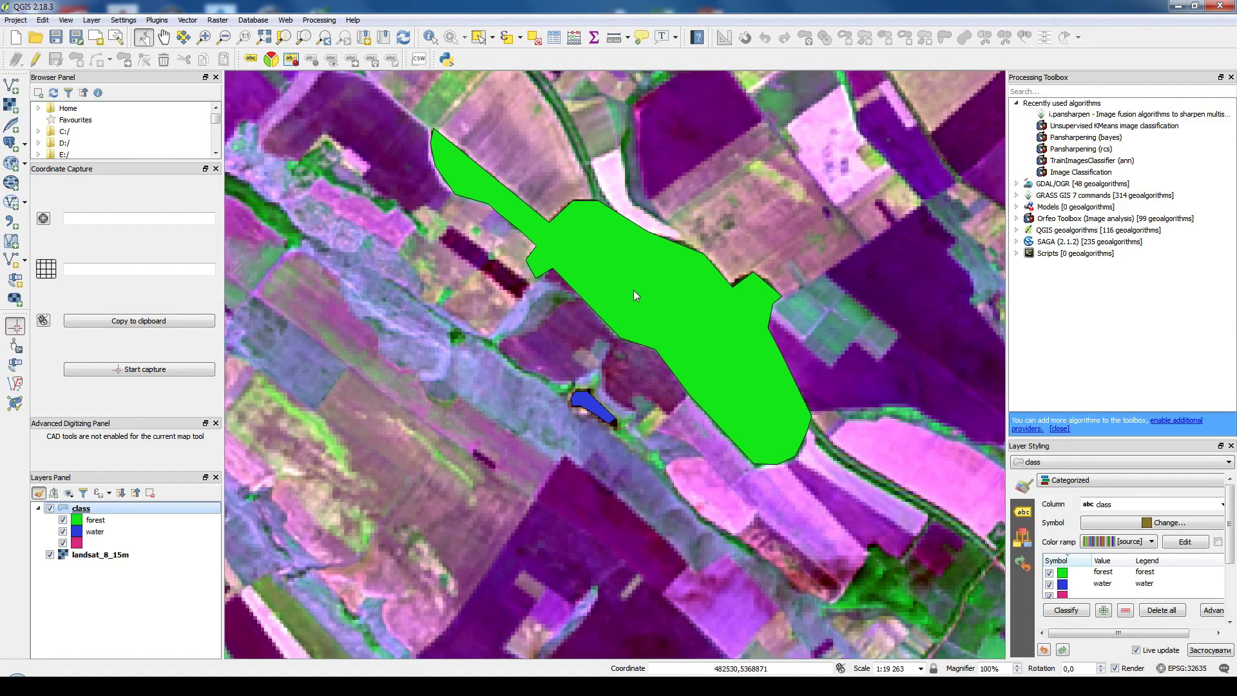
scroll(683, 372, down, 1)
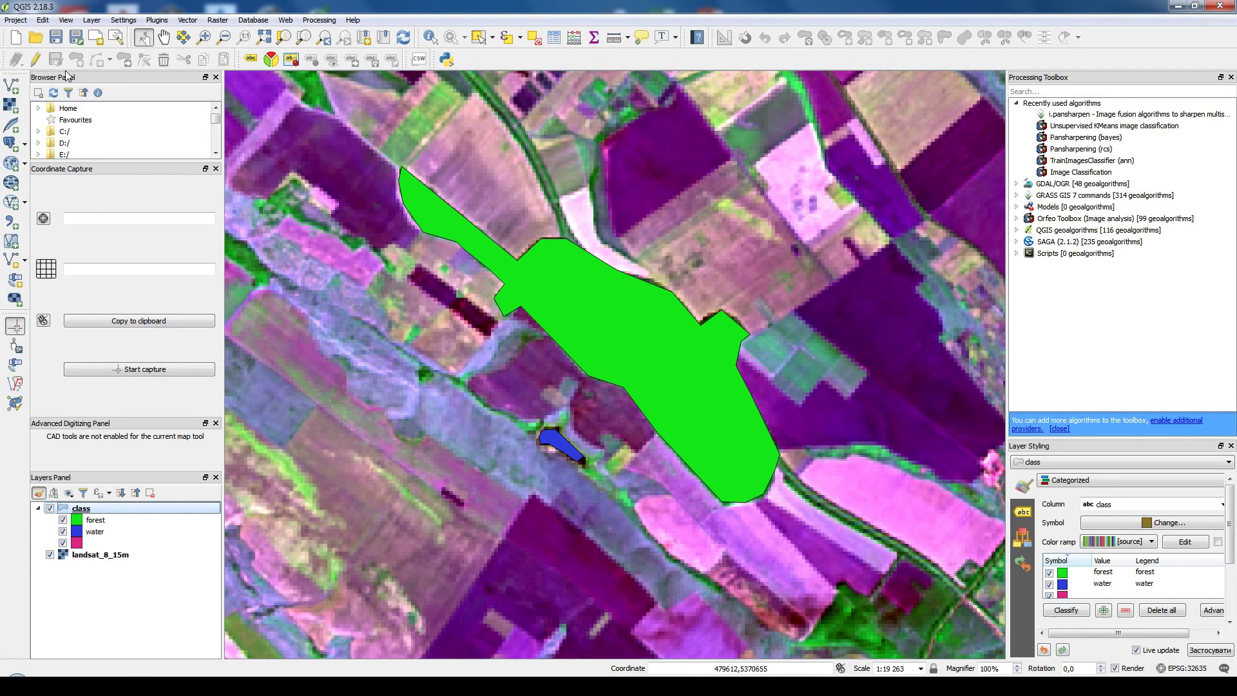
click(36, 59)
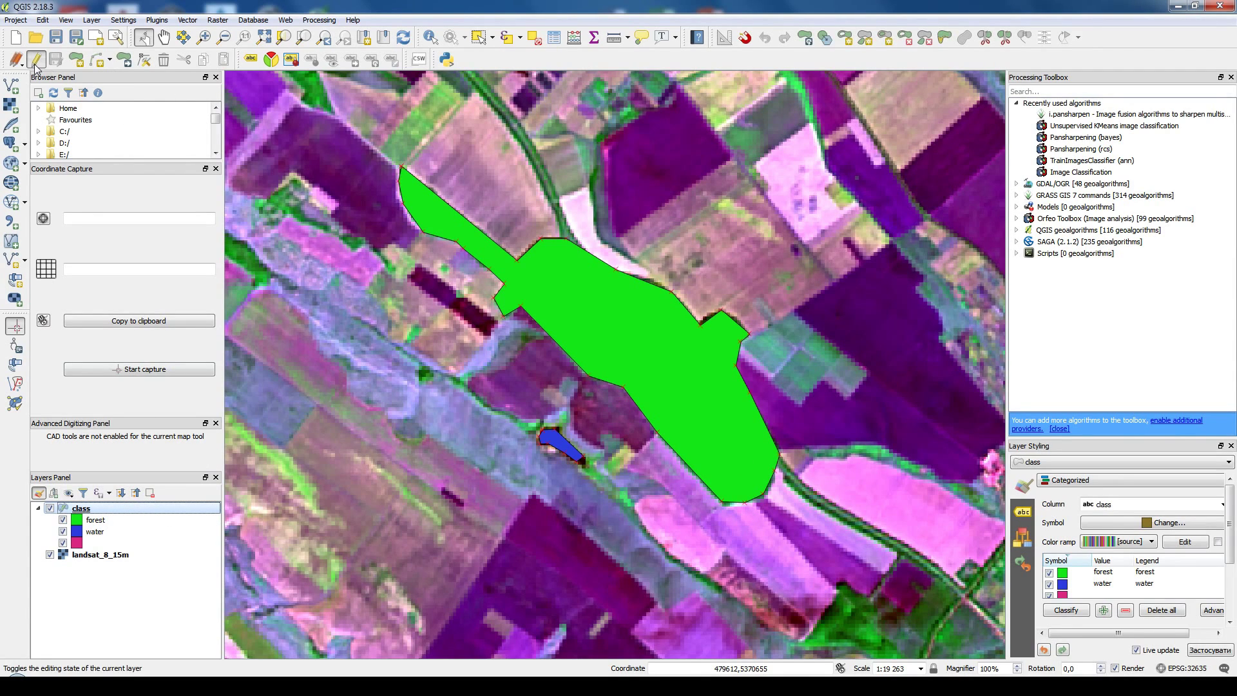
click(72, 63)
scroll(554, 364, up, 1)
scroll(554, 364, down, 1)
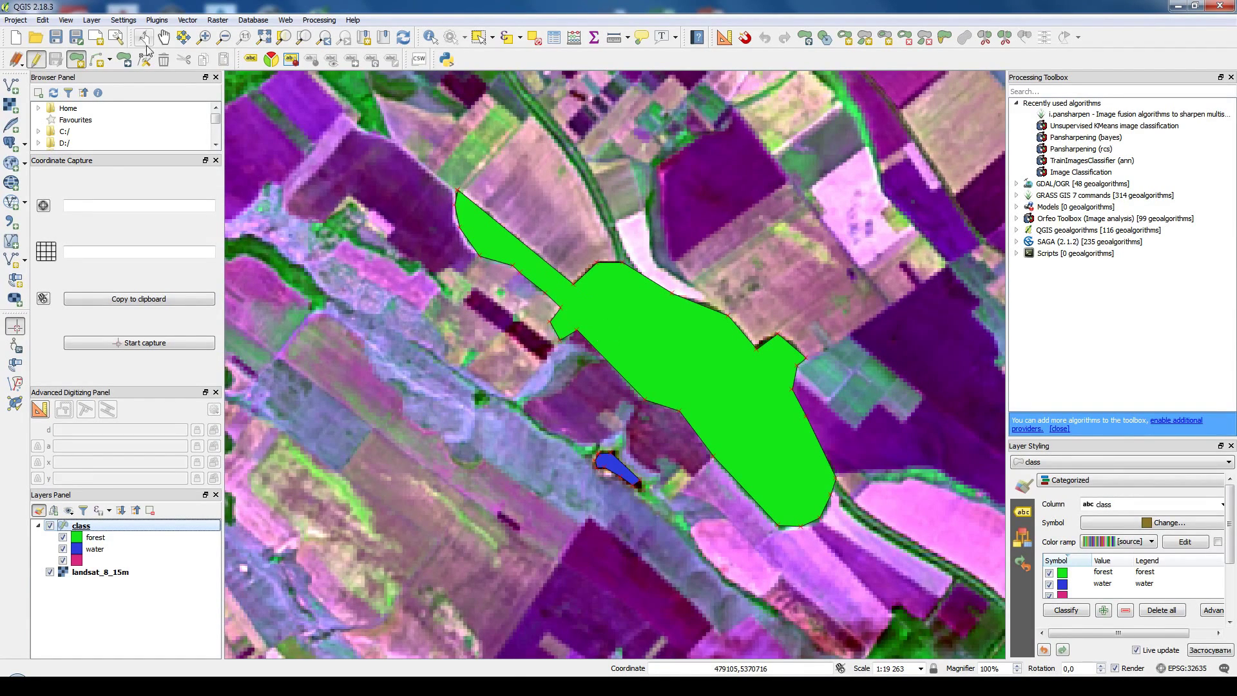
Step: Set advanced snapping for the class layer to vertex and segment, with a tolerance of 10 map units and intersections avoided
click(121, 21)
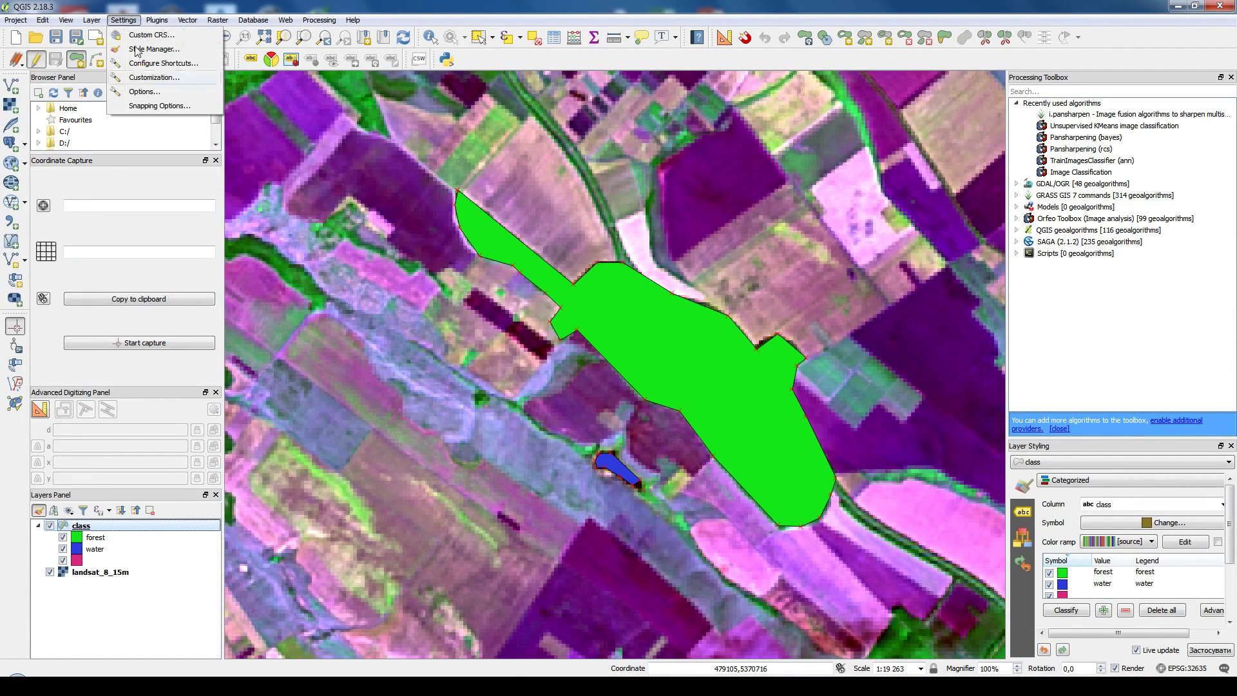
click(159, 107)
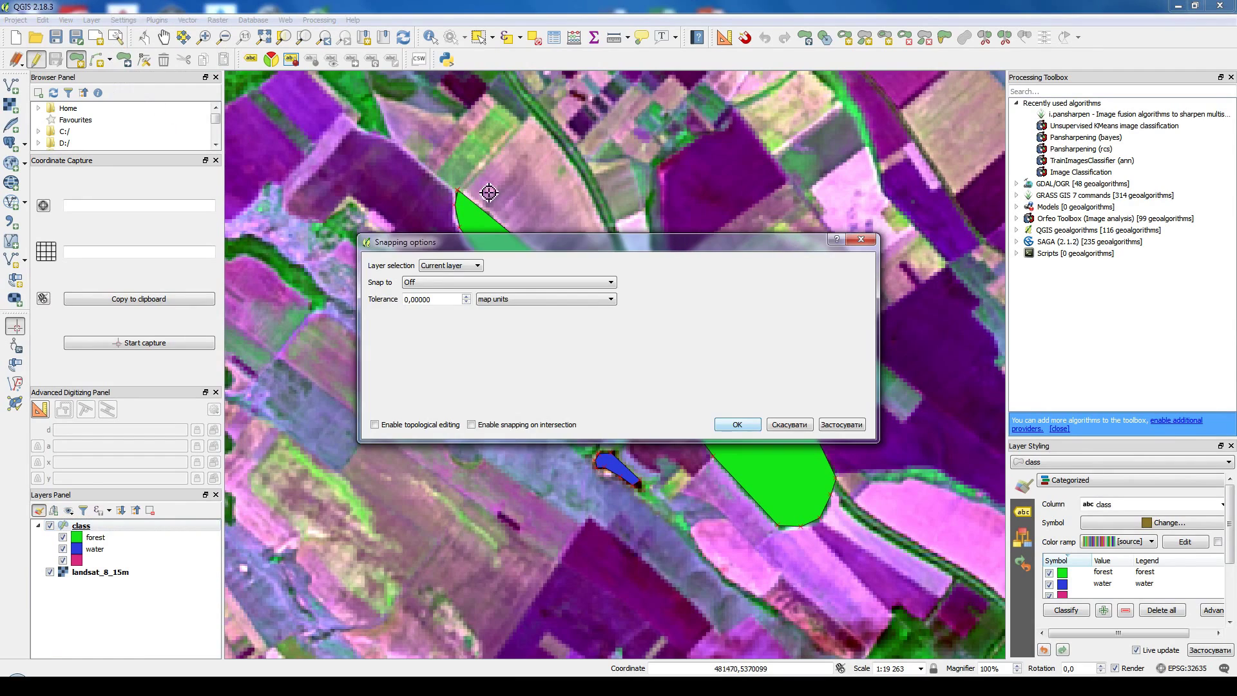
click(429, 271)
click(445, 295)
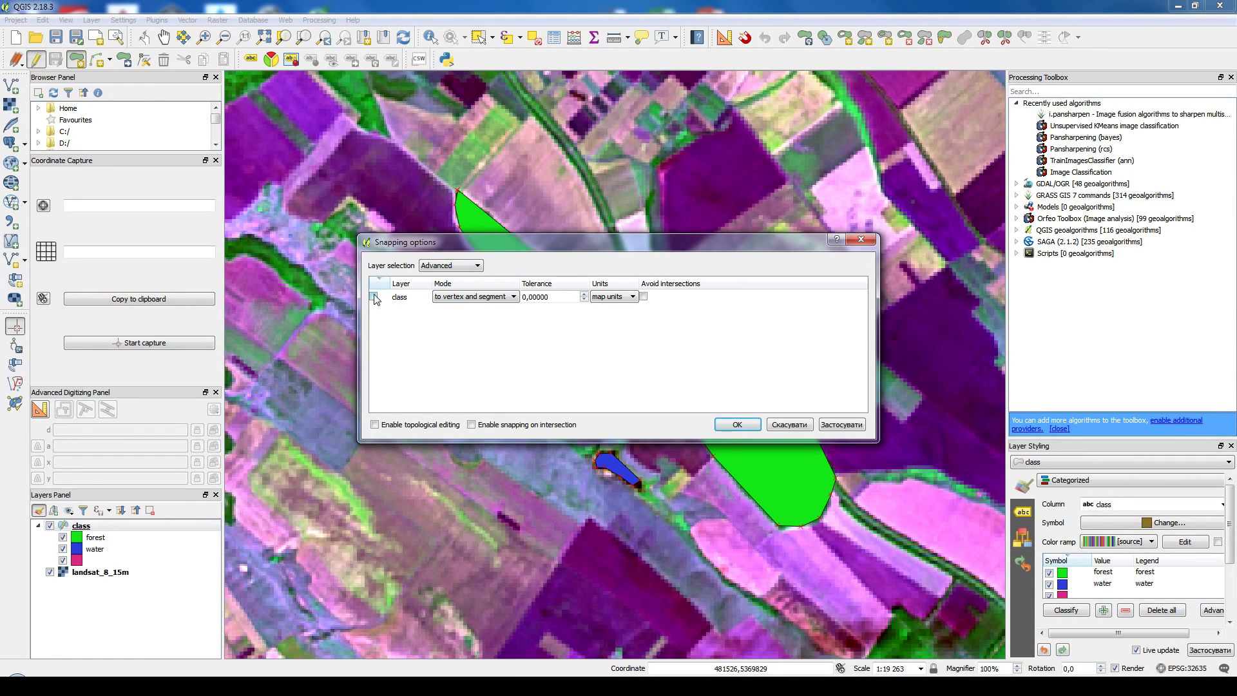
click(374, 297)
drag(548, 297, 488, 292)
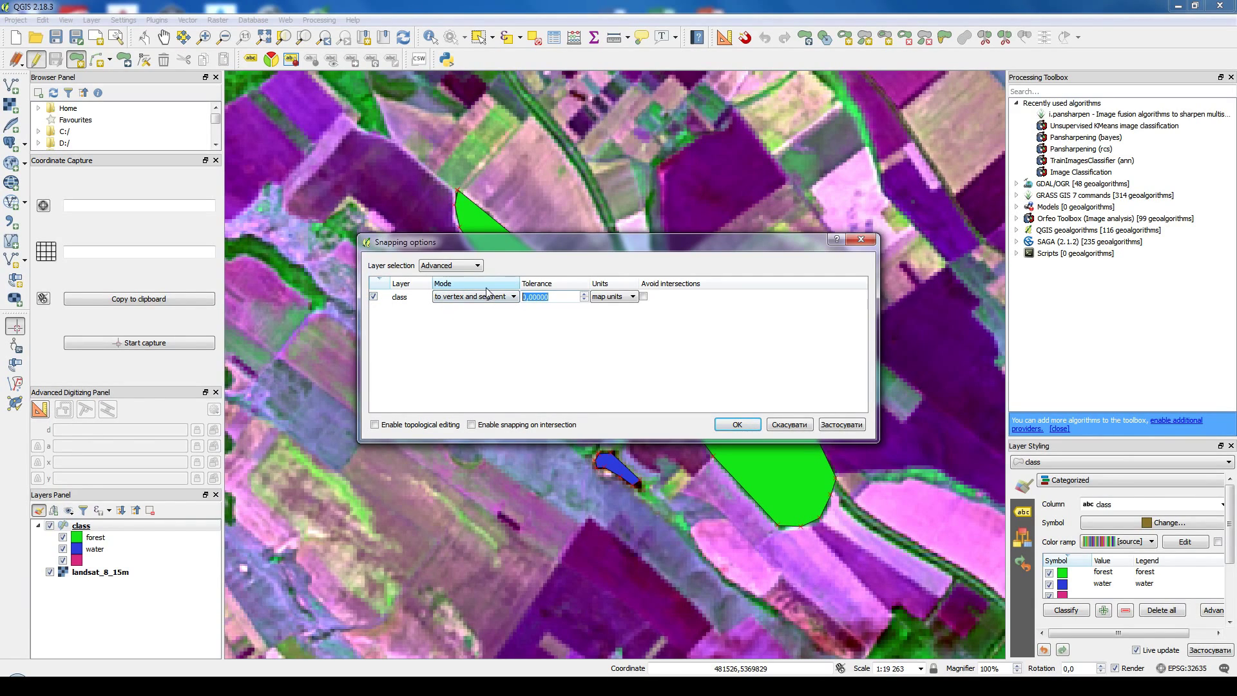
text(10)
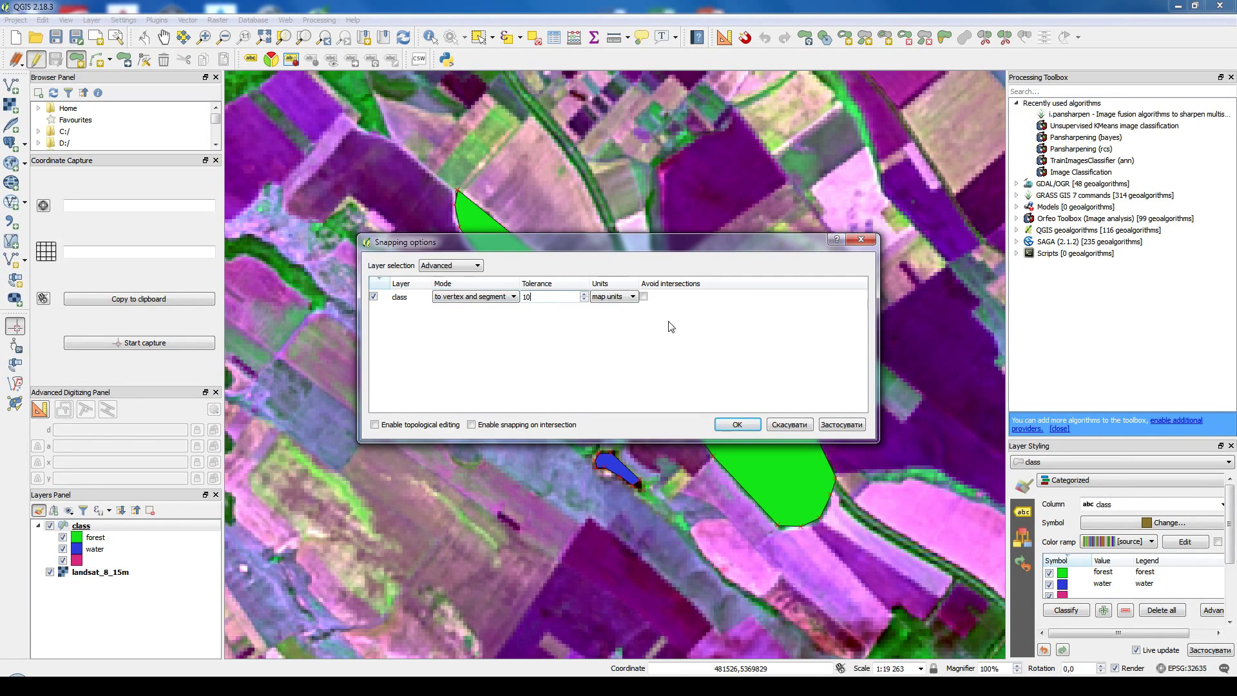
click(643, 297)
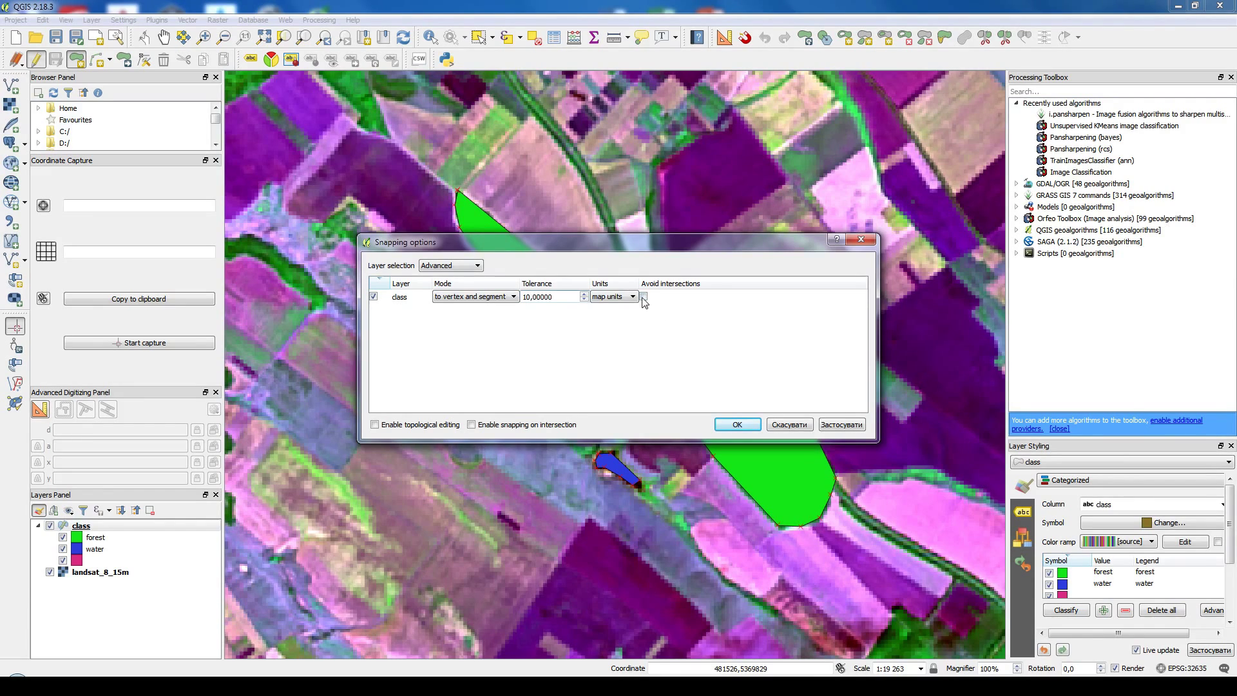
click(735, 427)
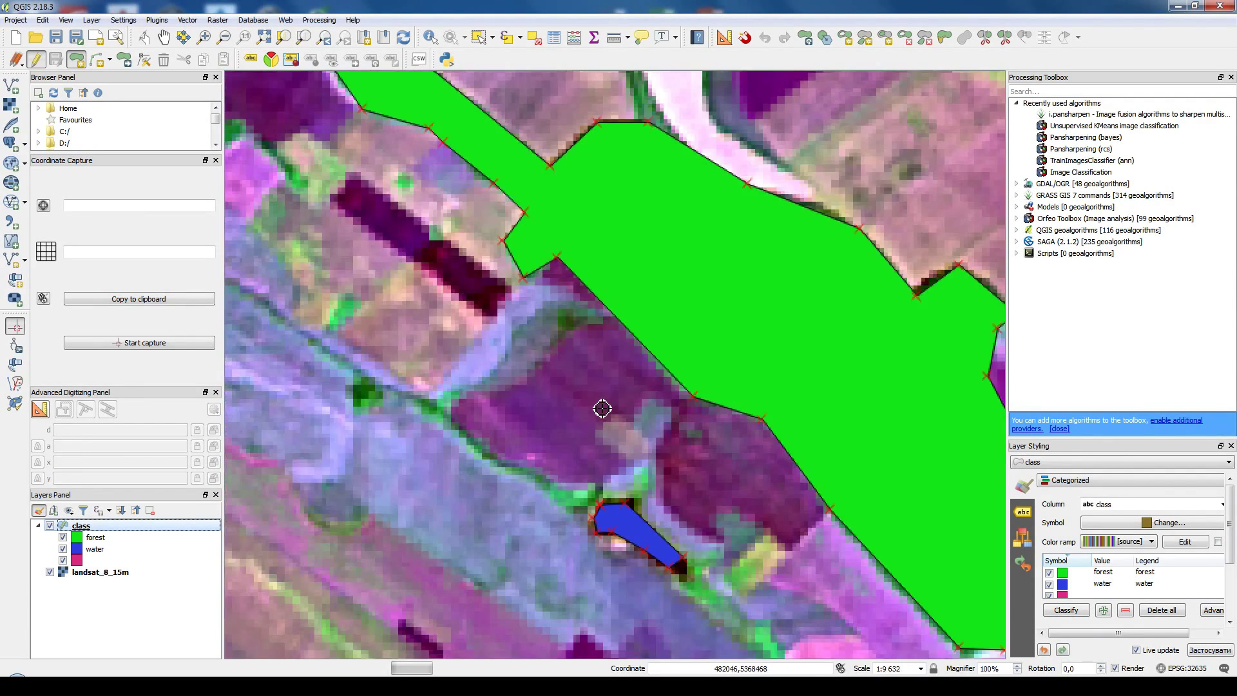
scroll(593, 399, up, 1)
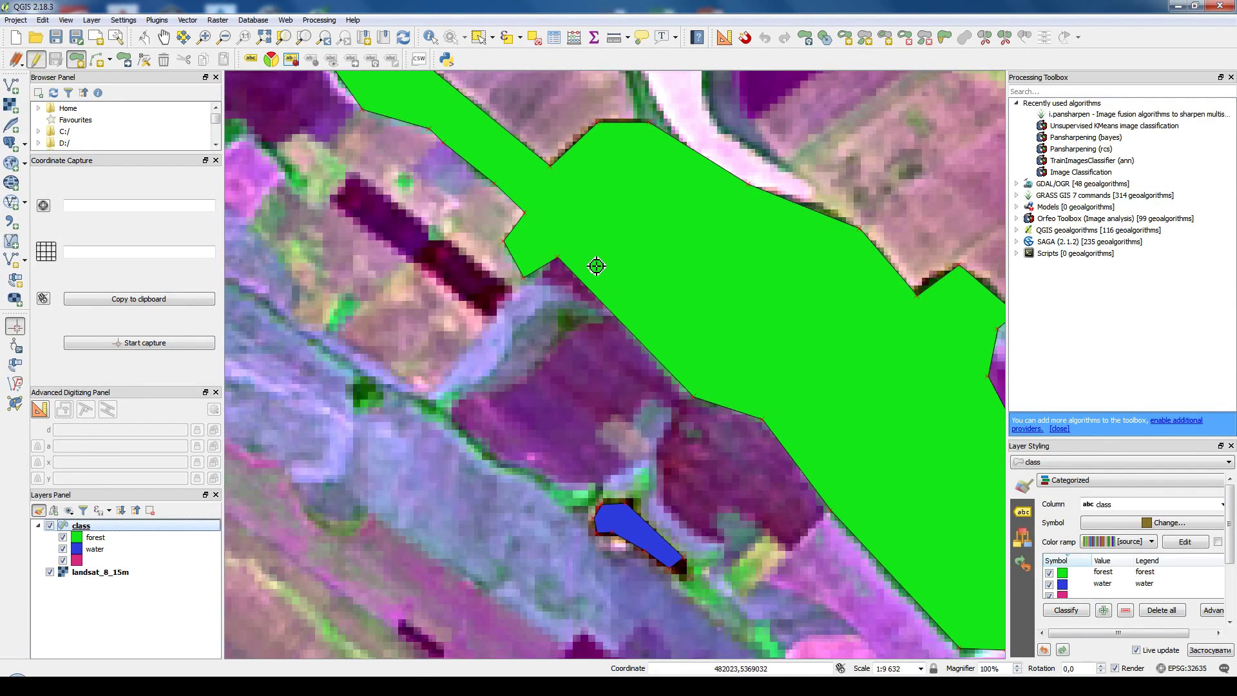
Step: Digitize an agricultural polygon along the forest polygon's southwestern side, around the fields to the southeast, closing it through the forest polygon to follow their shared boundary
click(530, 283)
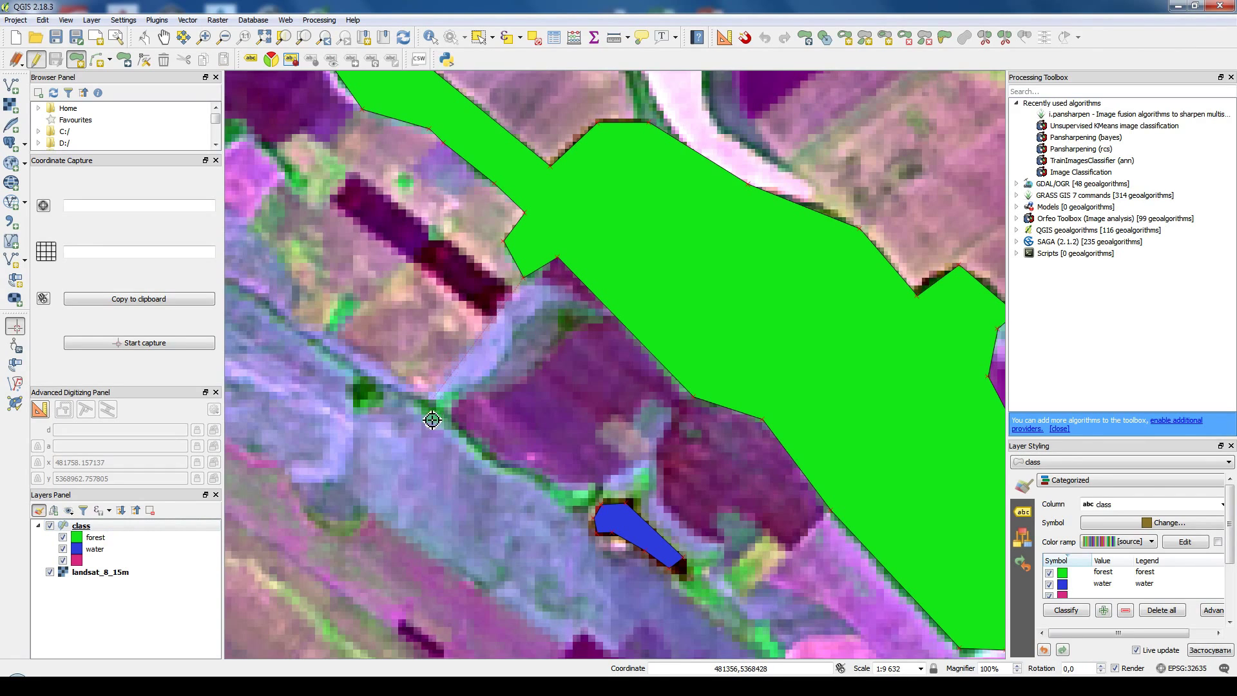
click(428, 400)
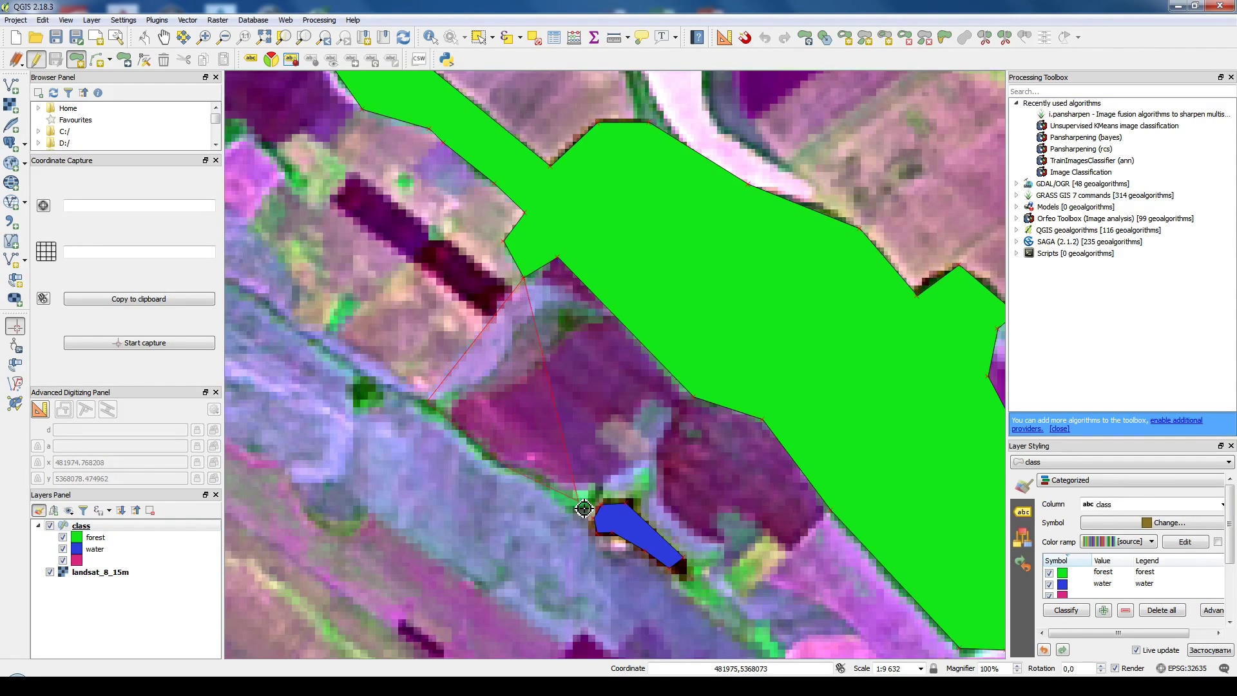
click(589, 508)
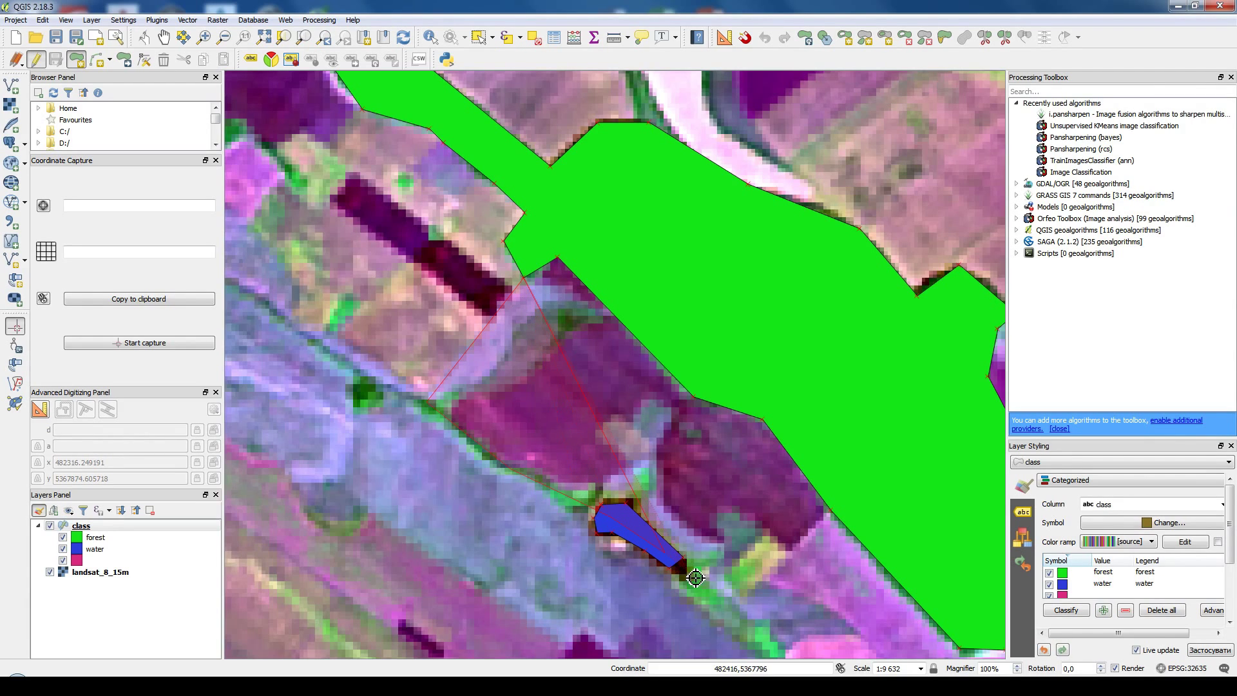
drag(719, 597, 538, 270)
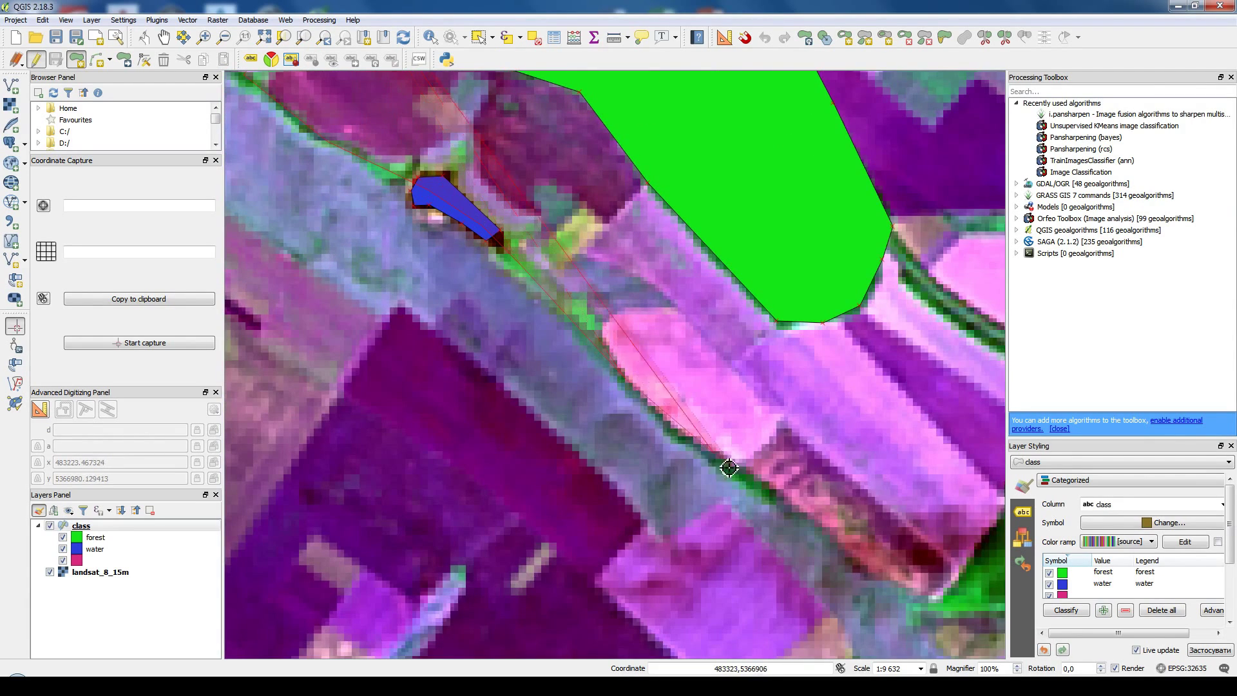
drag(926, 601, 767, 528)
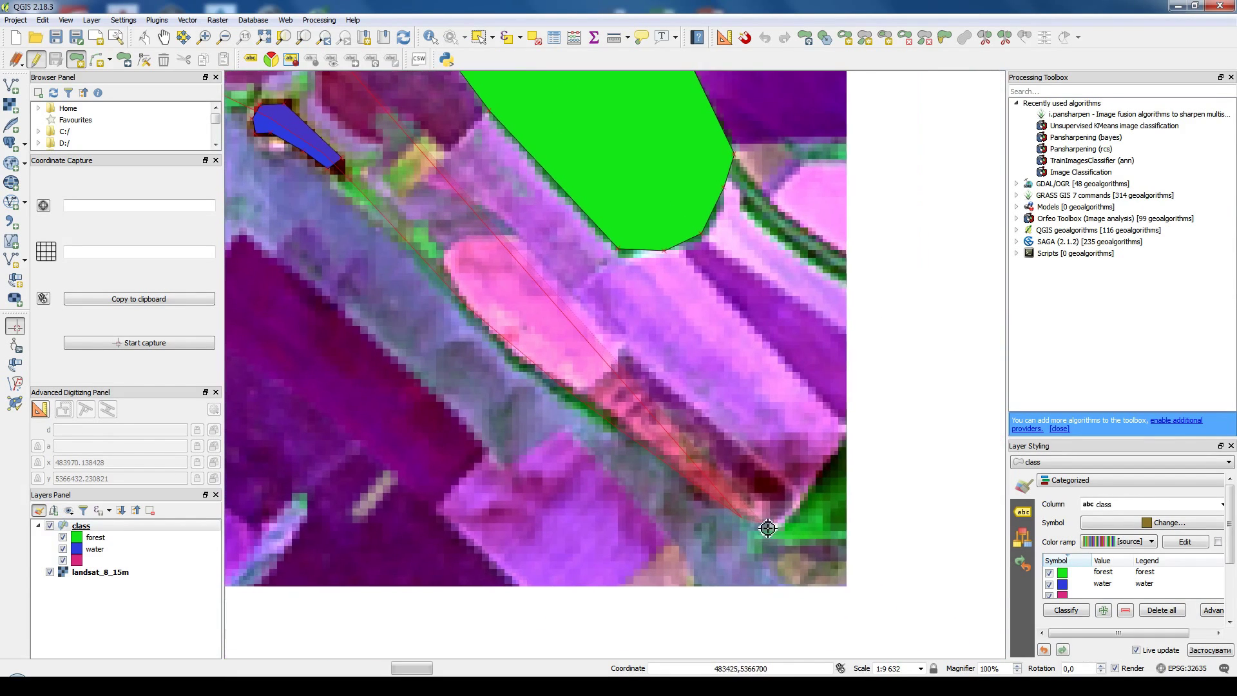
click(783, 523)
click(861, 412)
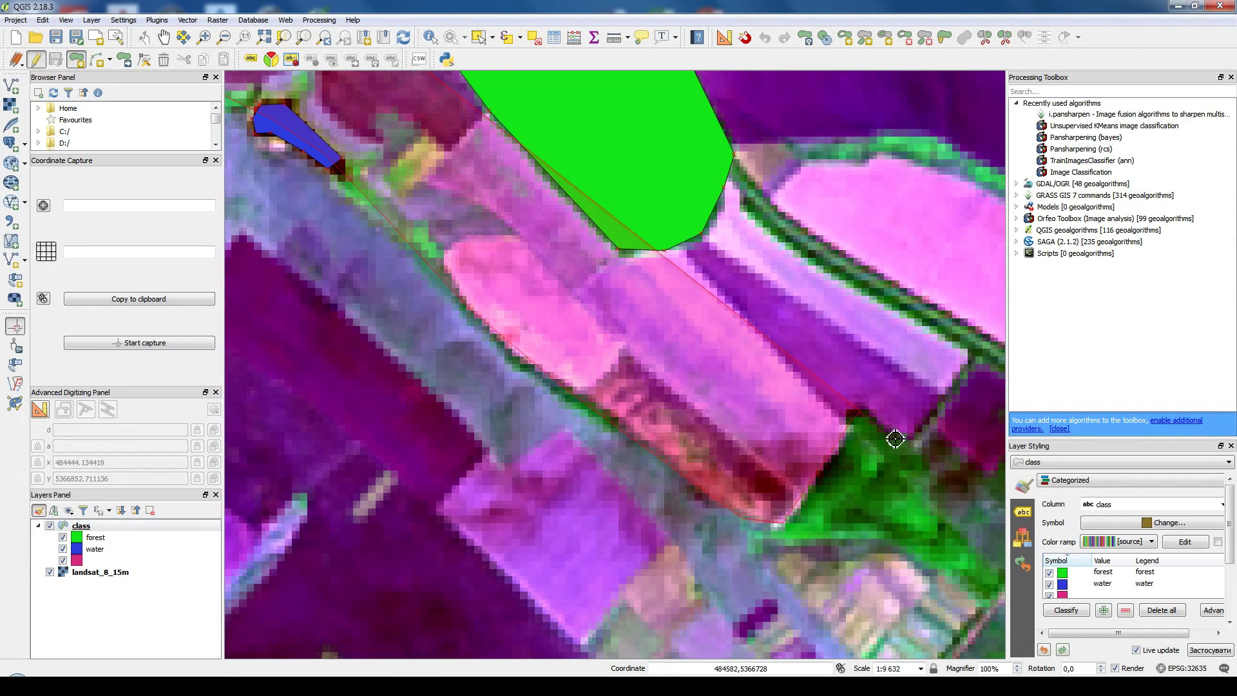
click(918, 431)
click(954, 348)
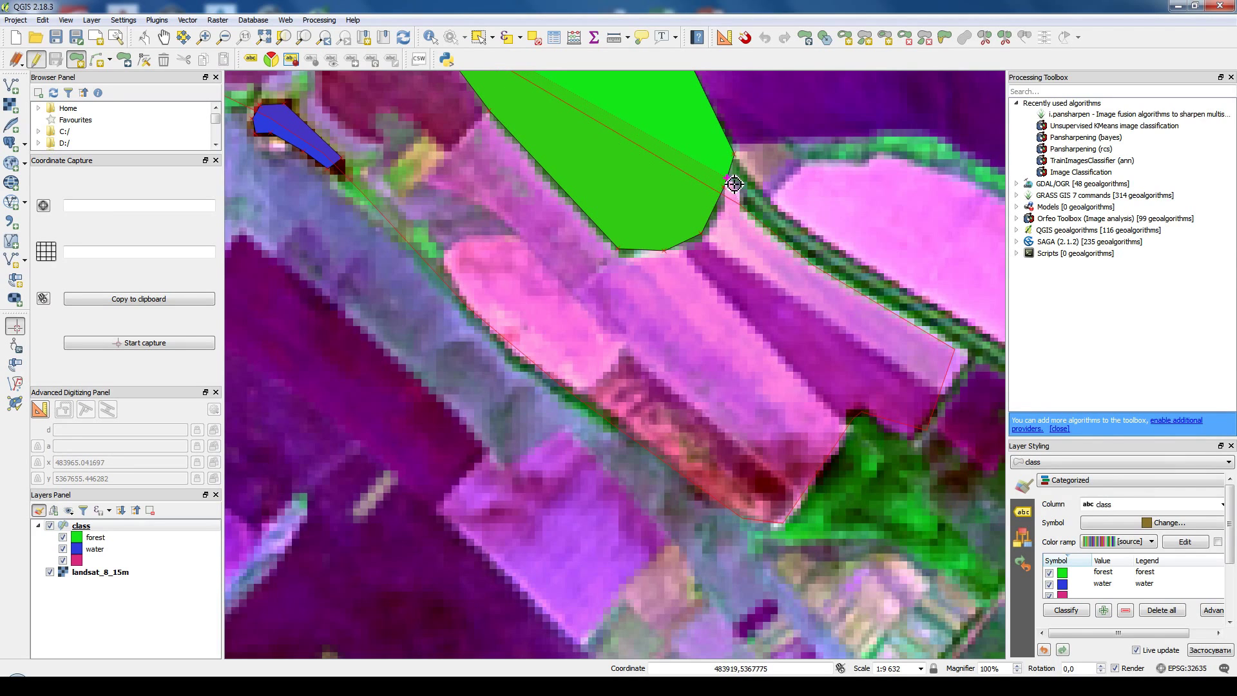
scroll(766, 406, down, 1)
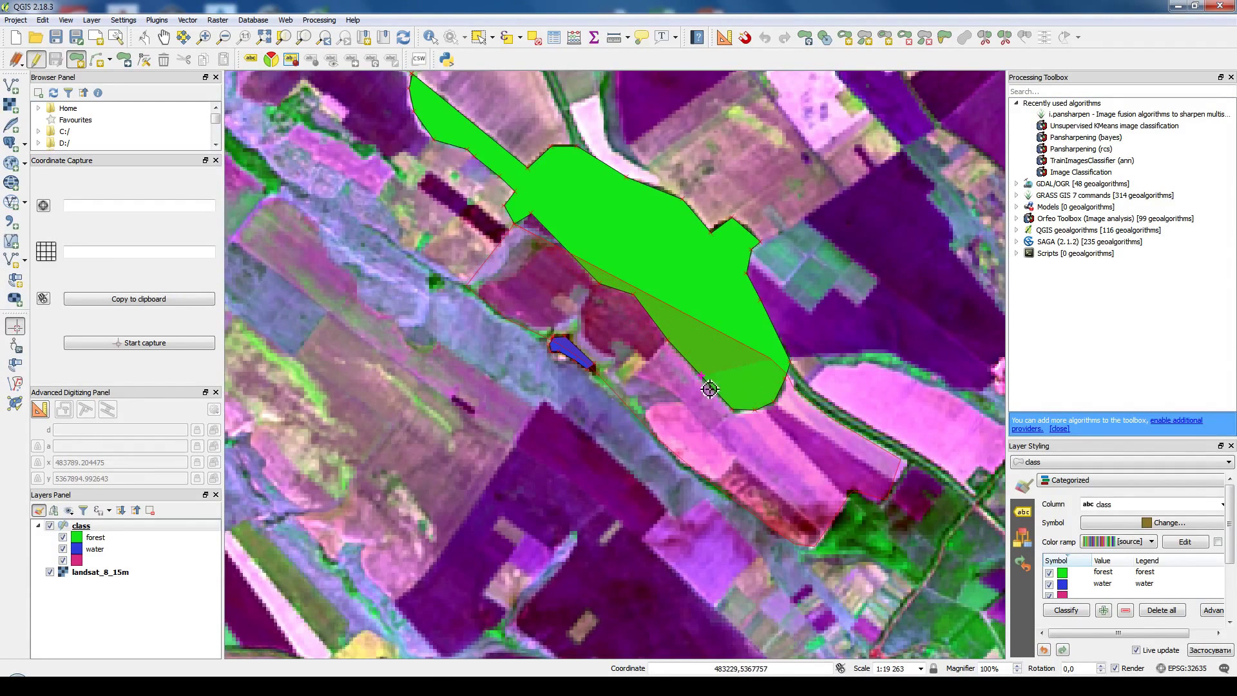
click(698, 322)
click(609, 209)
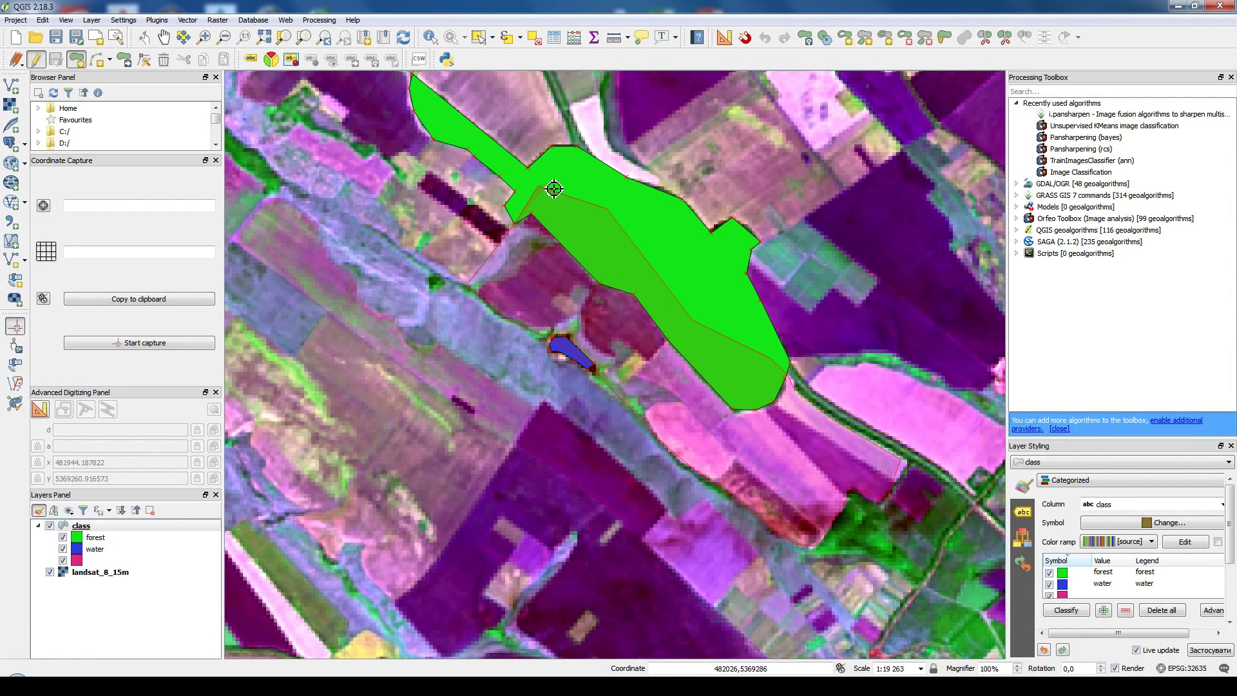
right_click(554, 188)
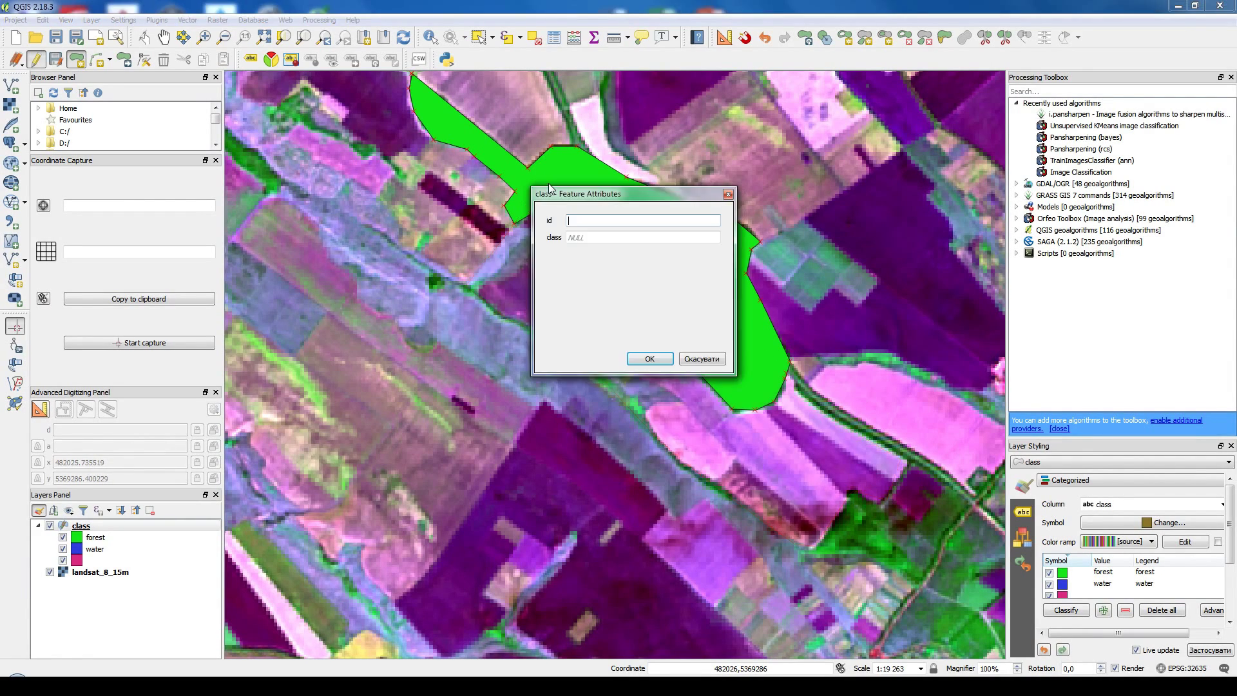
Step: Set the new polygon's class to agro and save the class layer's edits, ending the editing session
click(587, 236)
text(ag)
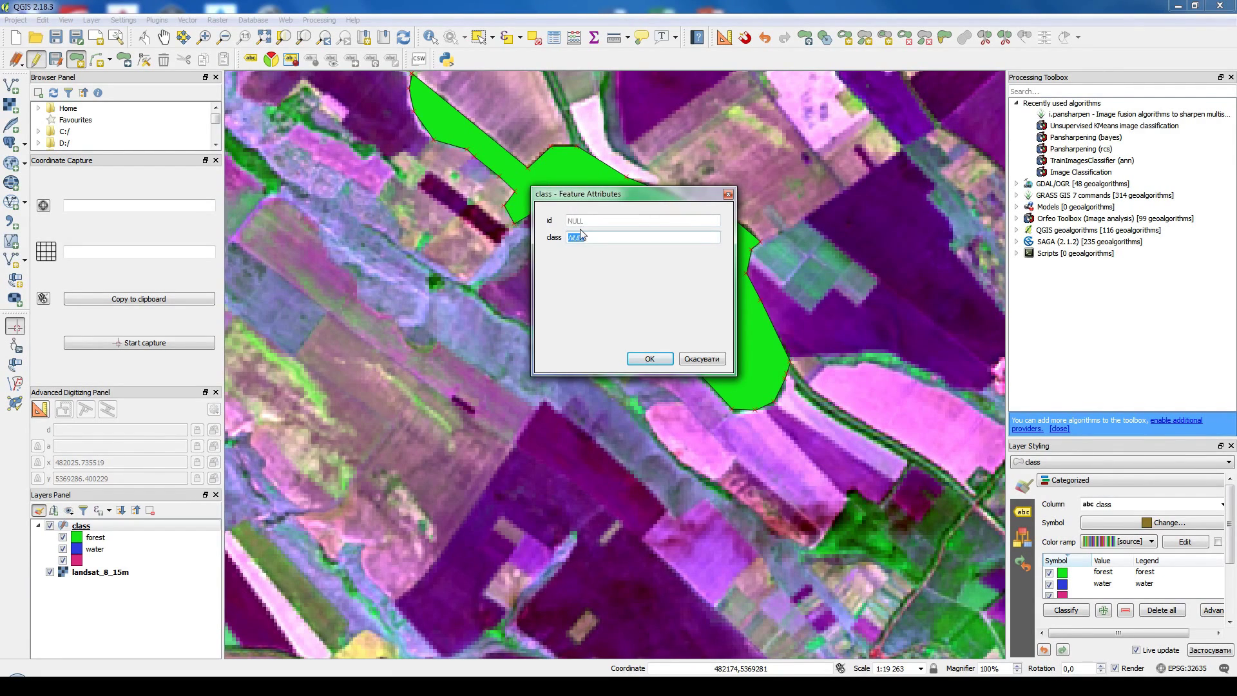
text(ro)
click(667, 358)
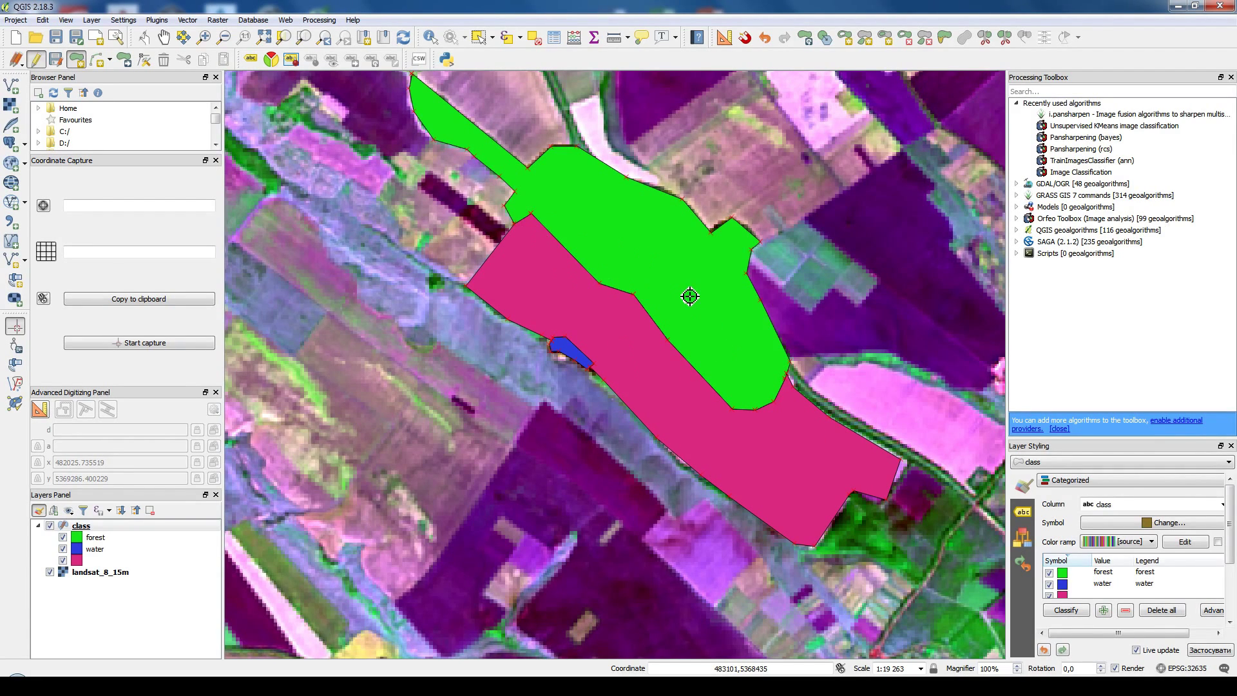
click(36, 59)
click(583, 354)
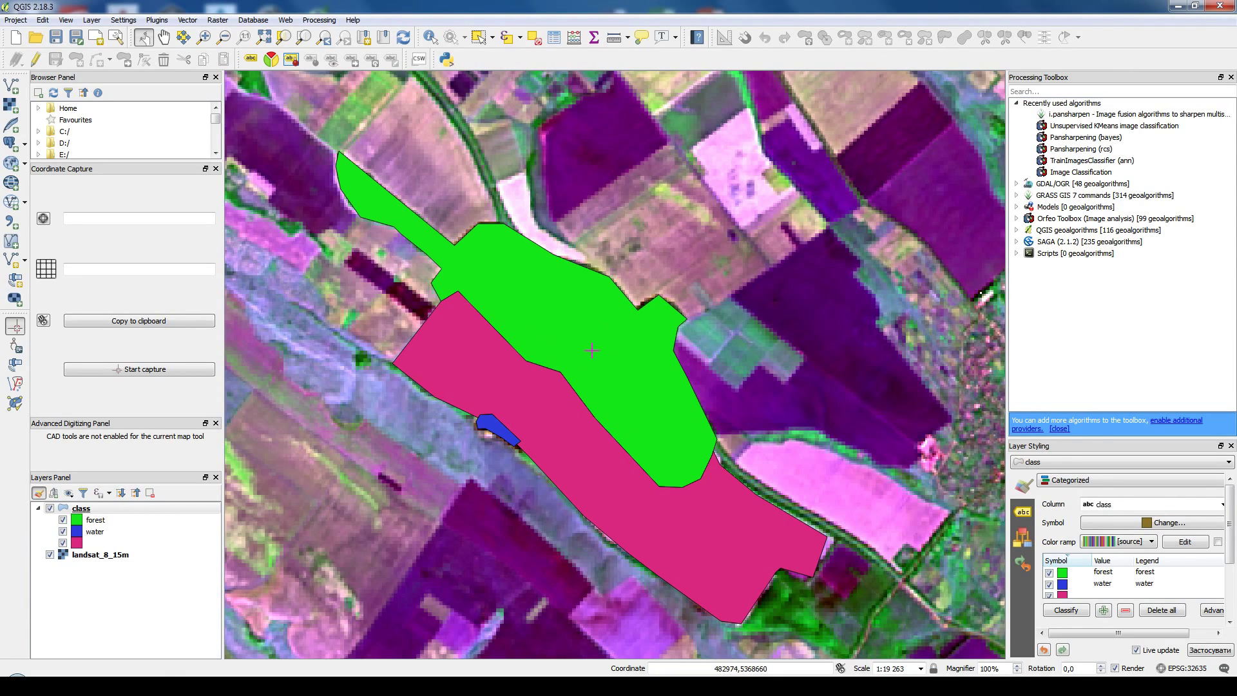
Step: Add a whole-number field named area to the class layer's attribute table, calculated with $area, and sort the table by it
right_click(115, 507)
click(173, 393)
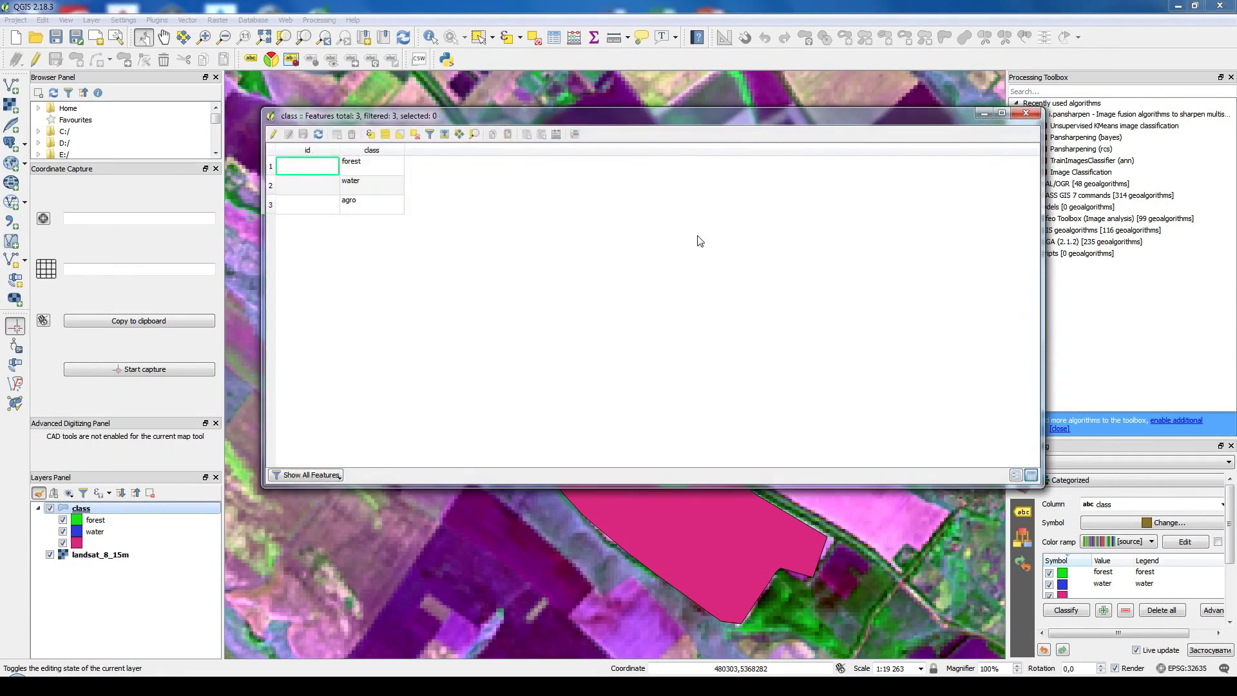
click(557, 134)
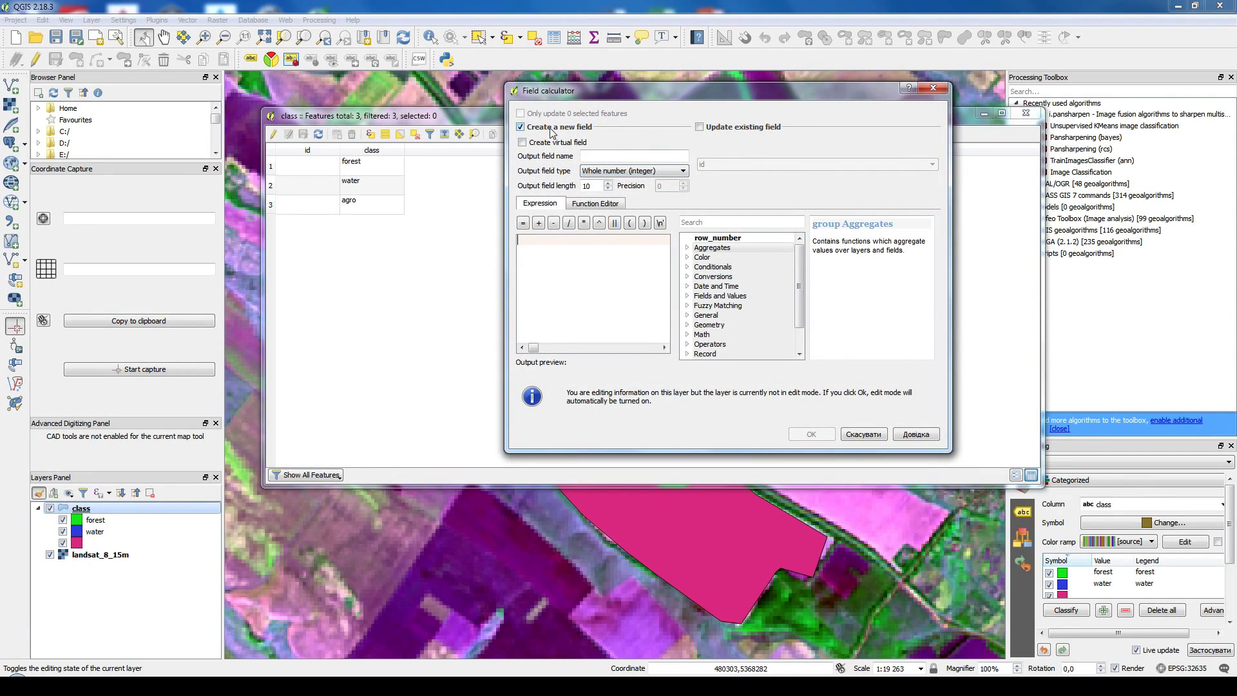
click(593, 156)
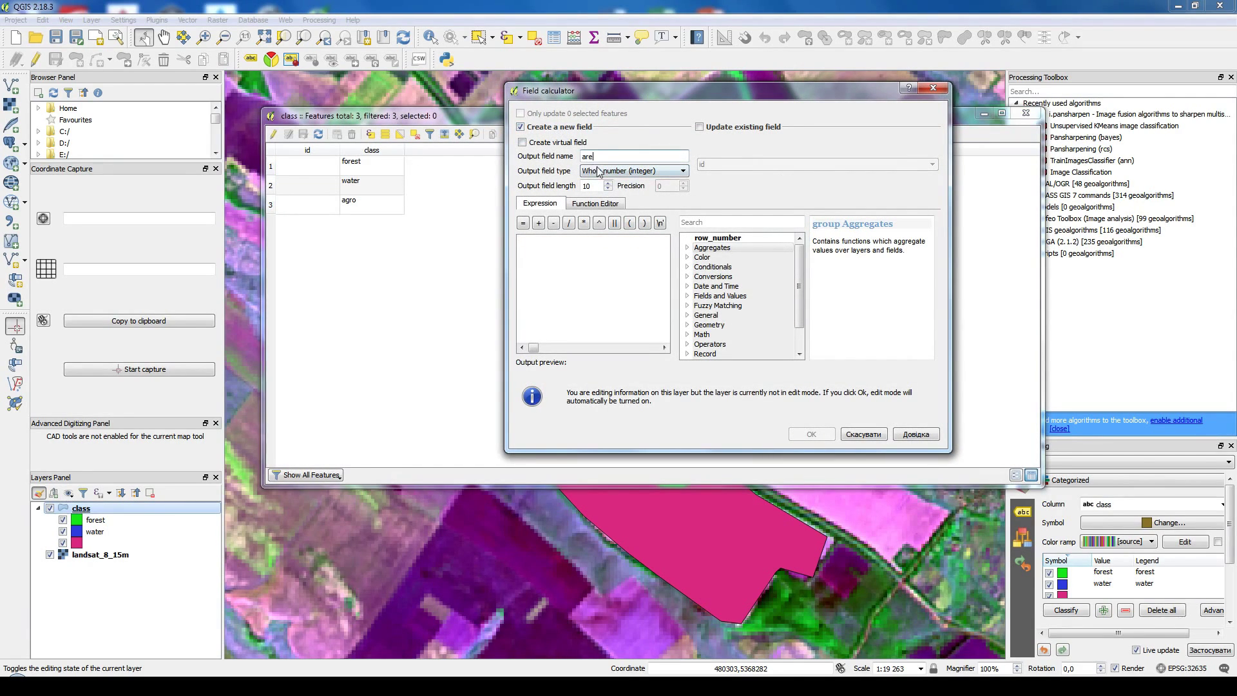
click(686, 325)
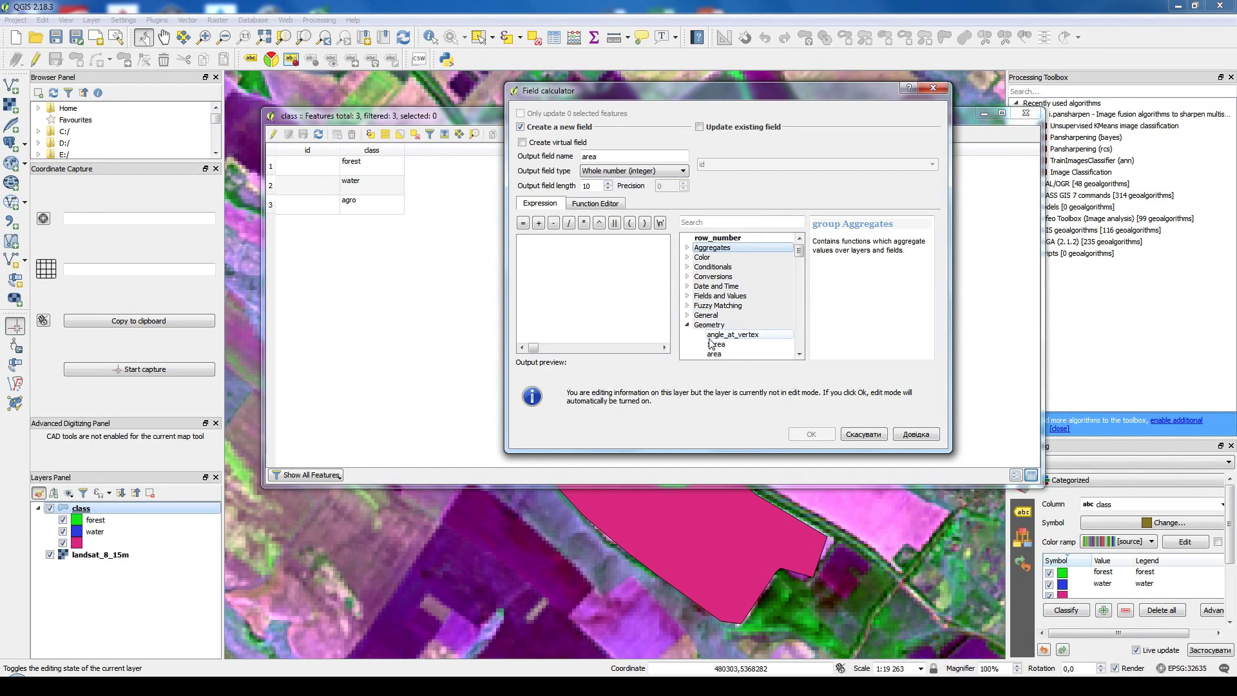
double_click(716, 344)
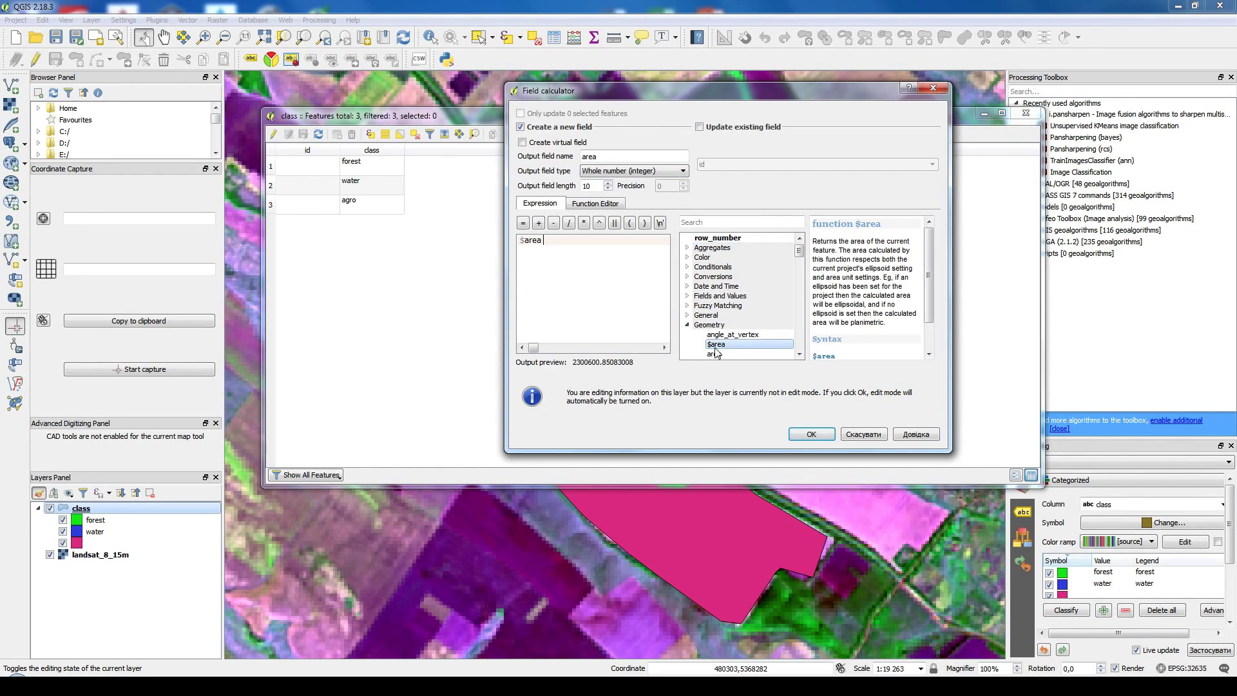
click(811, 433)
click(437, 166)
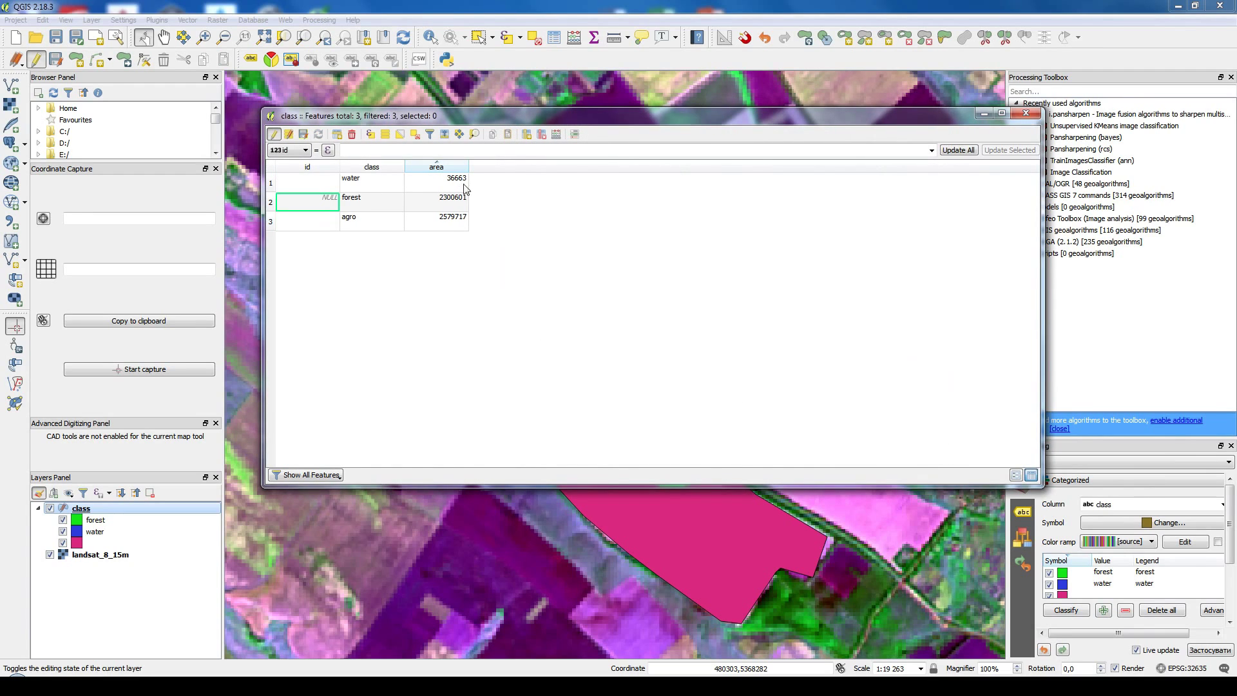
Step: Update the existing area field with the expression "area"/10000 in the field calculator, then close the attribute table
mouse_move(631, 119)
mouse_down()
mouse_move(587, 69)
mouse_move(747, 489)
mouse_move(628, 141)
mouse_up()
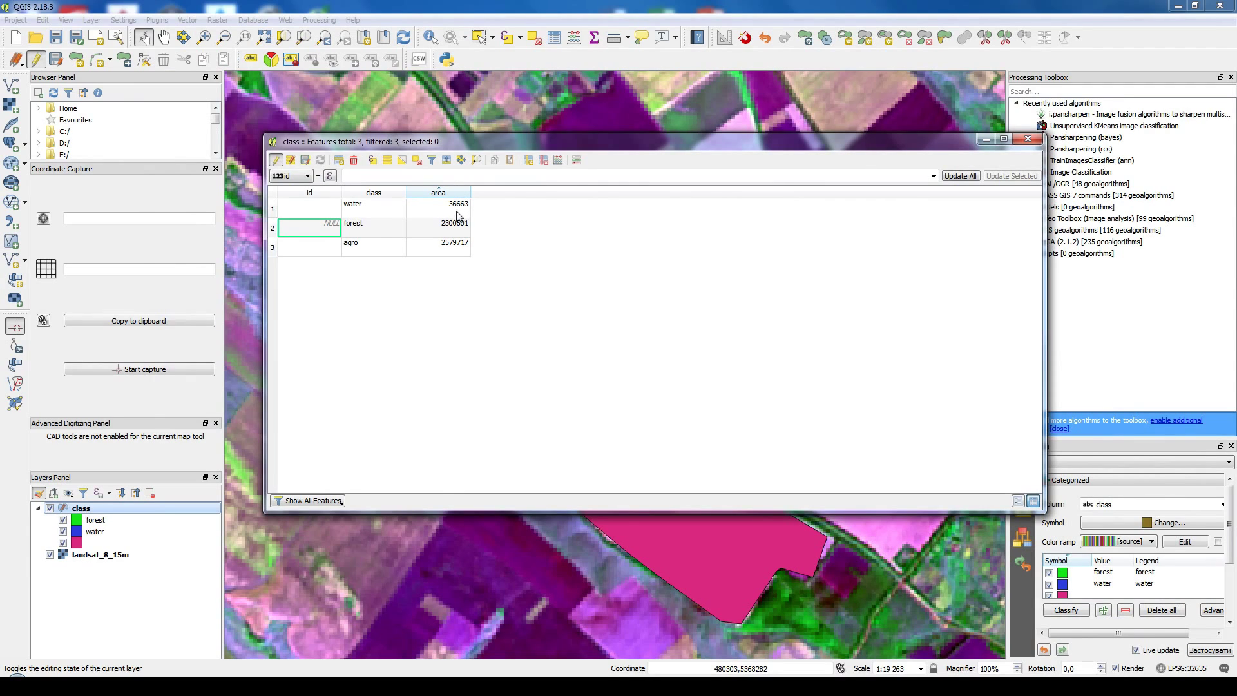
click(559, 159)
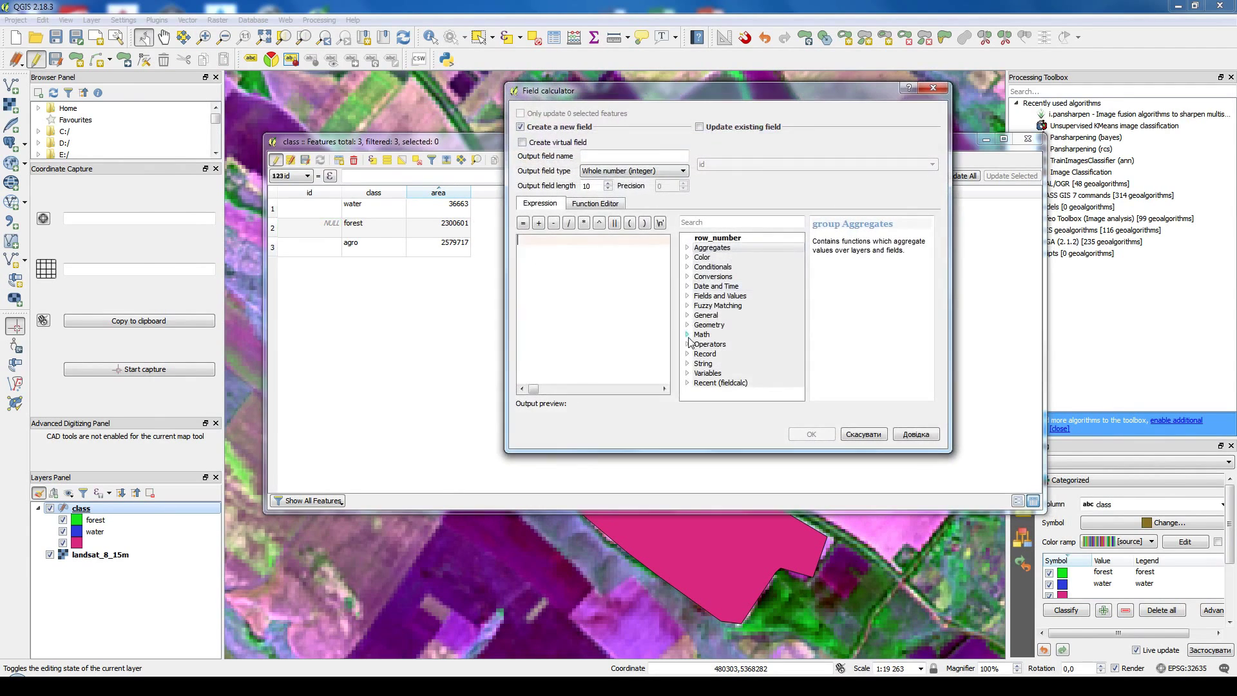
click(752, 127)
click(762, 165)
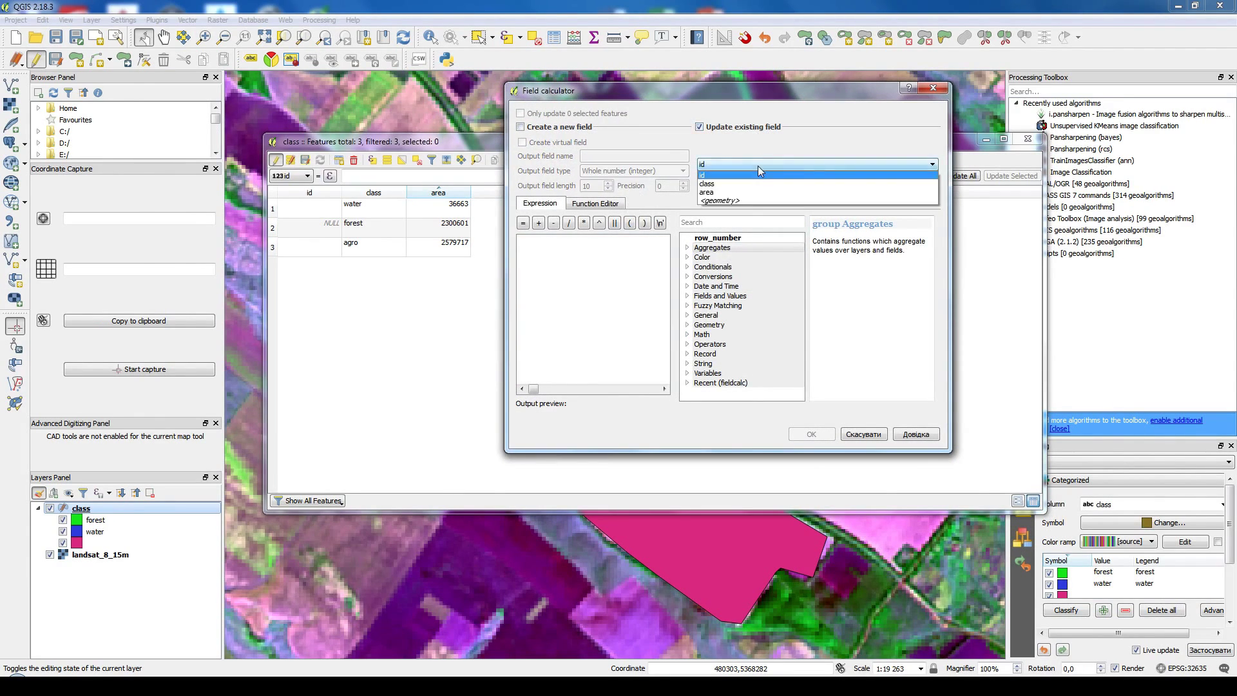
click(713, 193)
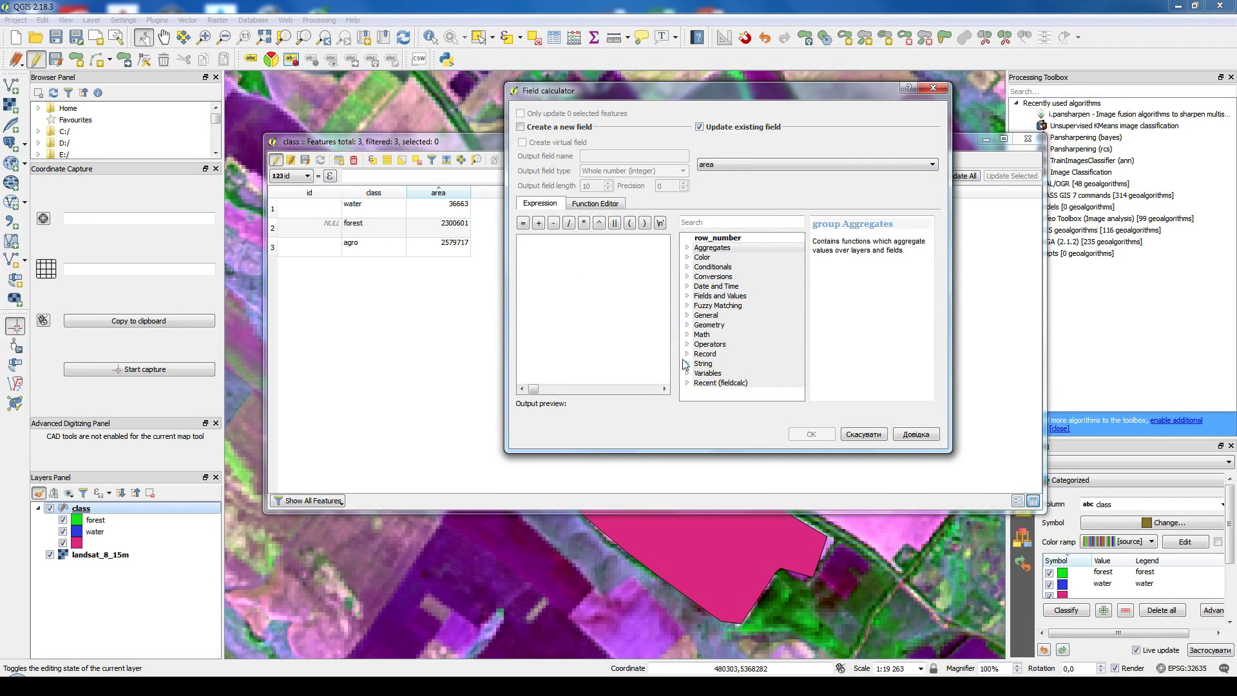
click(687, 296)
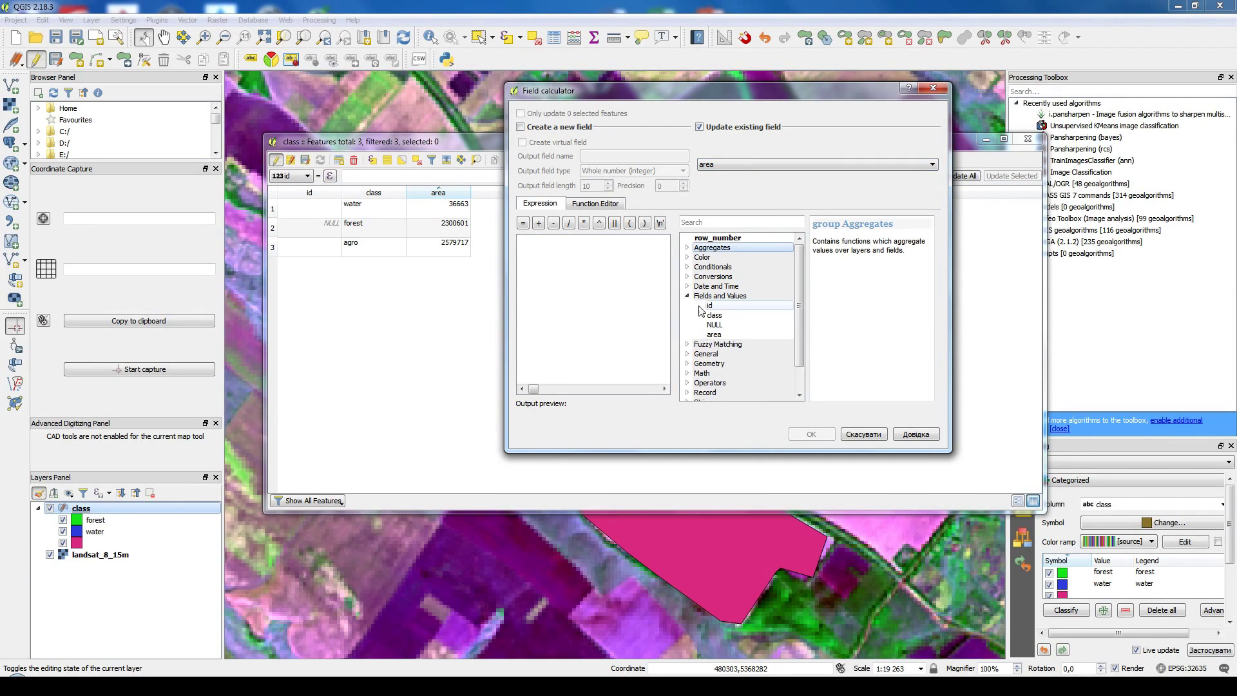
click(714, 335)
double_click(714, 334)
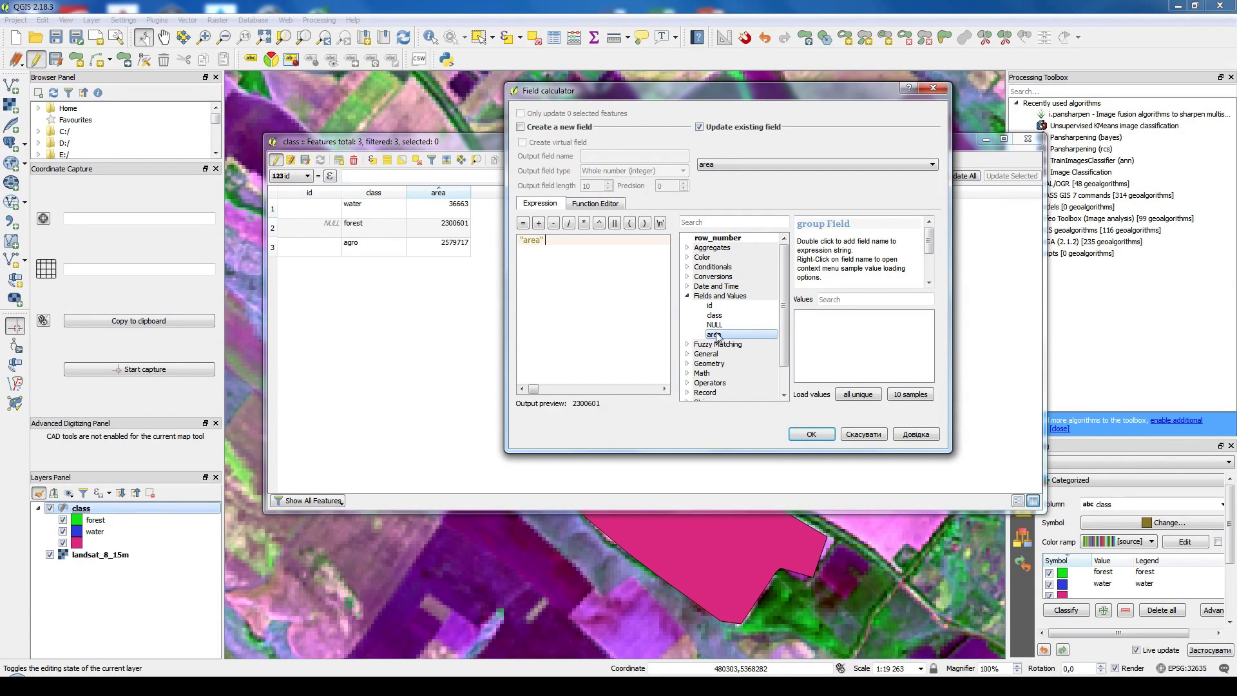
text(/10000)
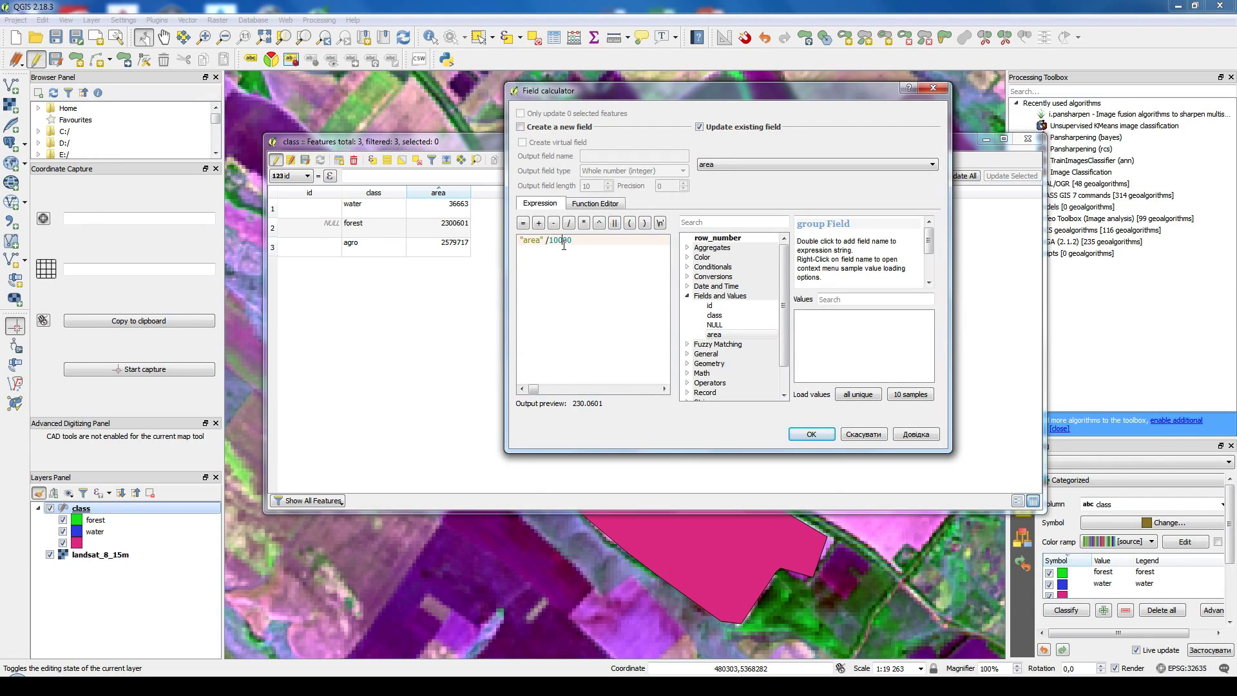
click(812, 433)
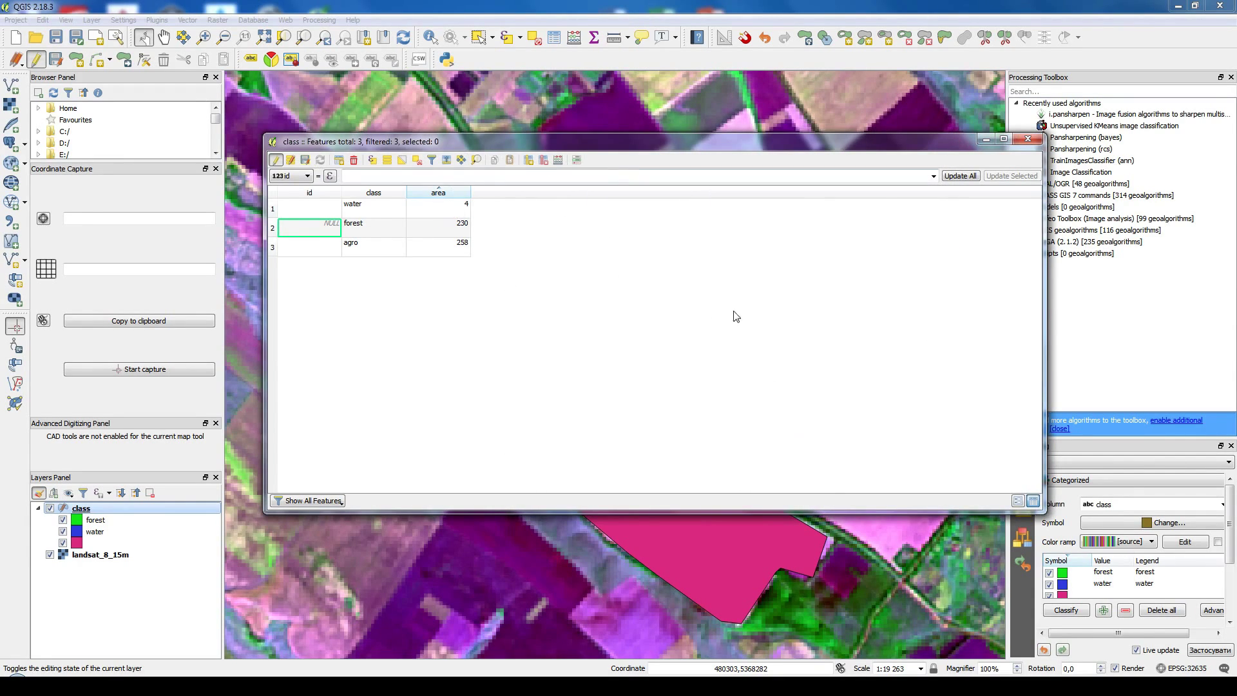
click(1027, 139)
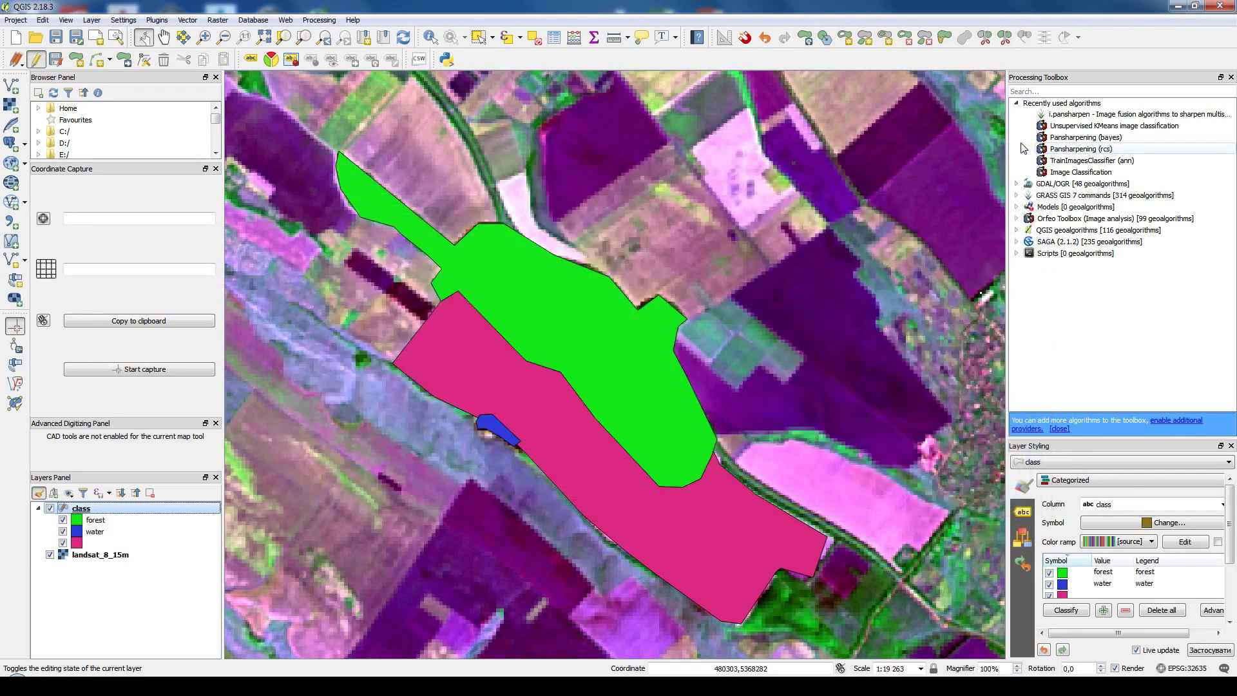
Step: Label the class layer's polygons with the area field and save the layer's edits, ending the editing session
click(1023, 511)
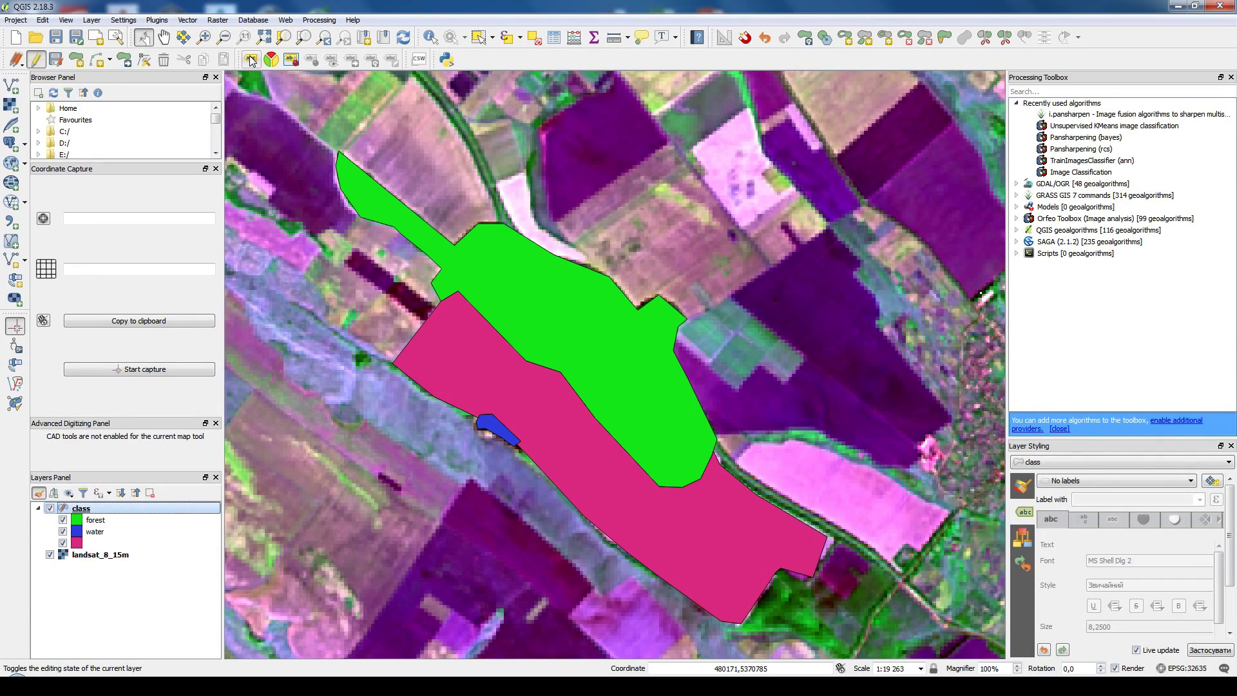
click(1118, 481)
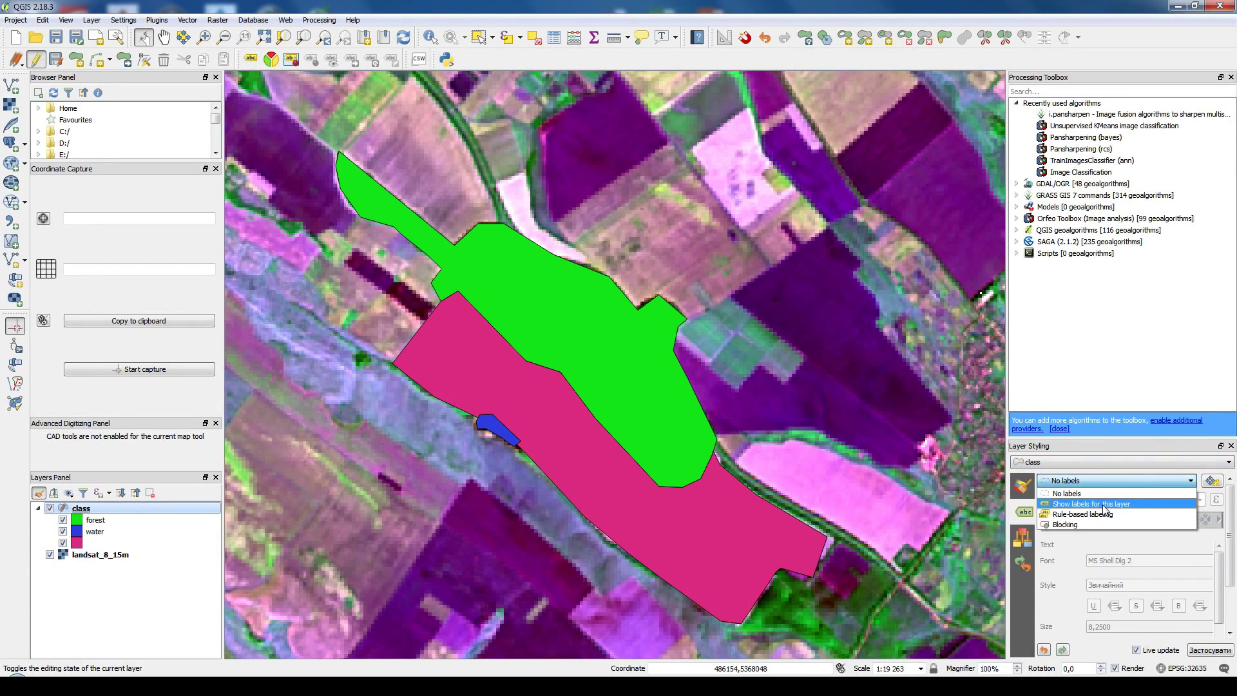
click(1095, 506)
click(1199, 499)
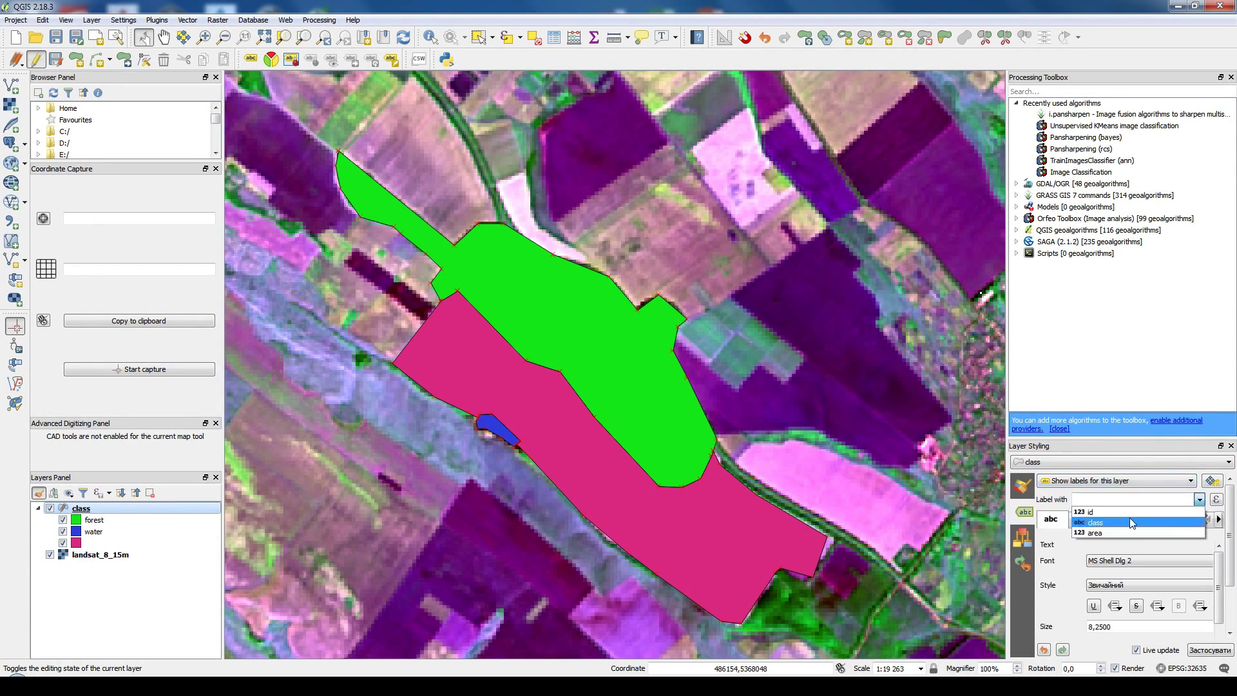
click(1112, 532)
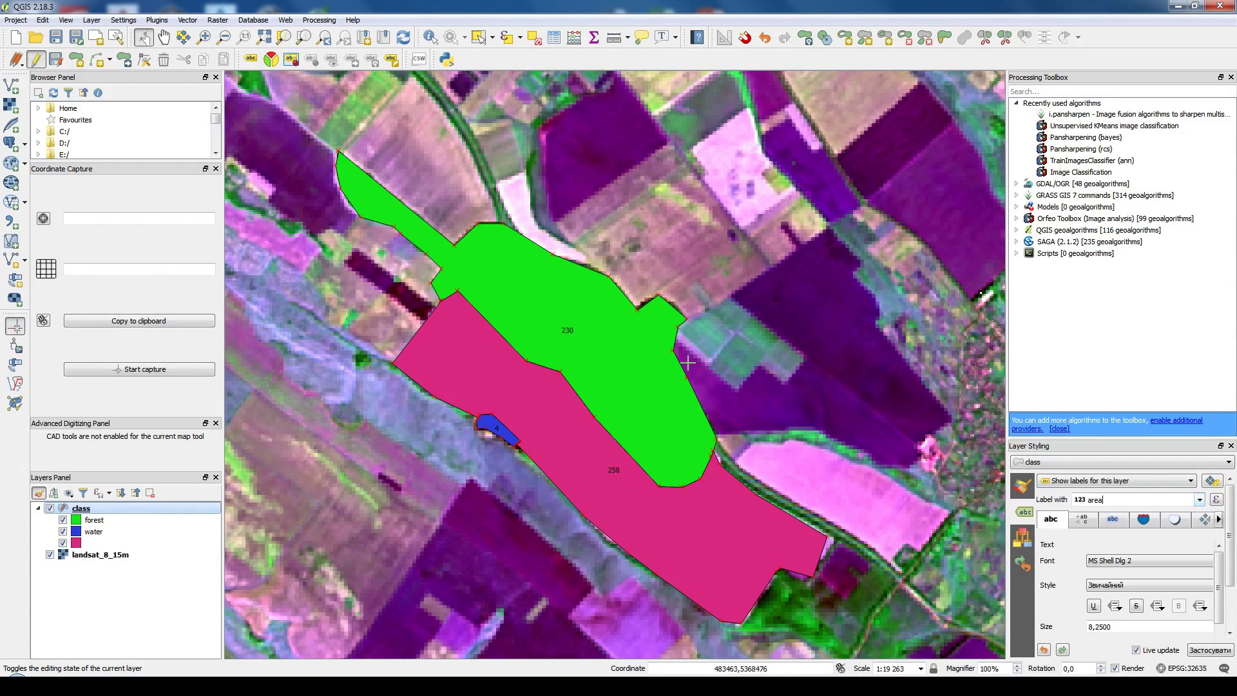
click(36, 59)
click(585, 354)
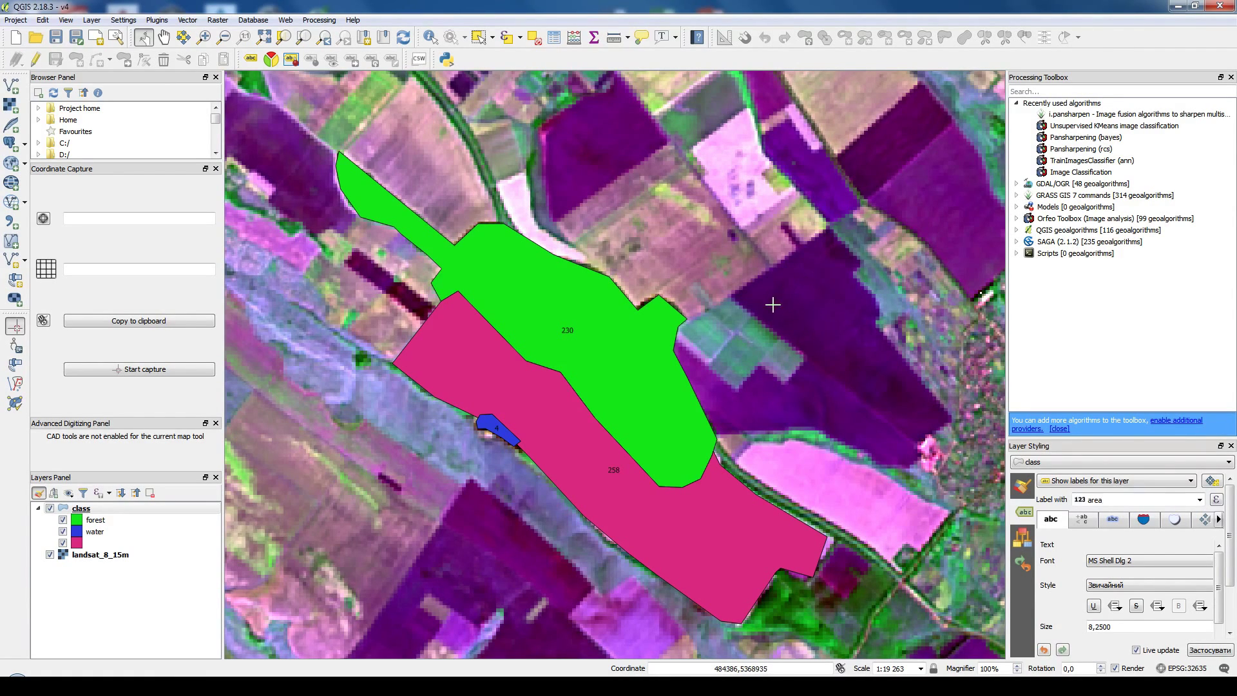
scroll(610, 485, down, 1)
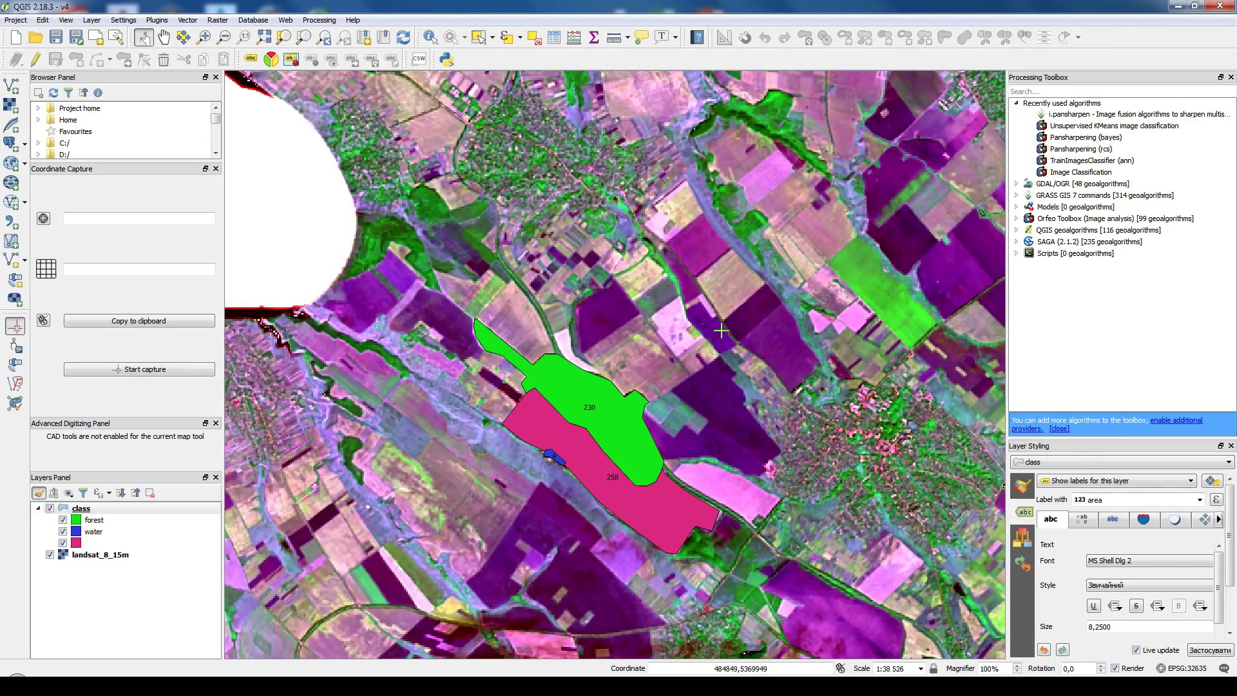
drag(718, 332, 649, 411)
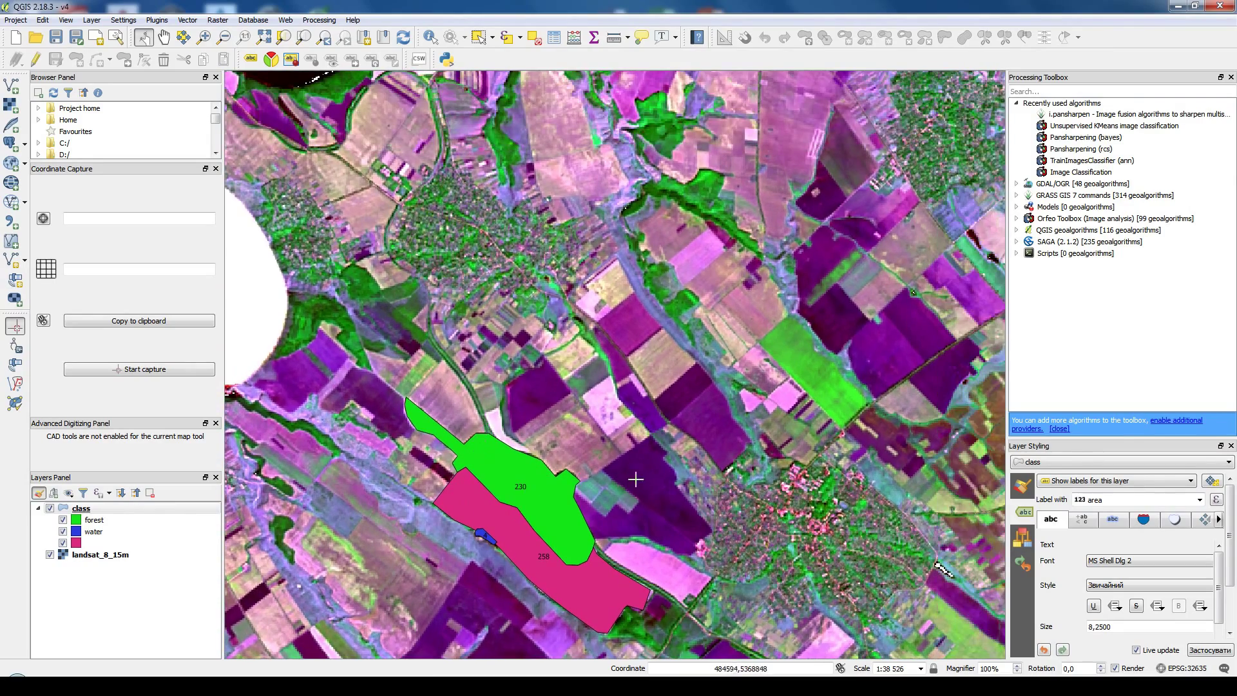
Step: Examine the labelled training polygons and the surrounding fields, forests and settlements on the Landsat image at several scales
scroll(629, 478, down, 1)
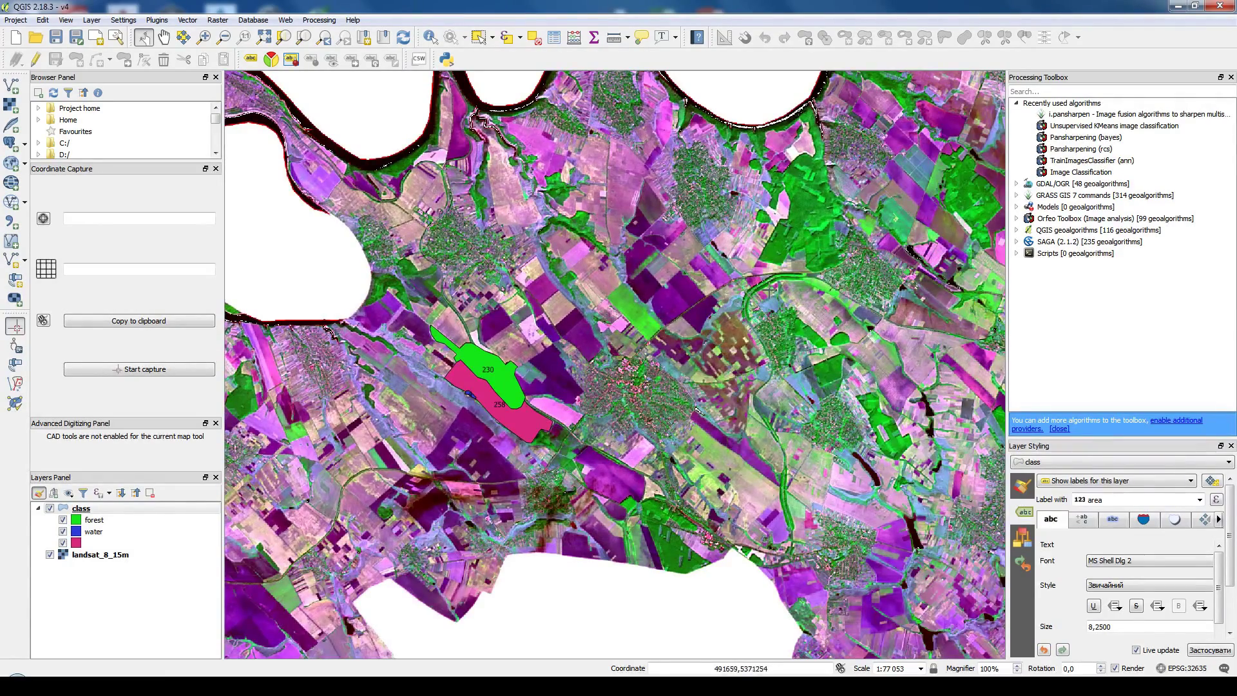
scroll(696, 410, down, 1)
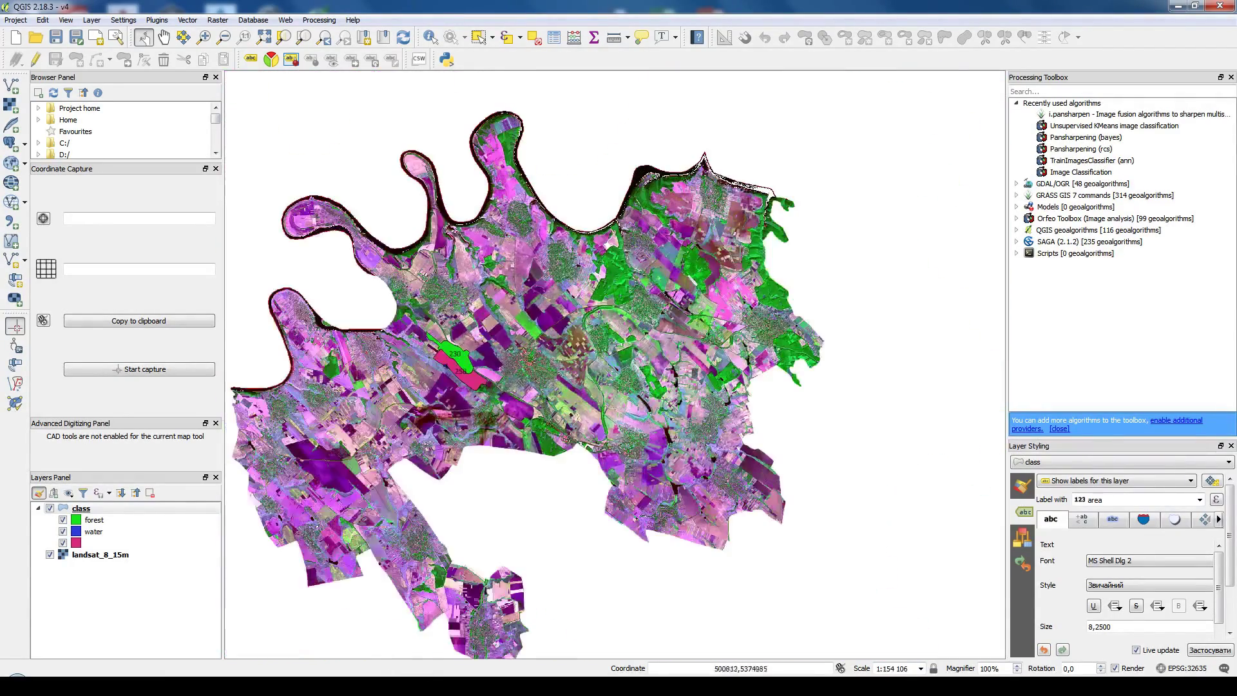
scroll(646, 294, up, 1)
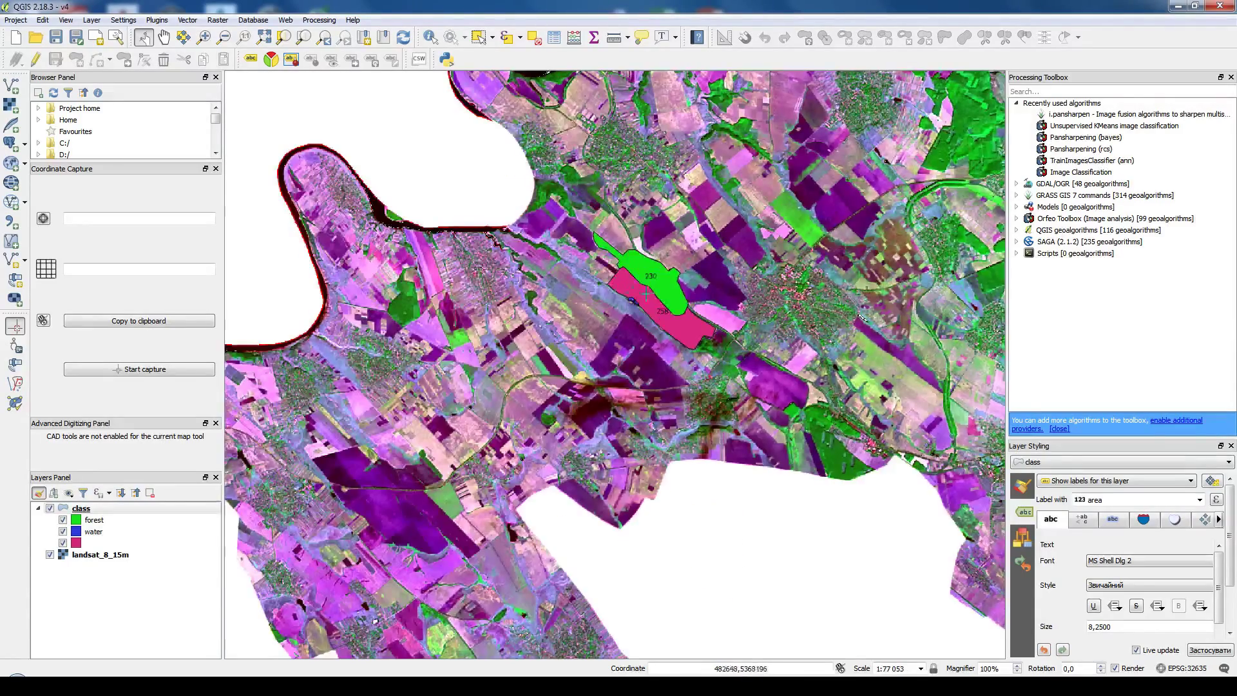
drag(646, 294, 605, 432)
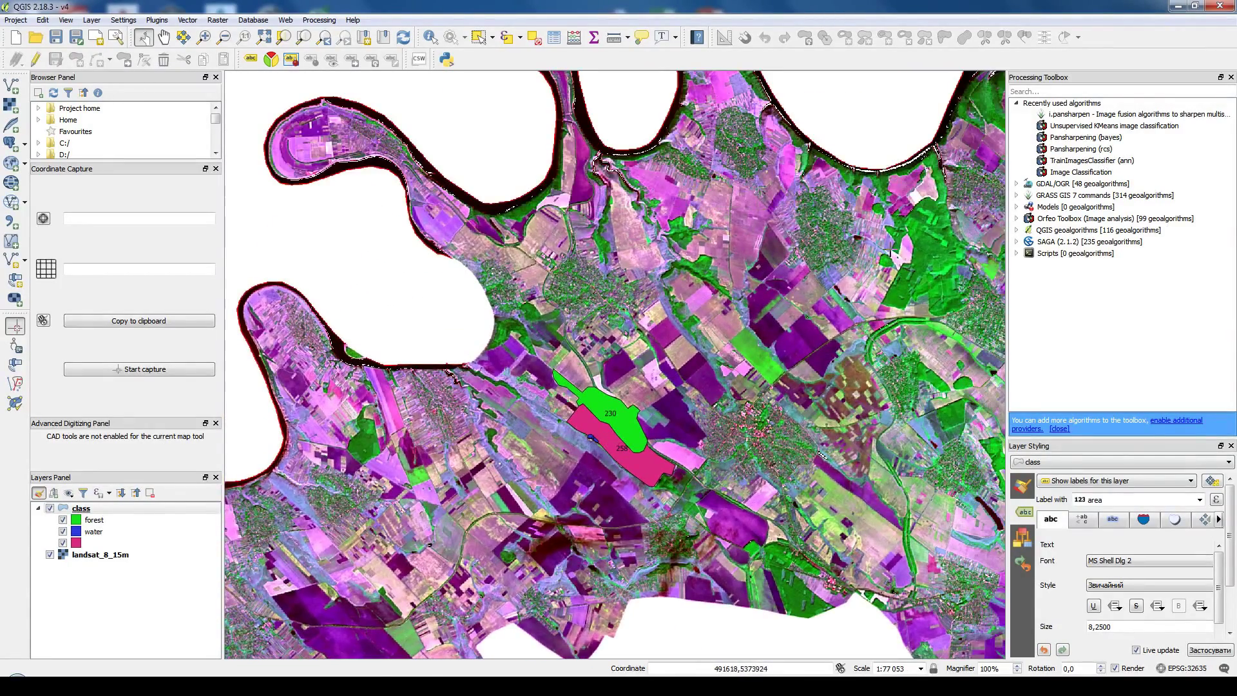
drag(865, 341, 670, 375)
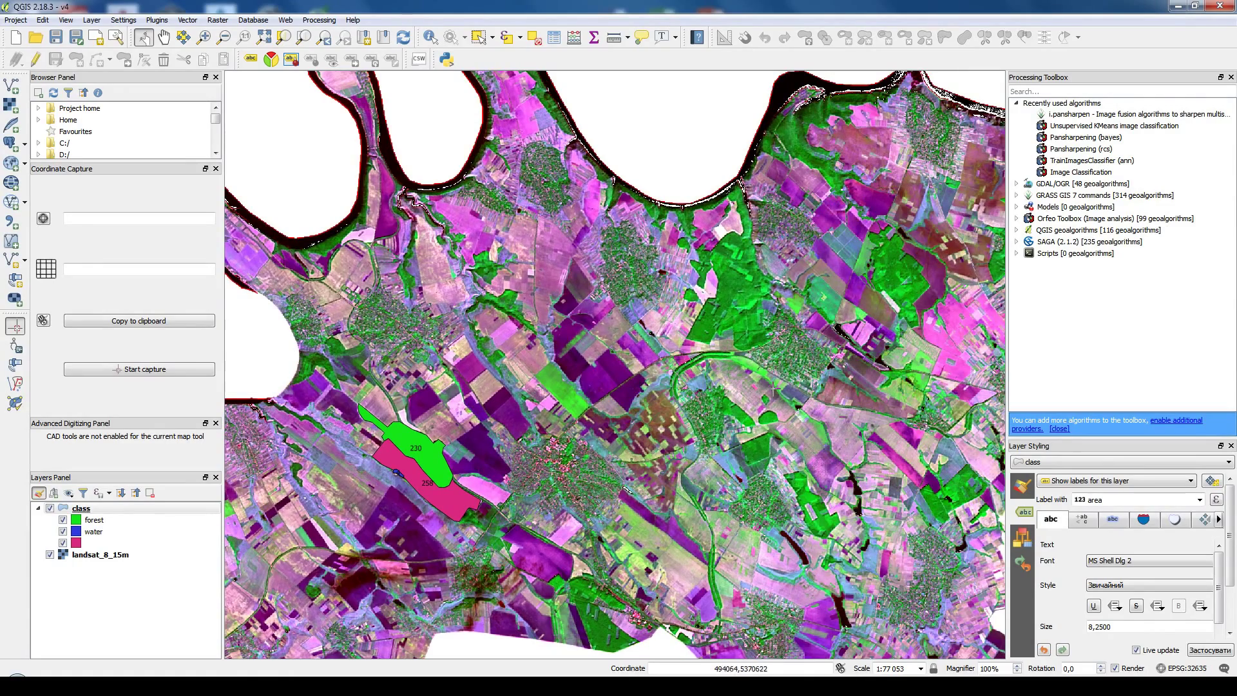
drag(772, 366, 769, 334)
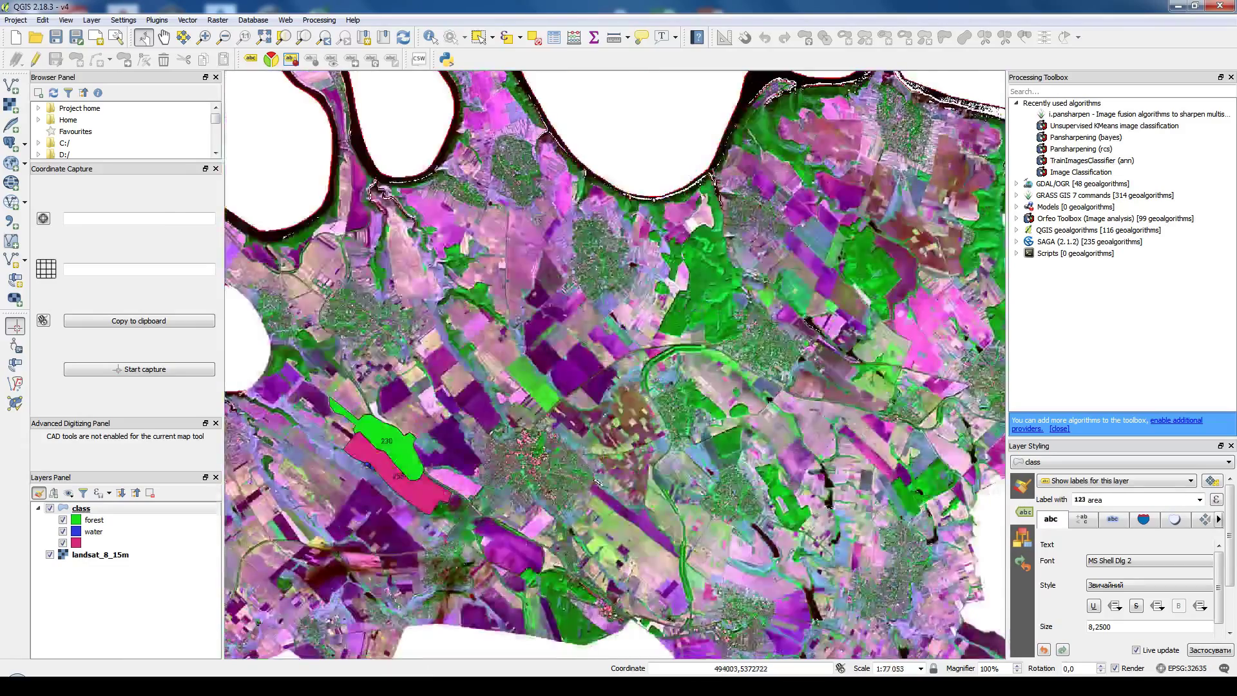
scroll(716, 287, up, 1)
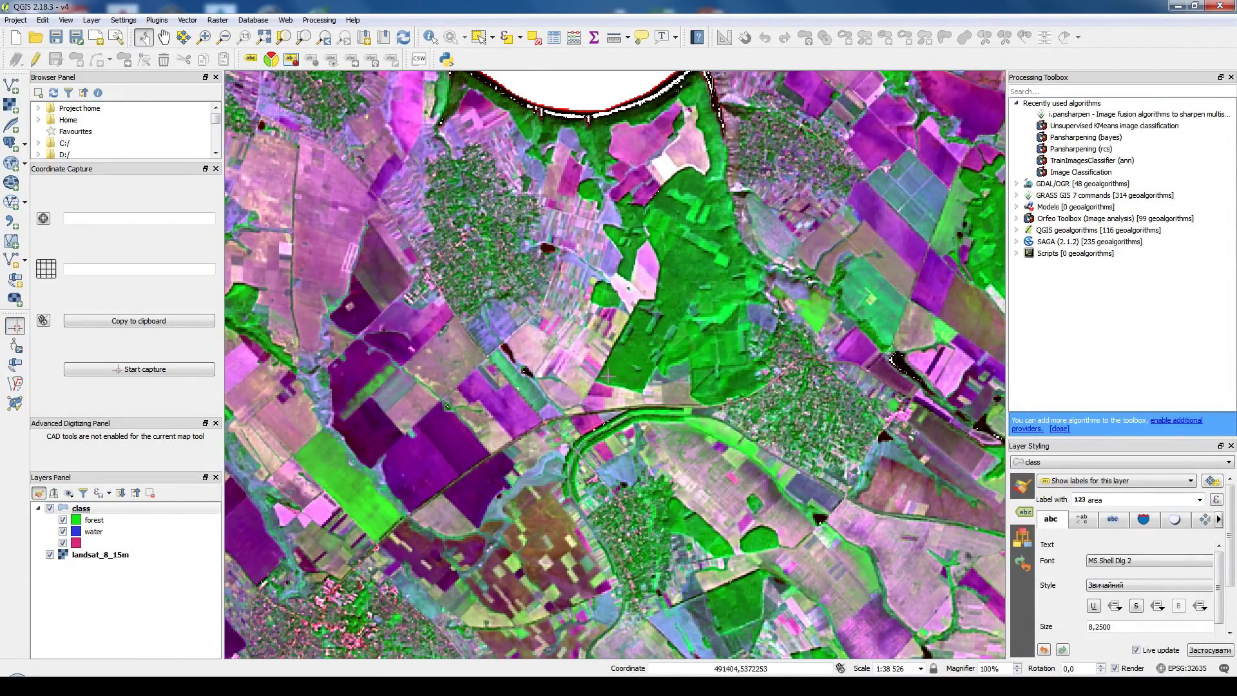
drag(594, 340, 818, 286)
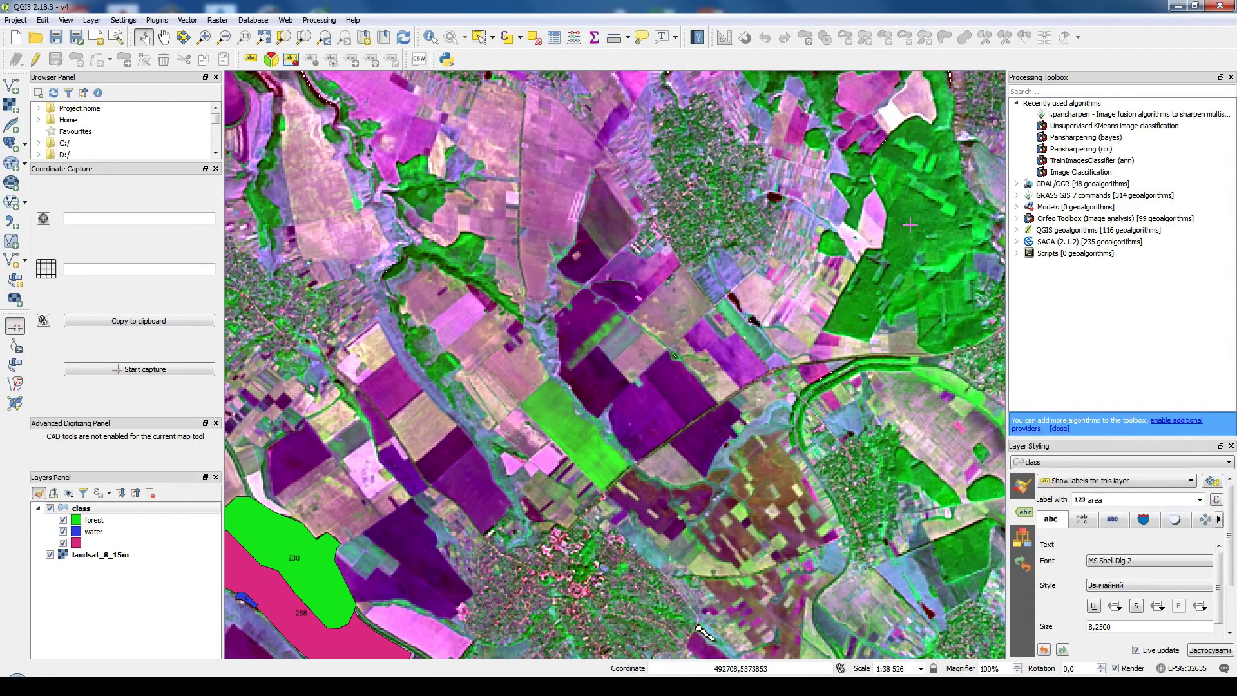
drag(576, 410, 738, 266)
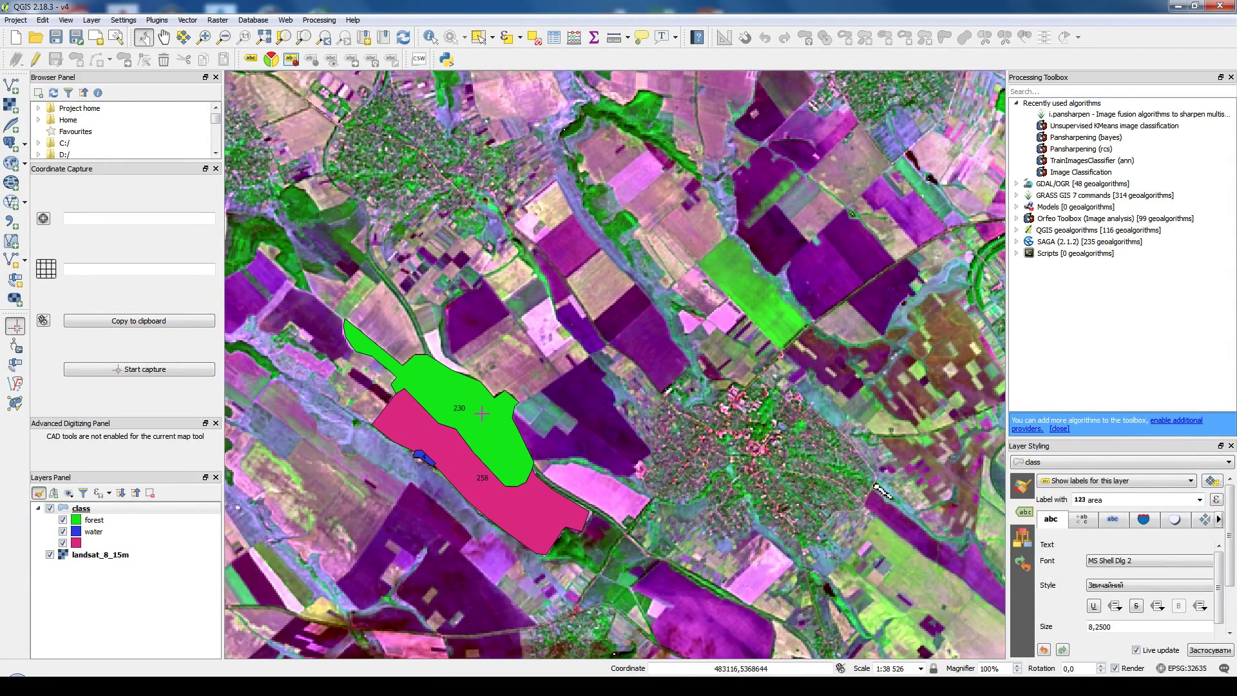
drag(819, 126, 638, 369)
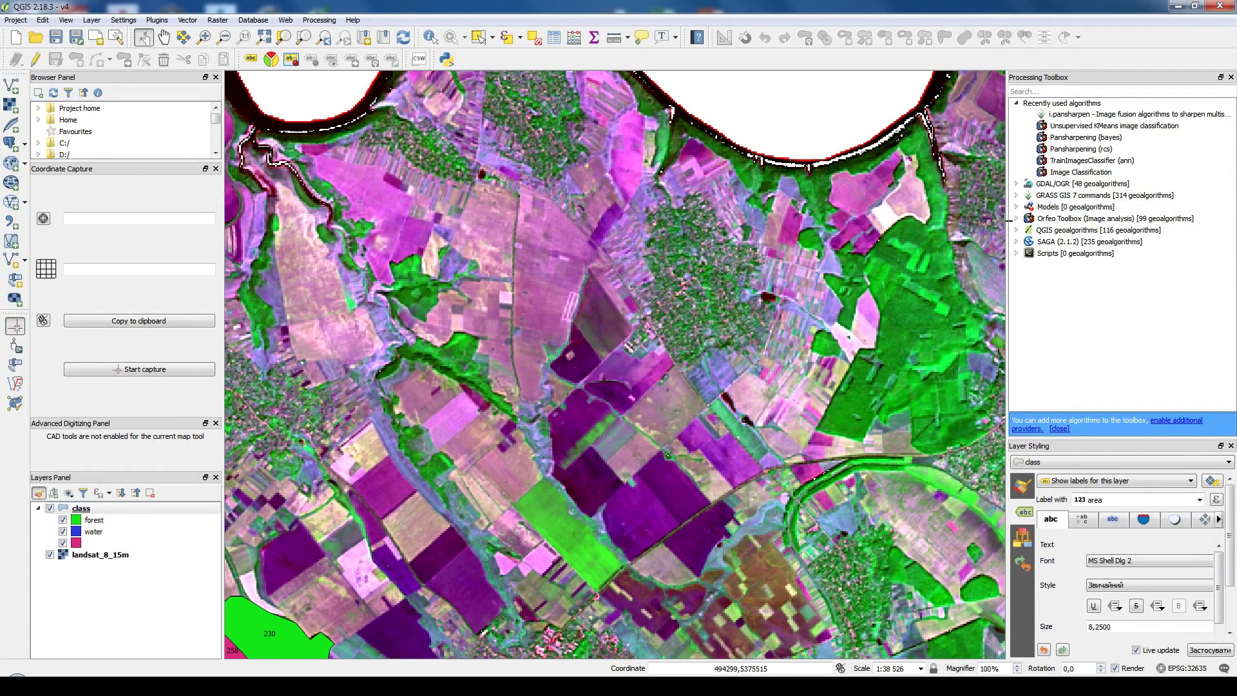
Step: Check the Orfeo Toolbox provider's activation and folder paths in the processing options, then close them
click(312, 25)
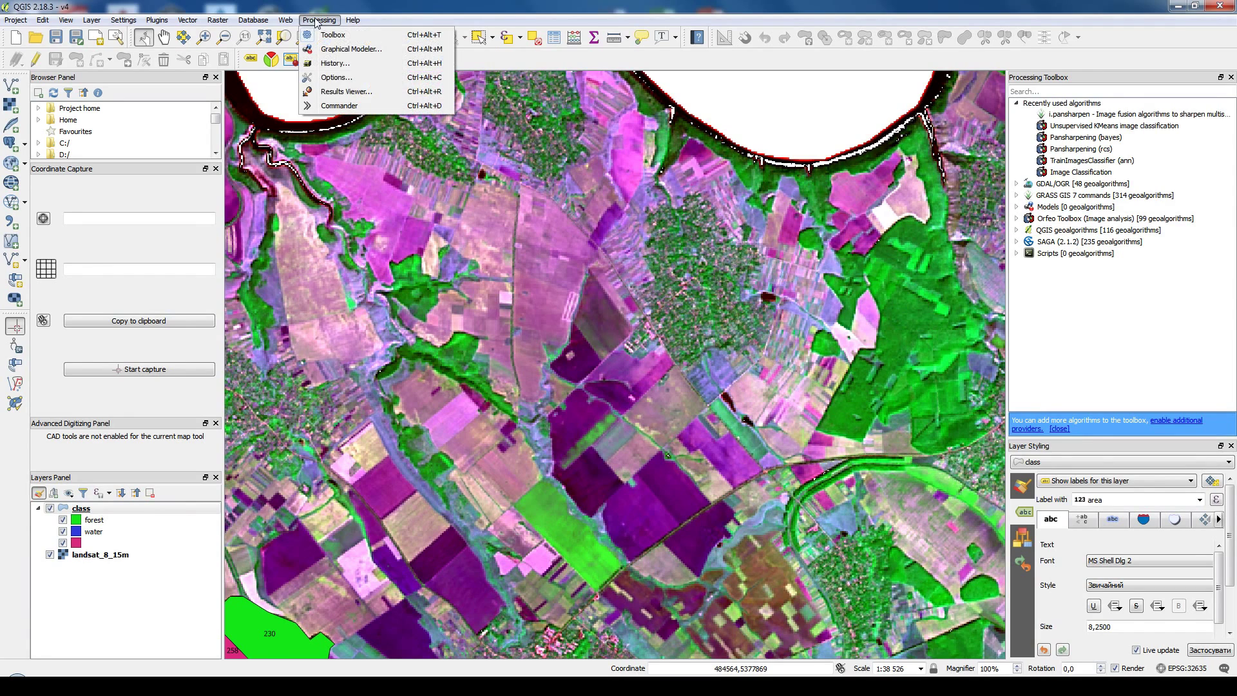
click(332, 78)
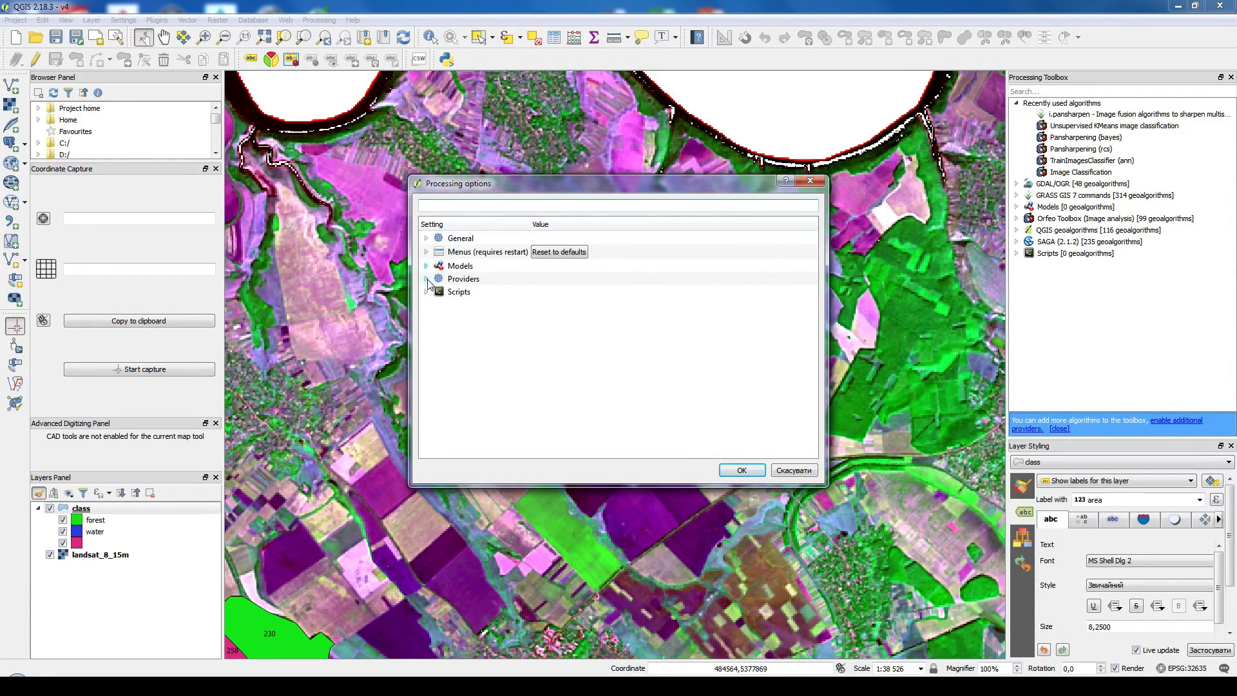
click(426, 278)
click(439, 330)
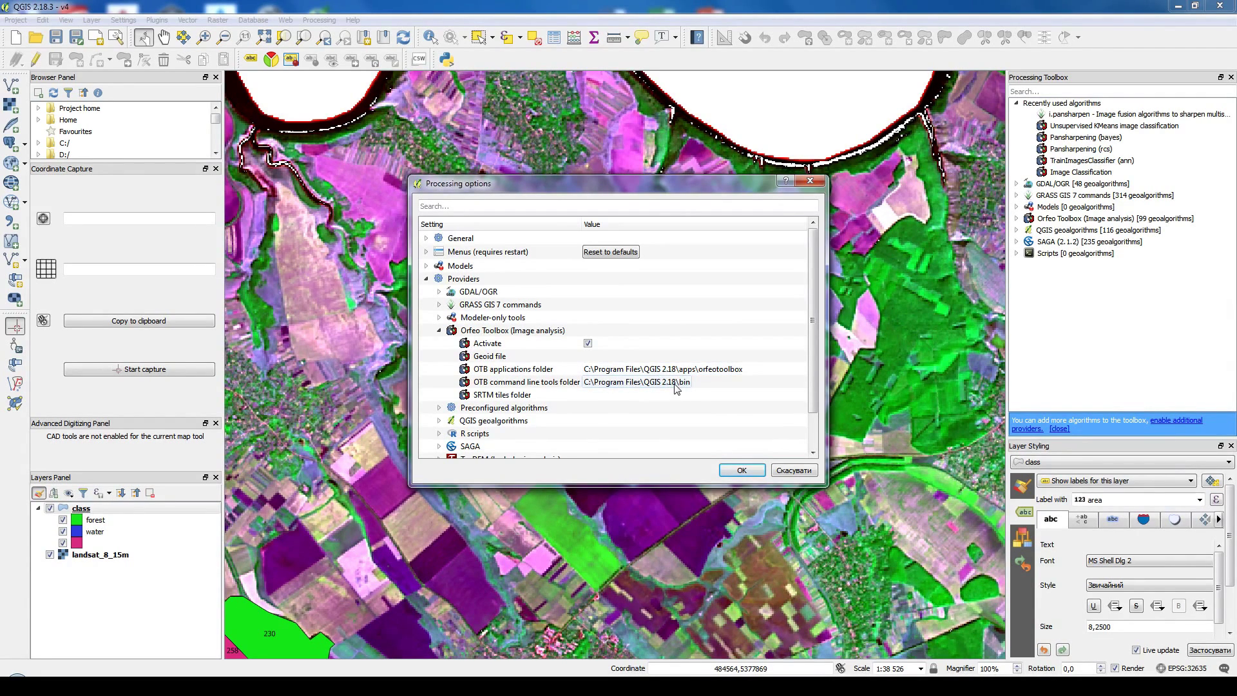
click(742, 470)
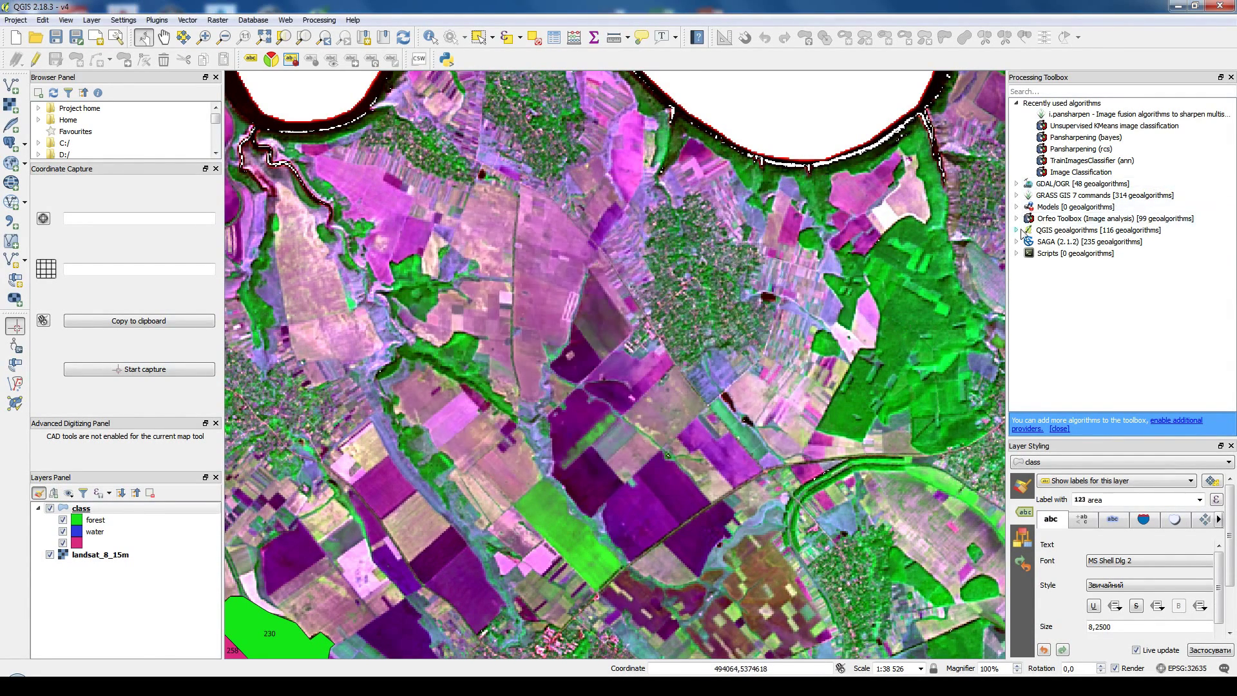
Step: Look through the Orfeo Toolbox learning algorithms and the parameters of Unsupervised KMeans image classification, closing its dialog without running it
click(1016, 219)
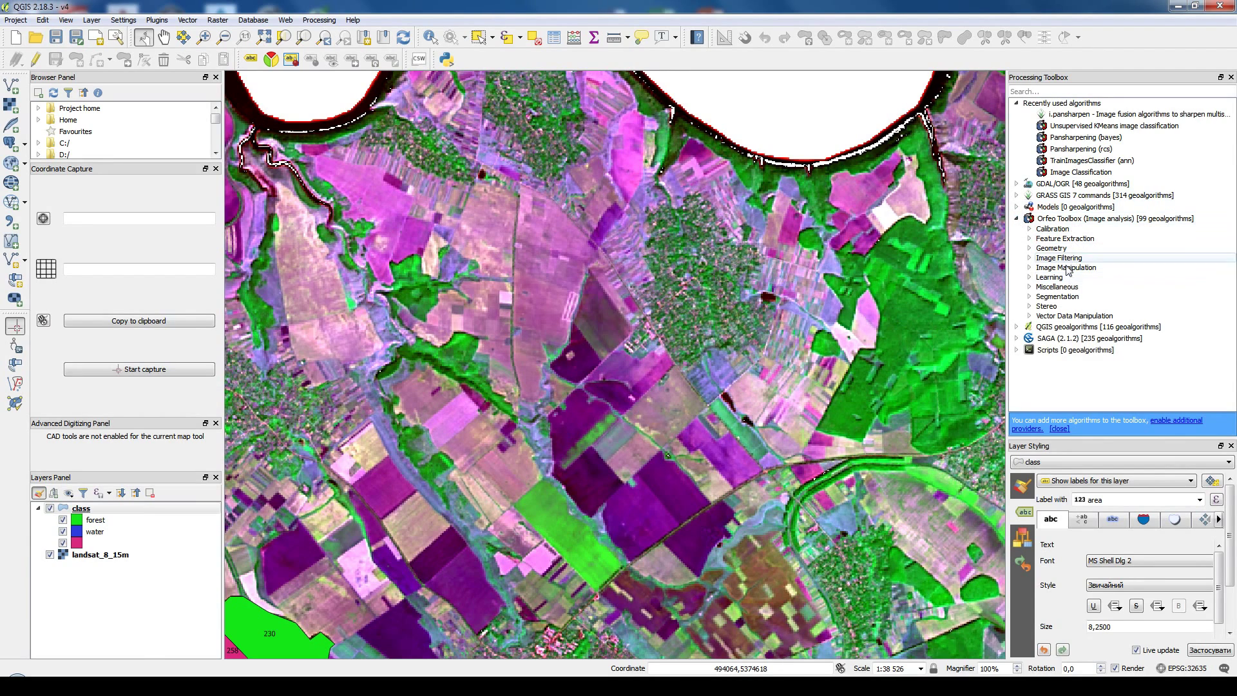
click(1029, 278)
scroll(1125, 212, down, 4)
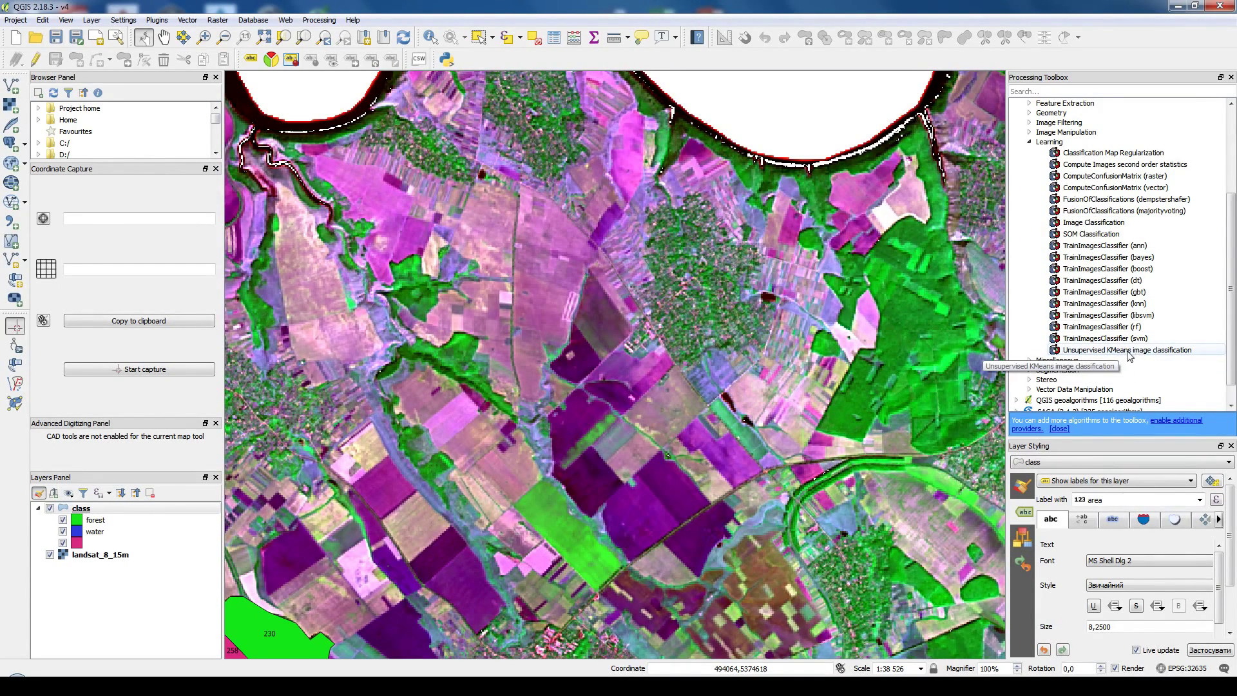
double_click(1128, 352)
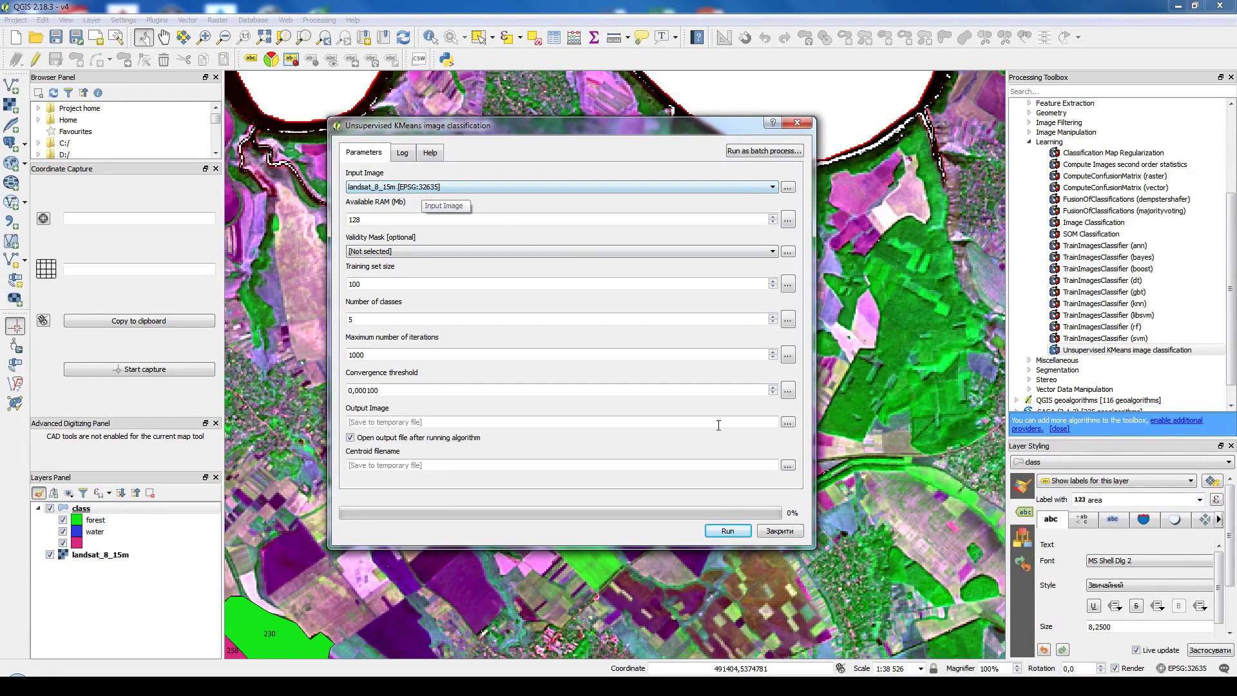
click(770, 533)
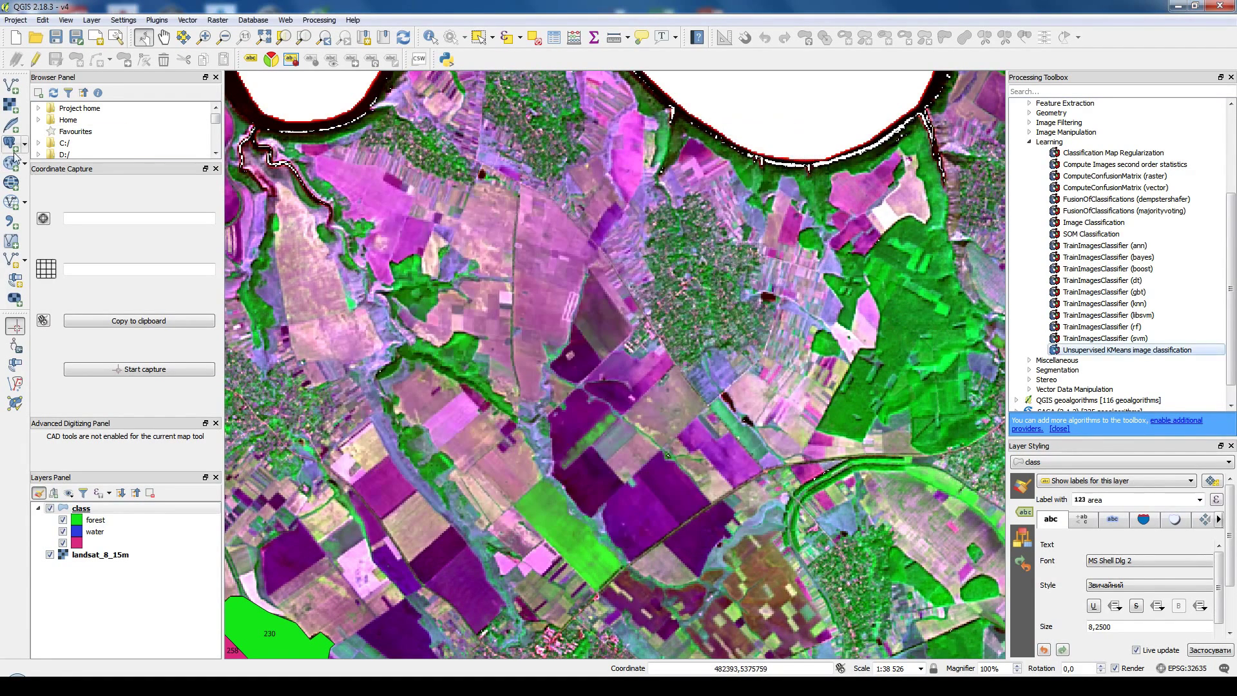
Step: Add the landst_8_multi GeoTIFF to the map as a raster layer and look over its forest and field areas
click(9, 105)
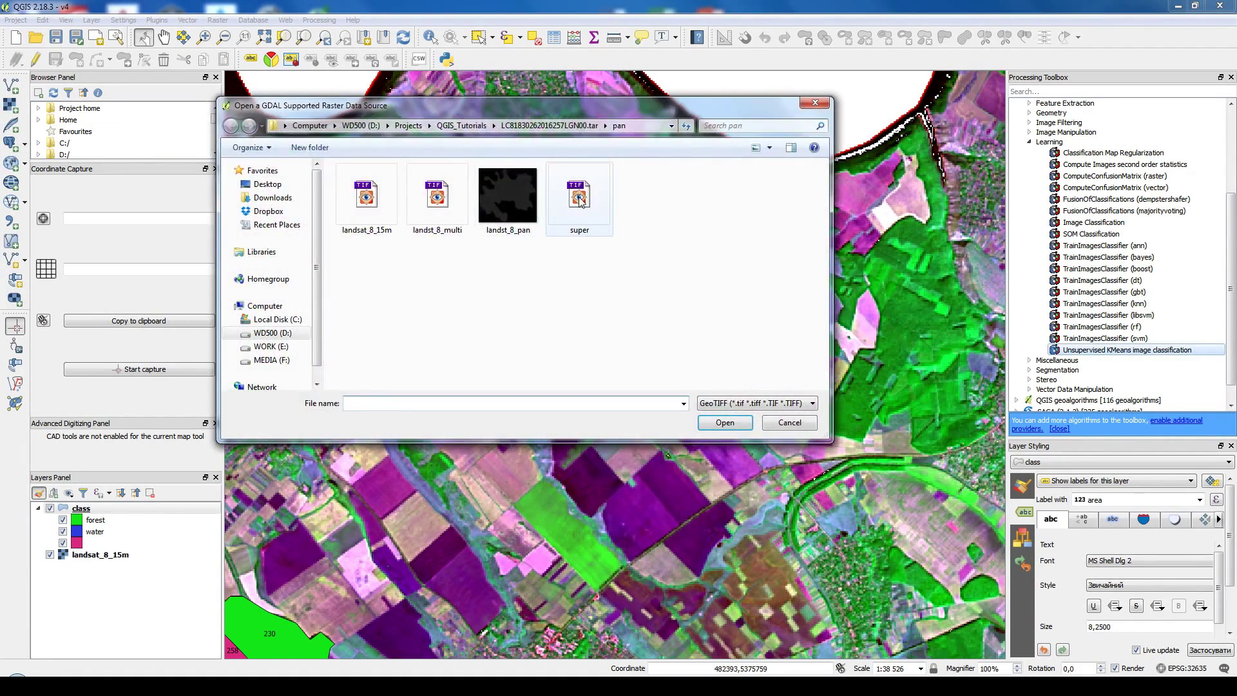
double_click(437, 205)
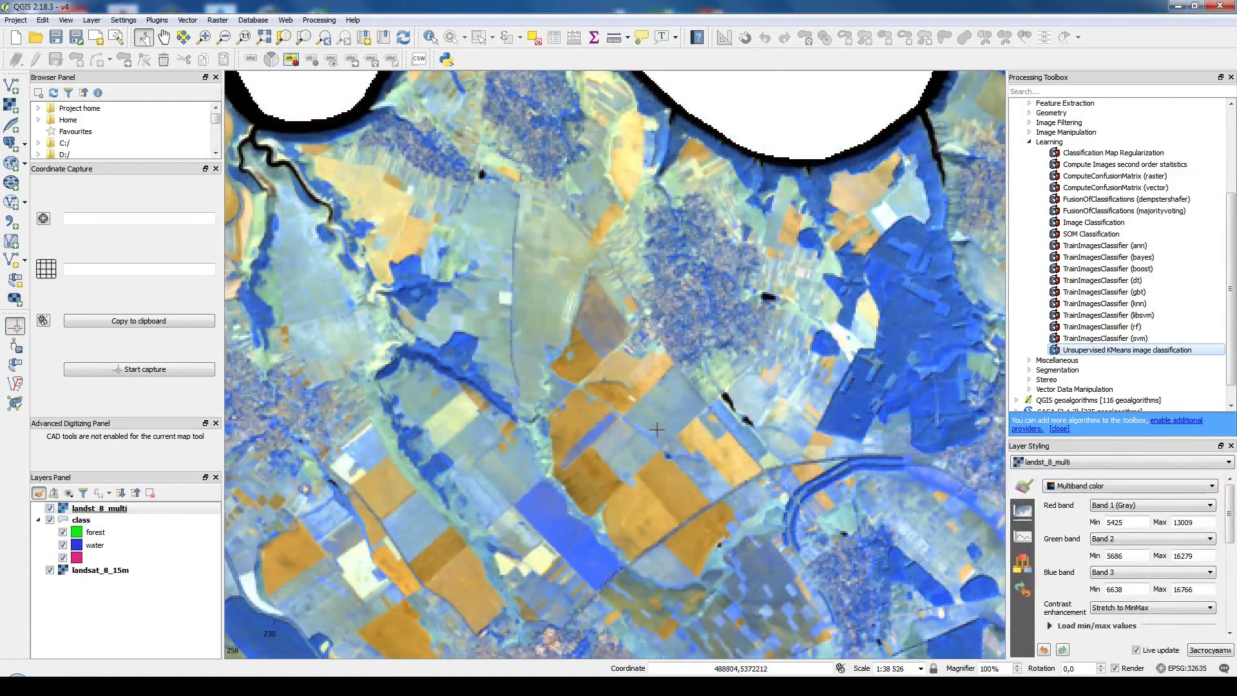
drag(679, 498, 533, 260)
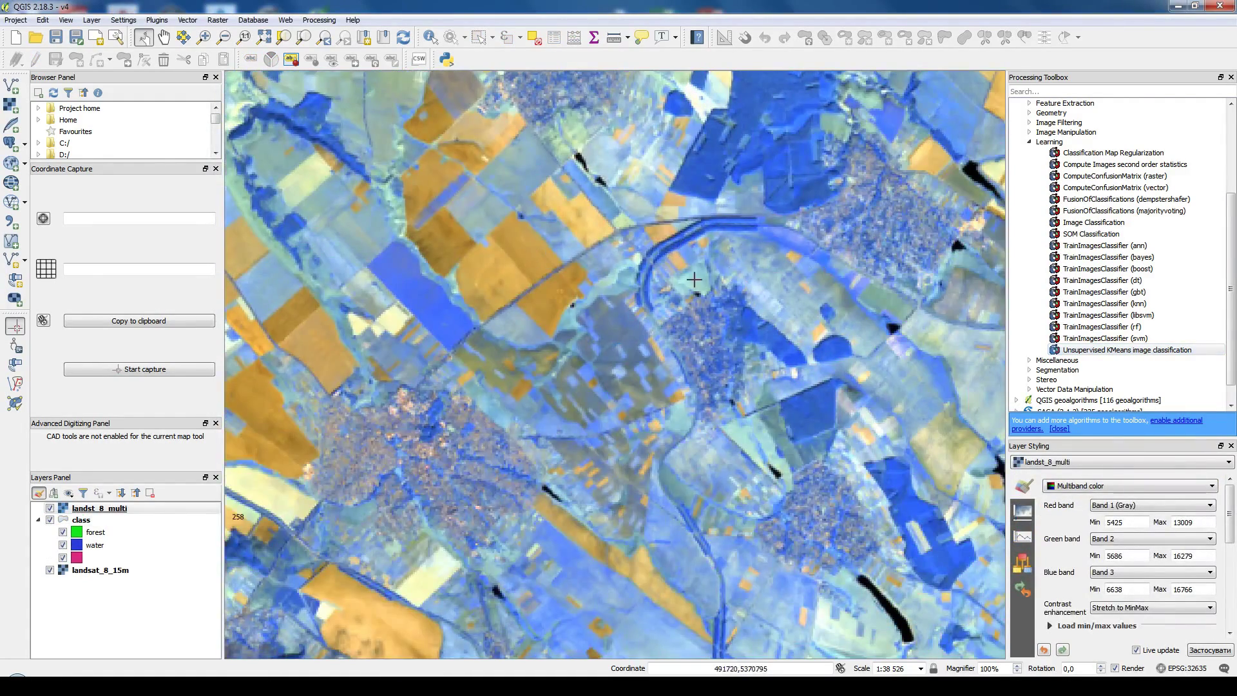
drag(753, 151, 772, 311)
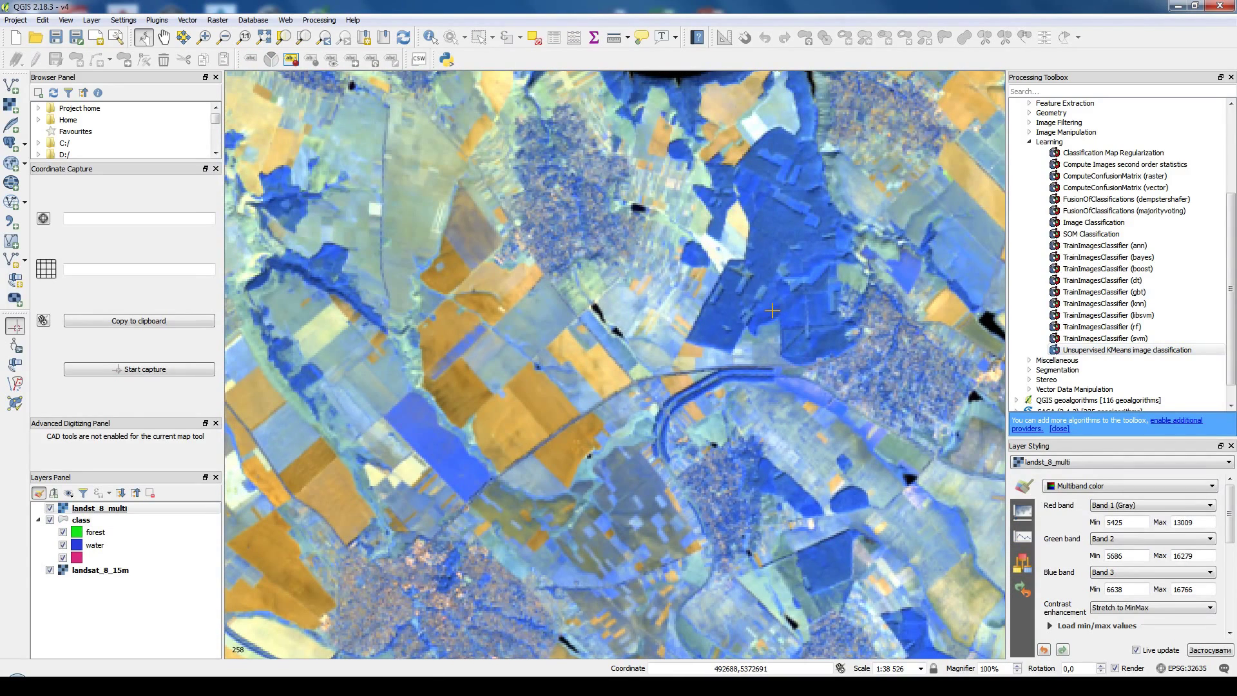
click(1105, 354)
drag(712, 268, 609, 365)
drag(615, 438, 651, 286)
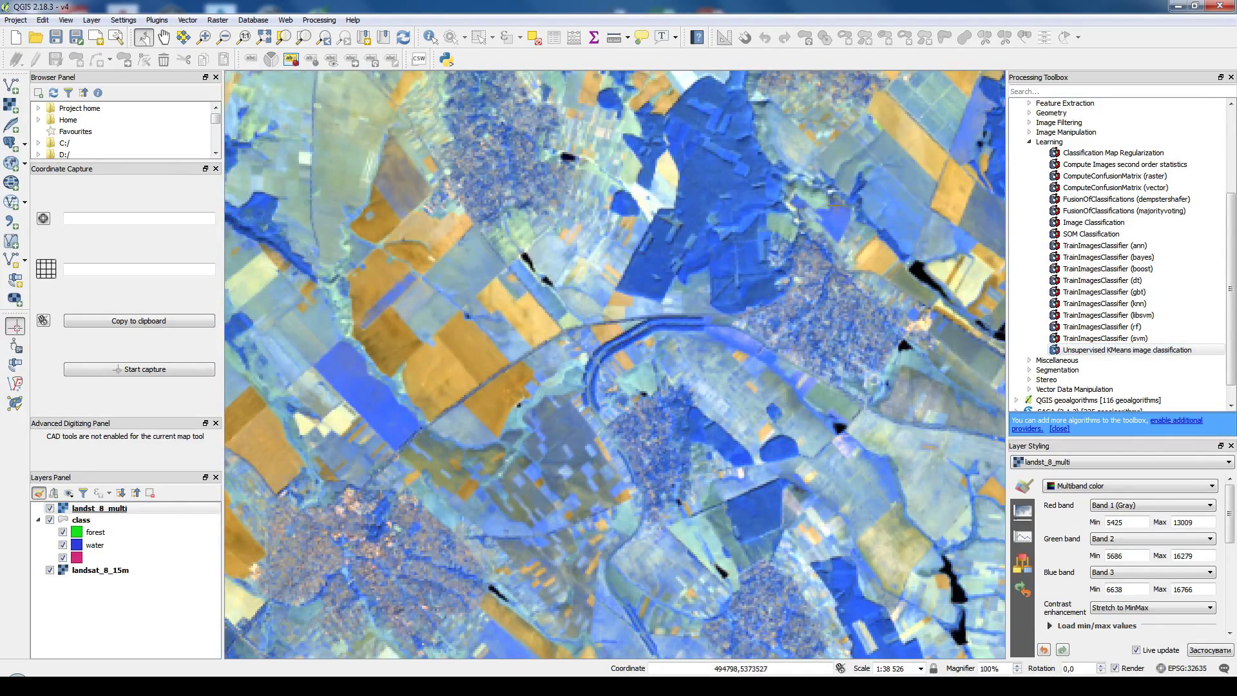
Step: Start an Unsupervised KMeans image classification with landst_8_multi as the input image and 10 classes
click(1085, 351)
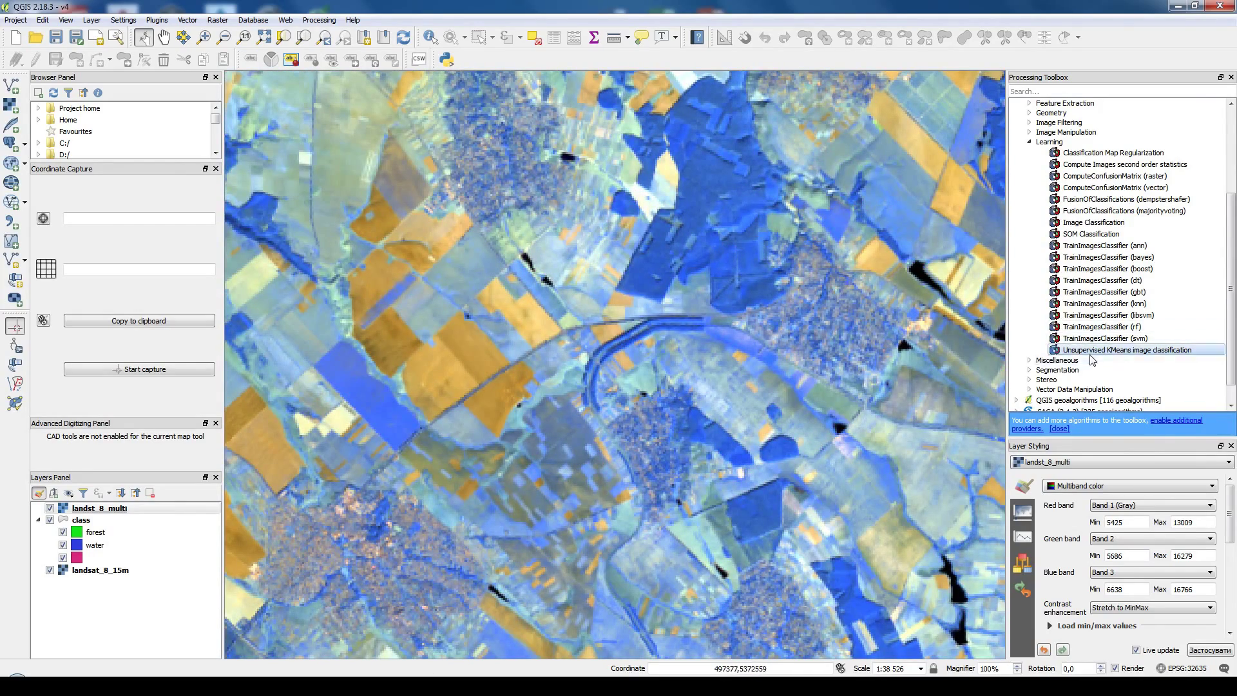
double_click(1085, 351)
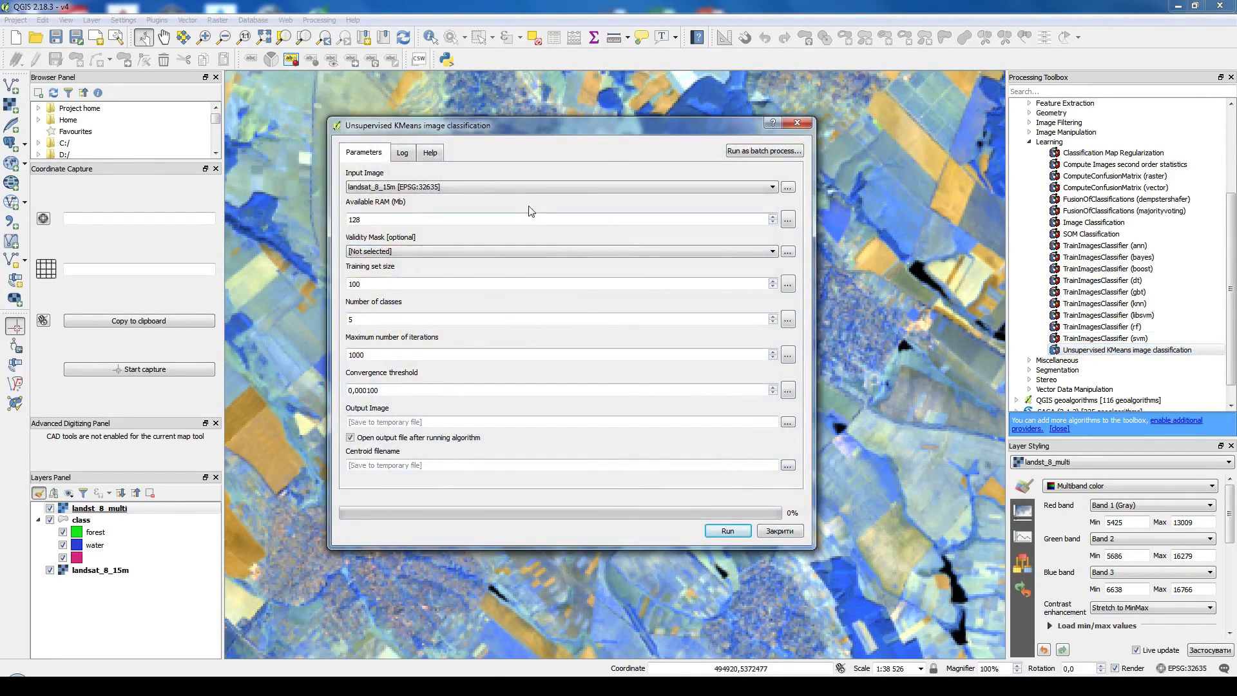
click(463, 187)
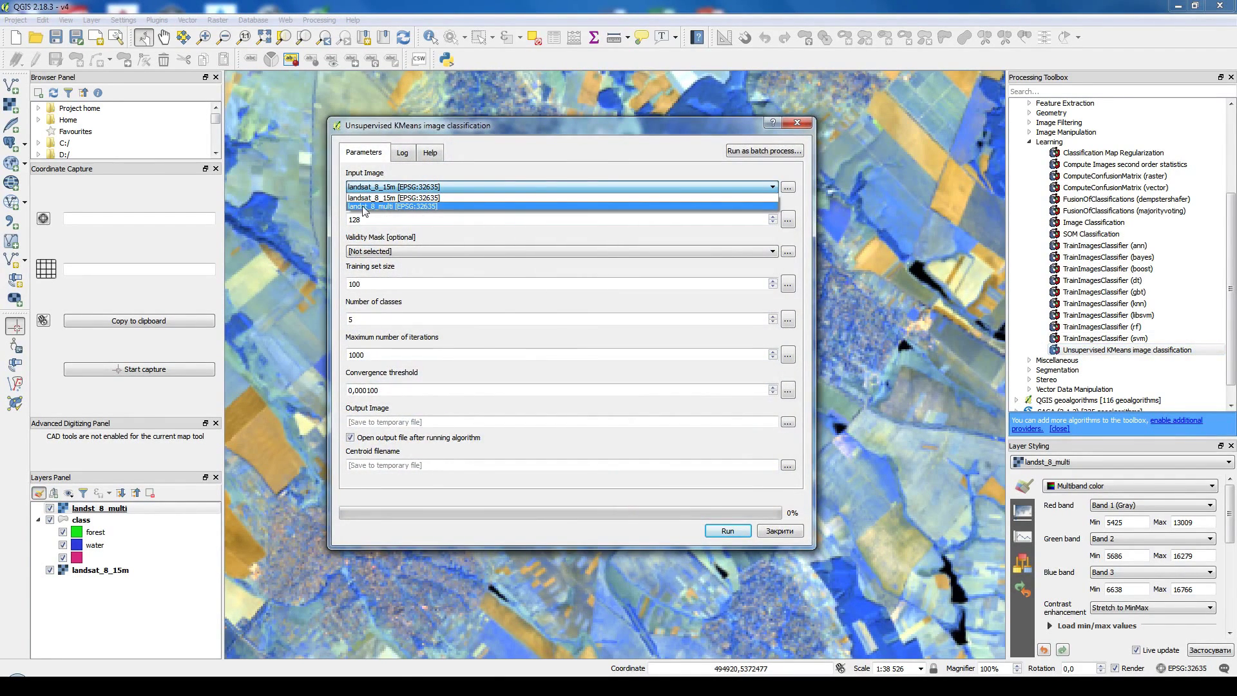
click(383, 207)
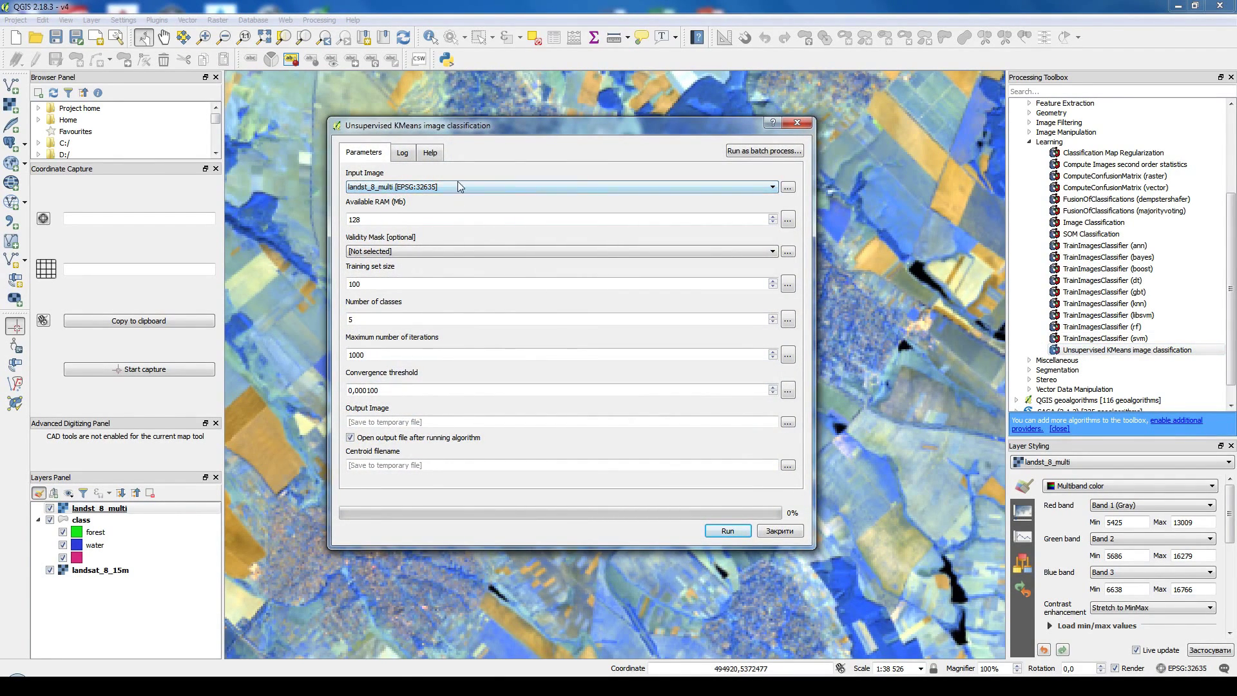
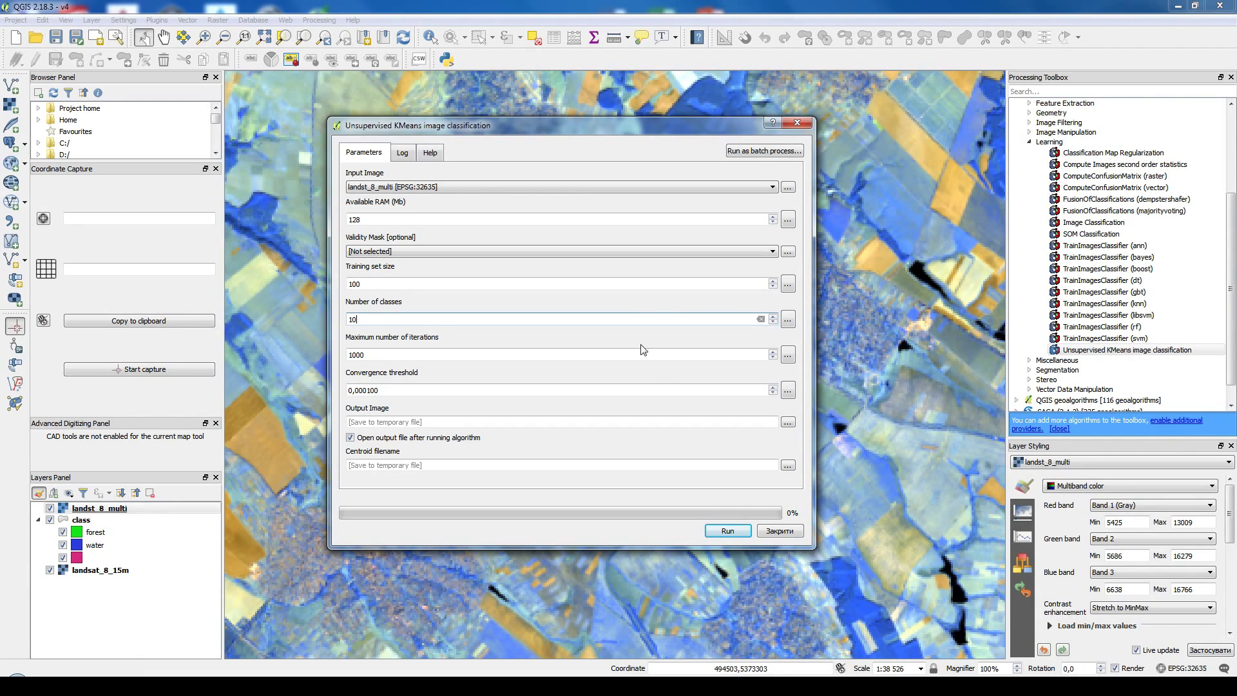
Step: Set the classification's output image to a TIF file named unsupervised in the pan folder and run the algorithm
click(788, 423)
click(787, 422)
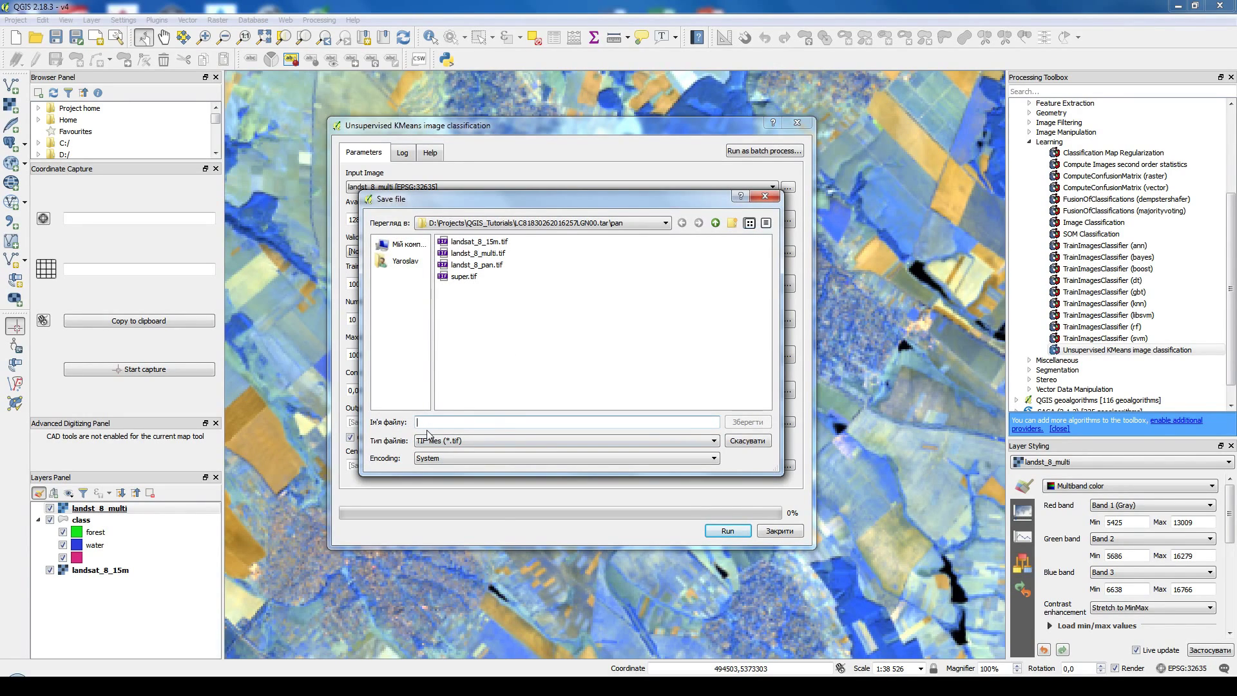
text(unsupervised)
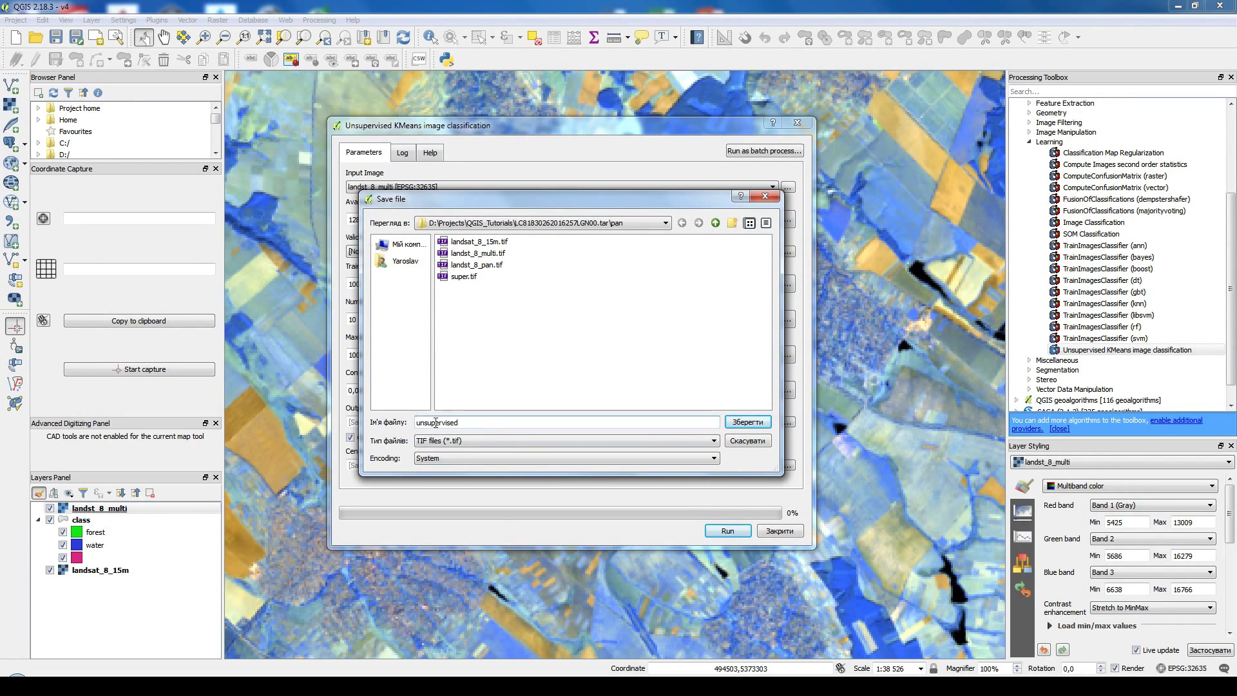
click(747, 423)
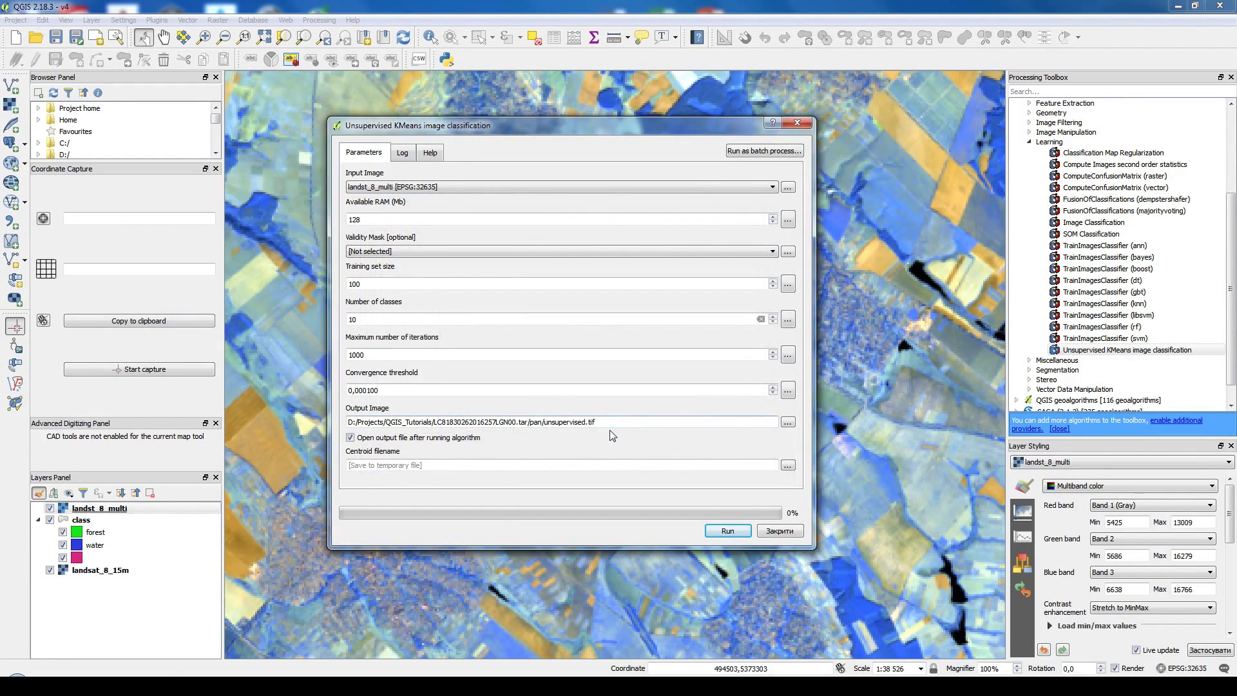
click(728, 531)
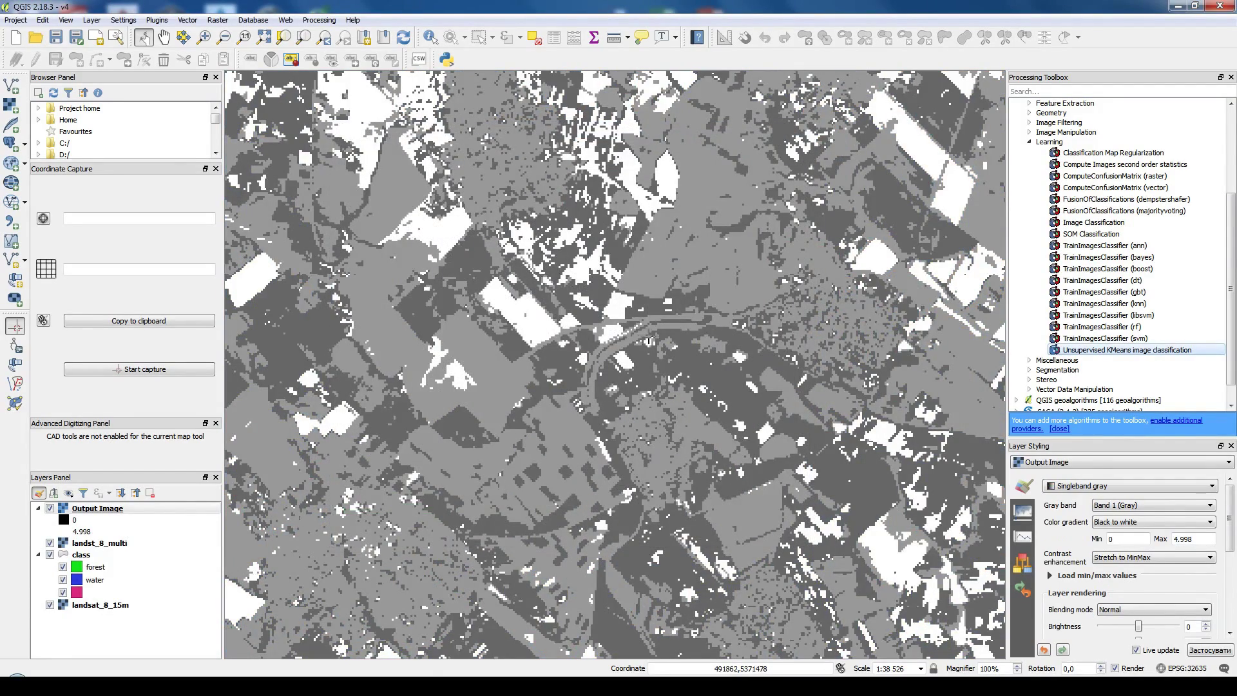
Step: Hide the landst_8_multi and class layers and look over the grayscale classification result across the study area
scroll(649, 335, down, 1)
drag(432, 360, 747, 239)
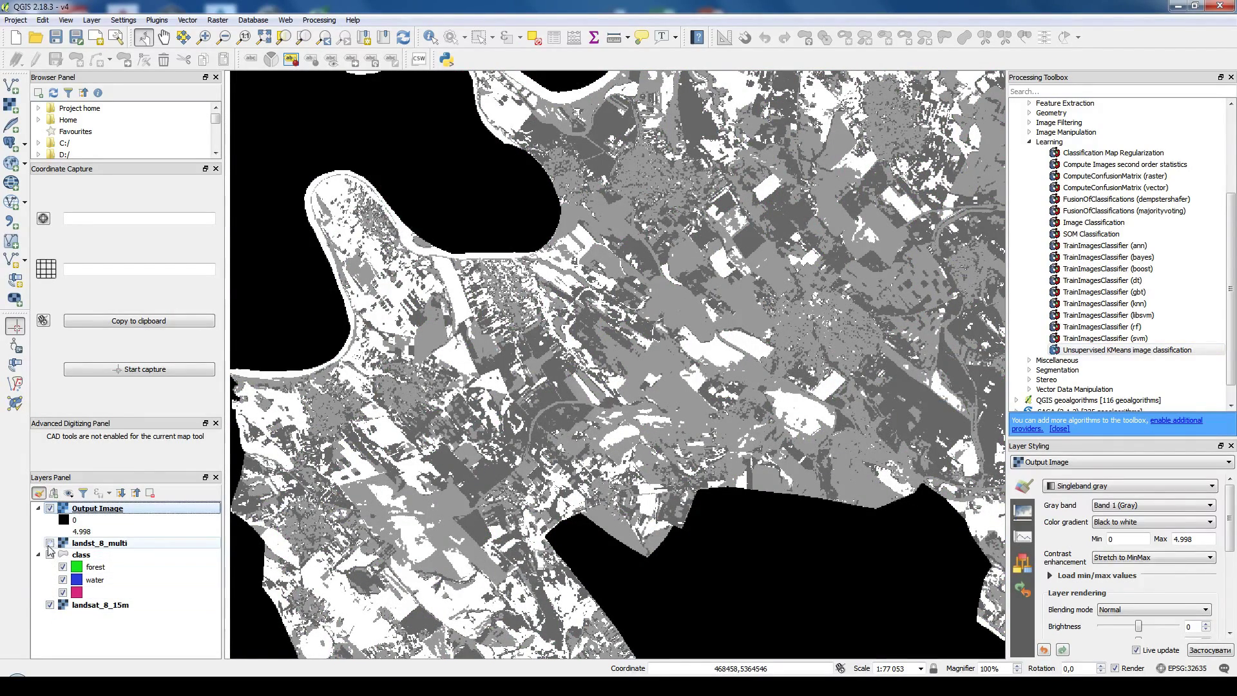
drag(361, 492, 335, 396)
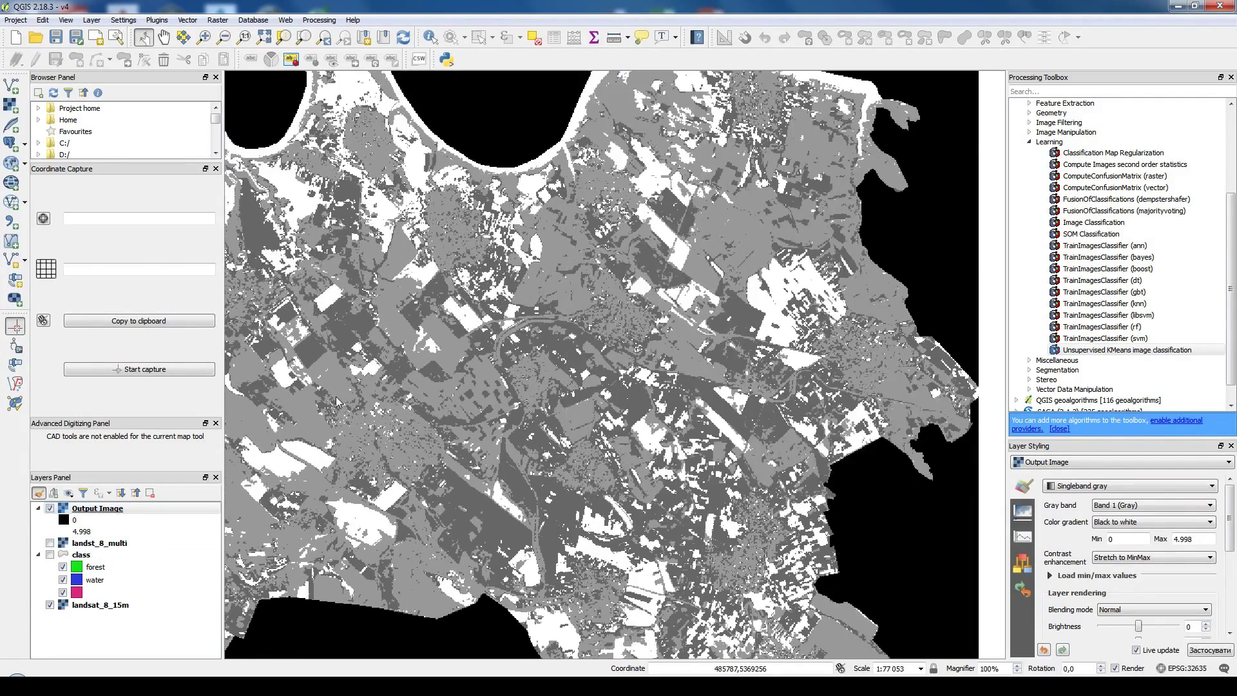
drag(630, 384, 687, 455)
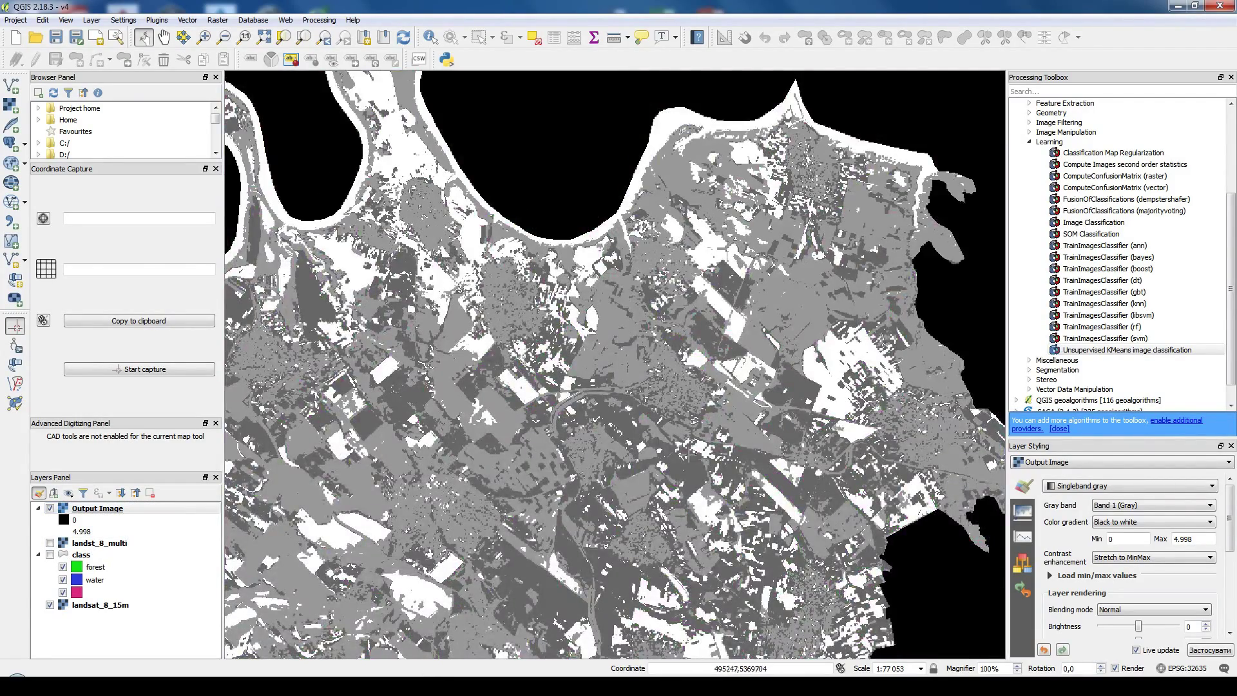
Step: Set the Output Image layer's style to Singleband pseudocolor with Discrete interpolation
click(127, 509)
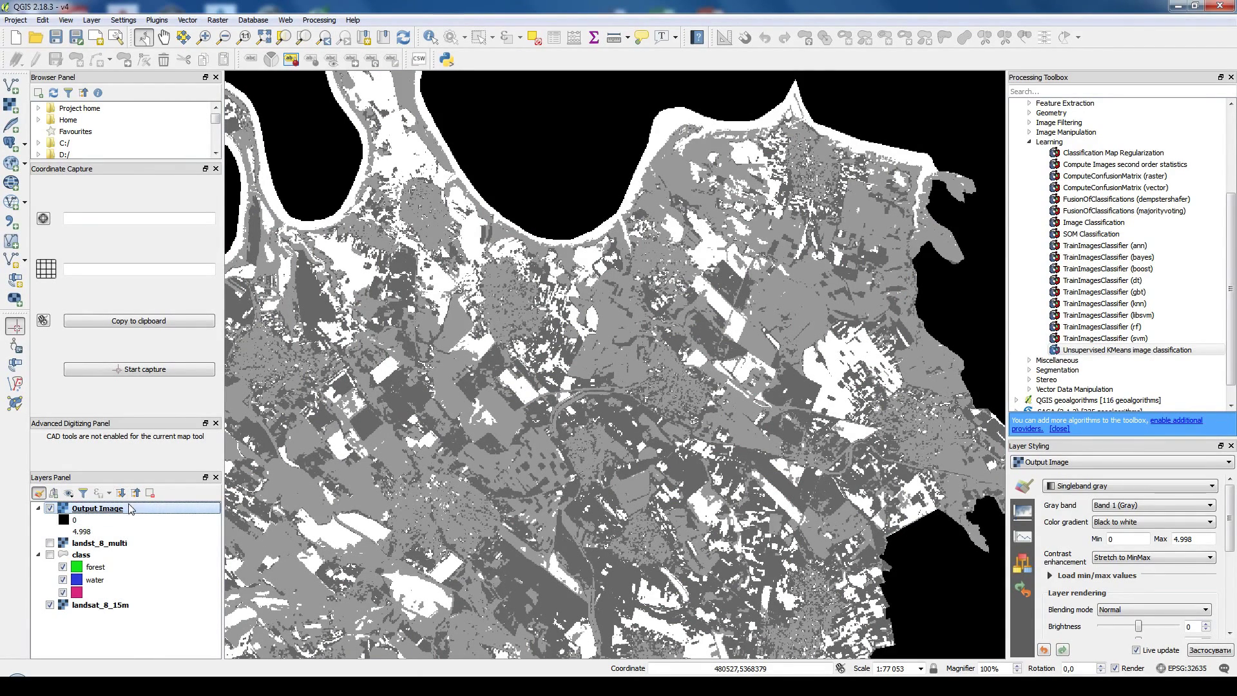
right_click(106, 510)
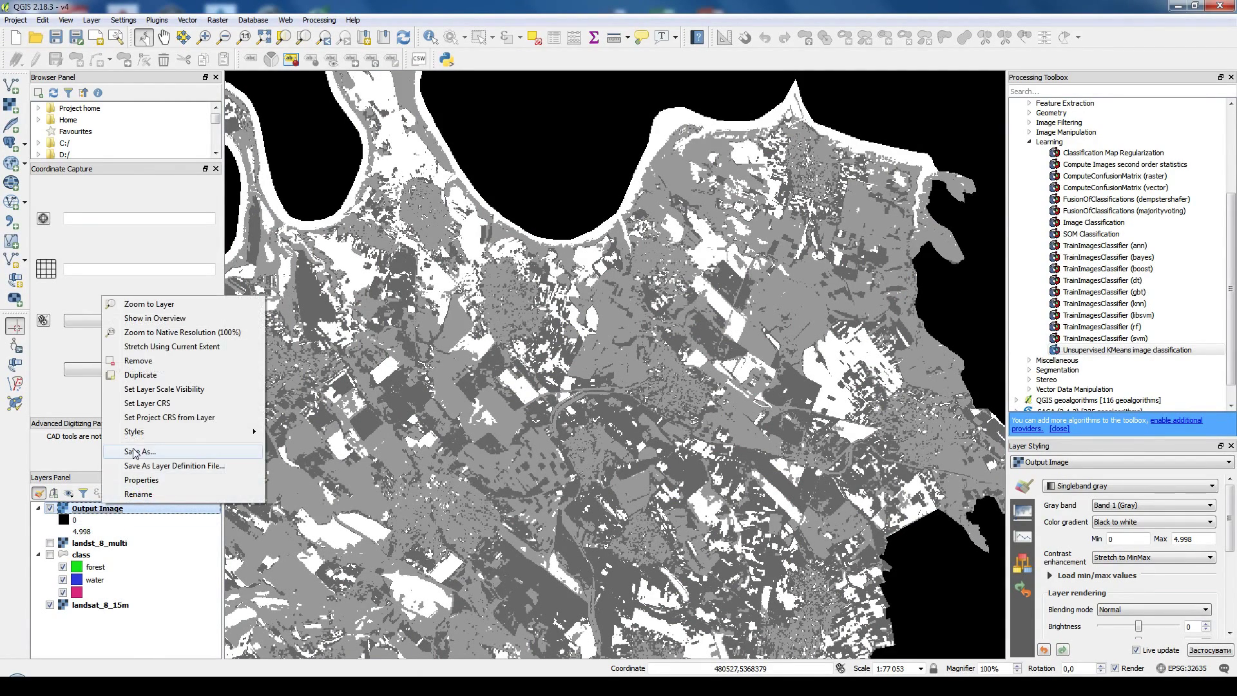
click(143, 480)
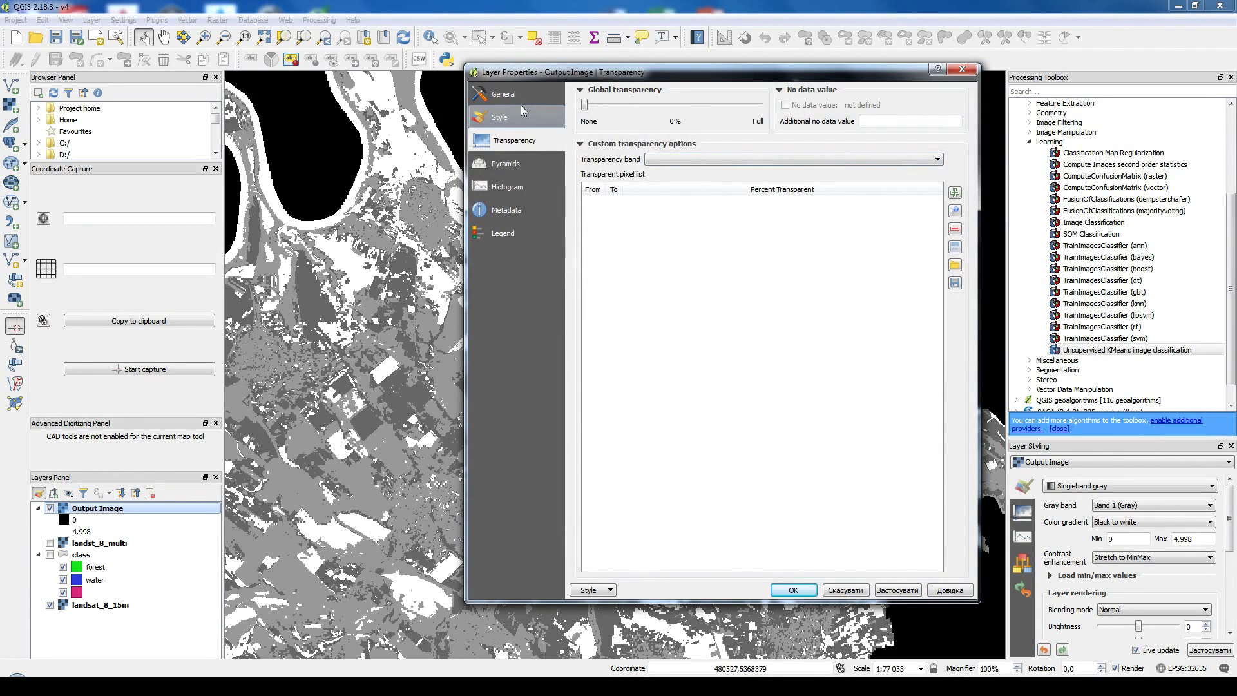
click(518, 123)
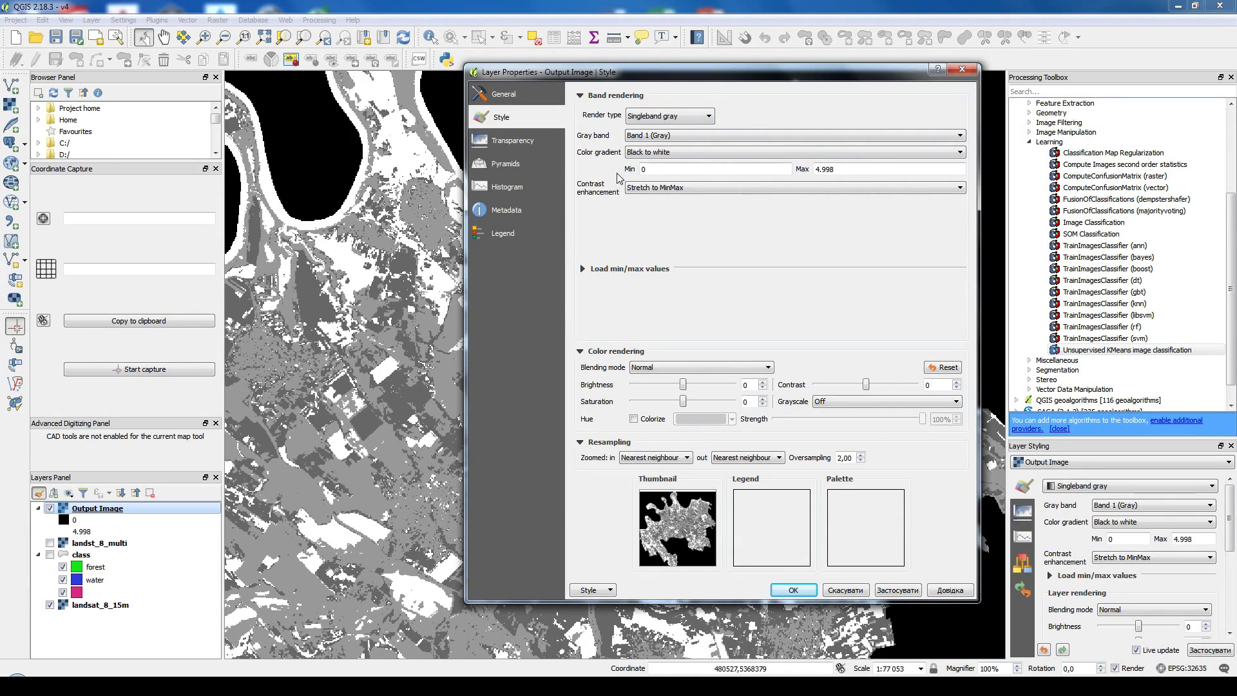
click(651, 121)
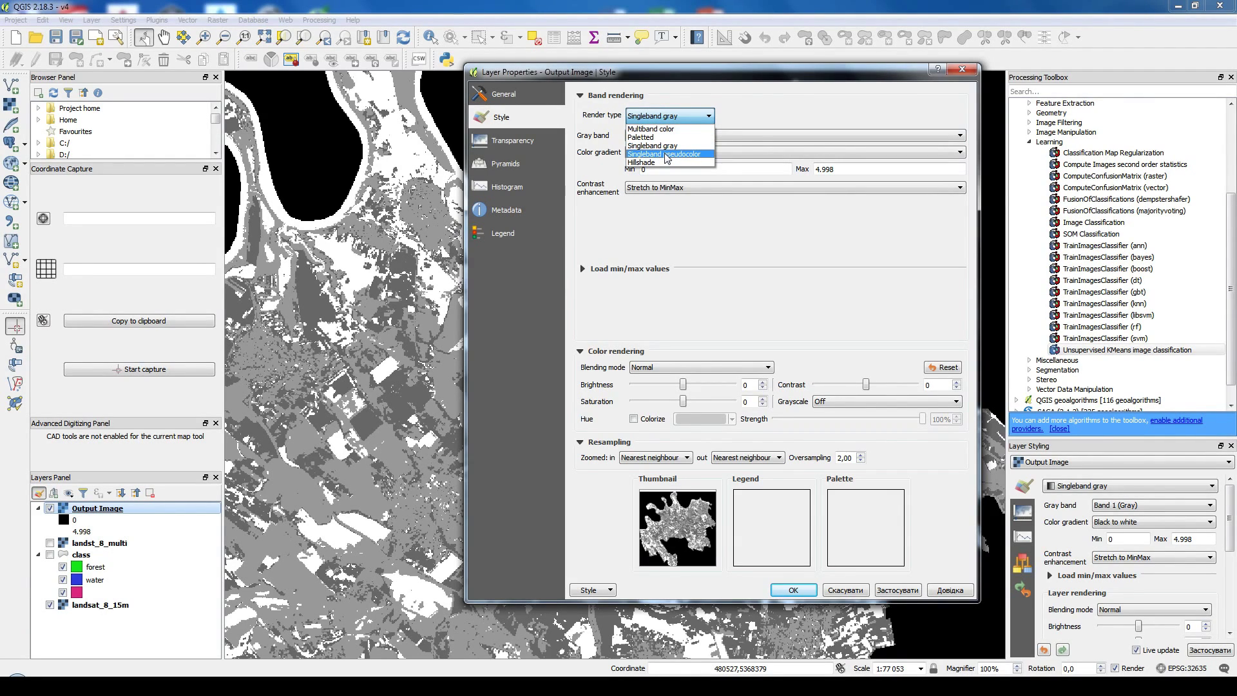
click(644, 155)
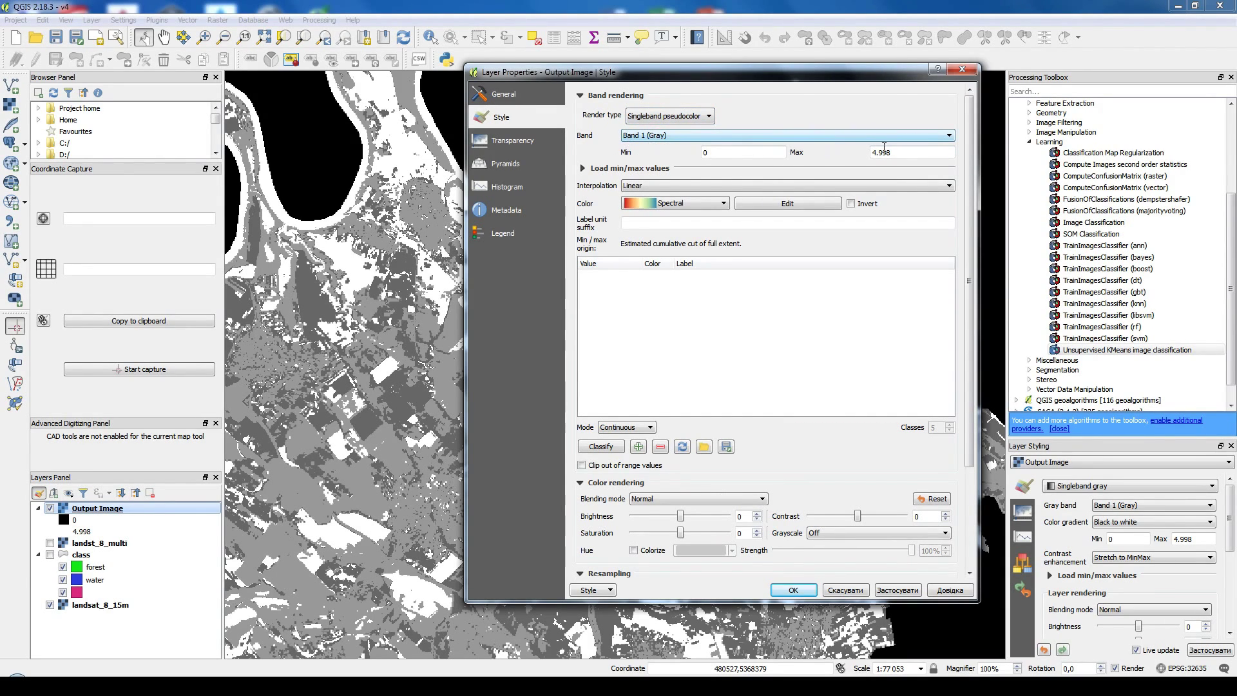
click(689, 185)
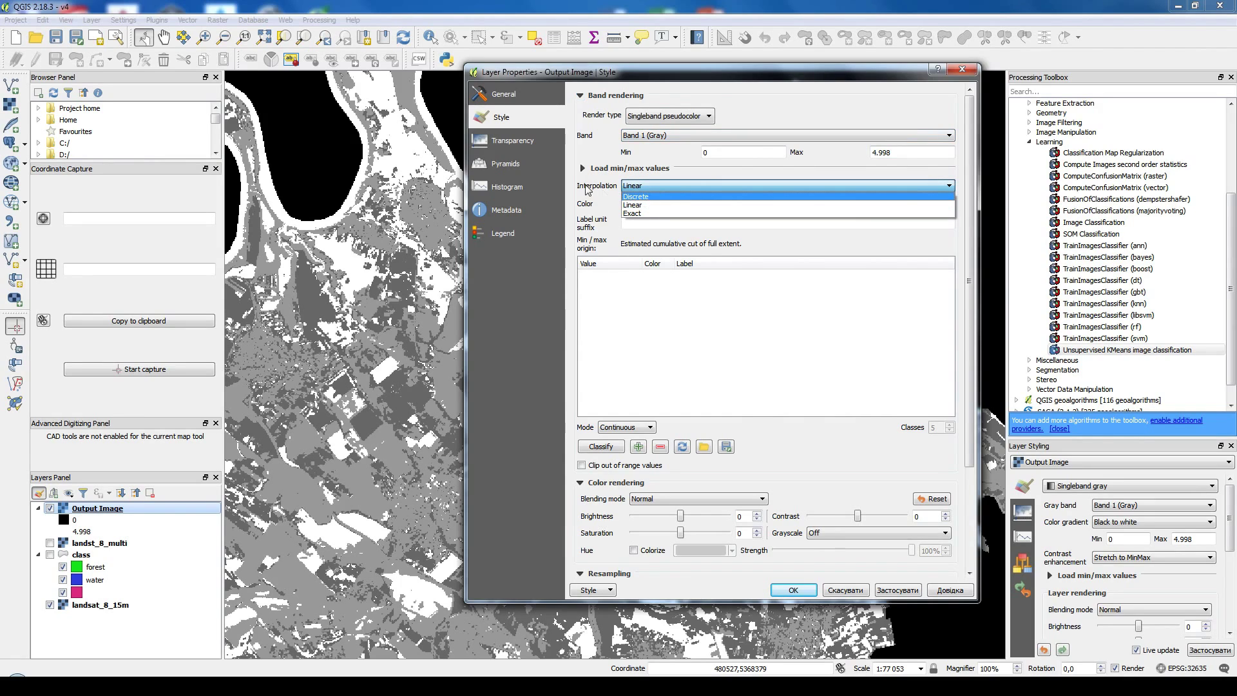
click(637, 197)
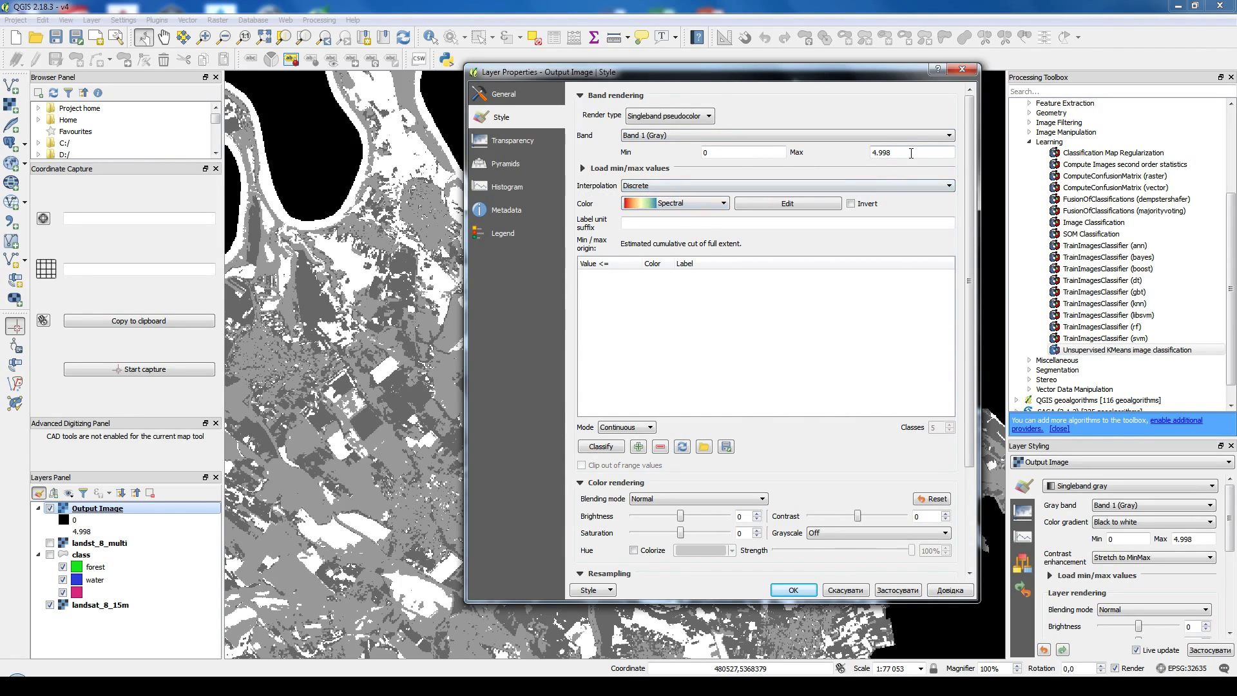
Step: Set the maximum value to 10, classify in Equal interval mode with 10 classes and apply the style
text(10)
key(Tab)
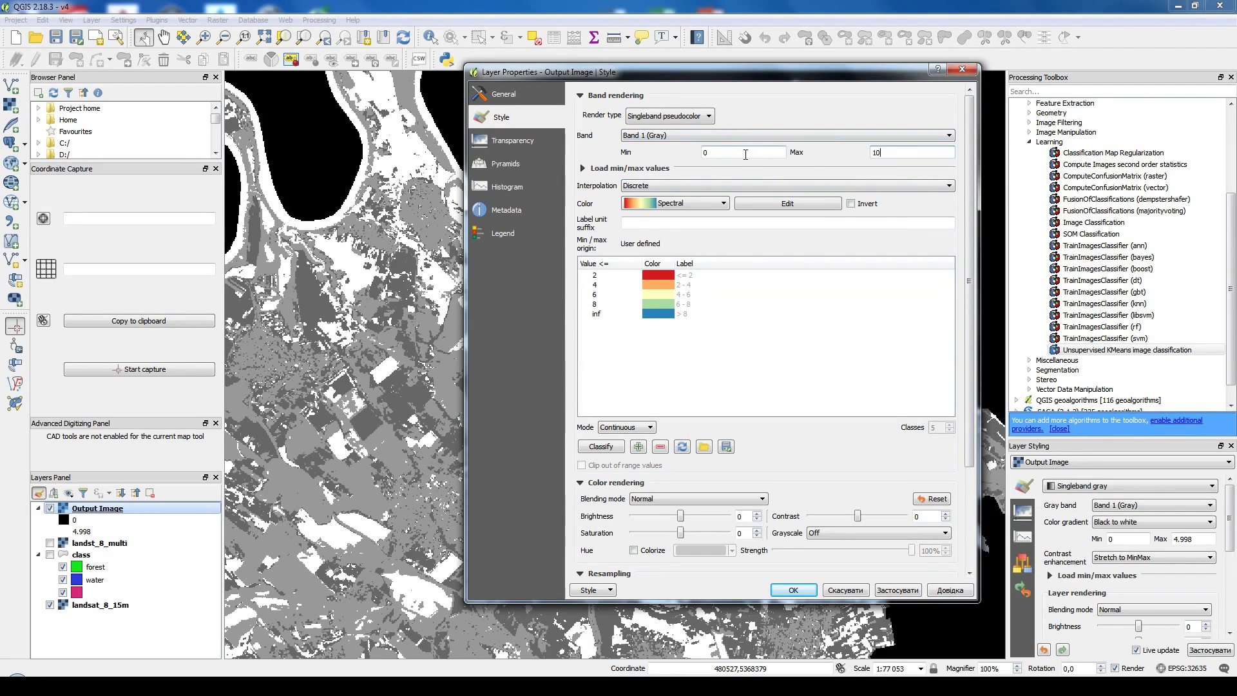
click(635, 427)
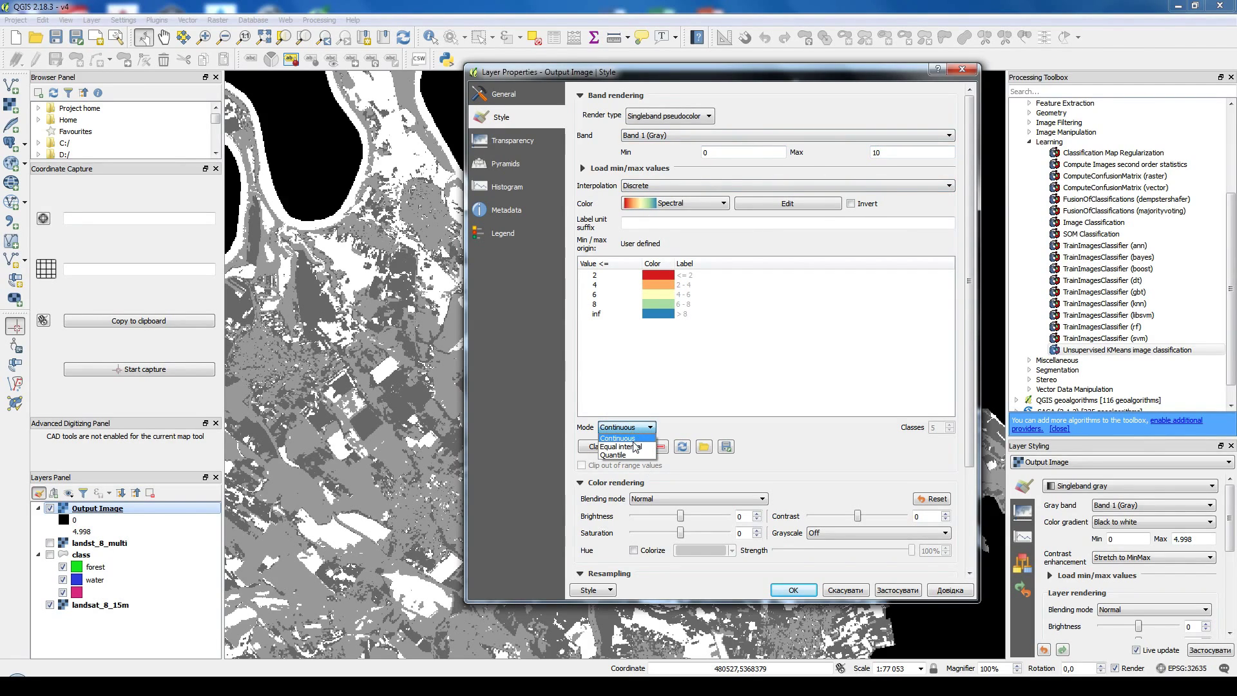
click(635, 446)
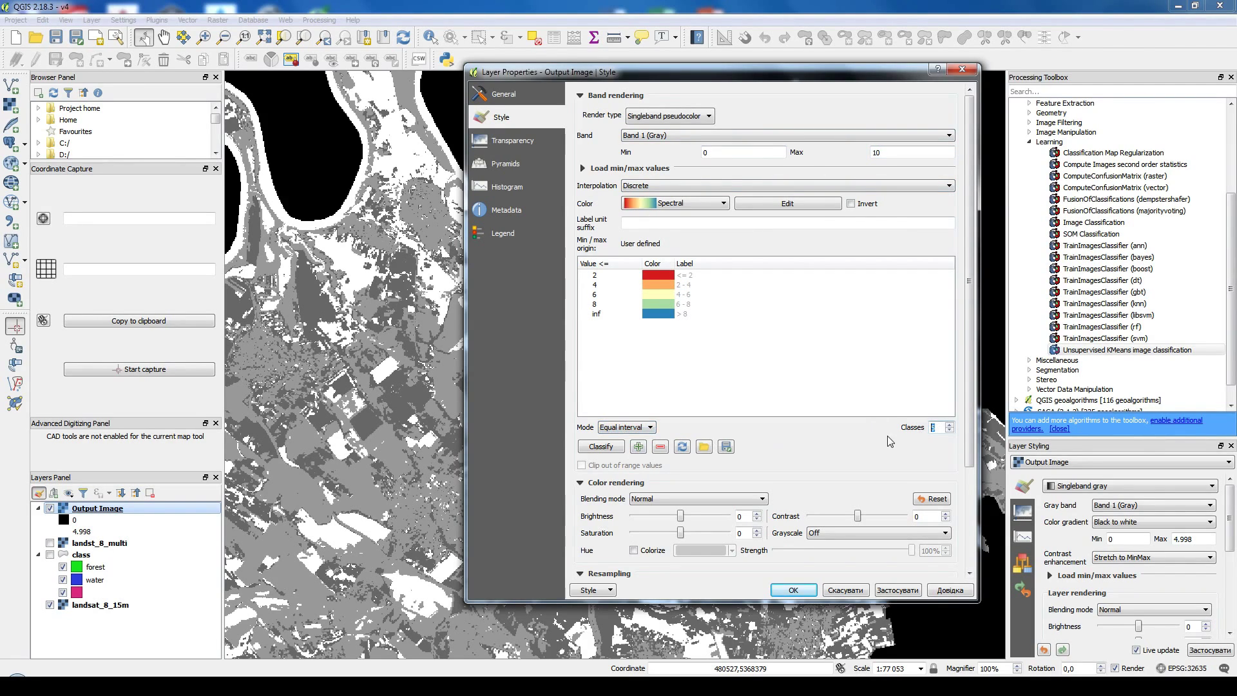
text(10)
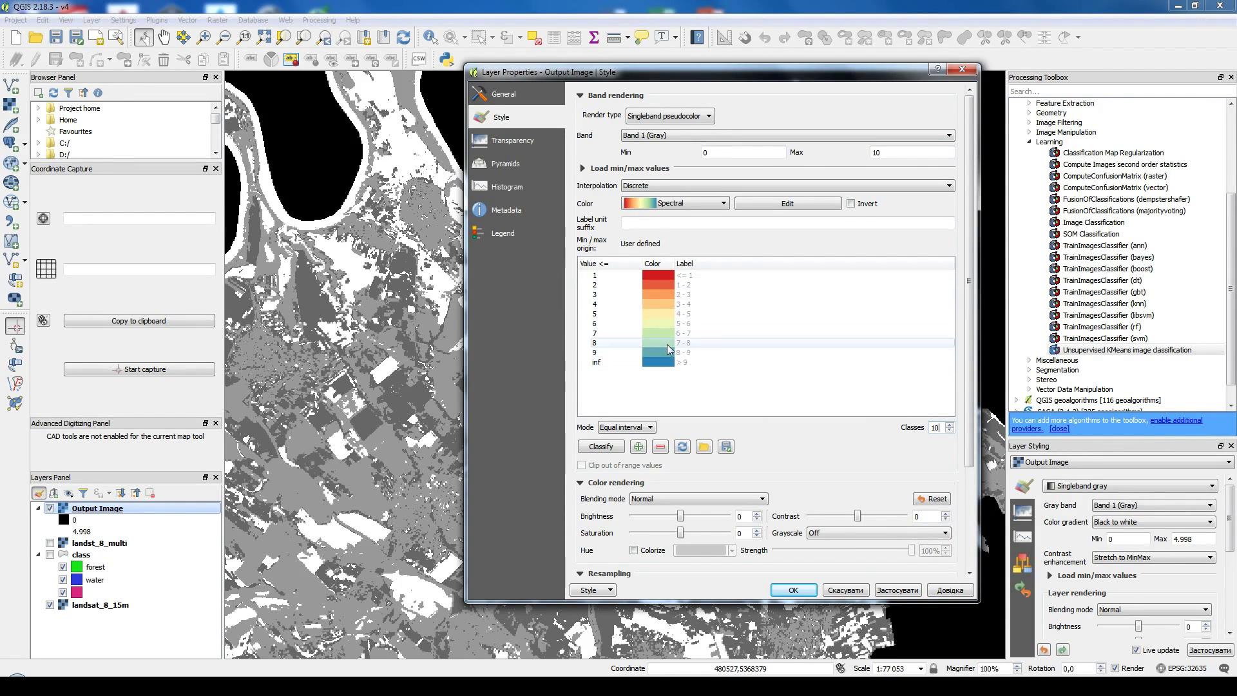
click(793, 590)
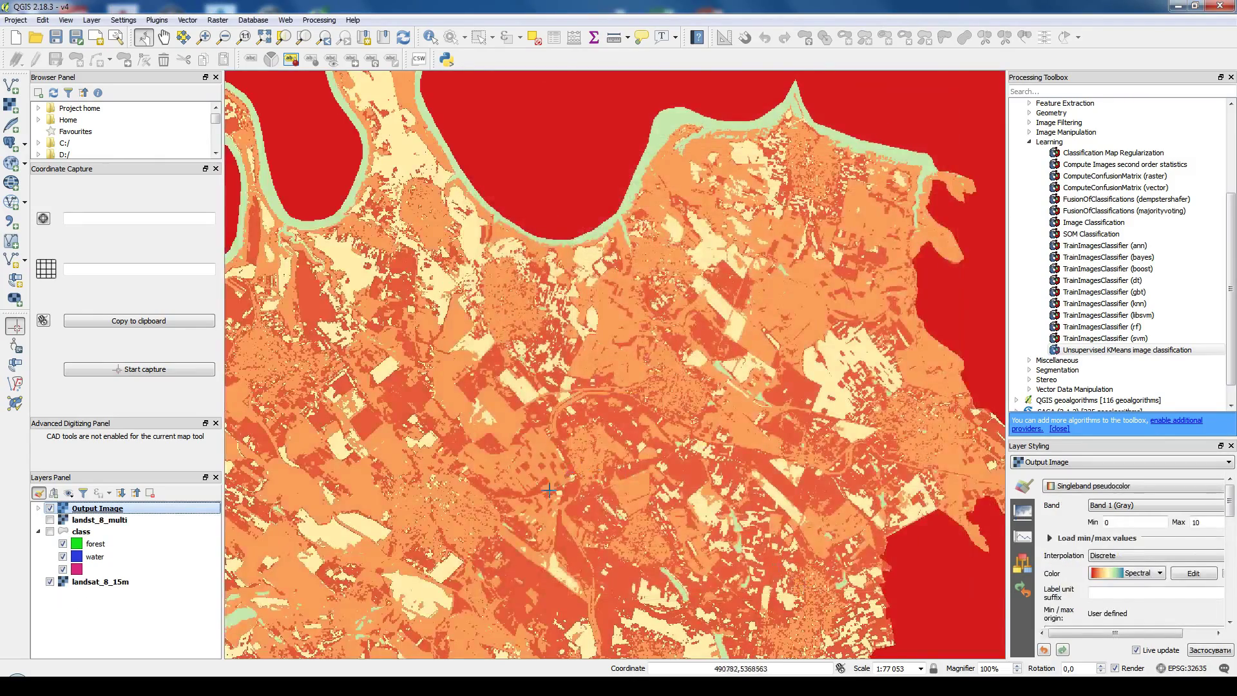
Step: Reclassify the Output Image layer's pseudocolor style, setting Equal interval mode and 10 classes again, and apply it
drag(548, 491, 799, 347)
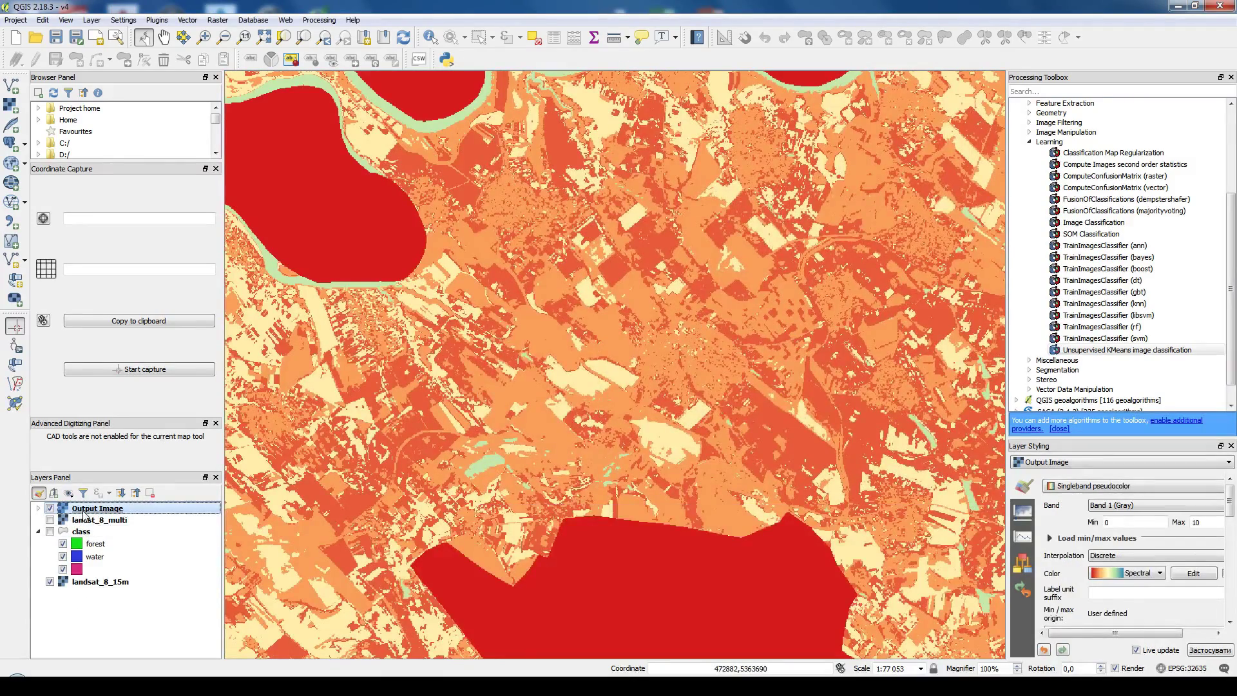
double_click(83, 512)
click(603, 447)
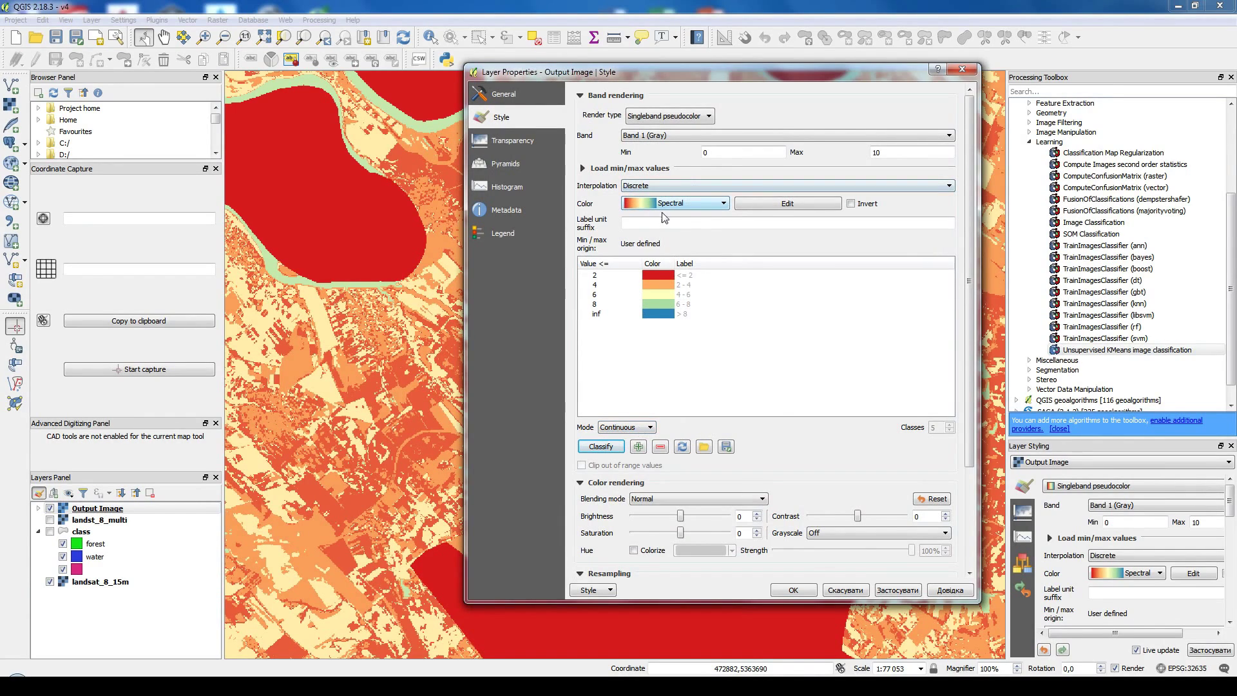
click(649, 427)
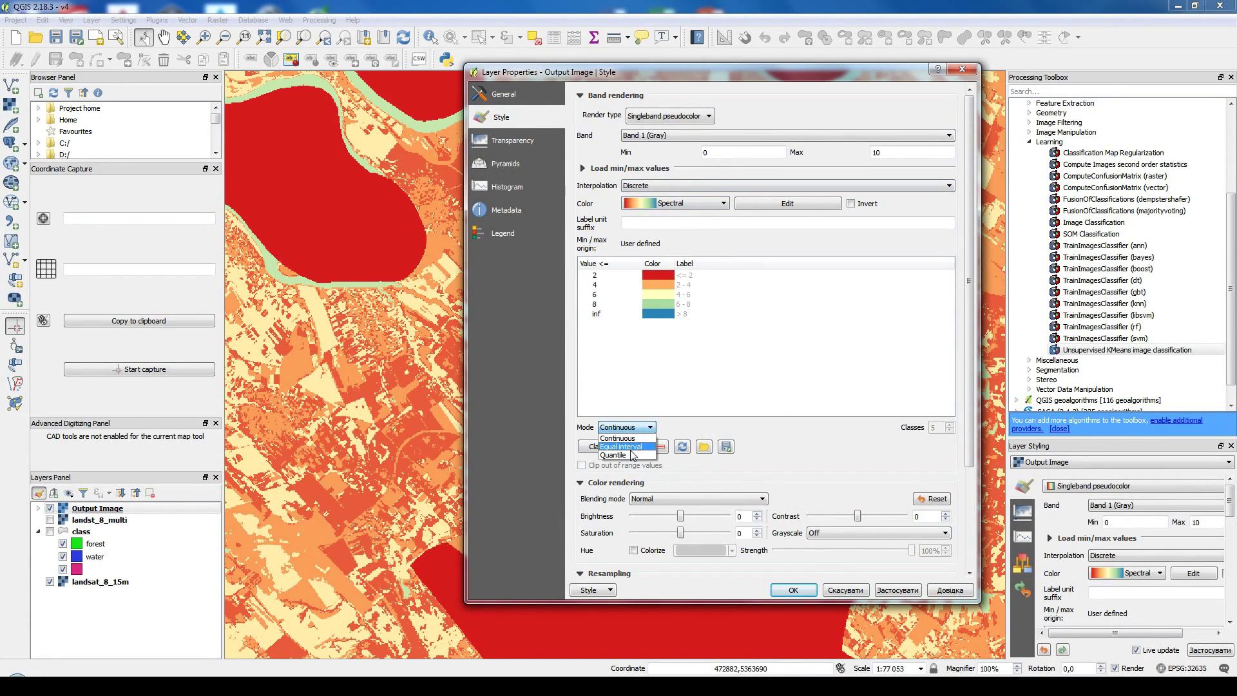
click(630, 440)
drag(939, 428, 897, 428)
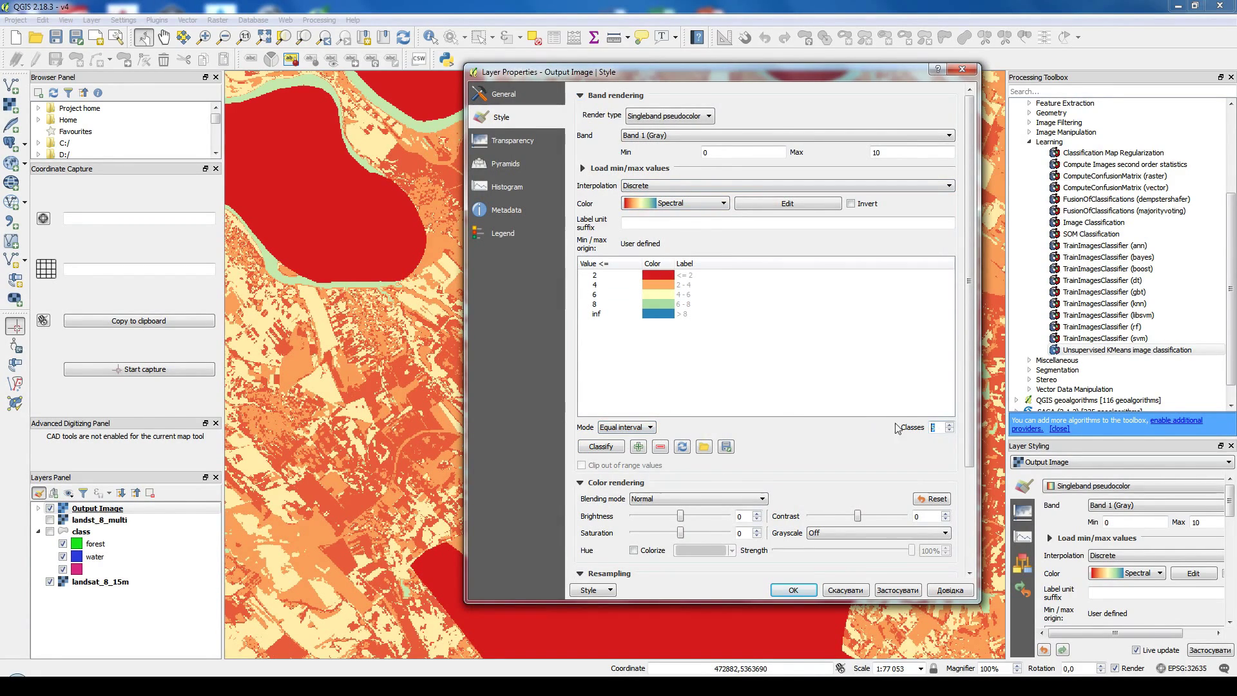
text(10)
click(910, 589)
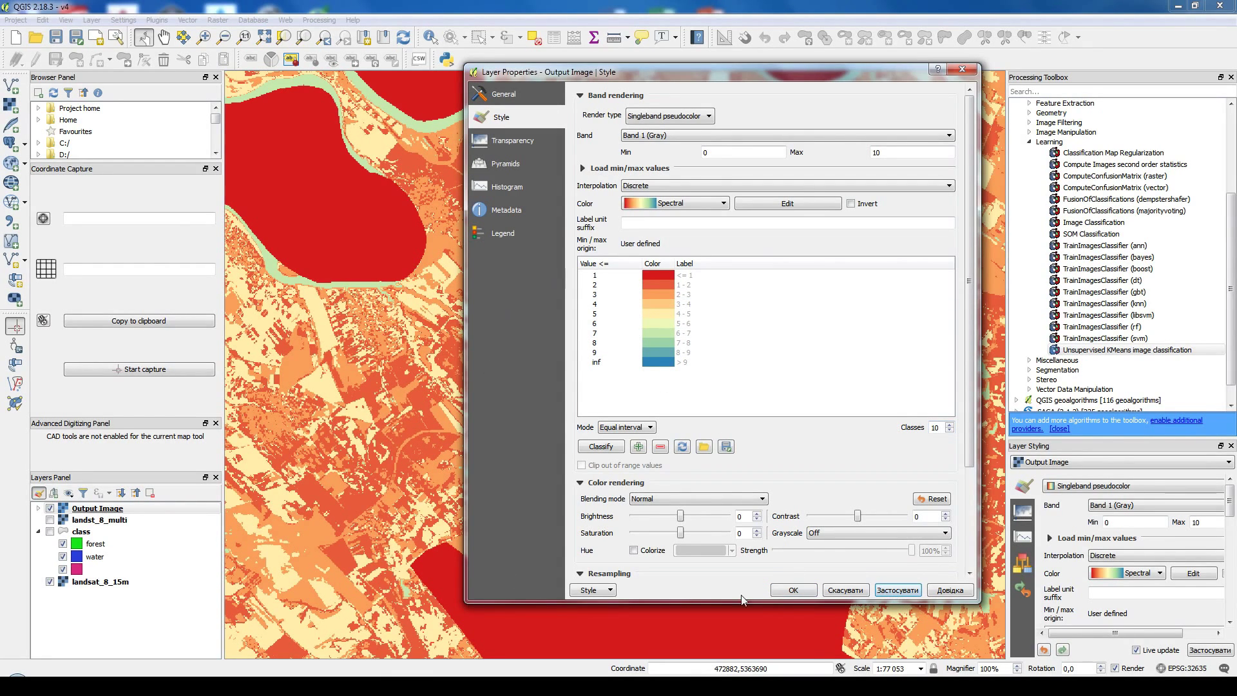
click(793, 591)
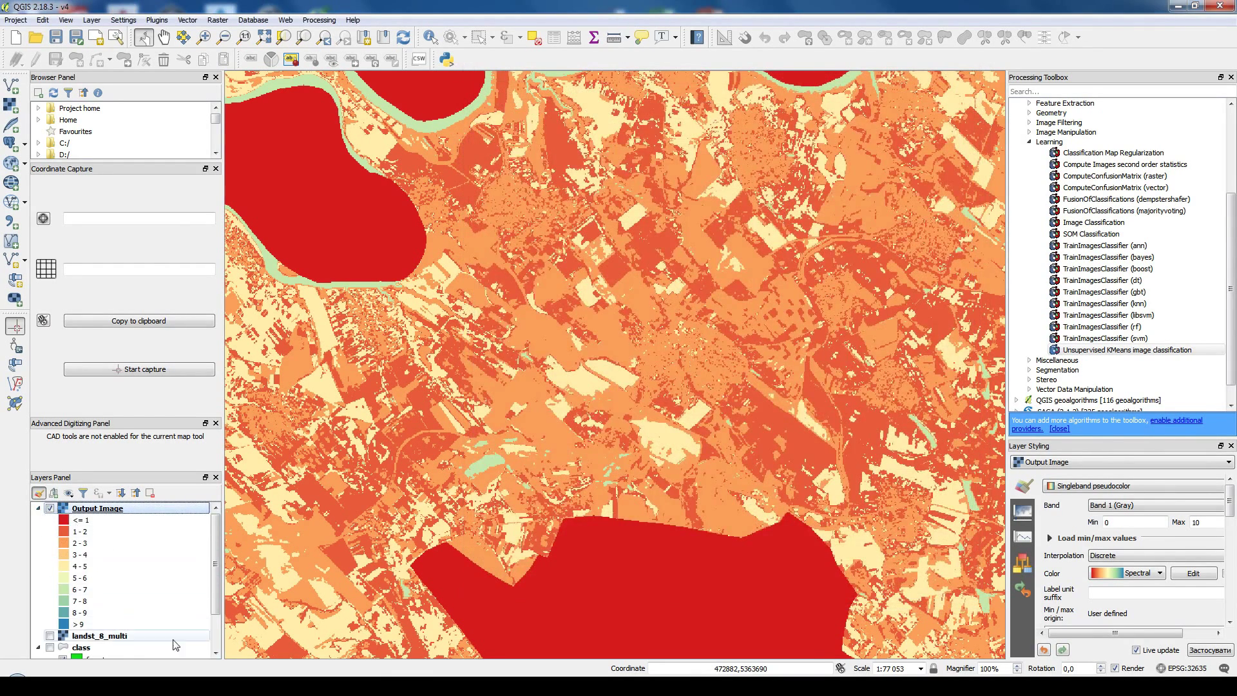
Step: Examine the colored classification up close and compare it with the underlying Landsat image by toggling the Output Image layer's visibility
drag(738, 356, 439, 437)
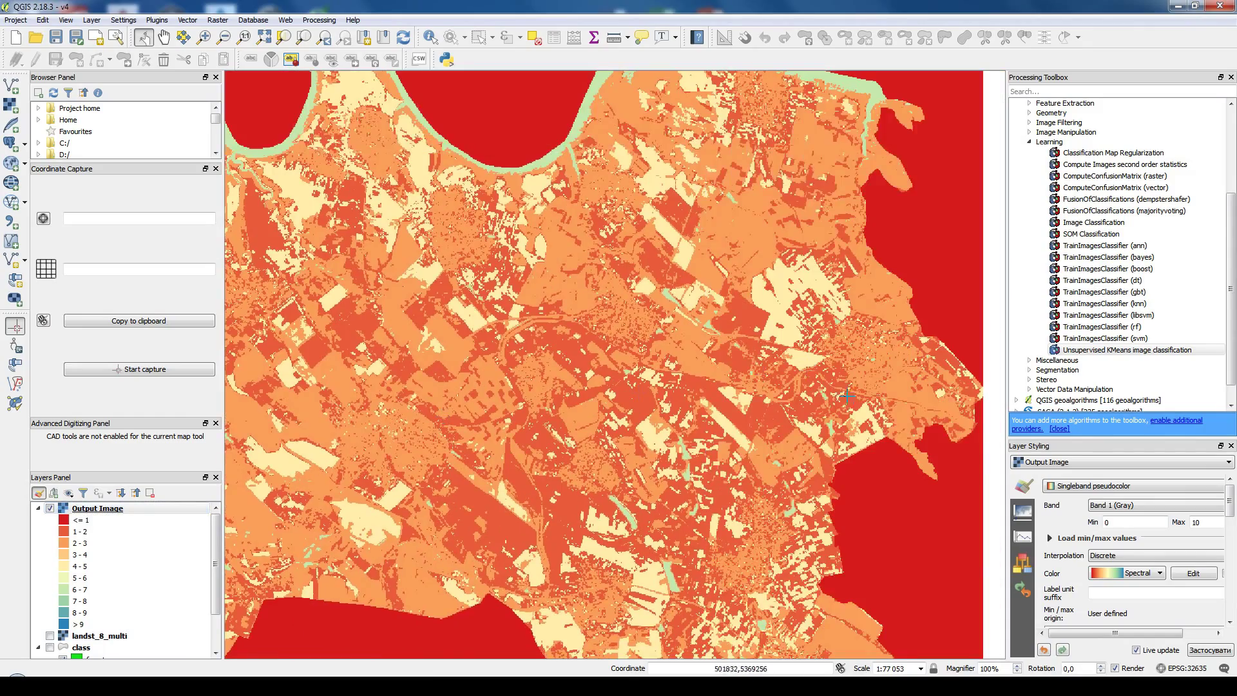
drag(614, 523, 598, 386)
scroll(672, 350, up, 1)
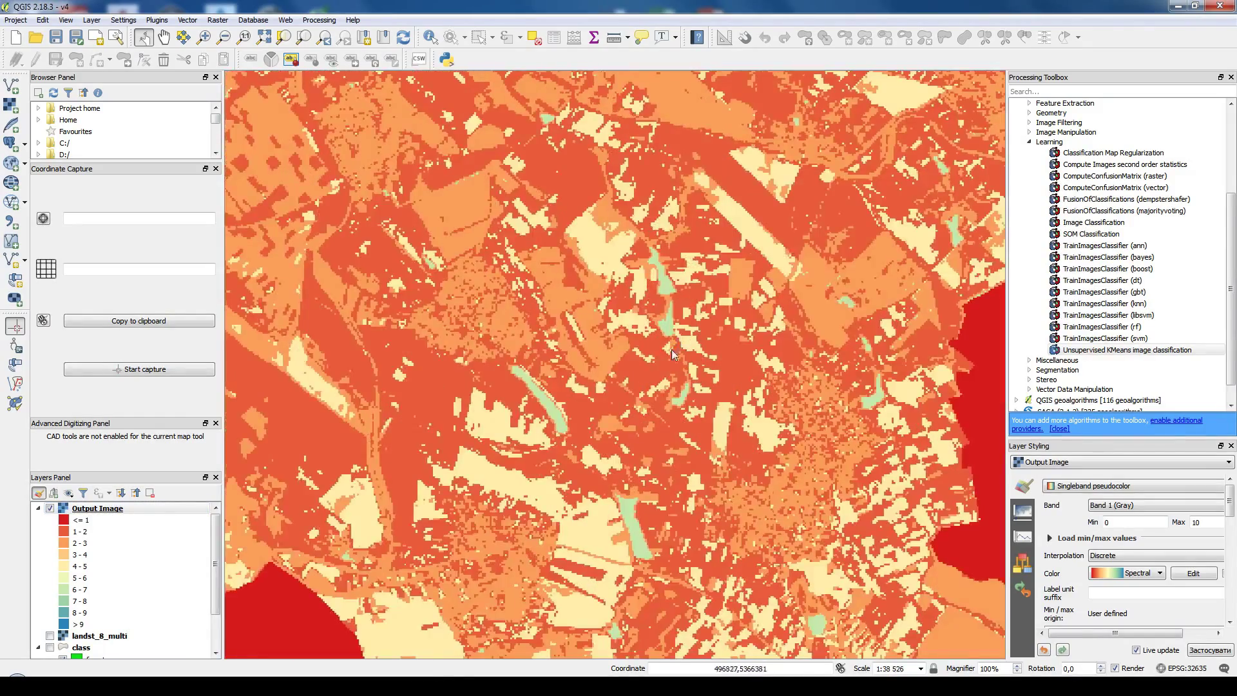
click(49, 508)
click(50, 509)
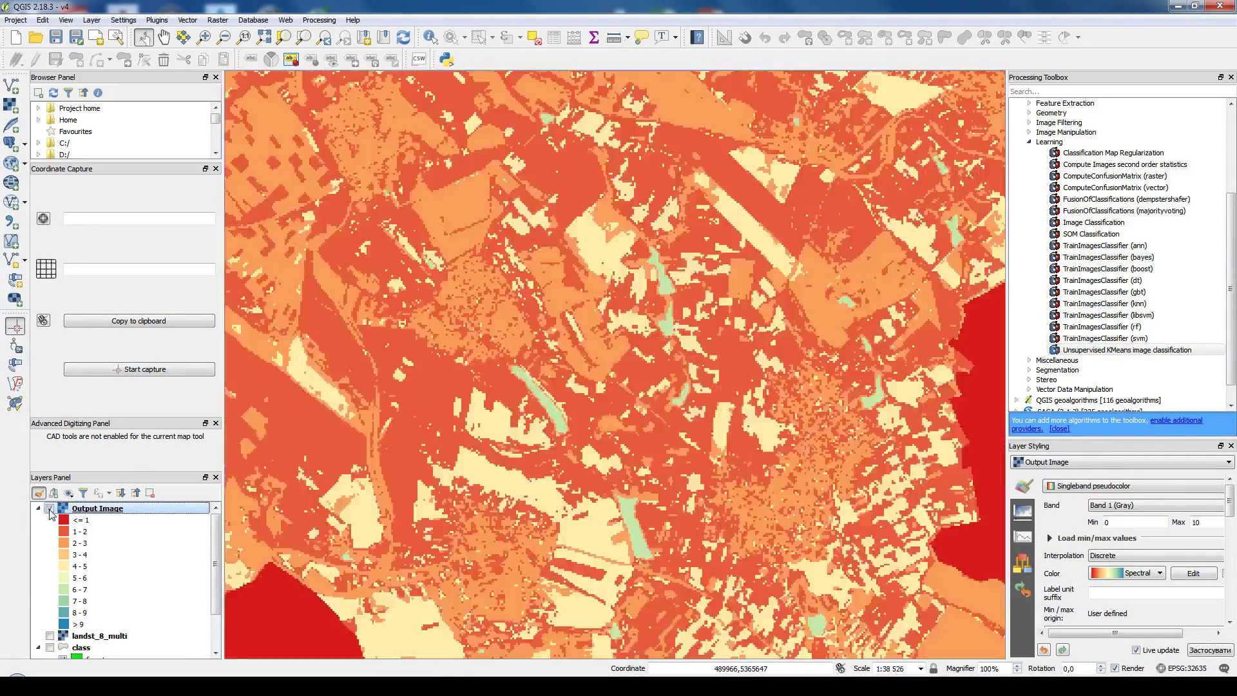
click(50, 509)
click(50, 508)
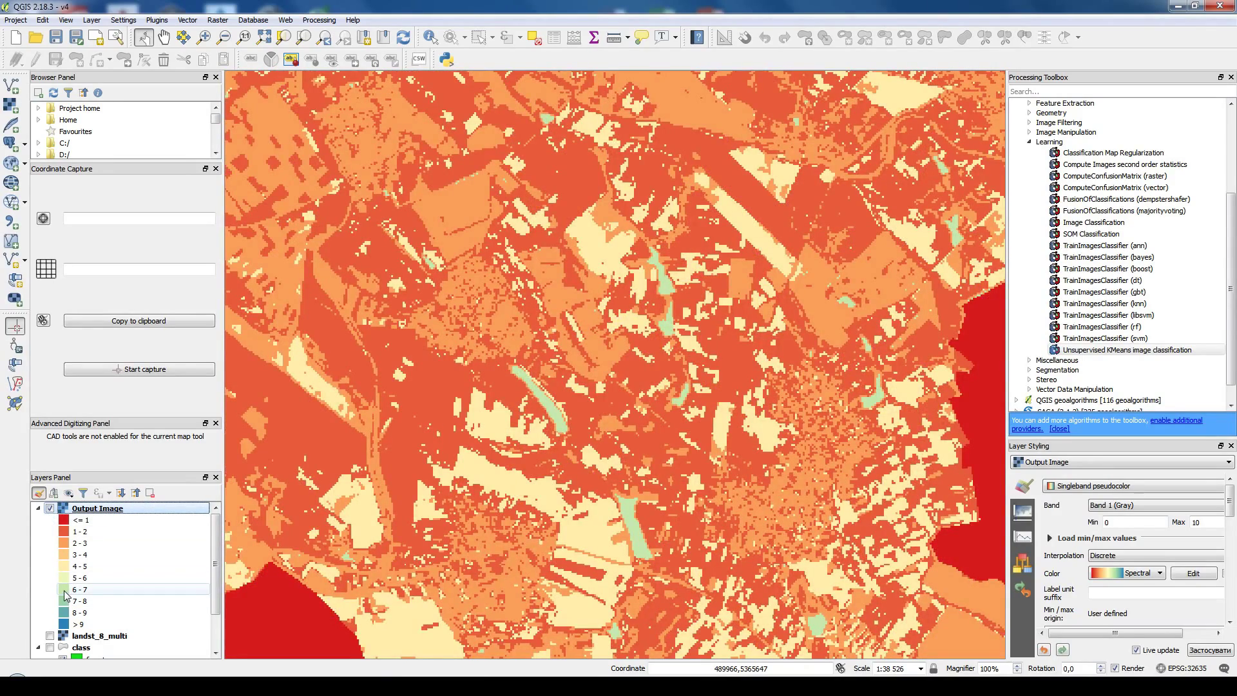
Step: Remove the color entries for values 1 to 4, 9 and inf from the Output Image style and apply the change
right_click(96, 510)
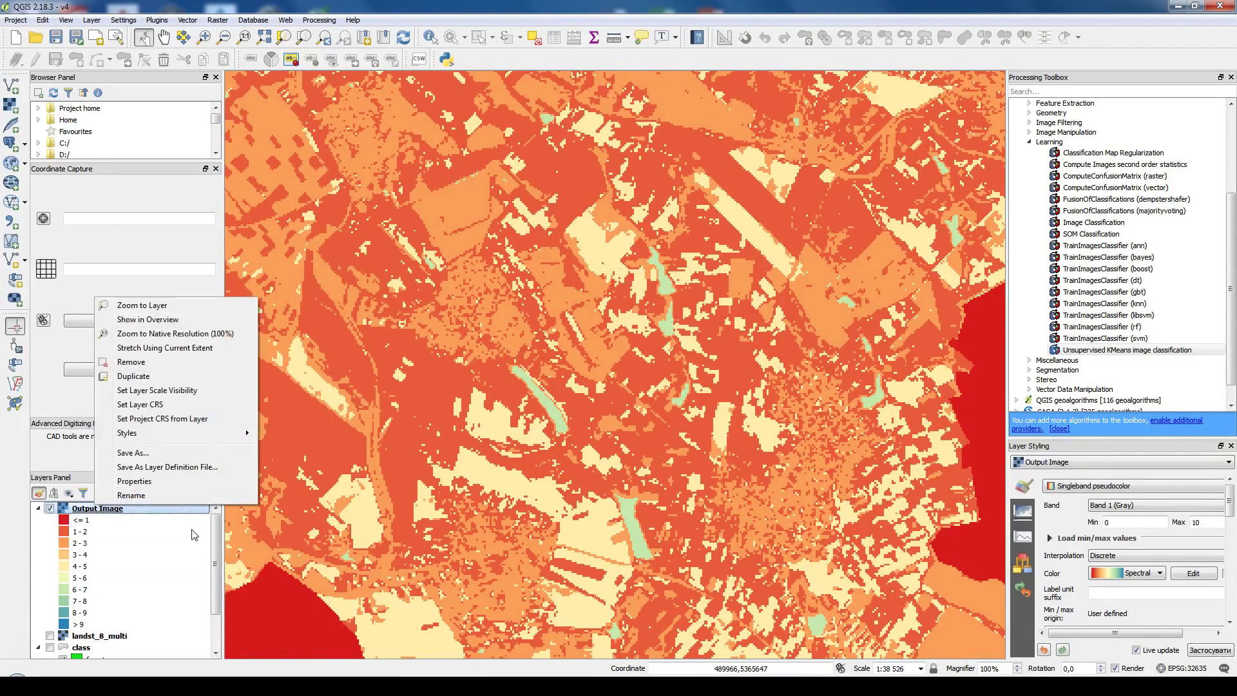
click(165, 482)
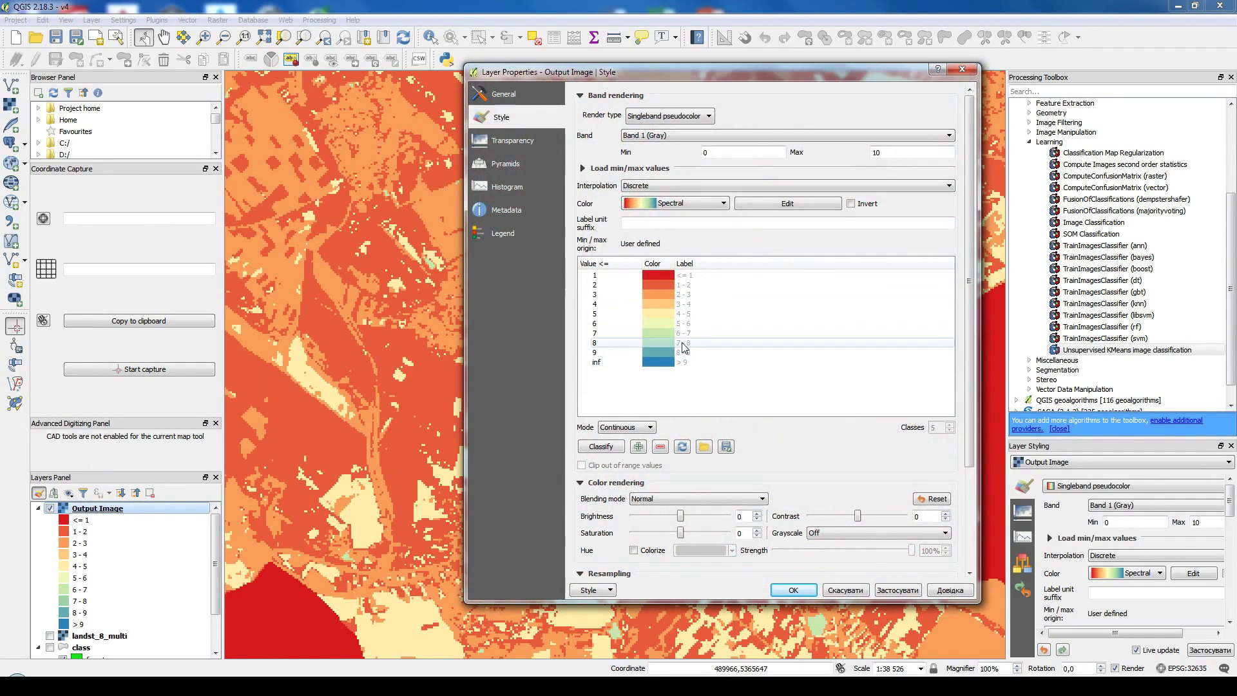
click(670, 275)
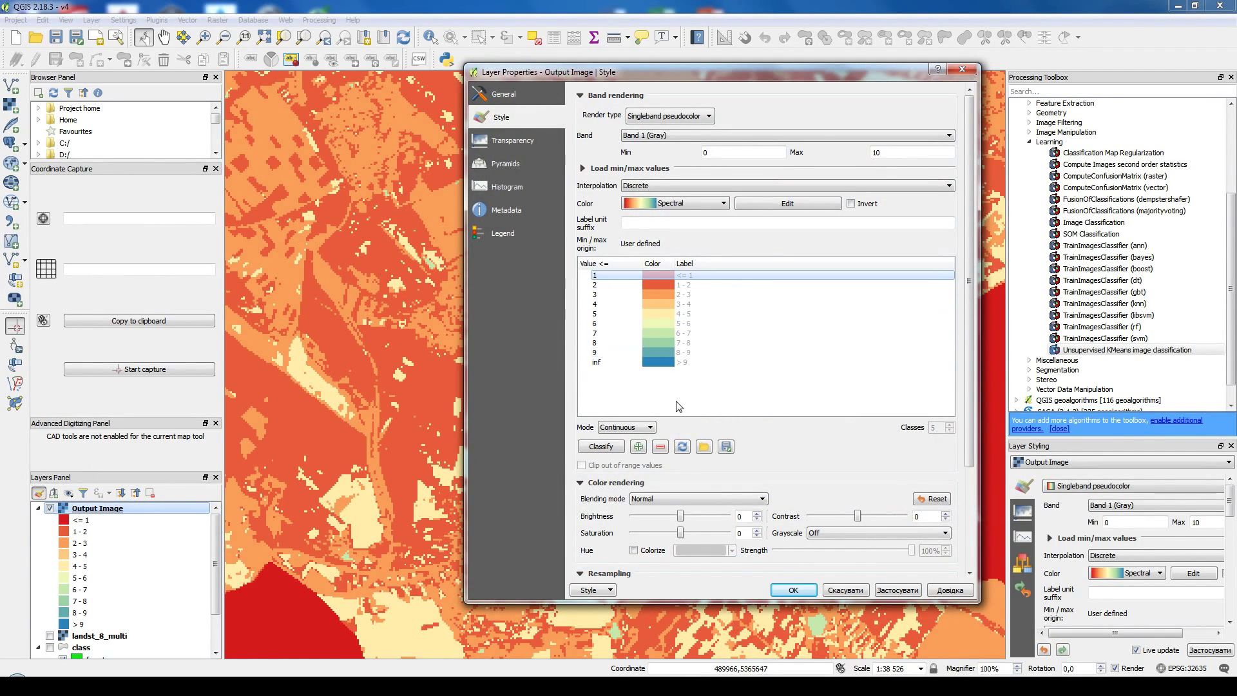
click(660, 447)
click(661, 447)
click(660, 447)
click(660, 446)
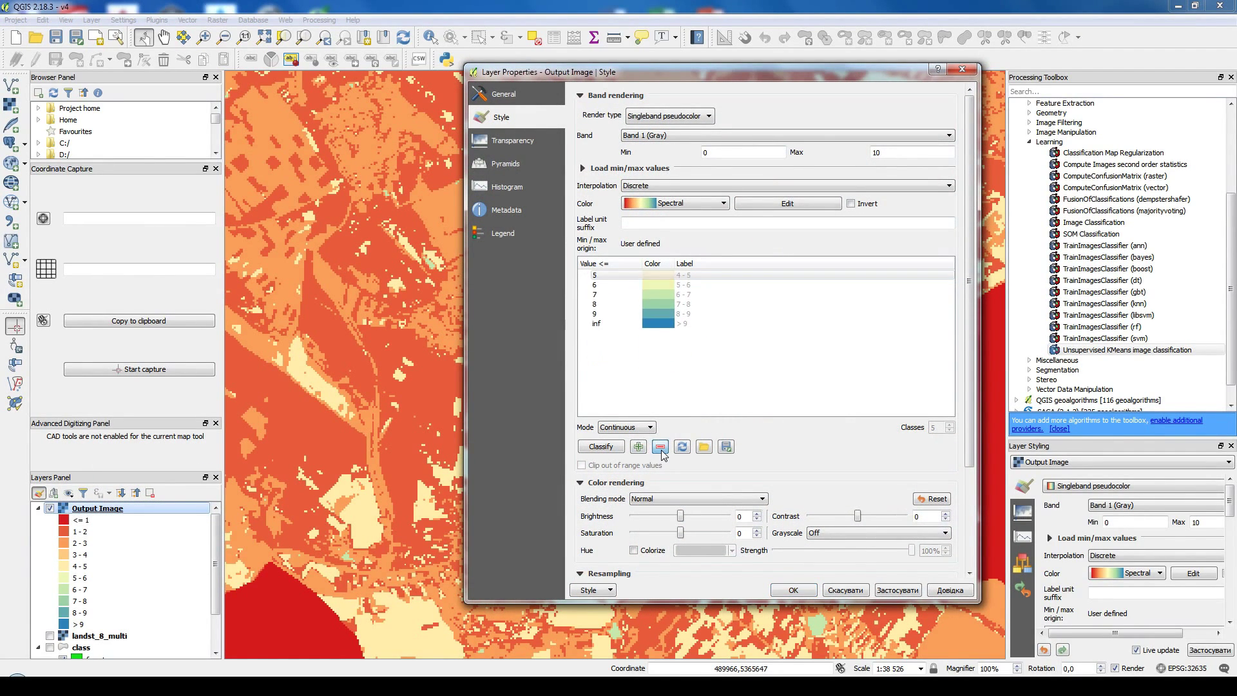
click(660, 447)
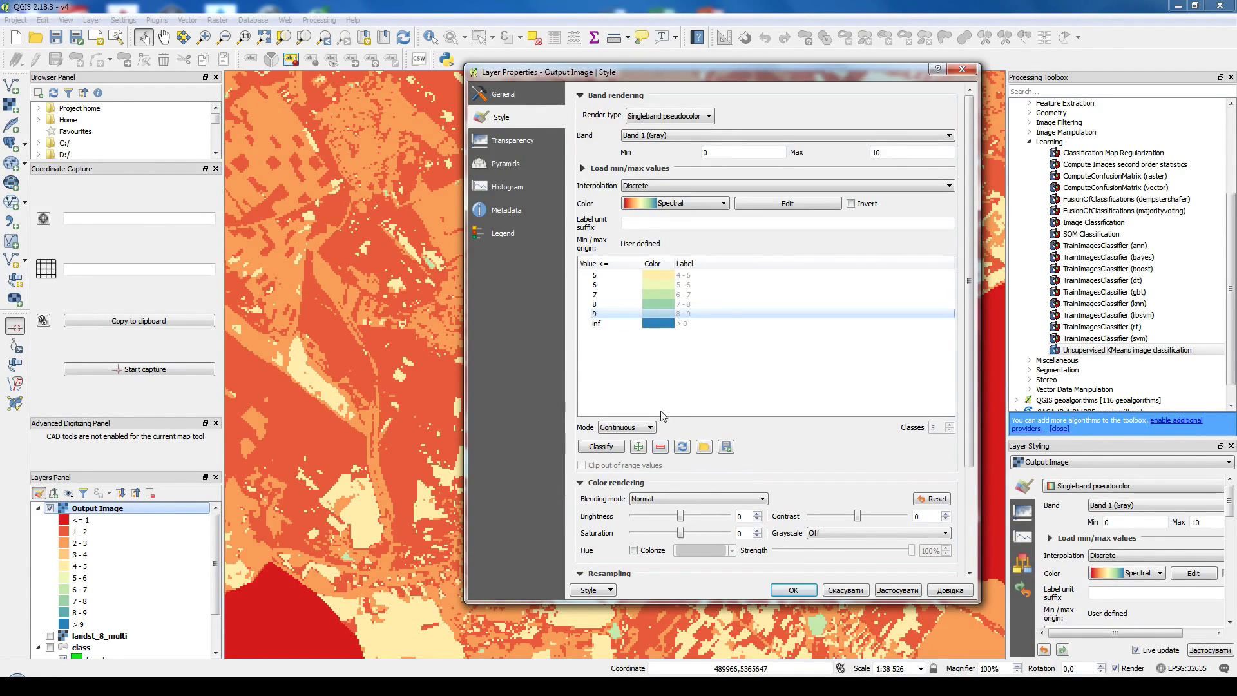
click(661, 447)
click(794, 590)
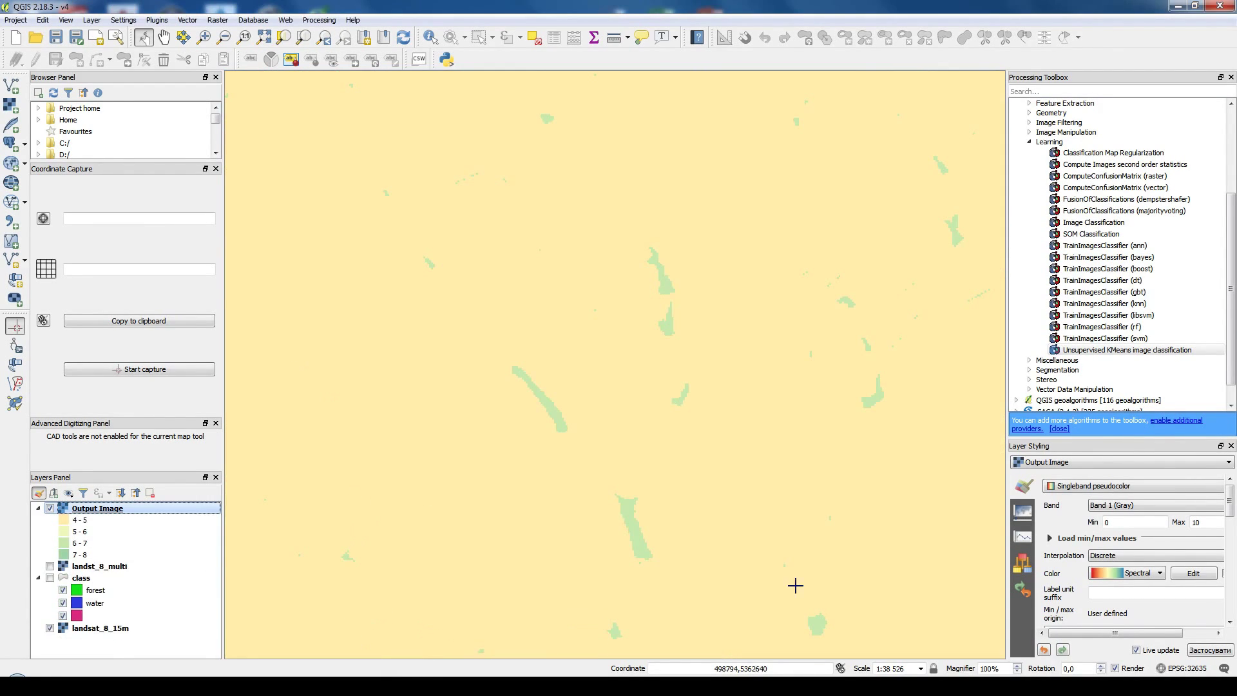
Step: Make the color entries for values 5 and 8 of the Output Image layer fully transparent and apply the style
right_click(107, 507)
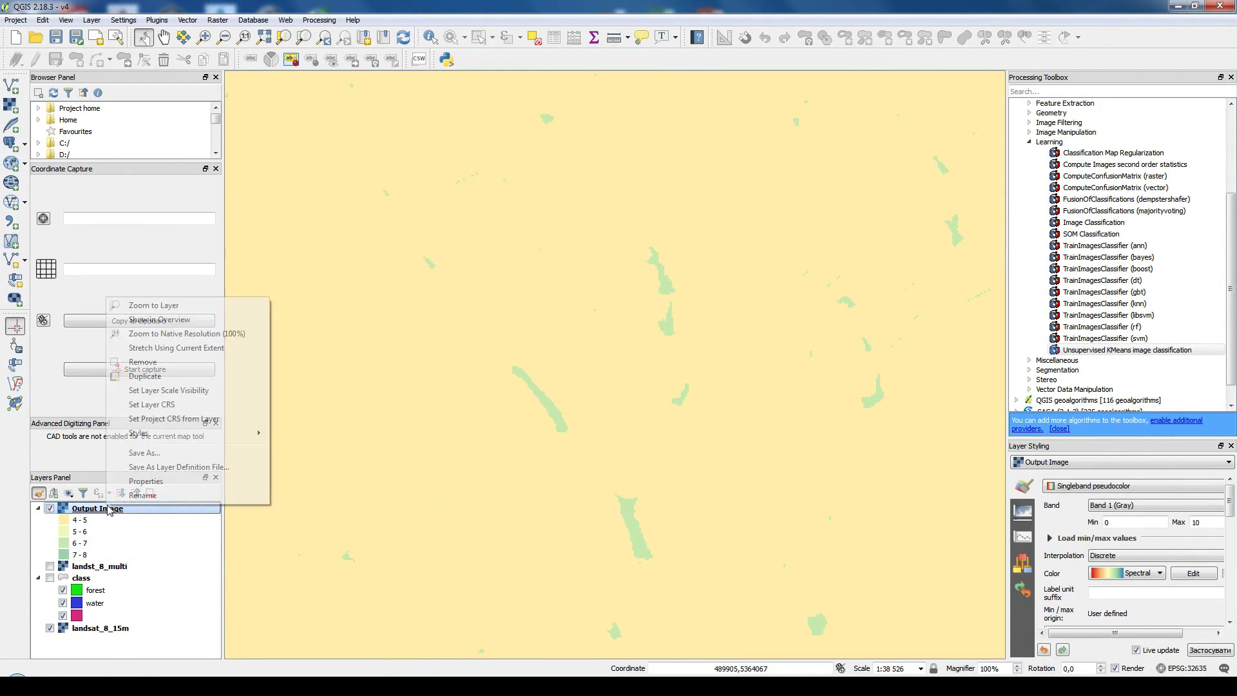
click(146, 481)
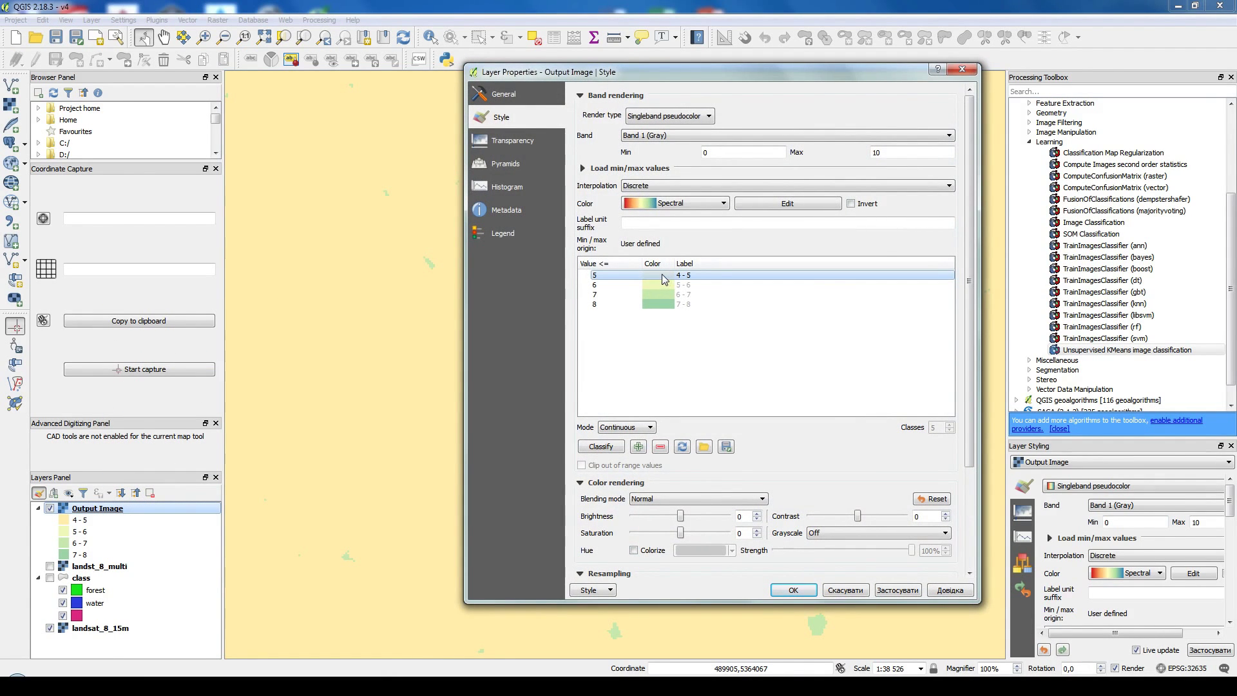
double_click(663, 275)
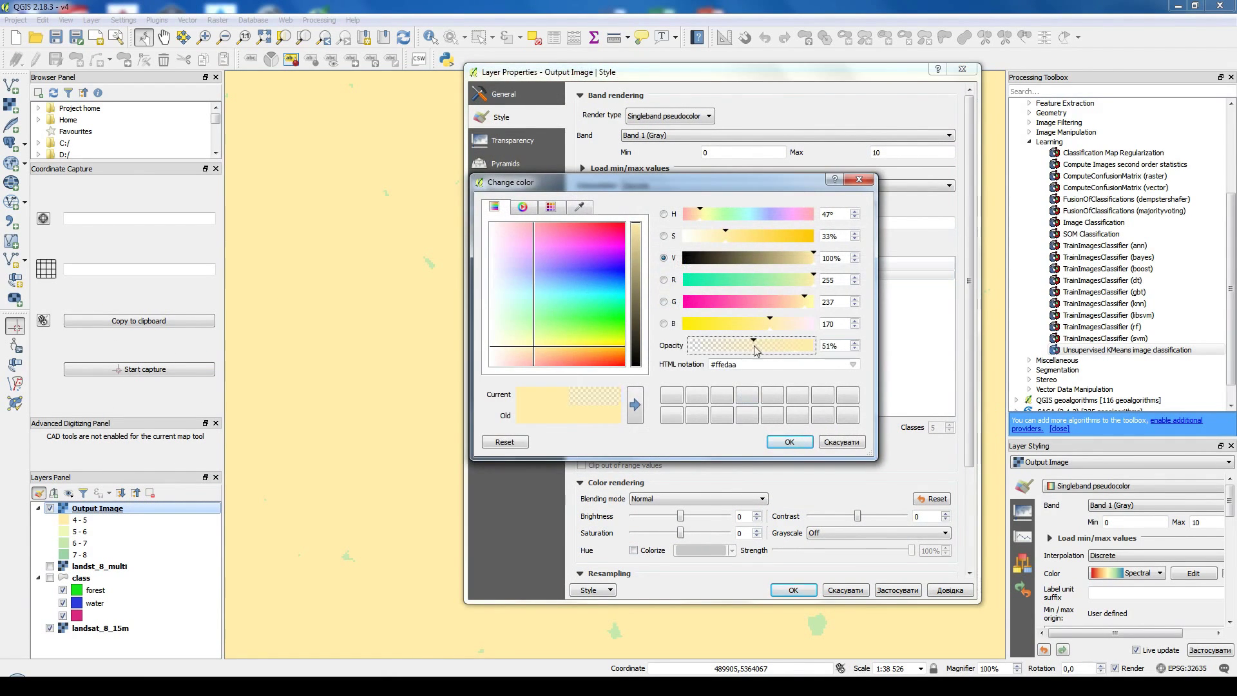
click(789, 442)
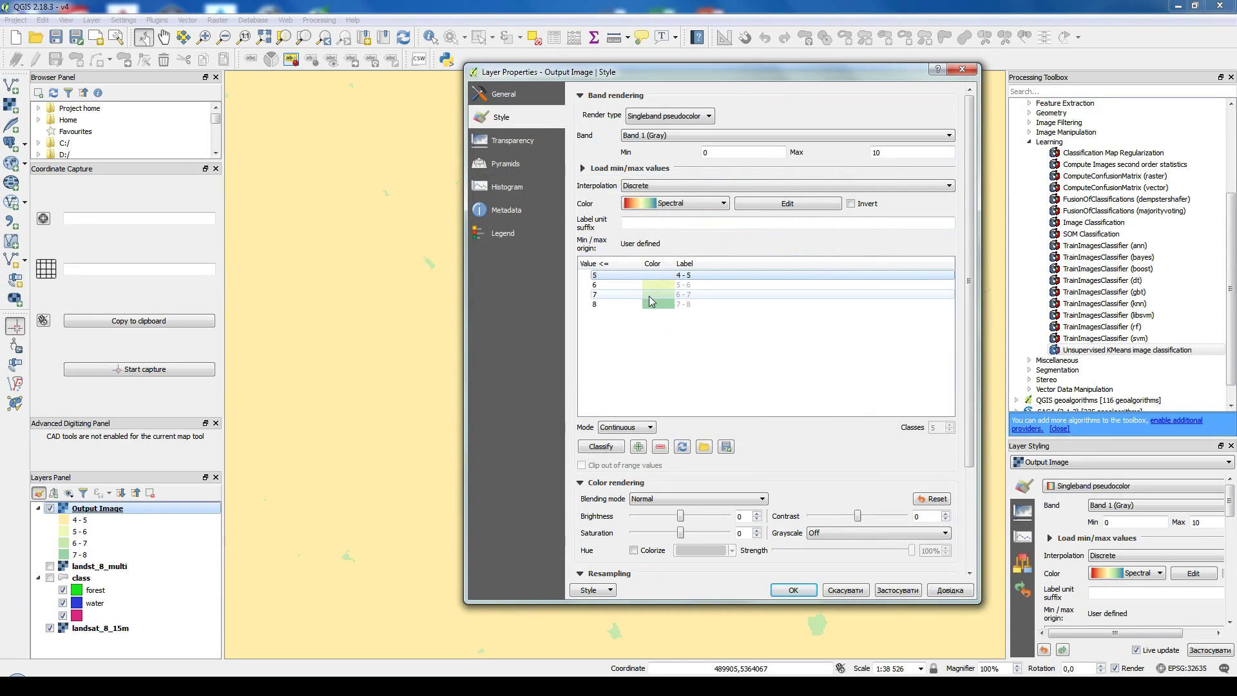
double_click(652, 303)
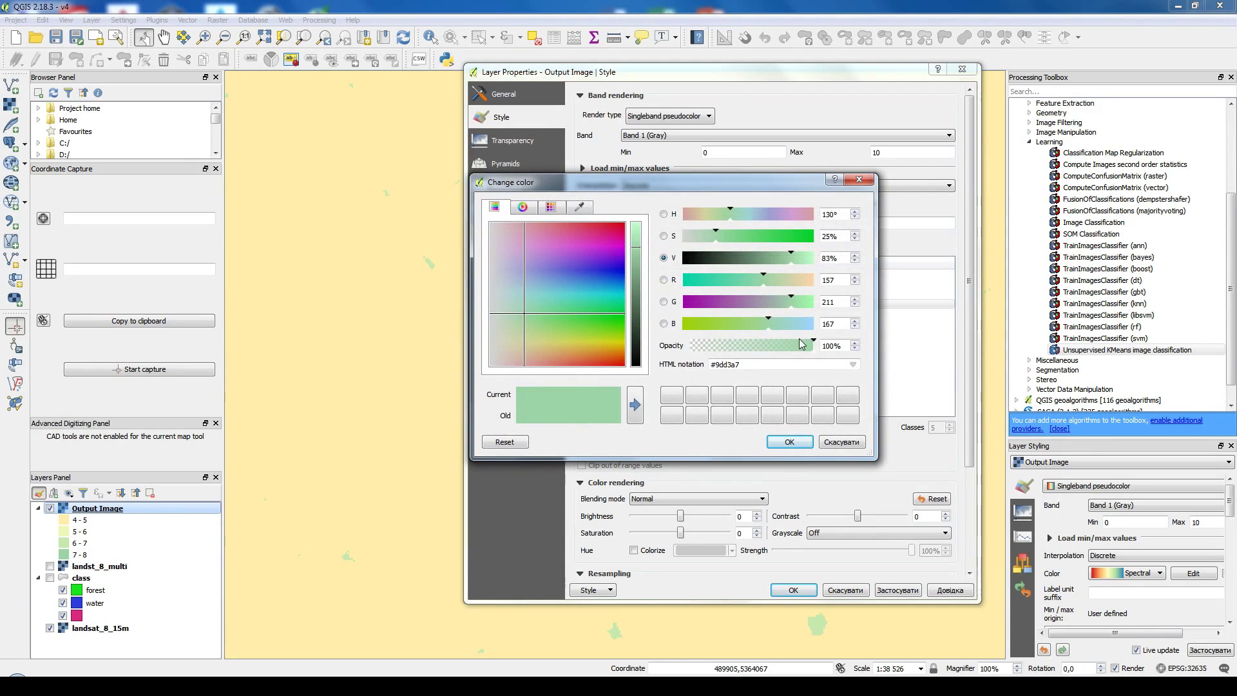
drag(815, 340, 646, 340)
click(789, 442)
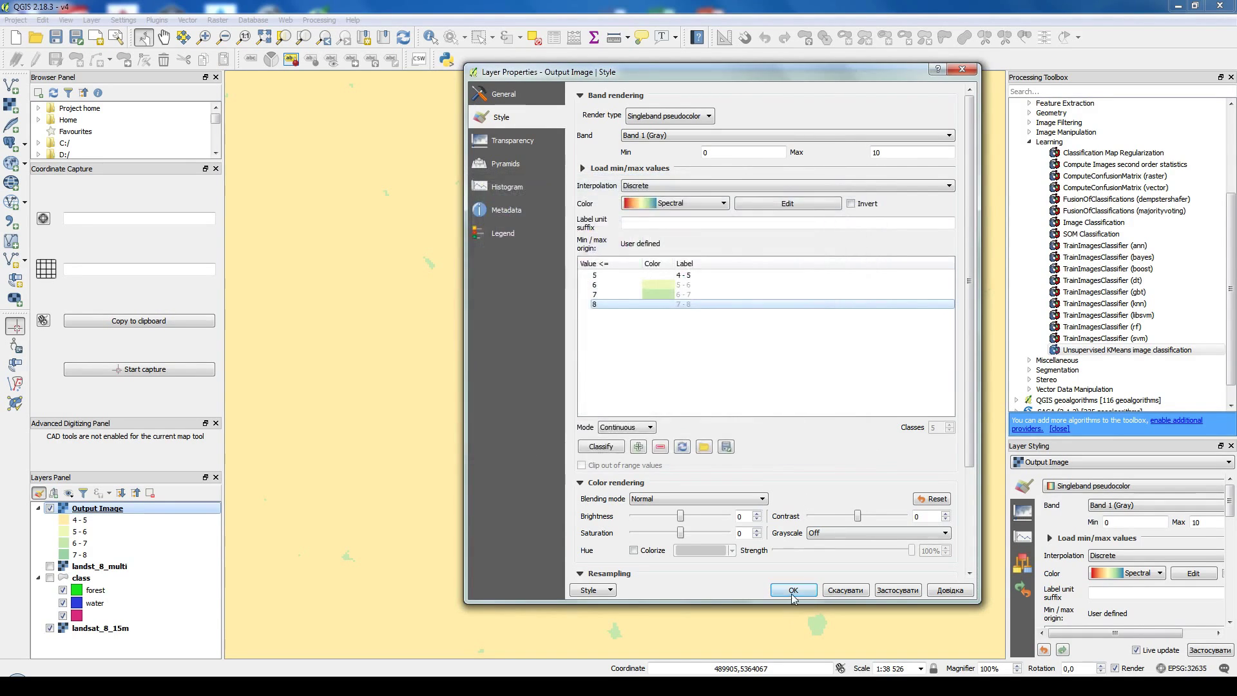
click(794, 590)
Step: Compare the remaining Output Image classes with the dark water bodies in the Landsat image by toggling the layer's visibility
scroll(570, 416, up, 1)
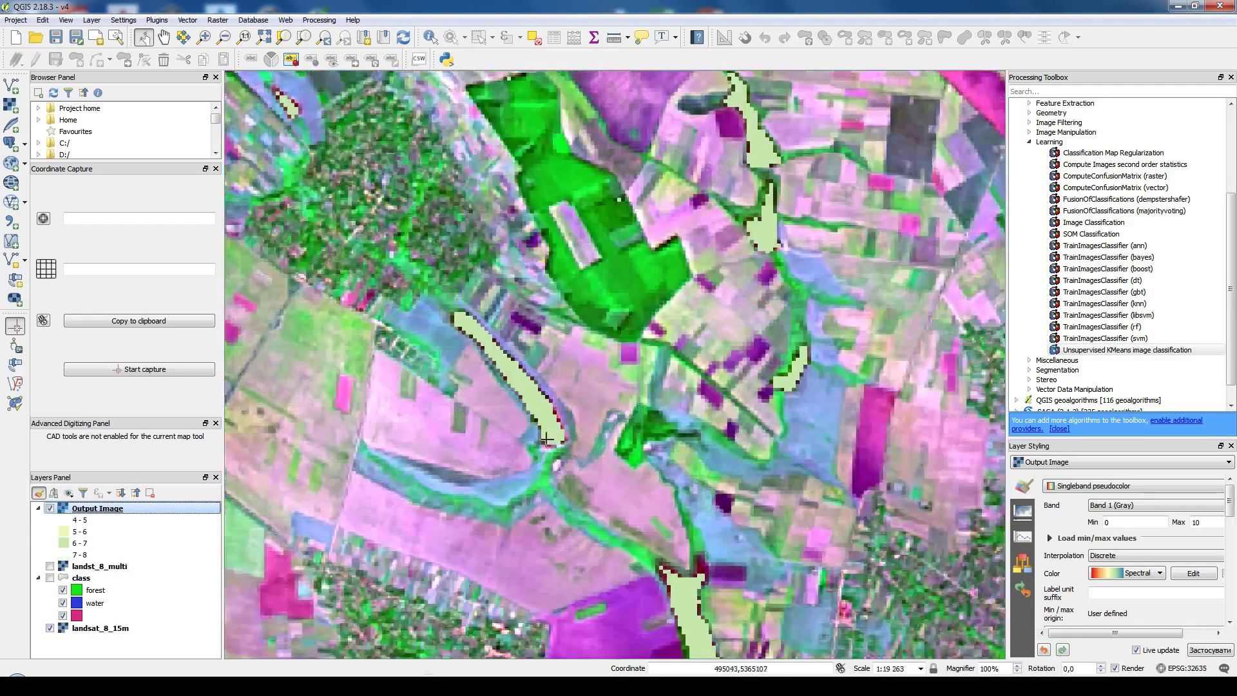
click(51, 509)
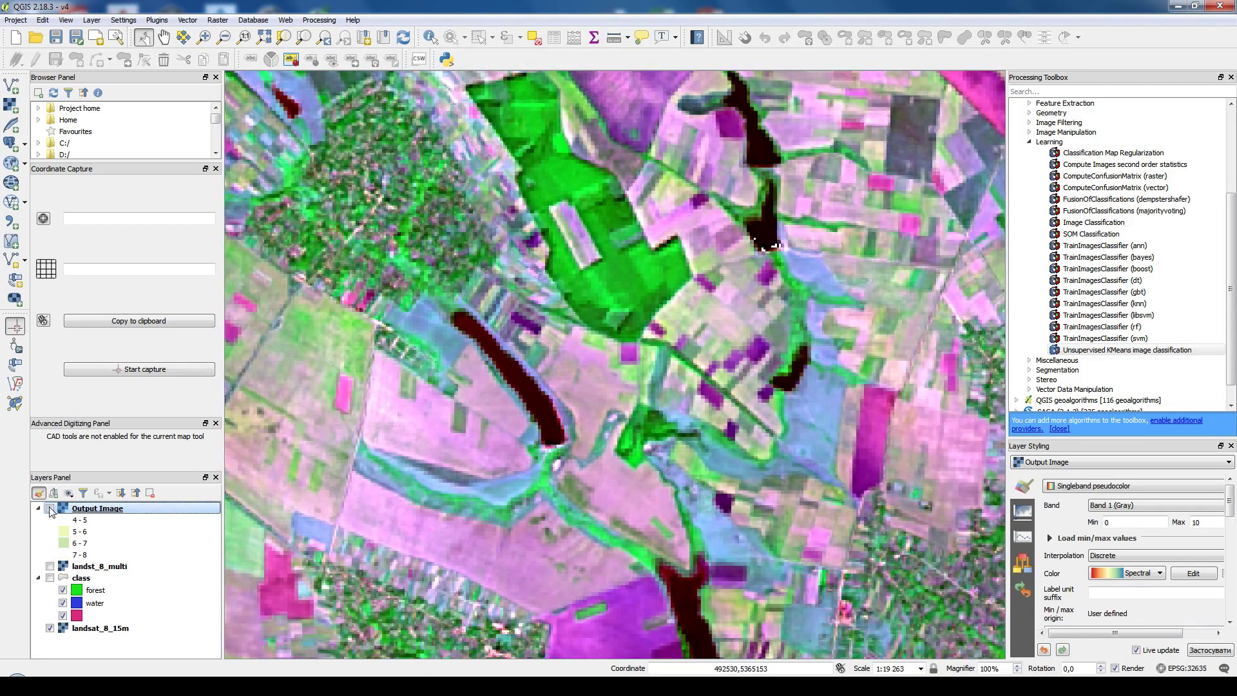
click(50, 509)
click(50, 509)
click(50, 509)
drag(717, 428, 703, 282)
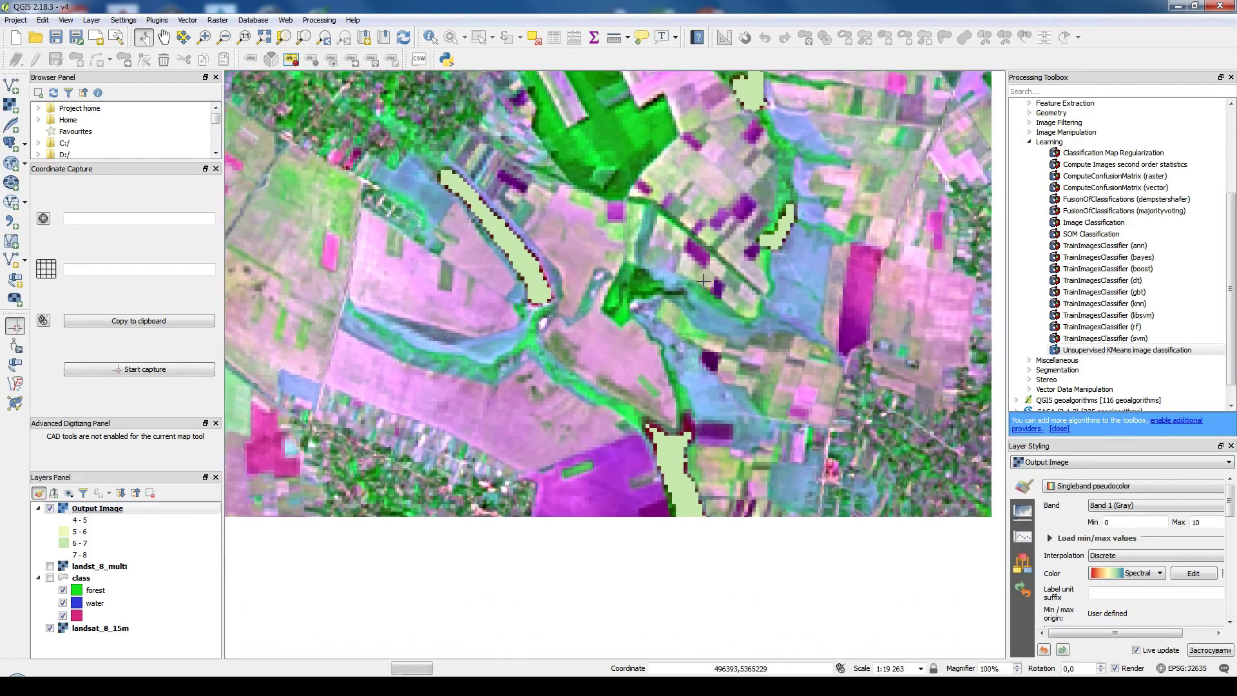
drag(658, 324, 781, 627)
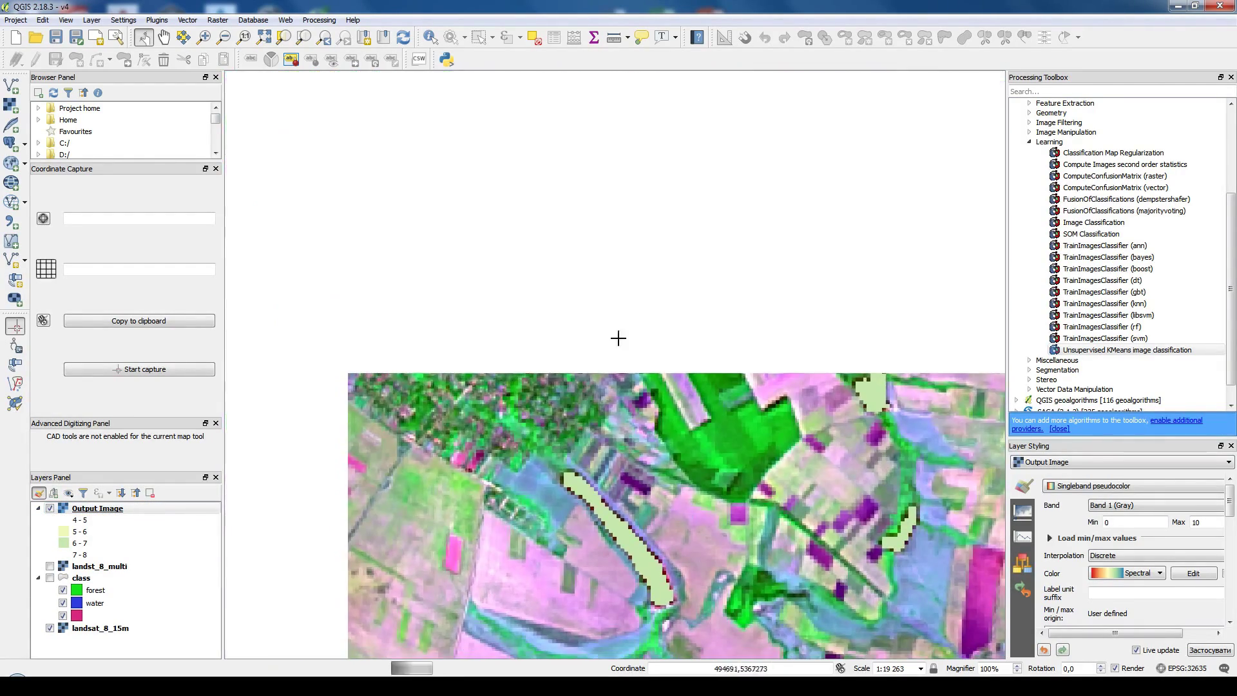
click(51, 509)
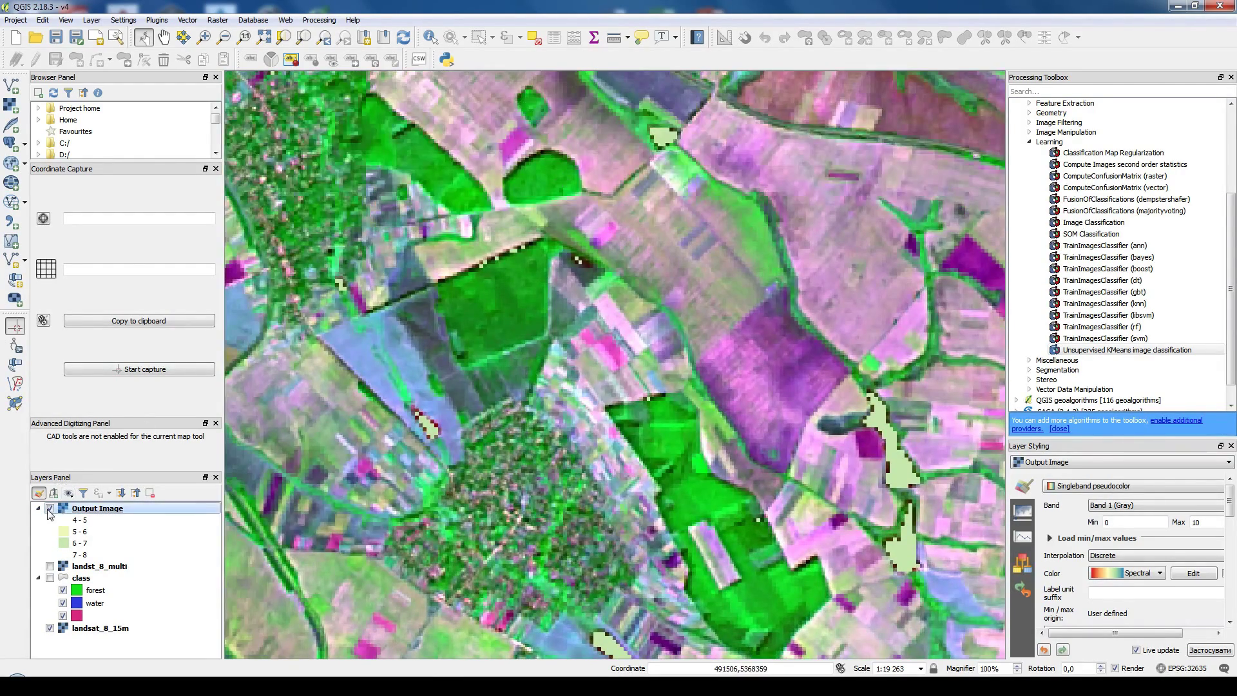
click(50, 509)
click(50, 509)
scroll(764, 361, down, 1)
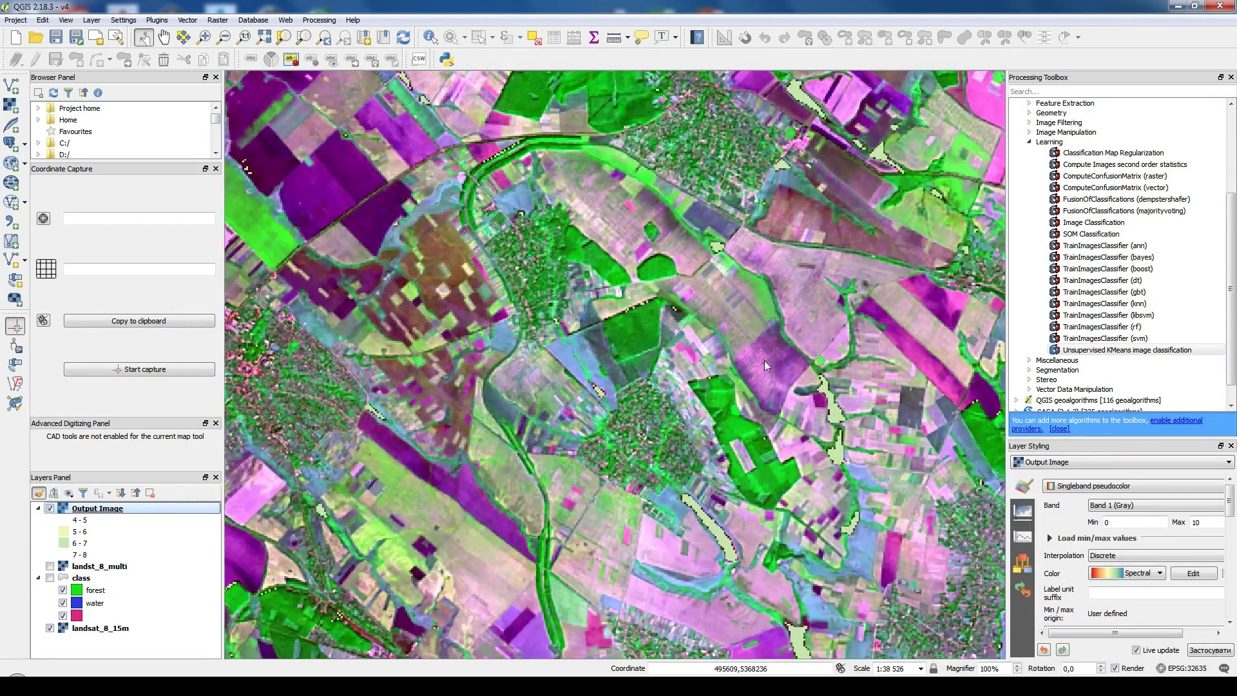
drag(764, 361, 704, 466)
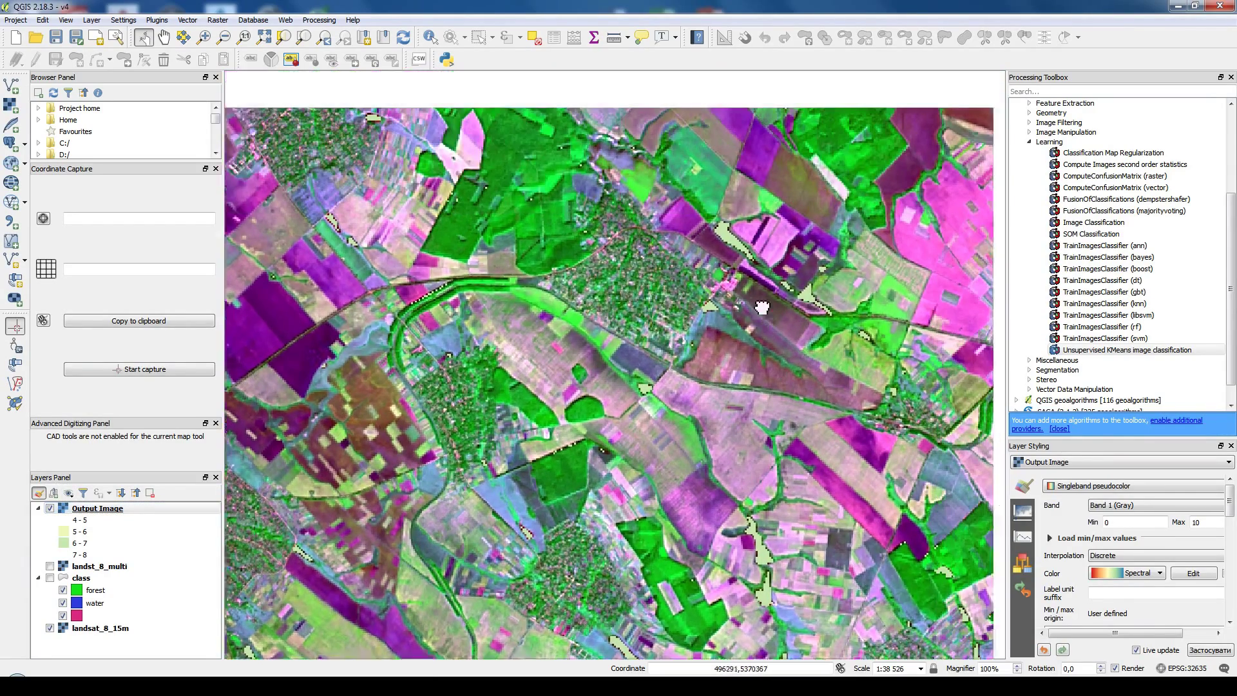
click(50, 509)
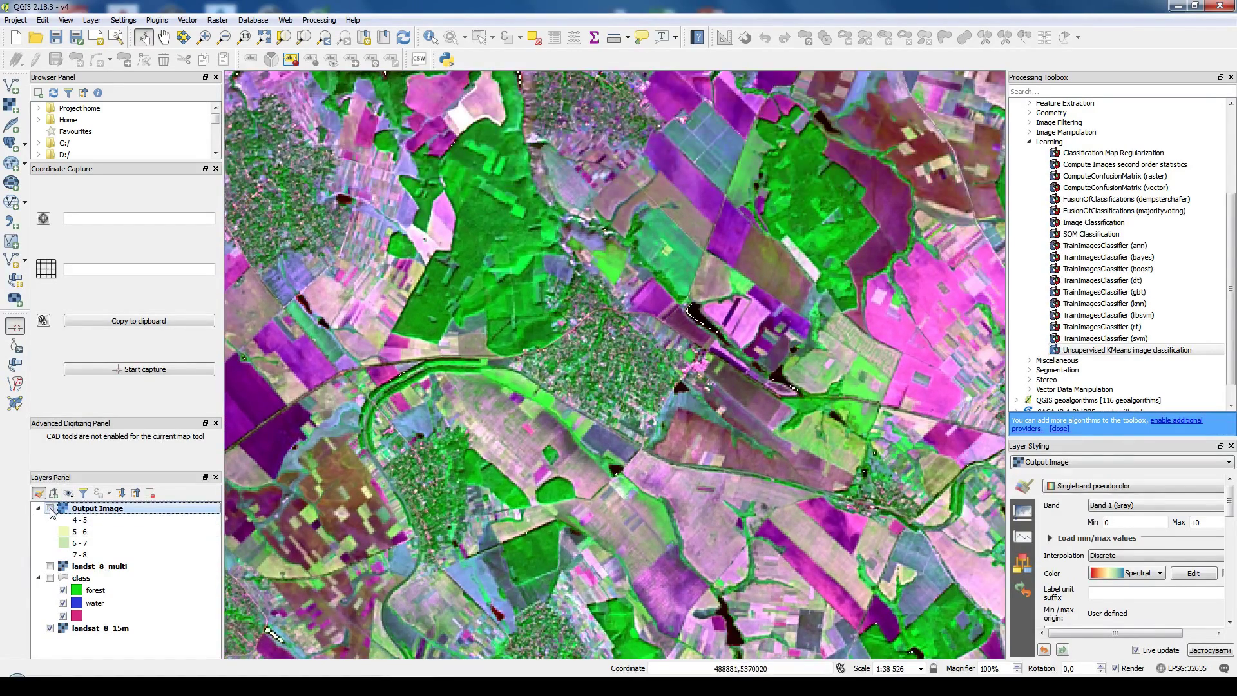
click(50, 509)
click(50, 509)
click(50, 509)
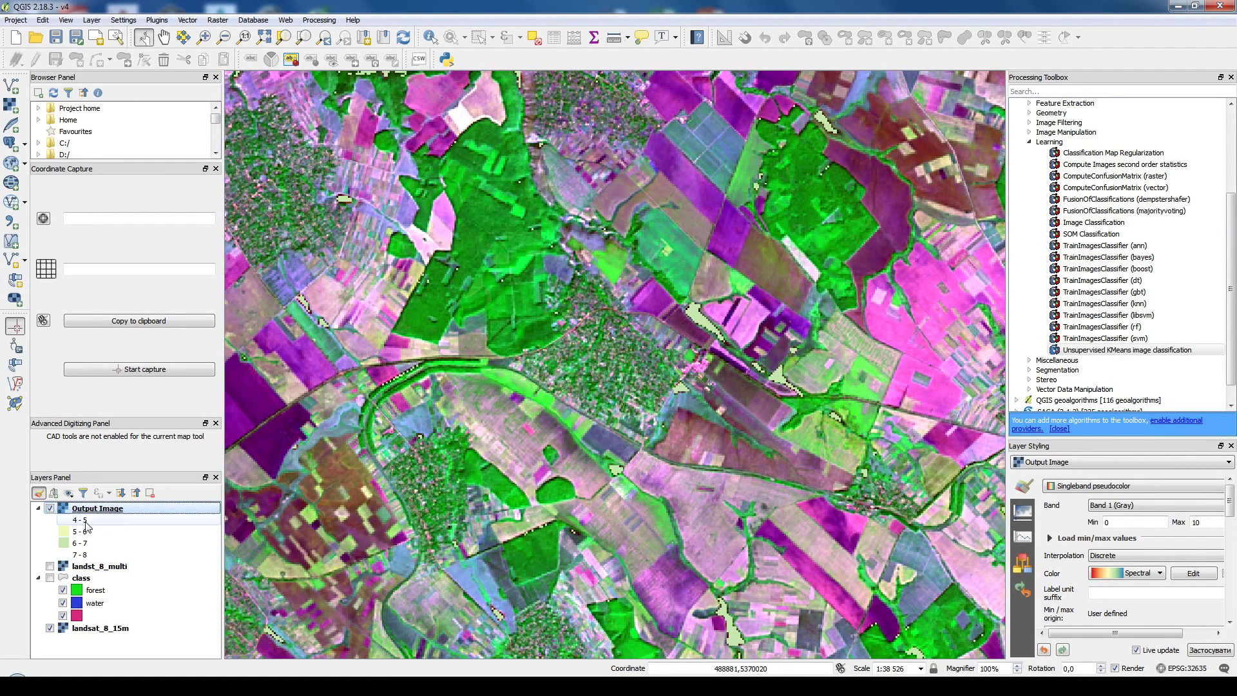
Step: Survey the isolated classes across the rest of the scene, including the masked edges, and check the ponds against the Landsat image
drag(488, 121, 617, 289)
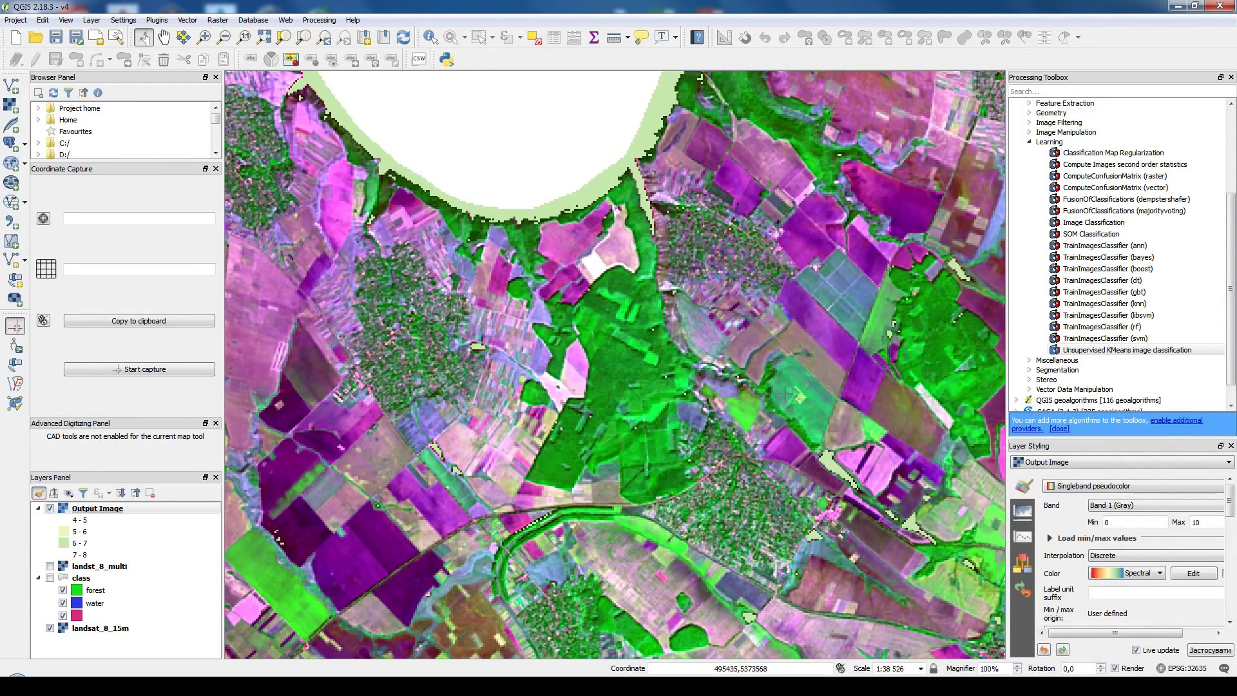
drag(754, 442, 590, 213)
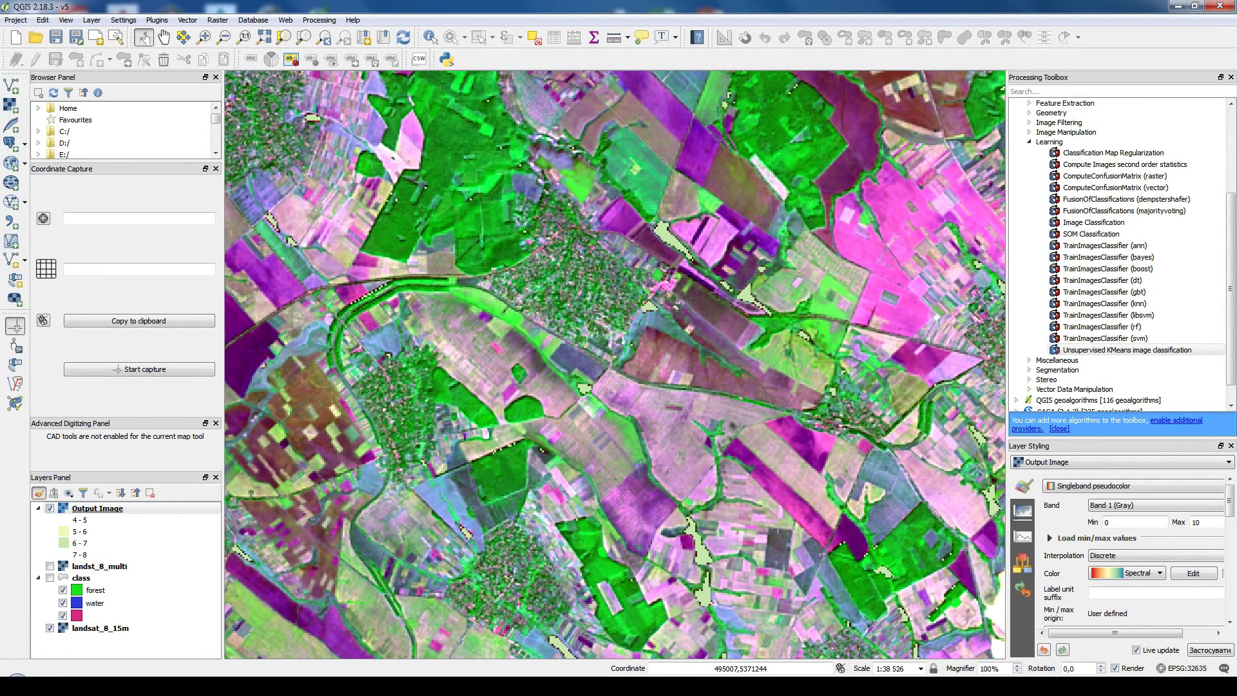
drag(562, 275, 601, 347)
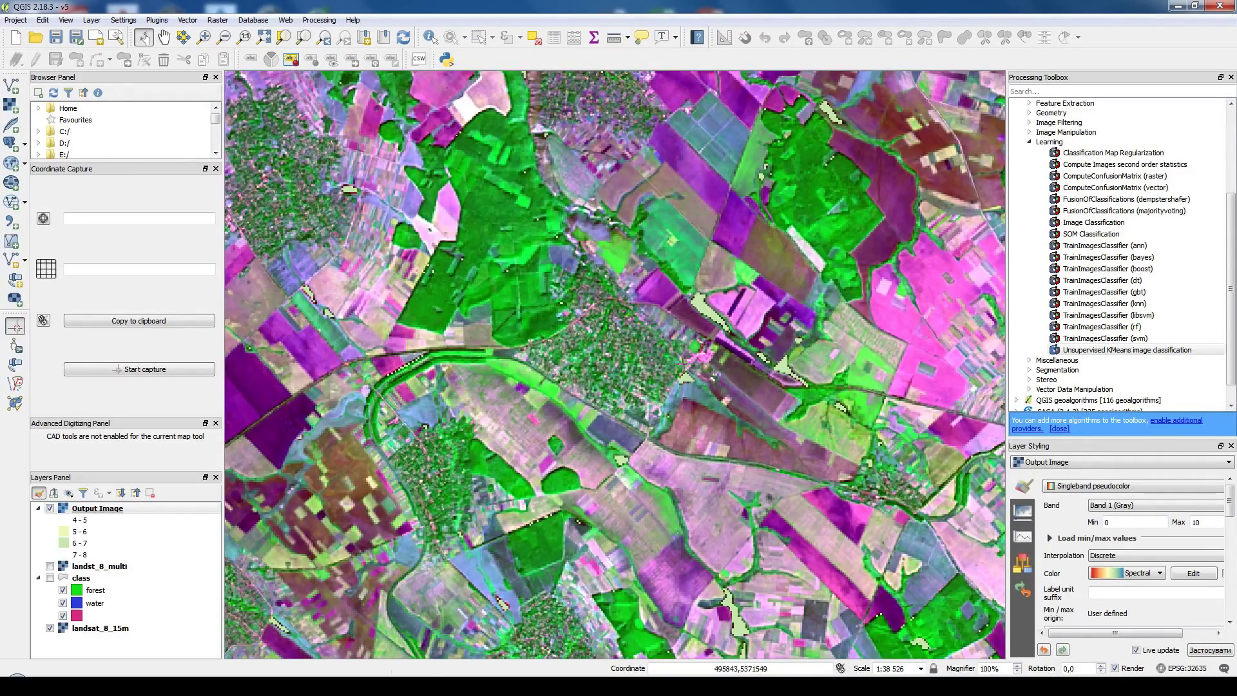
scroll(609, 345, down, 1)
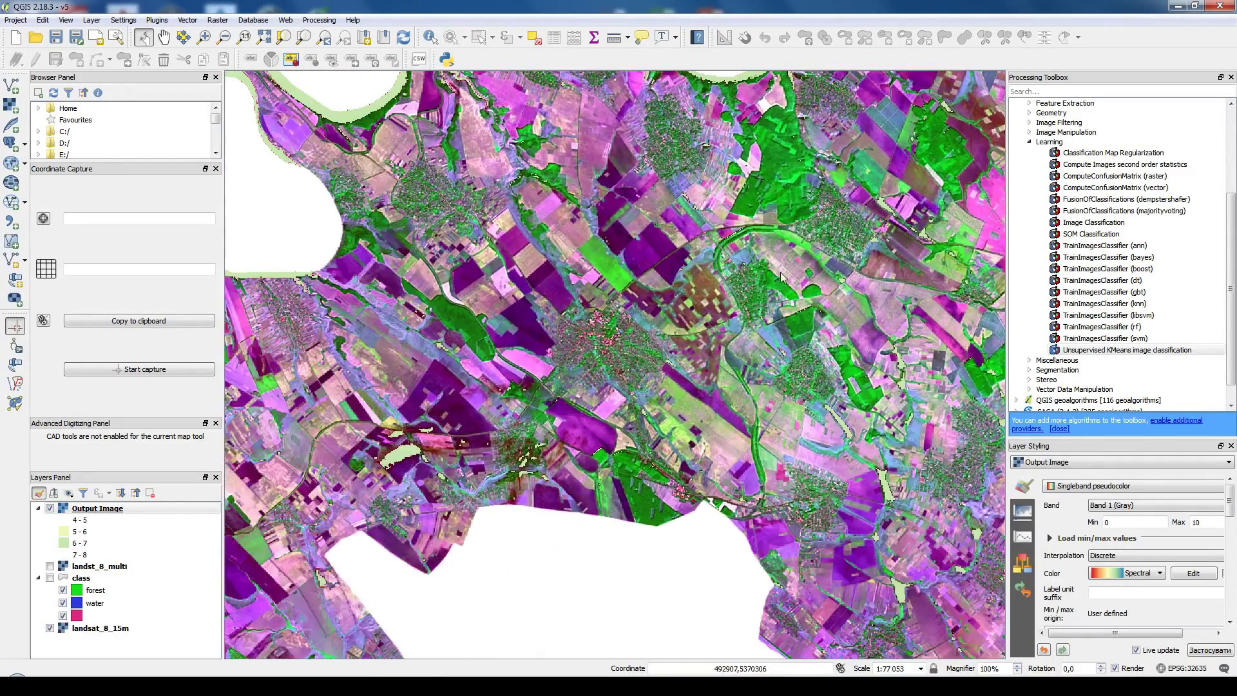
scroll(651, 353, up, 1)
scroll(650, 352, up, 1)
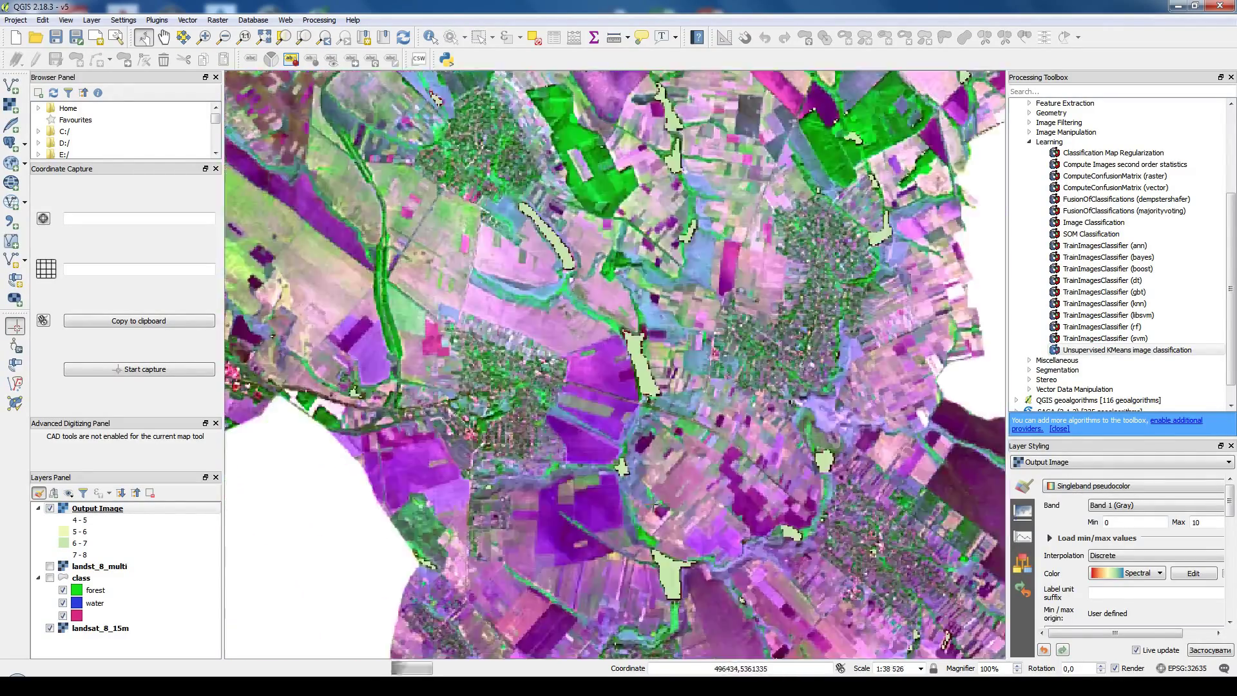
click(50, 509)
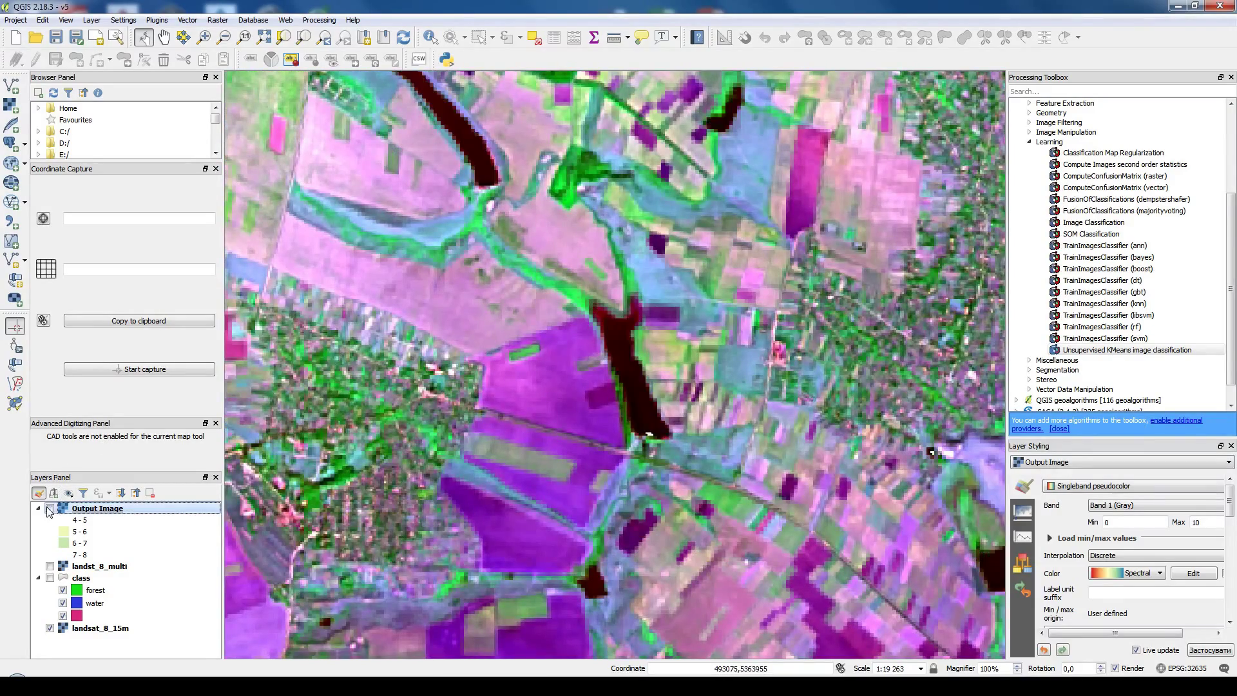
click(50, 509)
drag(559, 250, 596, 477)
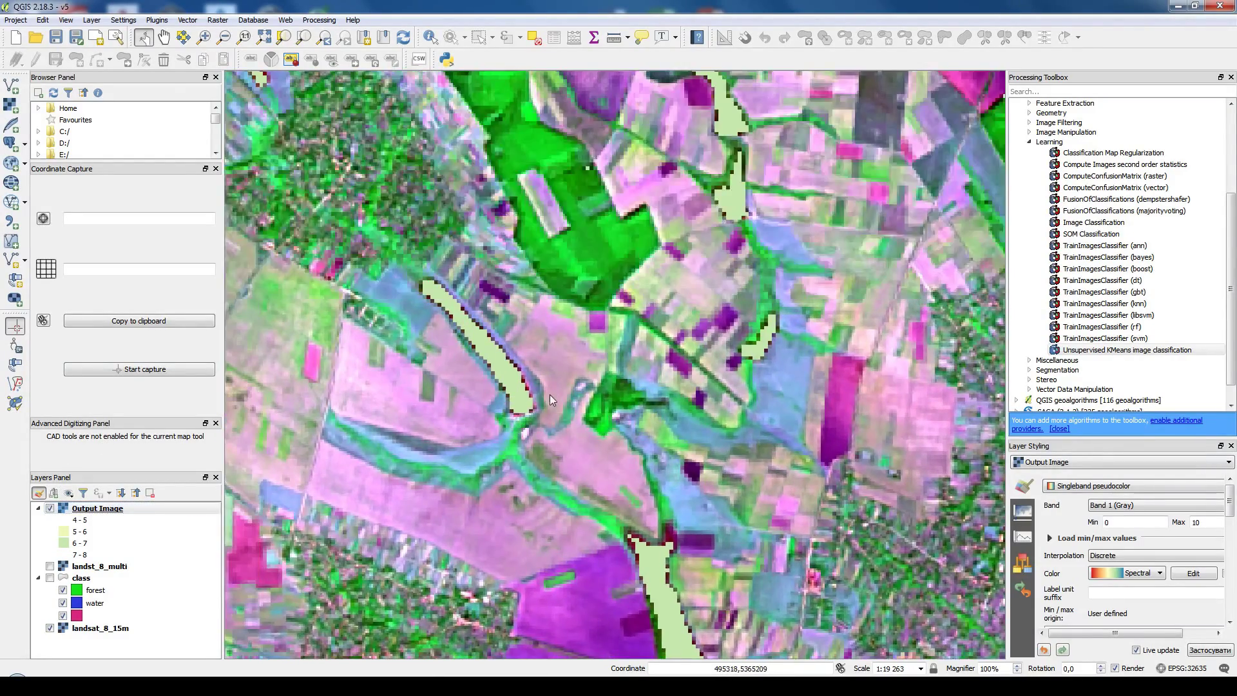
drag(553, 263, 718, 508)
drag(464, 236, 654, 416)
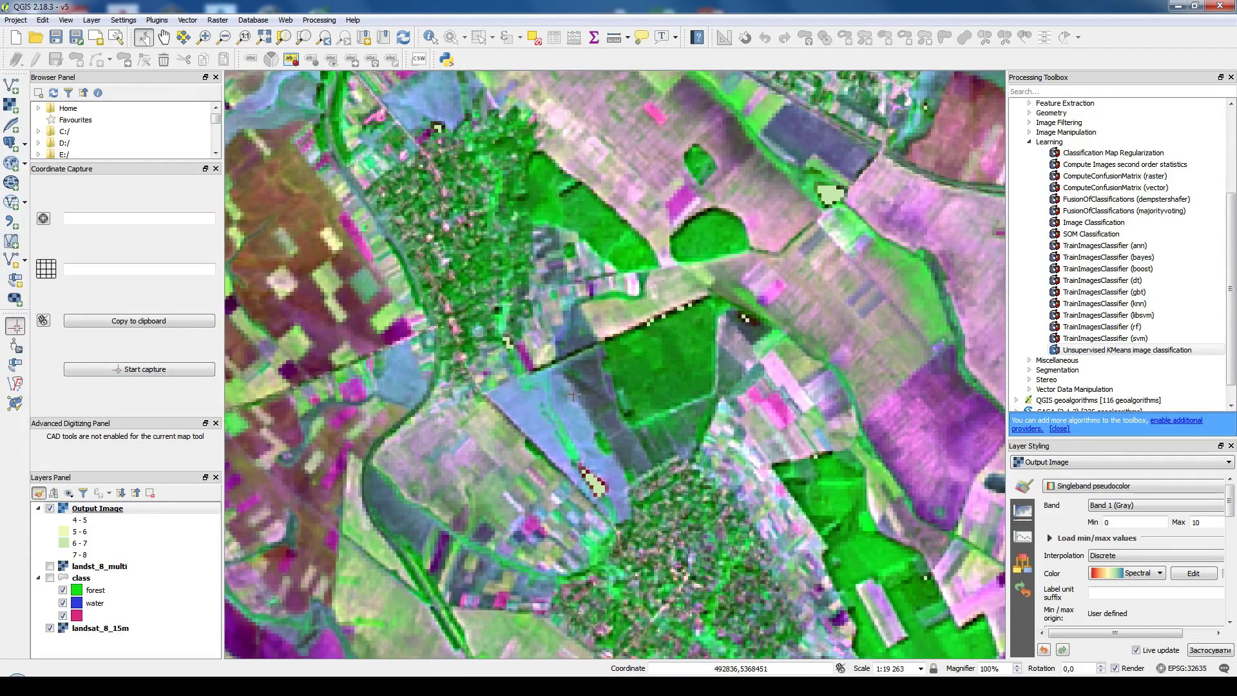
scroll(608, 430, down, 1)
drag(552, 406, 790, 493)
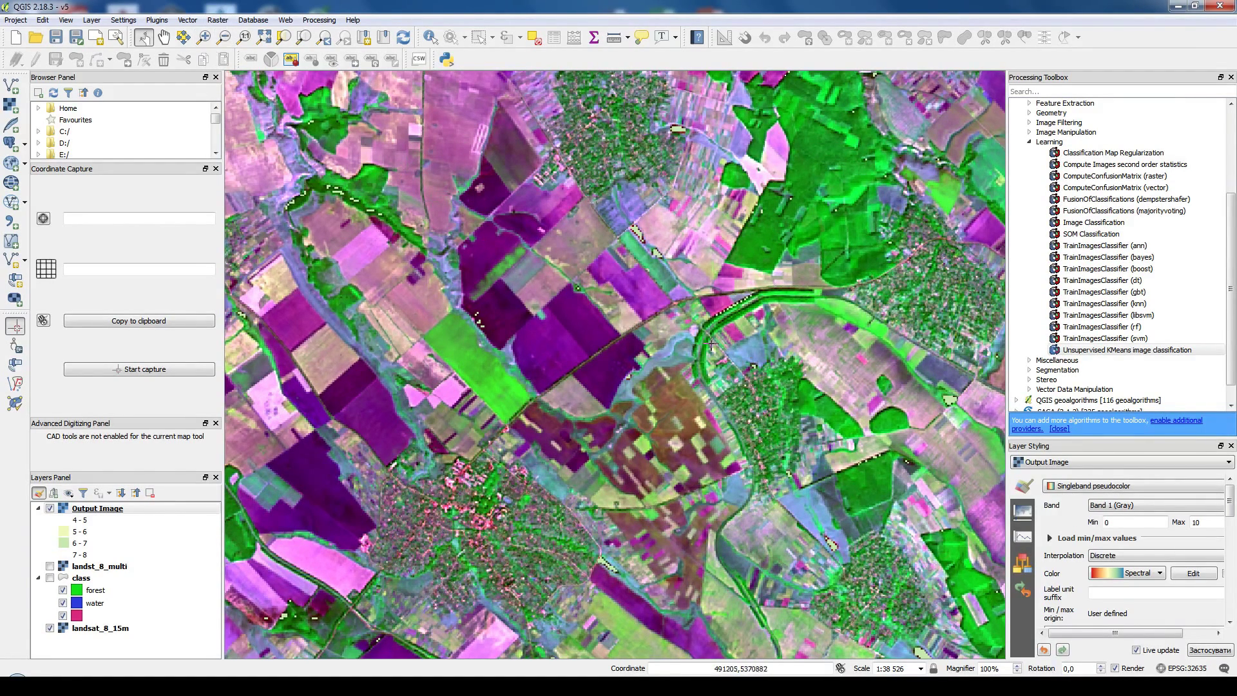
drag(593, 275, 712, 459)
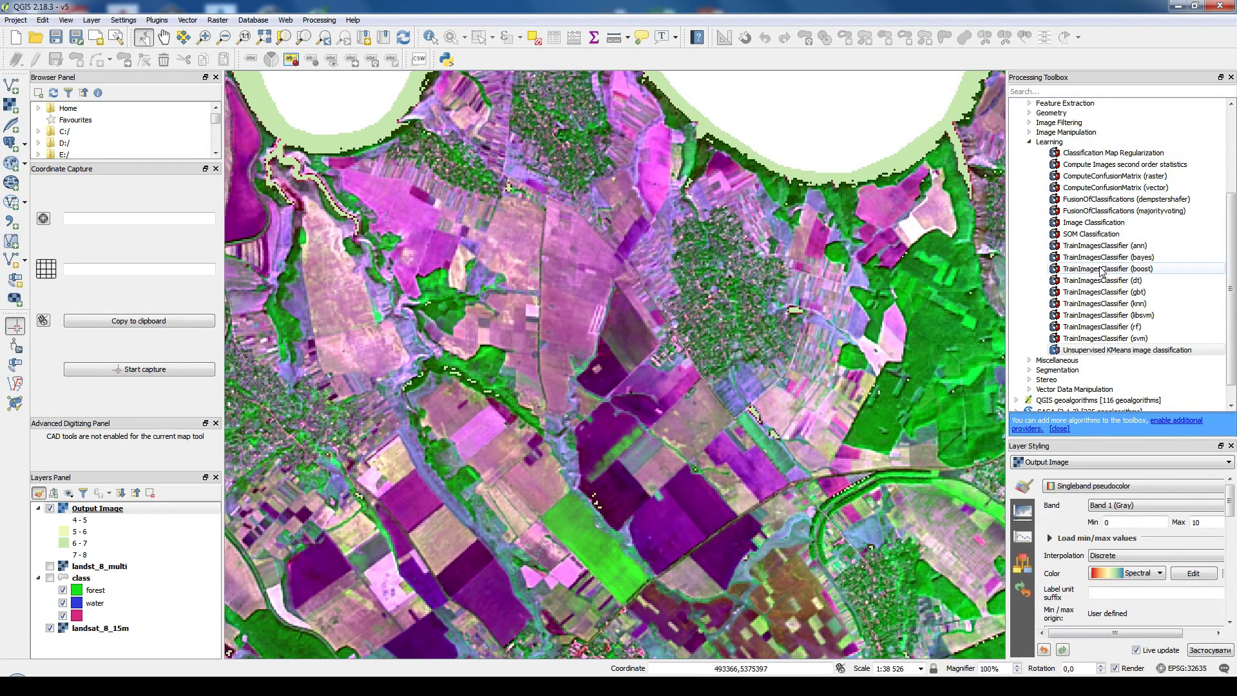
drag(537, 308, 915, 240)
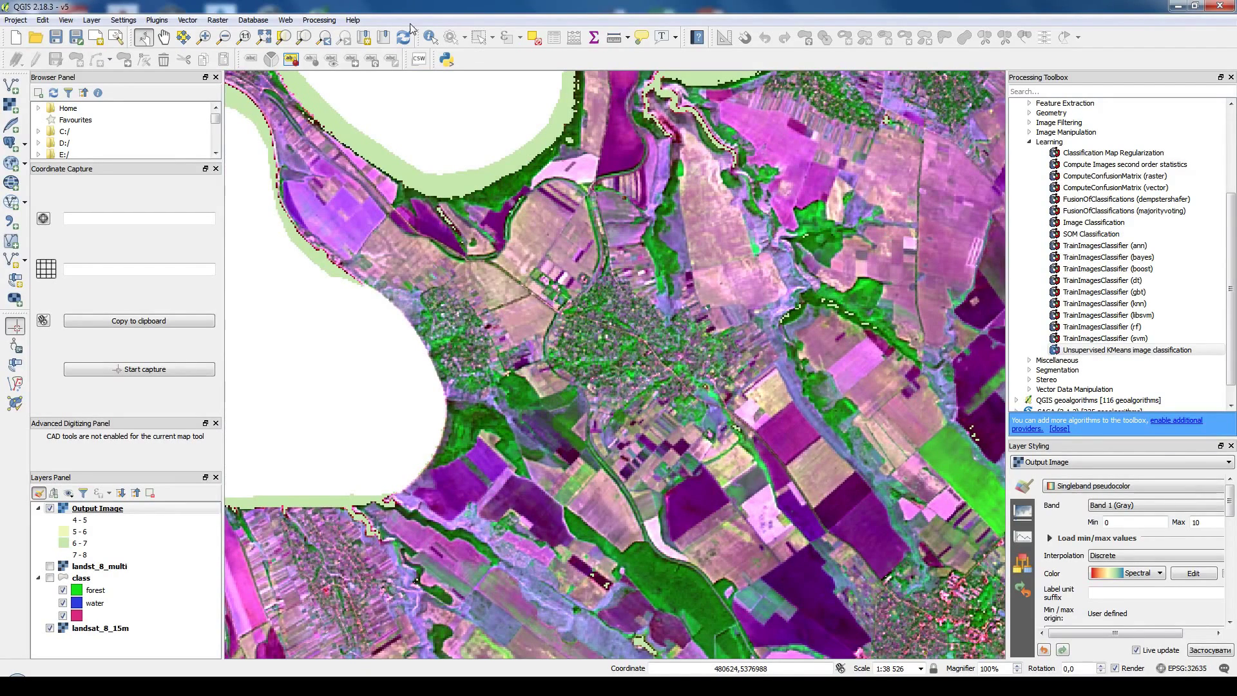
Step: Search all available plugins for "class" and read the description of the Semi-Automatic Classification Plugin
click(161, 22)
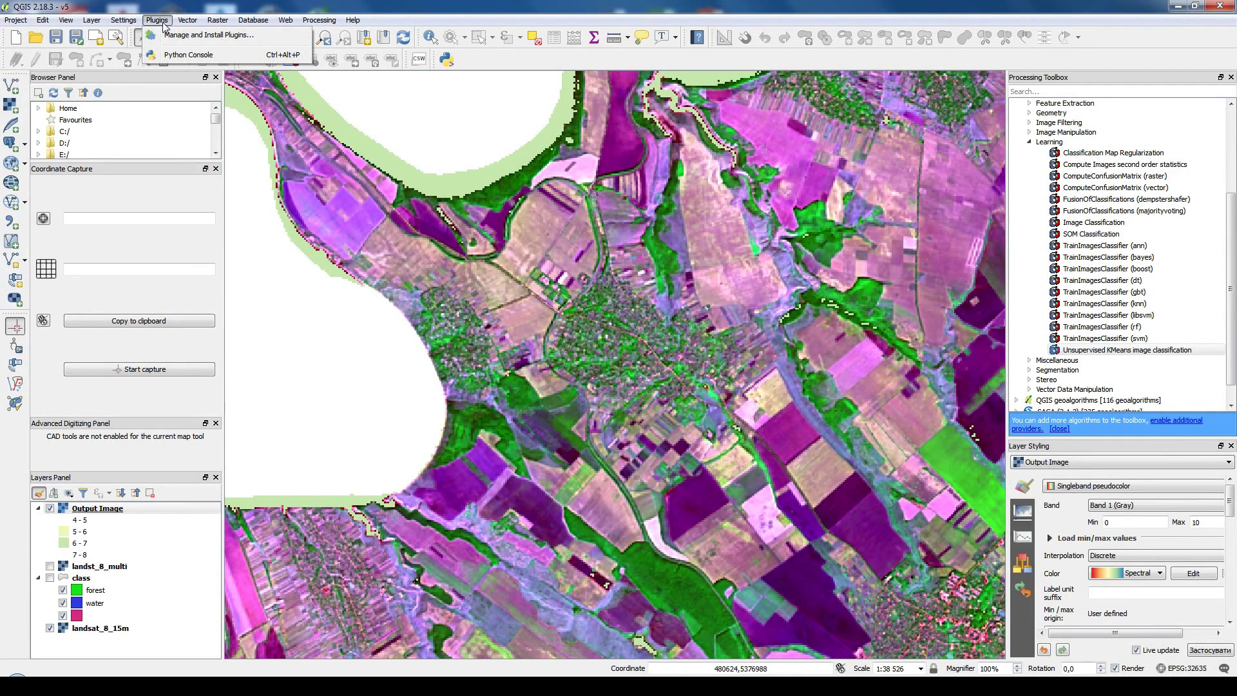
click(182, 36)
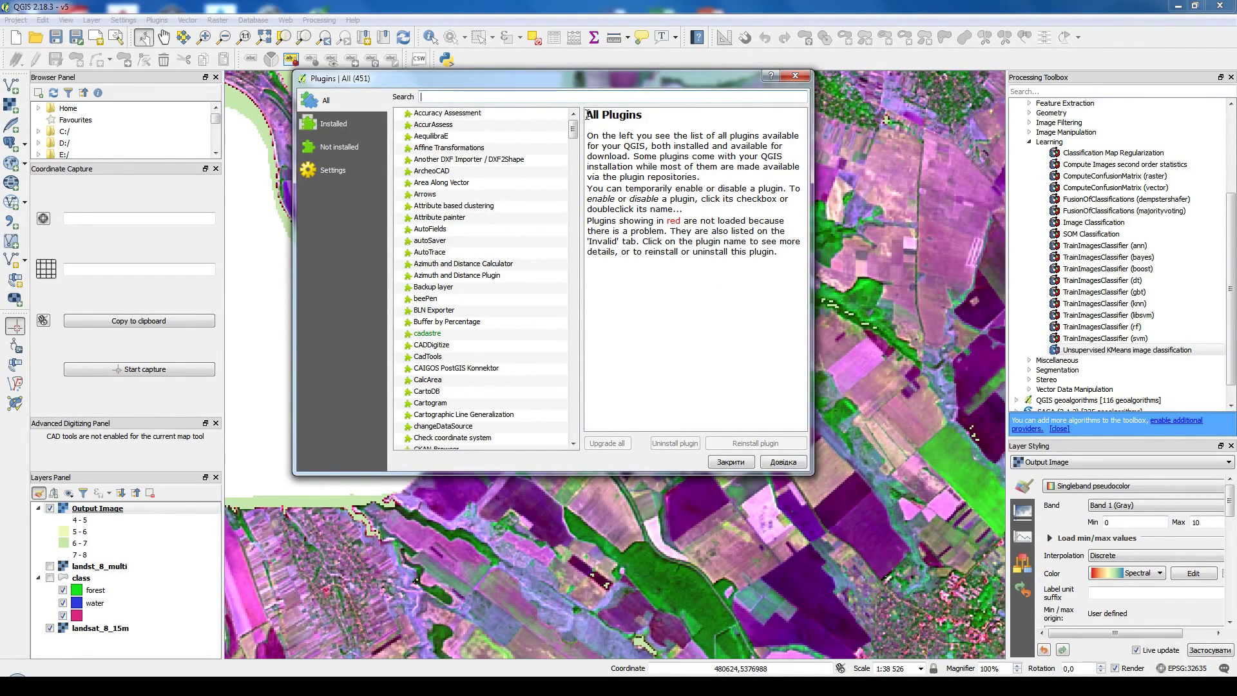
text(class)
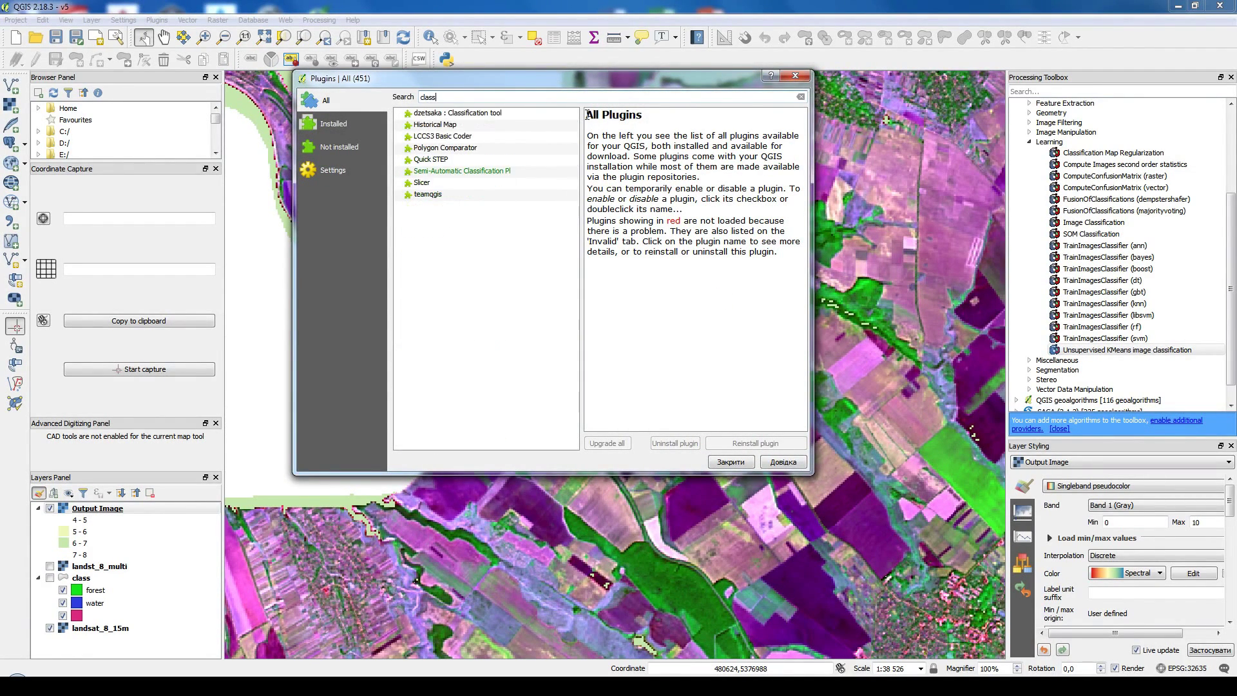
click(505, 171)
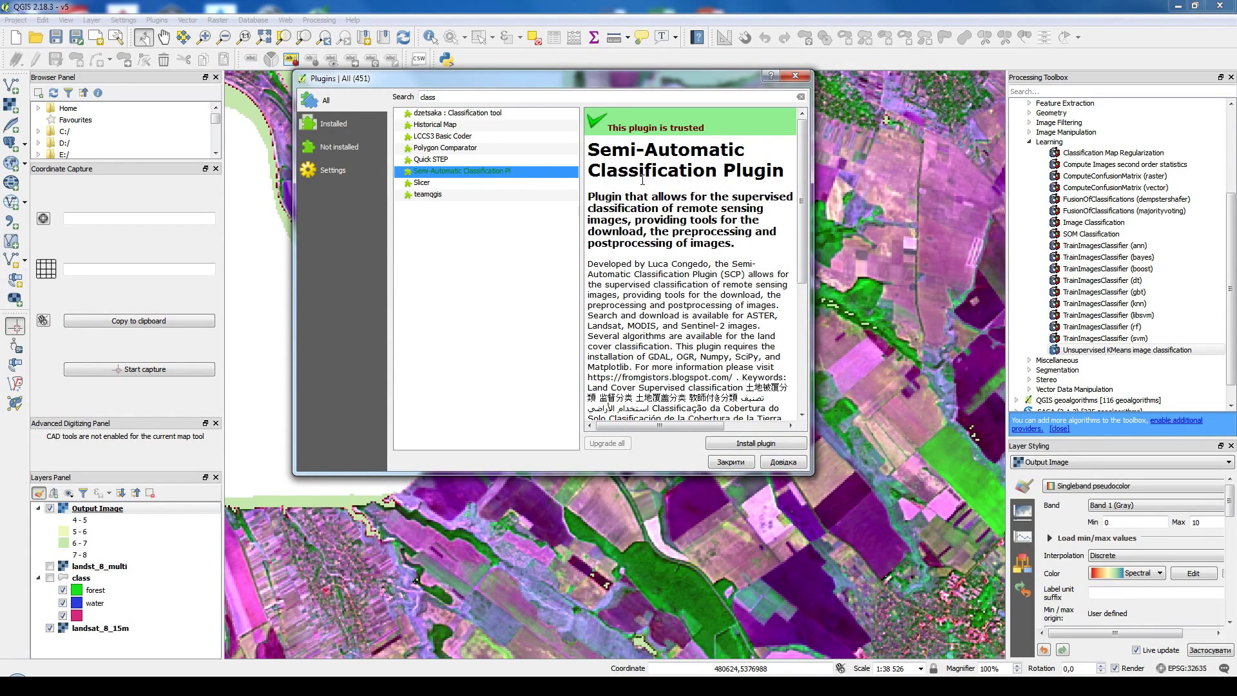
drag(640, 178, 813, 277)
click(733, 246)
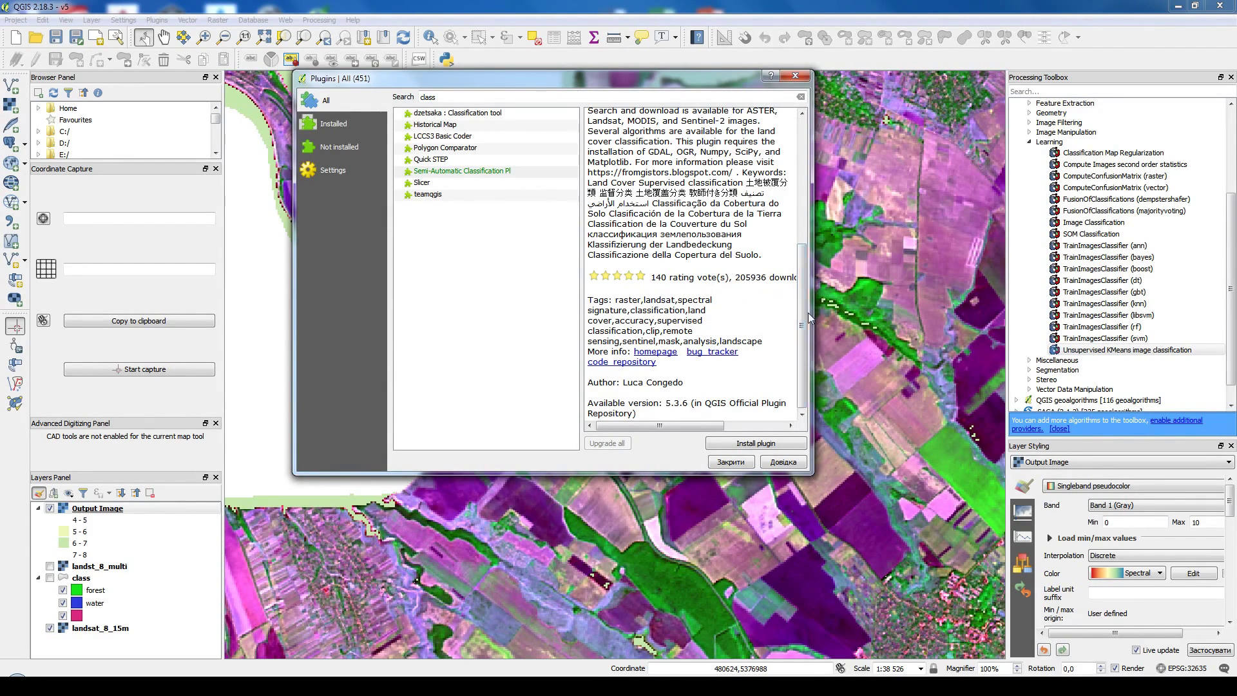
drag(805, 319, 805, 193)
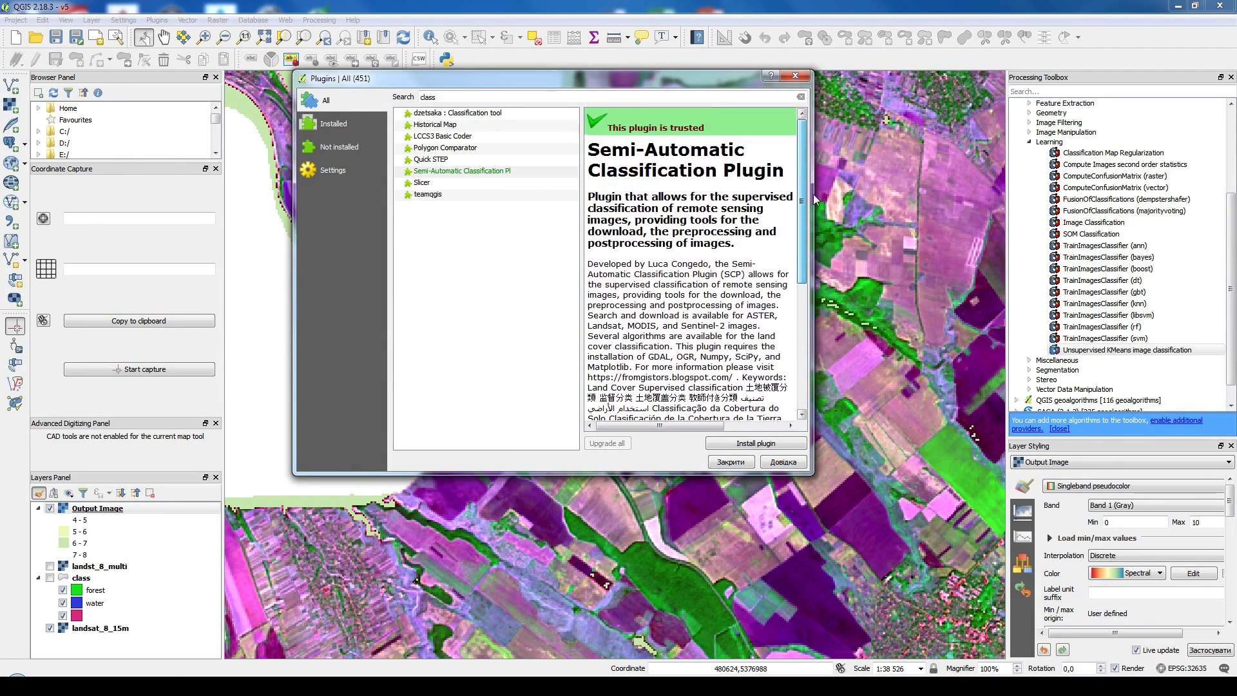
Step: Install the dzetsaka : Classification tool plugin and open its classifier settings
click(477, 114)
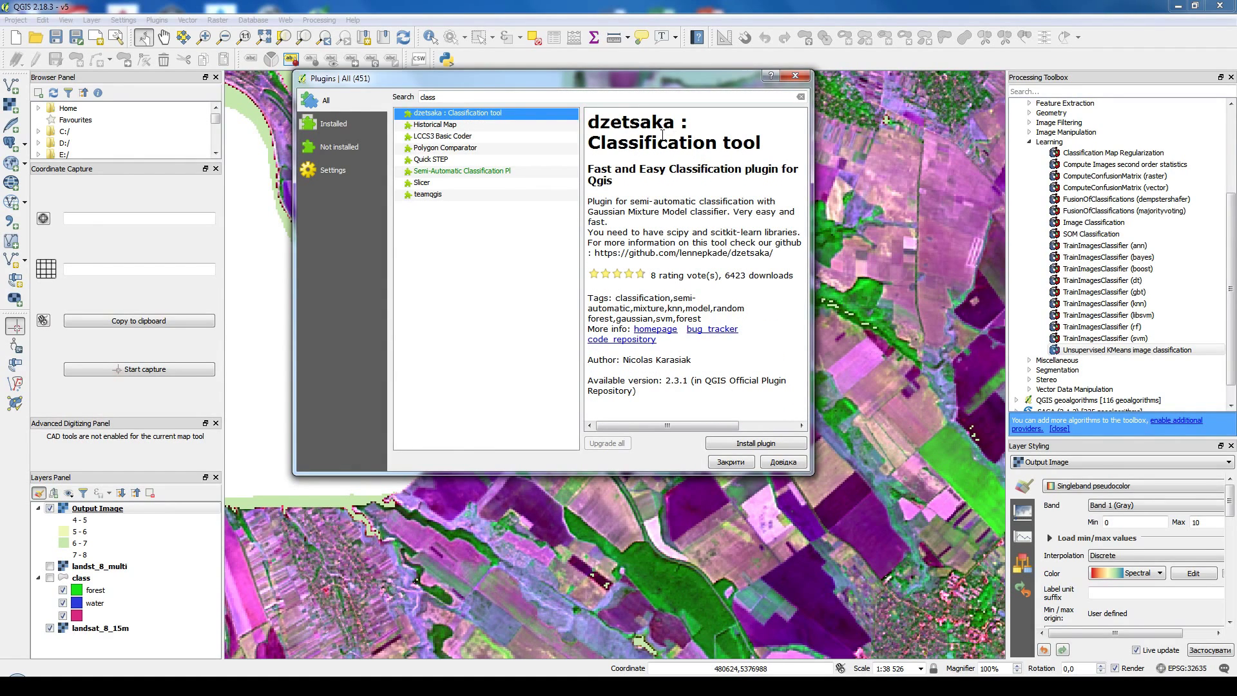
click(770, 443)
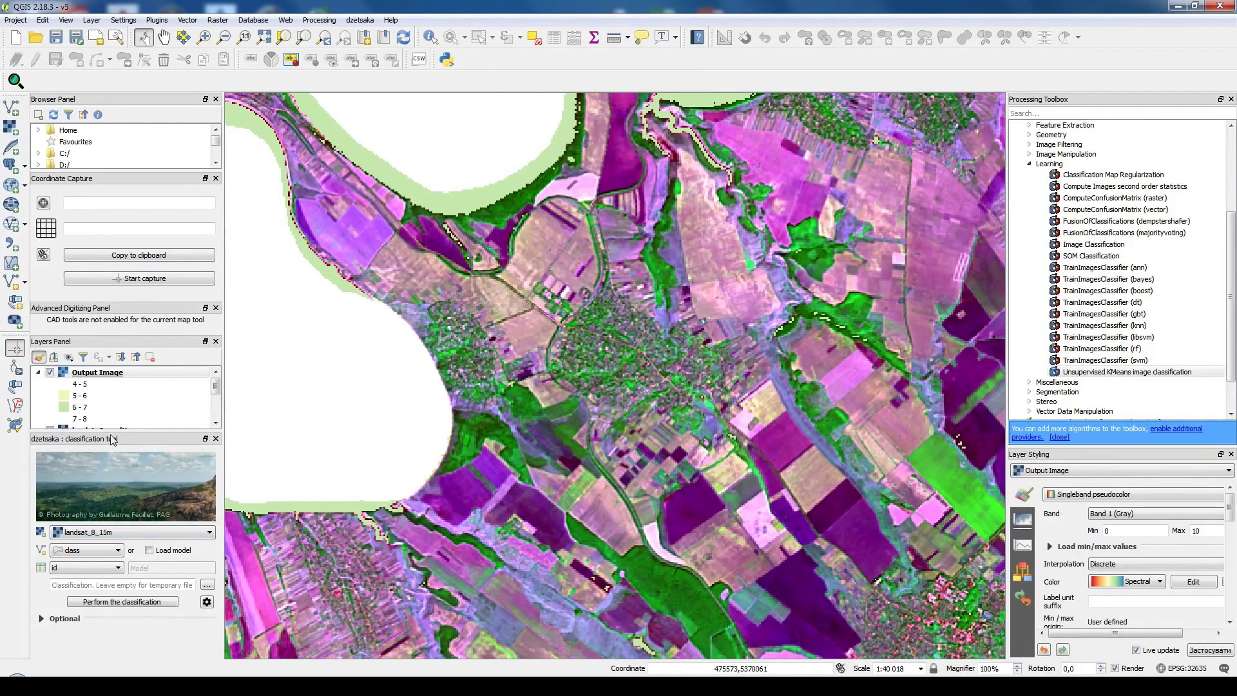
click(207, 603)
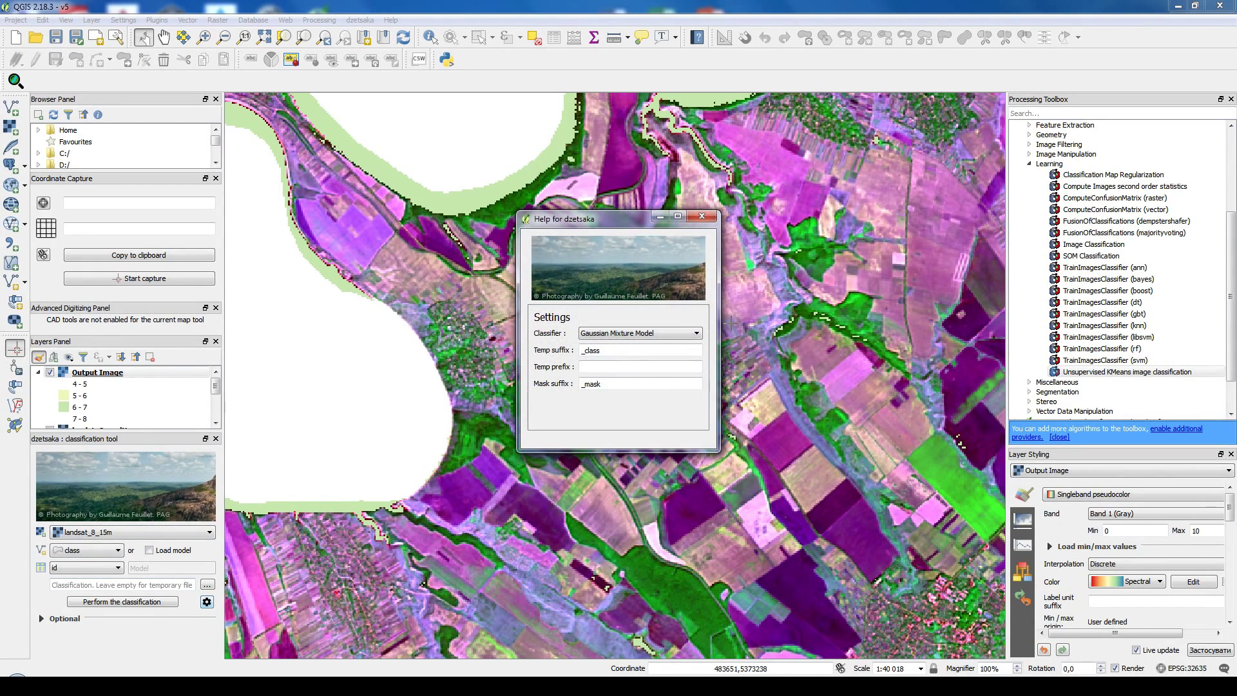
Step: Keep Gaussian Mixture Model as the dzetsaka classifier, close the settings and choose landst_8_multi as the image to classify
click(656, 336)
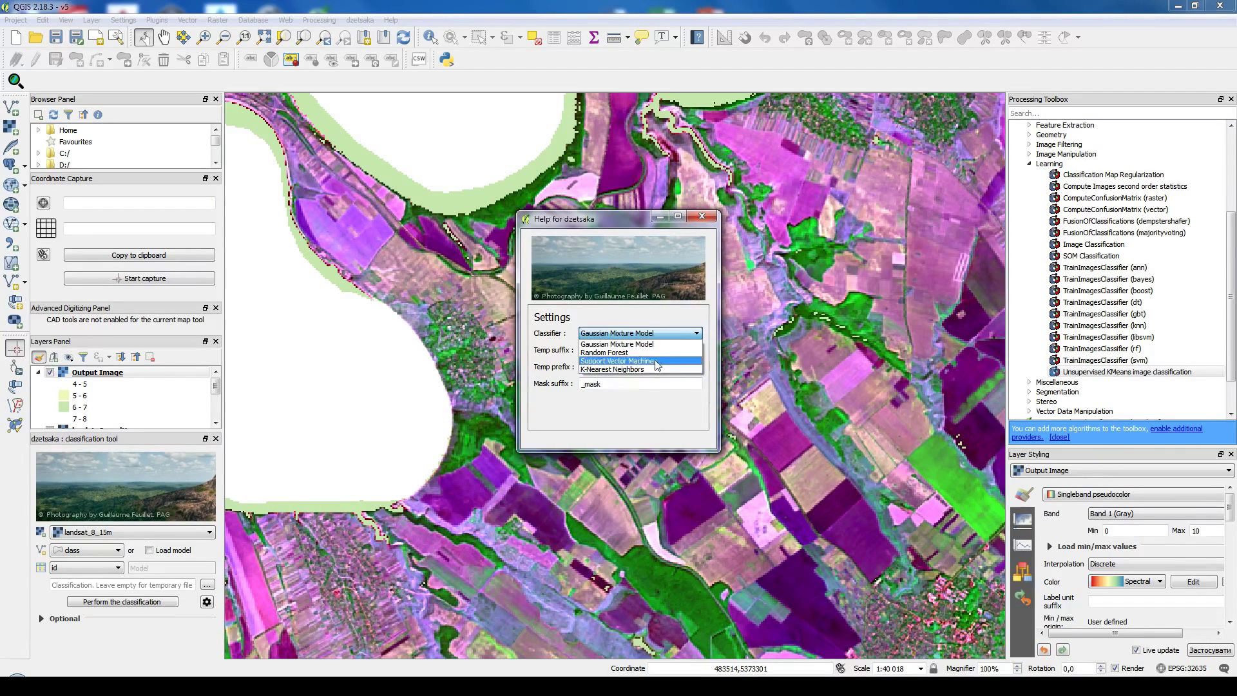
click(617, 344)
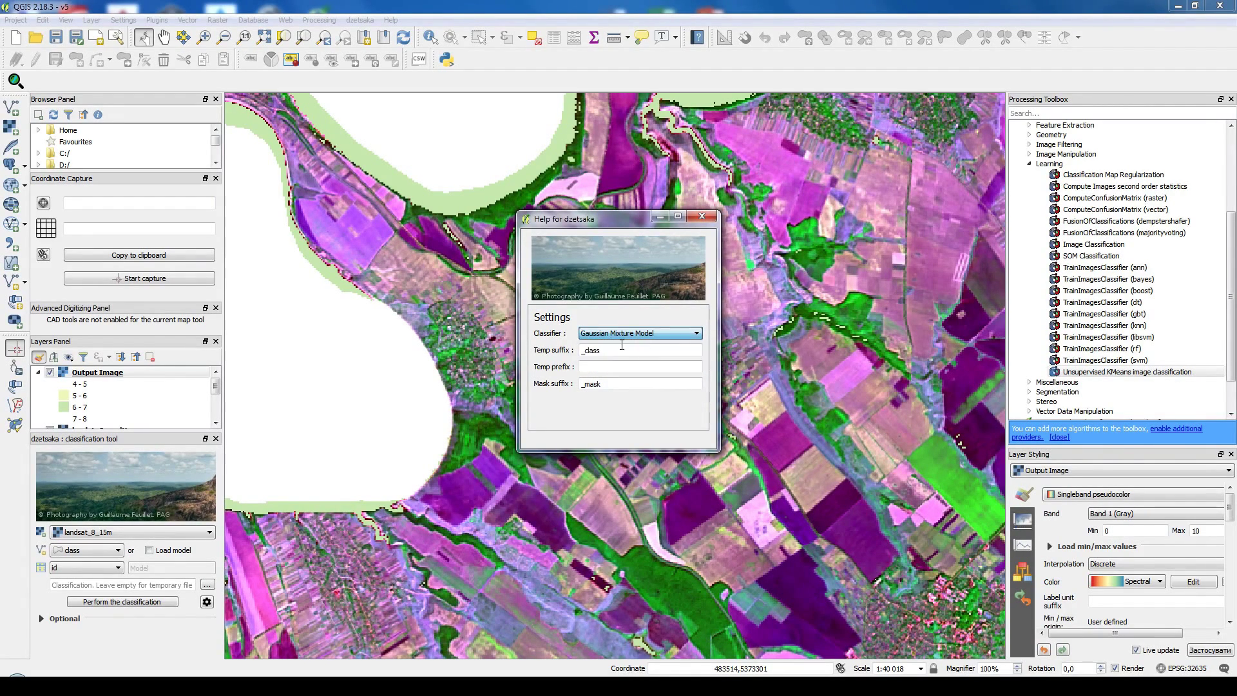
click(701, 216)
drag(365, 467, 590, 296)
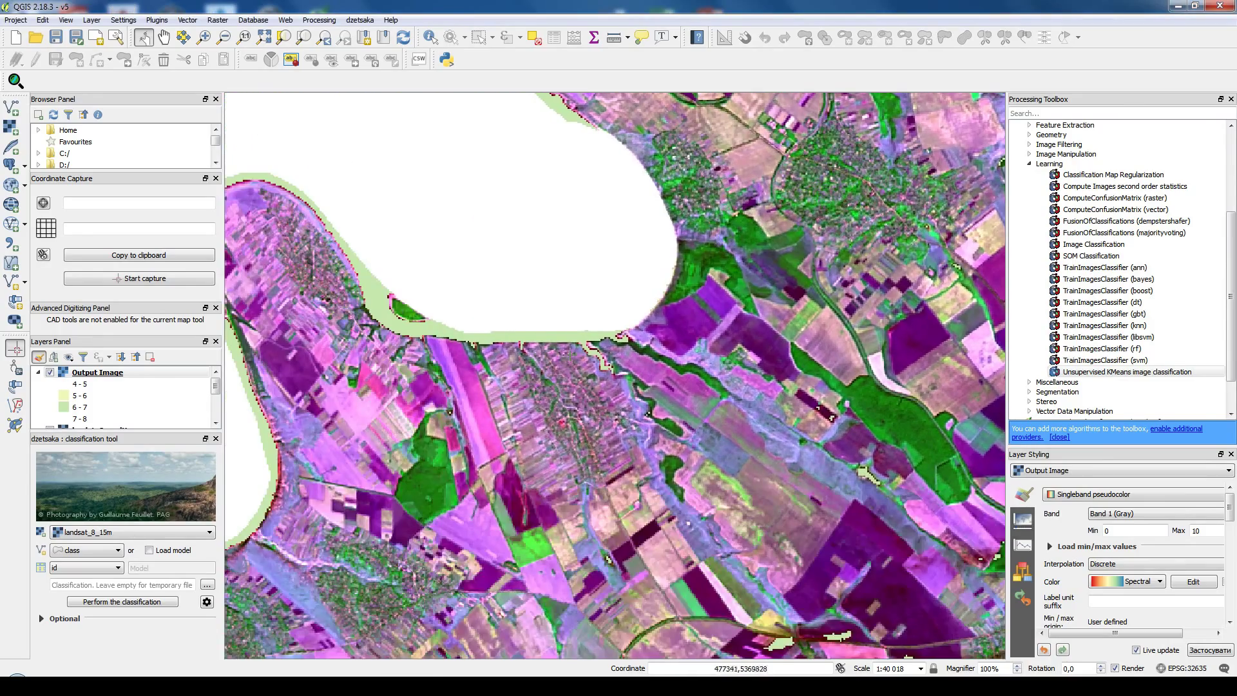
drag(426, 478, 473, 221)
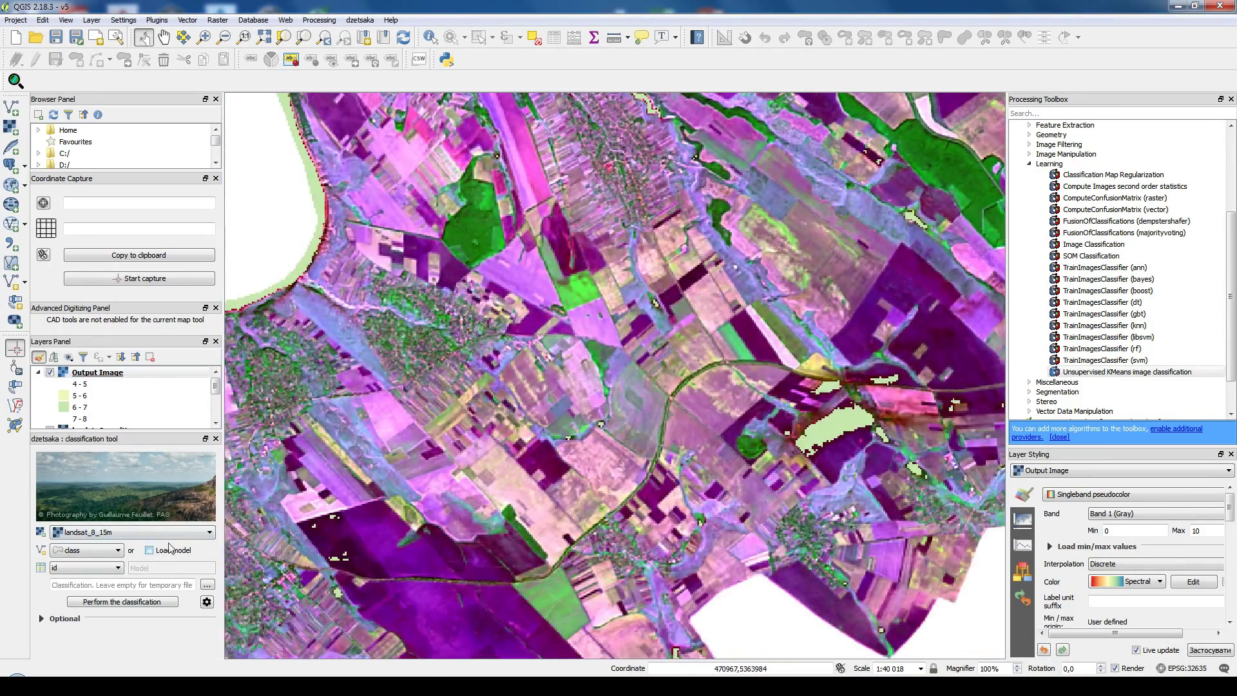
click(80, 536)
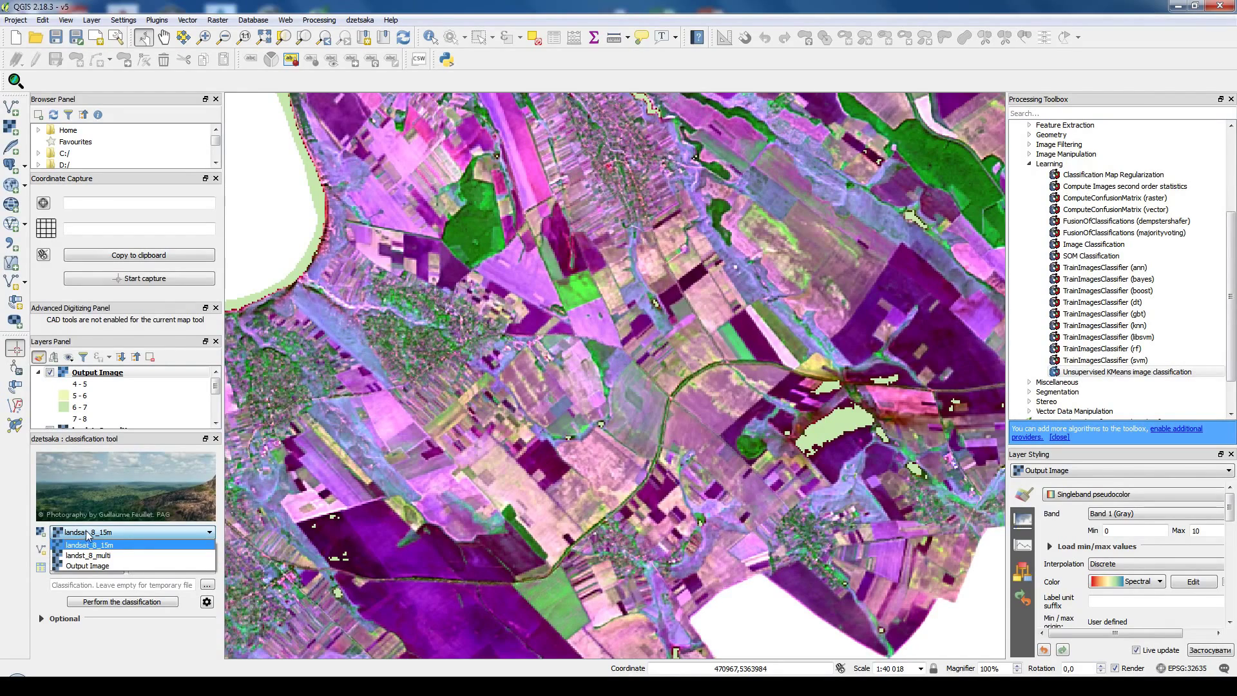
click(107, 555)
Step: Show the class layer's training polygons over the Landsat image and hide the Output Image layer
drag(571, 270, 527, 503)
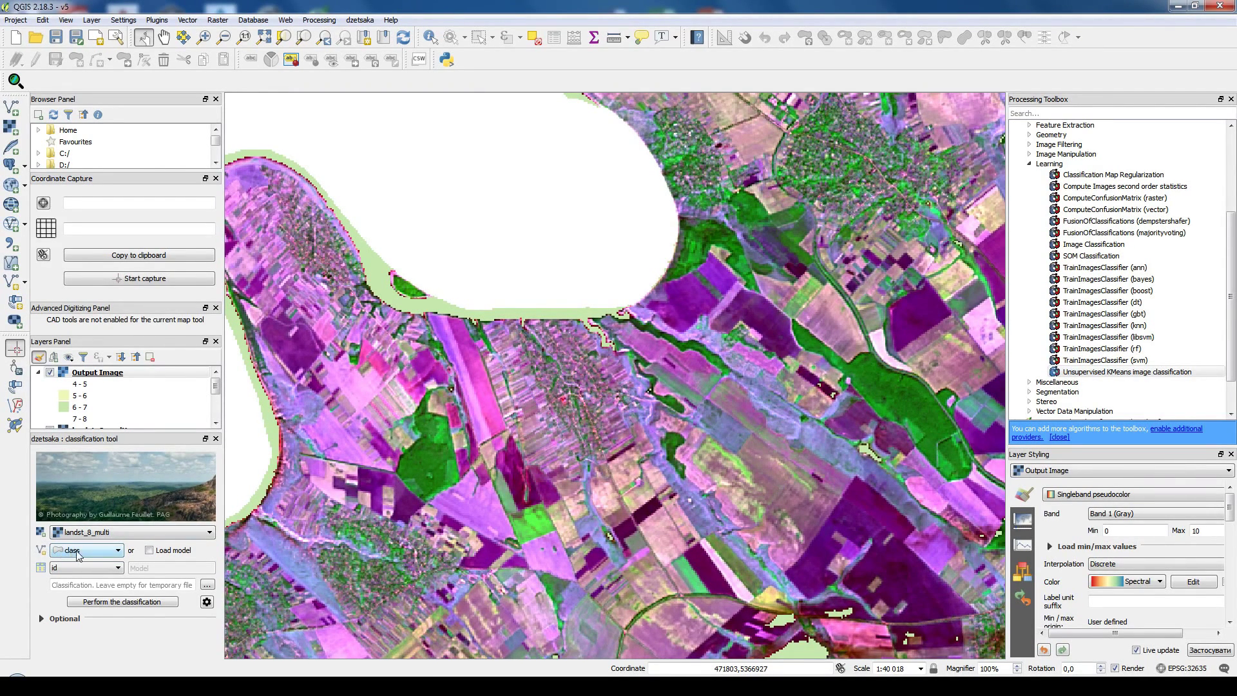
drag(507, 501, 535, 287)
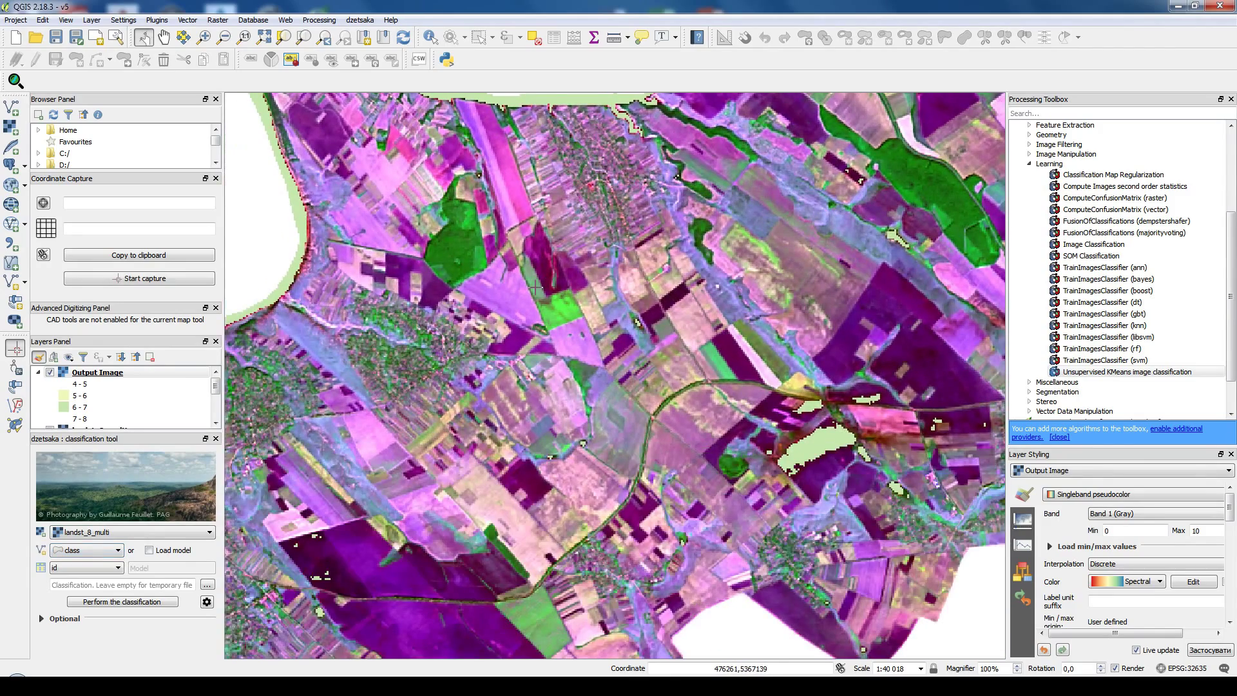
drag(821, 234, 662, 375)
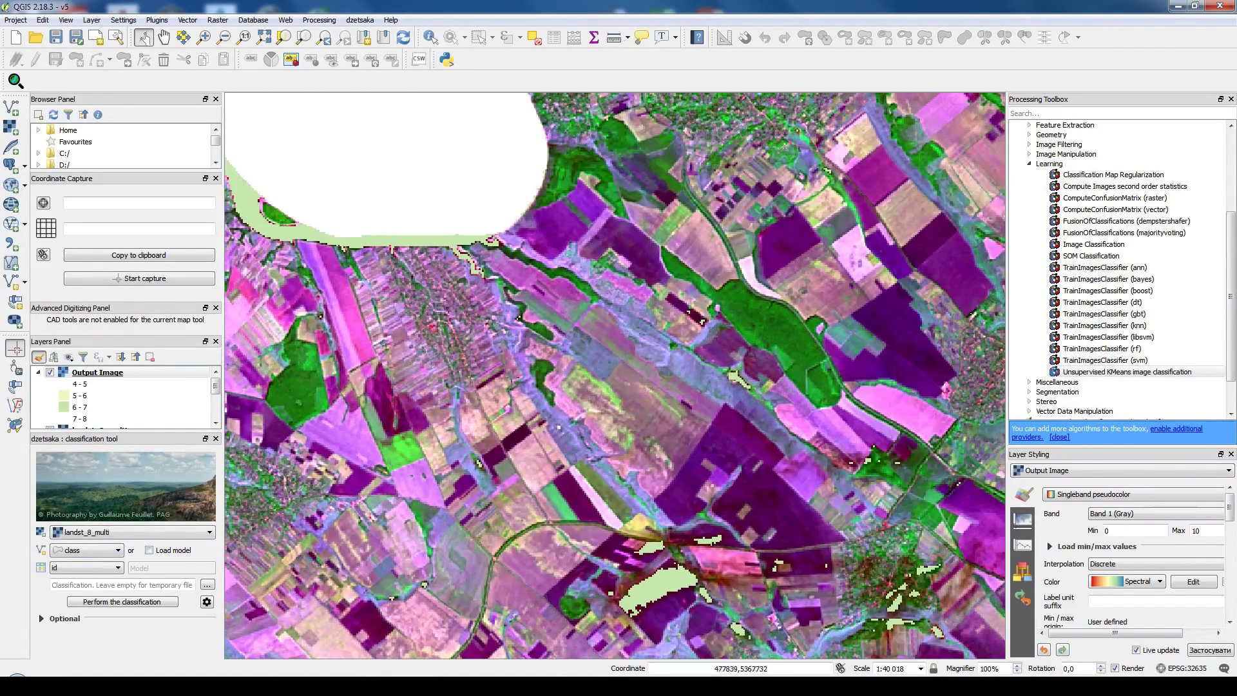
scroll(87, 399, down, 1)
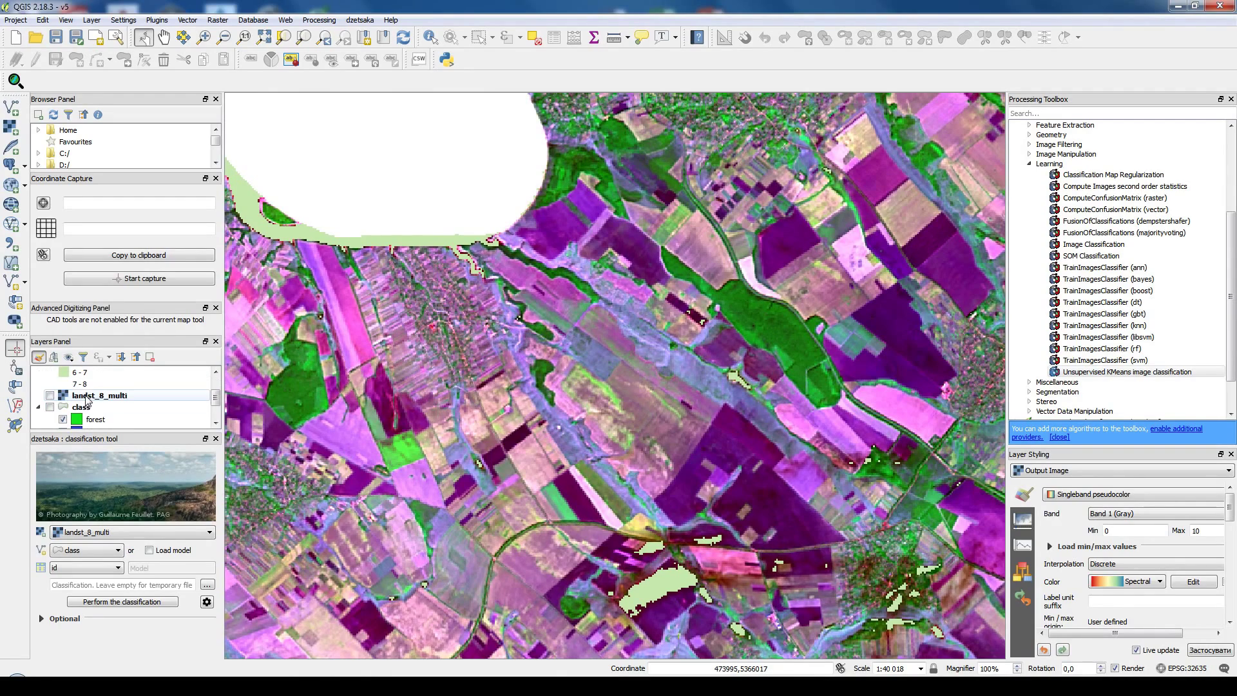
click(50, 408)
drag(768, 245, 588, 294)
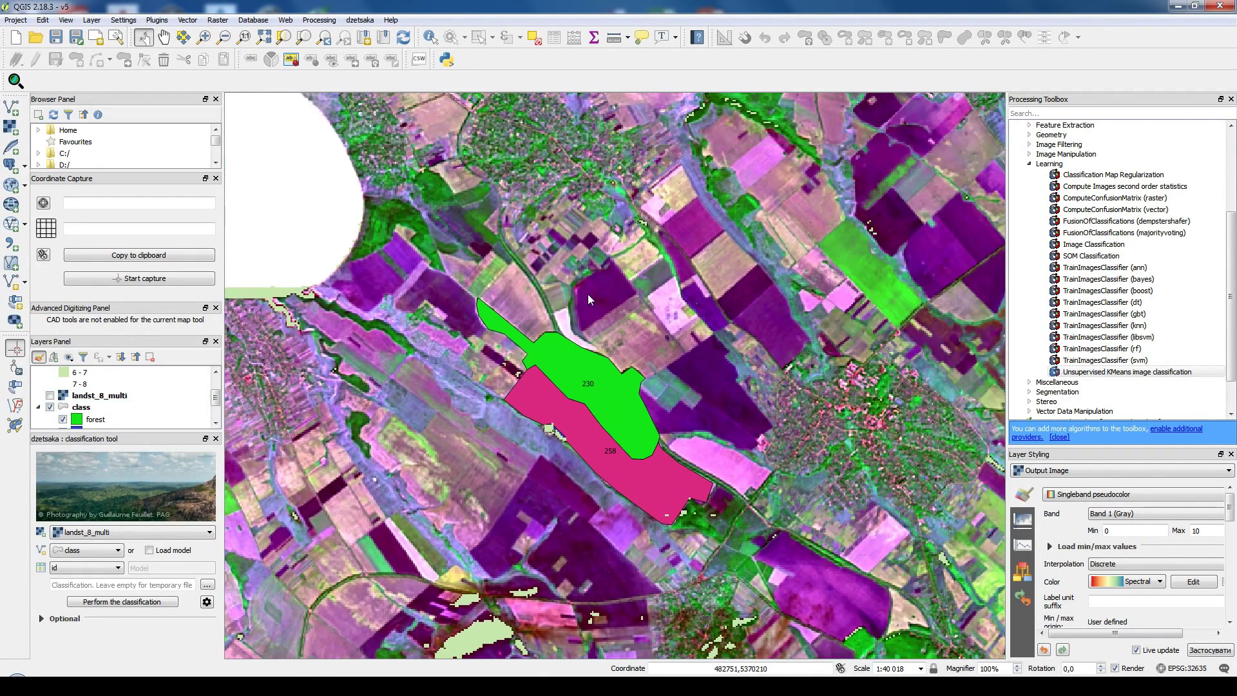
scroll(632, 482, up, 1)
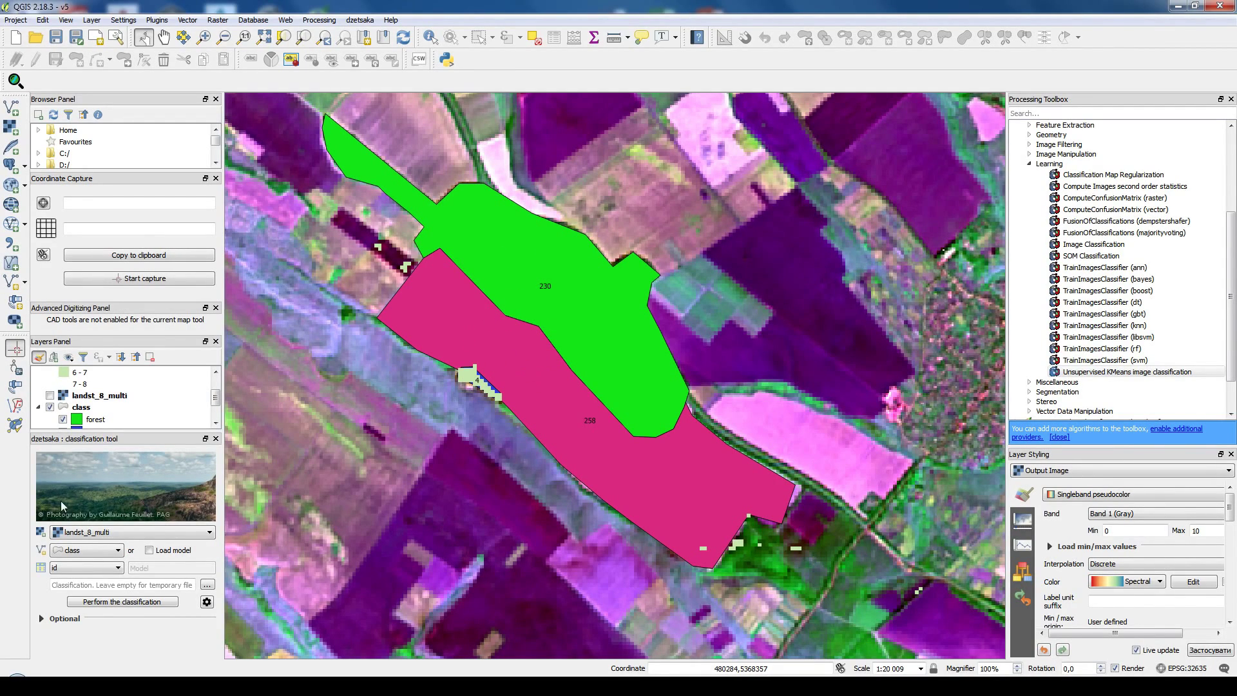
scroll(97, 393, up, 2)
click(50, 373)
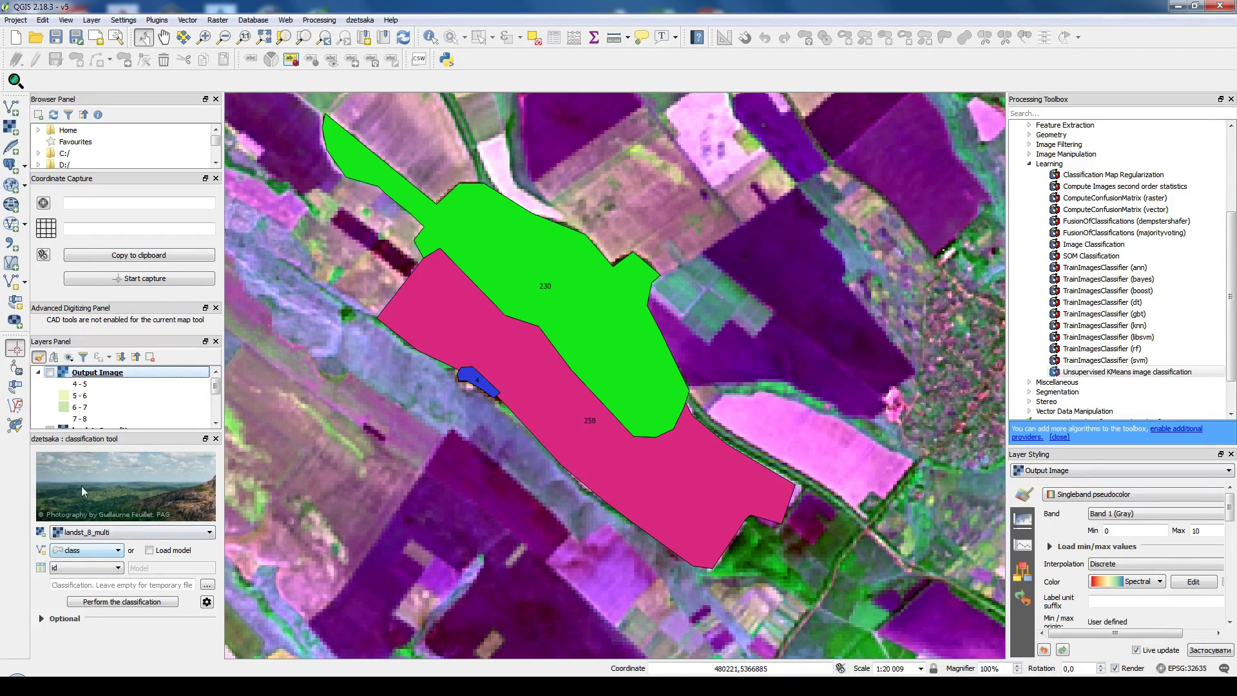
Step: Check the columns dzetsaka offers for the training layer and open the class layer's attribute table
click(86, 567)
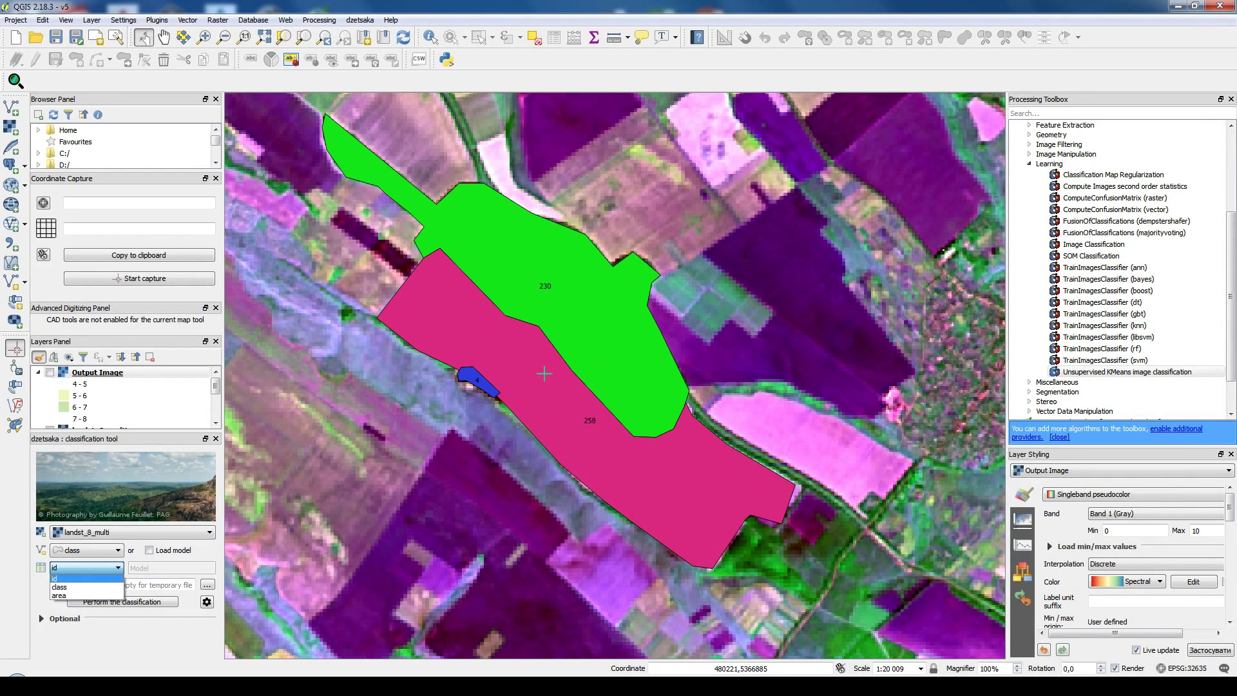
click(105, 385)
scroll(105, 383, down, 2)
right_click(102, 377)
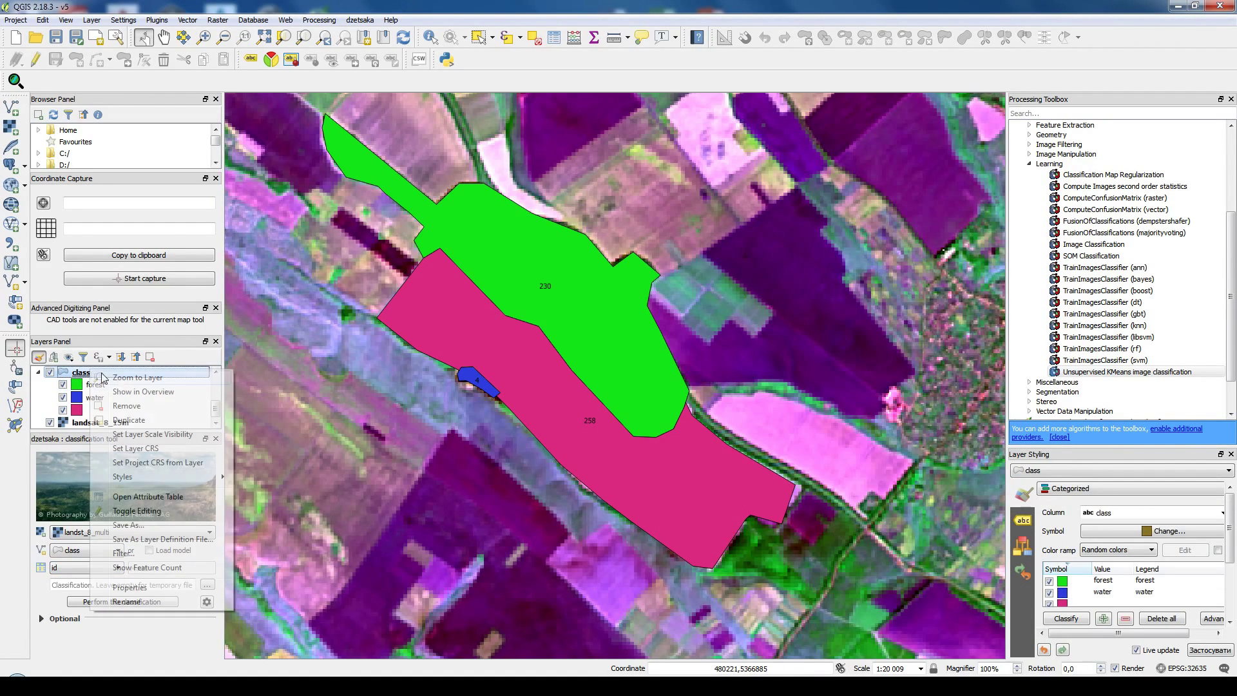
click(141, 497)
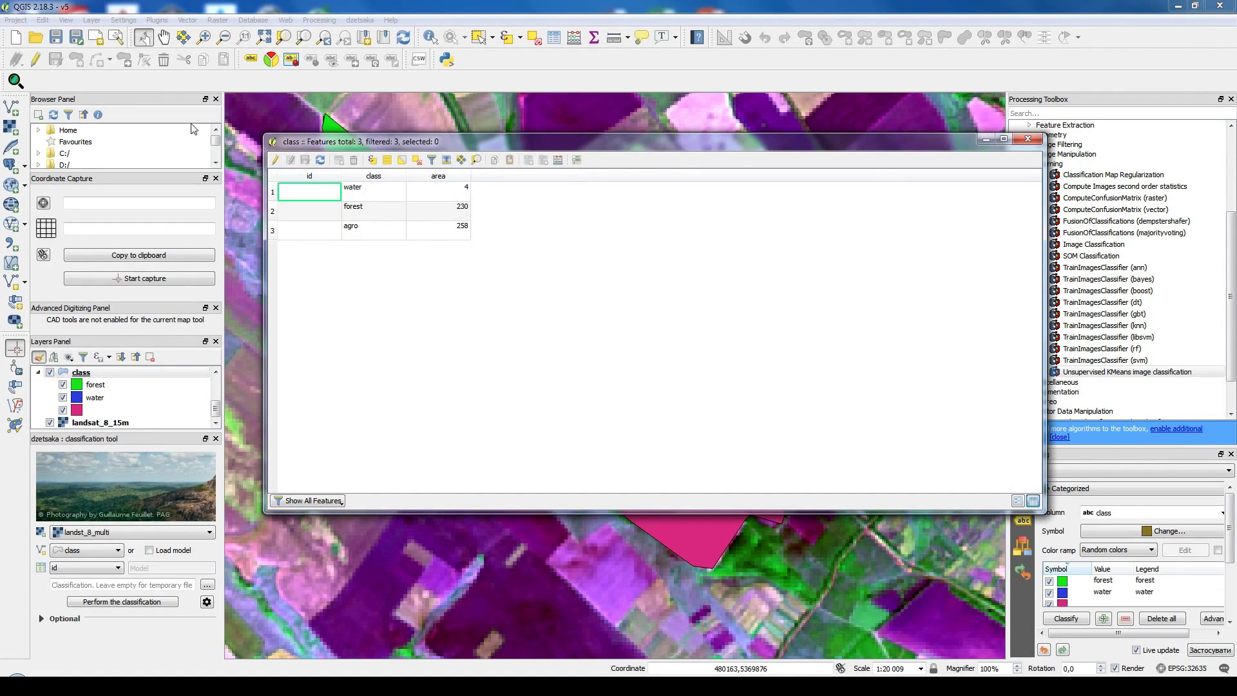
Step: Make the class layer editable and add a whole-number field named class1 to its attribute table
click(36, 60)
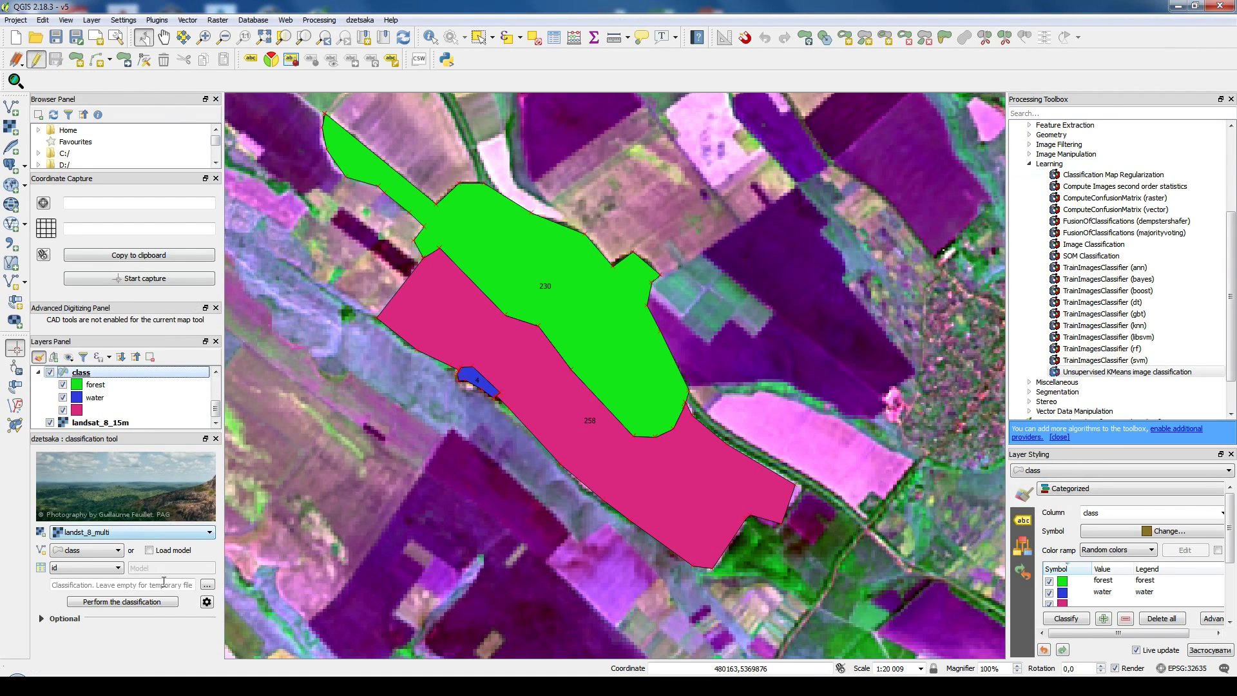
mouse_move(281, 658)
click(319, 606)
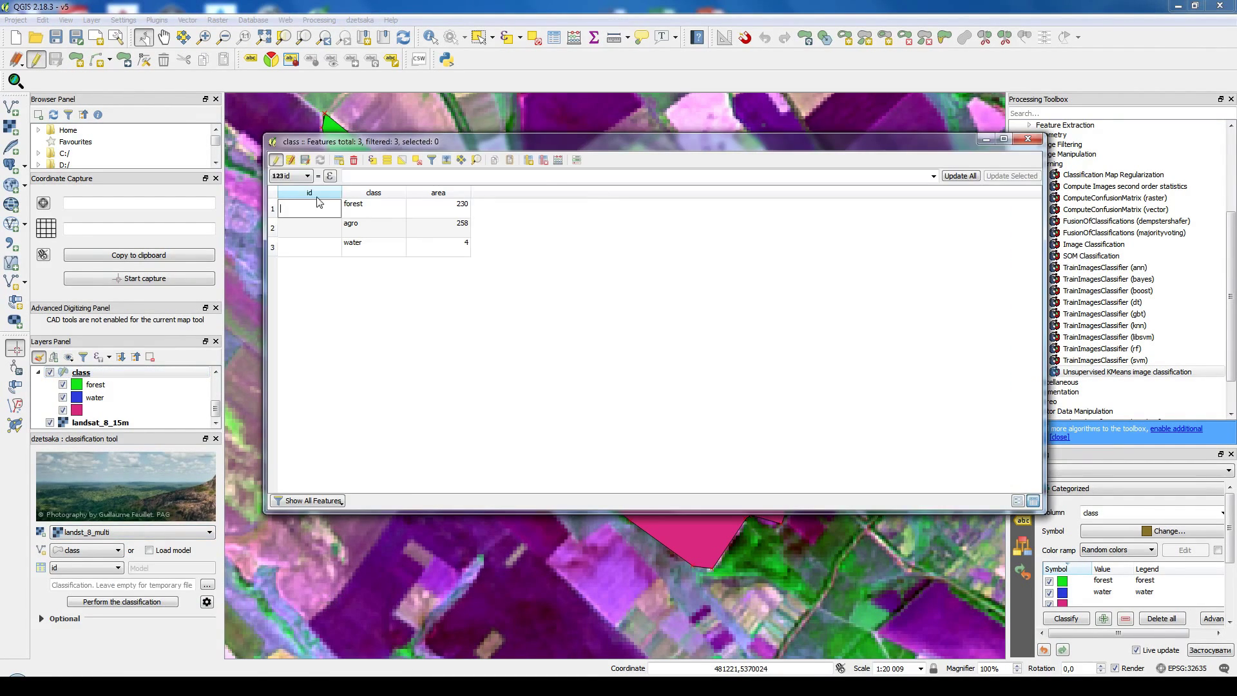
click(341, 160)
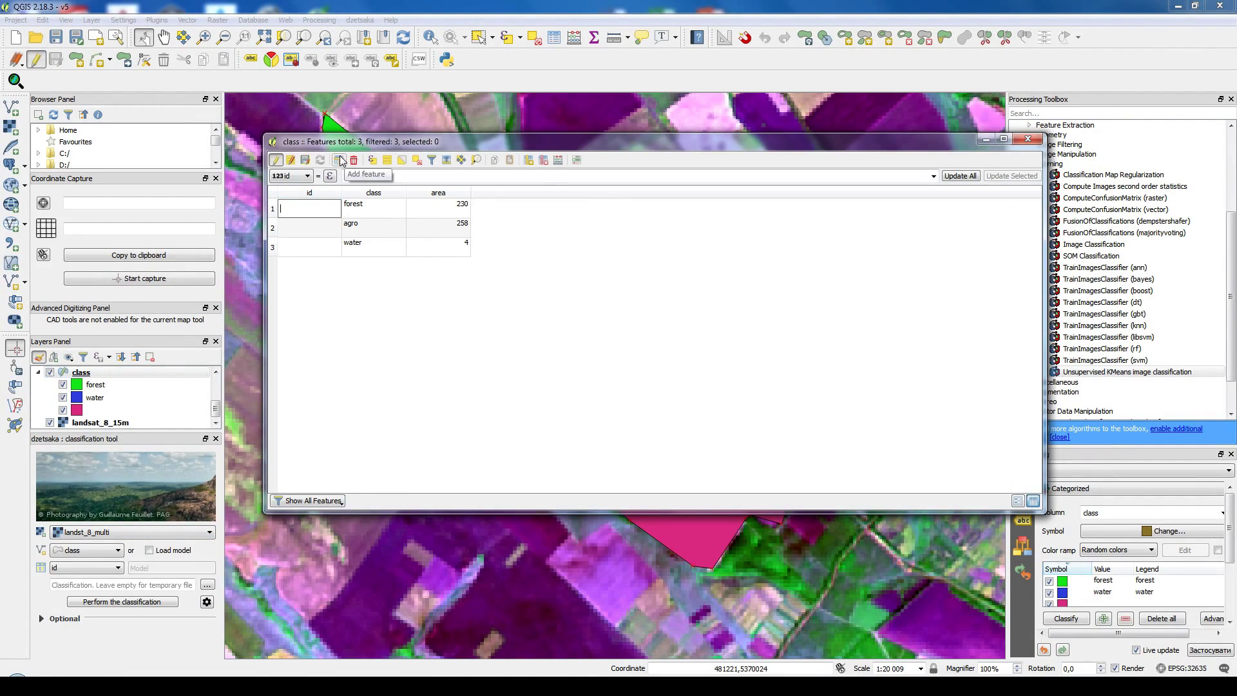
click(701, 361)
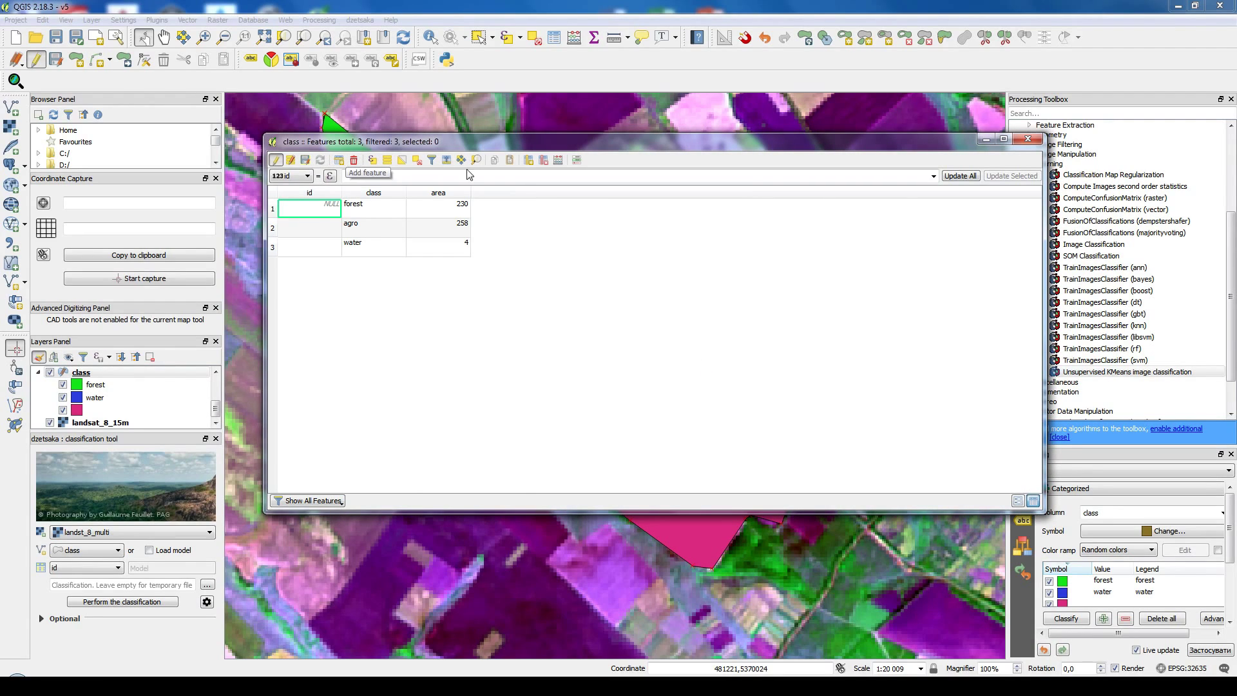
click(529, 159)
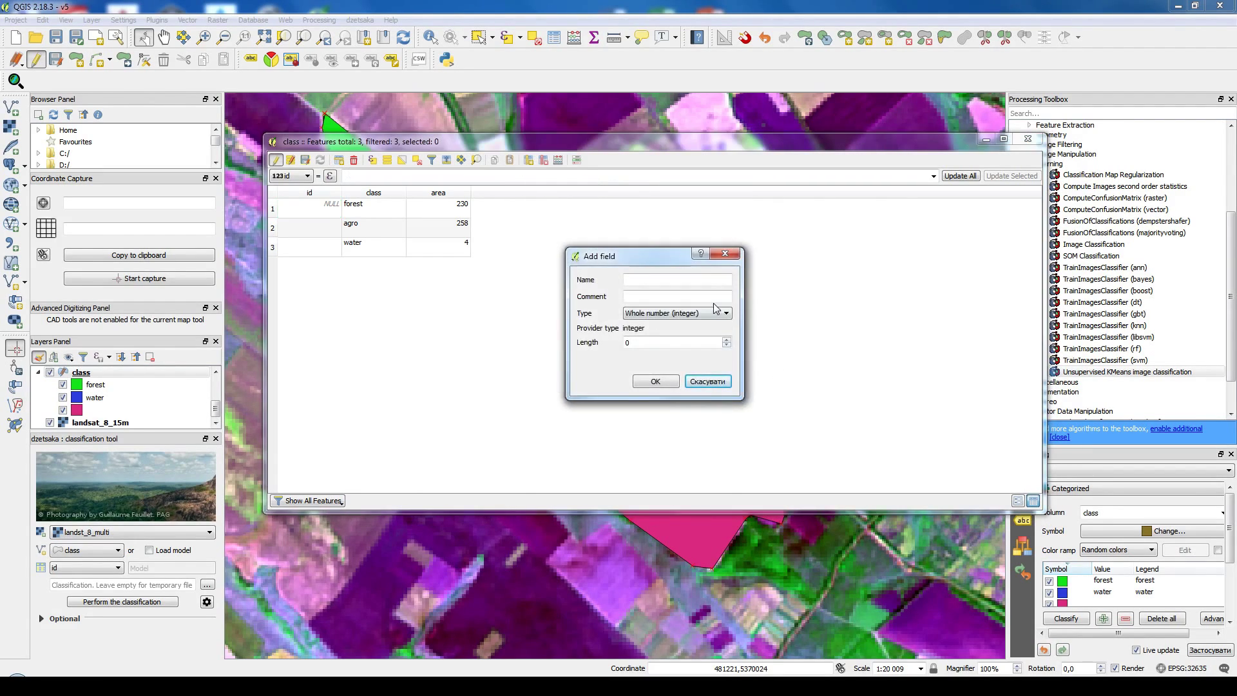
click(673, 280)
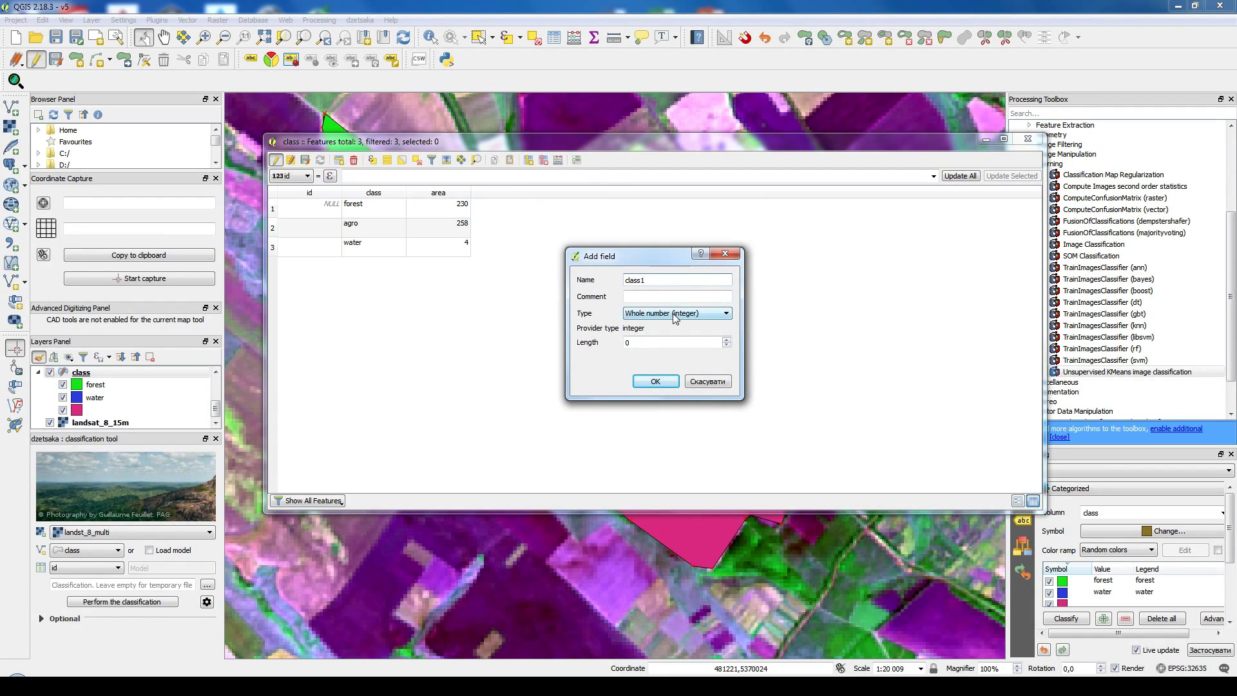
click(654, 381)
Step: Set class1 to 1 for forest, 2 for agro and 3 for water, save the layer edits and close the table
double_click(509, 204)
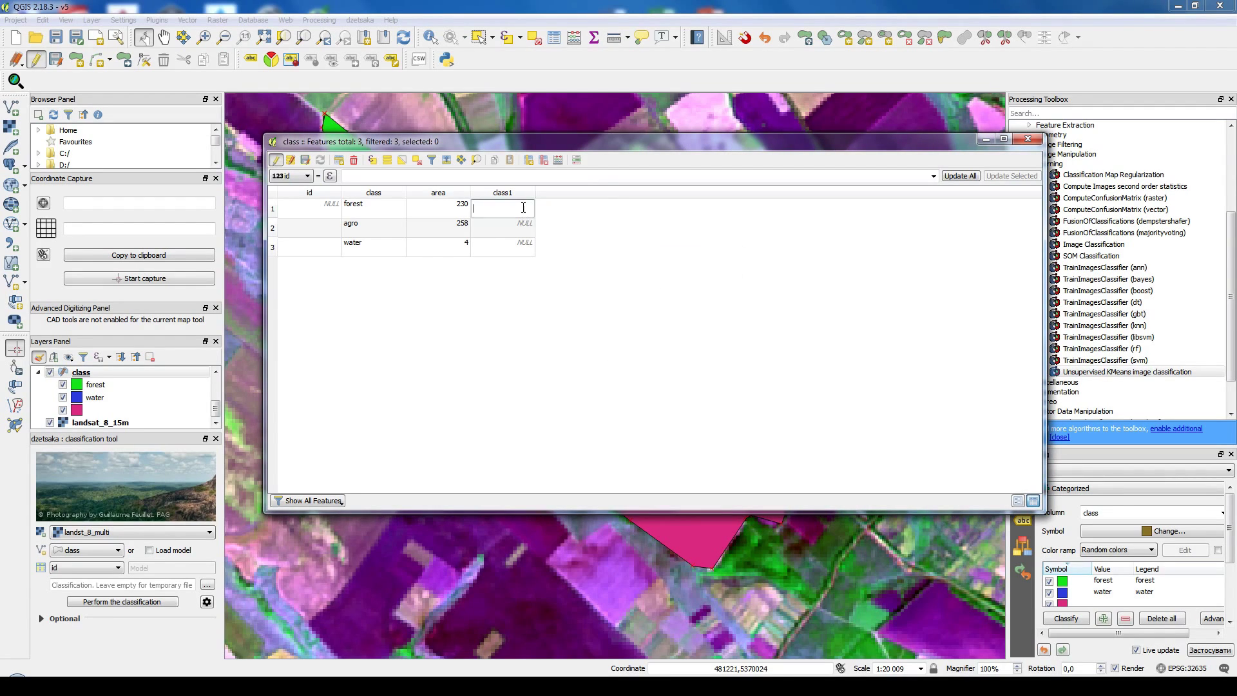
text(1)
double_click(525, 227)
text(2)
double_click(503, 250)
text(3)
click(583, 295)
click(275, 161)
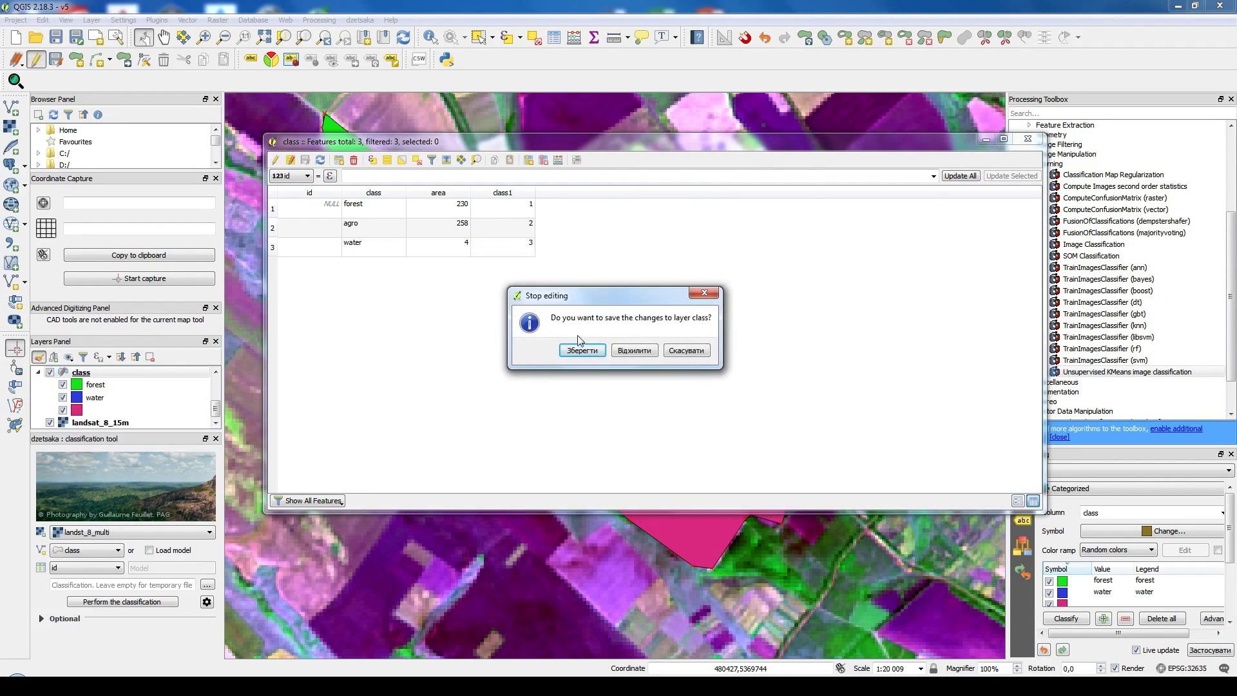
click(594, 354)
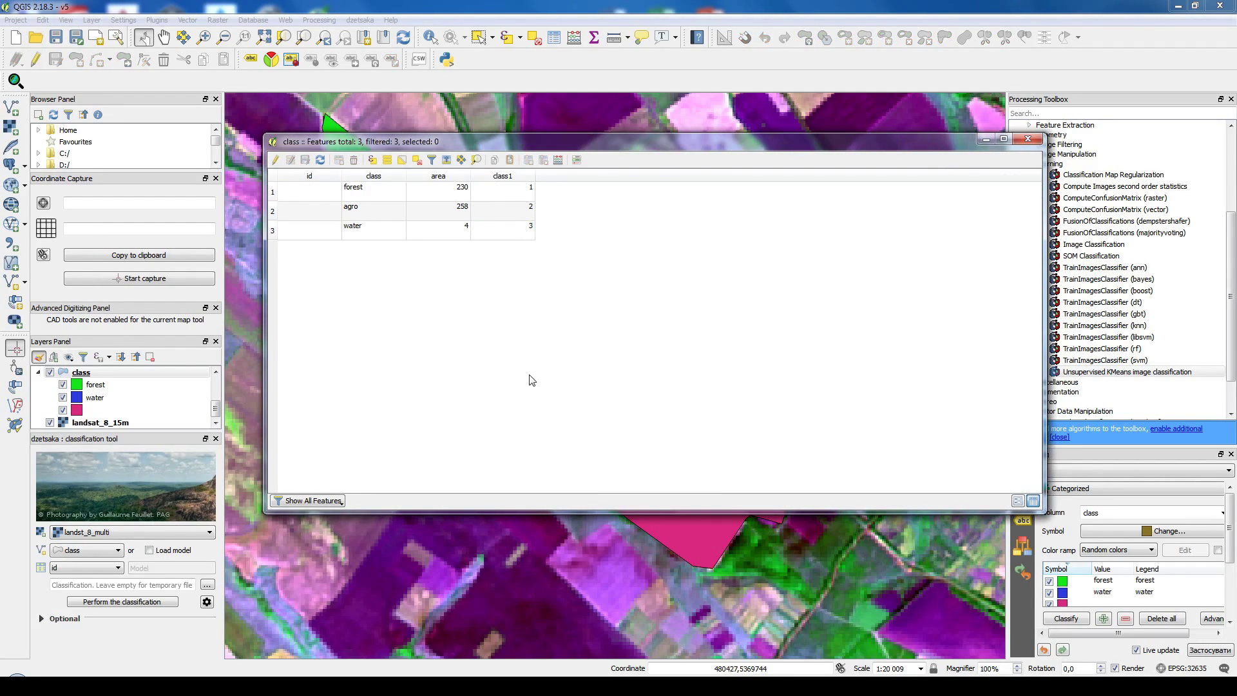
click(1028, 139)
Step: Check dzetsaka's column choices for the class training layer after the attribute edits
click(59, 555)
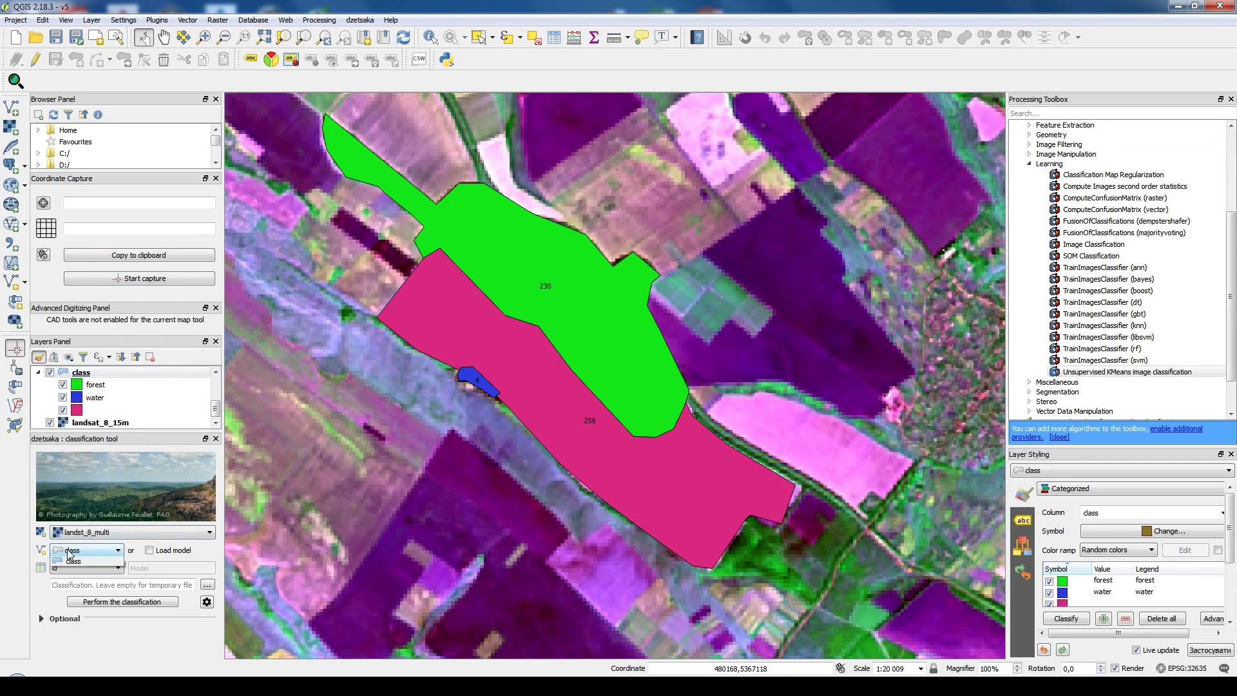
click(76, 553)
click(74, 570)
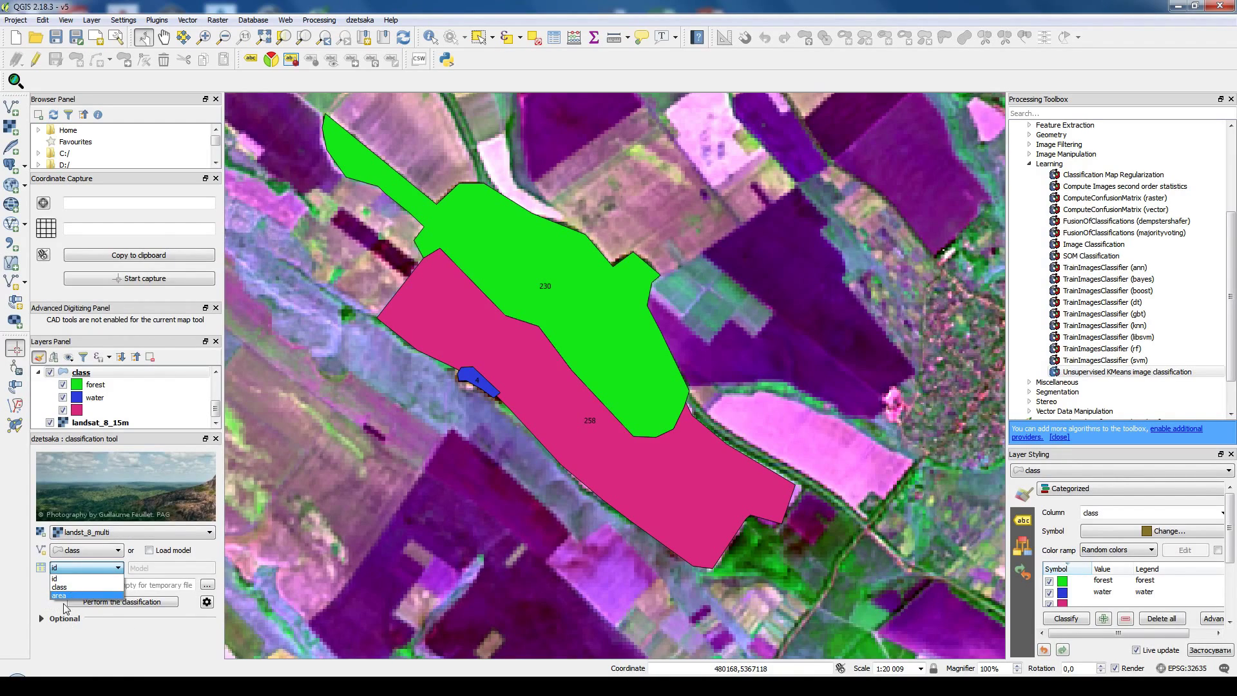
key(Escape)
Step: Remove the class layer from the project
right_click(91, 376)
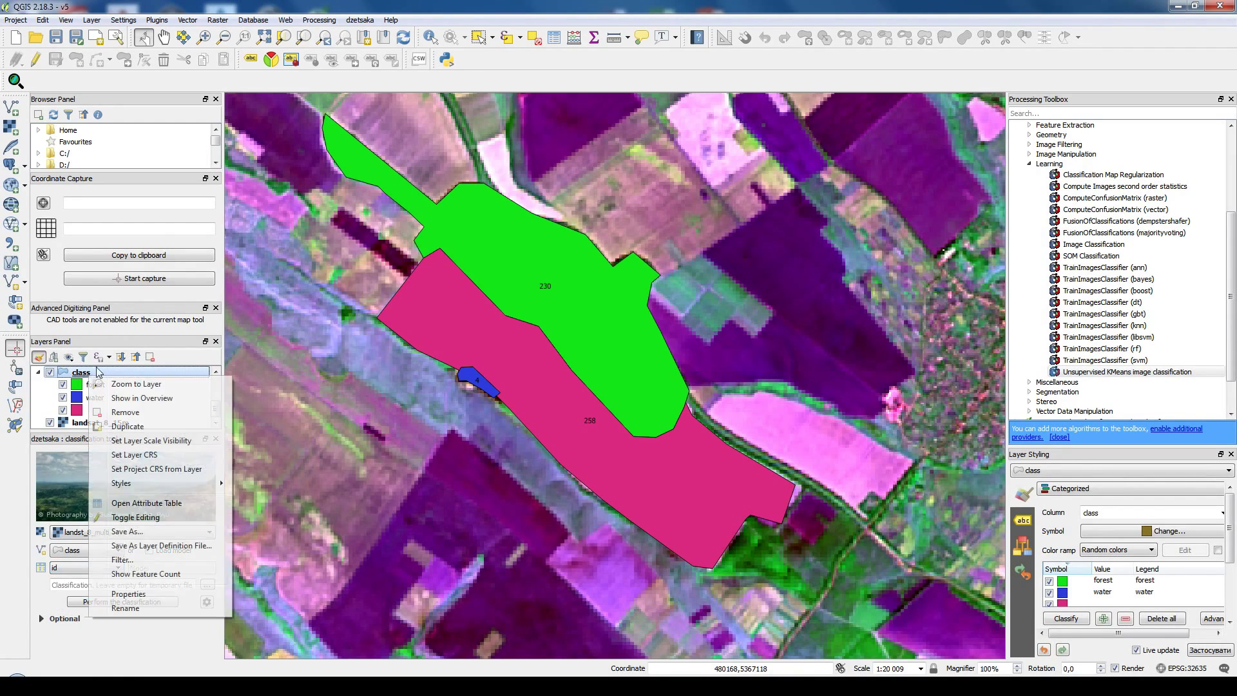
click(125, 413)
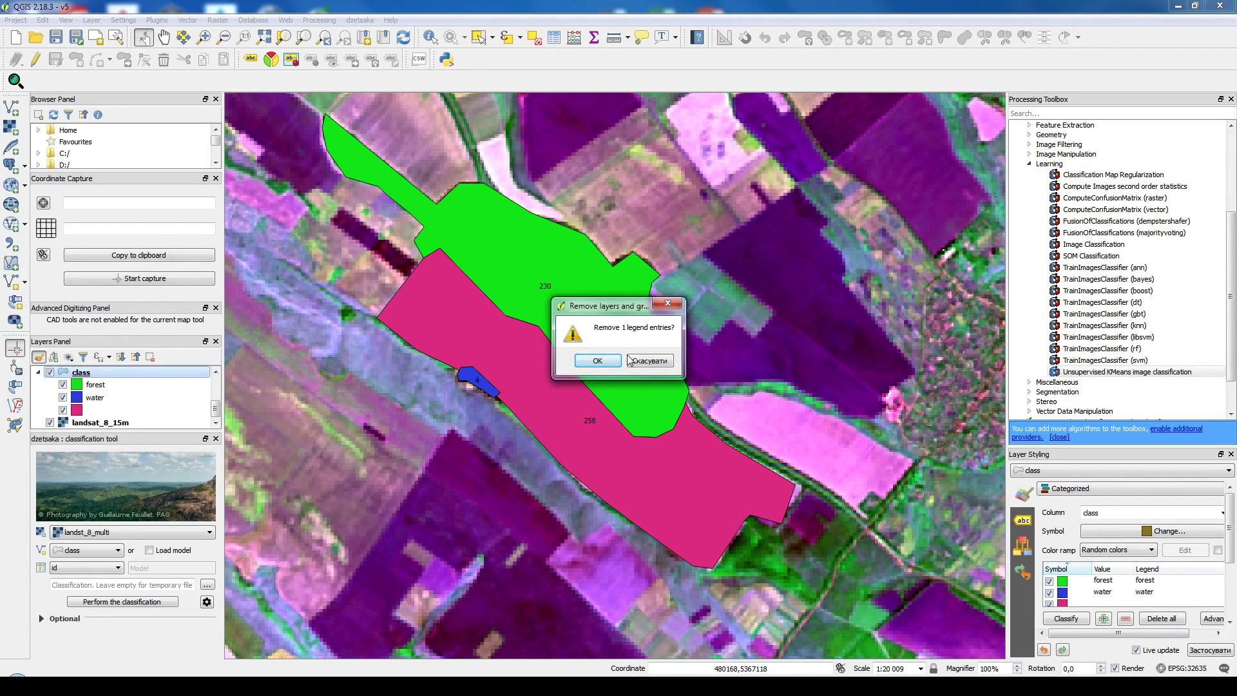
click(604, 354)
right_click(134, 380)
click(155, 413)
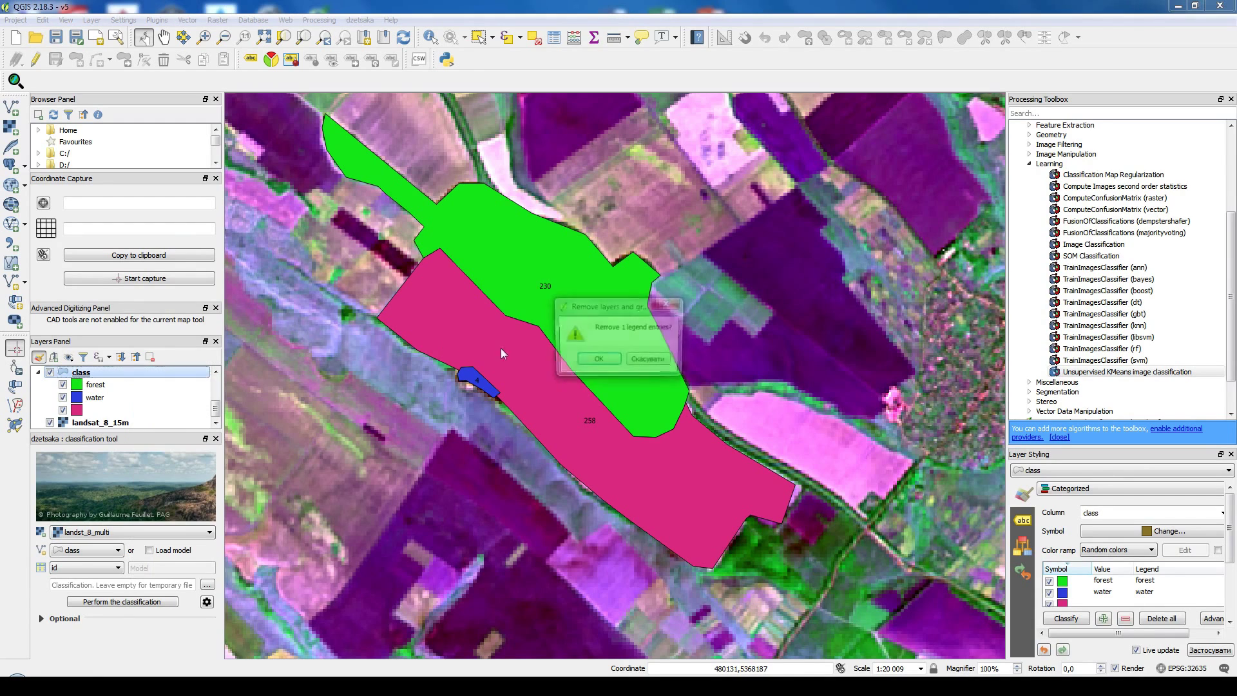
click(600, 356)
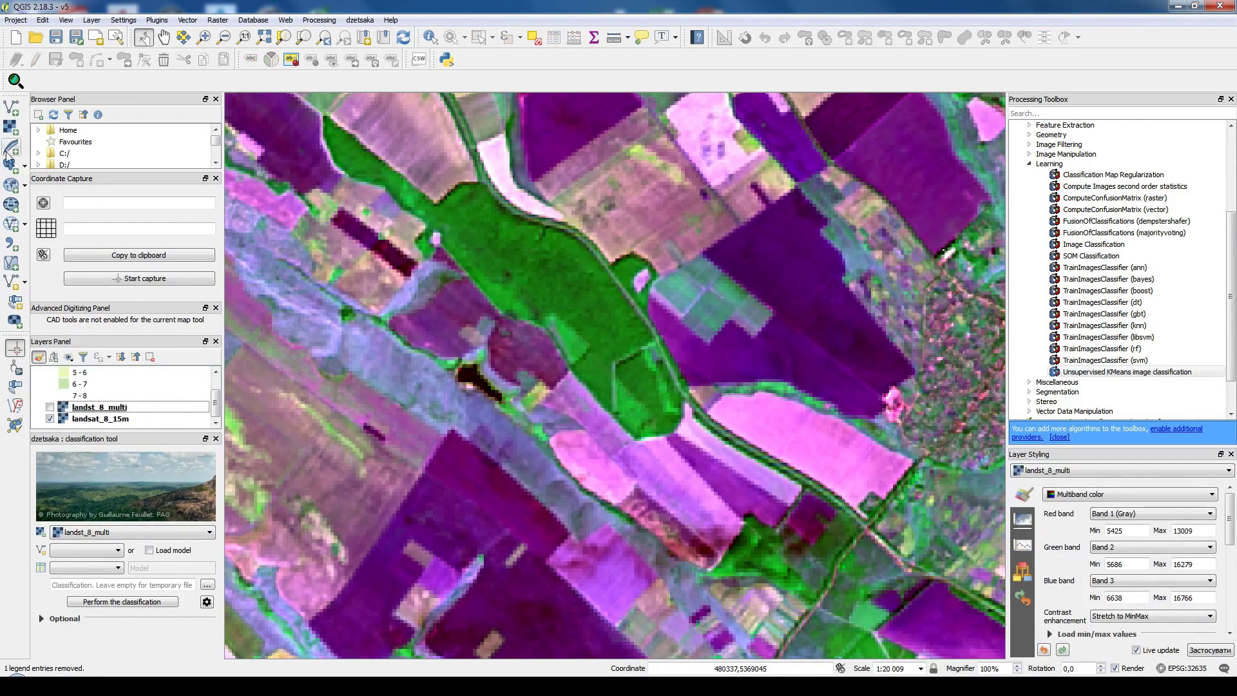
Step: Add the class shapefile from the shp folder back to the project as a vector layer
click(11, 107)
click(749, 372)
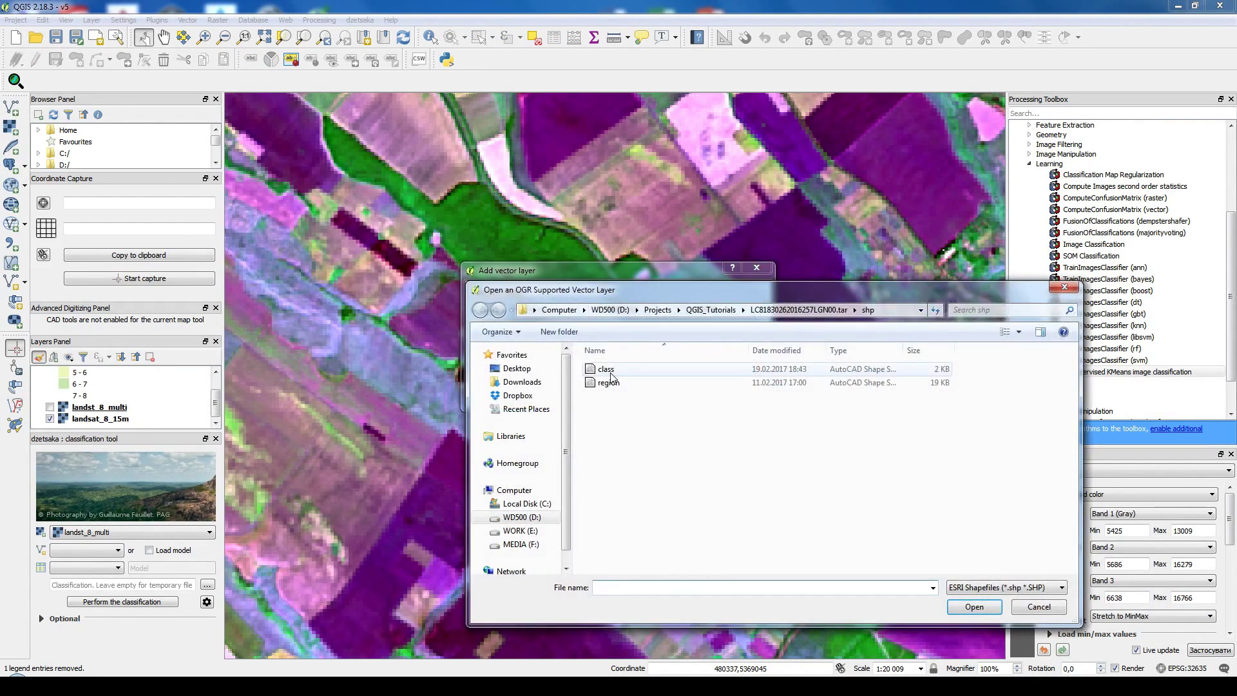
double_click(609, 370)
click(635, 393)
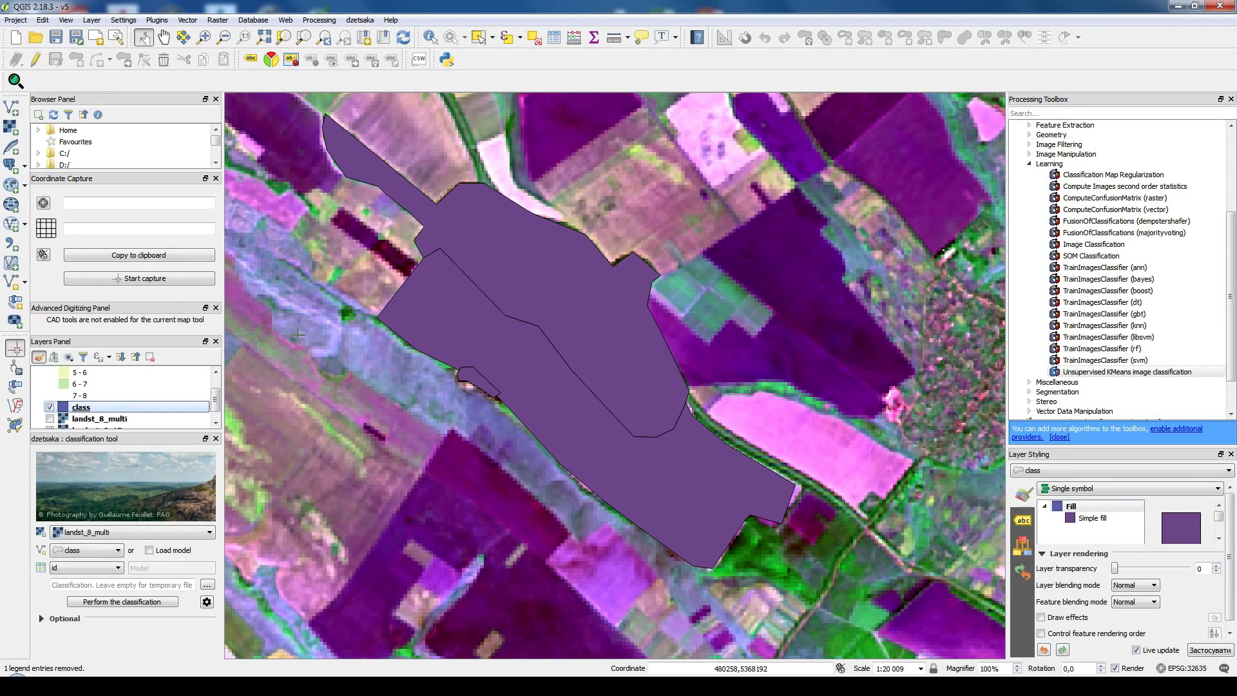
Step: Run the dzetsaka classification of landst_8_multi with class1 as the class column and supervised.tif in the pan folder as output
click(96, 568)
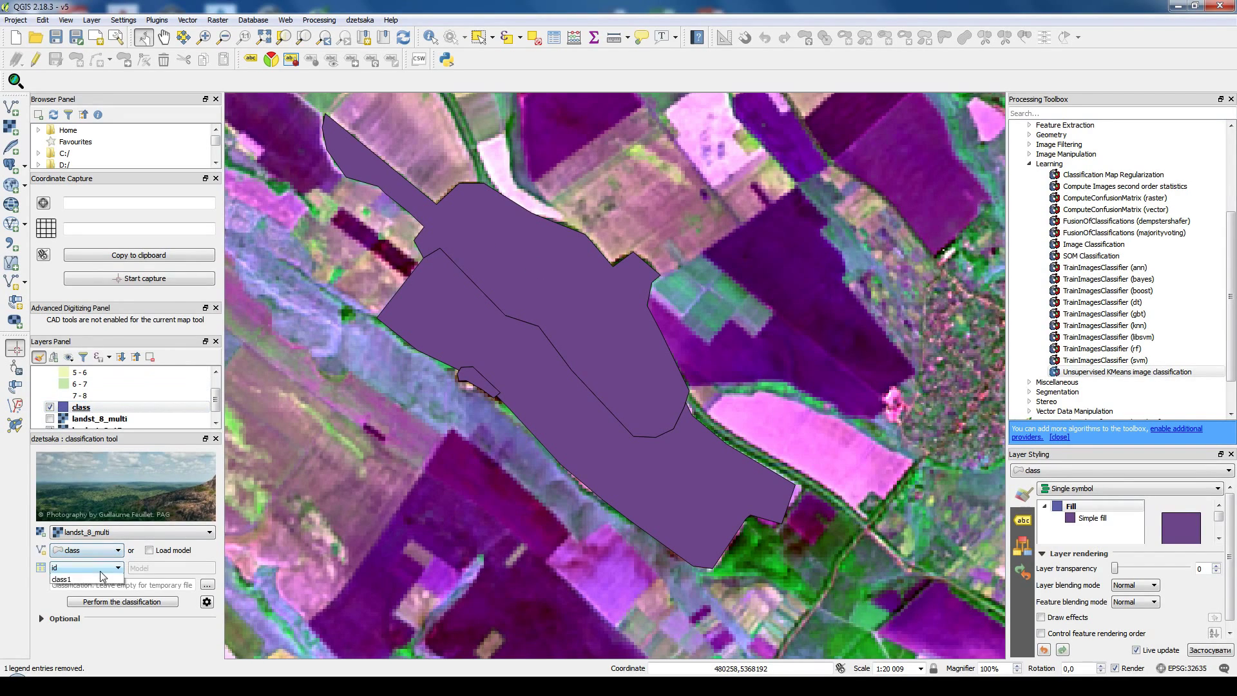
click(105, 608)
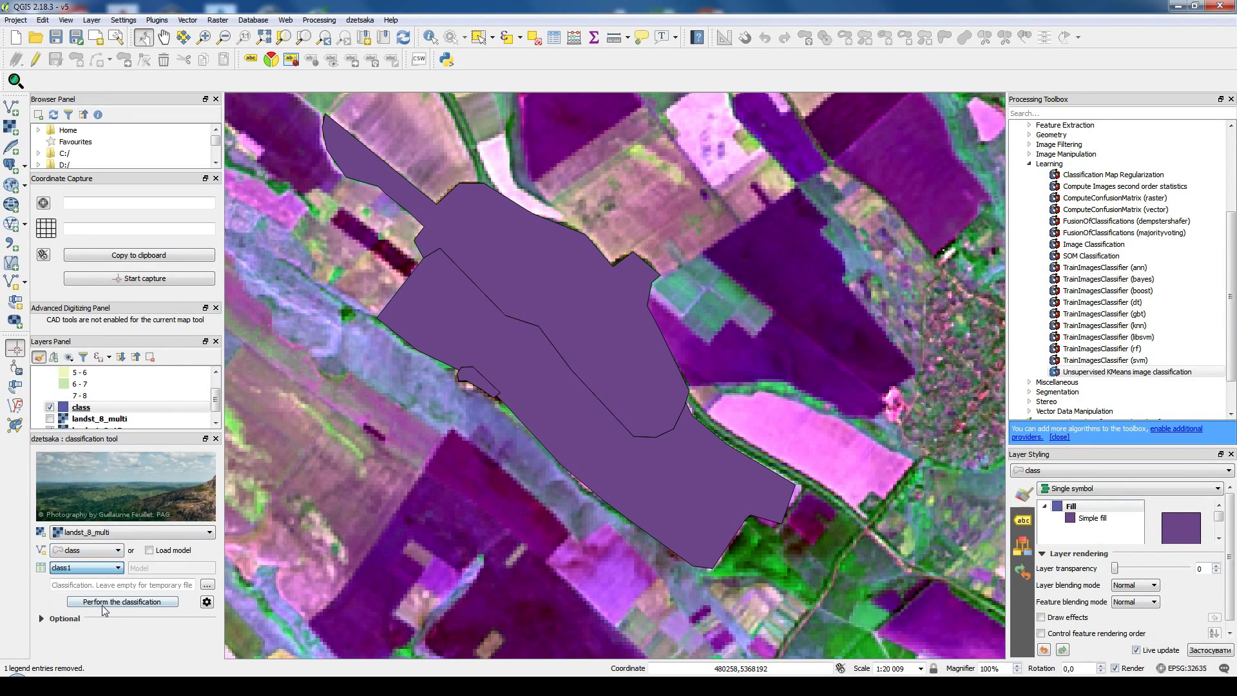
click(207, 585)
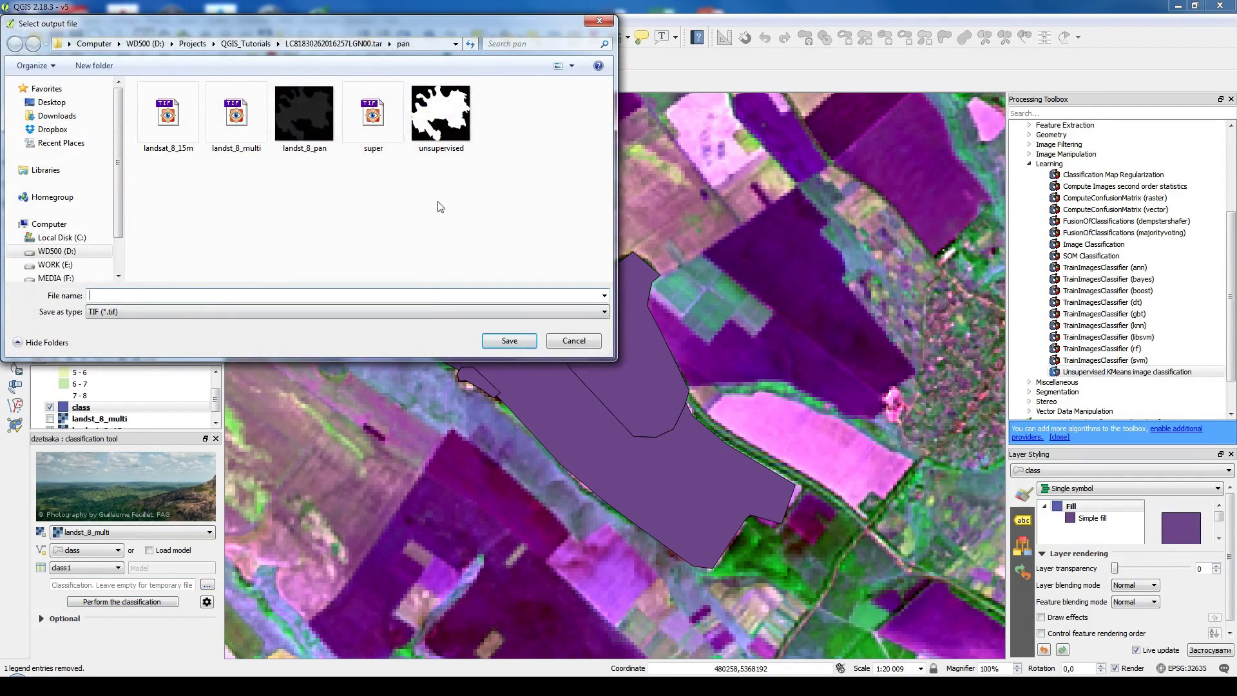
click(440, 115)
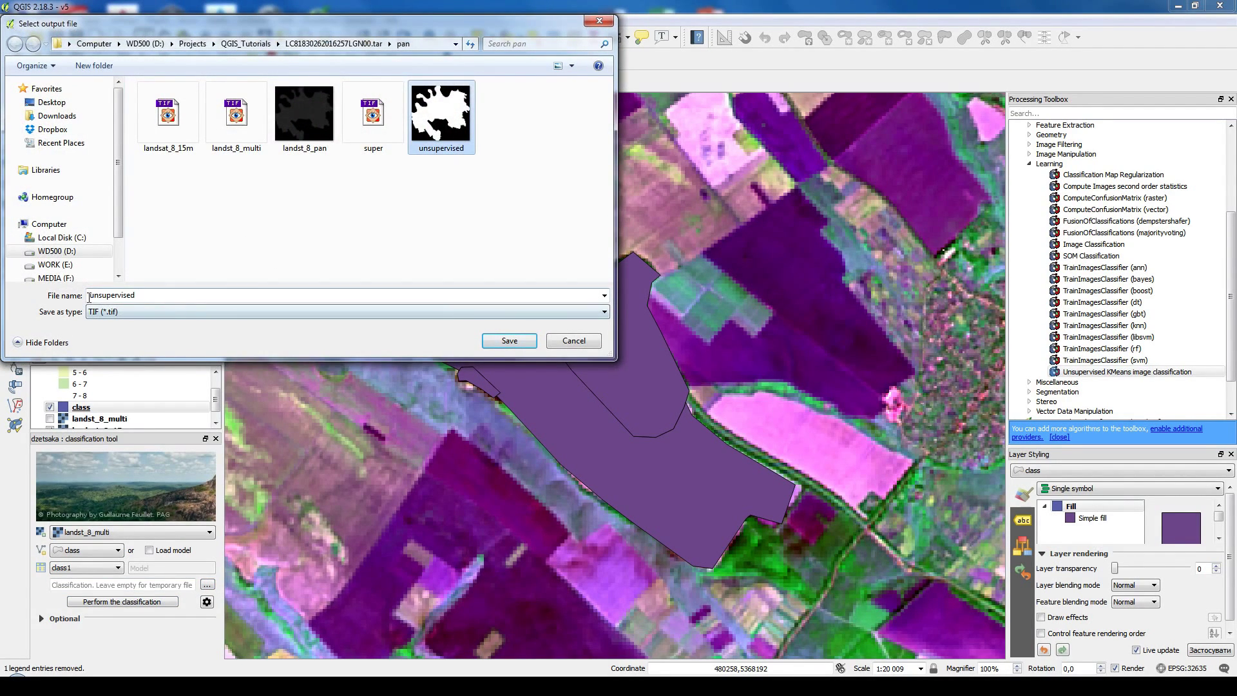
drag(94, 298, 98, 298)
key(BackSpace)
key(BackSpace)
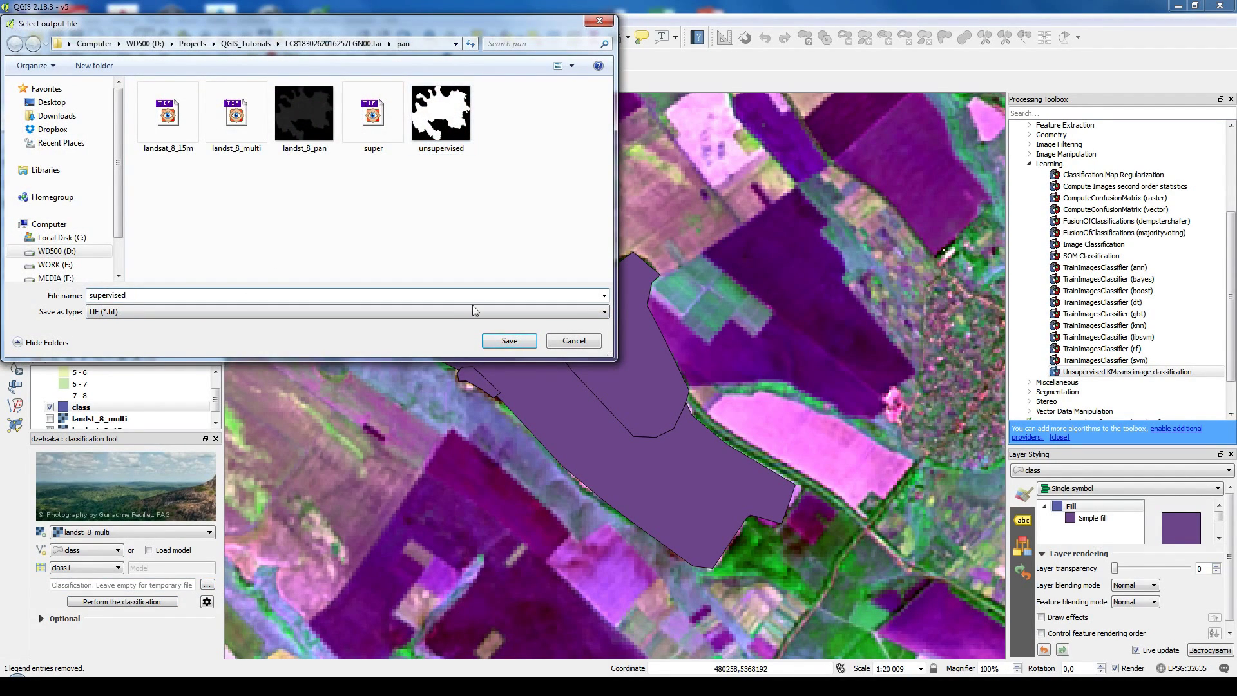
click(509, 340)
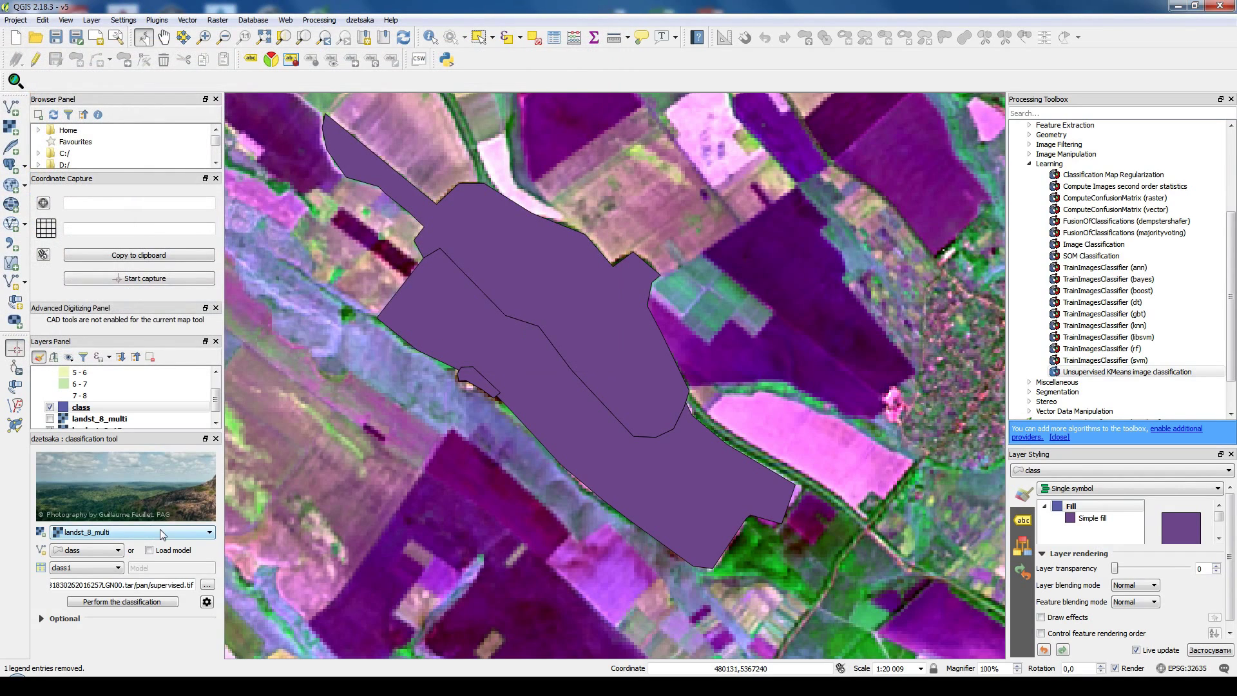
click(140, 606)
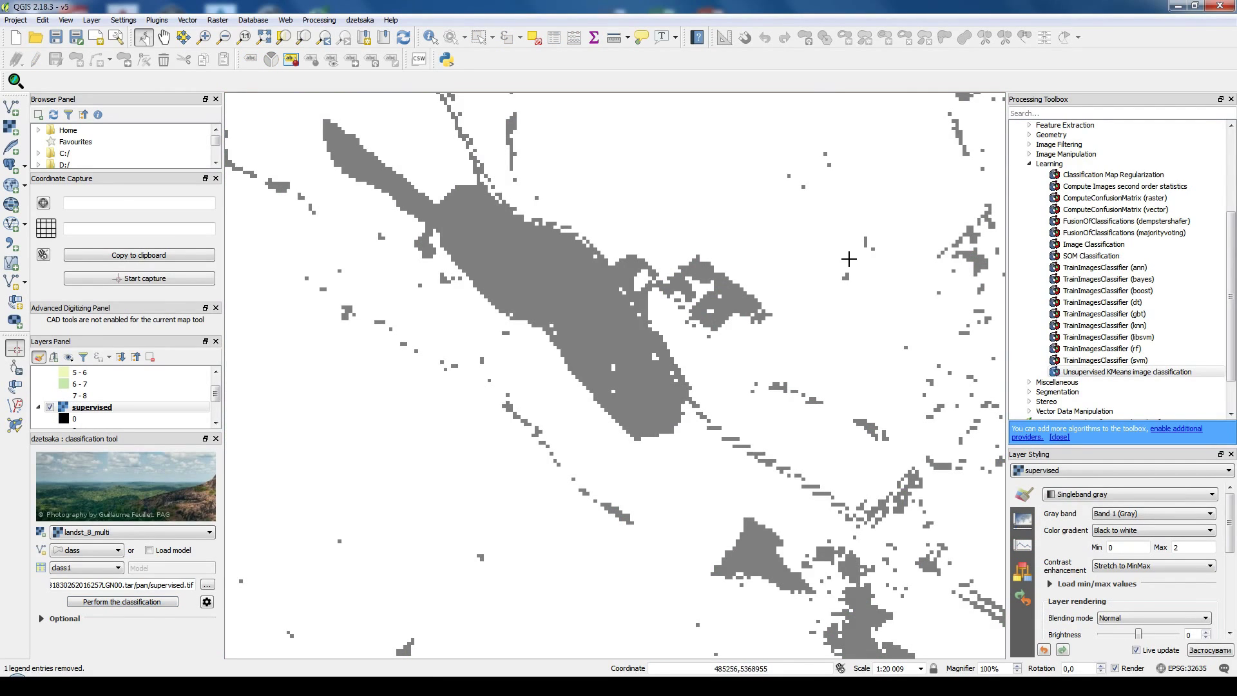
Step: Examine the supervised raster across its extent and compare it with the Landsat image by toggling the layer's visibility
scroll(848, 258, down, 3)
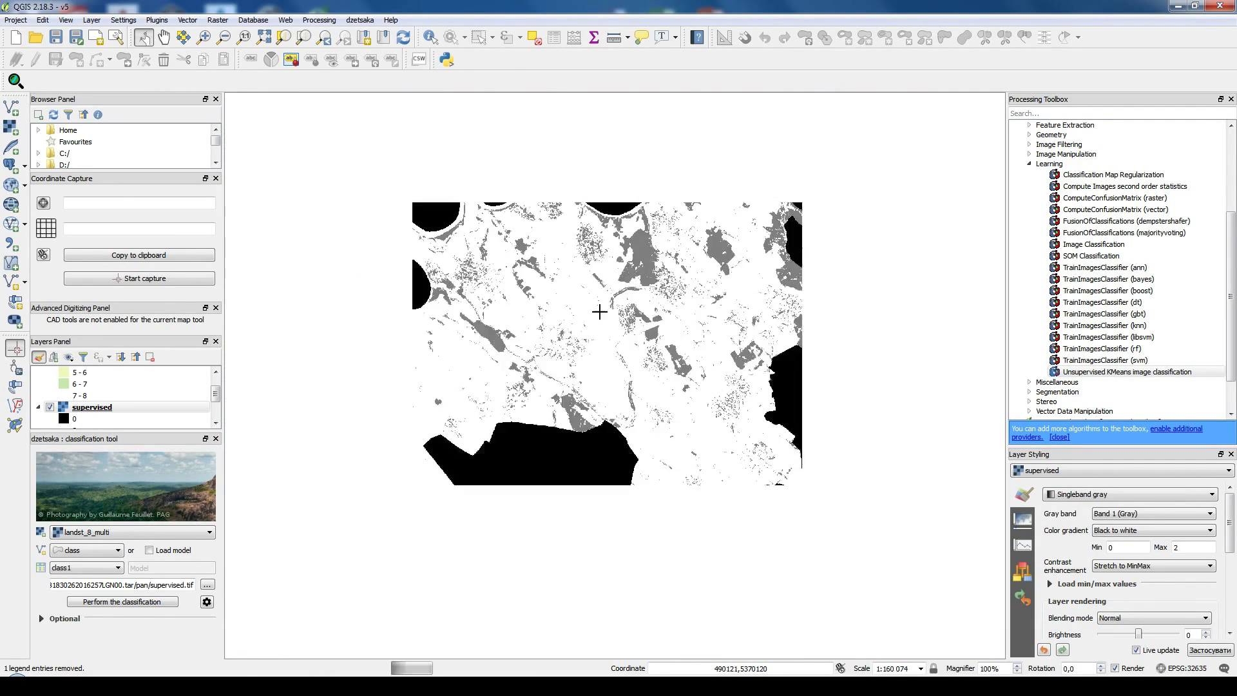
scroll(693, 221, up, 1)
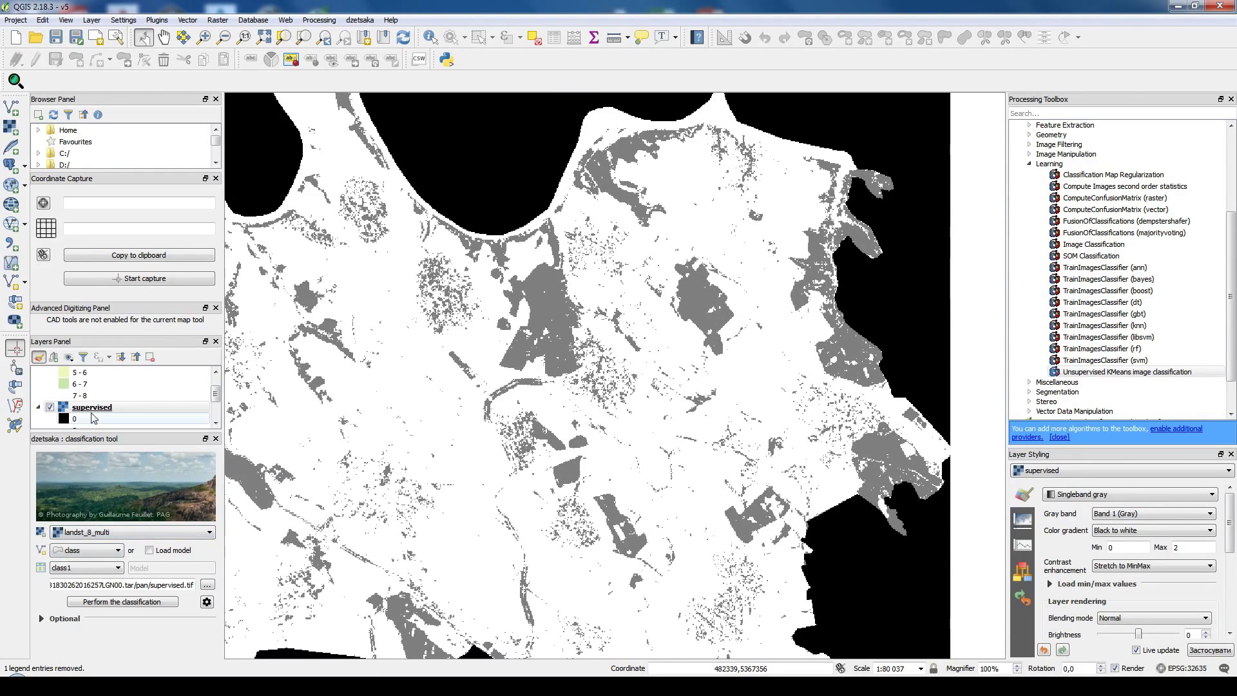
drag(492, 348, 719, 304)
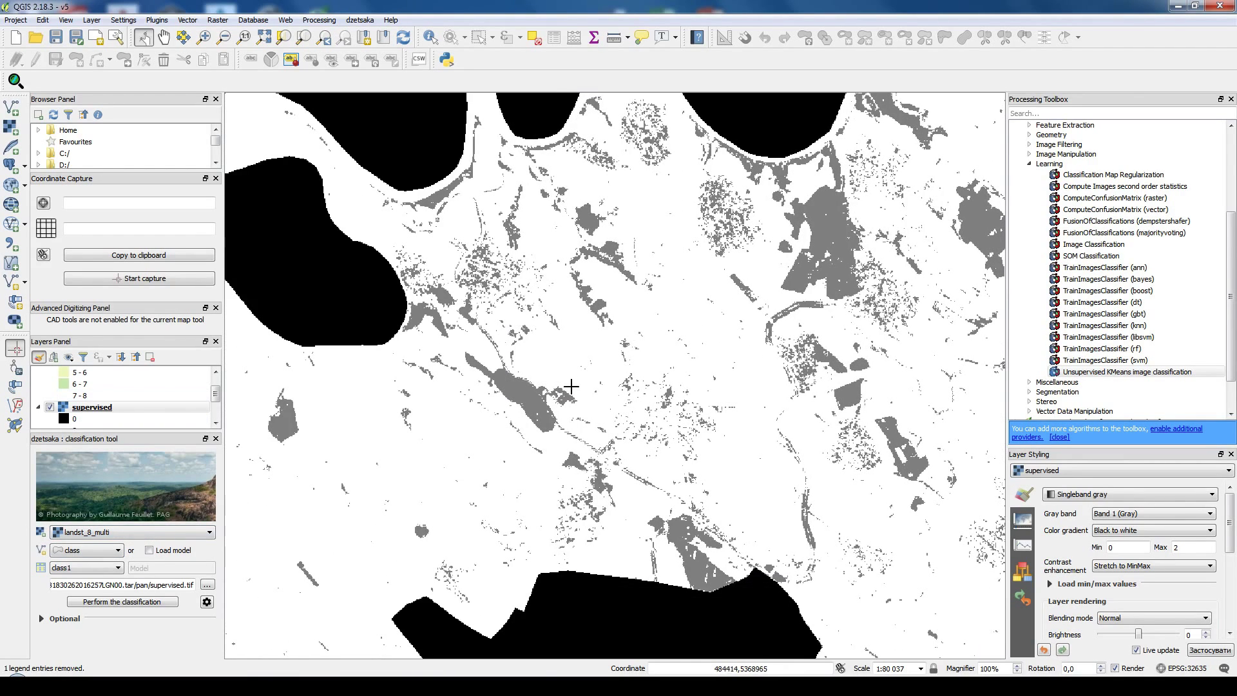
drag(832, 312, 596, 441)
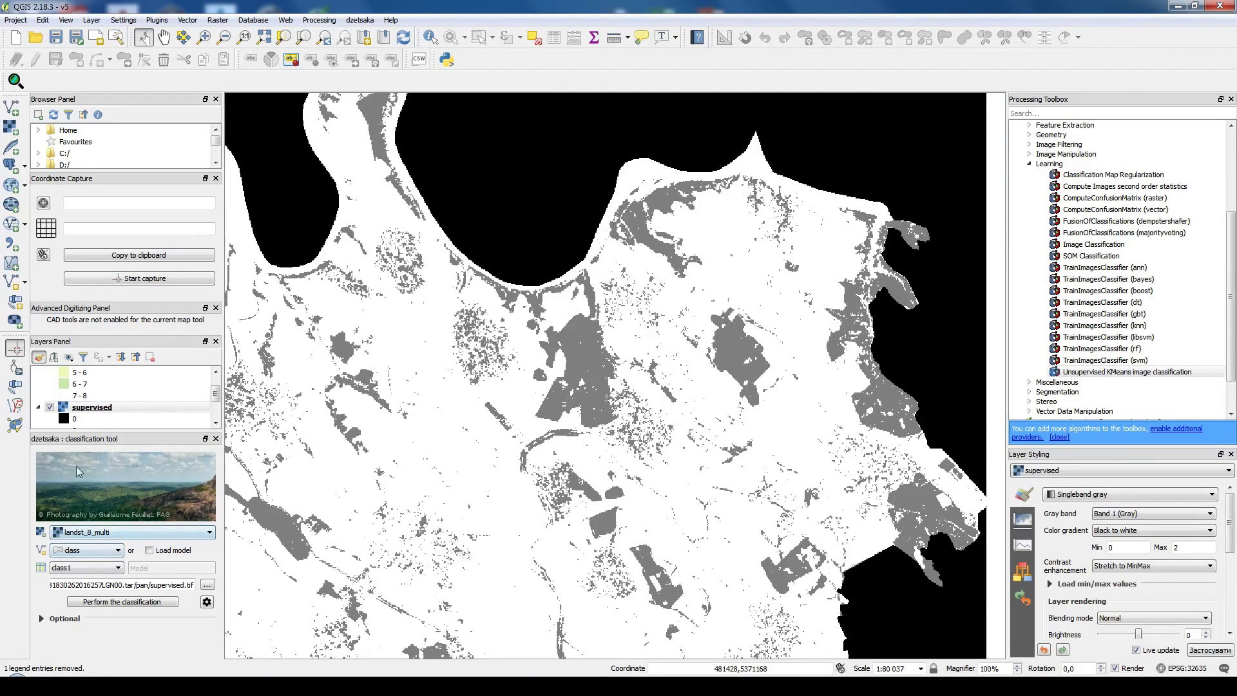
scroll(66, 391, down, 1)
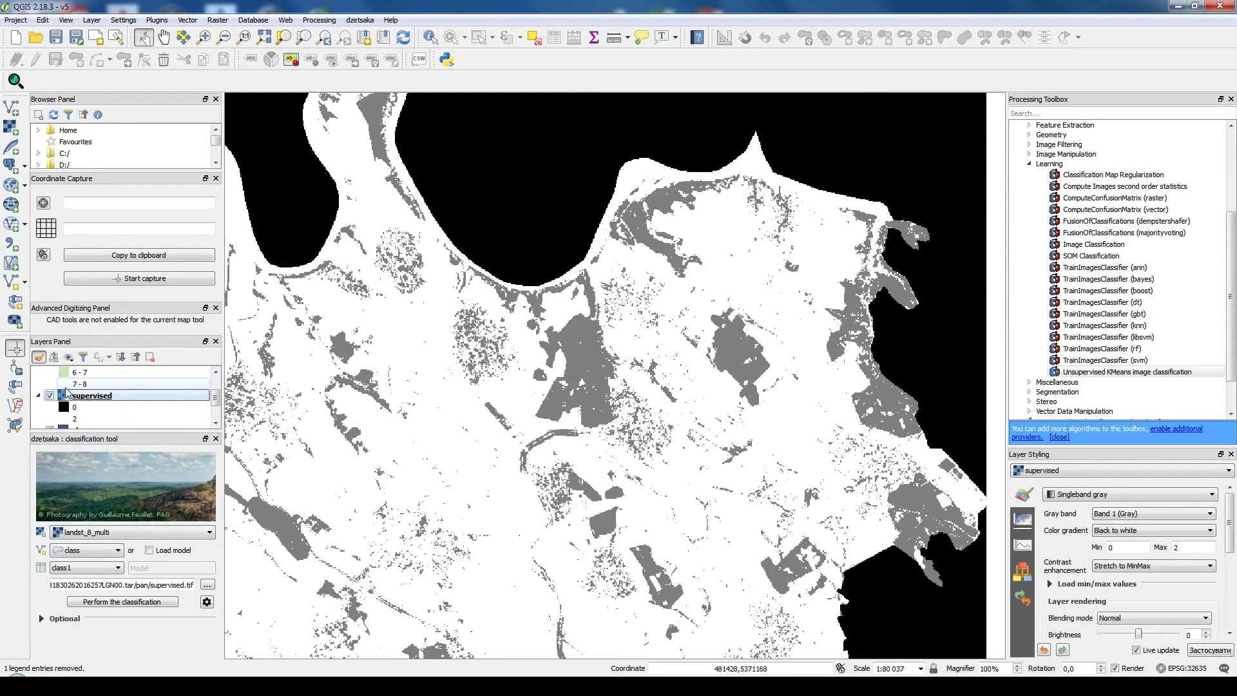
scroll(66, 392, down, 4)
scroll(54, 406, up, 7)
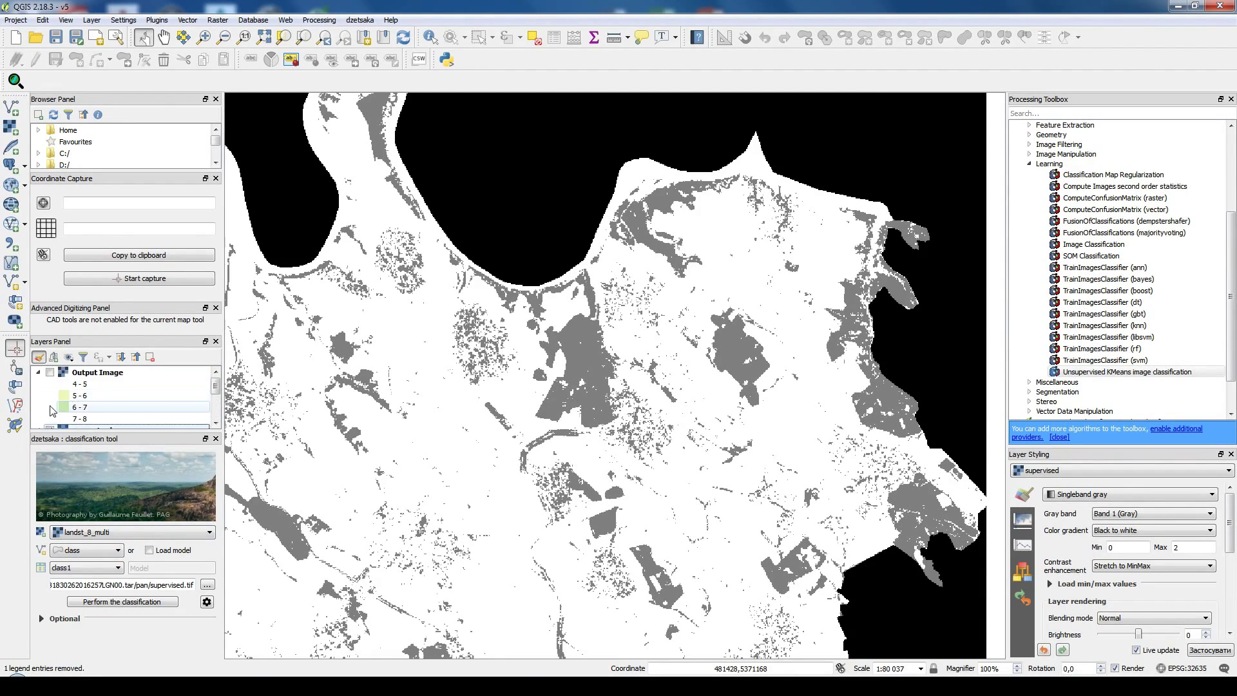
scroll(53, 411, down, 1)
click(50, 396)
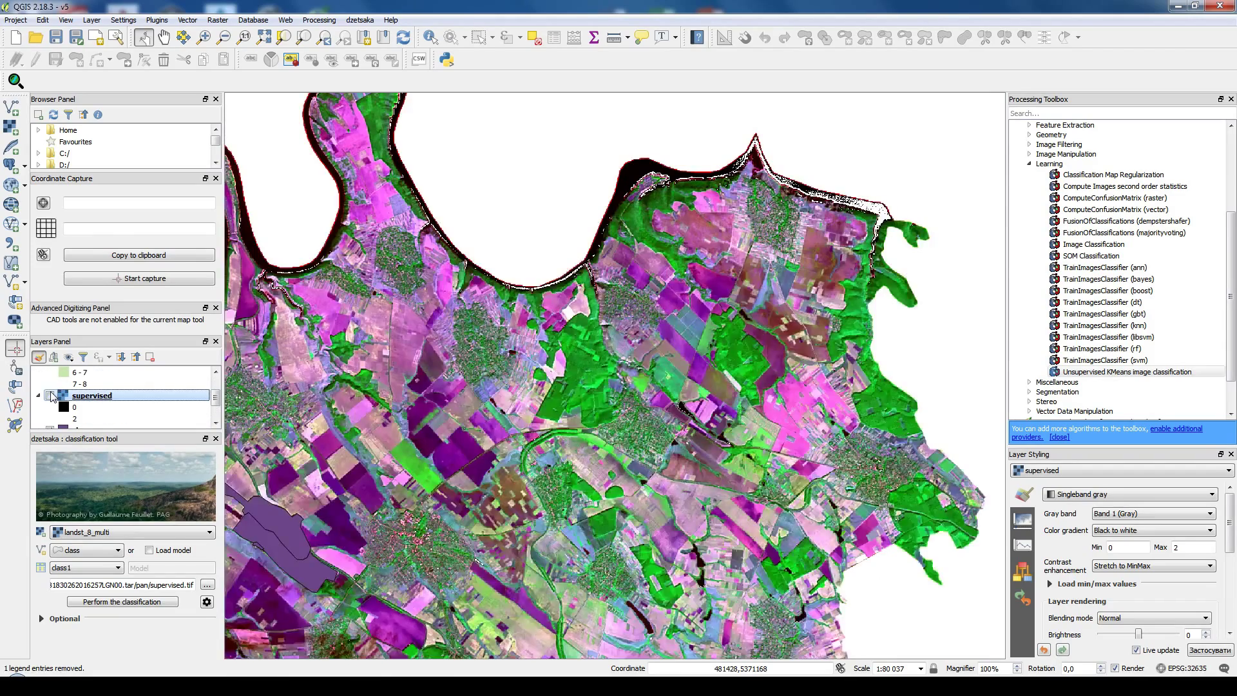
click(50, 396)
click(51, 396)
click(50, 396)
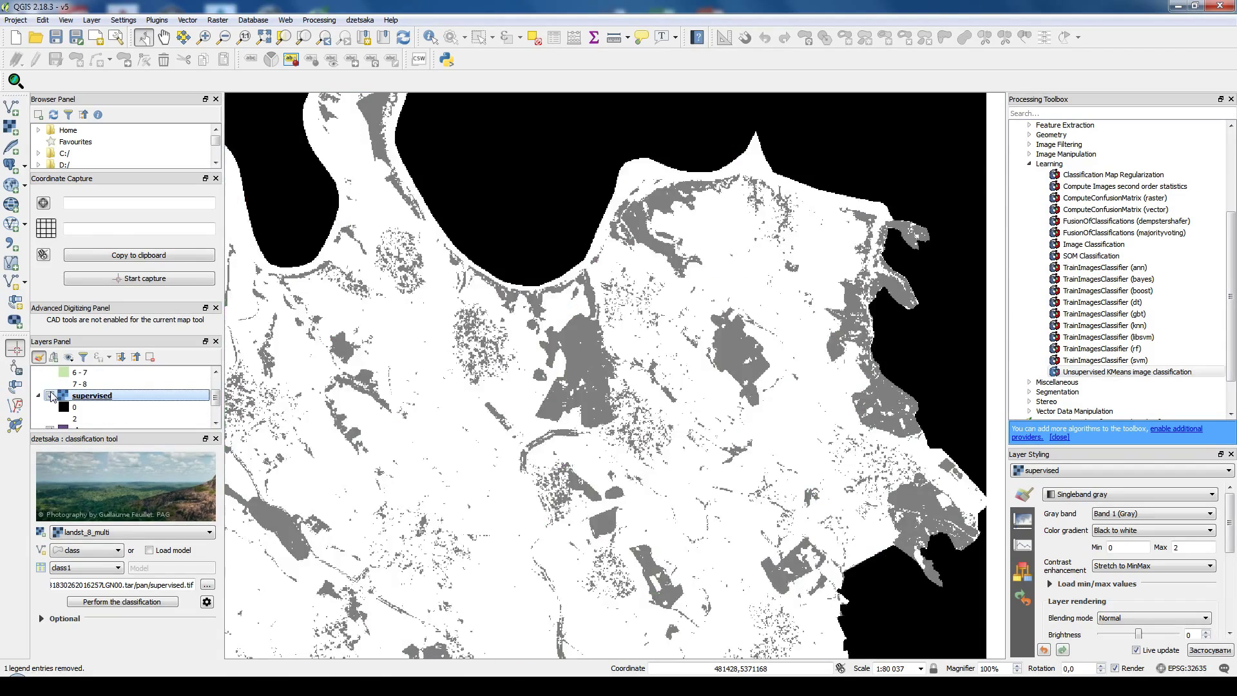
click(50, 396)
click(50, 395)
click(50, 395)
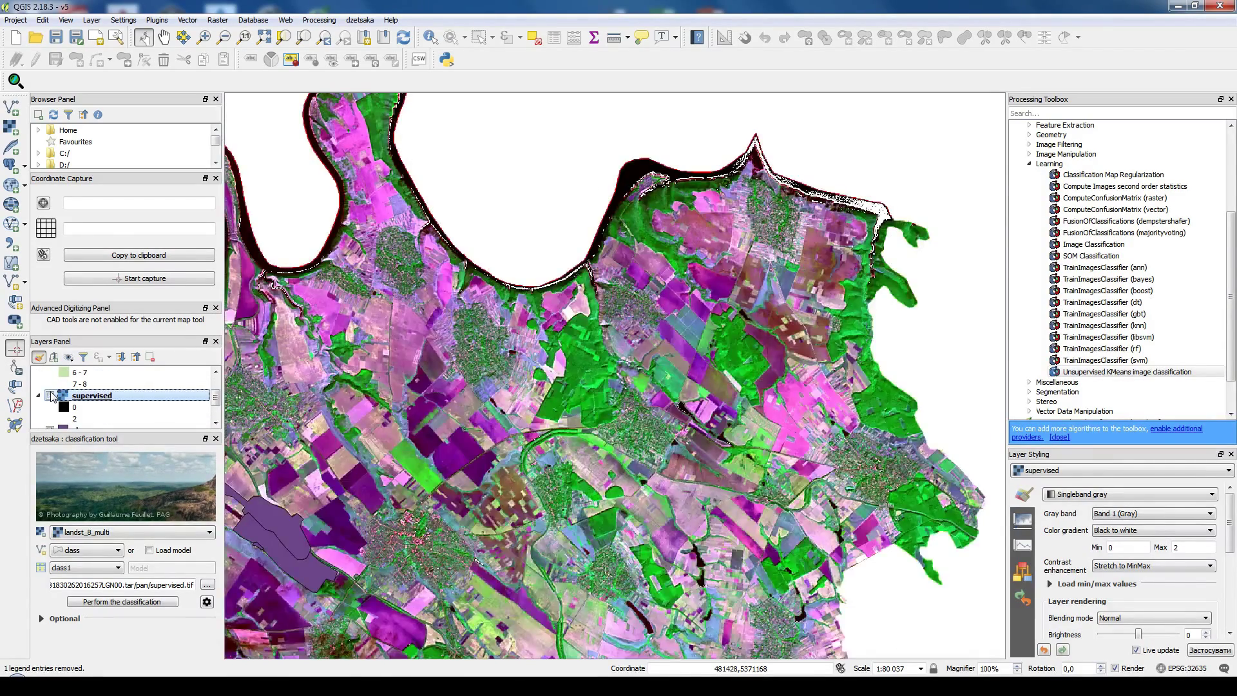
double_click(93, 397)
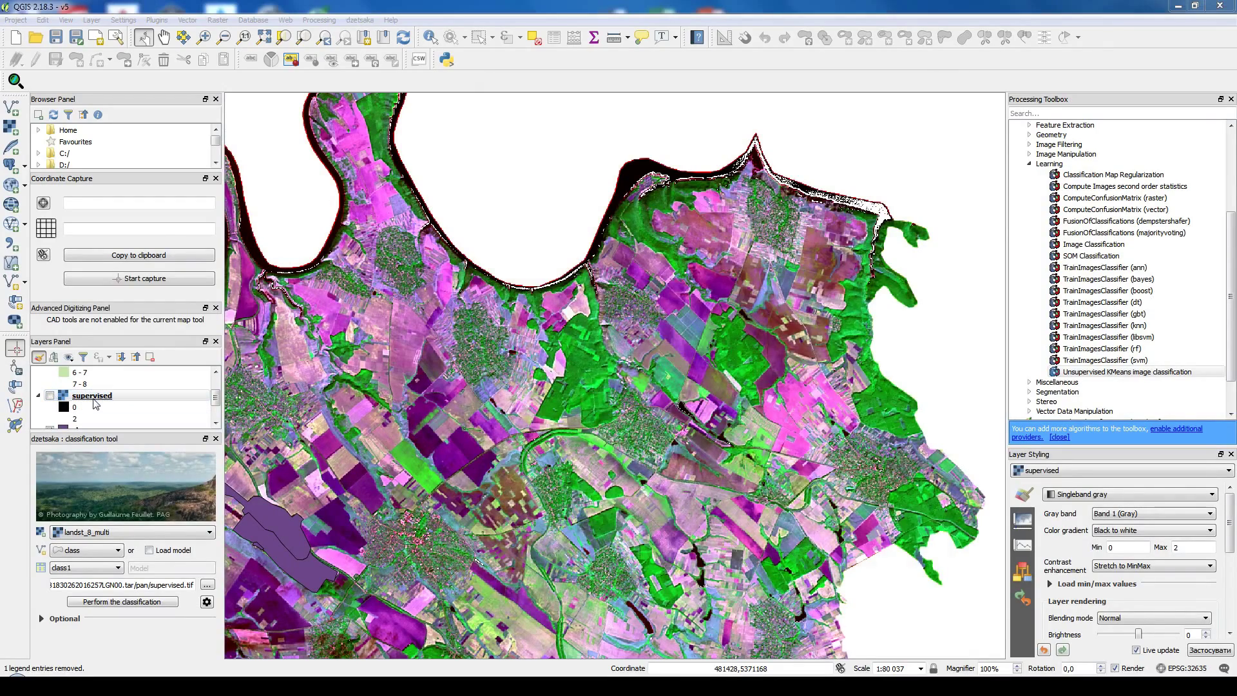
click(846, 590)
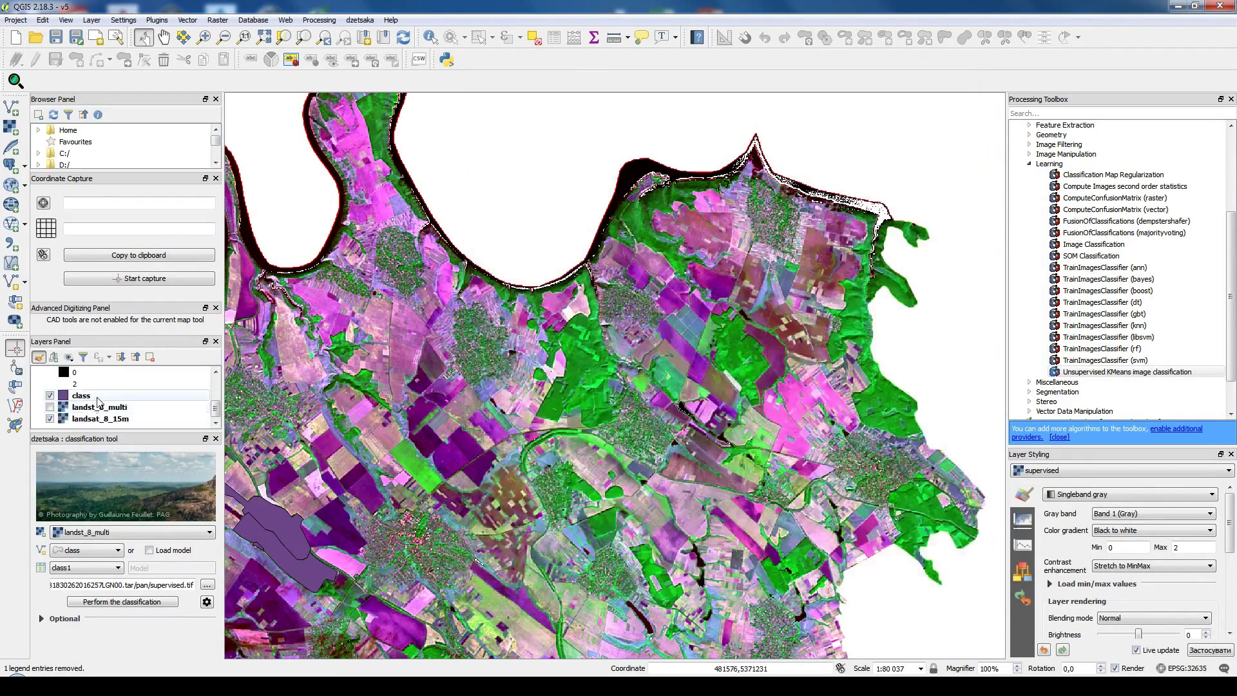
scroll(112, 386, up, 2)
scroll(112, 386, down, 1)
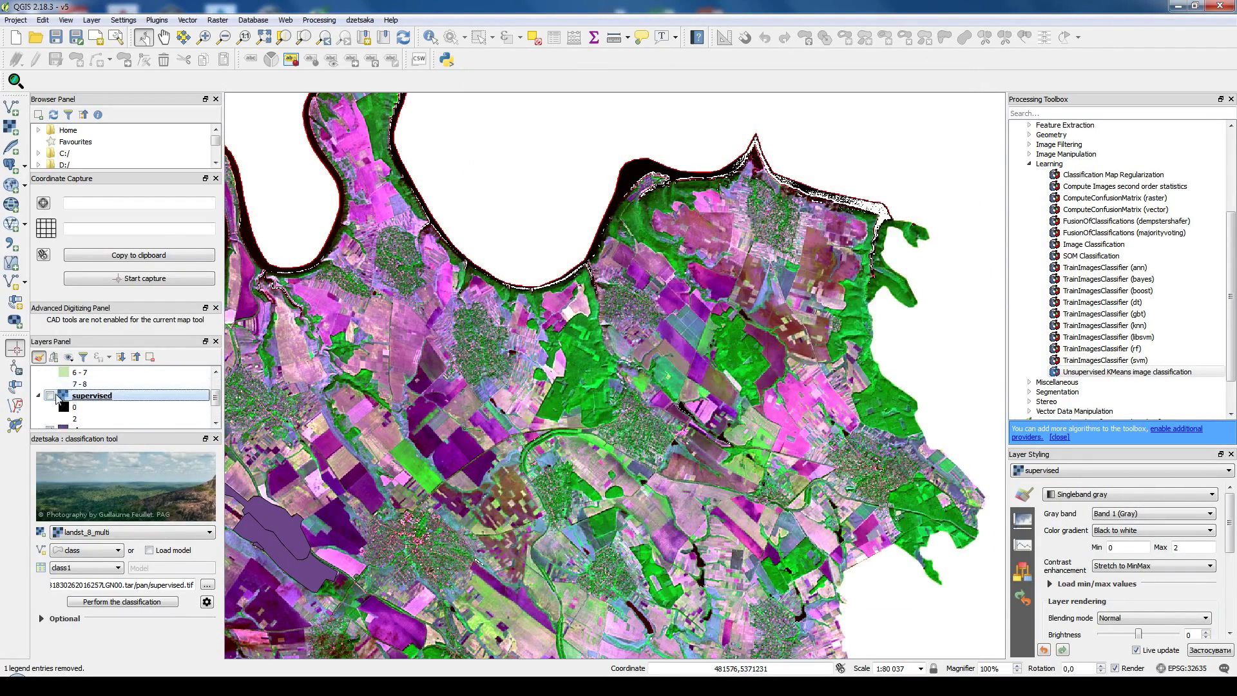
Step: Show the supervised layer again and set its style's render type to Singleband pseudocolor
click(50, 396)
right_click(112, 403)
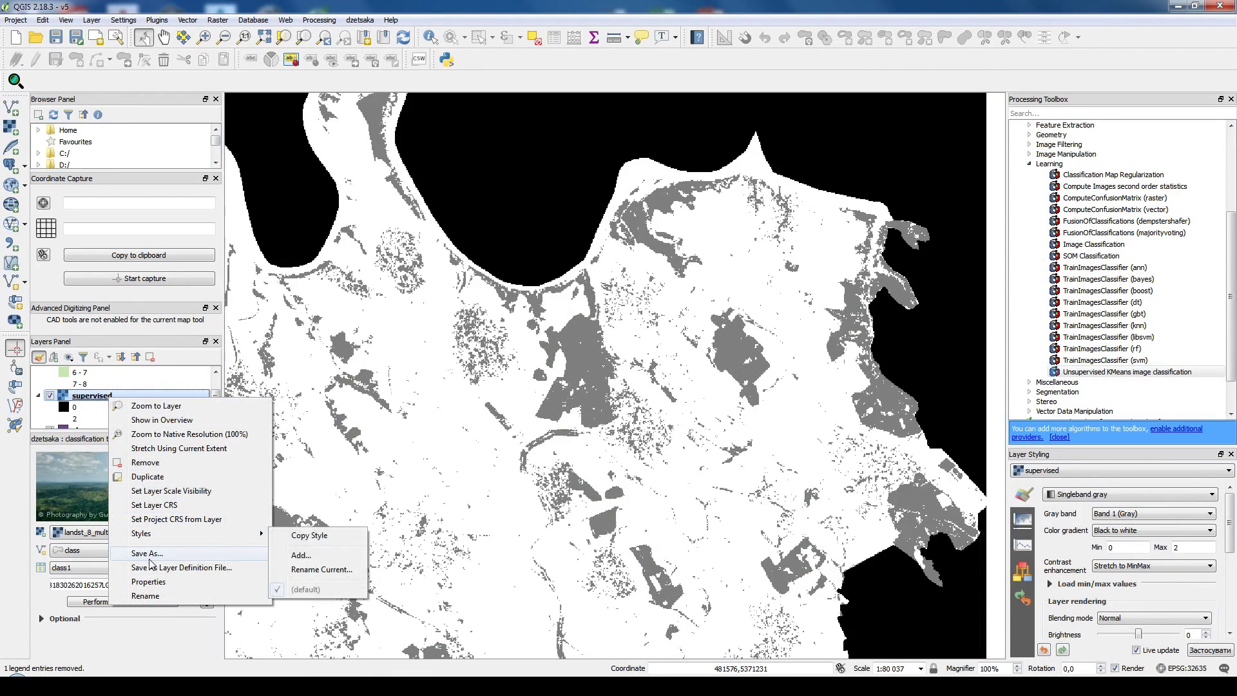
click(149, 581)
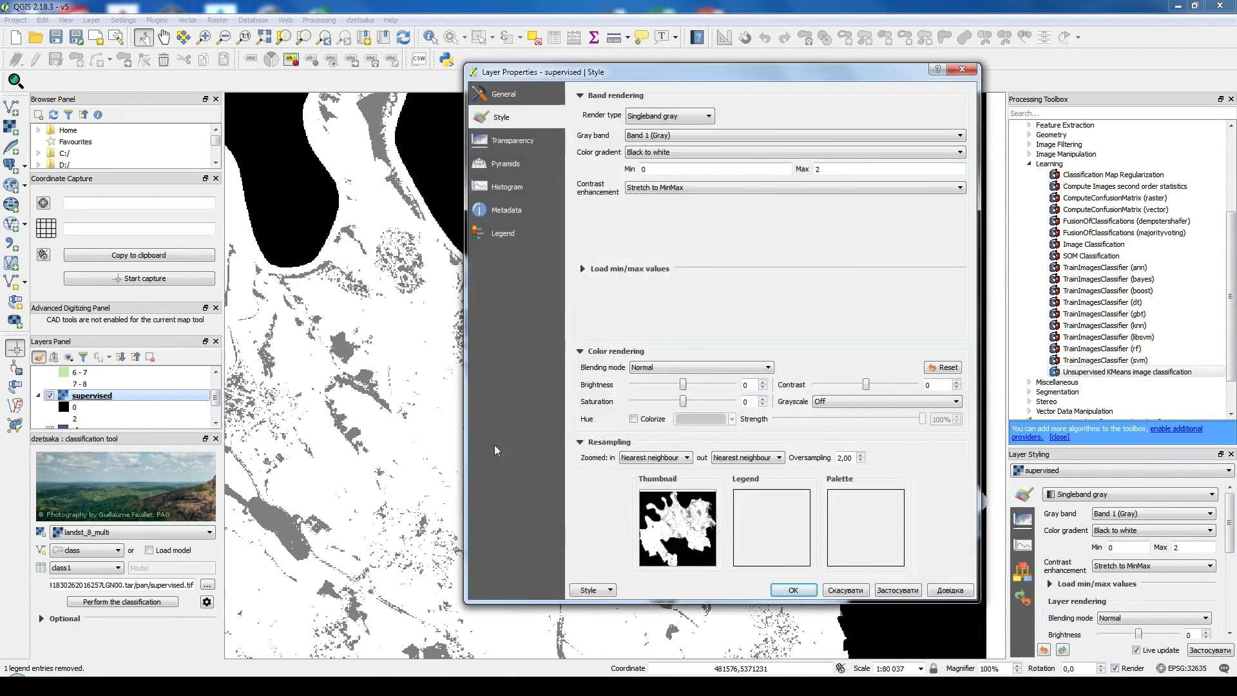
click(696, 120)
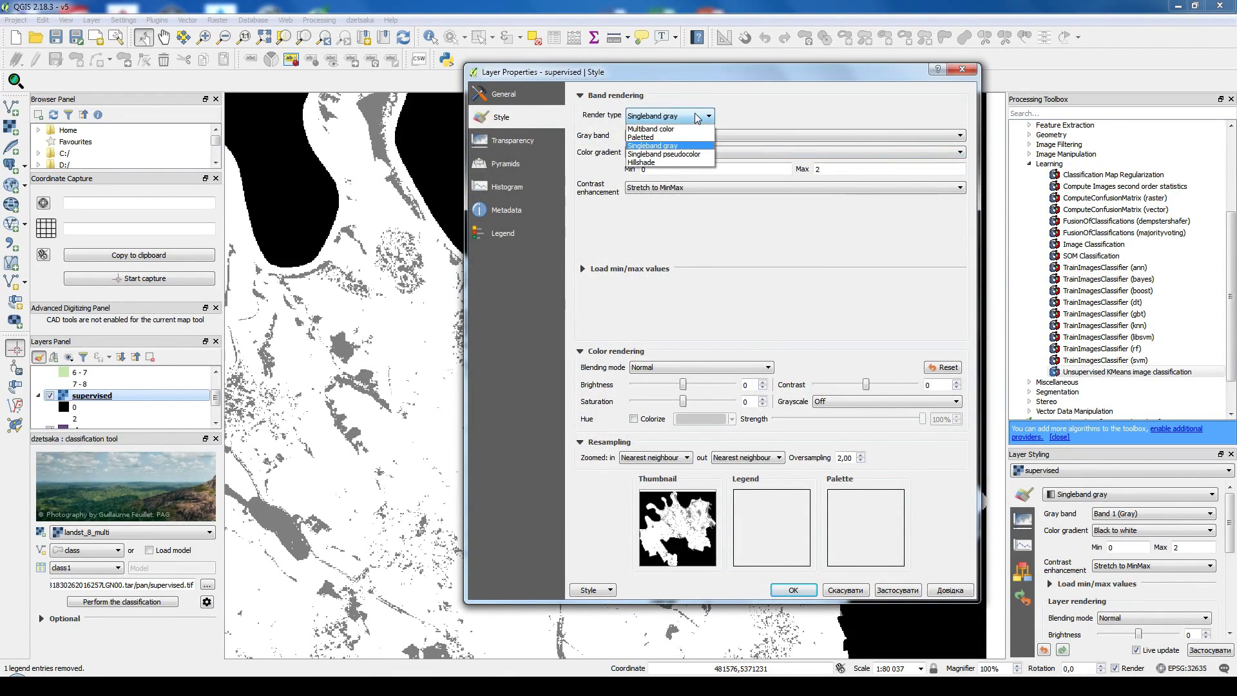
click(682, 155)
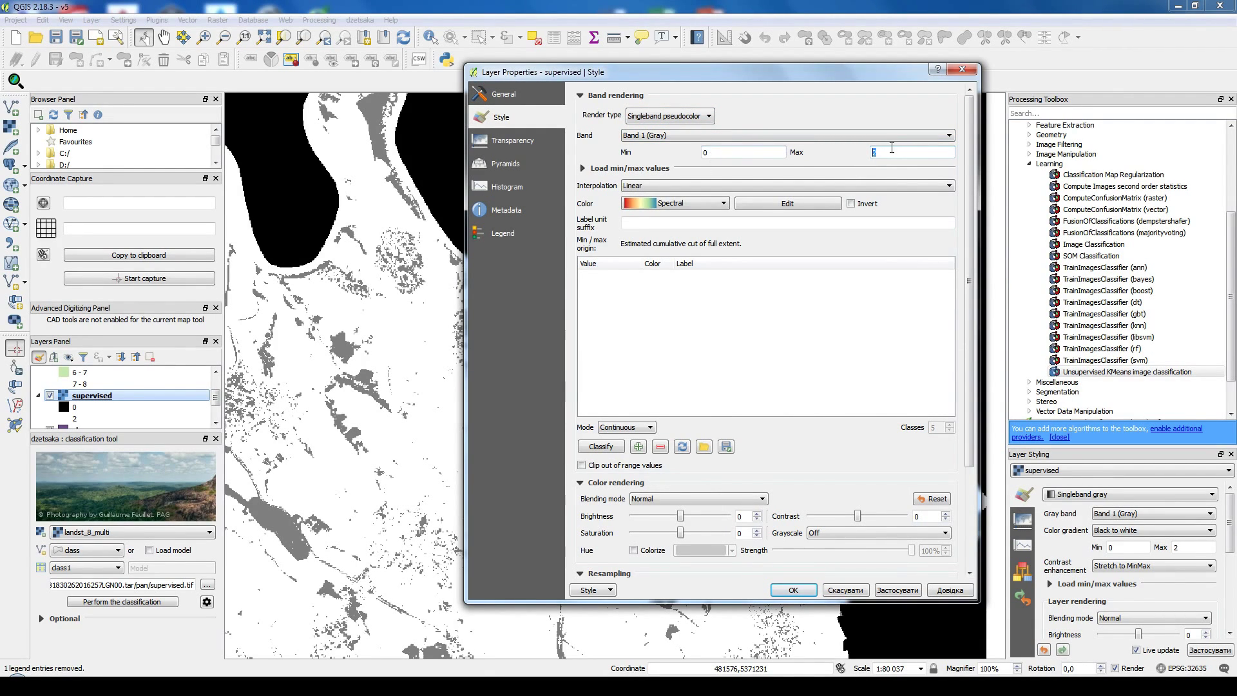
Step: Classify the supervised layer's values with Discrete interpolation, Equal interval mode and 3 classes
click(670, 185)
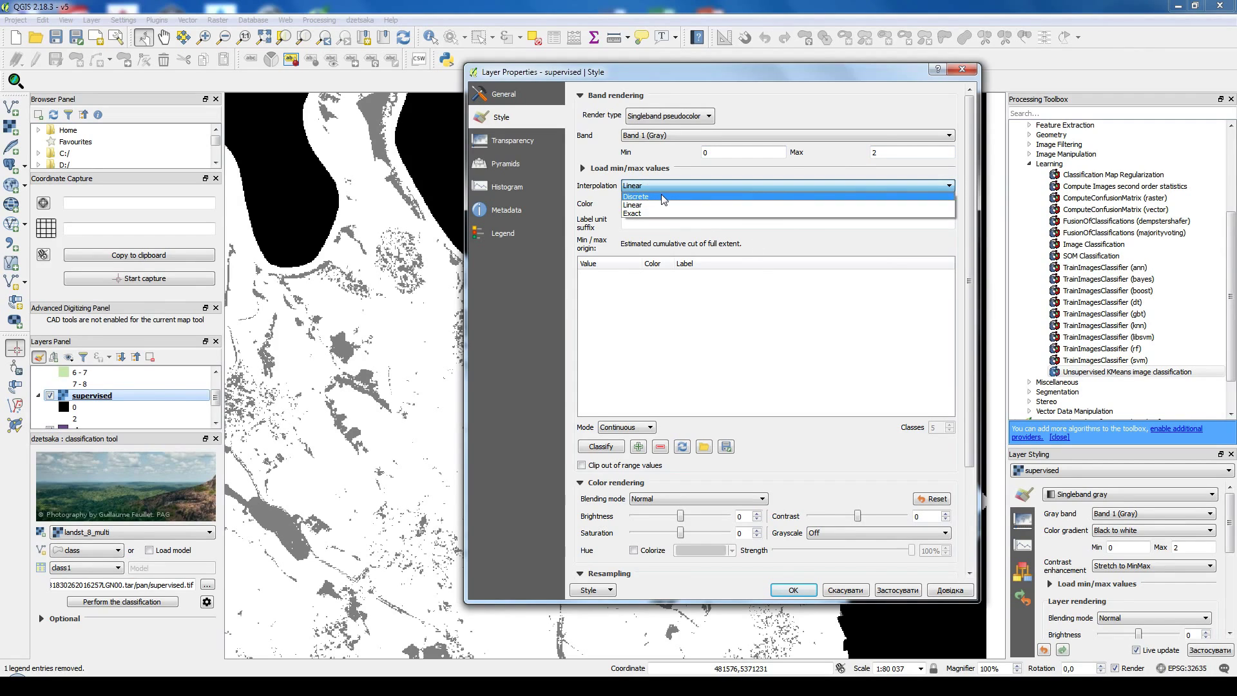
click(662, 195)
click(634, 429)
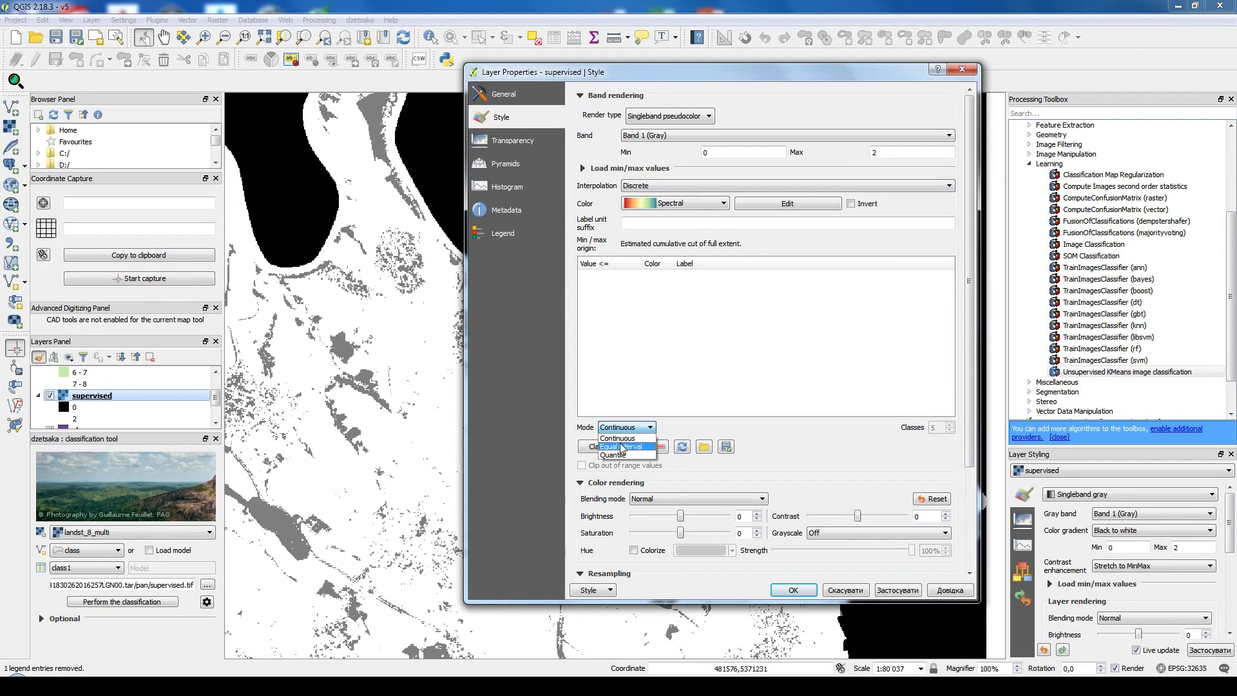
click(622, 447)
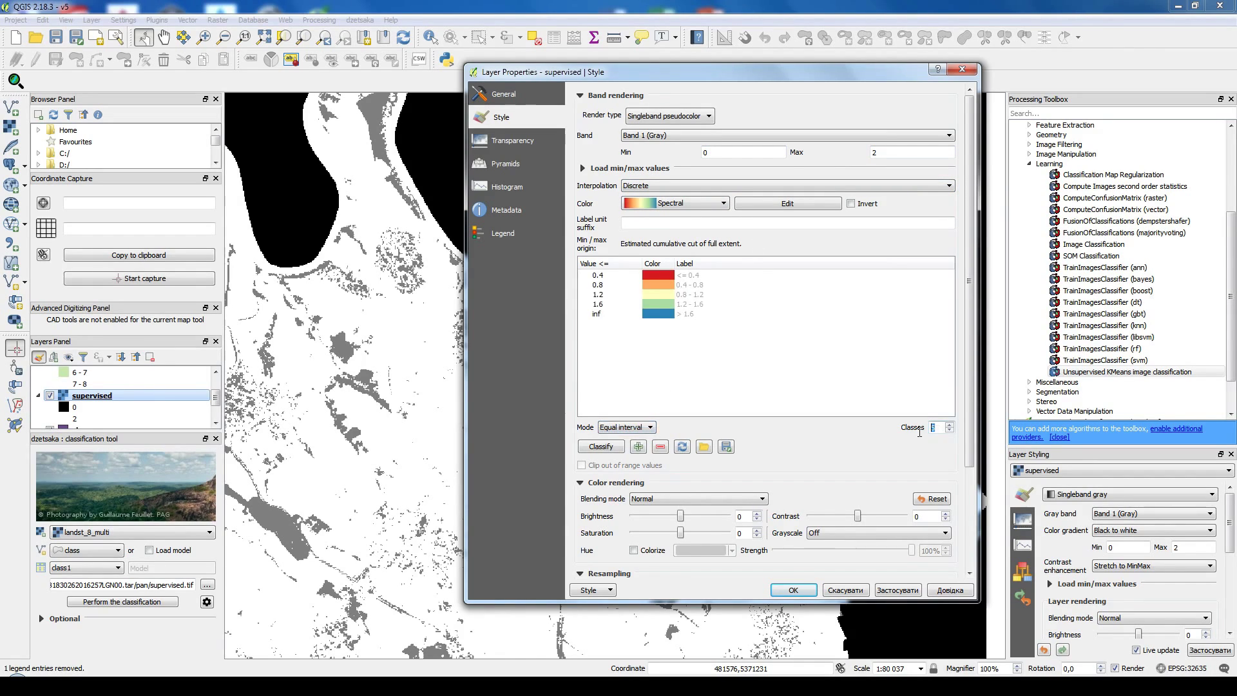
text(3)
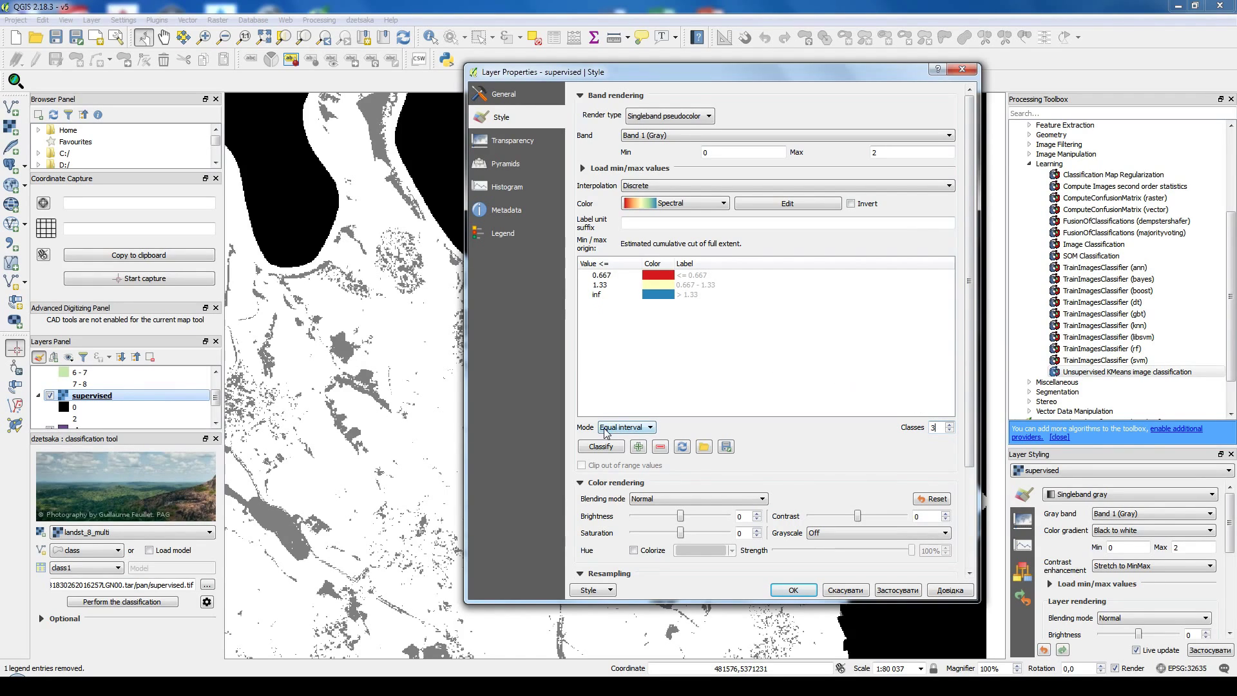
click(594, 447)
Step: Set the three class values in the color table to 0, 1 and 2, and apply the style
click(612, 275)
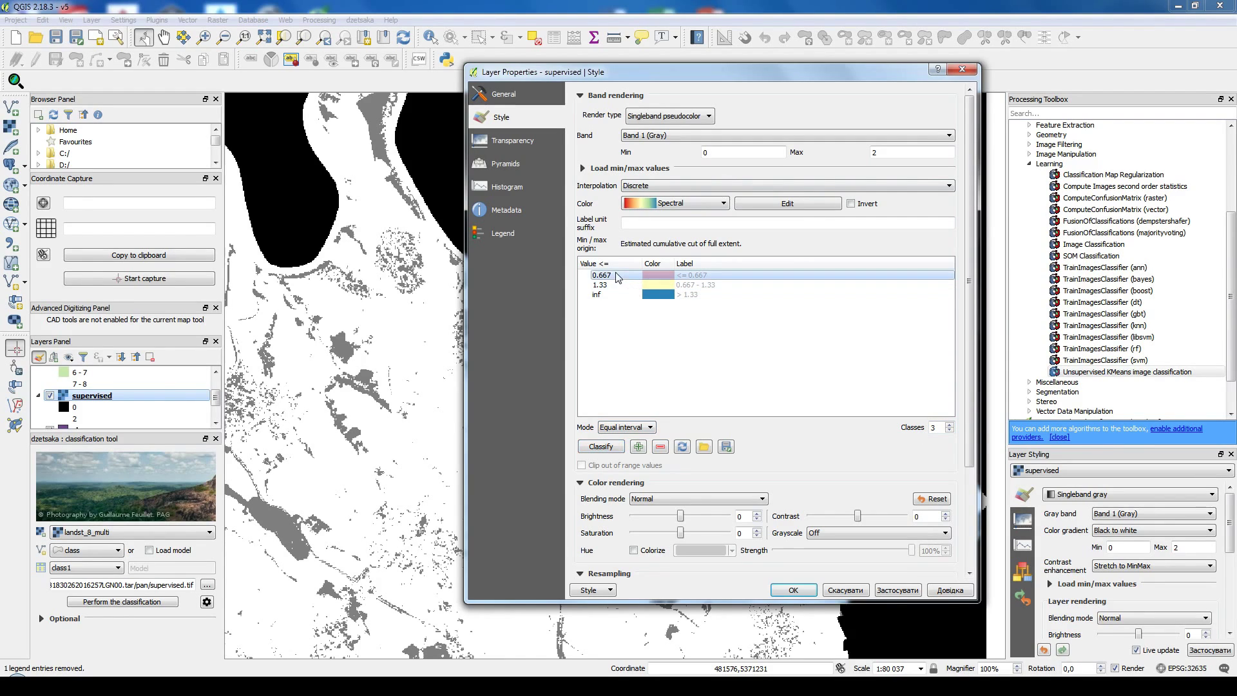
double_click(615, 274)
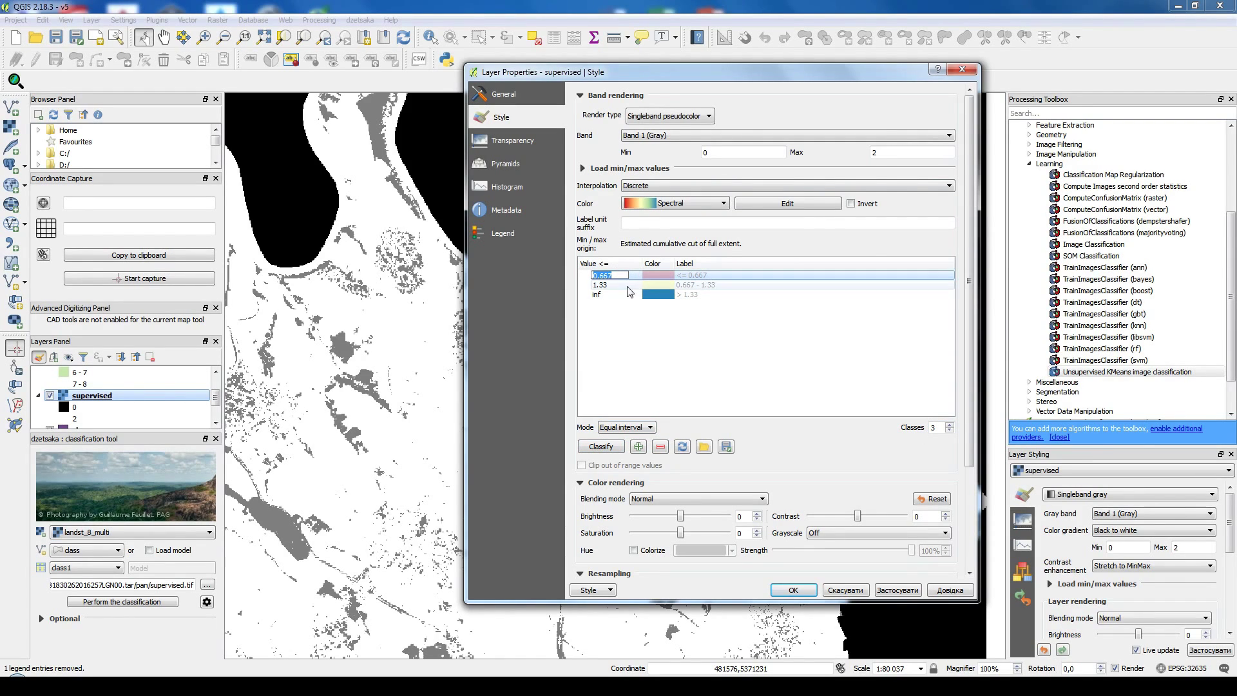
text(0)
double_click(610, 285)
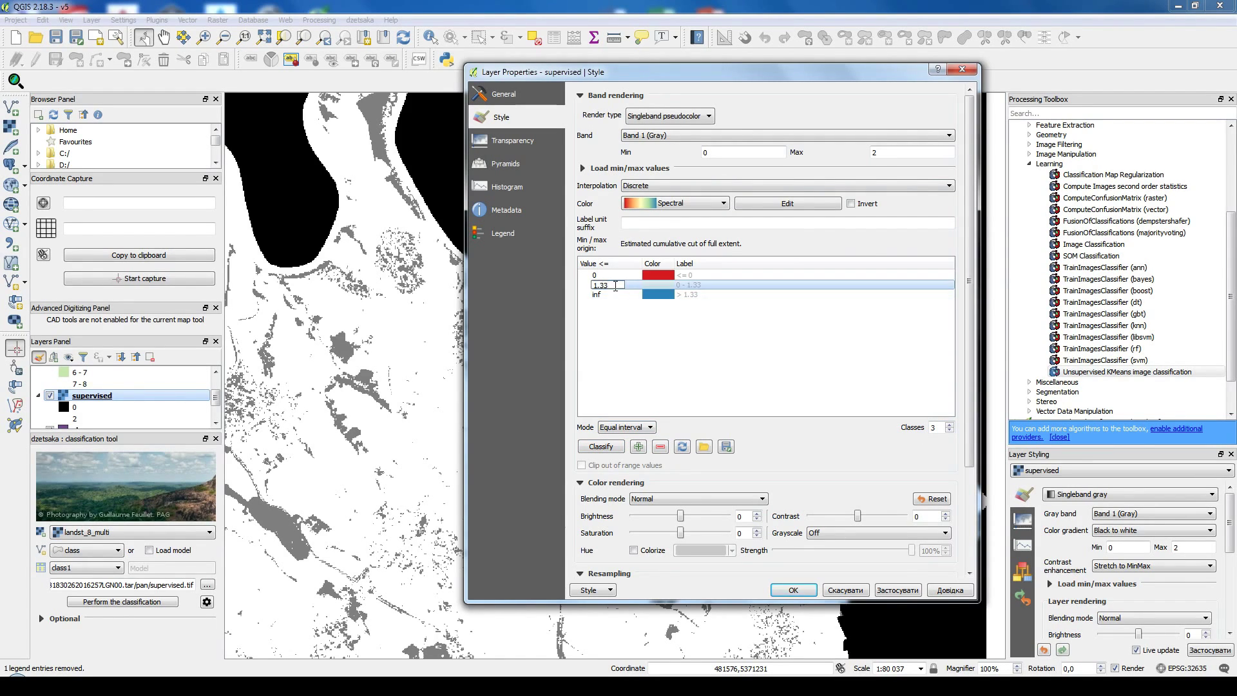
click(614, 285)
click(614, 296)
click(616, 284)
key(BackSpace)
key(BackSpace)
key(BackSpace)
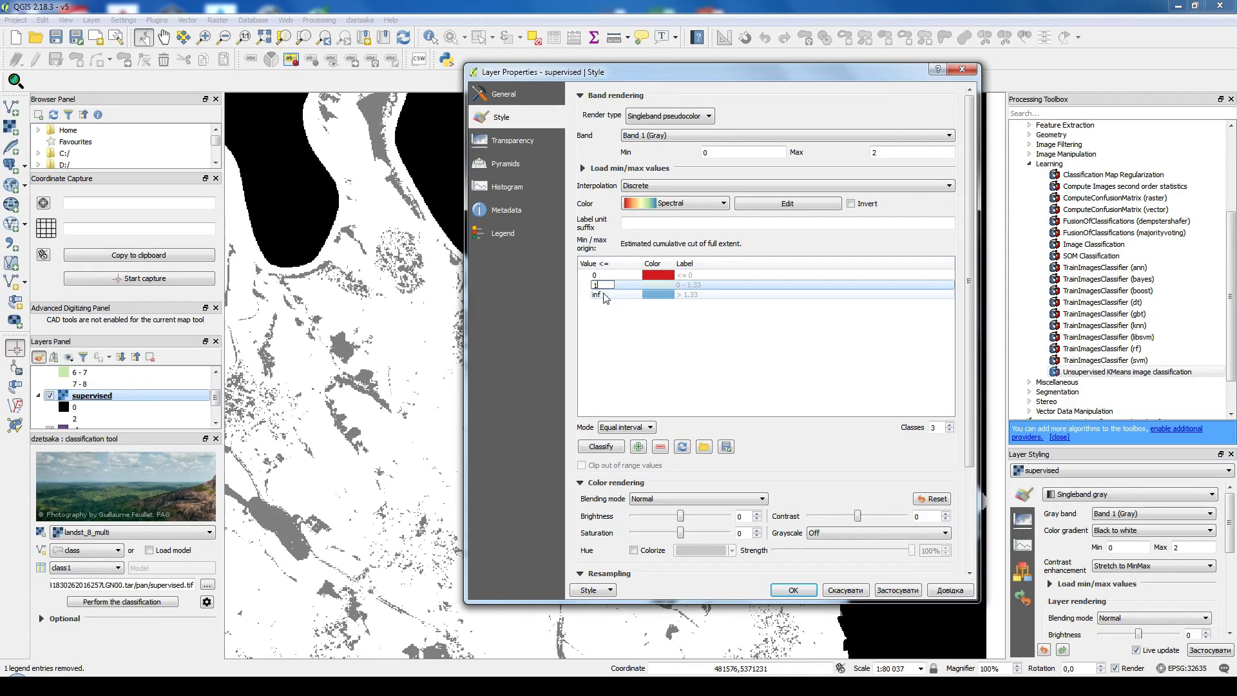
double_click(605, 295)
text(2)
click(897, 590)
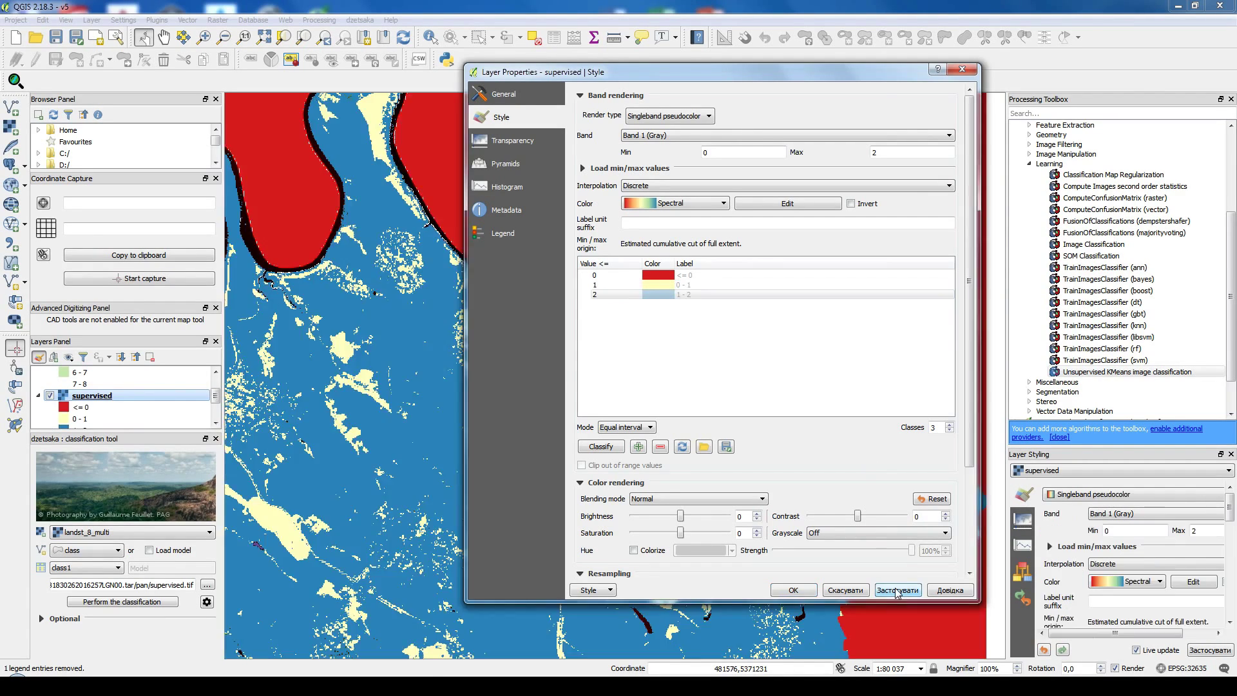
Step: Add a fourth entry with value 3 to the supervised layer's color table and apply the style
click(656, 295)
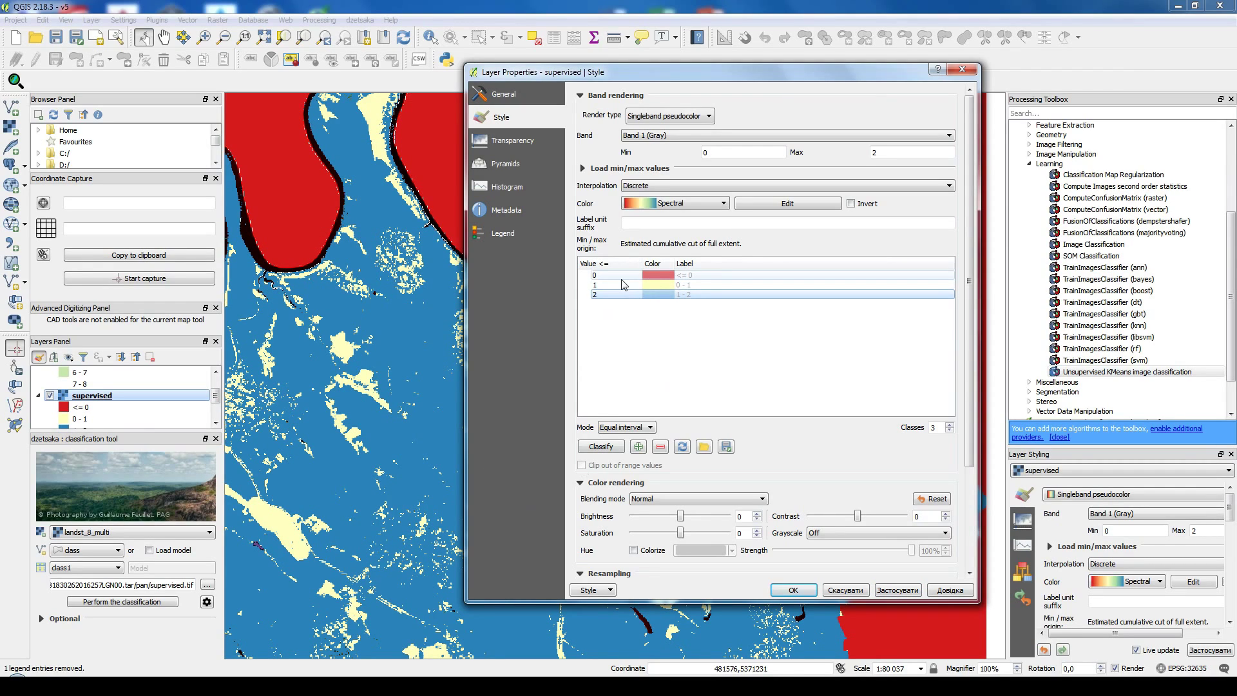
drag(691, 67, 776, 131)
click(735, 505)
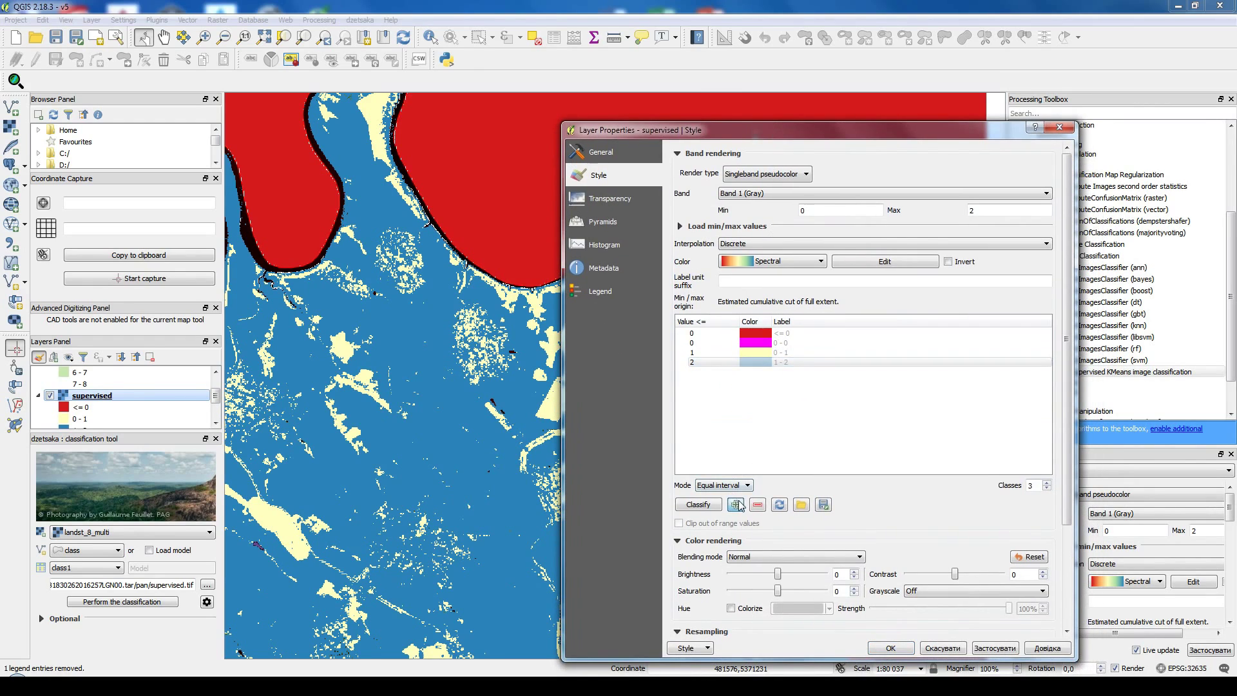
double_click(692, 343)
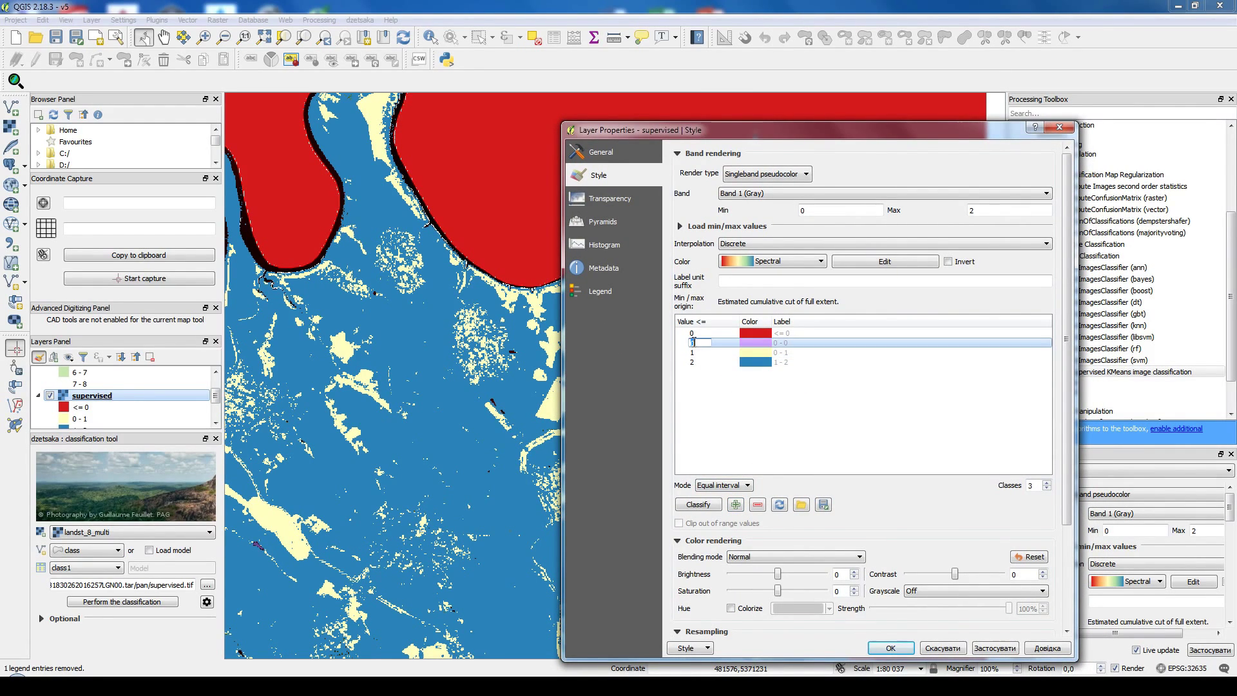
text(3)
key(Return)
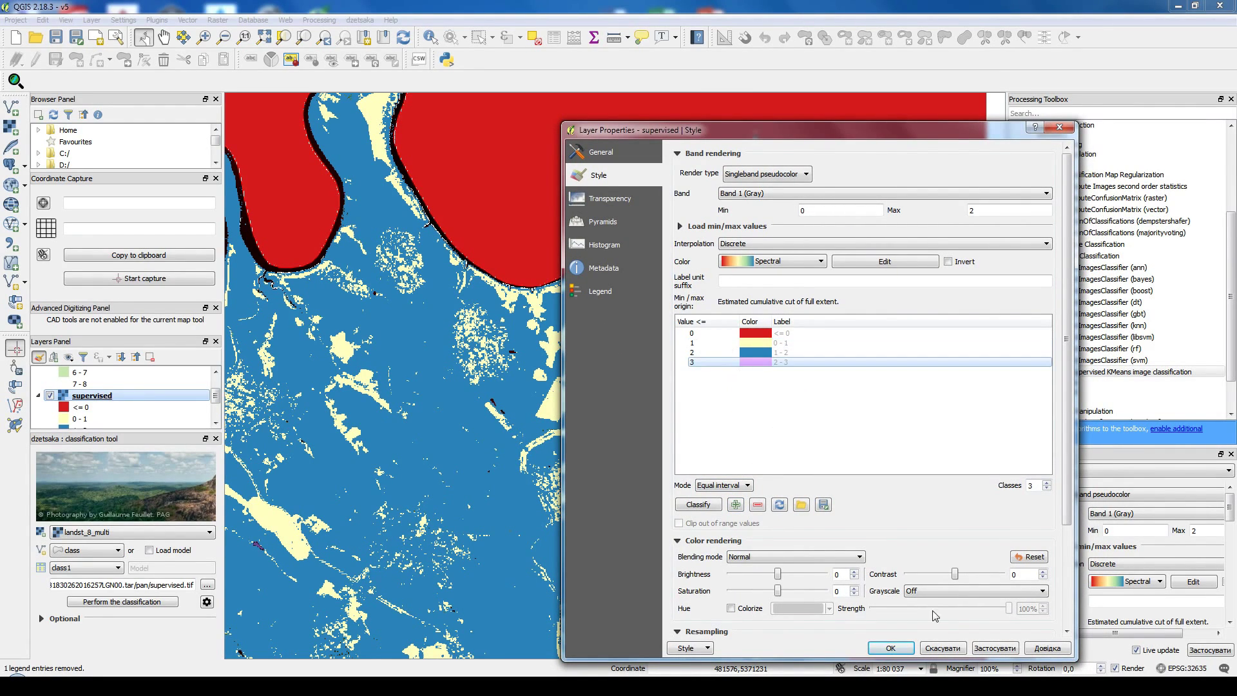
click(996, 648)
Step: Set the color of class value 3 to blue (#1a0eff)
drag(749, 124, 227, 61)
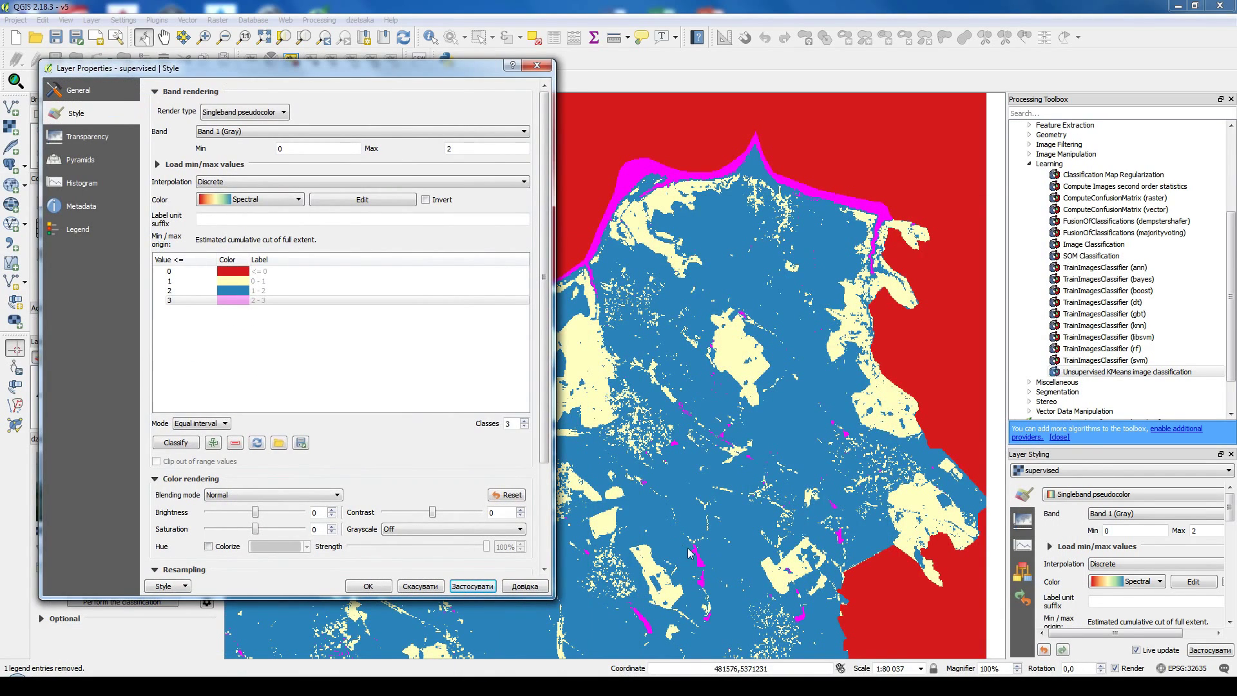
double_click(241, 300)
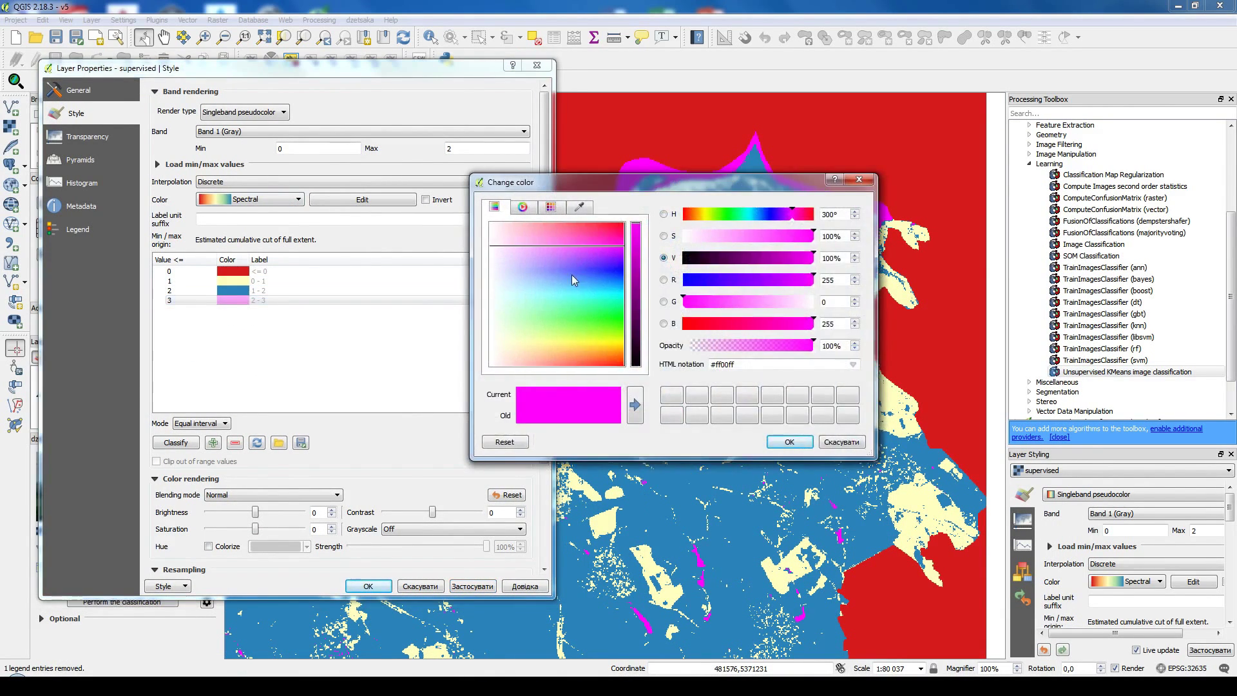
drag(573, 279, 615, 273)
click(794, 445)
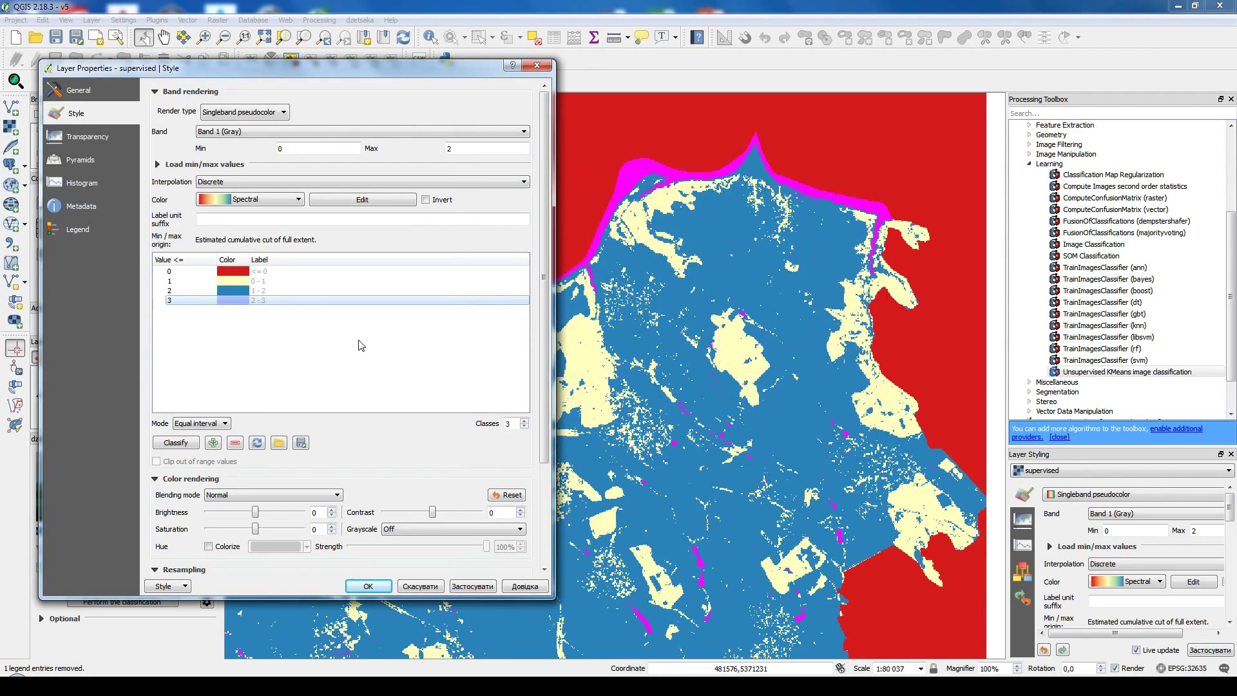
double_click(241, 299)
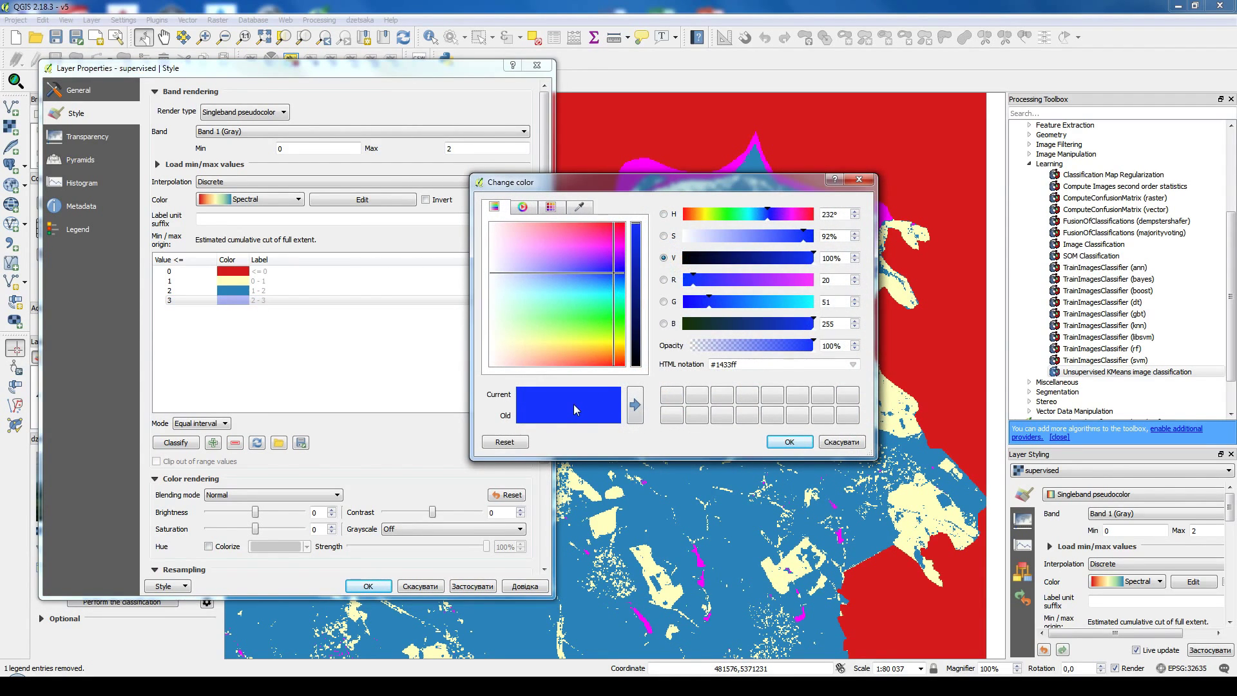
drag(589, 279, 618, 268)
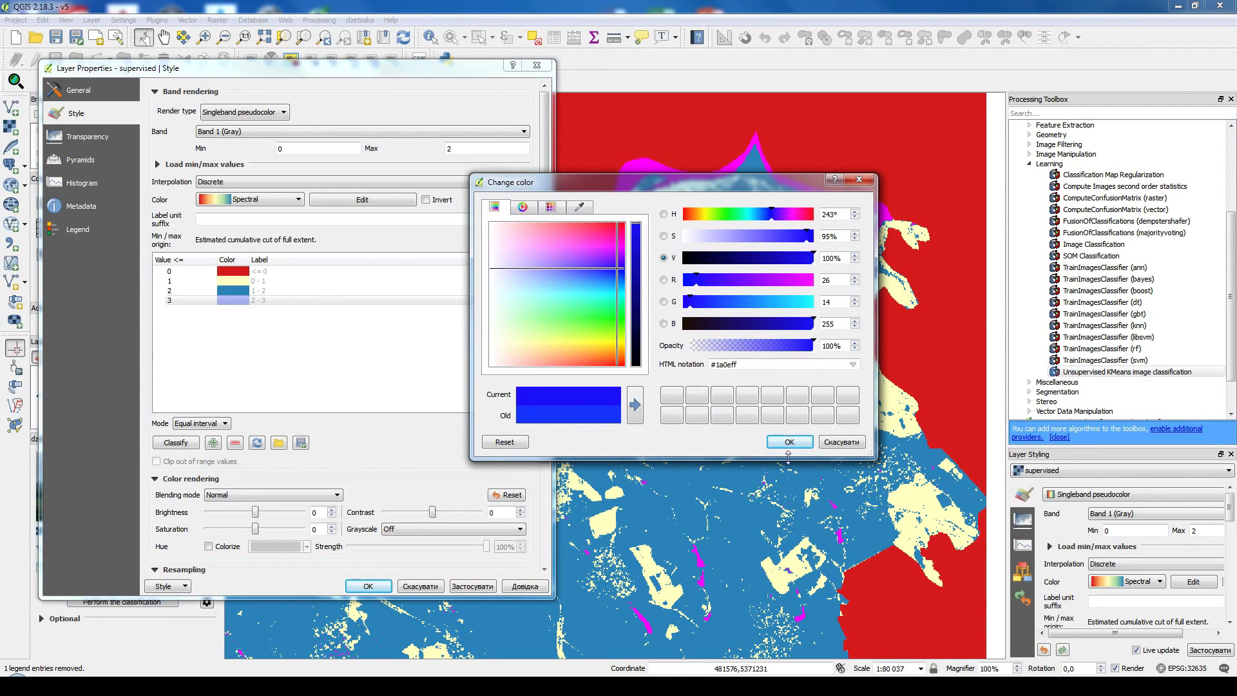
click(789, 444)
Step: Set the color of class value 2 to purple (#ba15b2) and class value 1 to bright green
double_click(241, 291)
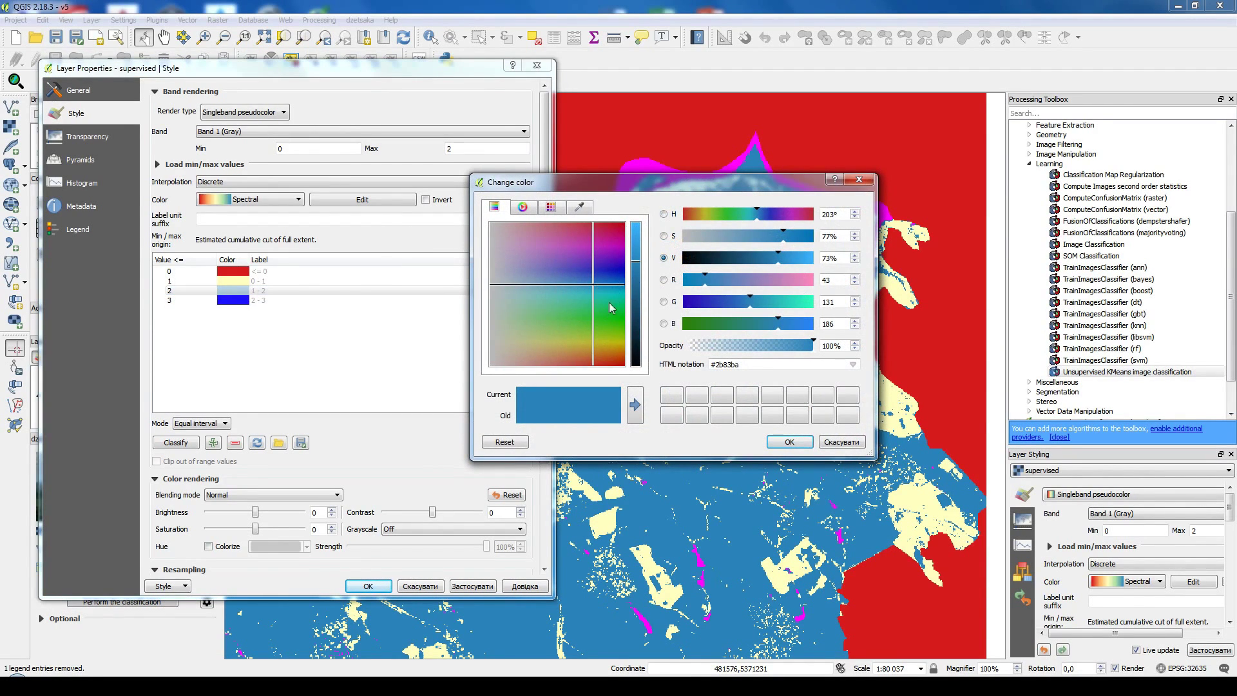
drag(586, 277, 609, 245)
click(780, 446)
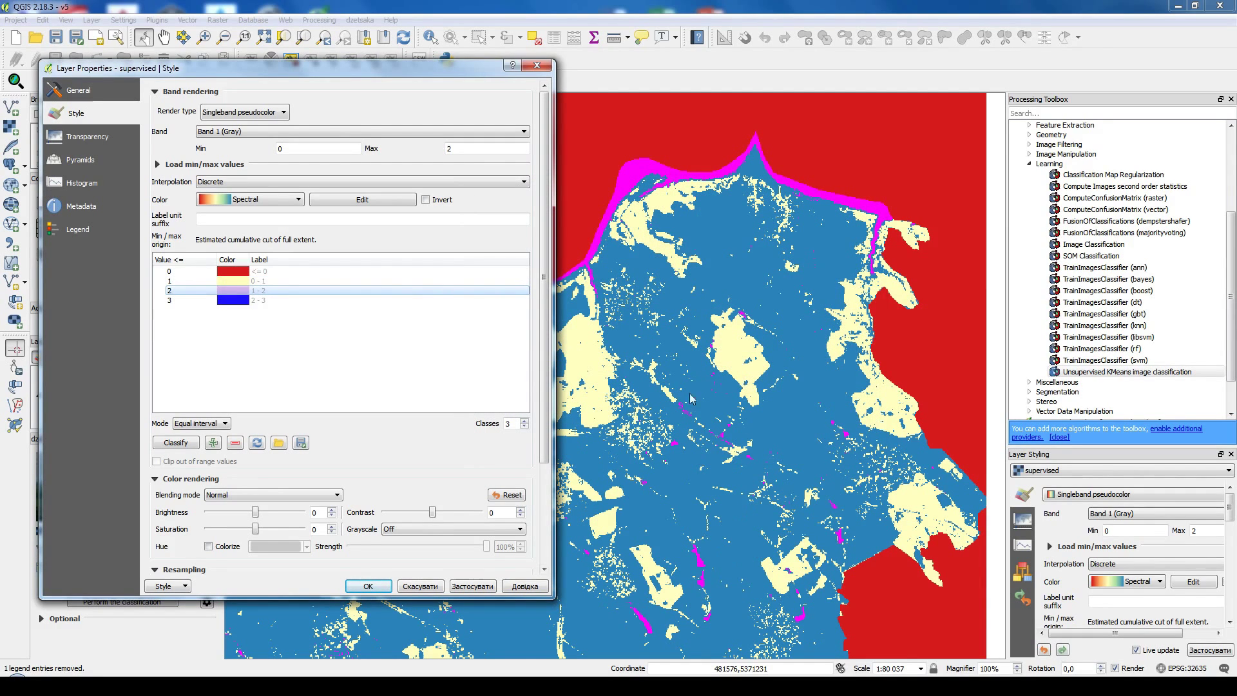
double_click(235, 281)
drag(612, 285, 609, 322)
click(789, 441)
Step: Make the color of class value 0 fully transparent and accept the layer style
double_click(235, 271)
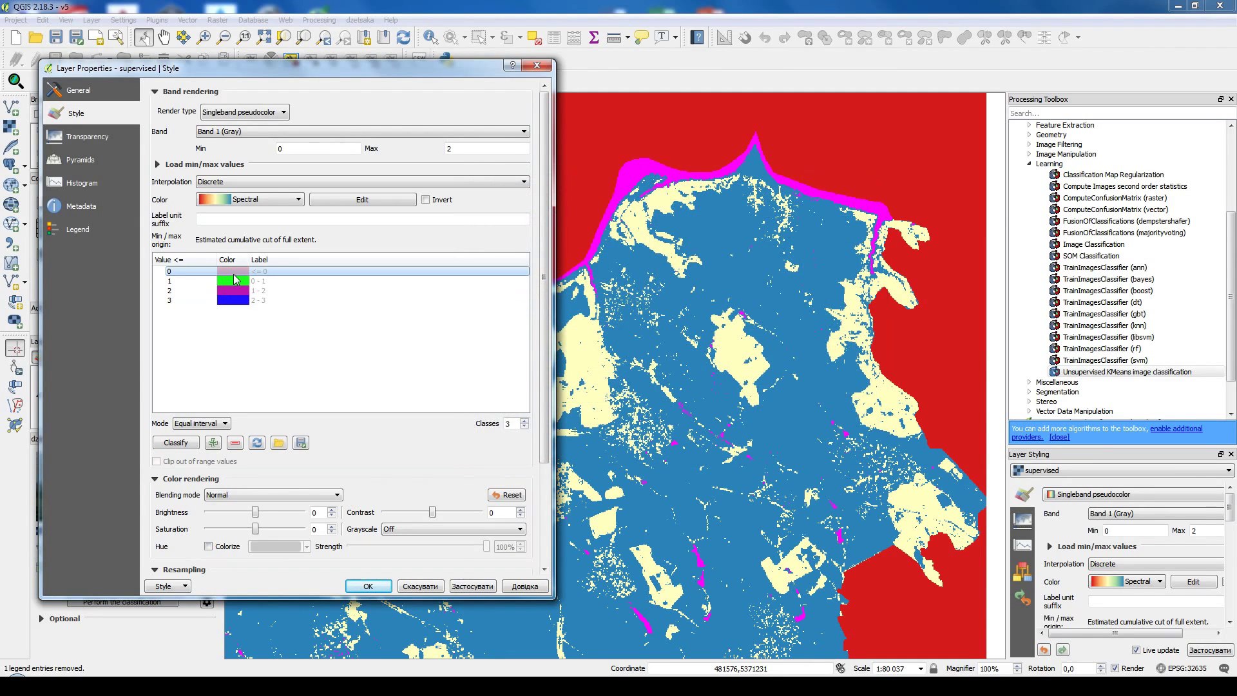
drag(810, 346, 688, 346)
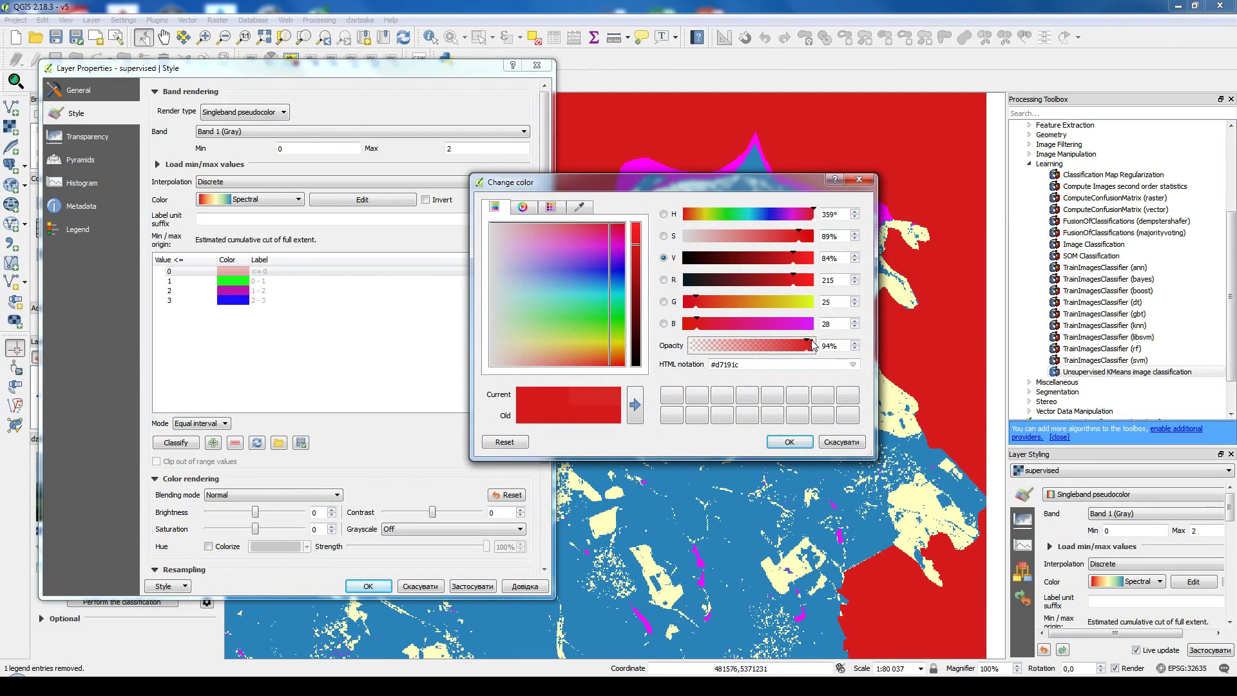
click(789, 441)
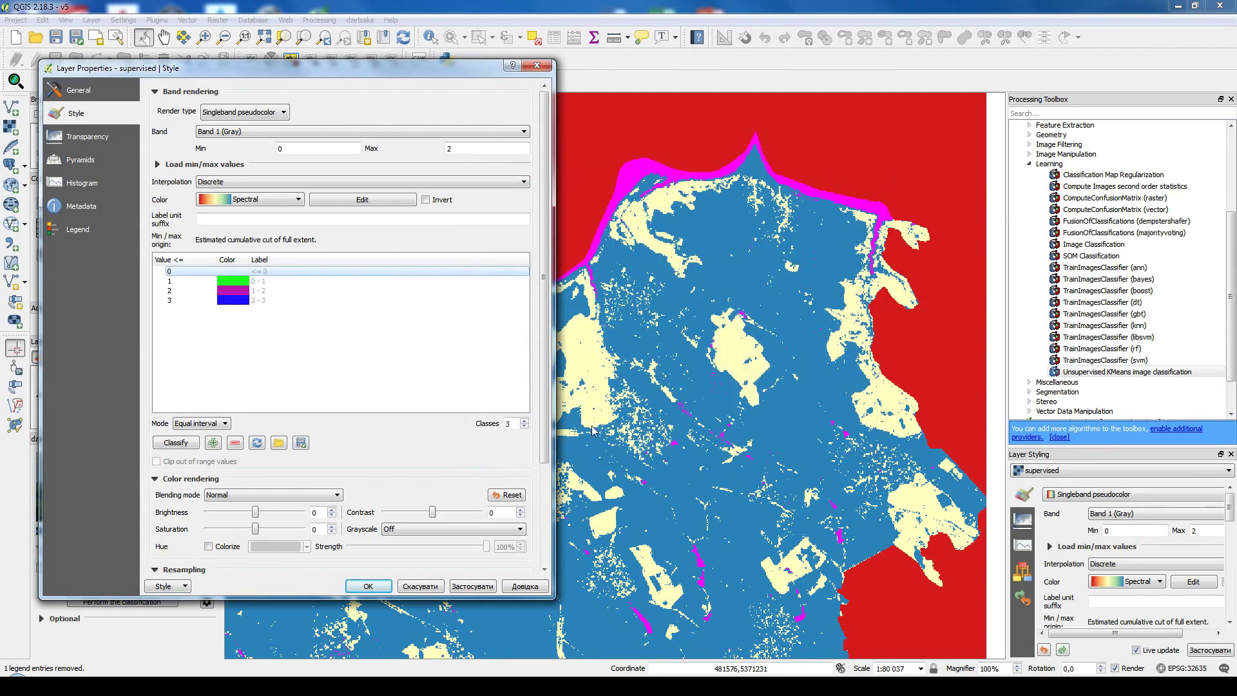
click(367, 585)
drag(541, 544, 742, 343)
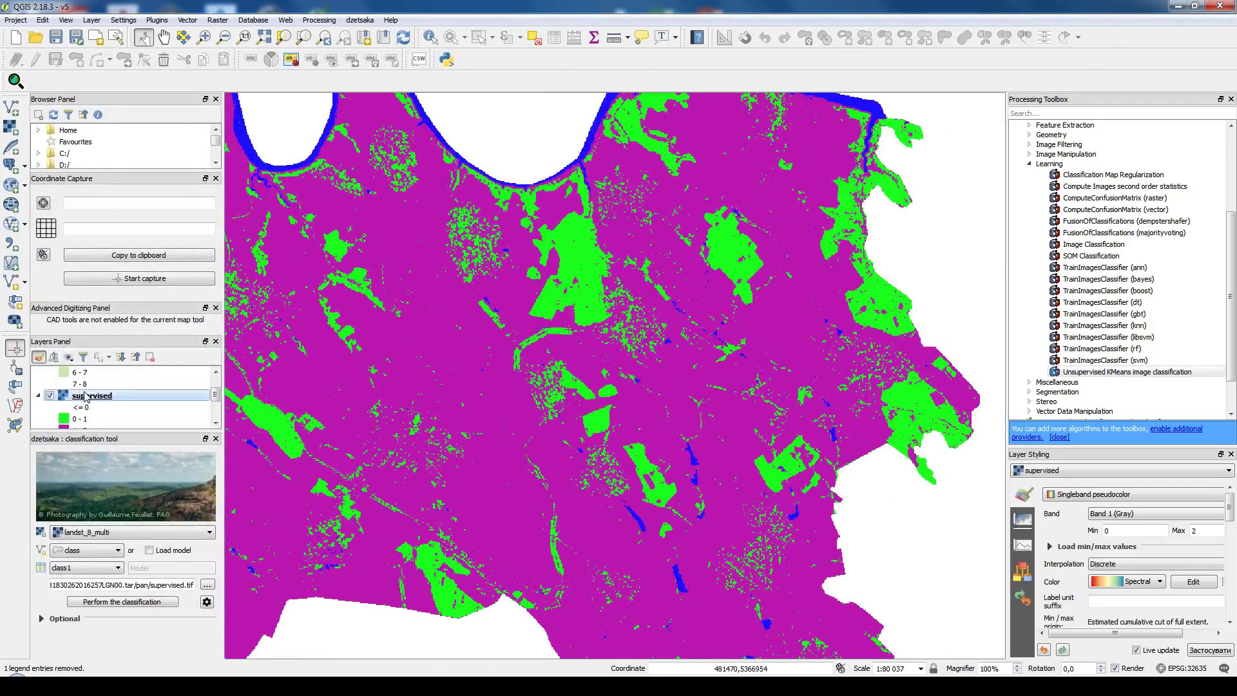
Step: Set the opacity of class value 2 in the supervised layer to 0% and accept the style
right_click(80, 400)
click(122, 582)
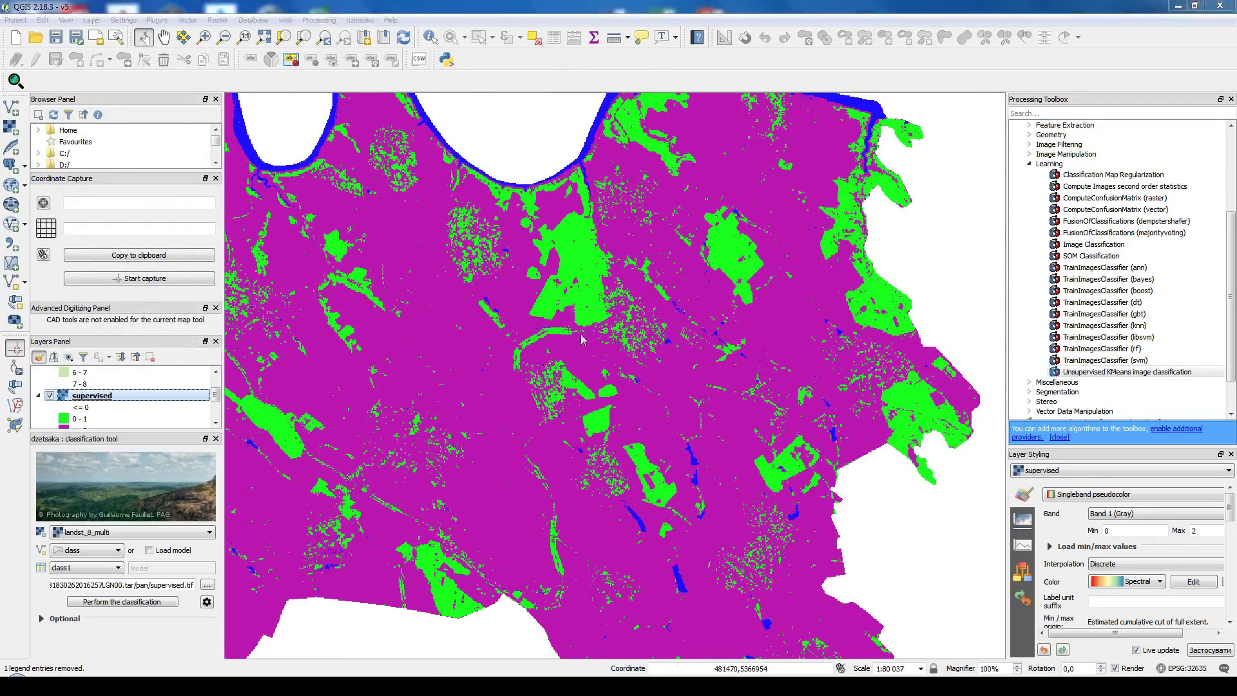
double_click(232, 291)
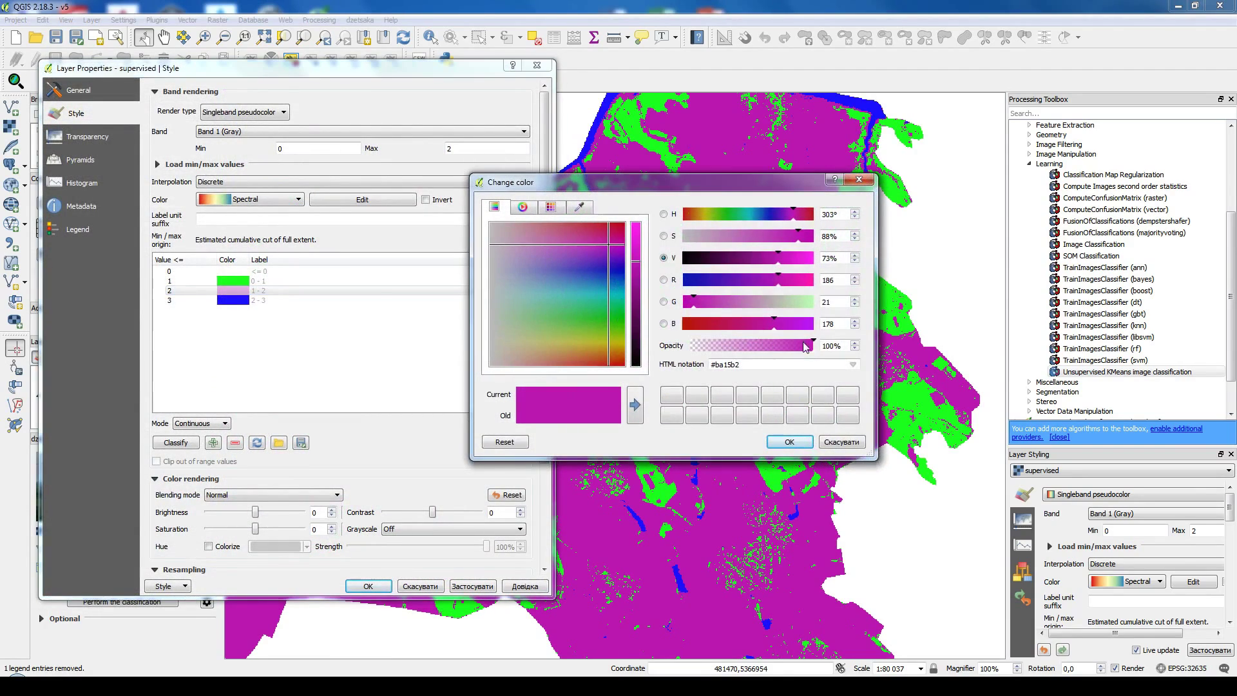
drag(813, 344, 629, 352)
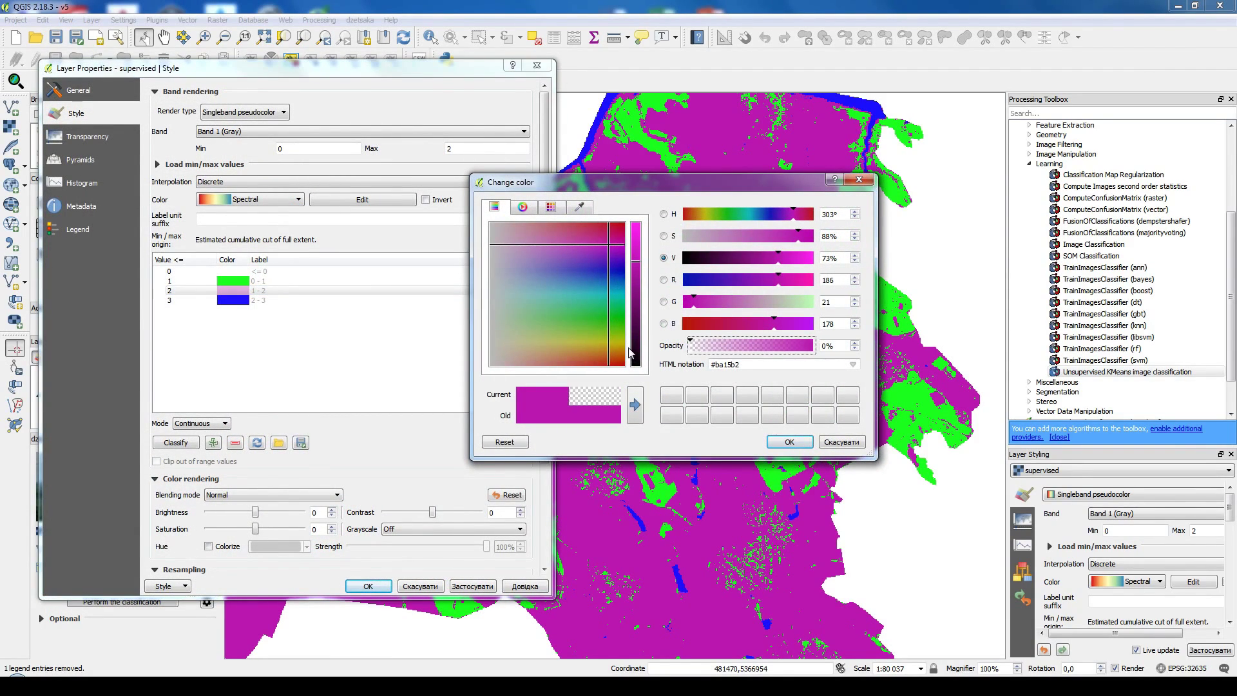
click(789, 442)
click(369, 586)
Step: Compare the green and blue classes with the Landsat image up close by toggling the supervised layer's visibility
scroll(685, 479, up, 1)
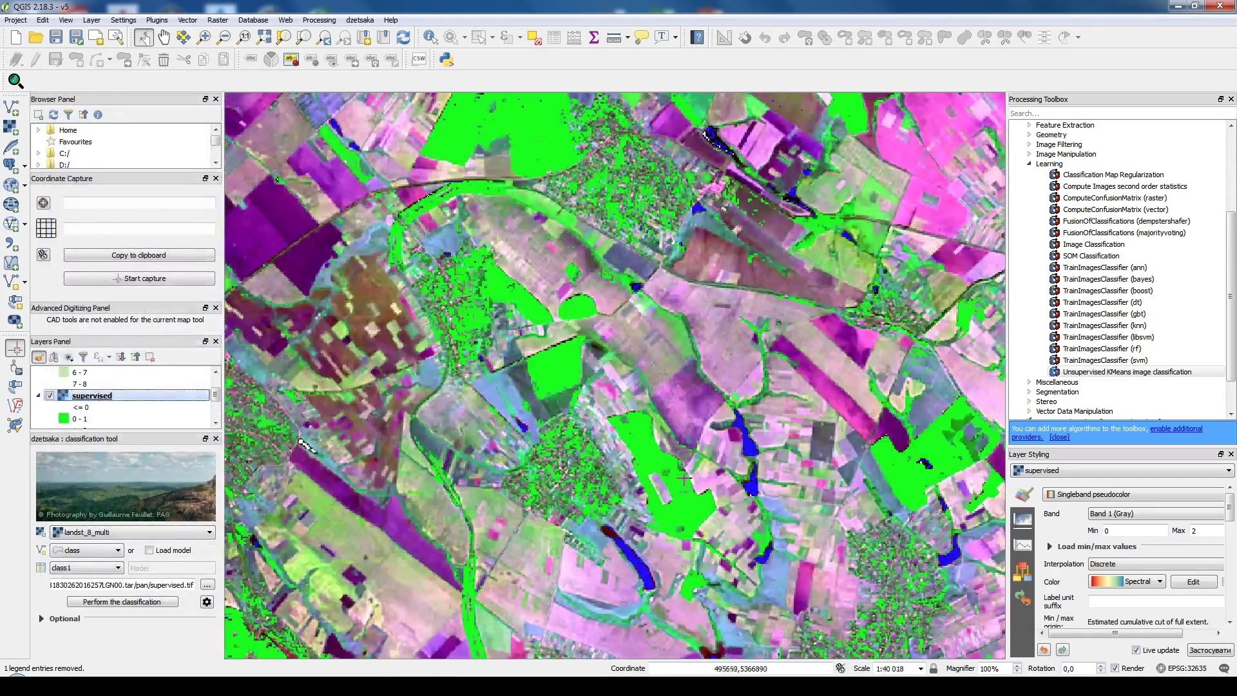
drag(684, 478, 649, 331)
drag(720, 248, 650, 380)
scroll(634, 392, up, 1)
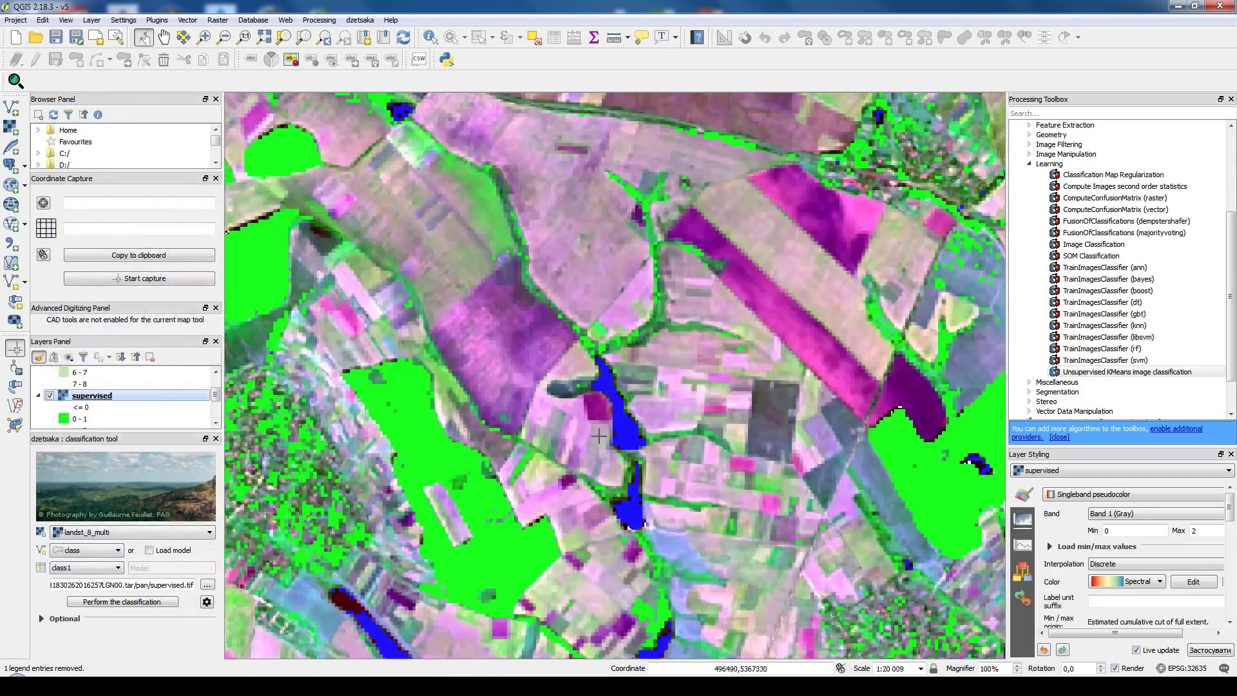
drag(523, 556, 567, 213)
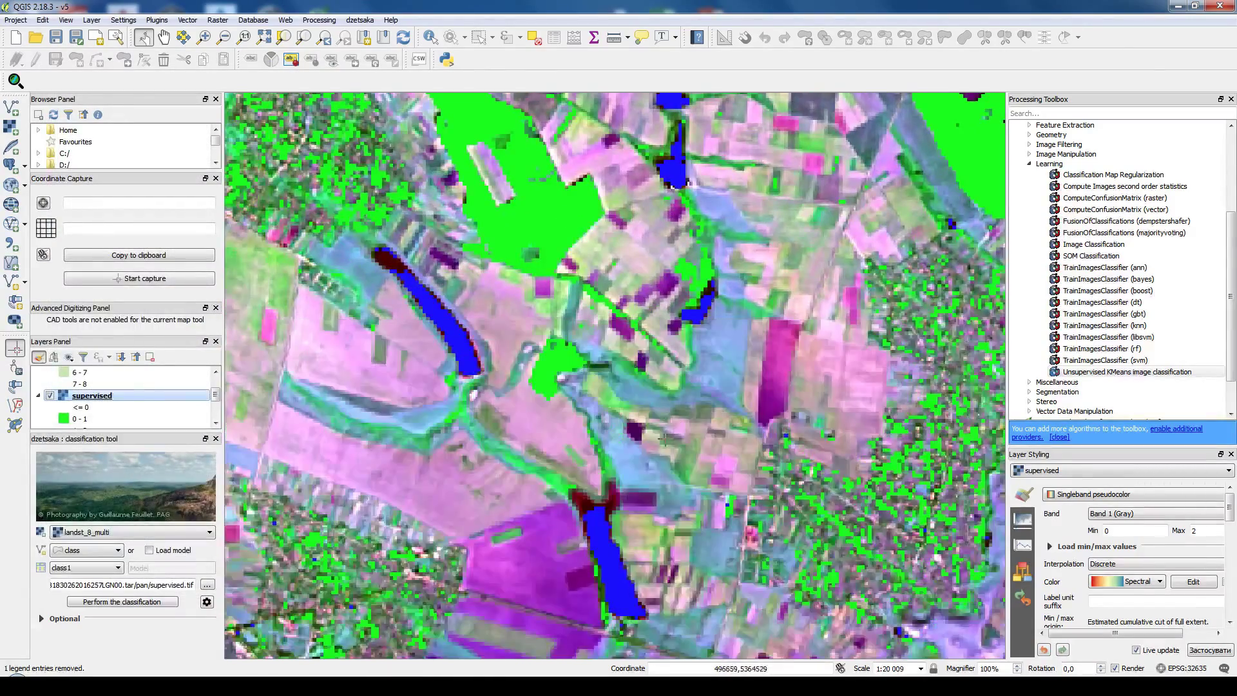
click(49, 395)
click(50, 396)
click(49, 396)
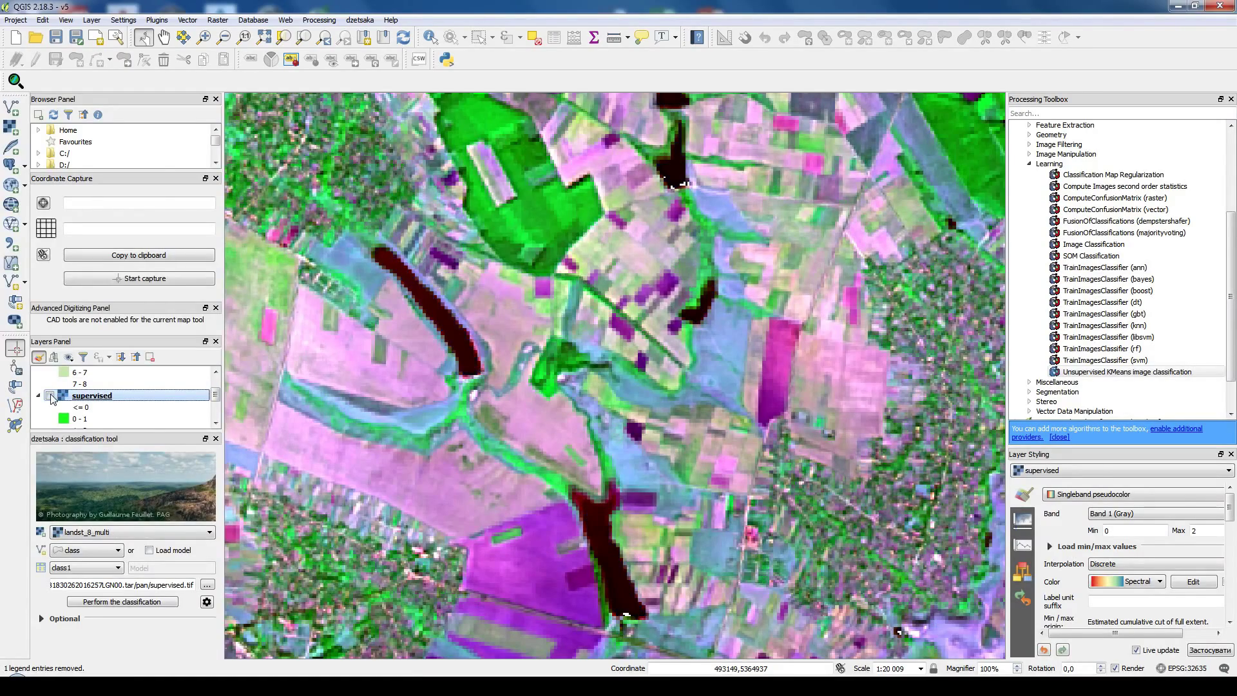
double_click(100, 396)
click(432, 589)
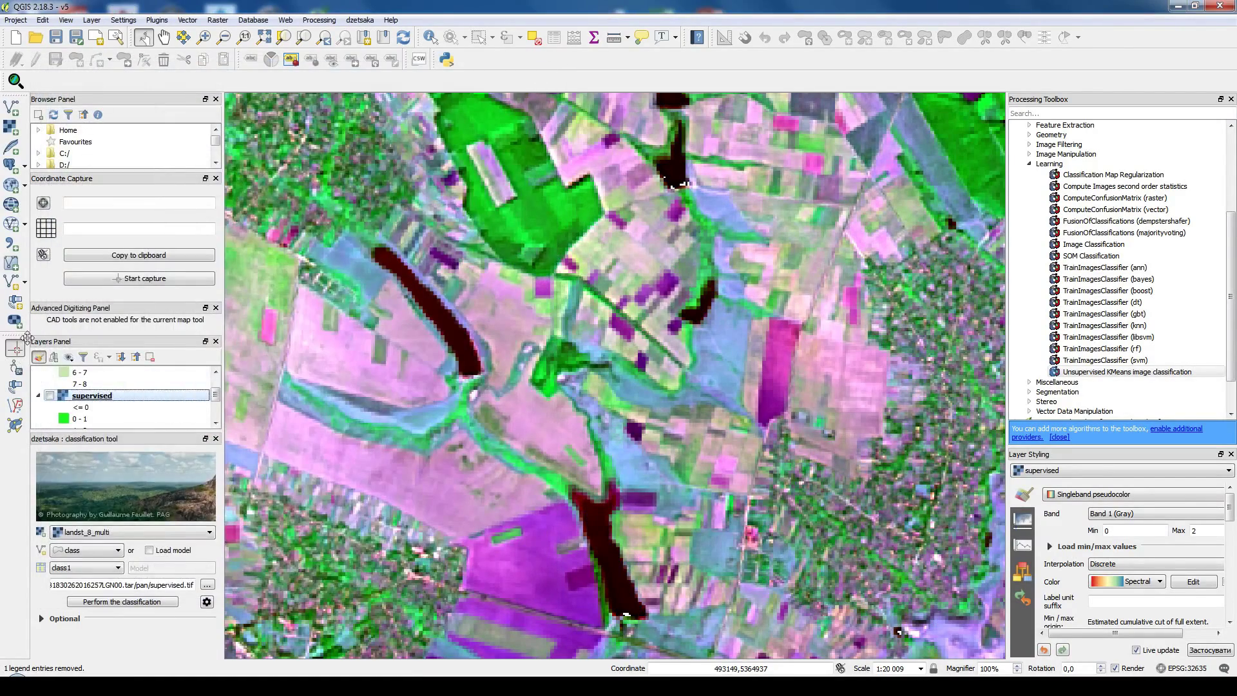
click(50, 396)
Step: Examine the green and blue classes over the Landsat image across the whole classified area
drag(810, 220, 746, 501)
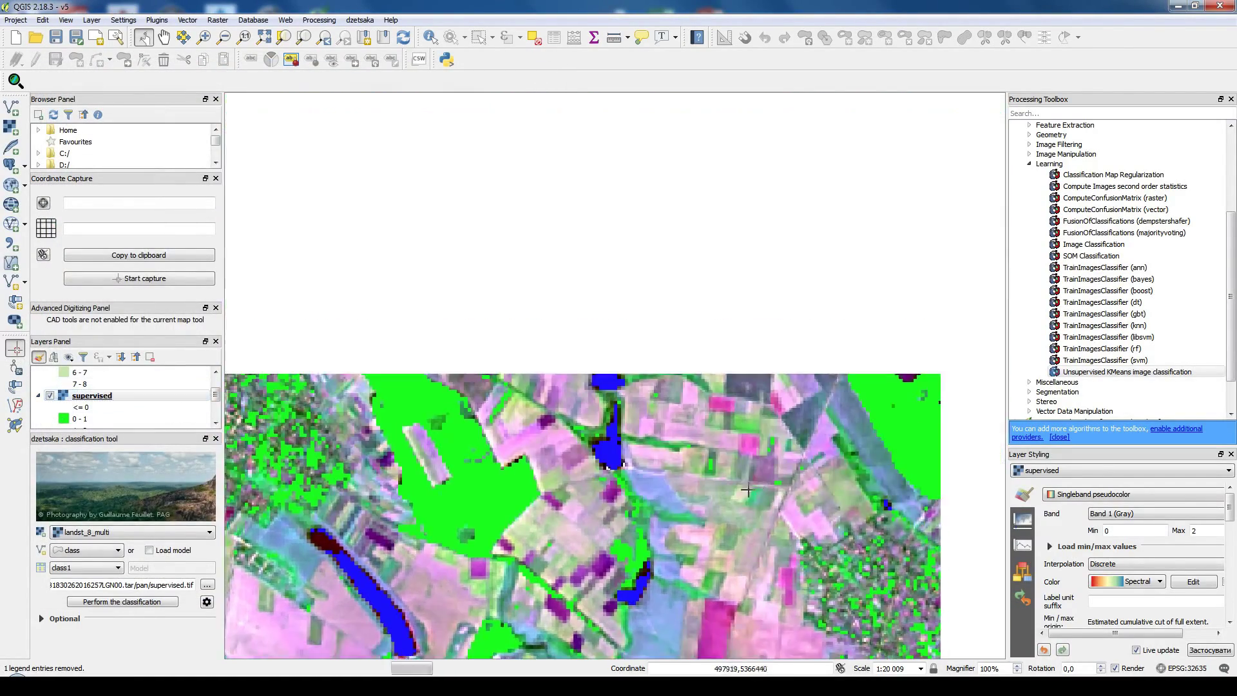
drag(864, 275, 636, 394)
drag(724, 535, 568, 416)
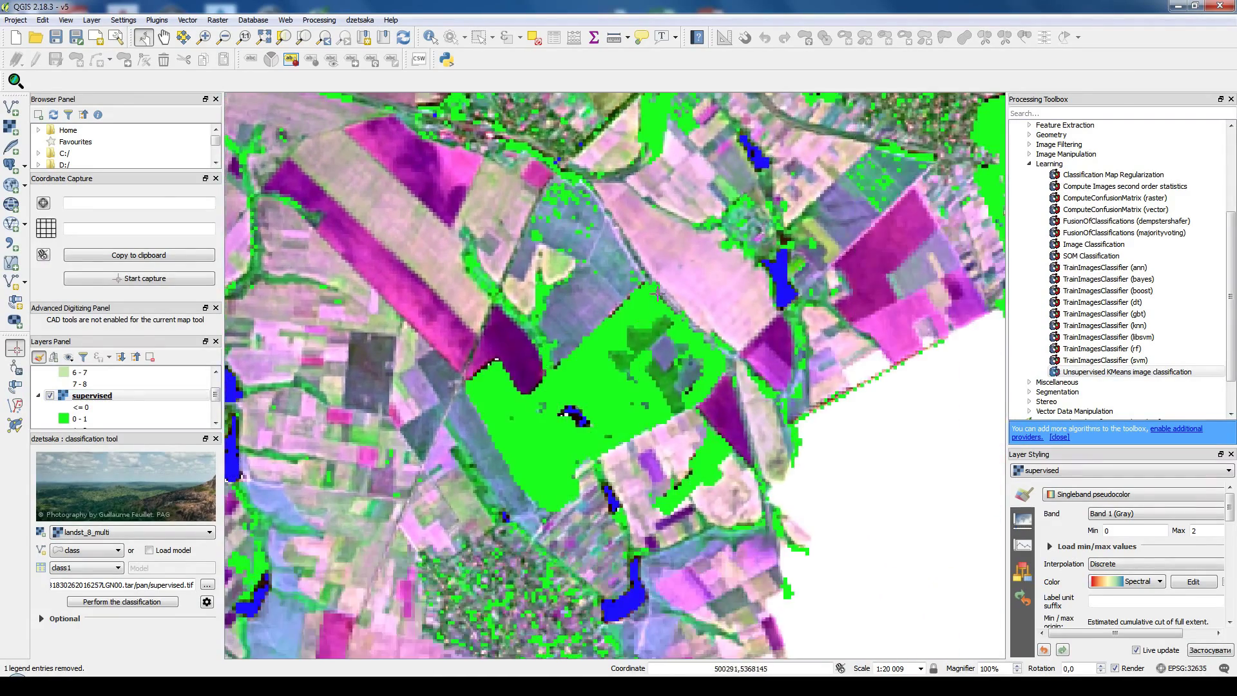
drag(659, 296, 696, 524)
drag(905, 227, 692, 612)
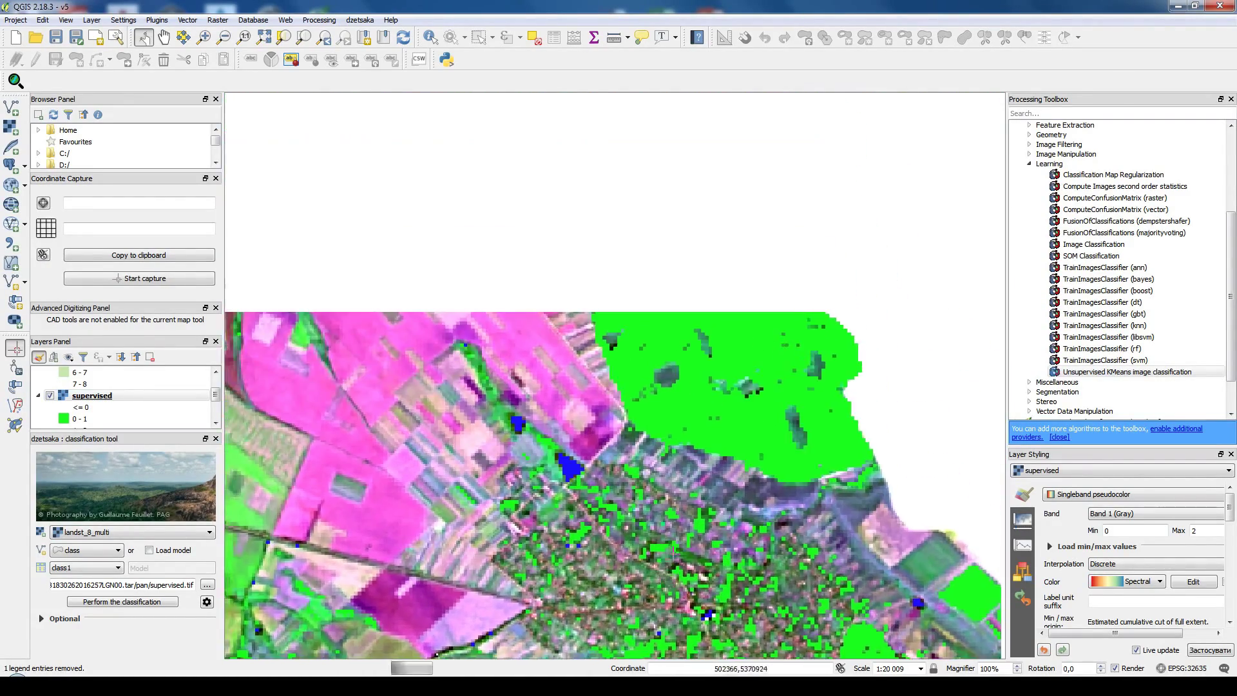
drag(621, 539, 842, 333)
drag(446, 402, 894, 302)
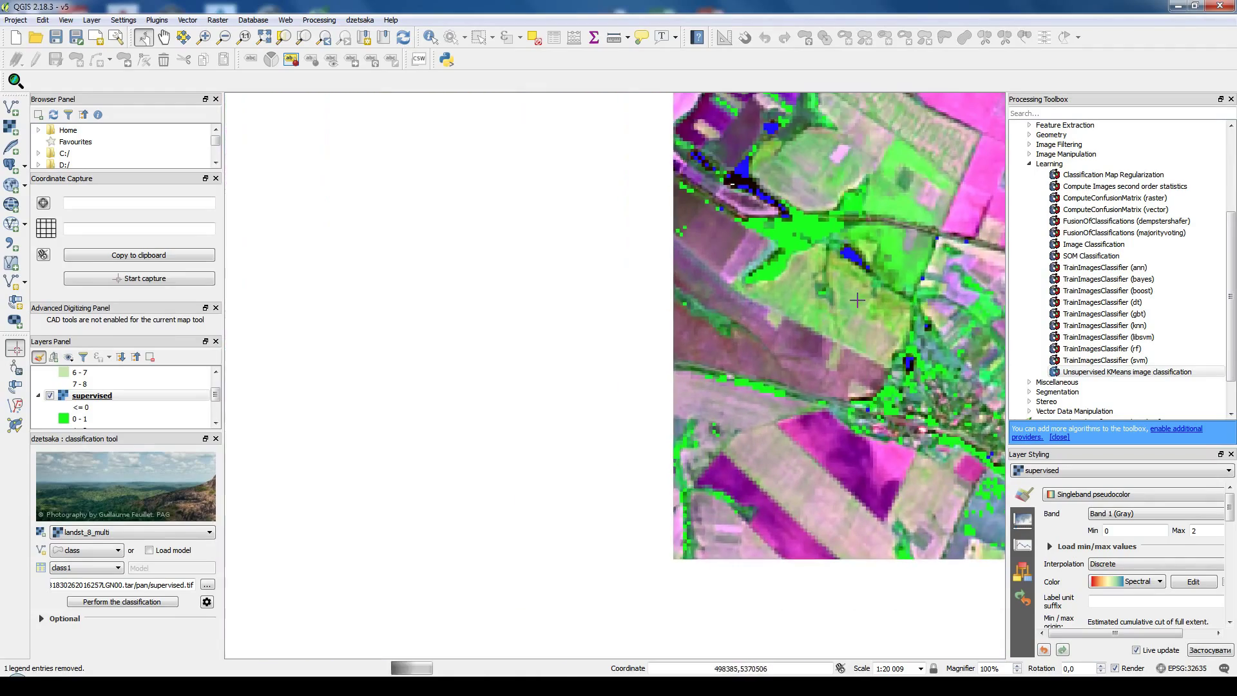
drag(613, 256, 904, 393)
drag(622, 288, 735, 423)
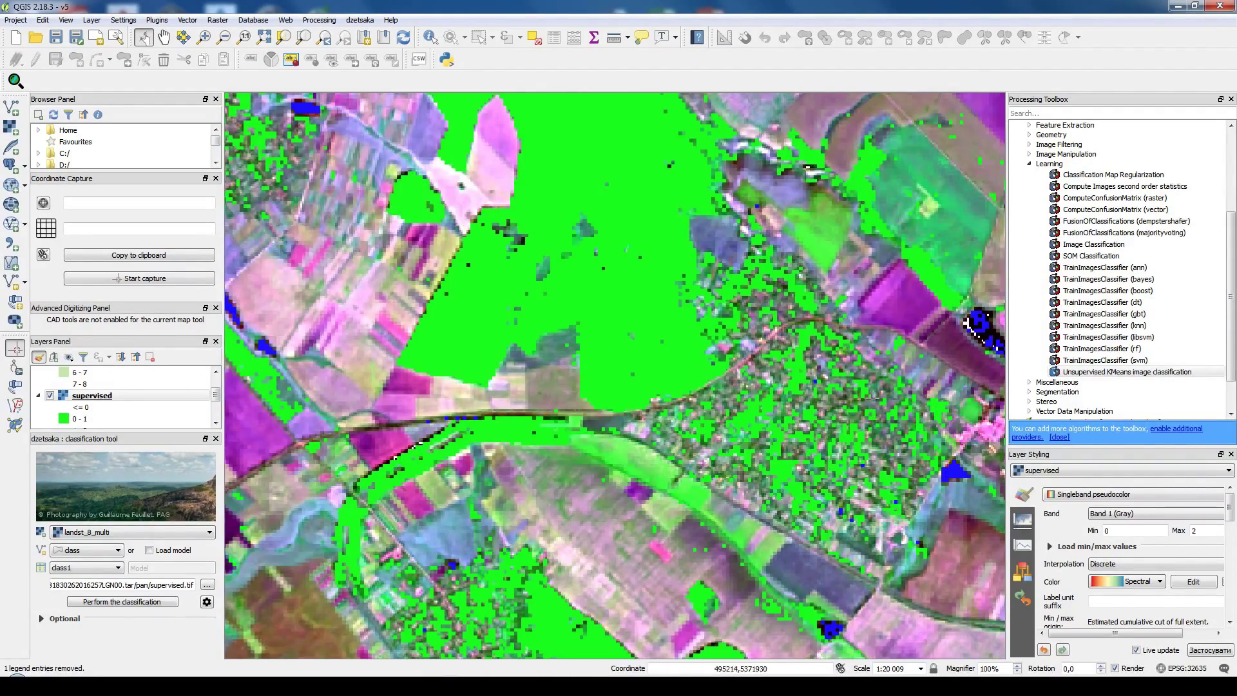
drag(613, 322, 609, 489)
drag(439, 461, 766, 467)
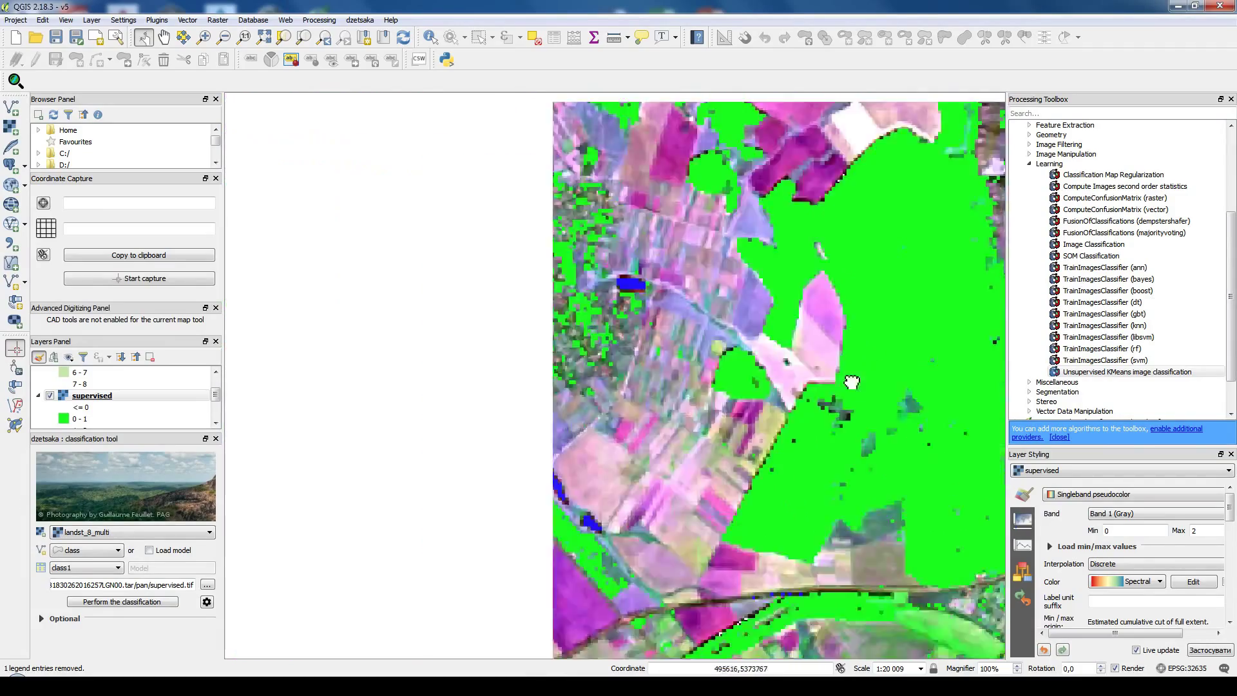
drag(389, 487, 523, 463)
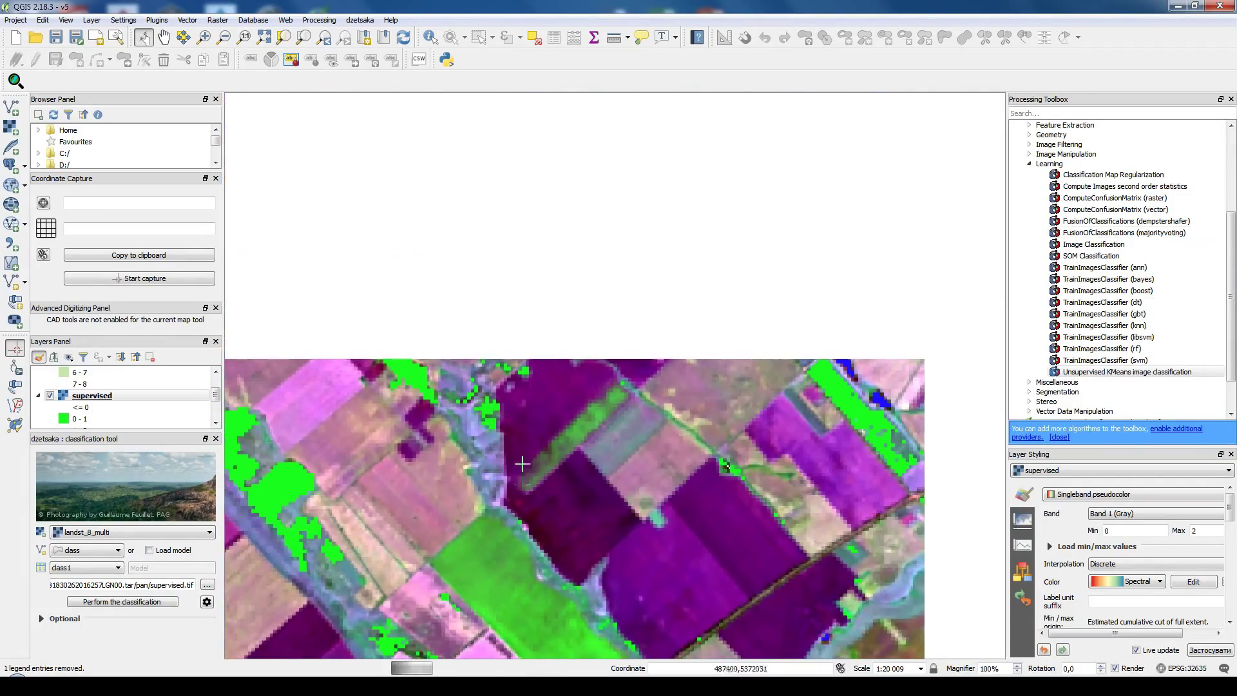
drag(619, 225, 464, 447)
drag(428, 405, 440, 405)
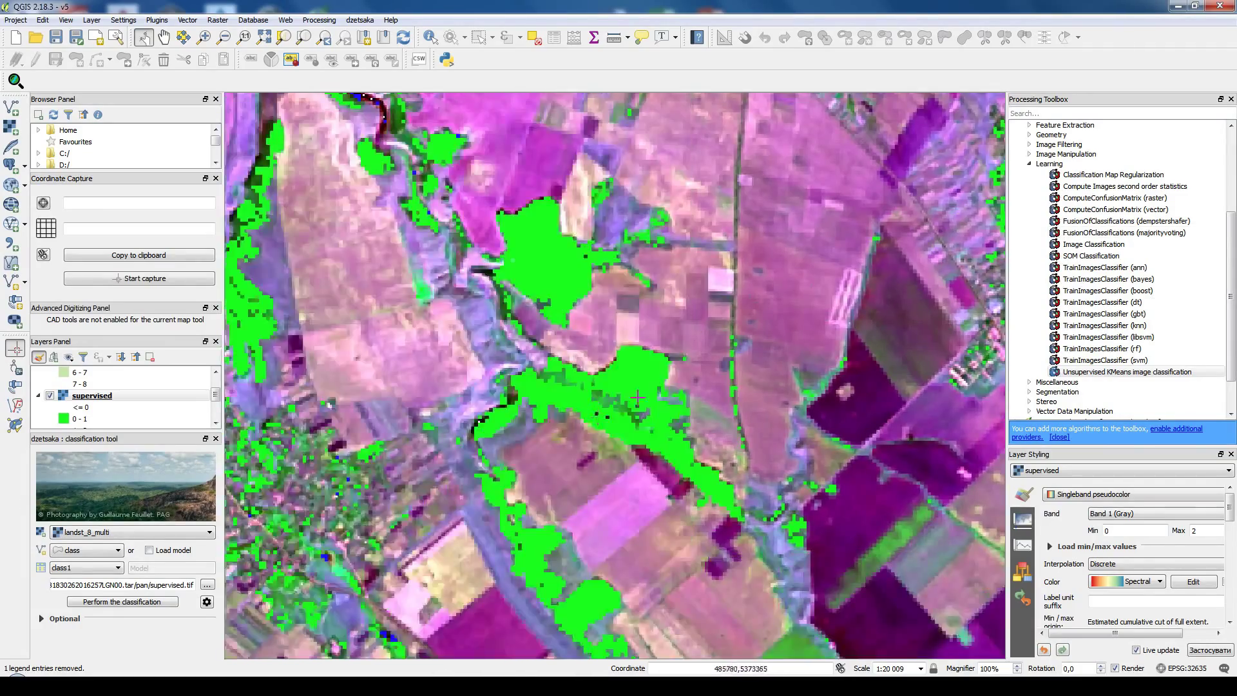
drag(606, 387, 785, 256)
drag(514, 445, 922, 217)
drag(653, 463, 590, 223)
drag(694, 476, 419, 268)
drag(881, 312, 621, 187)
drag(954, 331, 404, 342)
scroll(654, 330, down, 1)
scroll(654, 331, down, 1)
drag(824, 325, 525, 452)
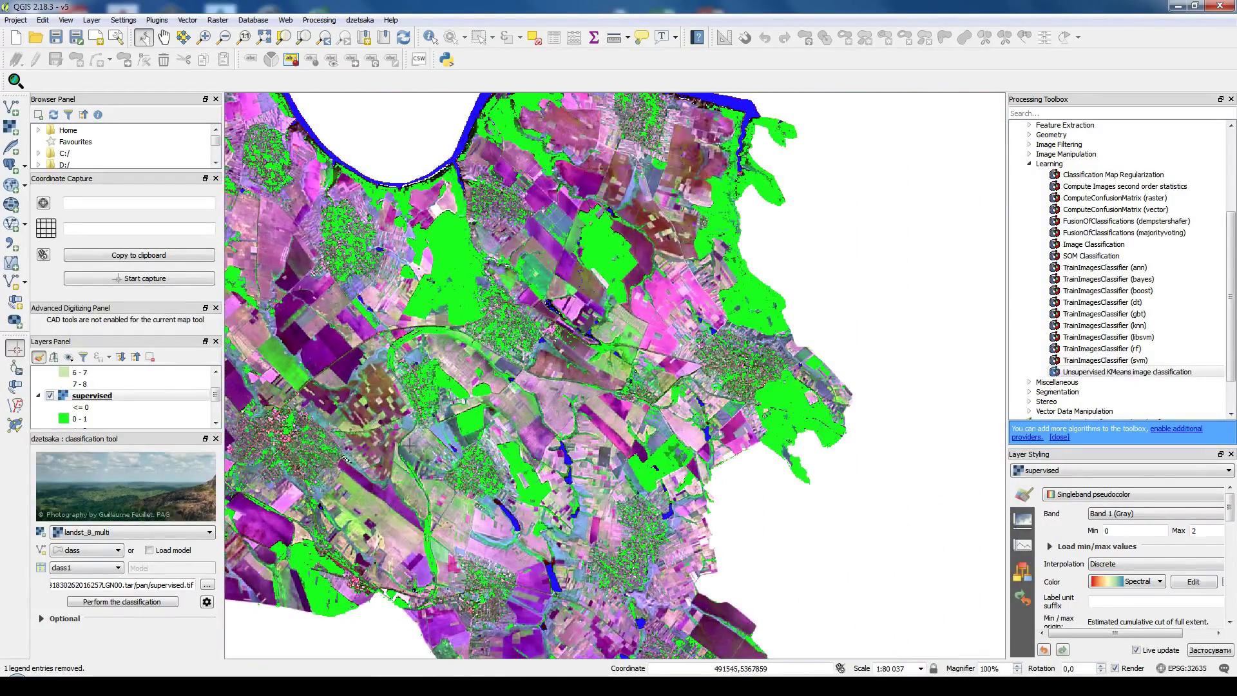
drag(346, 464, 808, 401)
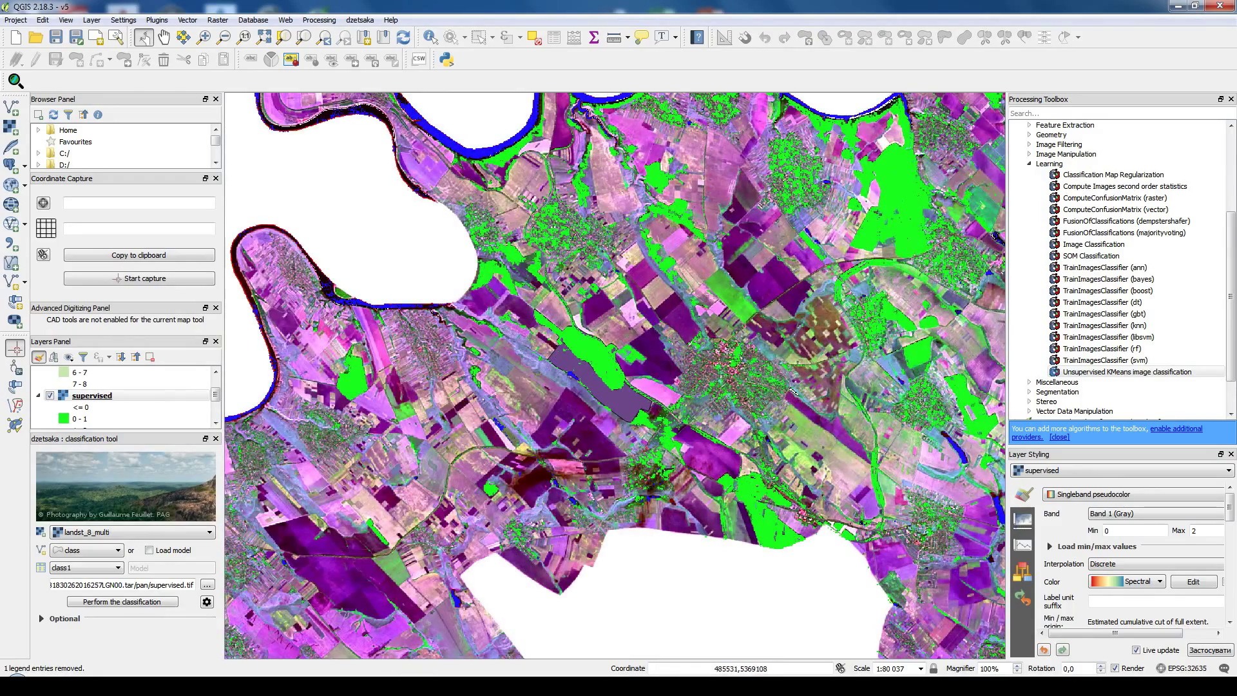
scroll(610, 367, up, 1)
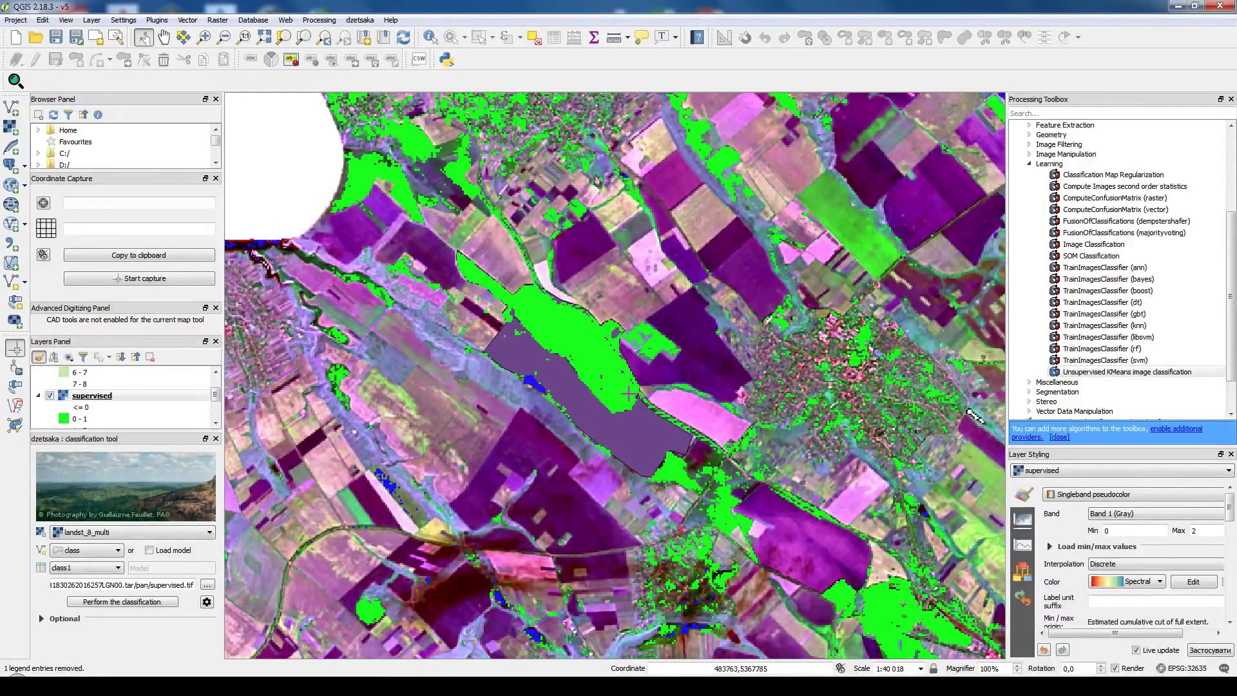
Step: Review the available classifiers in dzetsaka's settings, keeping Gaussian Mixture Model, and close the settings window
click(207, 601)
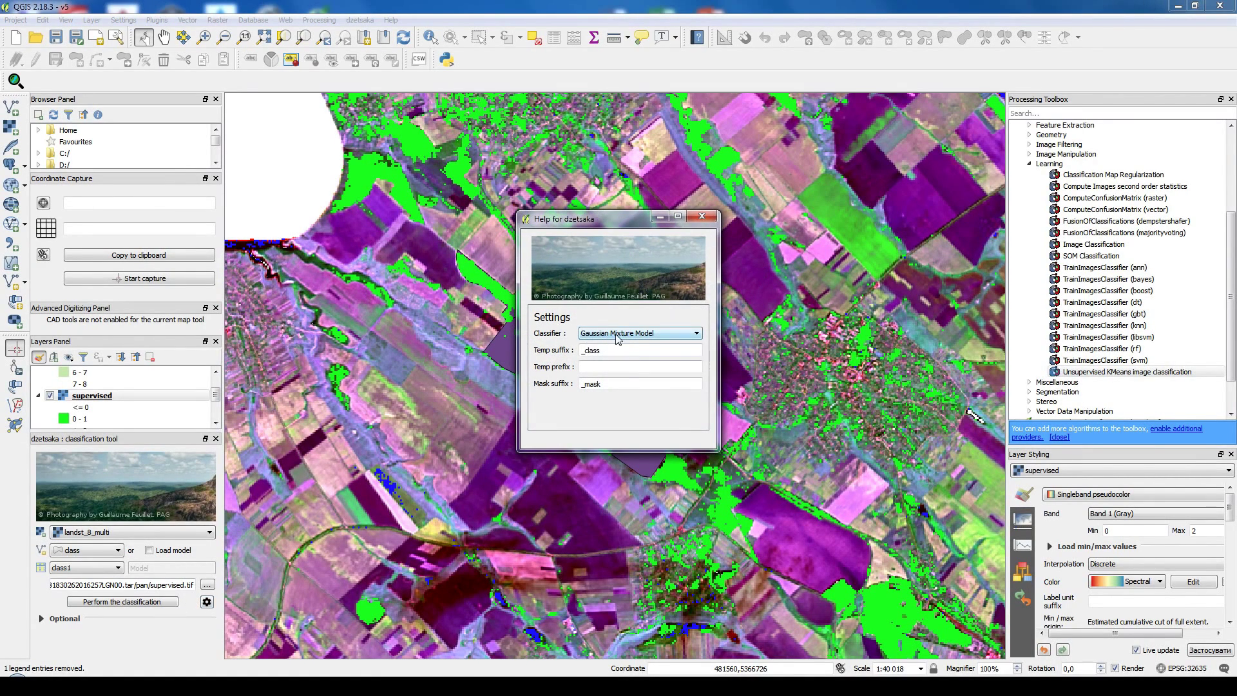
click(683, 336)
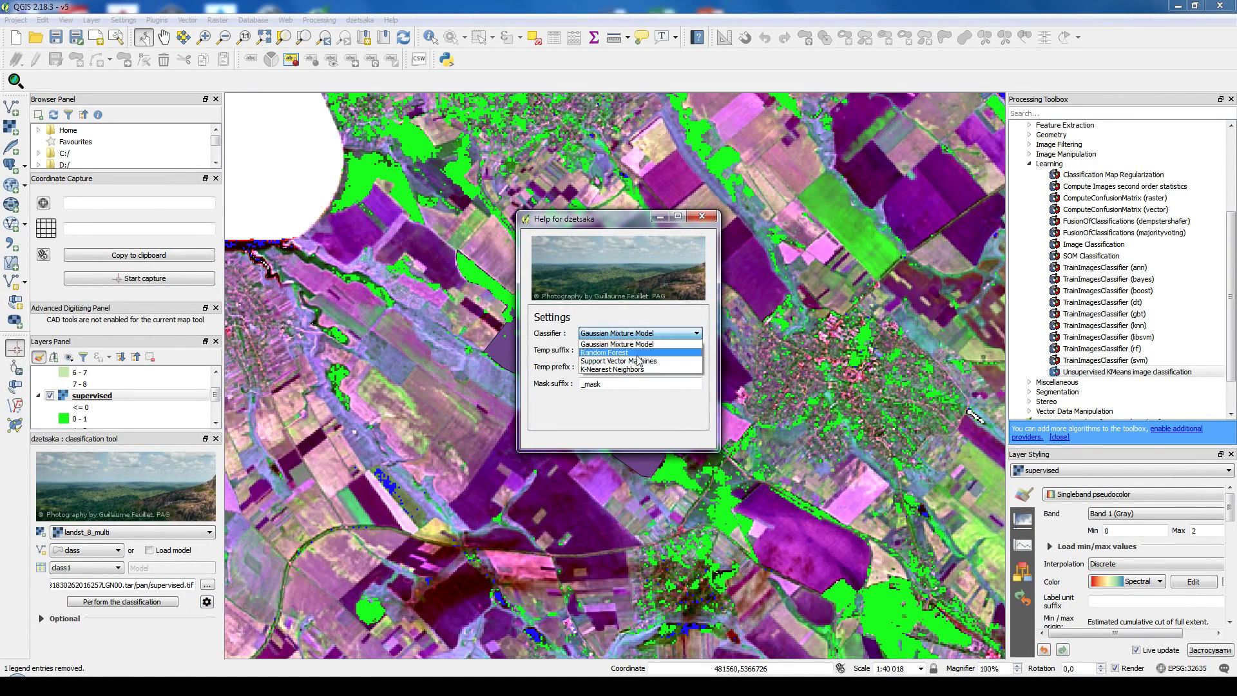
click(631, 420)
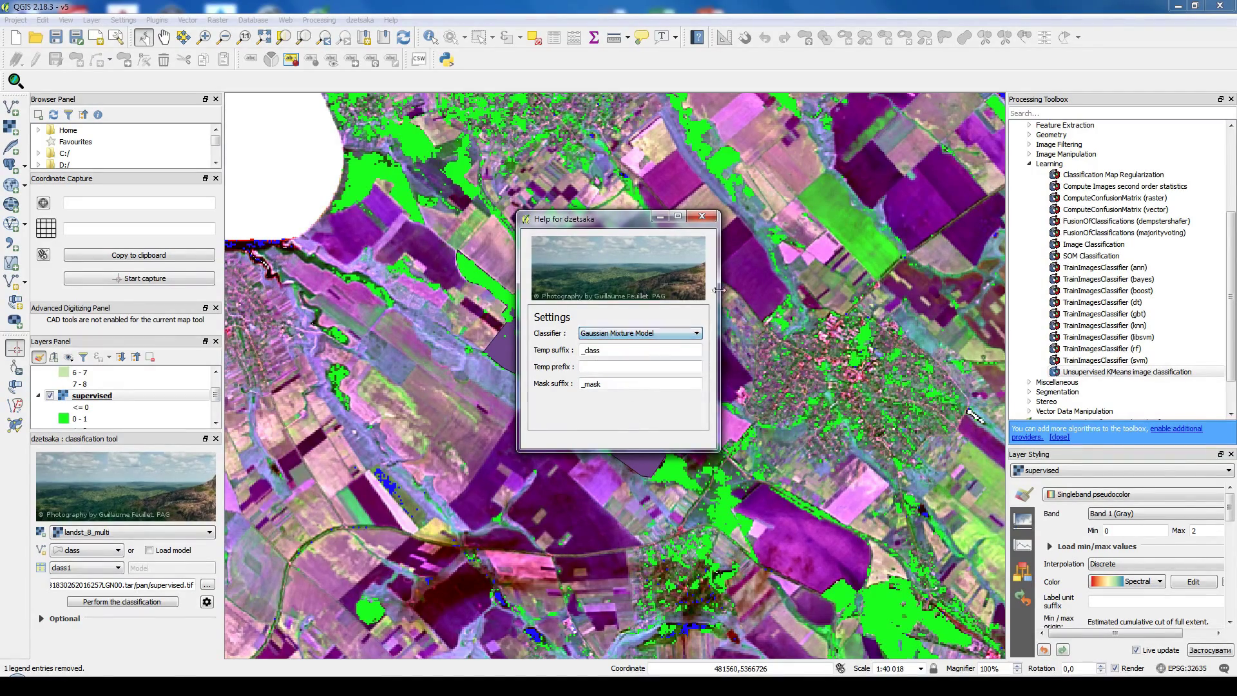
click(702, 216)
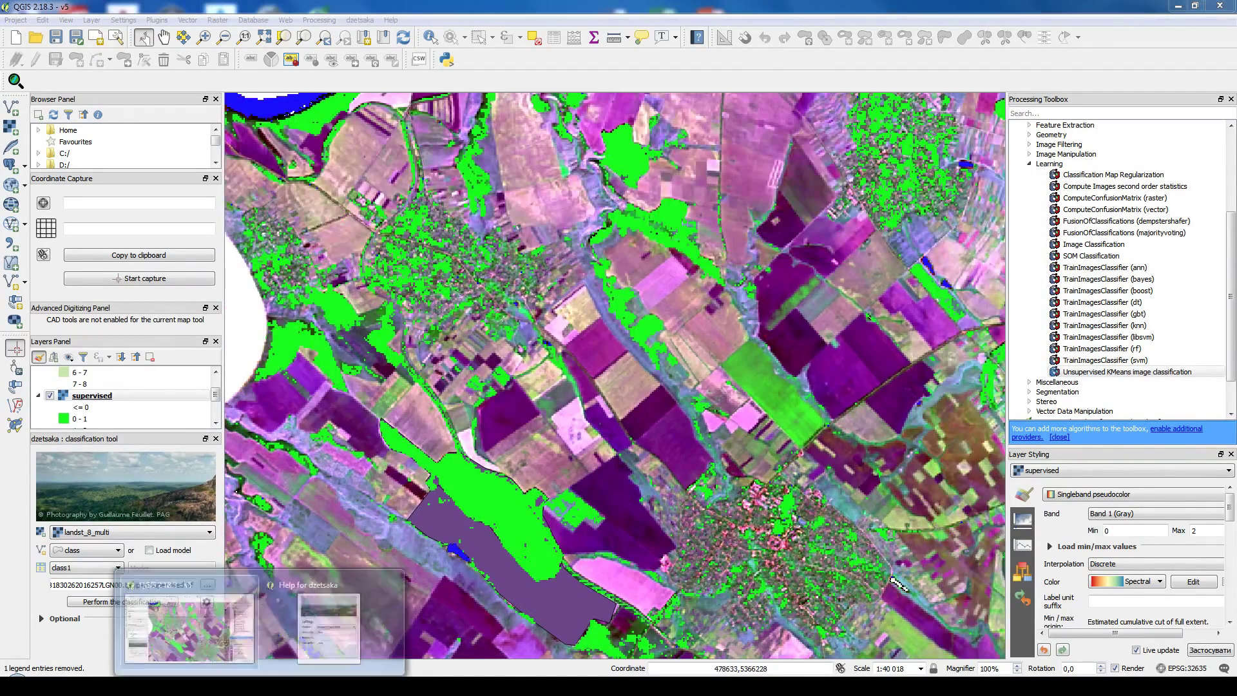
click(330, 606)
click(701, 216)
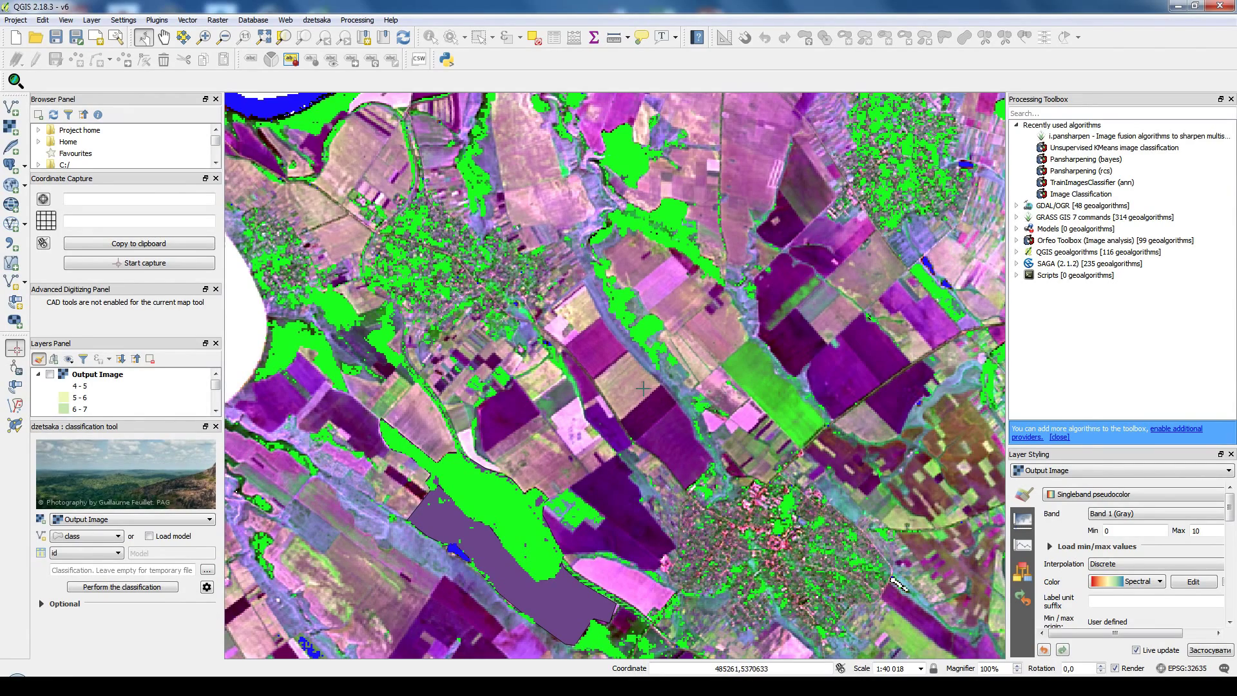
Step: Bring the whole classified area into the map view and create a print composer with the title left empty
scroll(689, 455, down, 1)
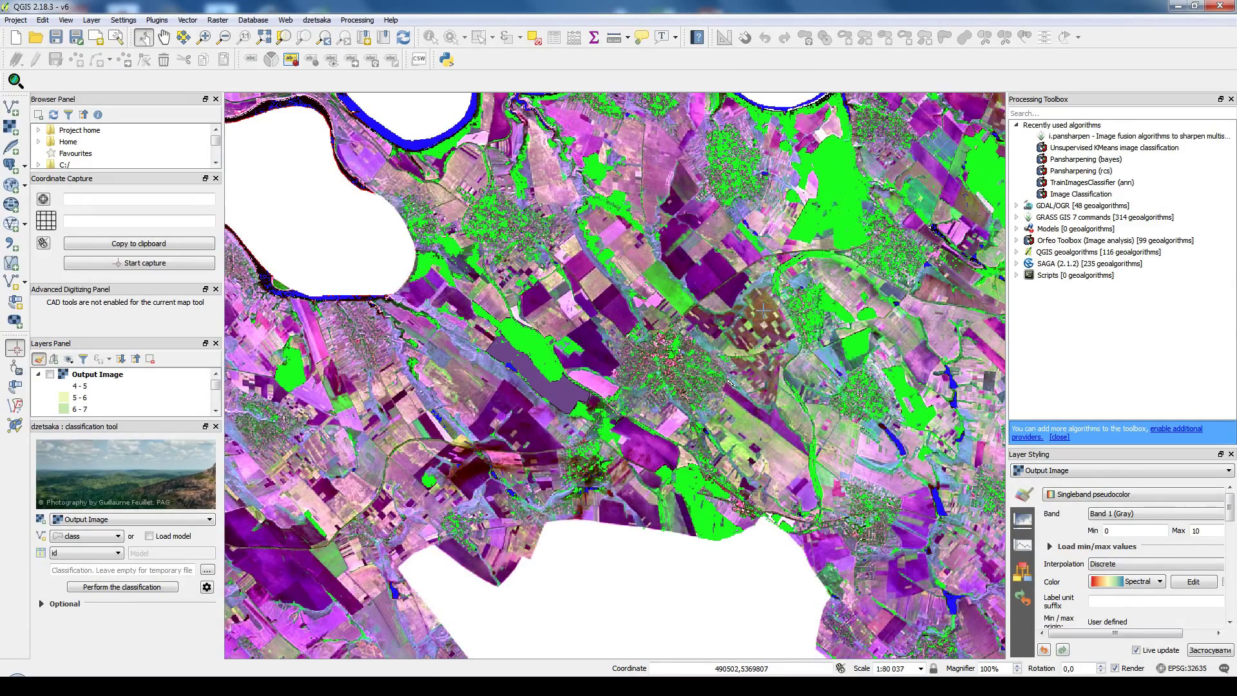
drag(733, 319, 556, 405)
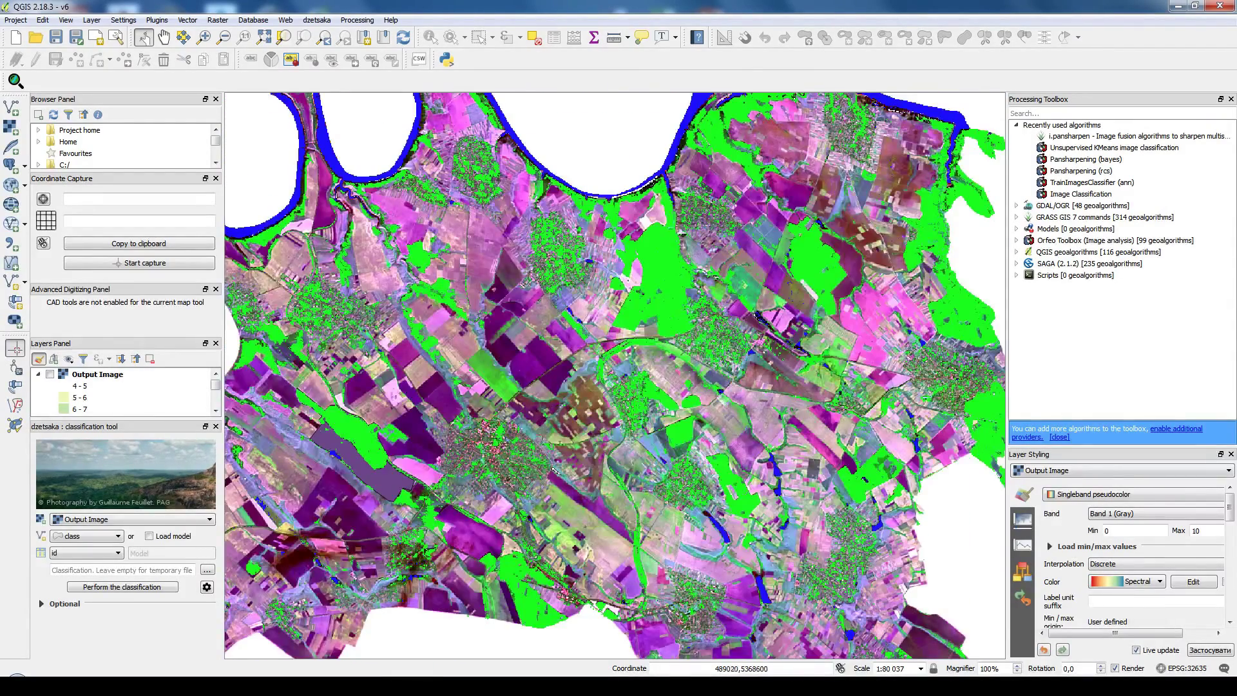
drag(478, 462, 747, 417)
scroll(657, 418, down, 1)
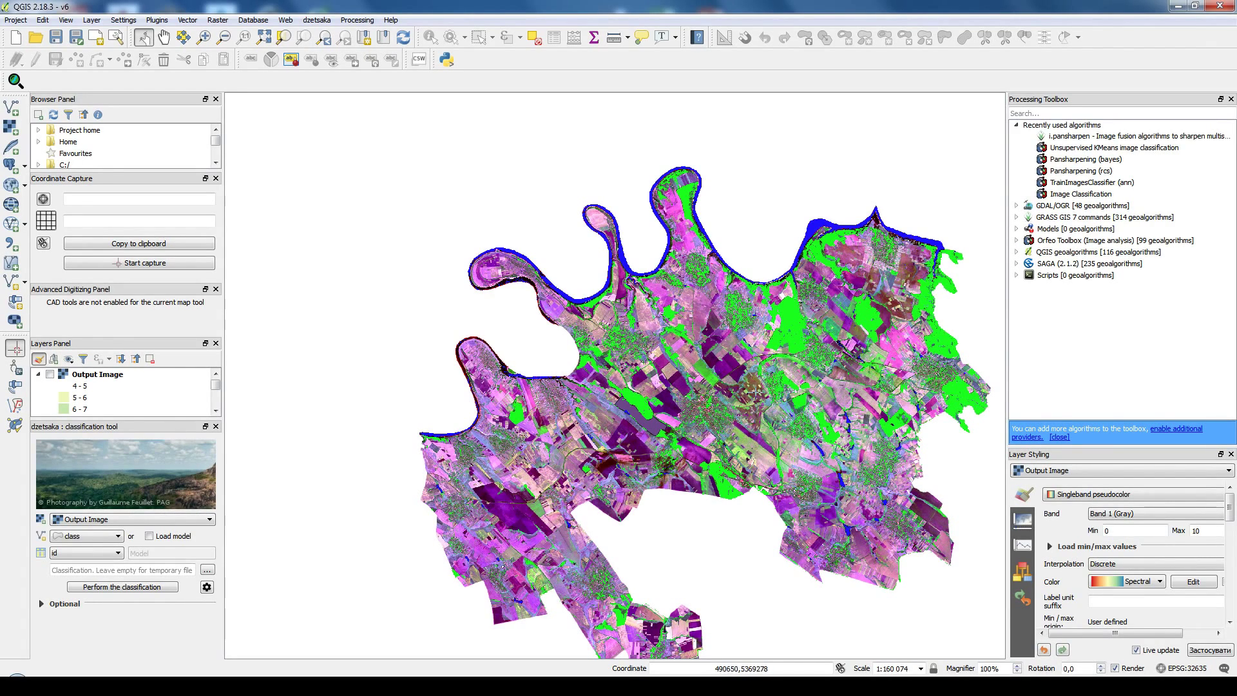
scroll(680, 364, up, 2)
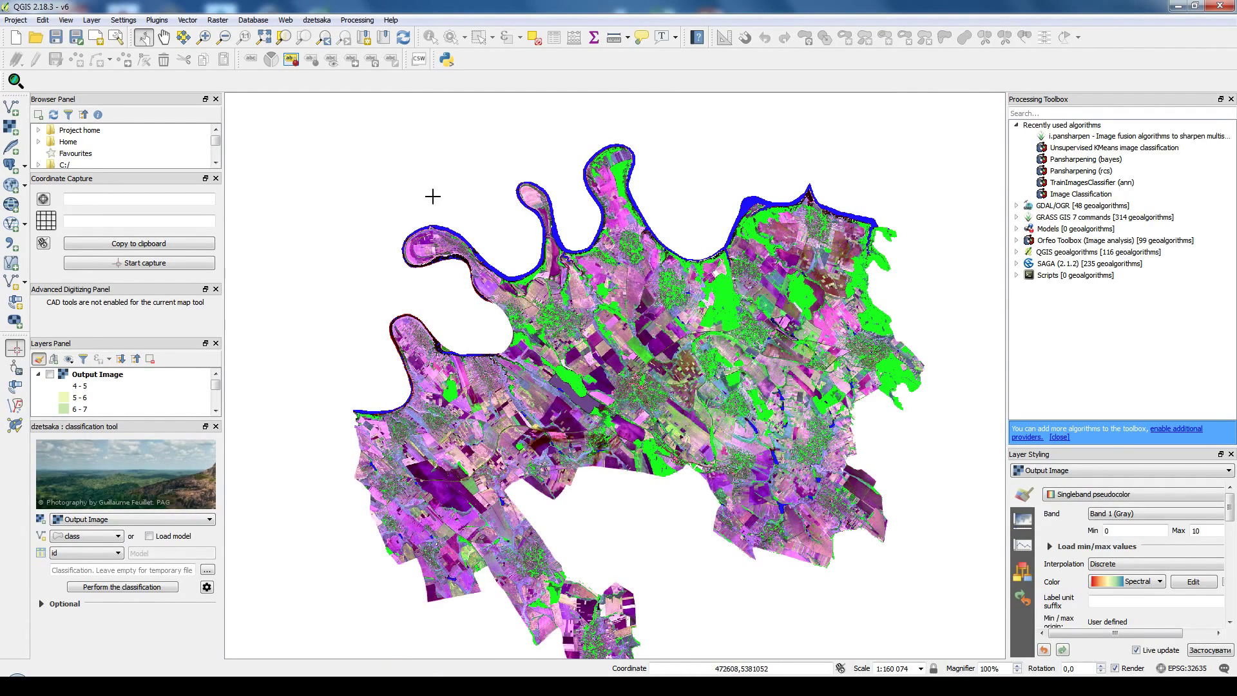
click(96, 37)
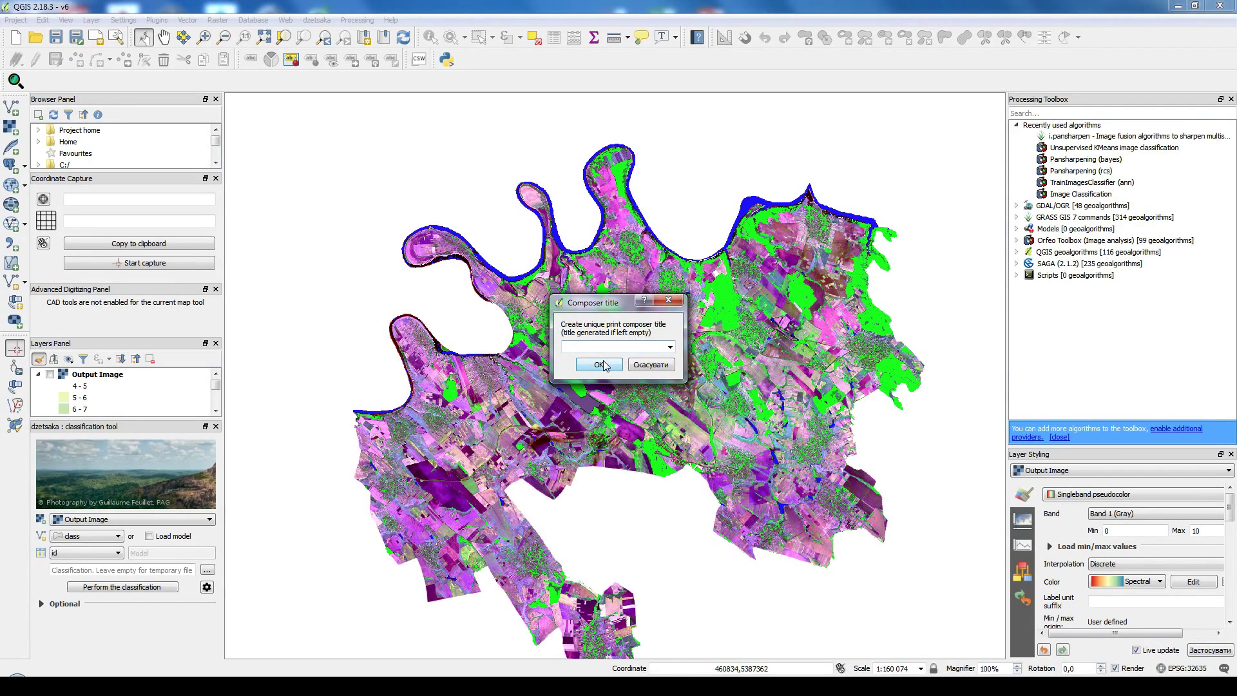
click(599, 365)
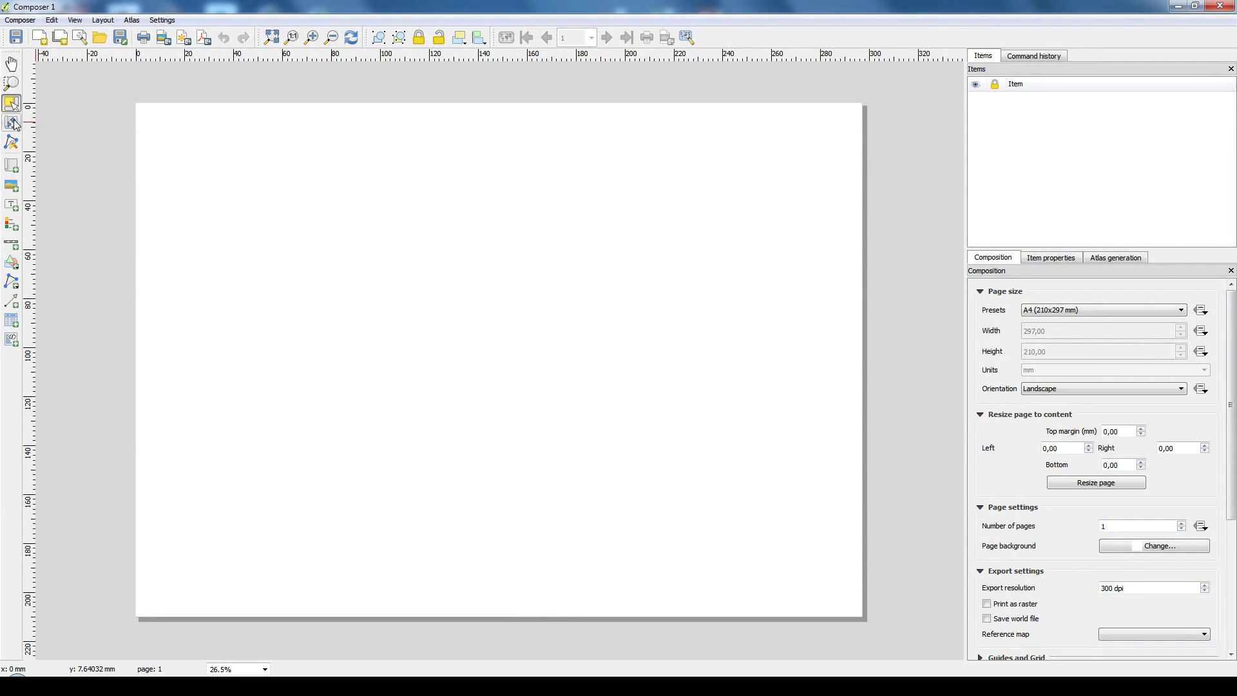
Step: Add a map nearly filling the A4 landscape page and move its frame up to the page's upper edge
click(12, 166)
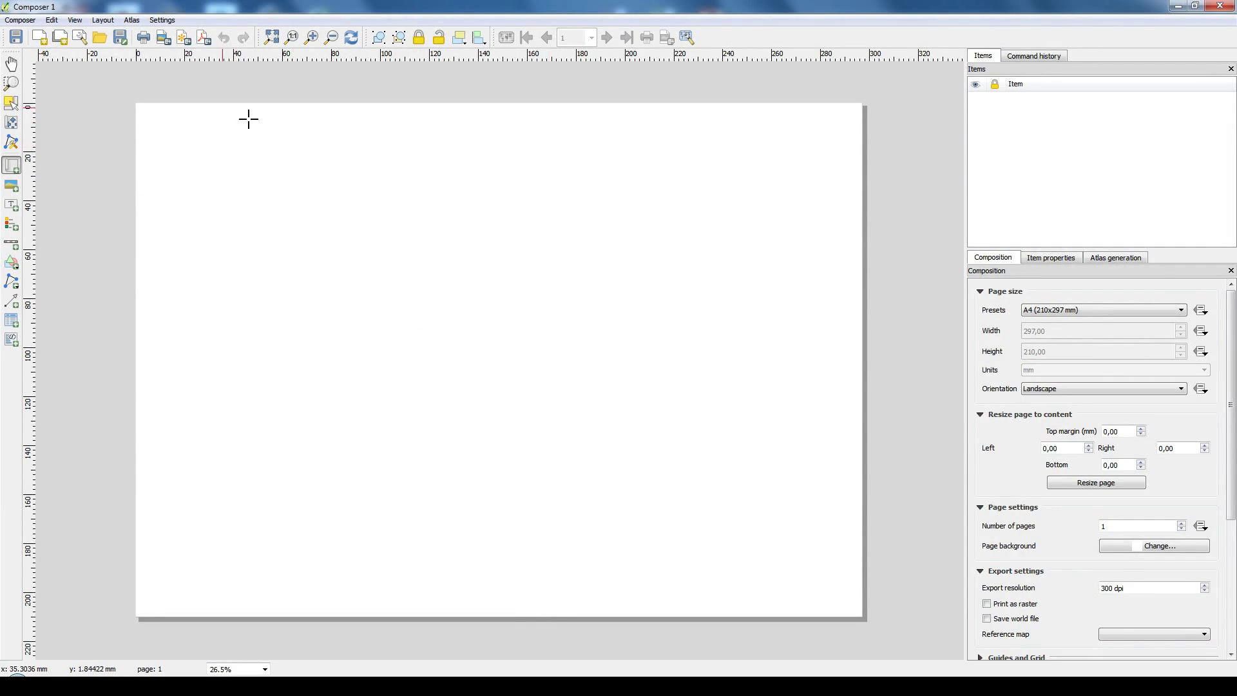
drag(152, 126, 849, 611)
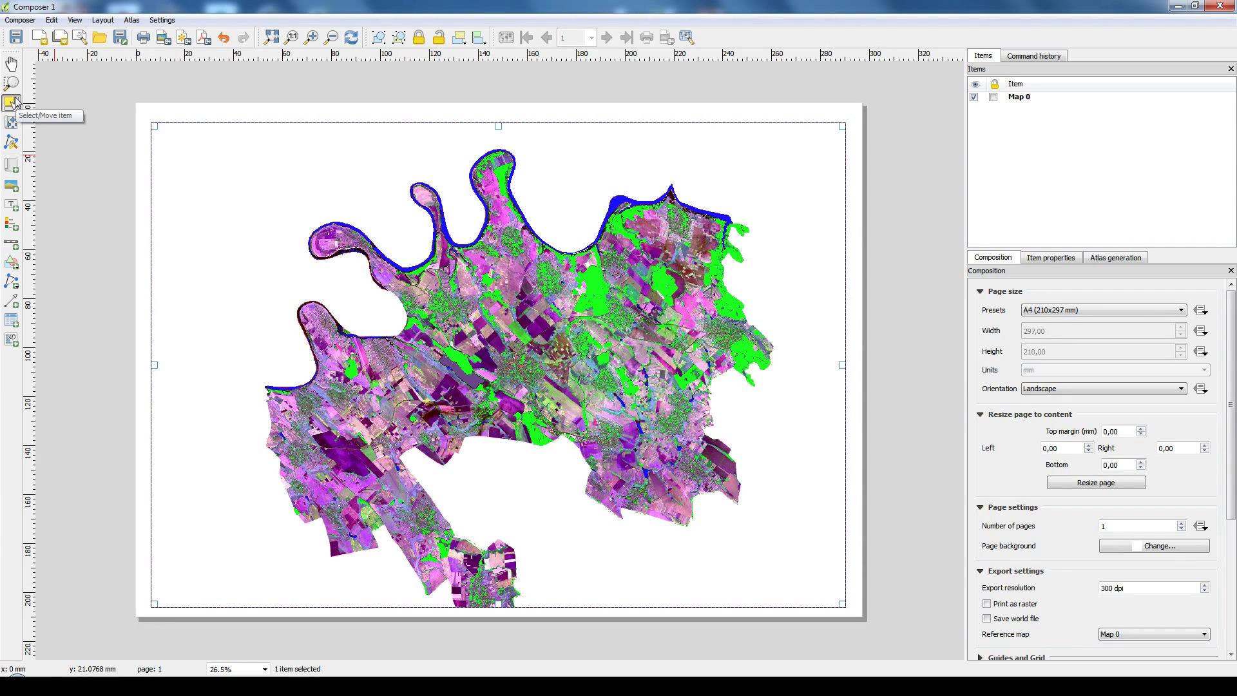
mouse_move(517, 241)
mouse_down()
mouse_move(502, 222)
mouse_move(565, 289)
mouse_move(492, 209)
mouse_move(507, 222)
mouse_move(493, 222)
mouse_move(511, 222)
mouse_up()
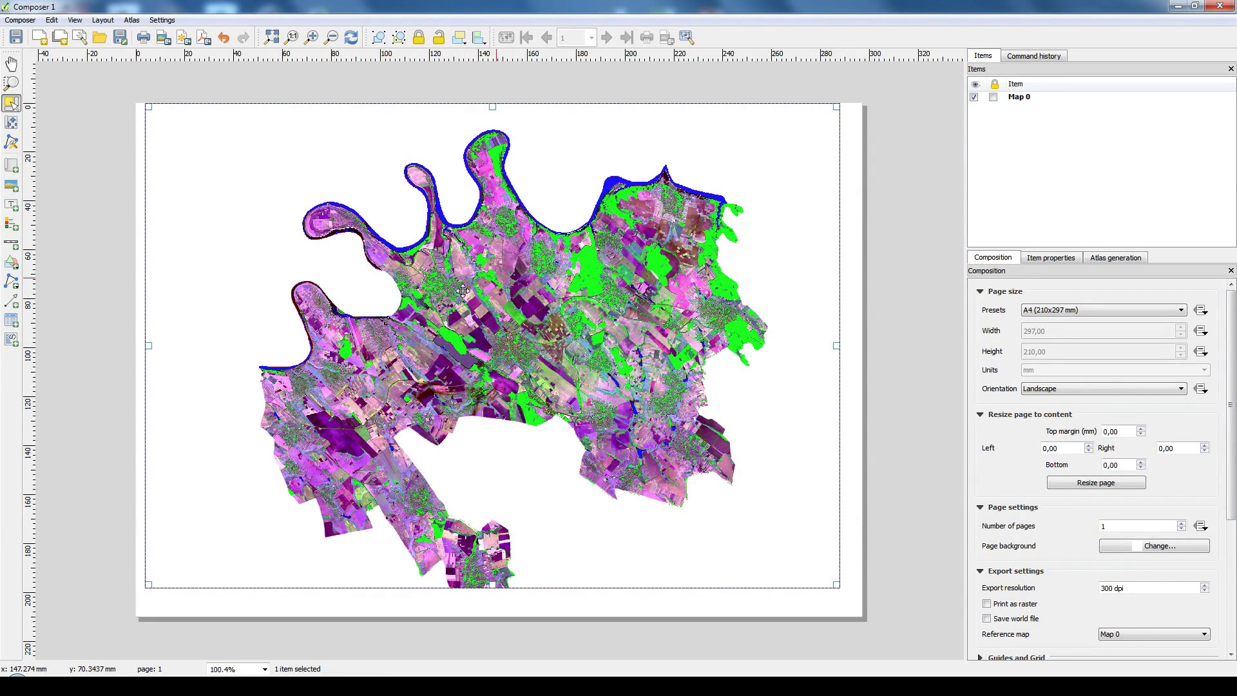
Step: Rescale and shift the map content inside its frame until the whole classified area fits
click(11, 124)
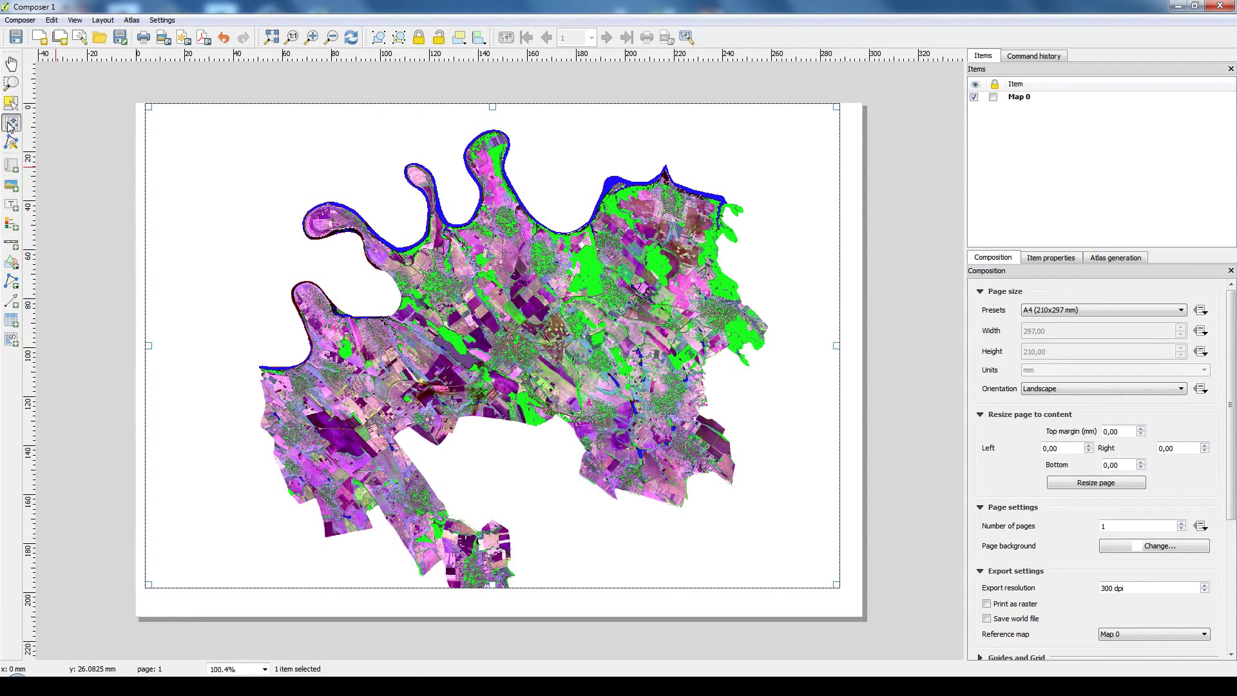
drag(606, 328, 557, 329)
scroll(548, 336, down, 3)
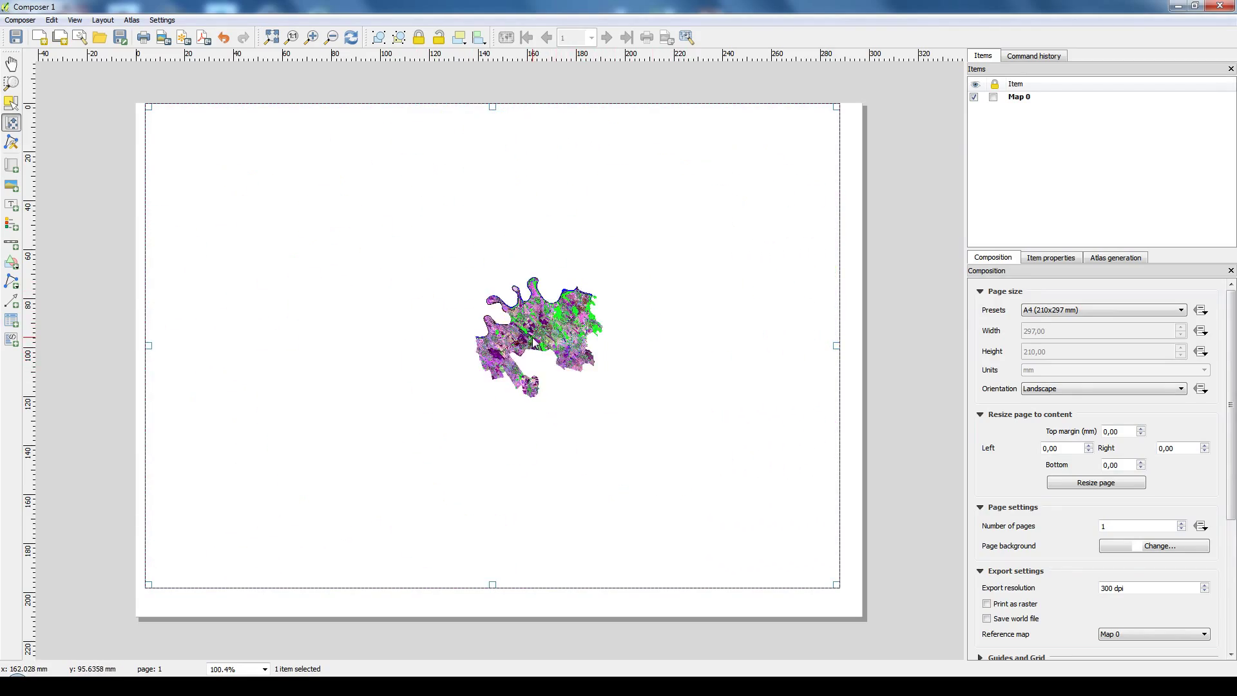
scroll(534, 343, up, 4)
scroll(638, 258, down, 2)
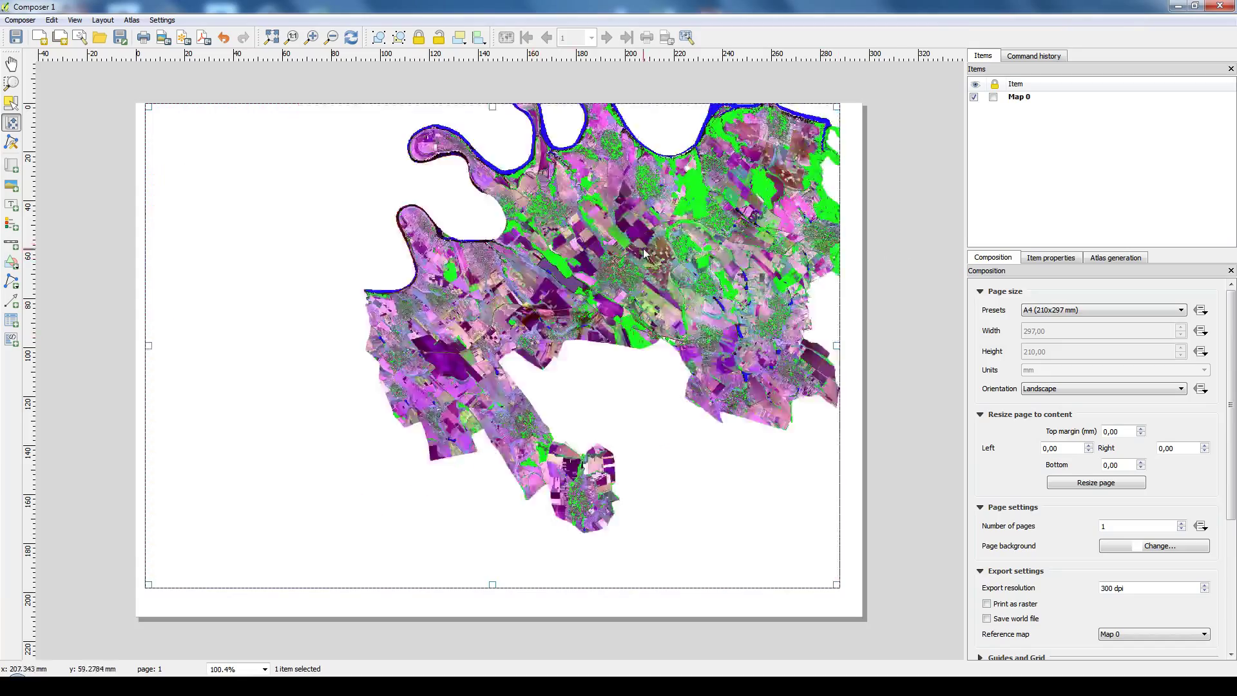
scroll(625, 256, down, 1)
scroll(611, 300, up, 1)
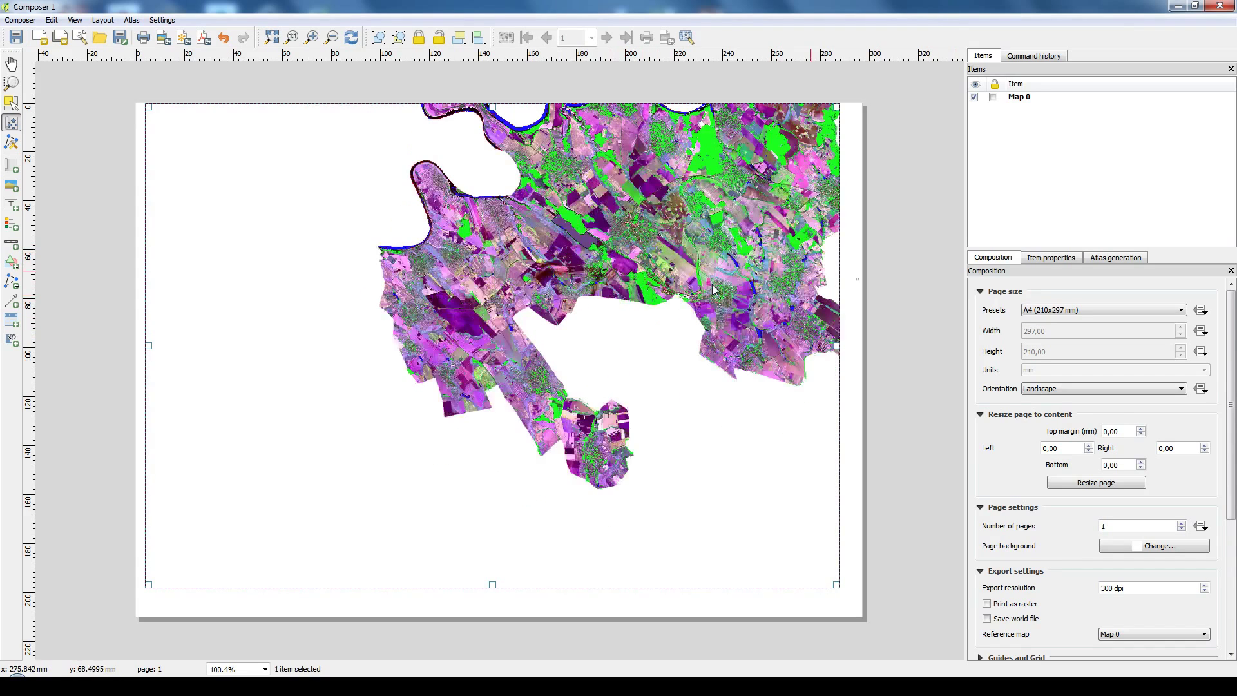
click(1049, 258)
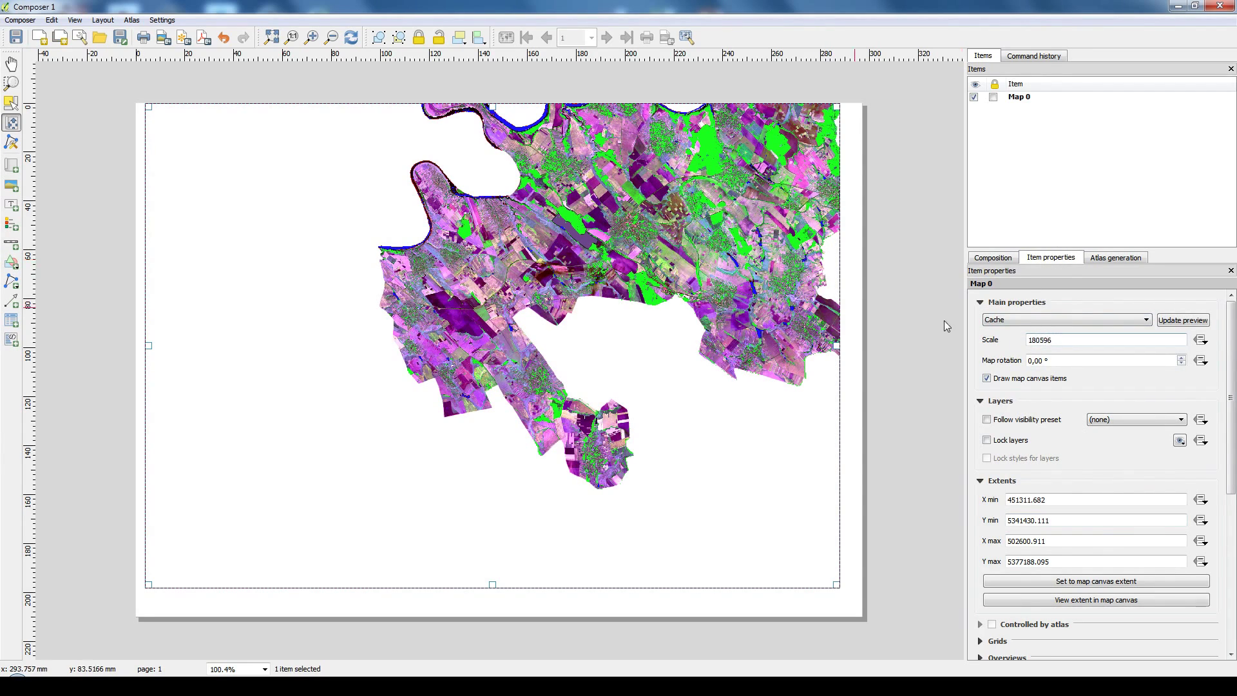
drag(571, 242, 422, 332)
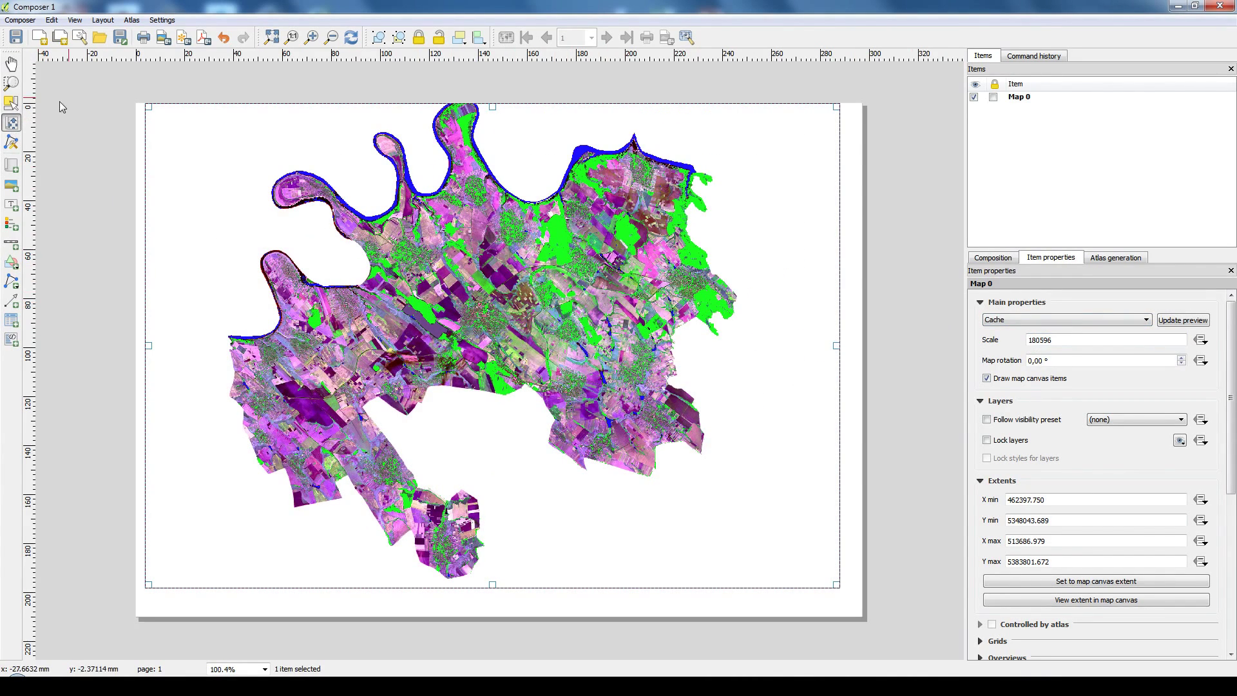
Step: Align the map frame with the page's left edge, enlarge it to cover the whole page, and shift its content towards the middle
click(11, 102)
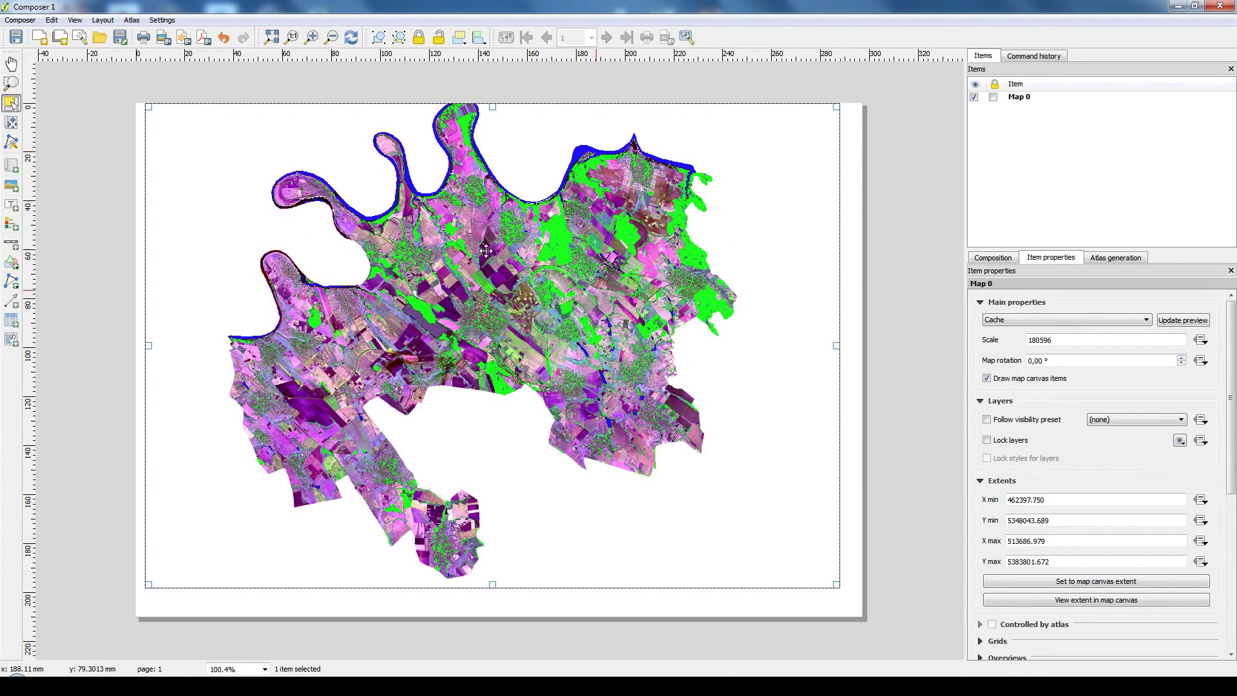
drag(603, 301, 595, 299)
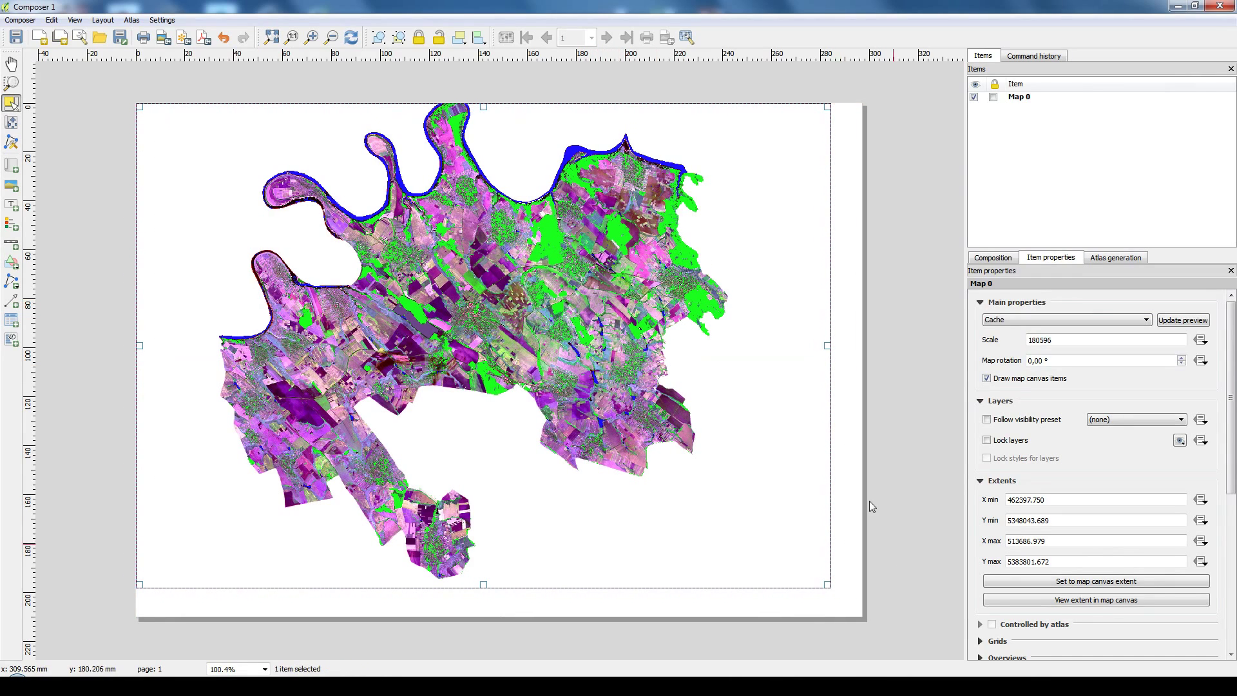
drag(827, 585, 859, 613)
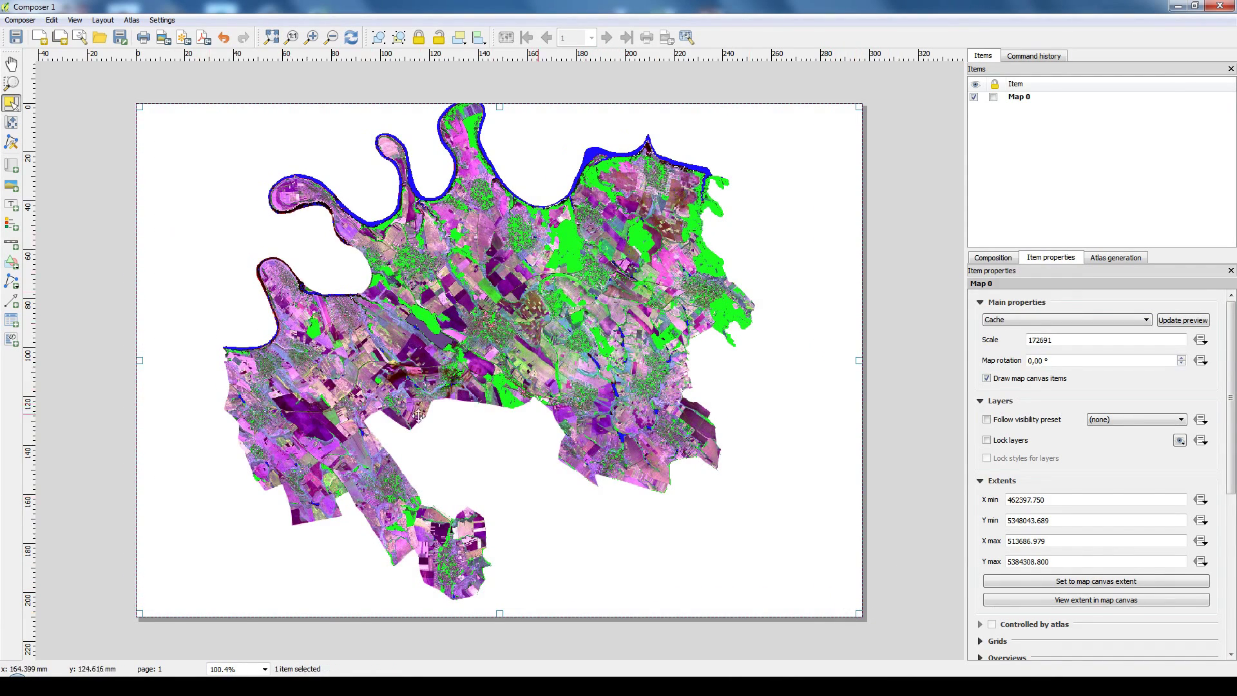
click(10, 123)
drag(487, 273, 578, 302)
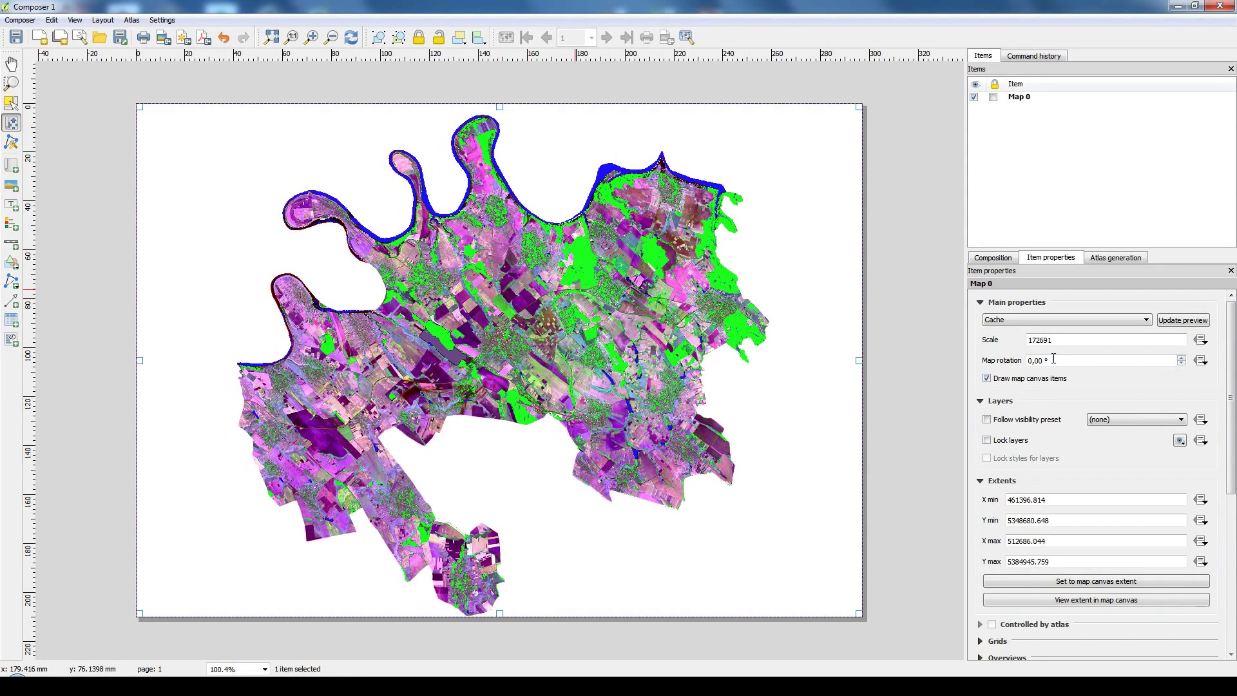
Step: Set the map's scale to 170000 and shift its content slightly upwards so the area fits the page
click(1058, 342)
text(0000)
key(Return)
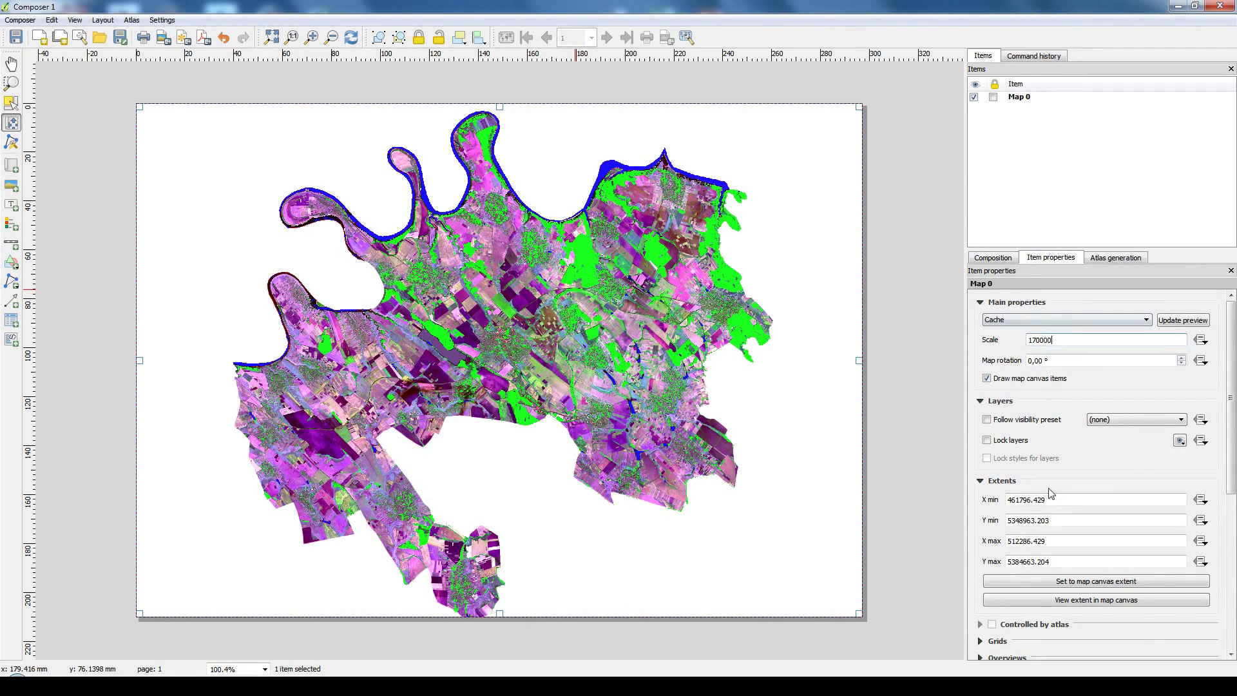
mouse_move(659, 415)
mouse_down()
mouse_move(666, 389)
mouse_move(657, 410)
mouse_up()
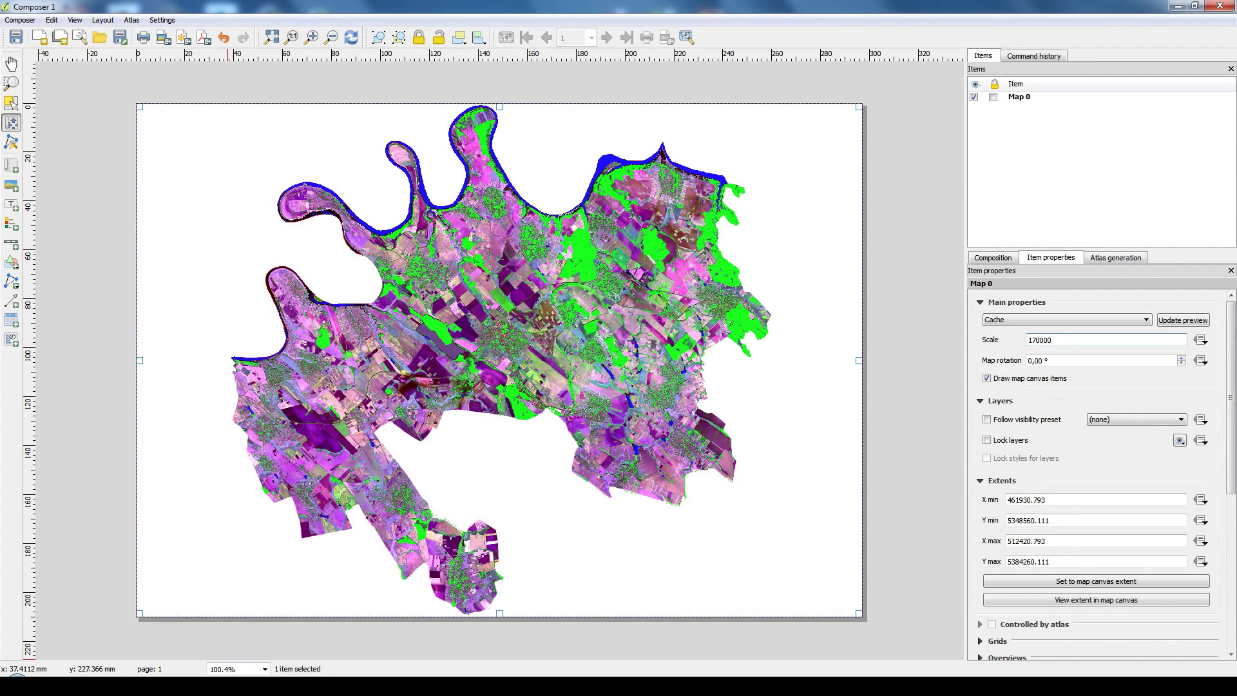
Step: Hide the supervised layer in the main QGIS window and return to the print composer
click(260, 686)
click(234, 654)
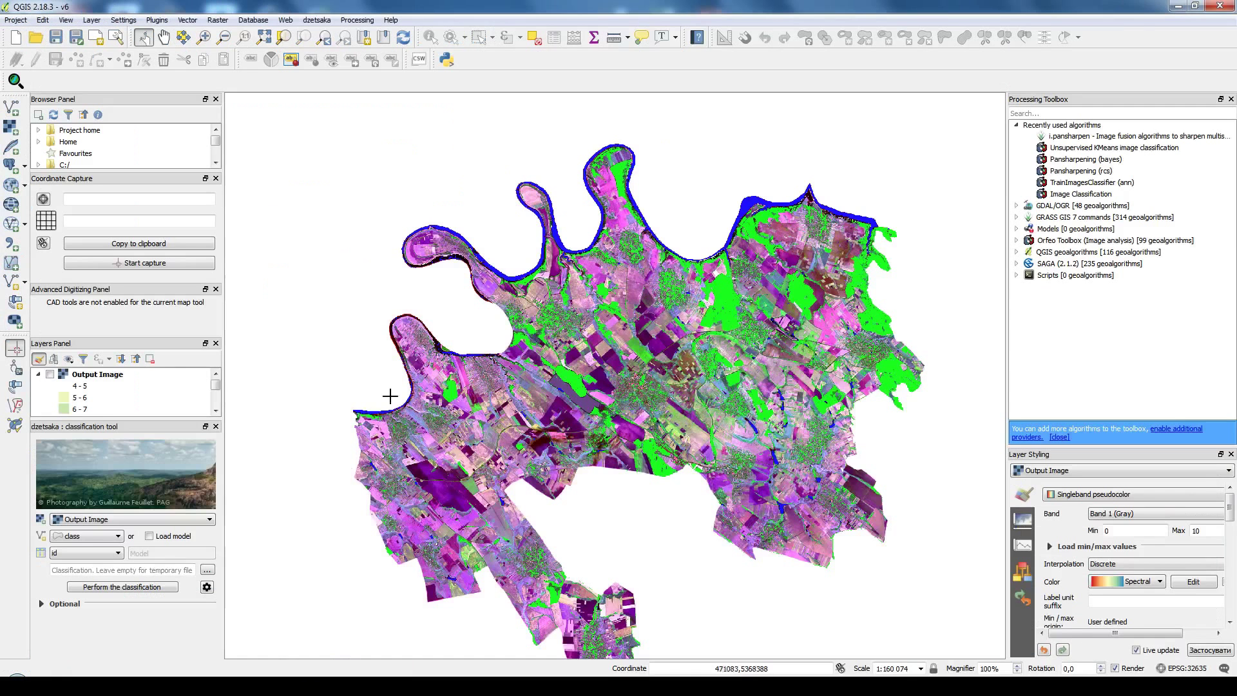
drag(216, 387, 215, 396)
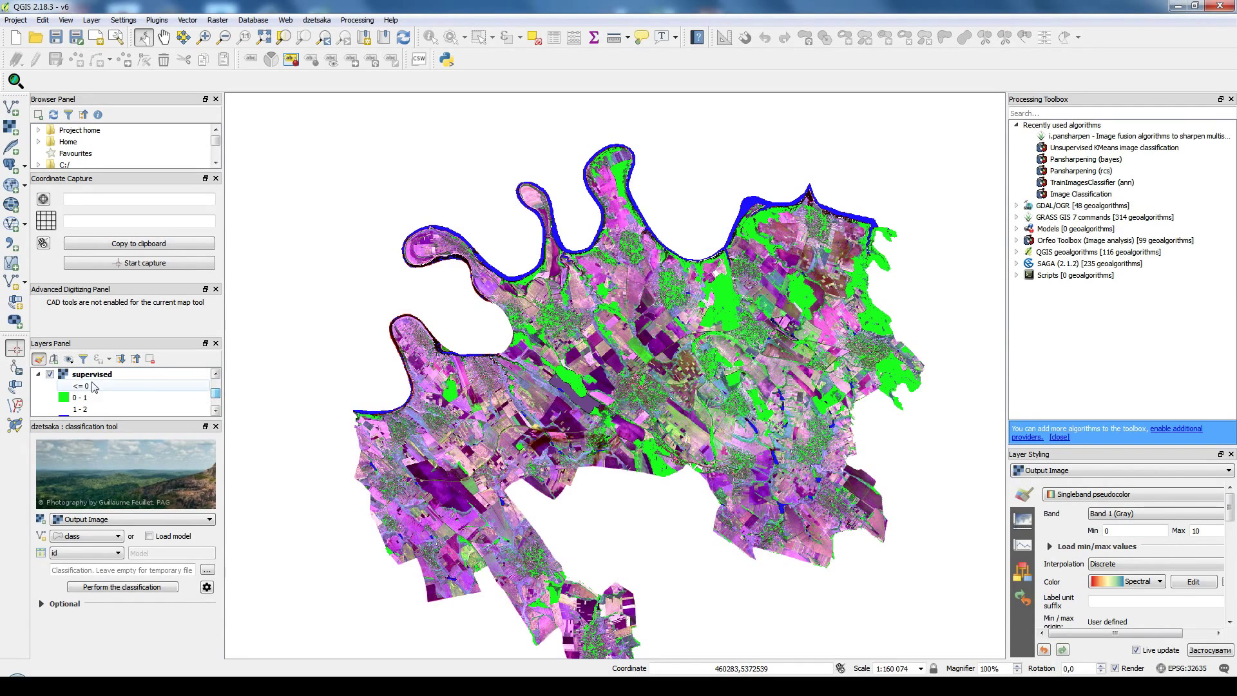
click(50, 374)
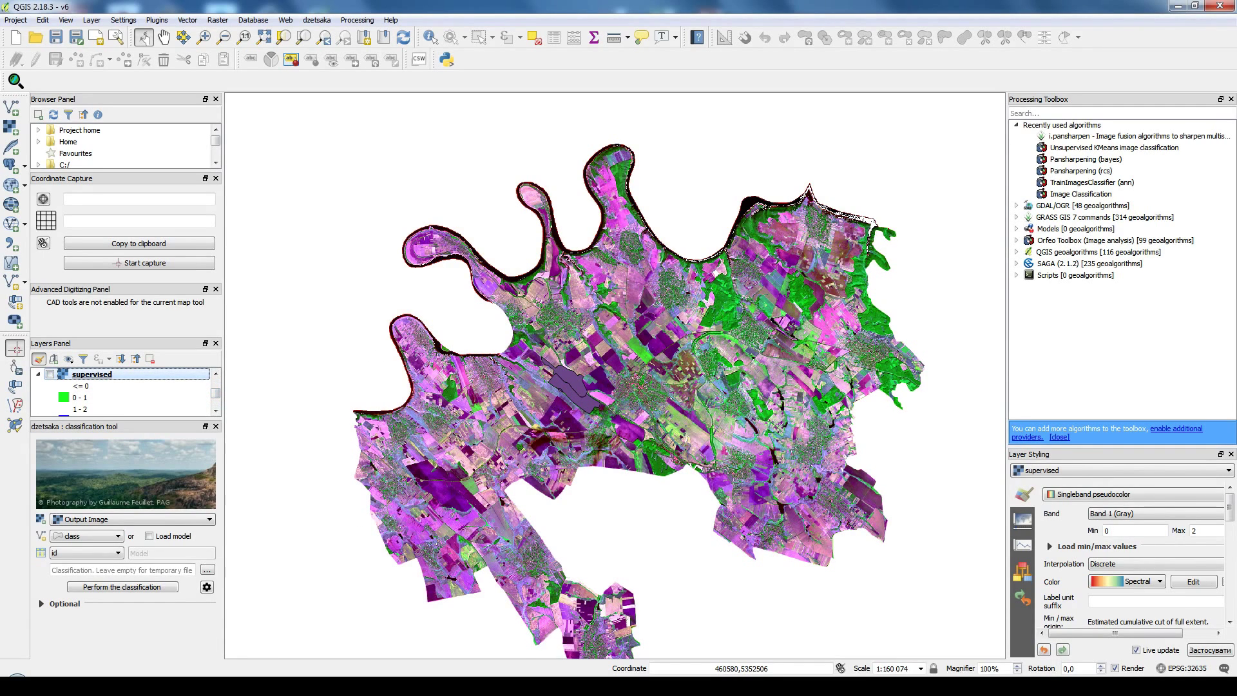
mouse_move(258, 686)
click(330, 617)
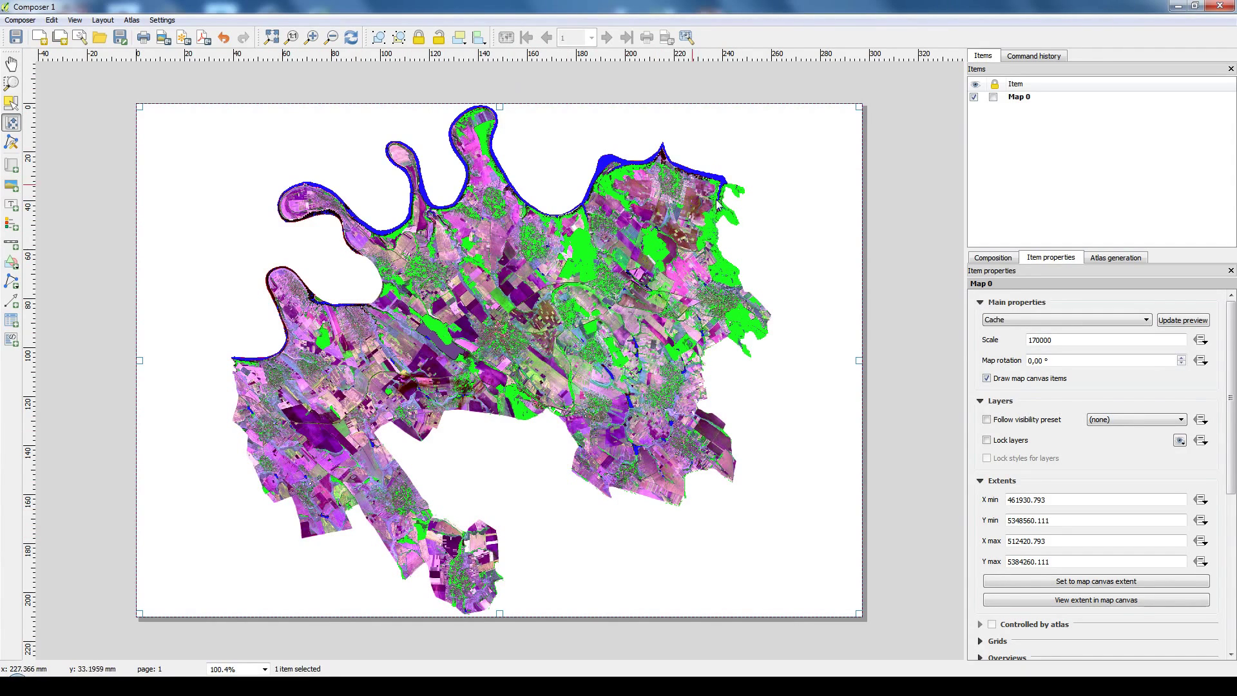
Step: Hide the class layer in the main QGIS window and go back to the composer to show only the Landsat image
mouse_move(258, 685)
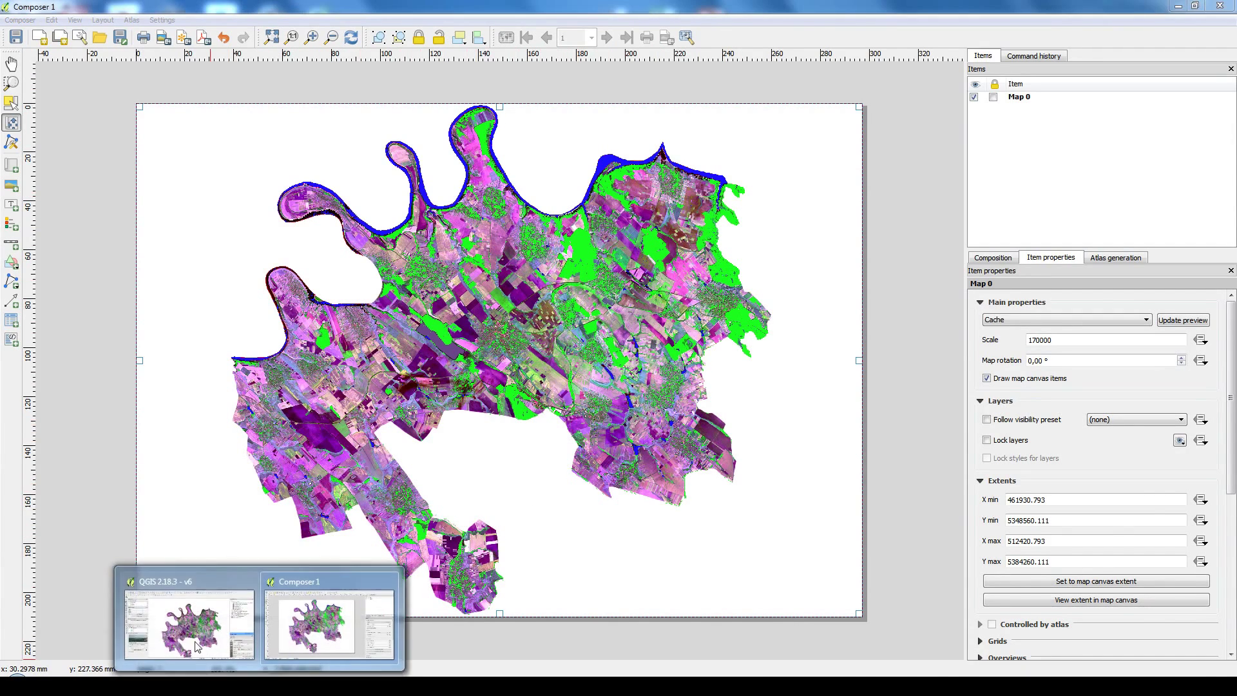
click(186, 638)
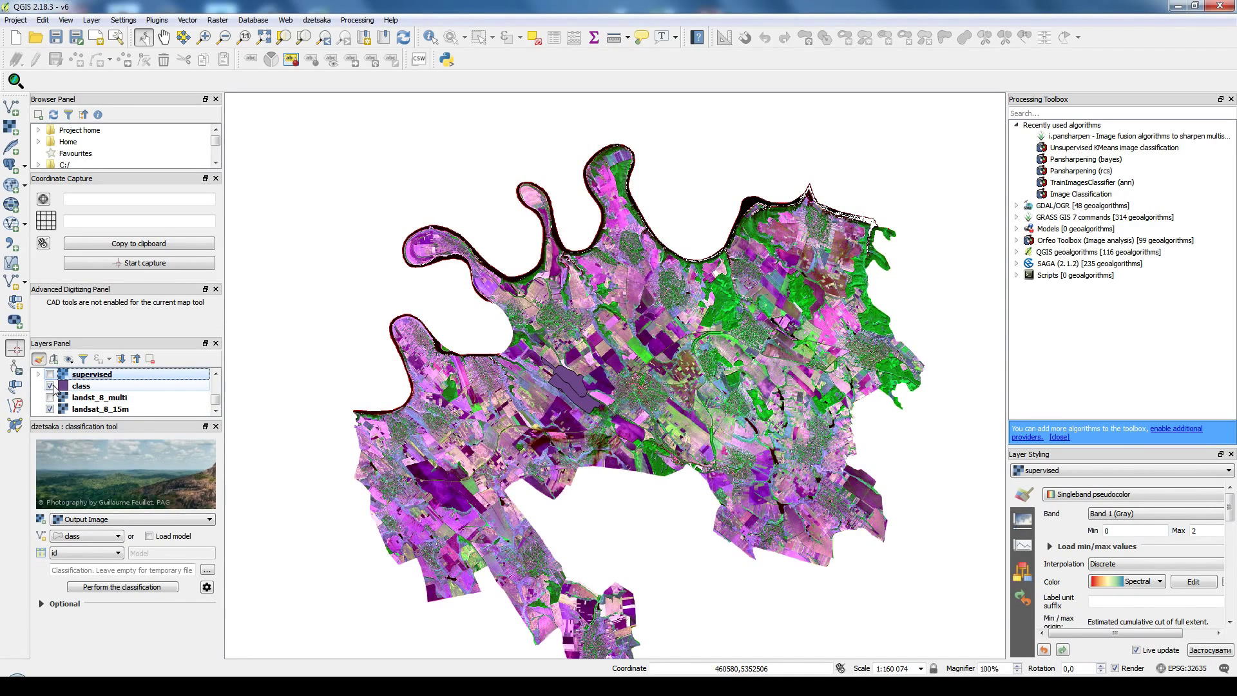
click(51, 386)
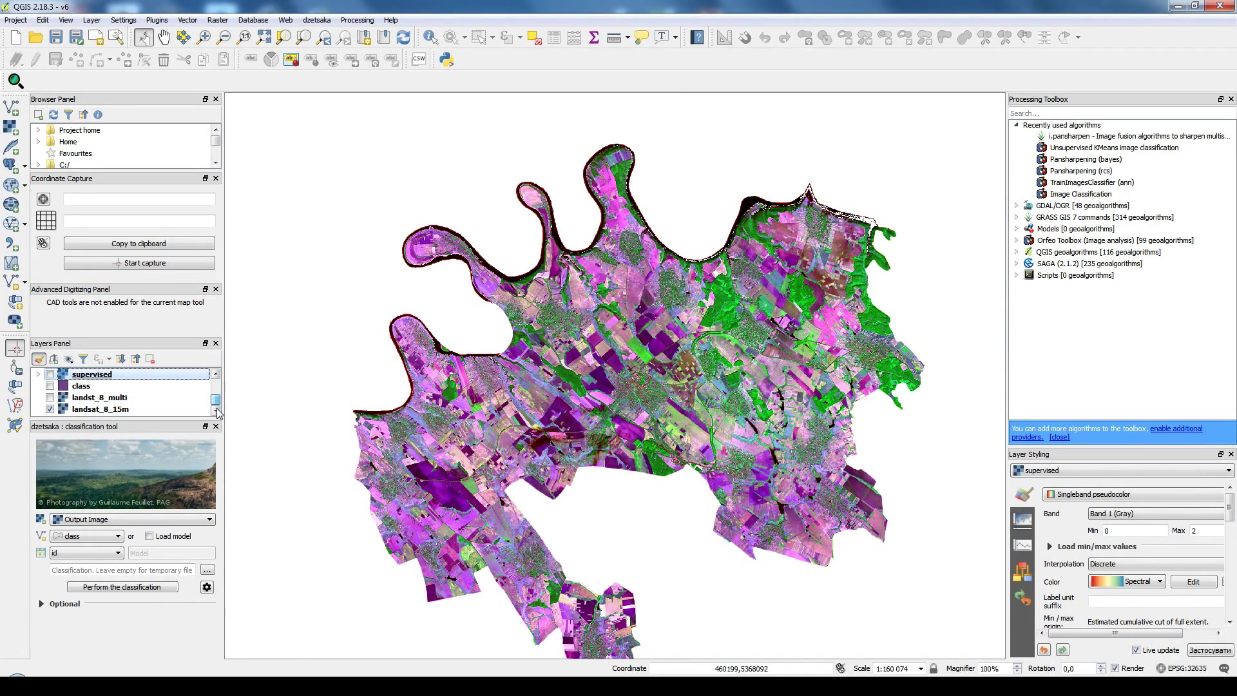
mouse_move(257, 686)
click(312, 616)
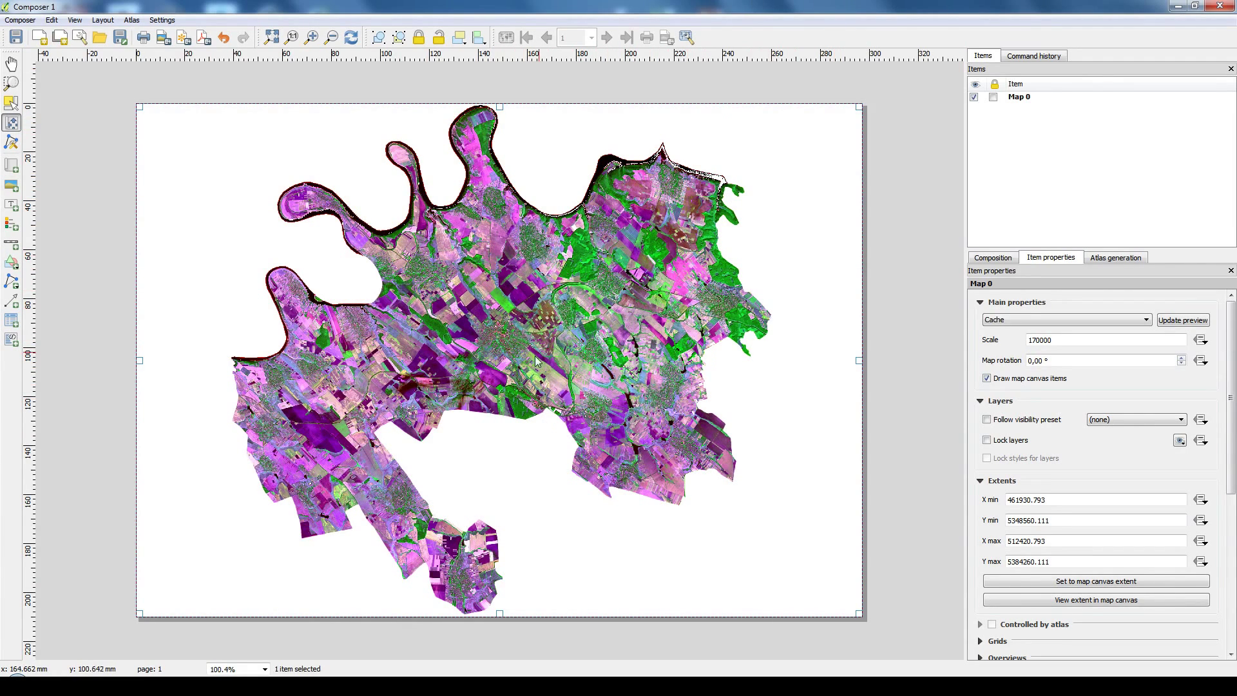
Step: Export the composition as a JPEG image named test at 300 dpi
click(168, 42)
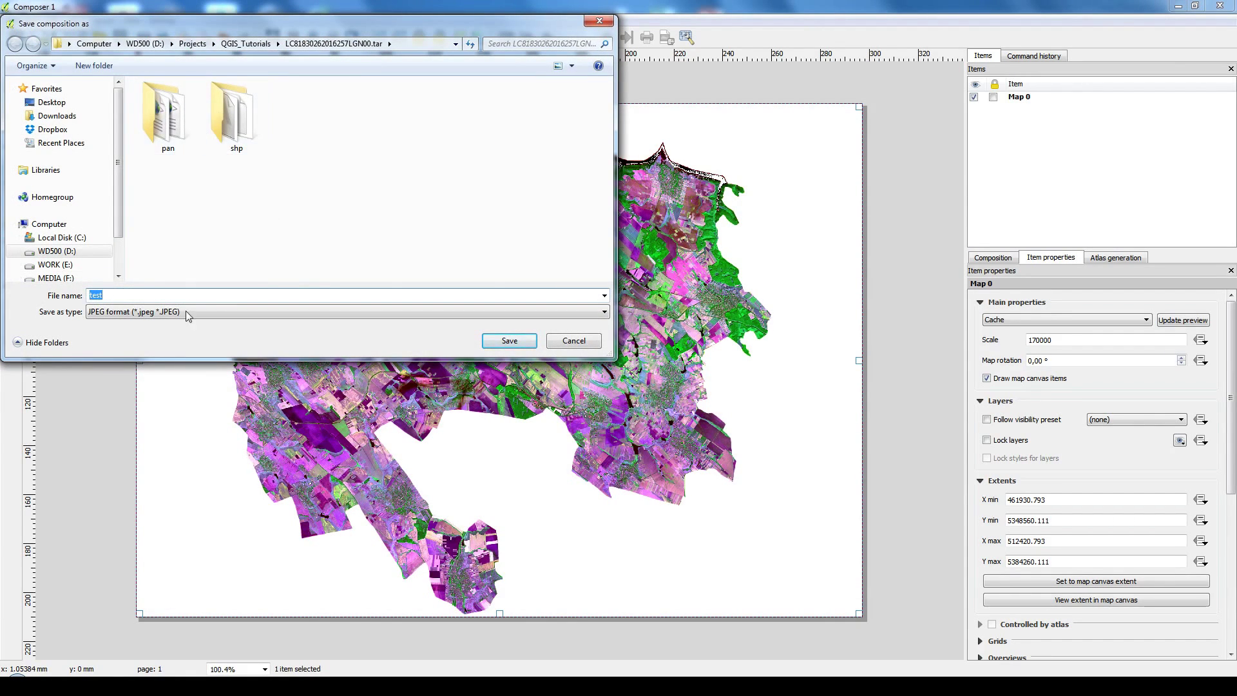
click(509, 340)
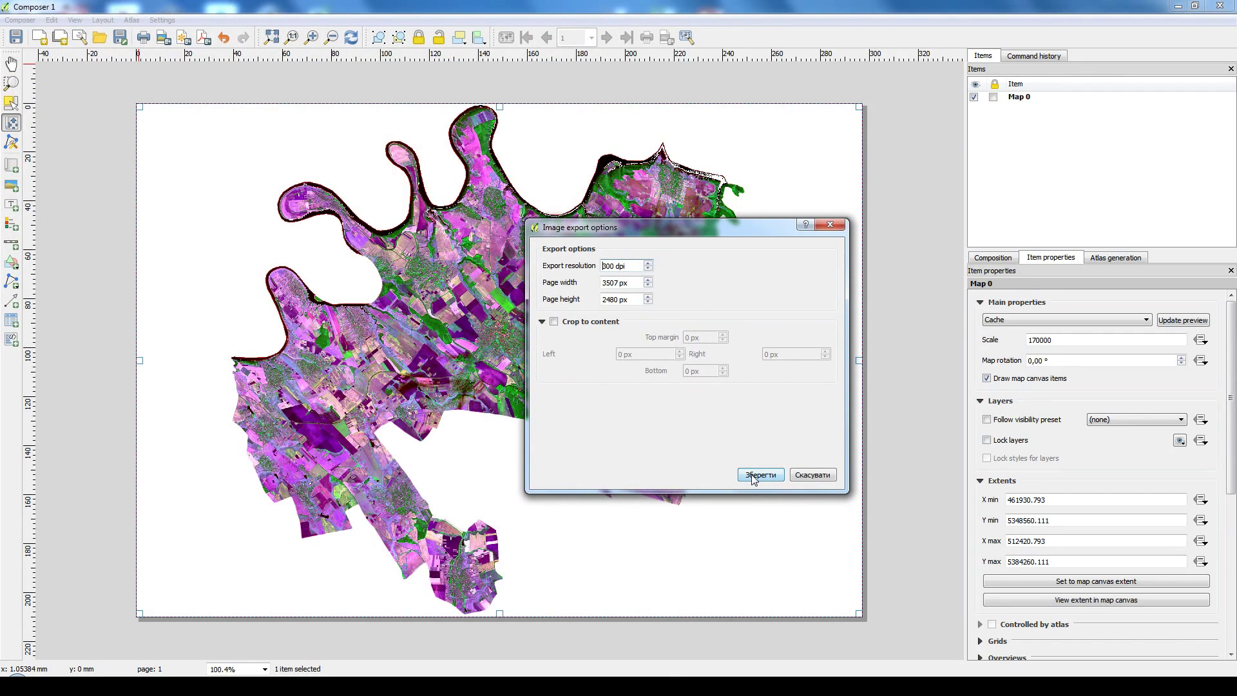
click(754, 477)
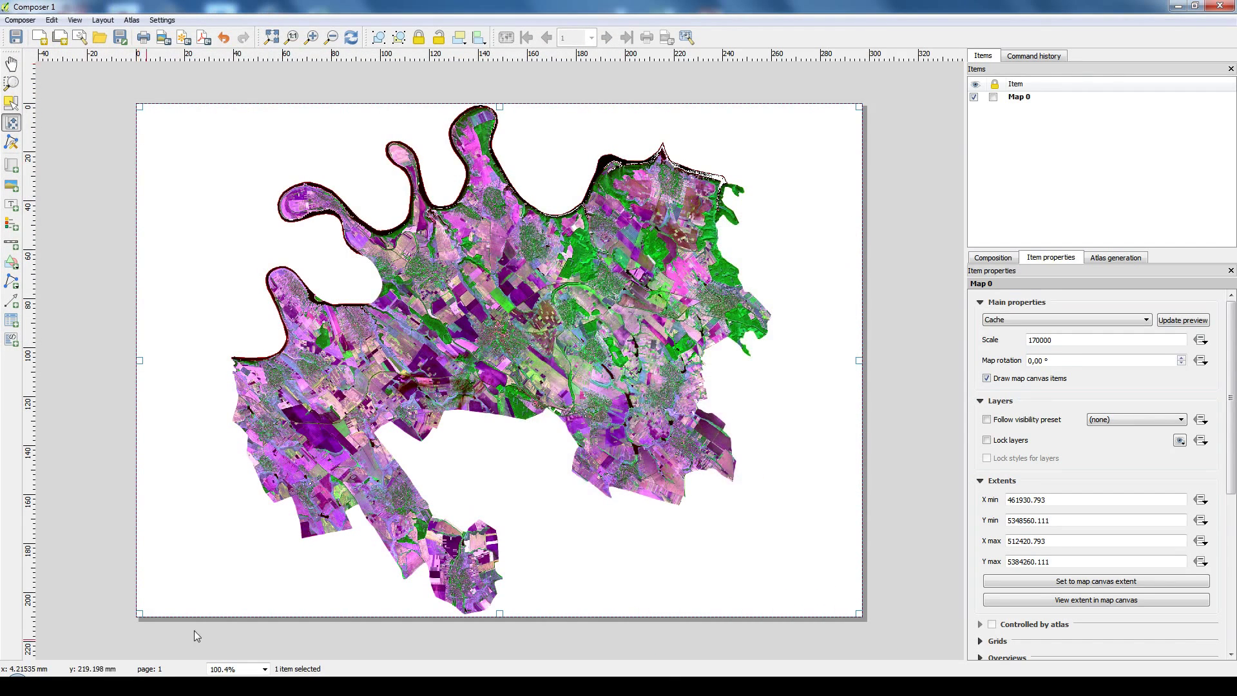
Step: Switch to the project folder in the file manager, inspect the exported test image up close, and return to the print composer
mouse_move(90, 628)
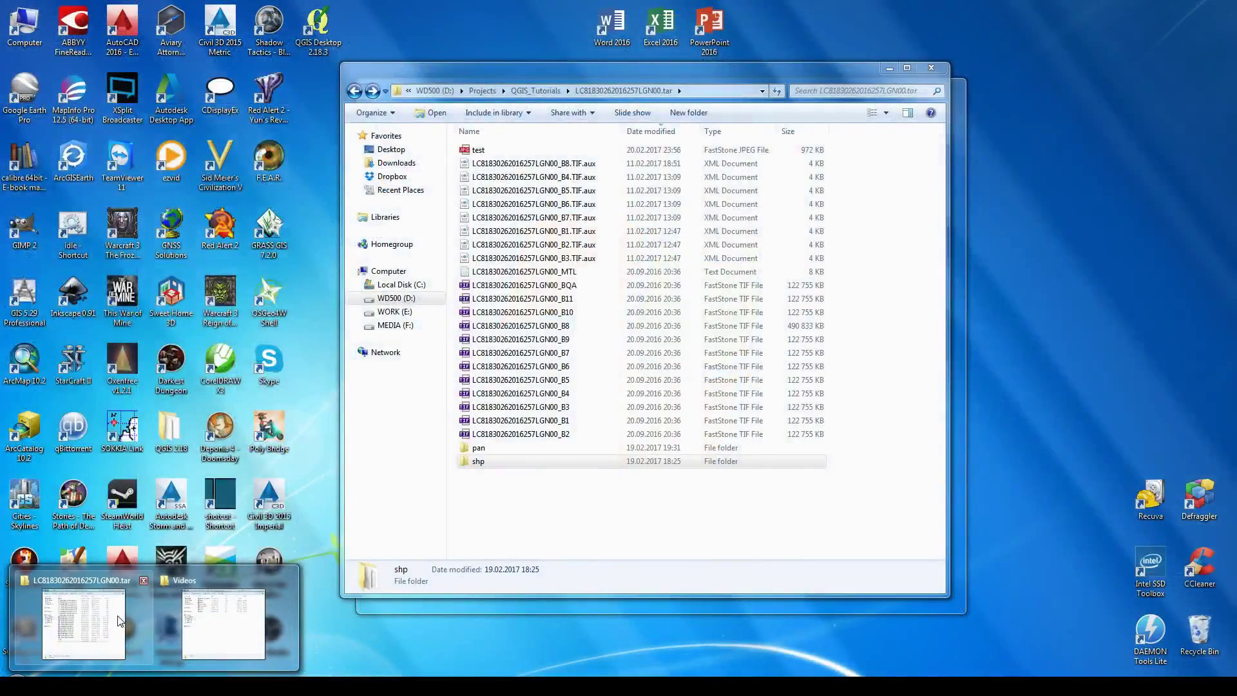
click(123, 620)
double_click(502, 150)
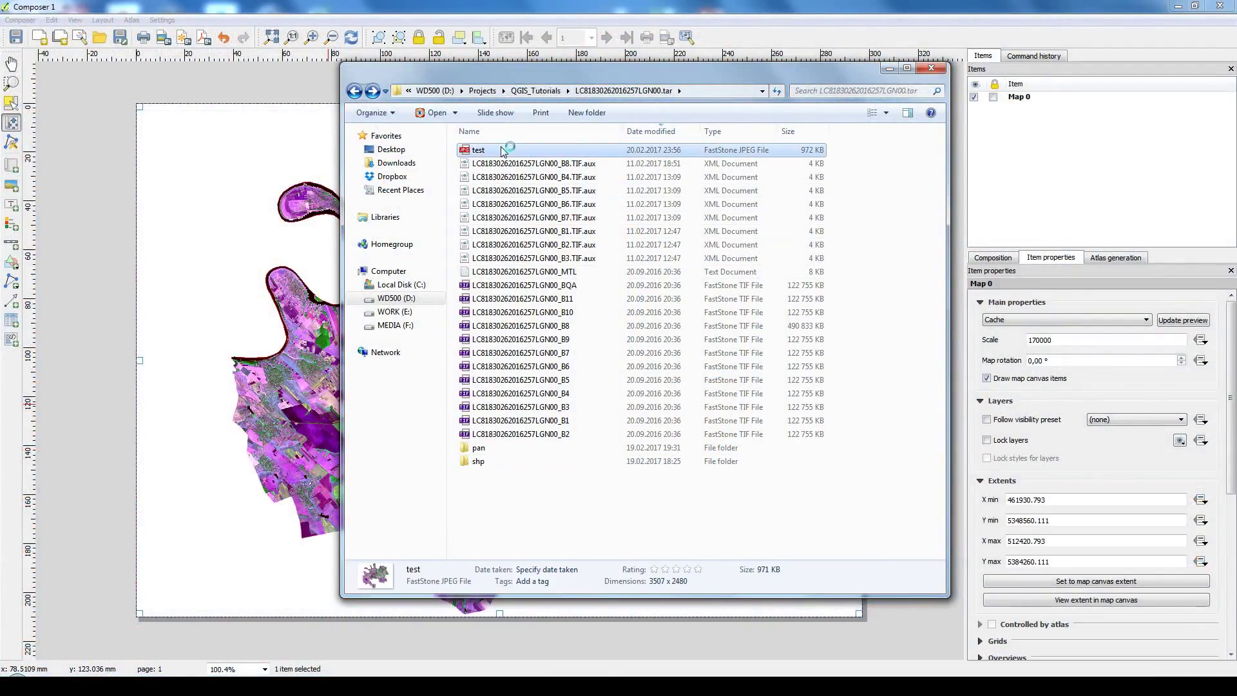
drag(654, 260, 910, 34)
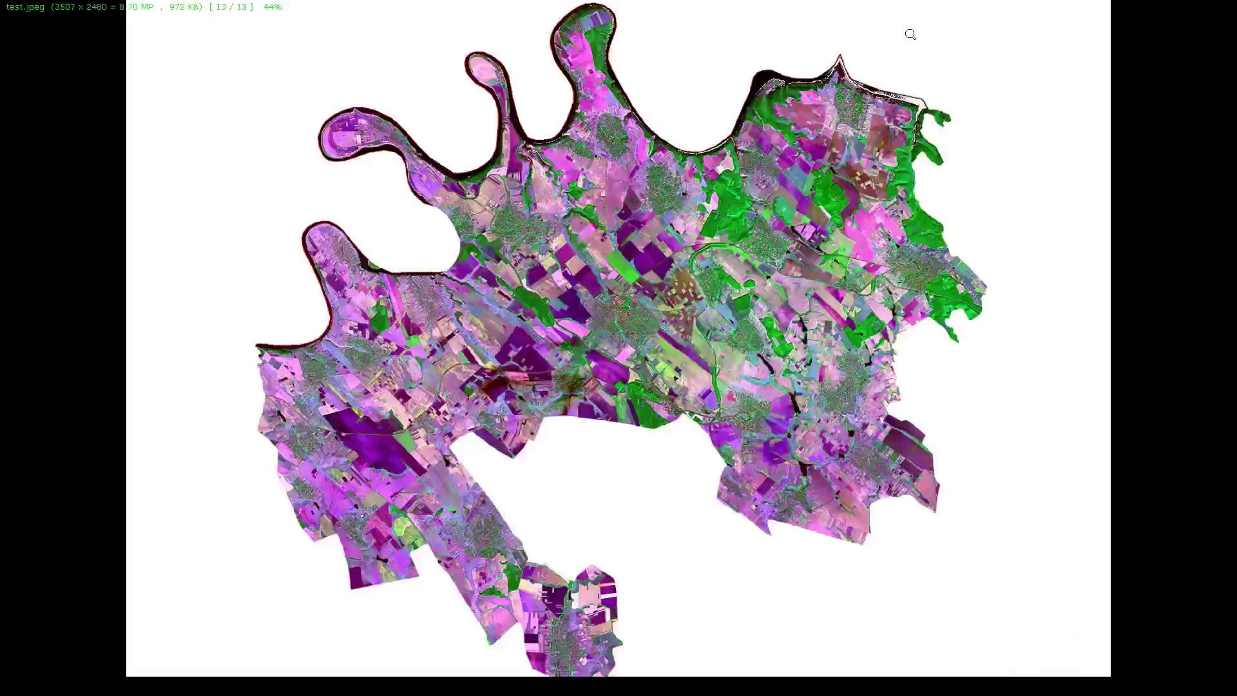
key(Escape)
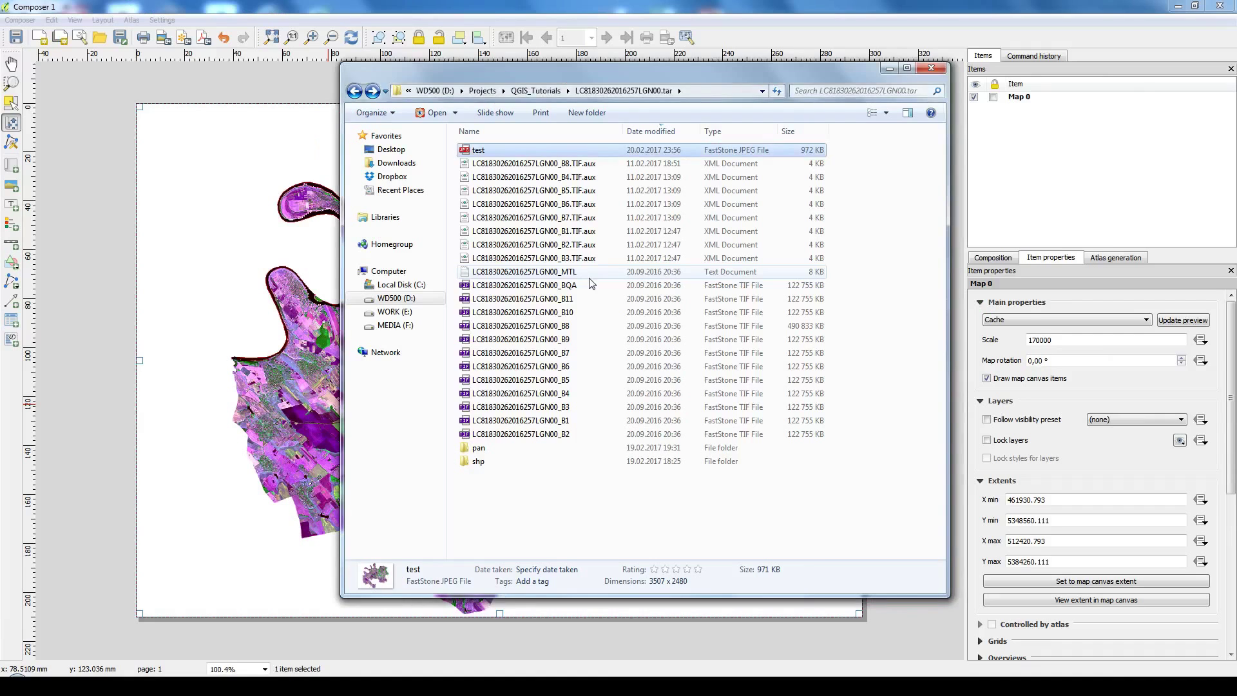
click(331, 5)
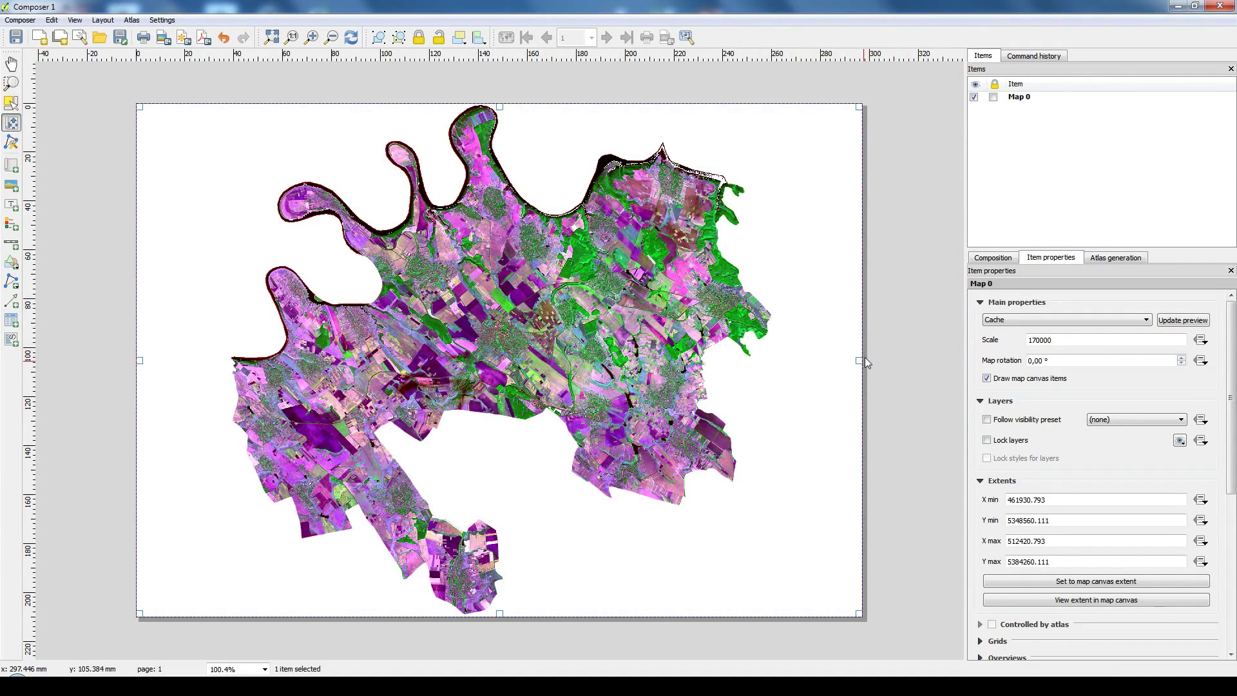
Step: Narrow the map frame to the left half of the page and place a duplicate of it on the right half
drag(862, 361, 829, 361)
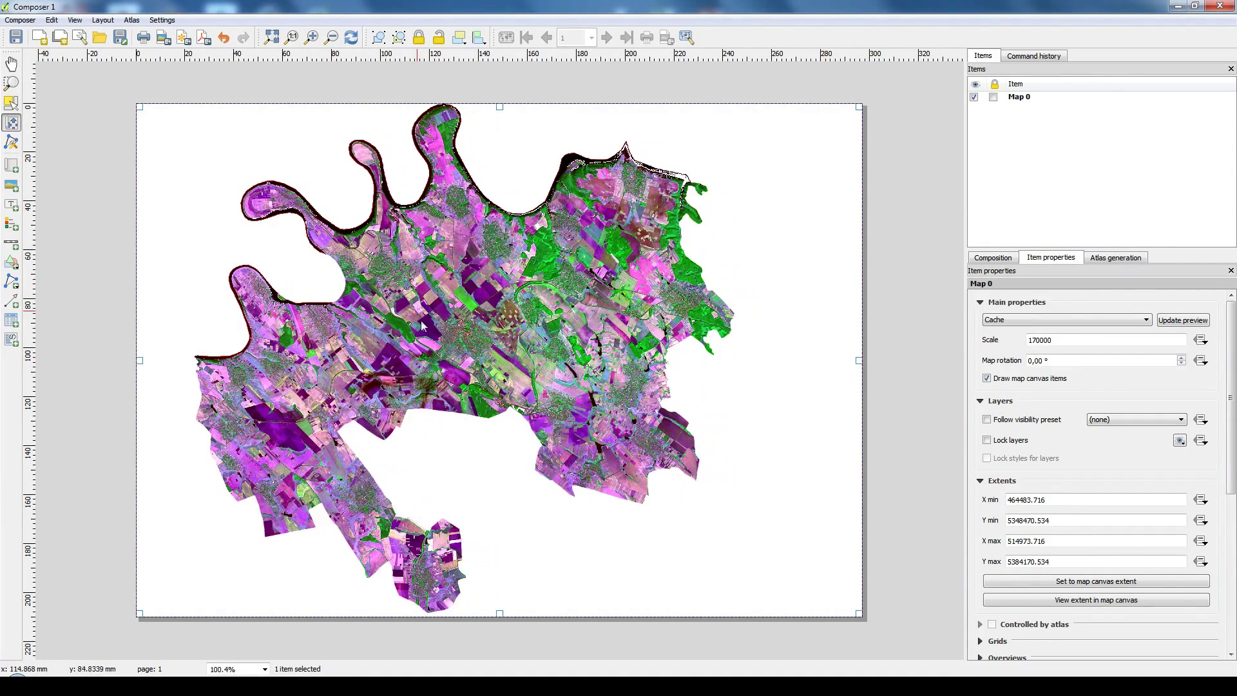
click(11, 103)
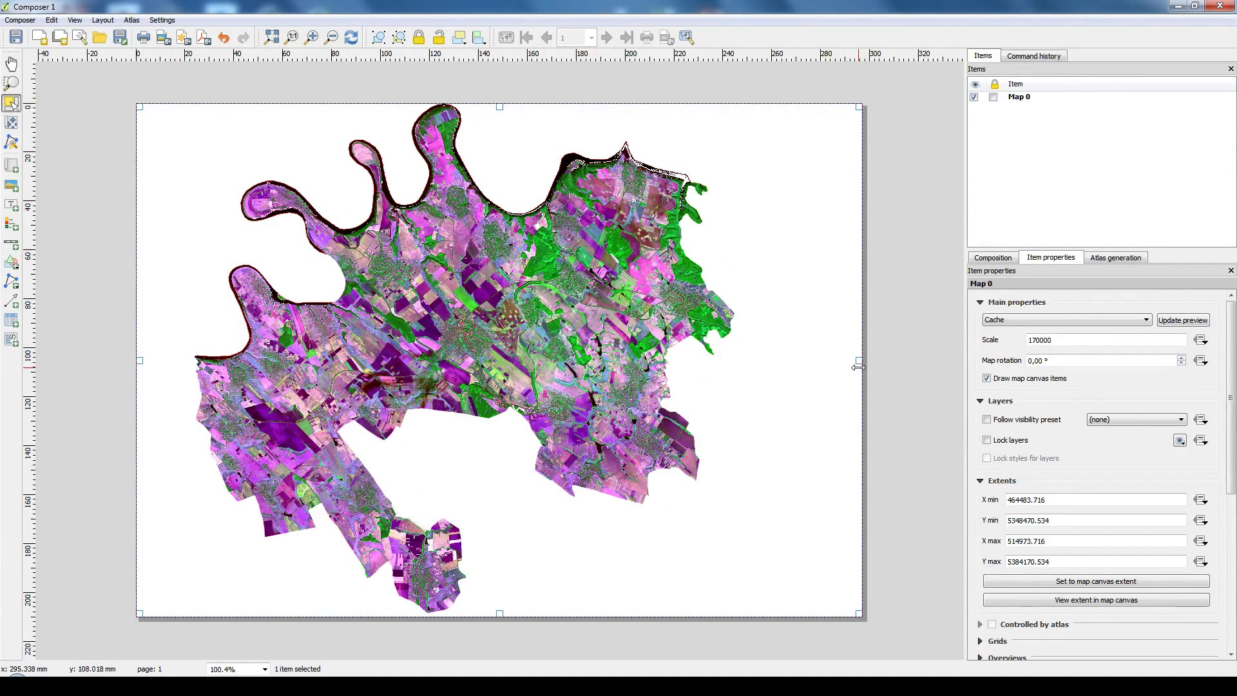
drag(856, 364, 488, 334)
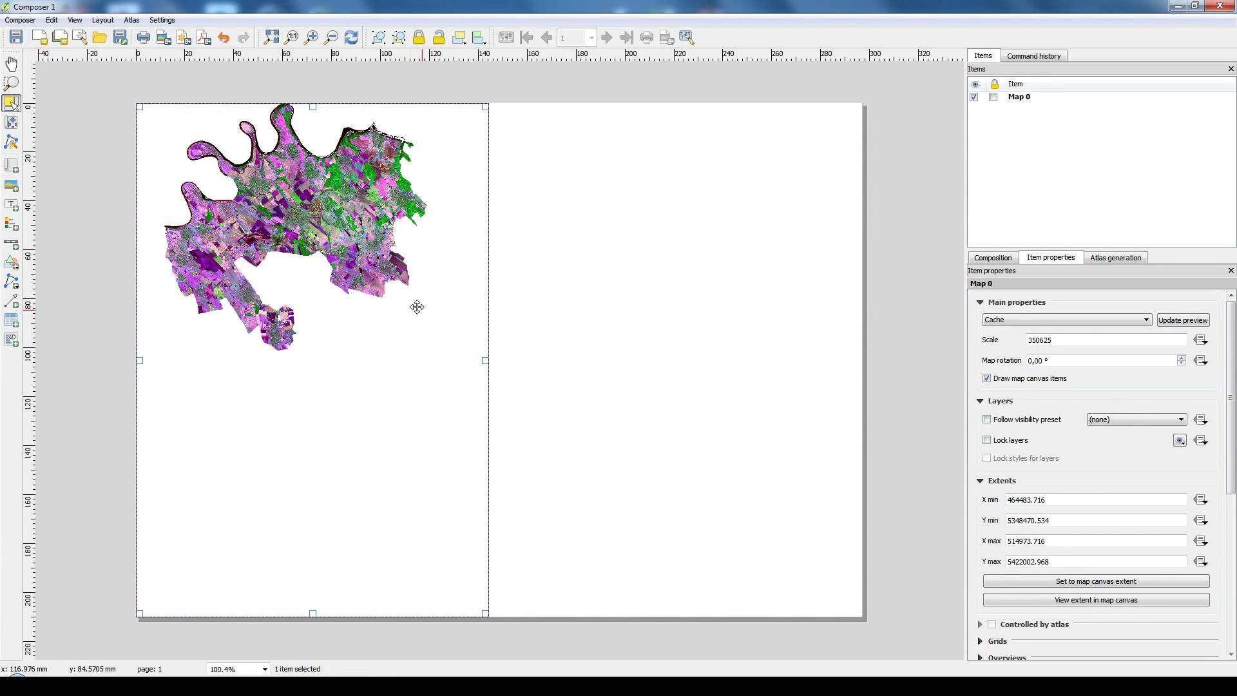
key(ctrl+d)
drag(578, 376, 620, 155)
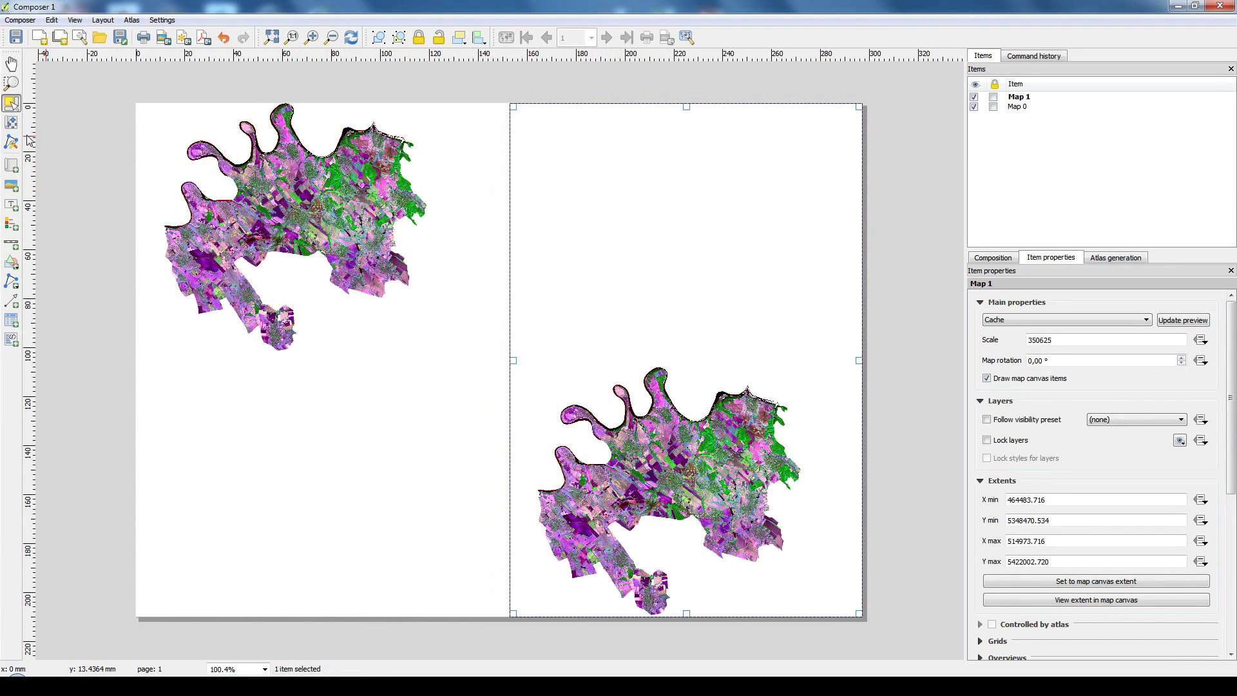
Step: Move the left map's content down to about the middle of its frame
click(11, 122)
drag(309, 123, 326, 369)
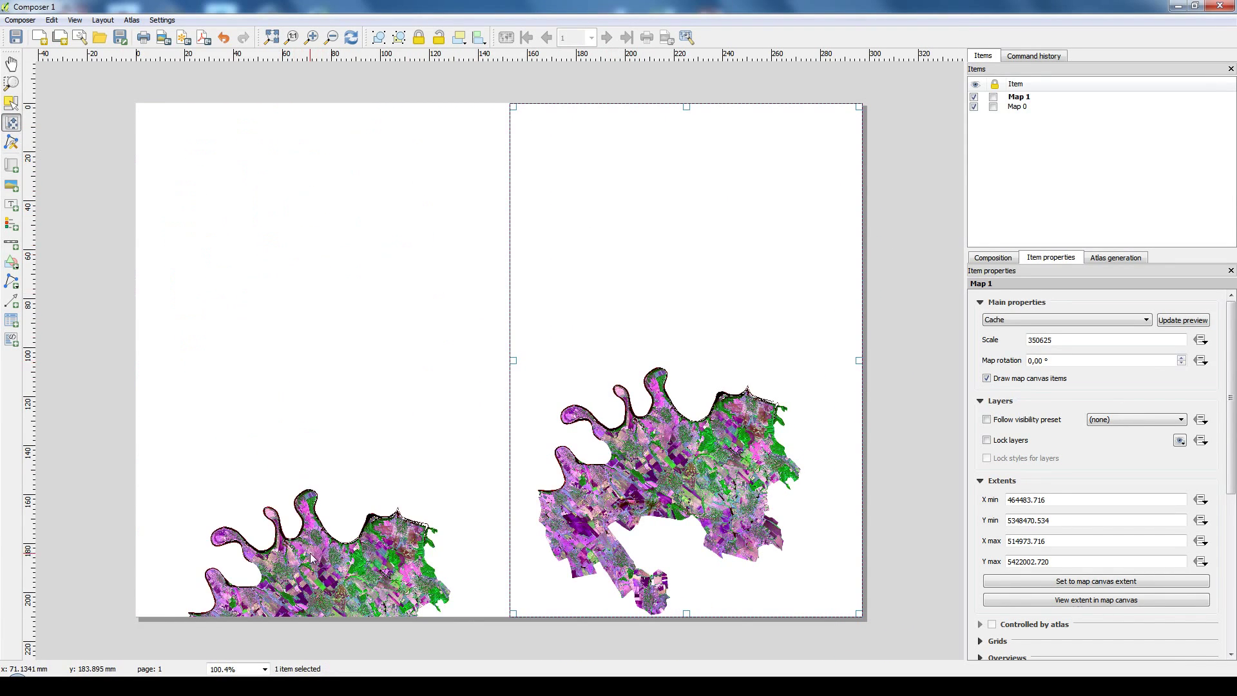
drag(311, 557, 326, 351)
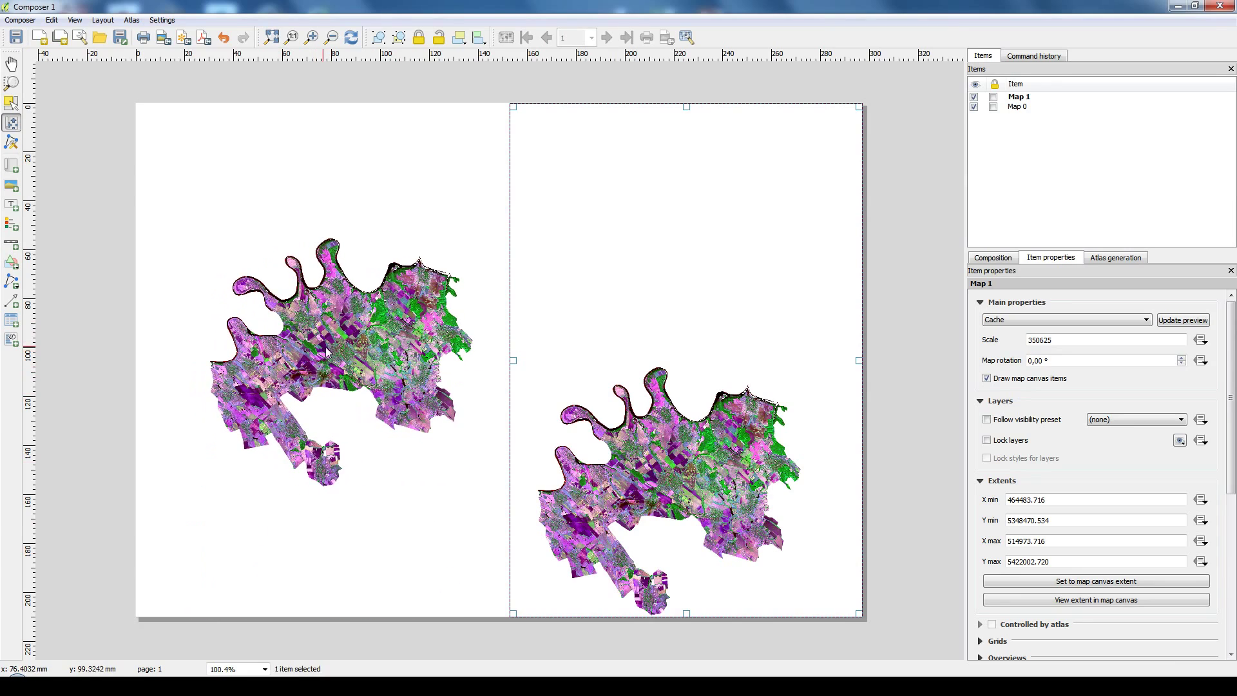
Step: Set the scale of both the right and the left map to 320000
double_click(1029, 336)
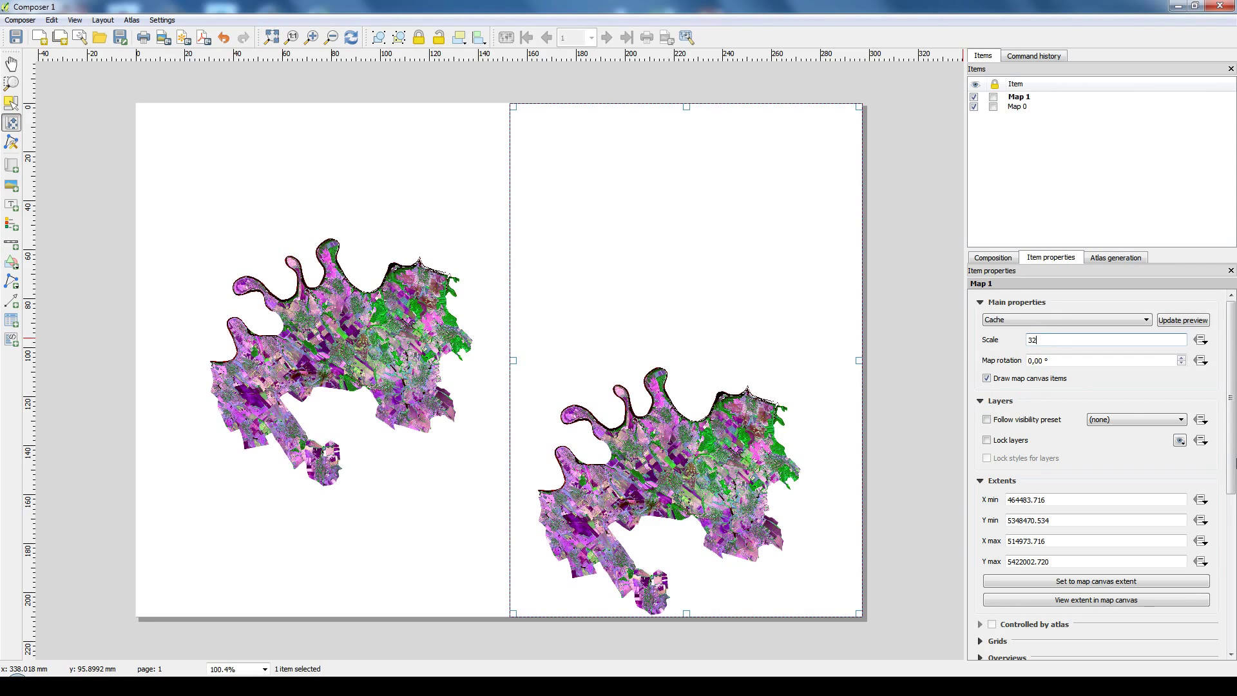
text(320000)
key(Return)
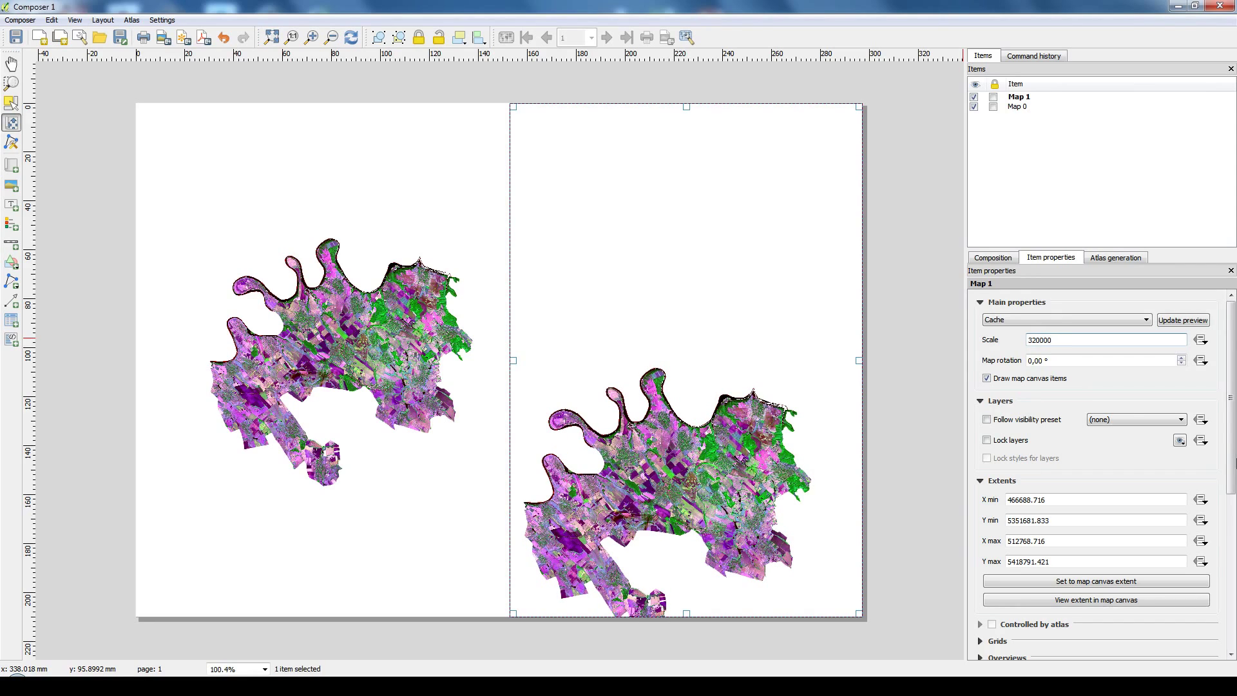
click(13, 103)
click(194, 161)
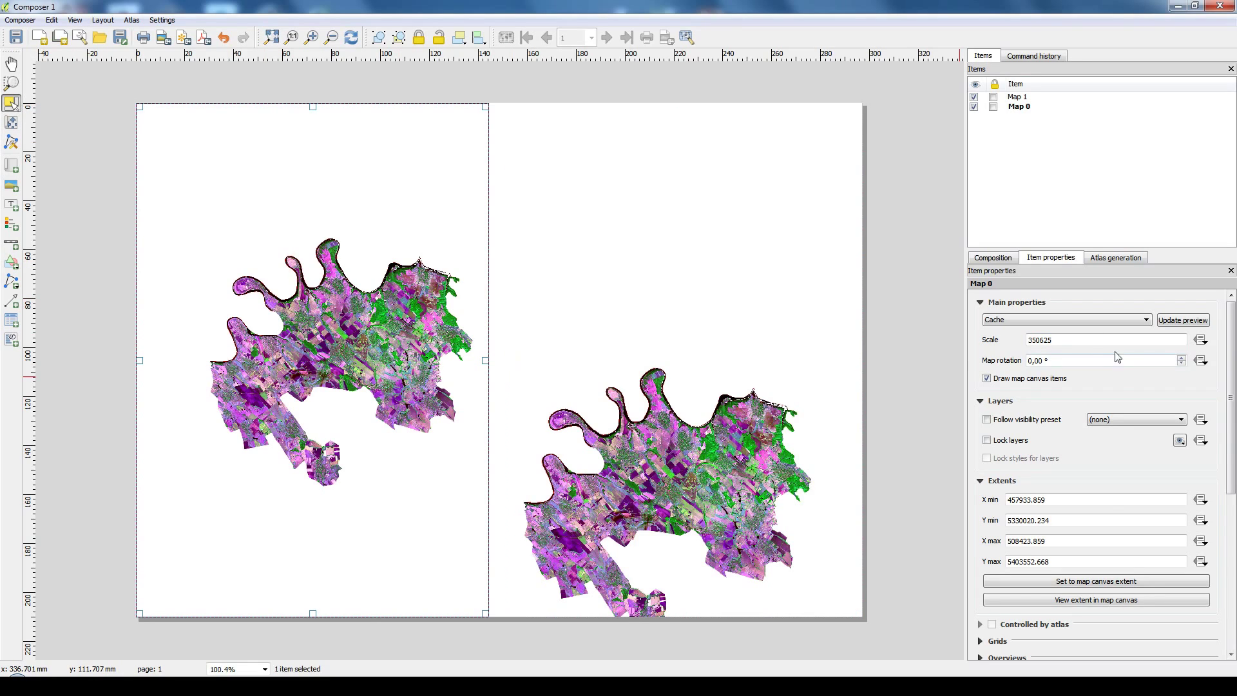
click(1067, 340)
text(320000)
key(Return)
mouse_move(345, 300)
mouse_down()
mouse_move(324, 300)
mouse_move(345, 300)
mouse_up()
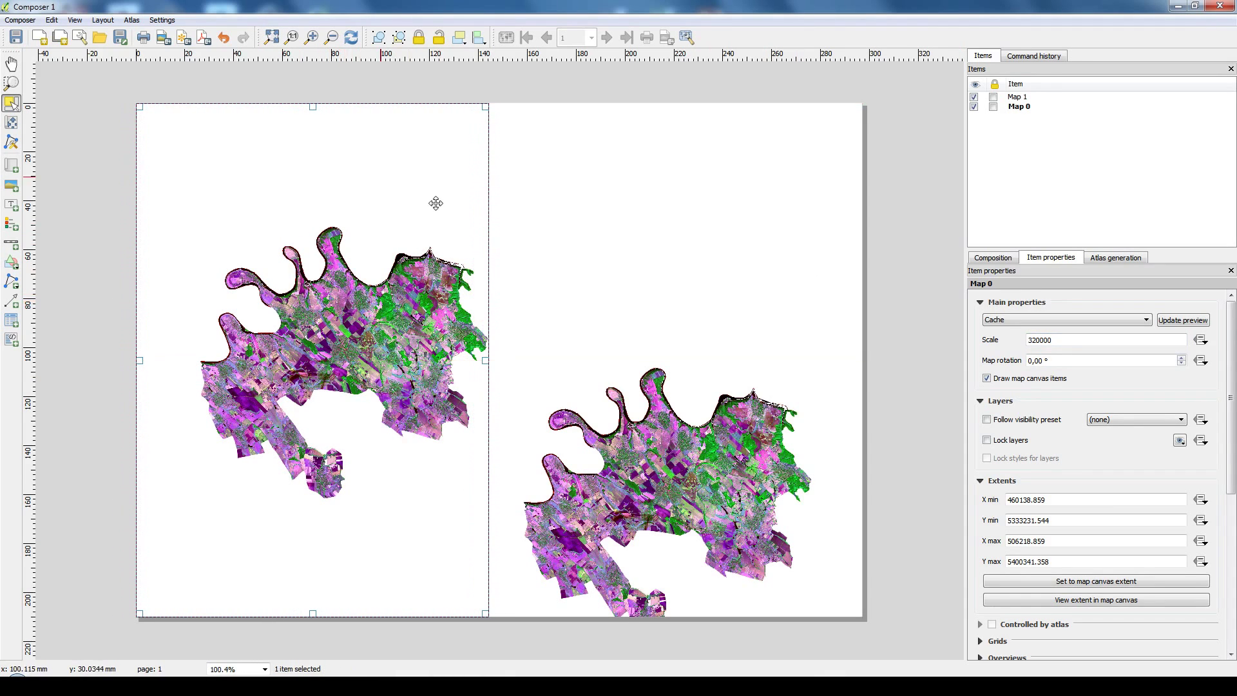
Step: Shift the left map's content slightly up and to the left, and lock its layers
click(12, 123)
drag(174, 187, 144, 176)
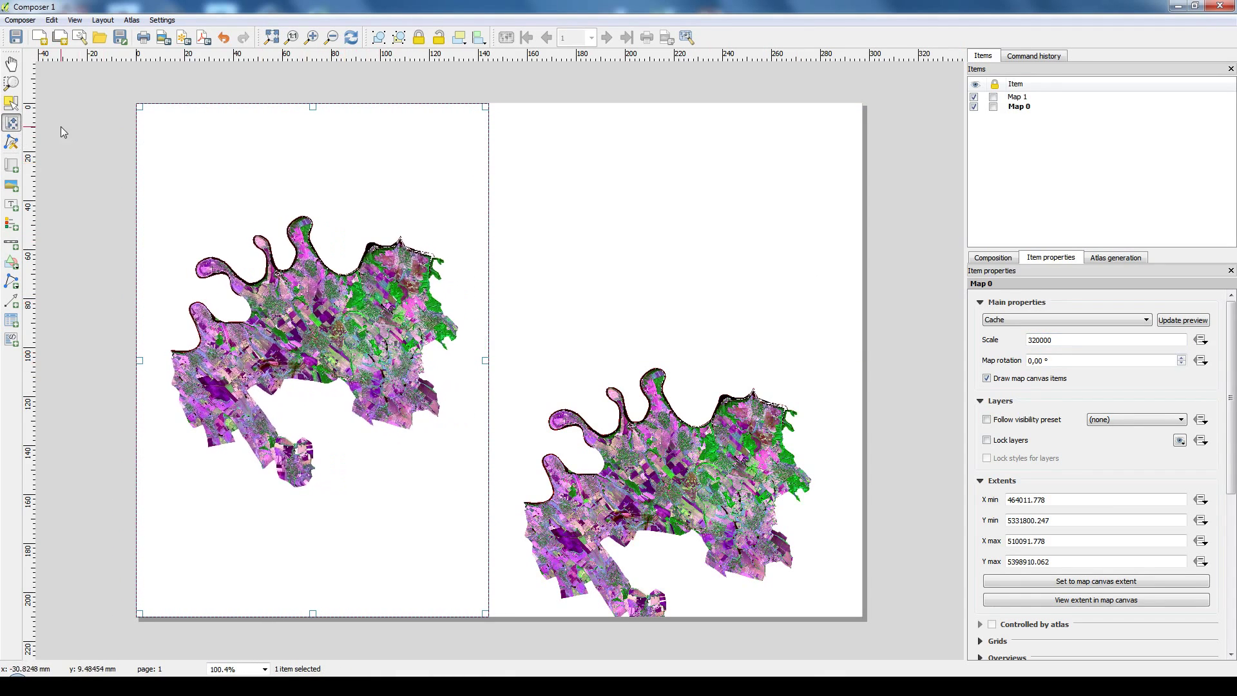
click(11, 102)
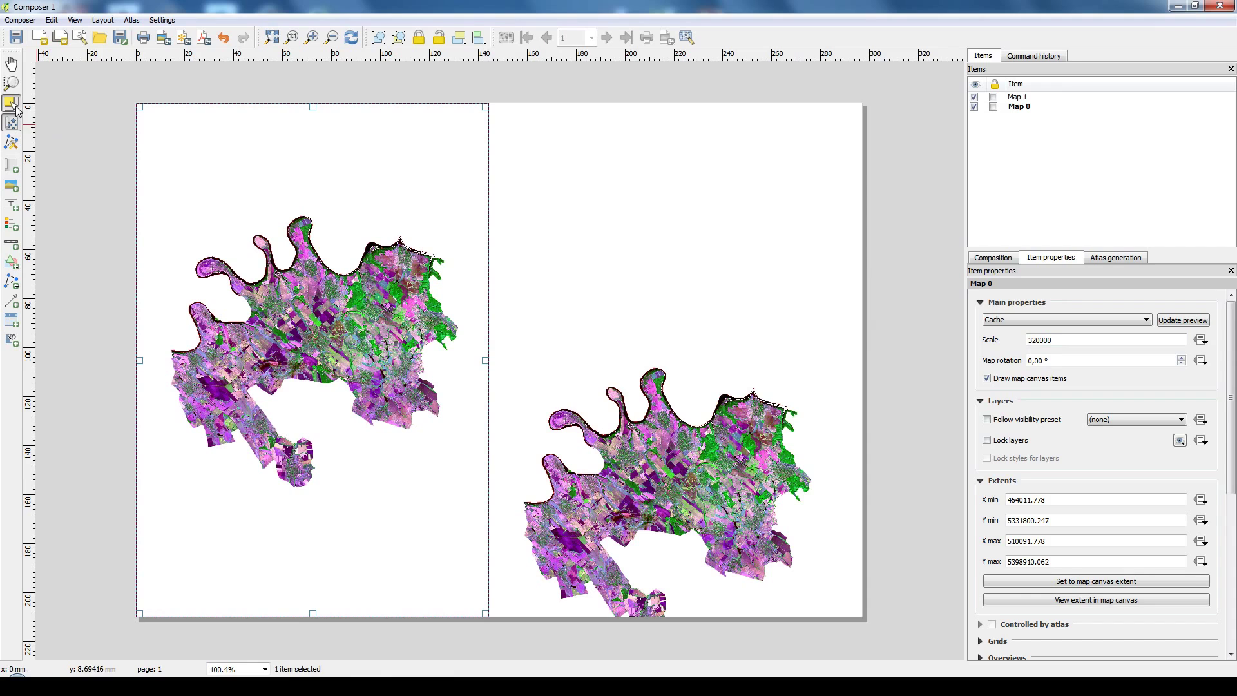
click(1003, 445)
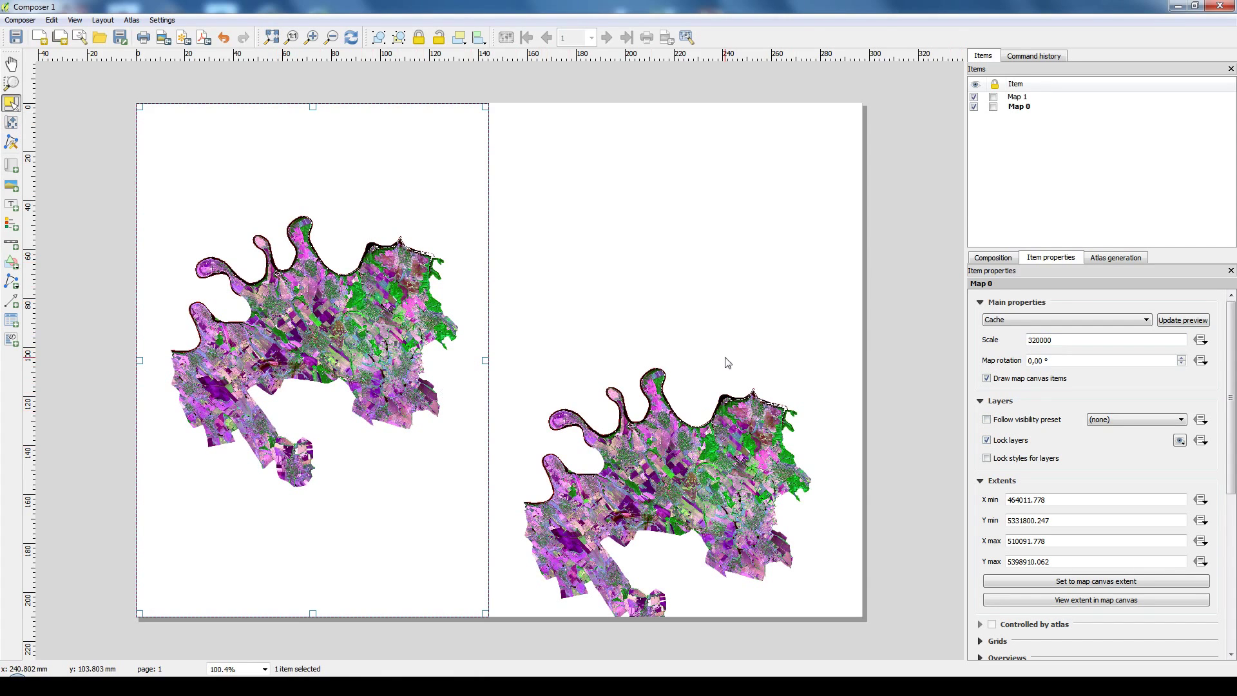
Step: In the main QGIS window, show the supervised layer and hide landsat_8_15m, and return to the print composer
click(251, 685)
click(201, 626)
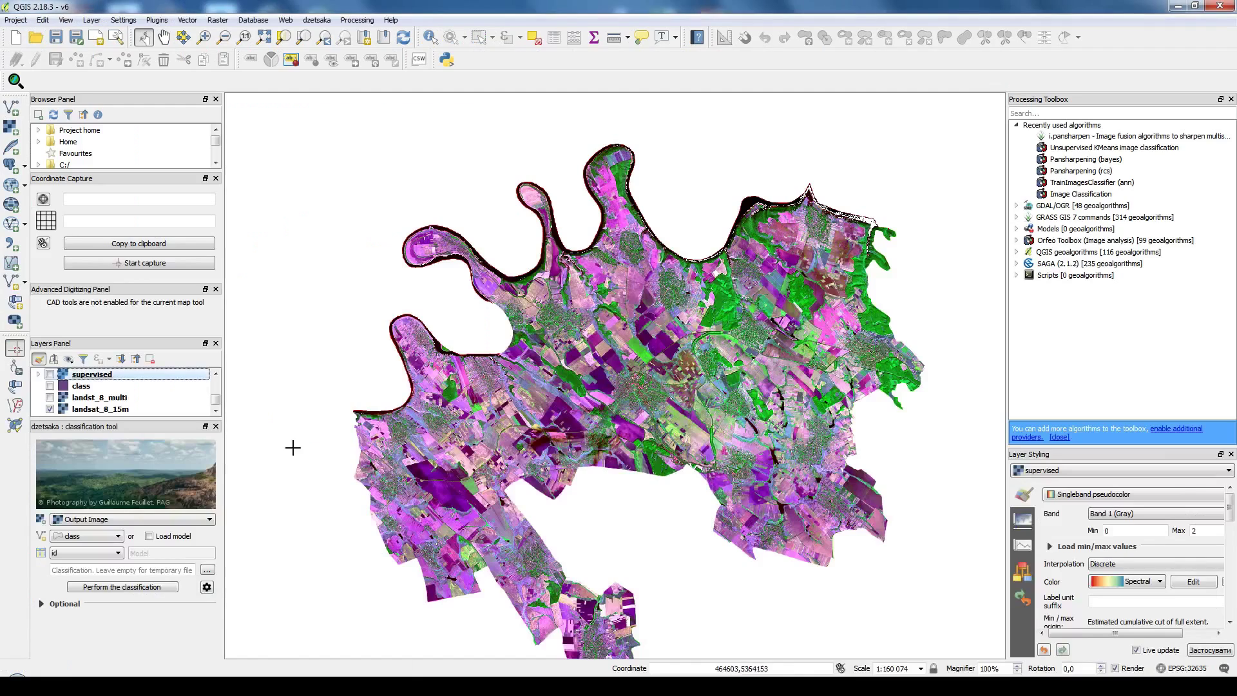
click(50, 375)
click(50, 409)
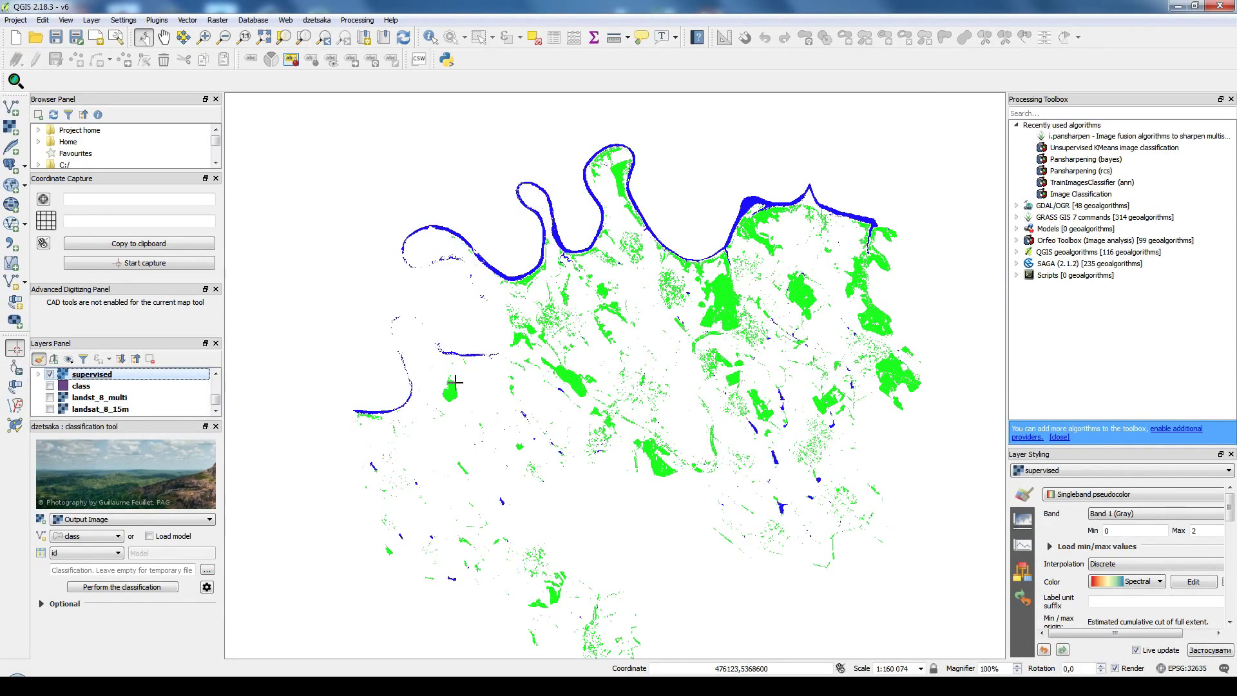
drag(594, 395, 563, 351)
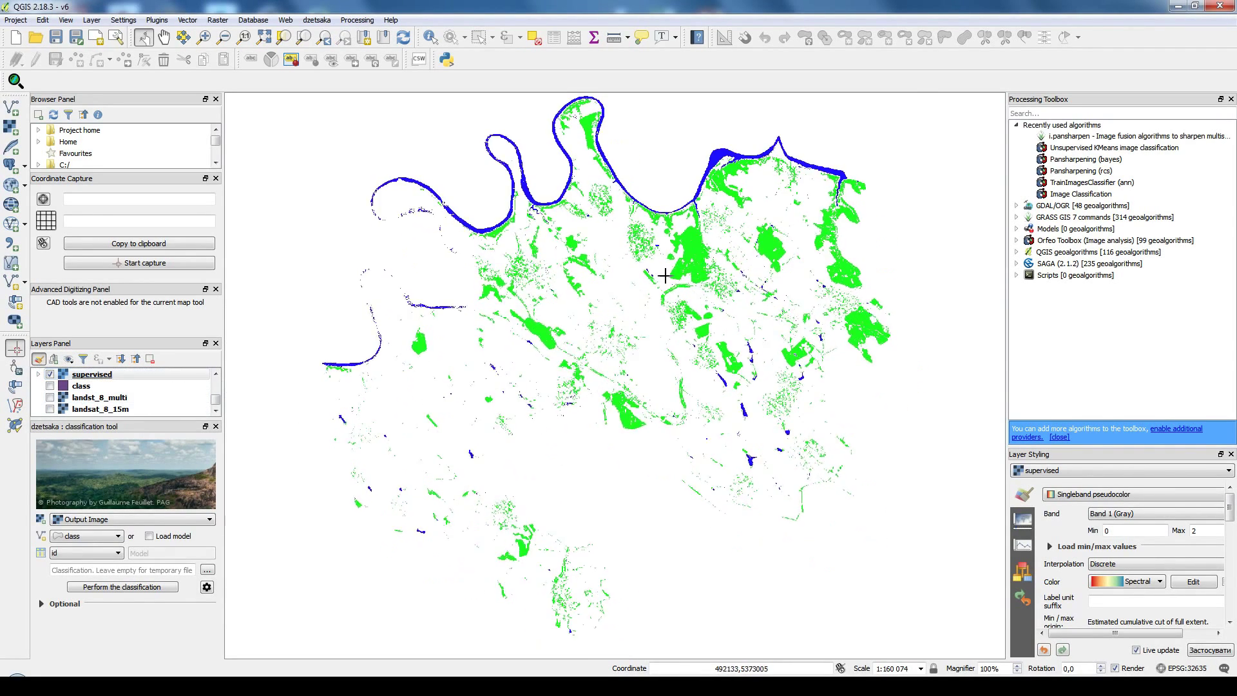
click(259, 686)
click(306, 628)
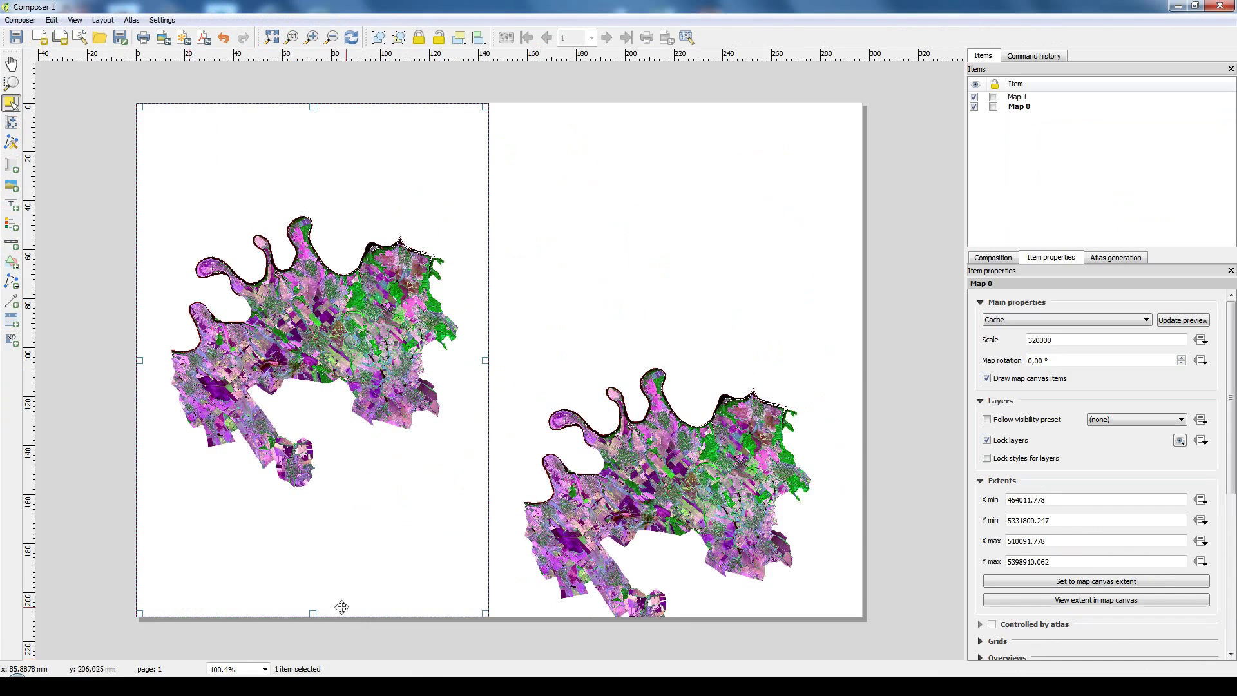
Step: Move the right map's content up so it lines up with the left map, and lock the right map's layers
click(674, 423)
drag(675, 423, 701, 453)
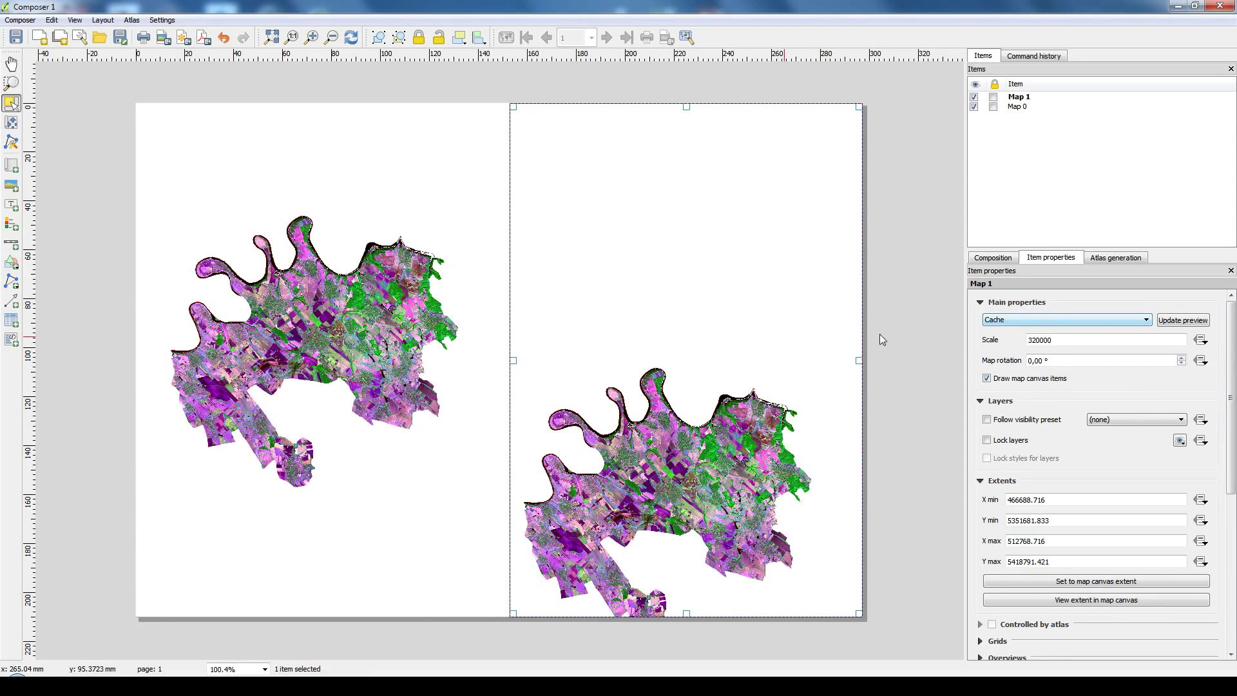
click(11, 122)
drag(674, 494, 720, 330)
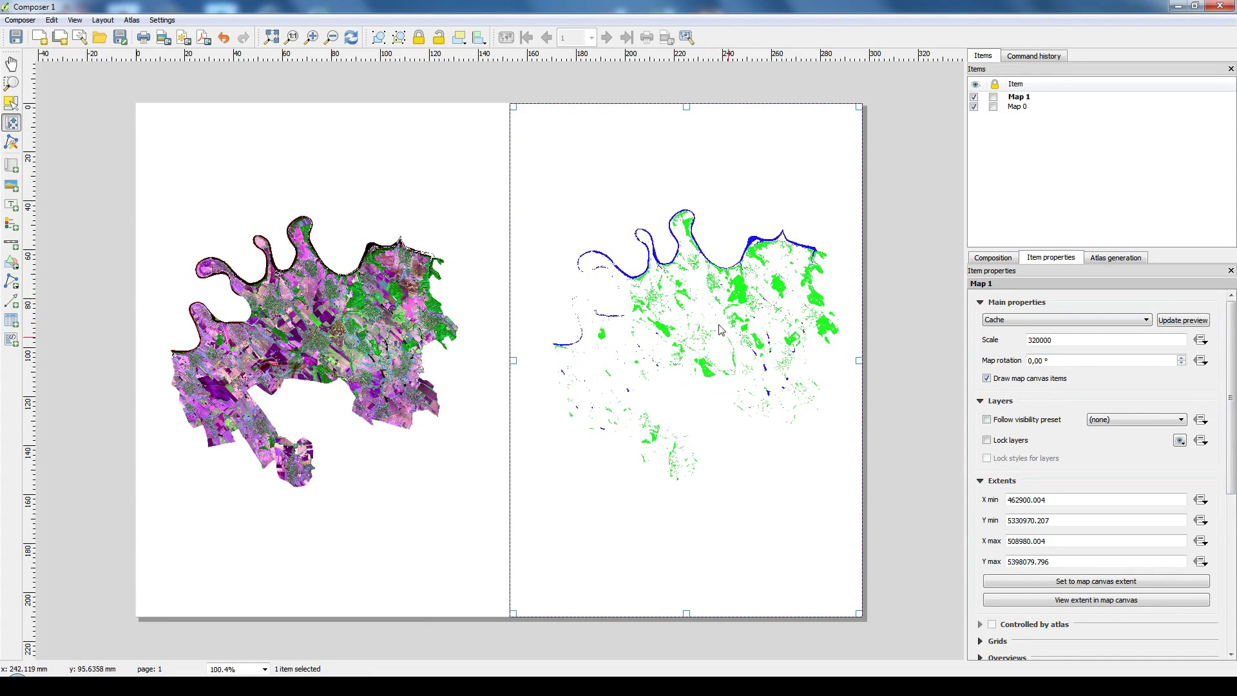
click(1013, 441)
drag(733, 315, 730, 315)
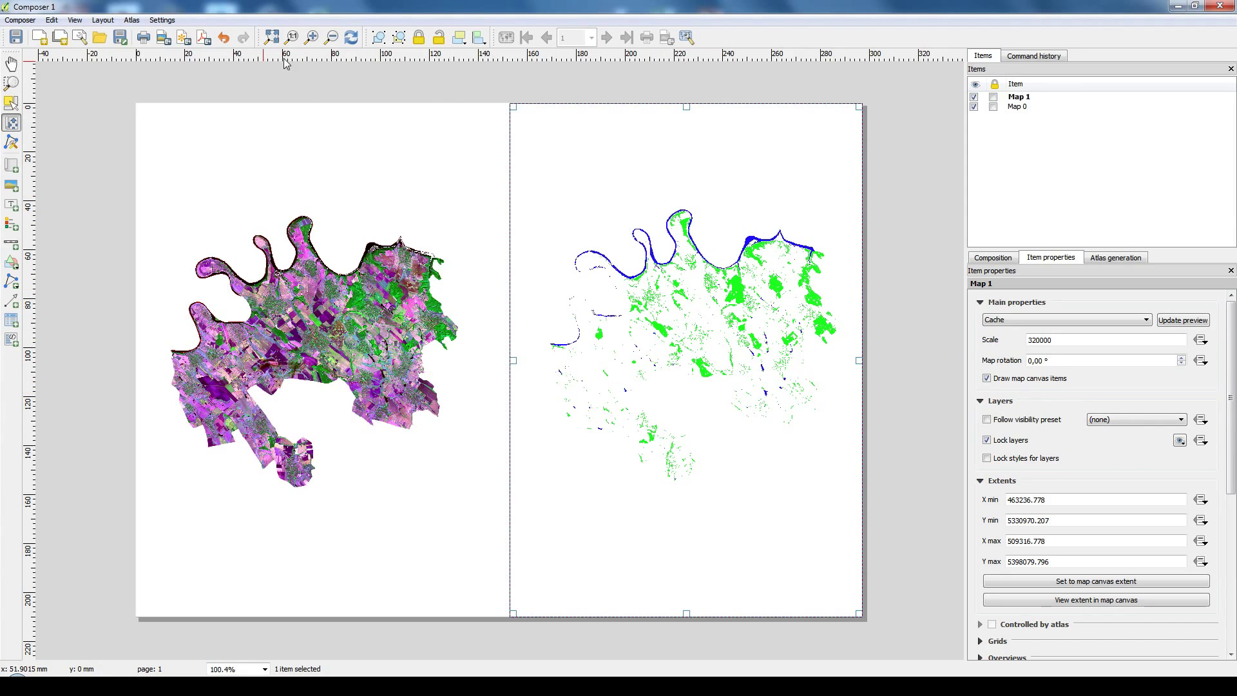
Step: Export the two-map composition as a JPEG image named test1 at 300 dpi
click(163, 39)
click(306, 110)
click(155, 296)
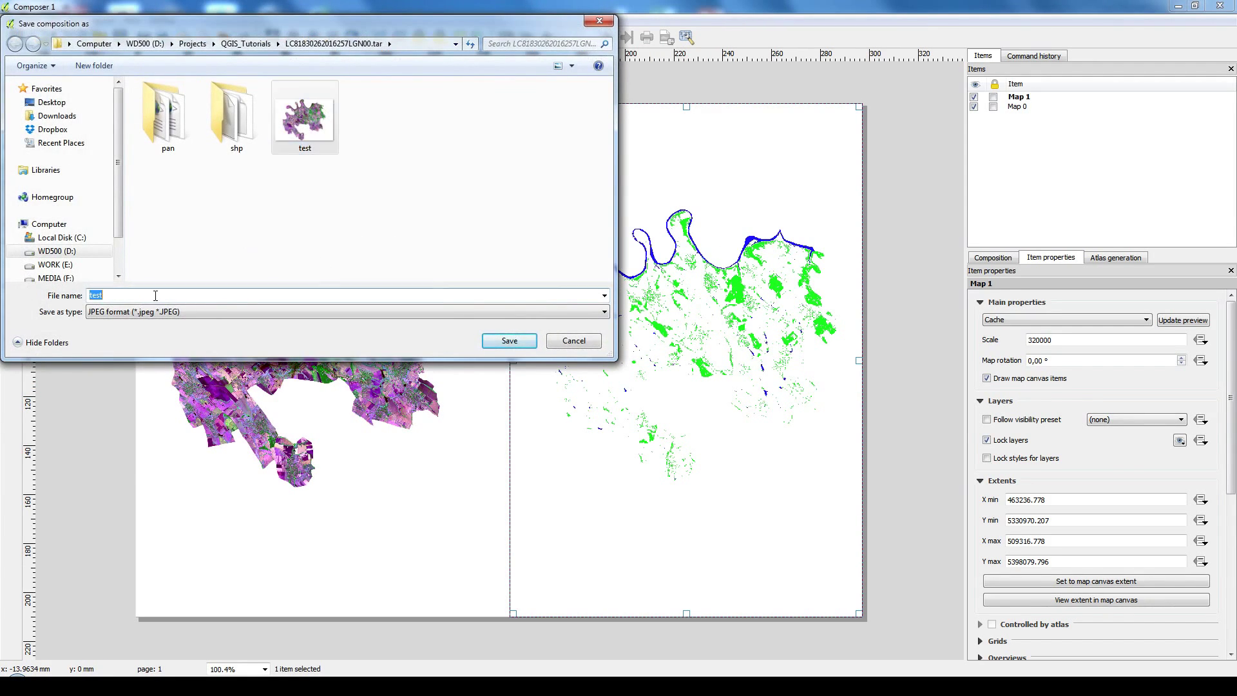
text(1)
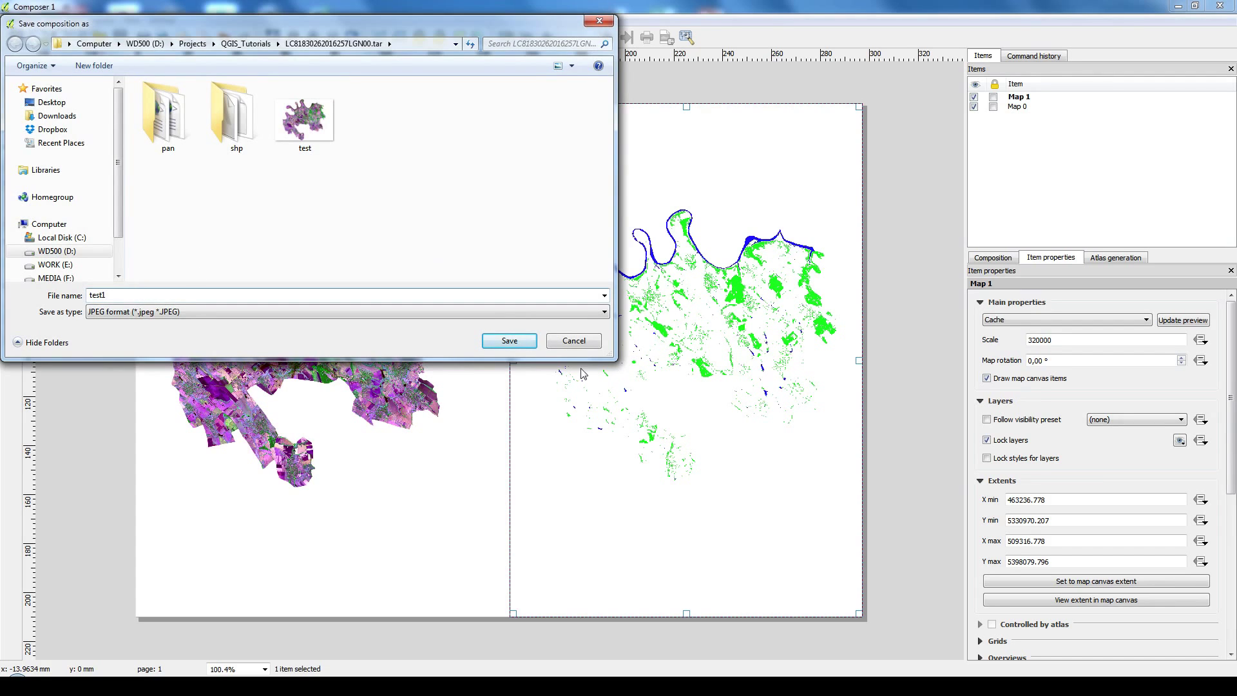
click(509, 340)
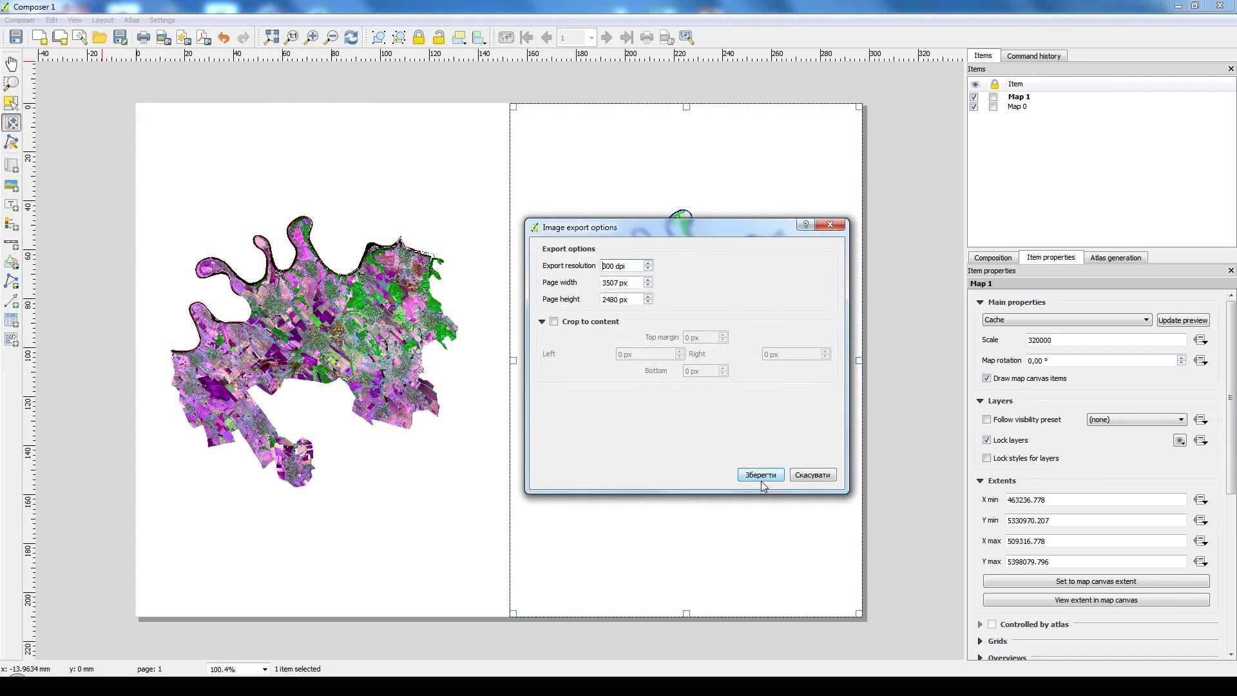
click(759, 478)
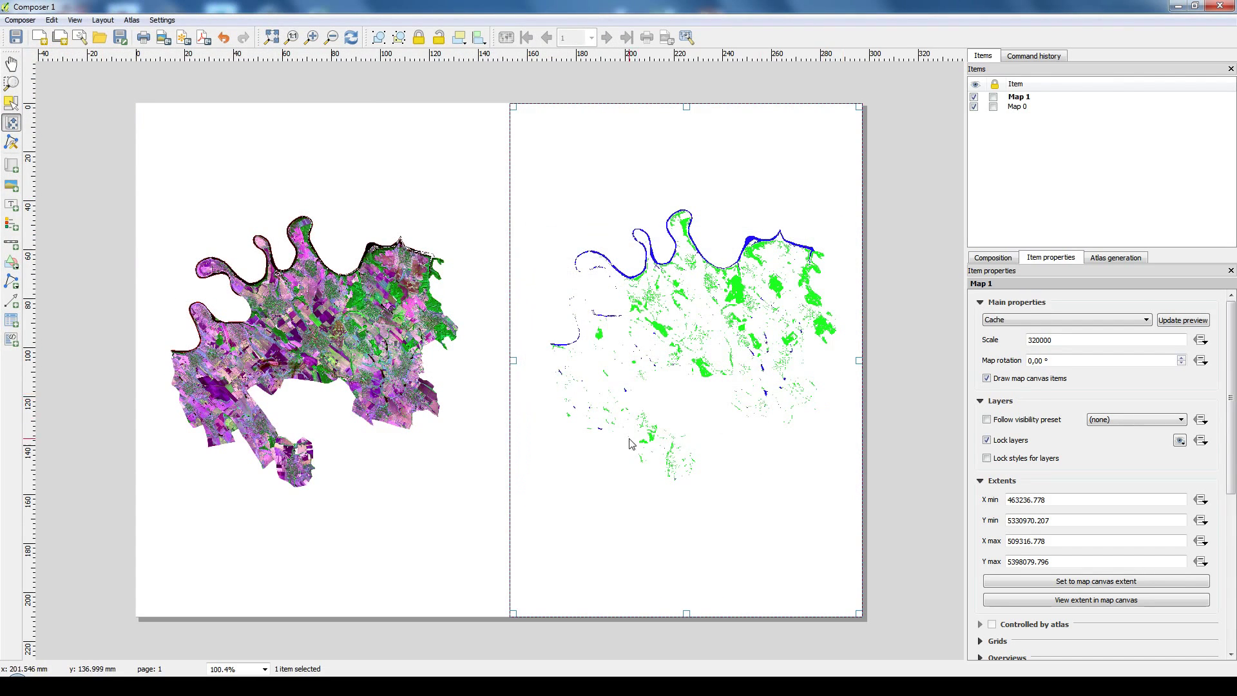
Step: Switch to the project folder in the file manager and open the exported test1 image to check it up close
mouse_move(153, 686)
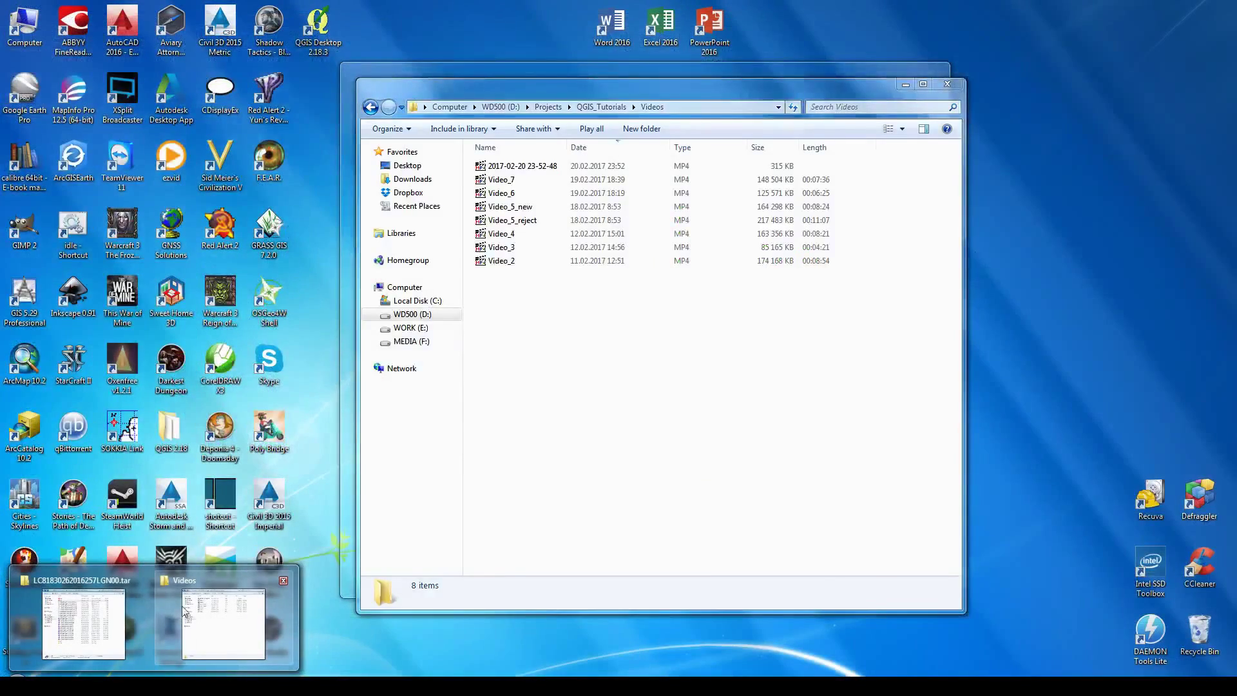
click(130, 603)
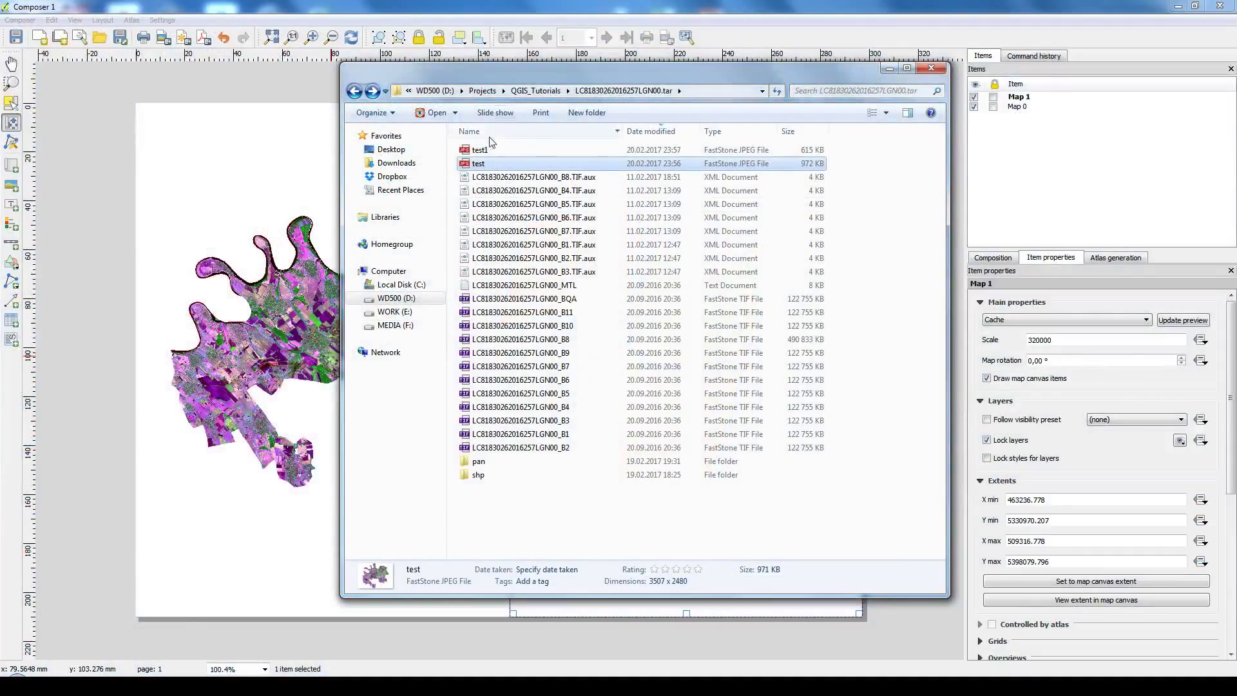
double_click(509, 149)
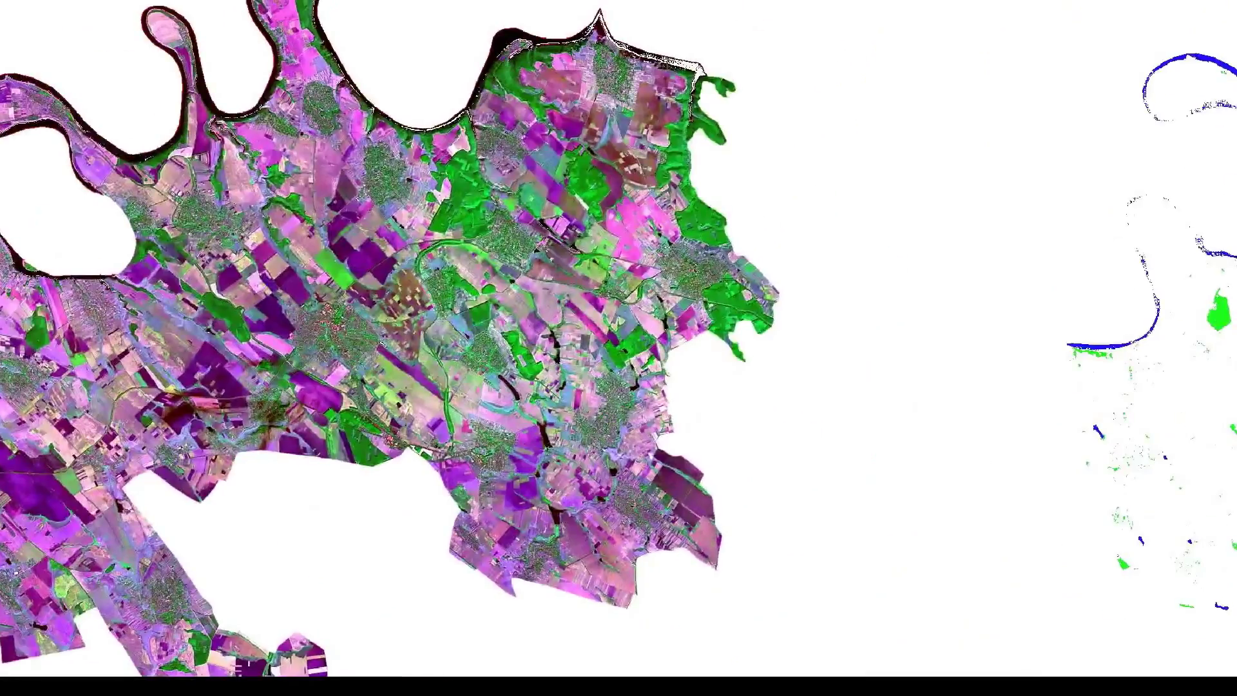
Step: Close the exported image's full-screen view and switch back through the composer to the main QGIS window
key(Escape)
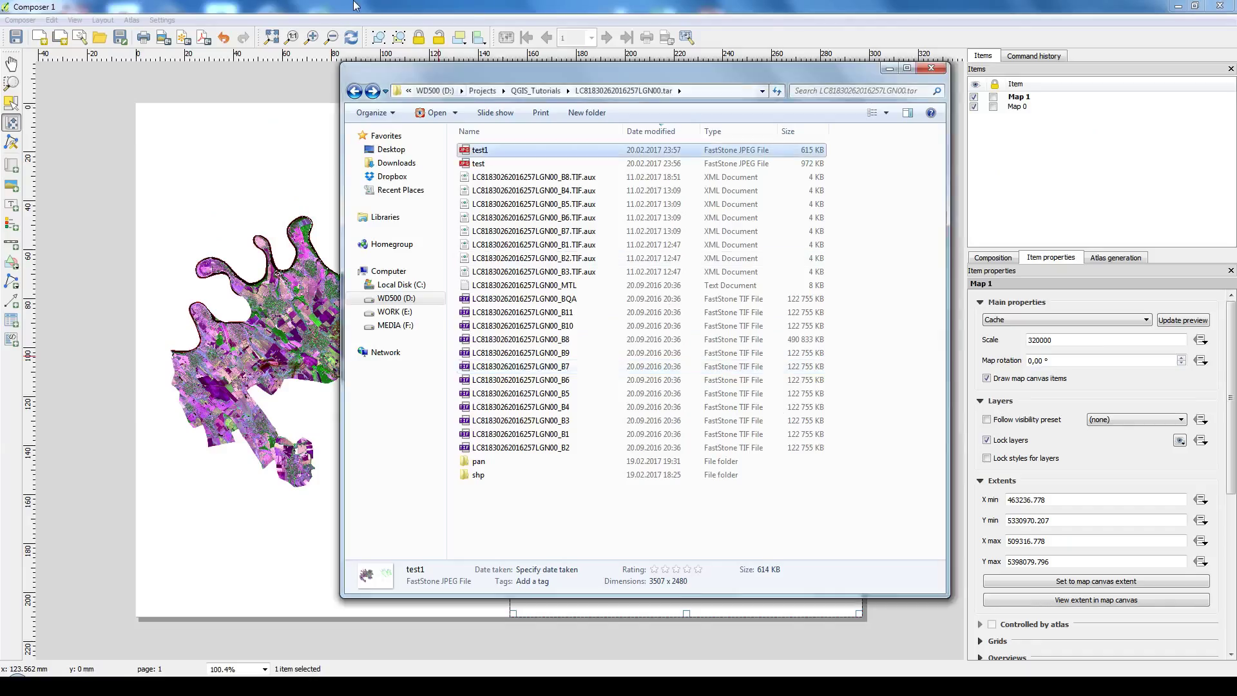
click(354, 6)
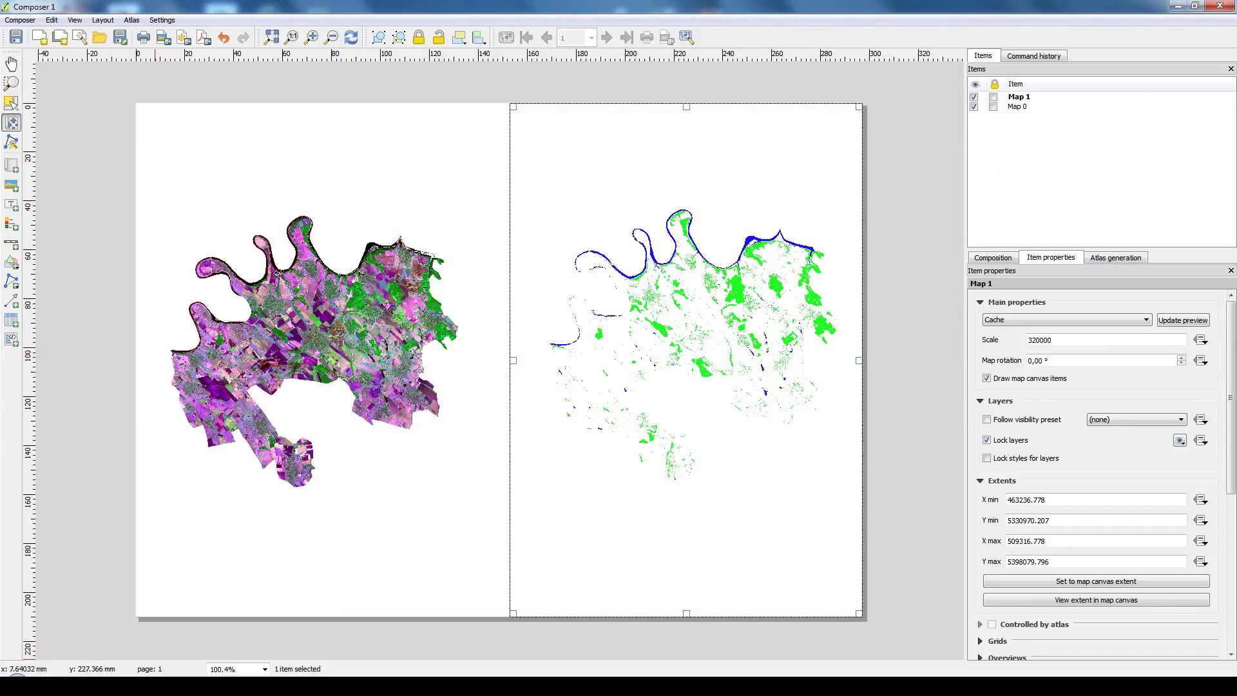
mouse_move(257, 686)
click(187, 606)
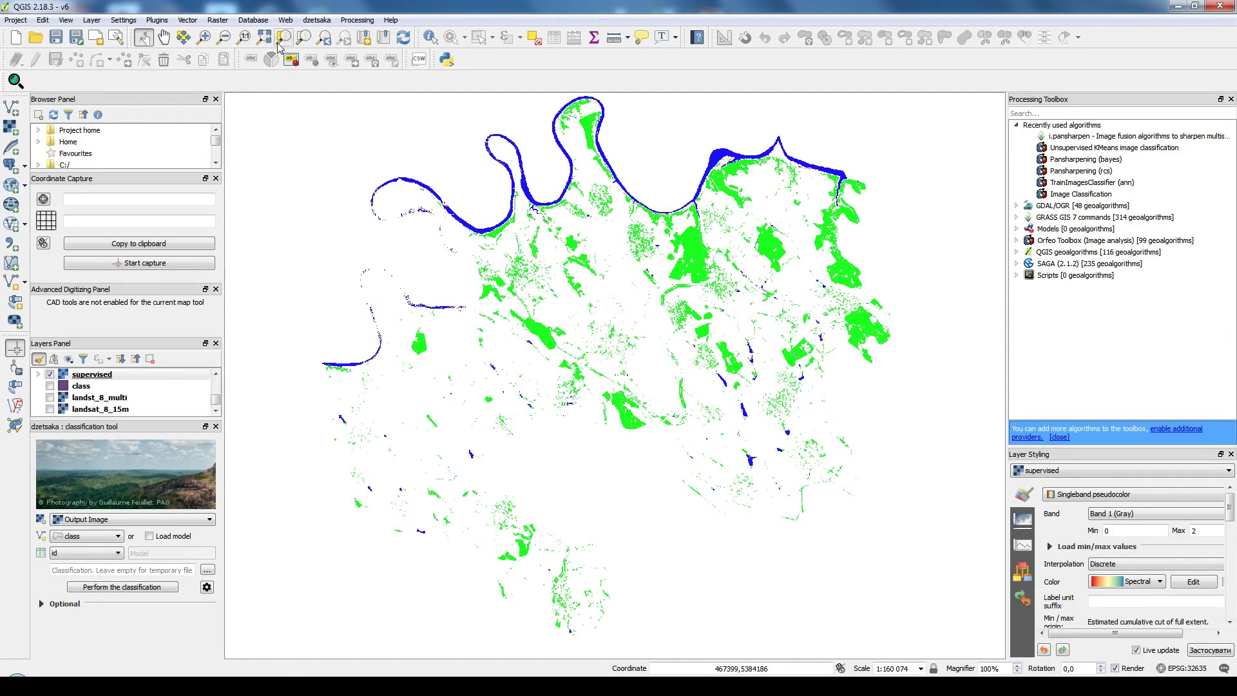
Step: Polygonize the supervised raster into a shapefile output named supervised in the shp folder, loading the result into the canvas
click(217, 20)
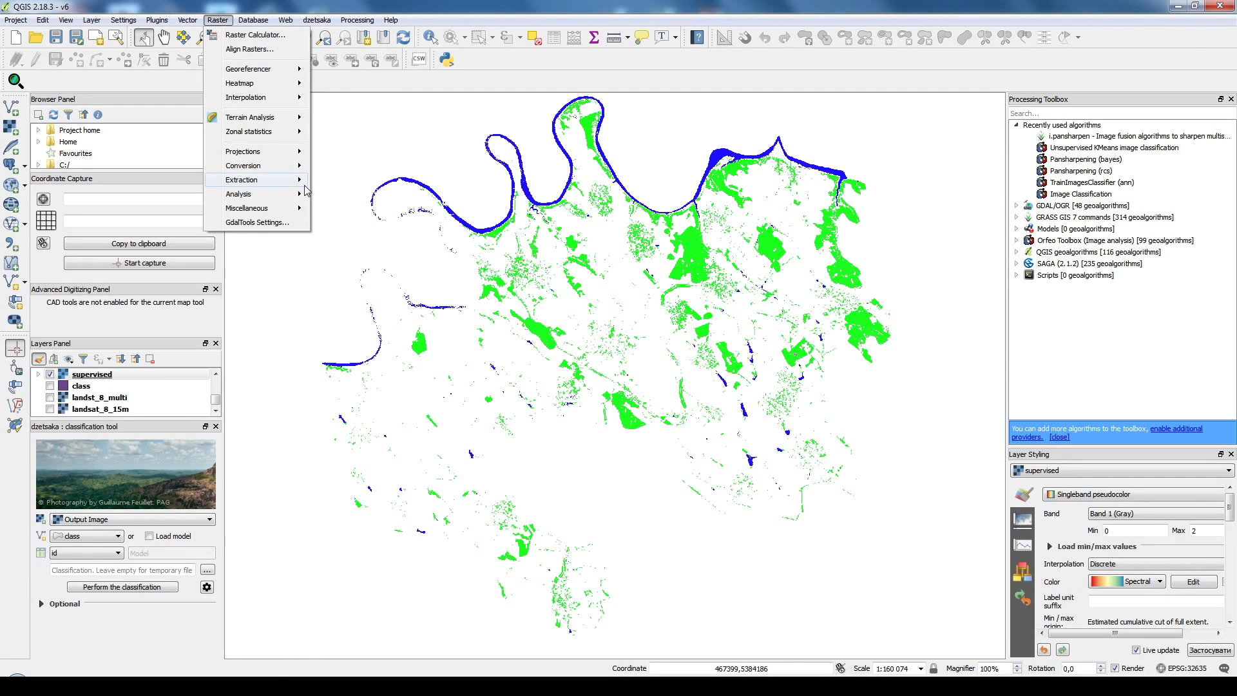
mouse_move(279, 168)
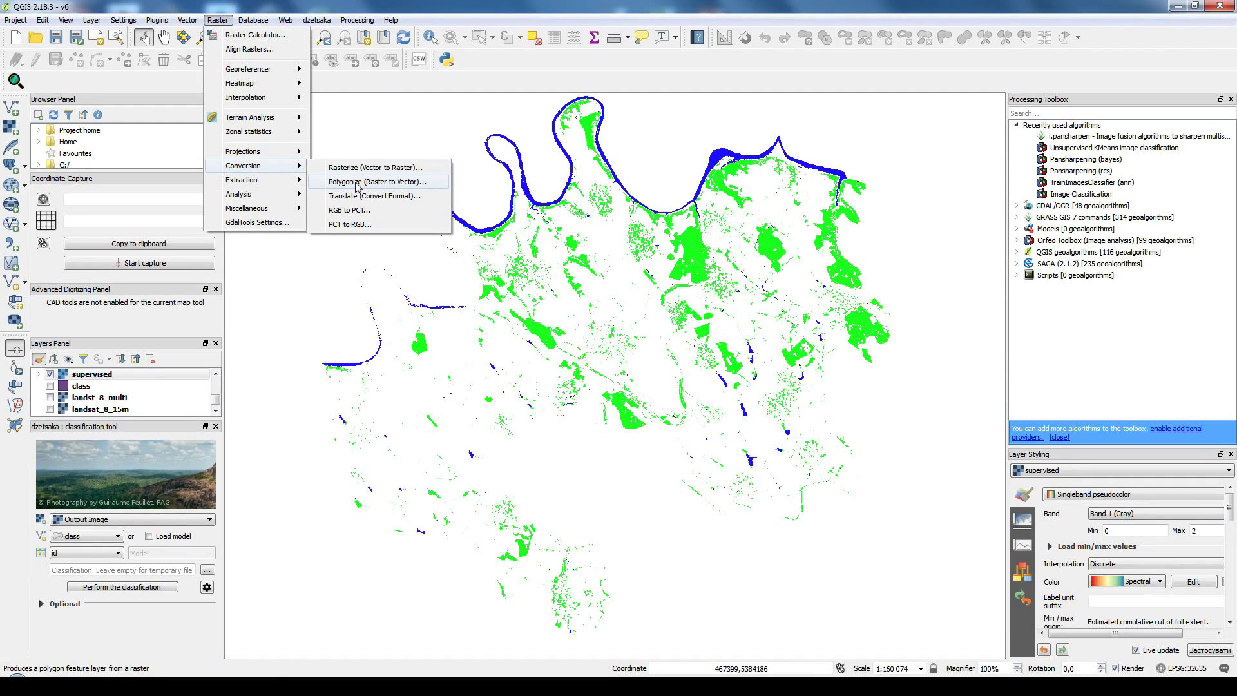
click(392, 182)
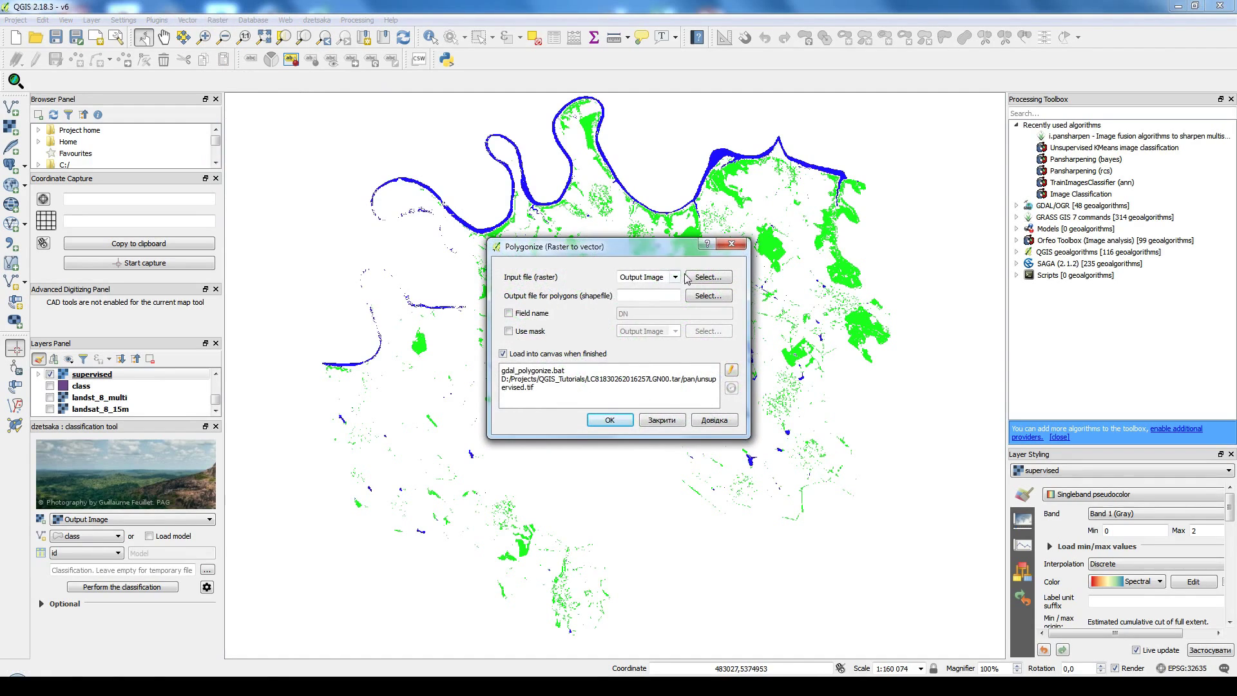
click(675, 278)
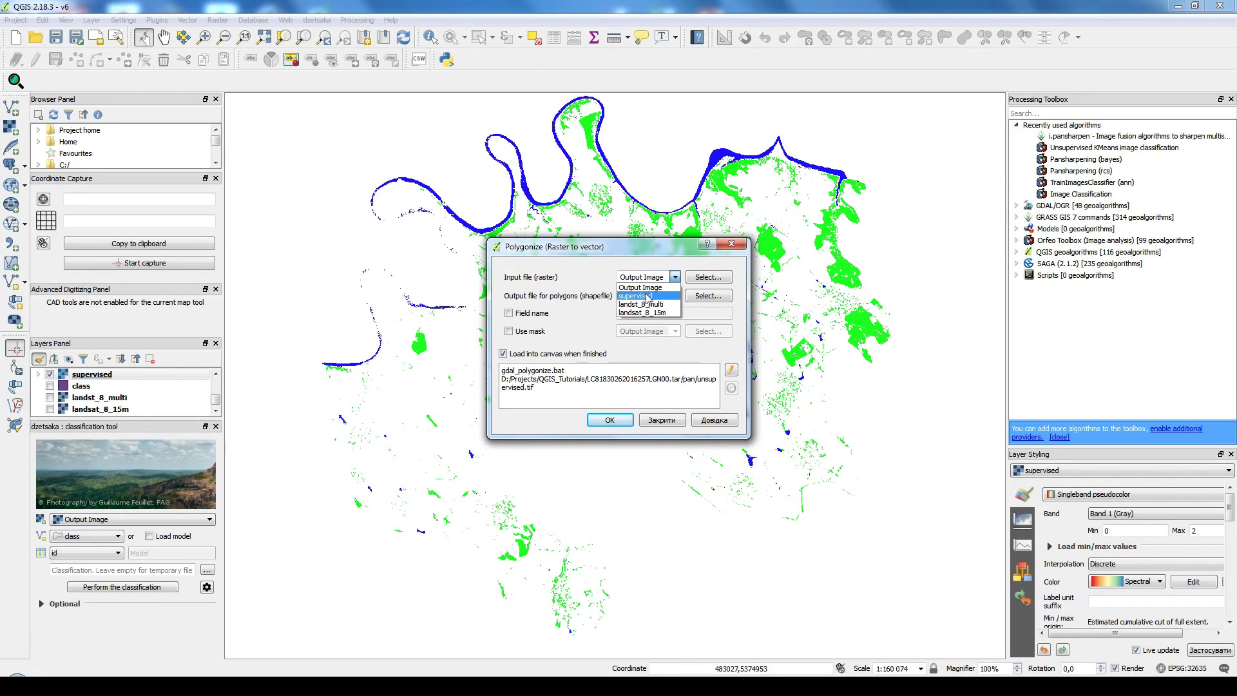
click(648, 298)
click(701, 297)
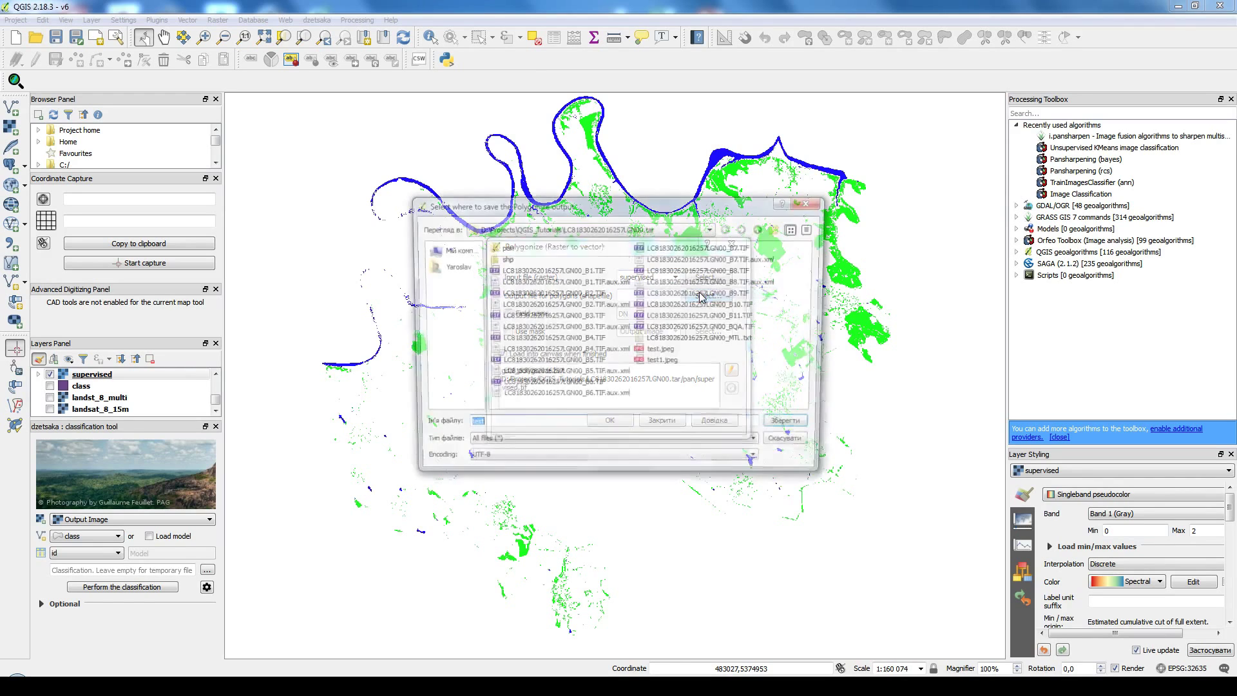
double_click(502, 259)
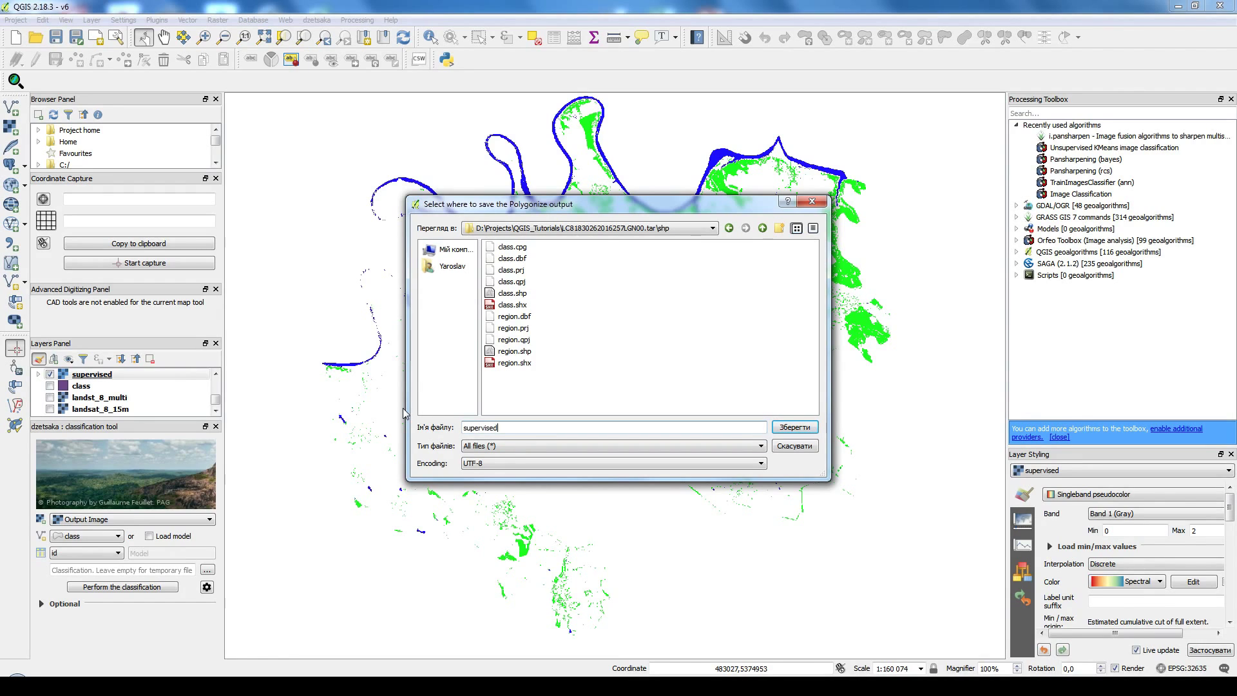
key(Return)
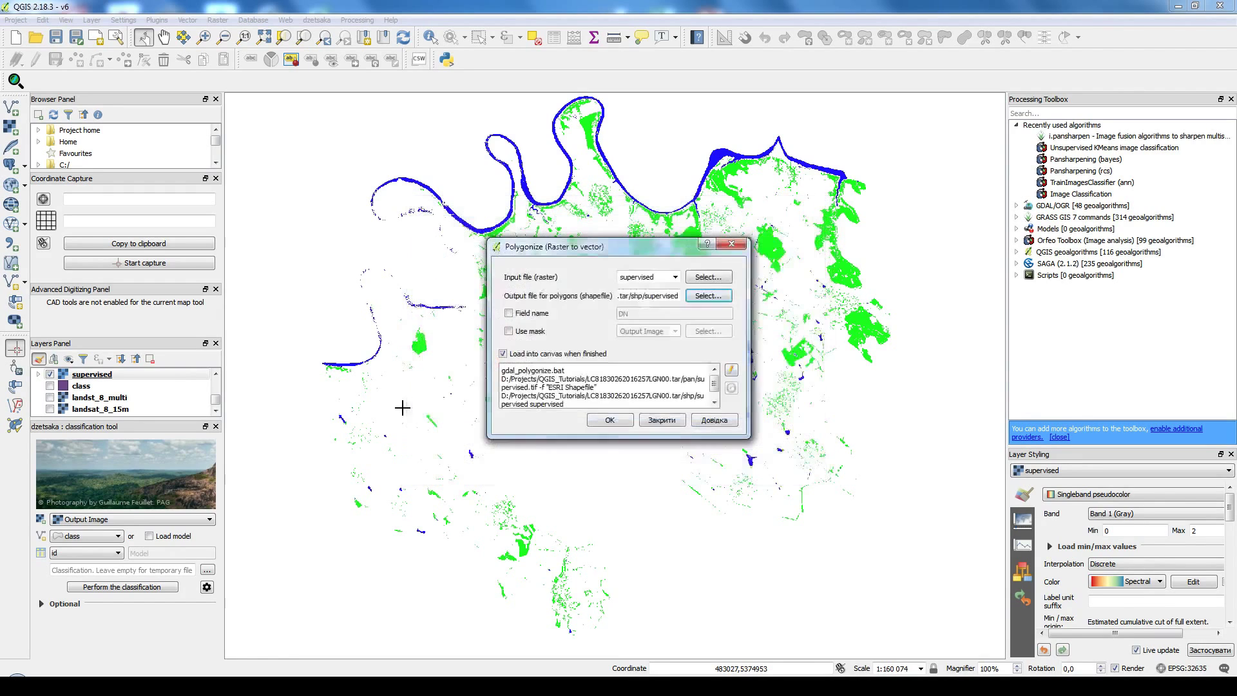
click(603, 426)
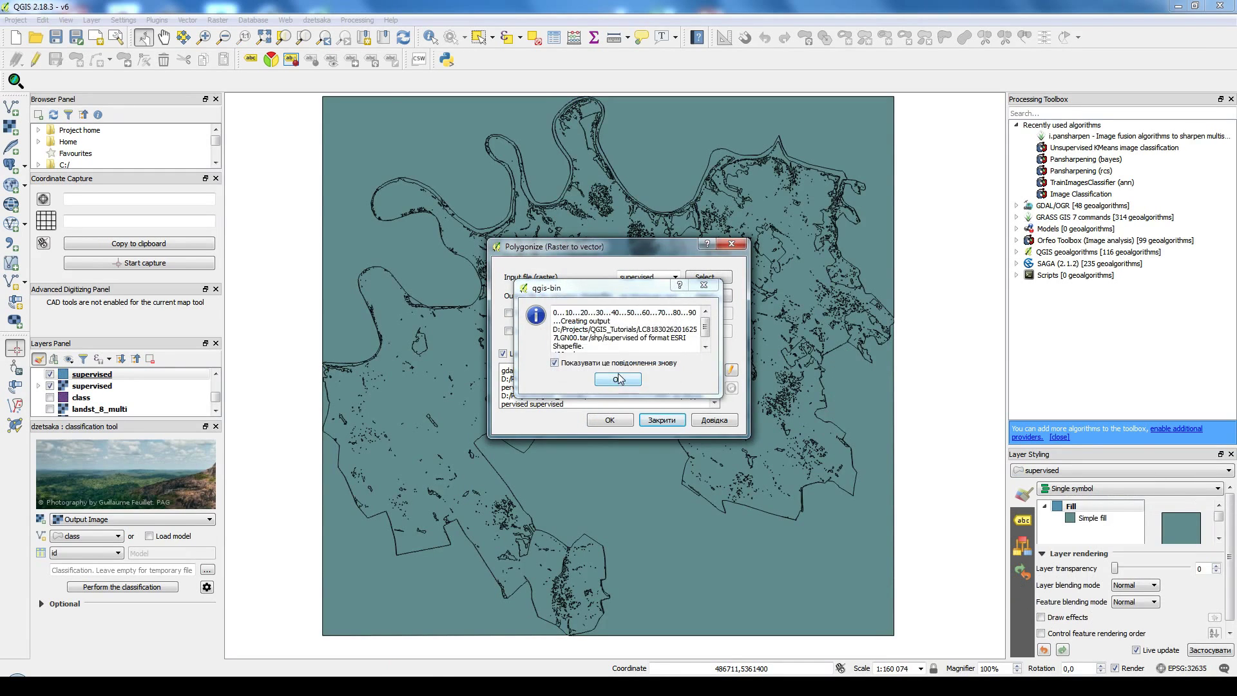
click(618, 378)
click(663, 420)
Step: Inspect the polygonized supervised layer up close, toggling its visibility to compare the polygon outlines with the classified raster beneath
scroll(809, 430, up, 1)
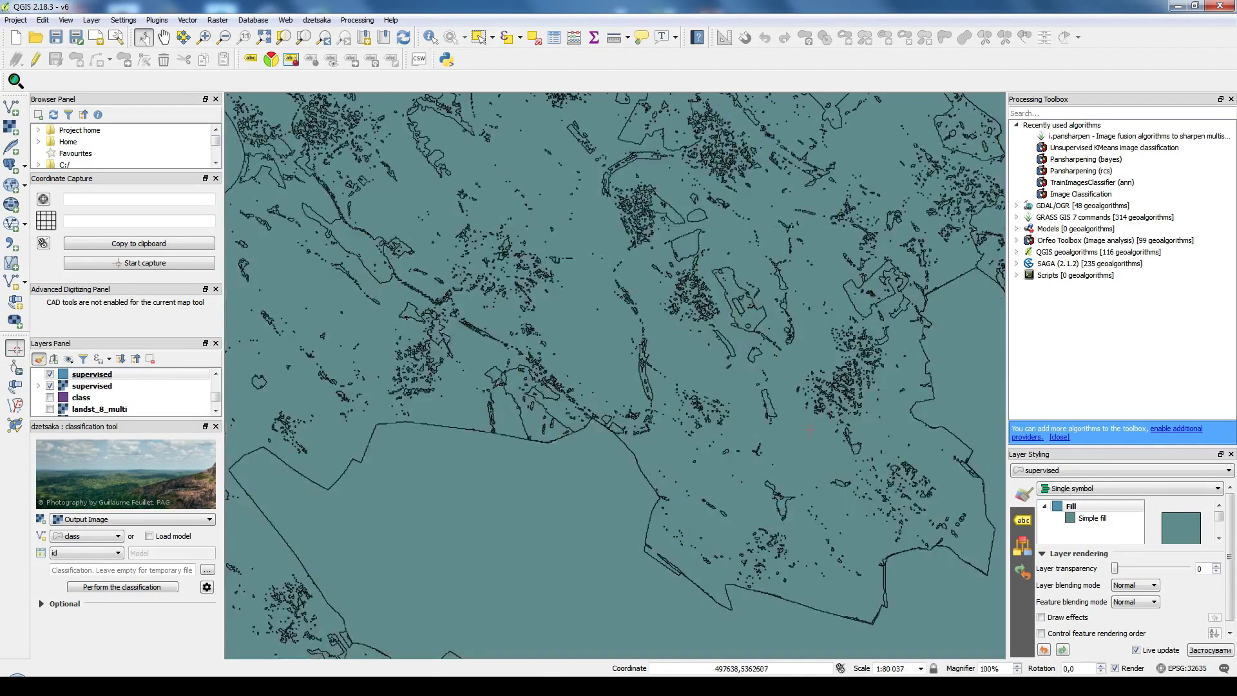
drag(699, 359, 614, 355)
scroll(722, 412, up, 2)
scroll(537, 431, down, 1)
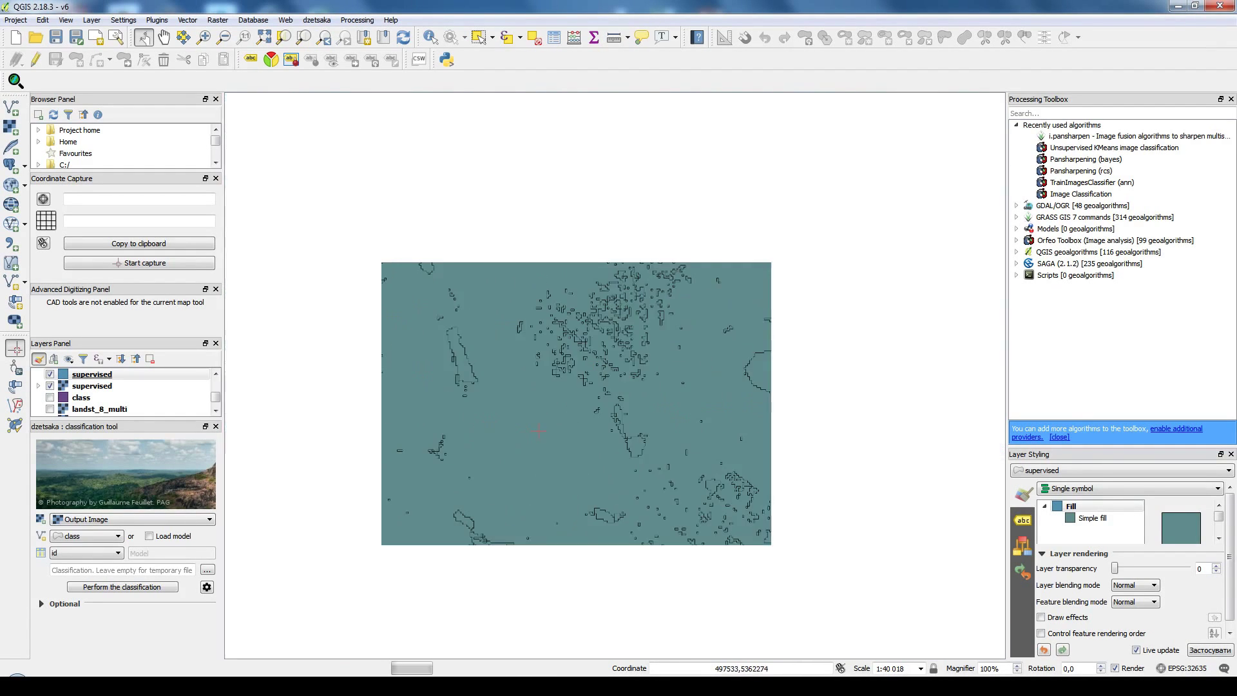
drag(482, 398, 509, 406)
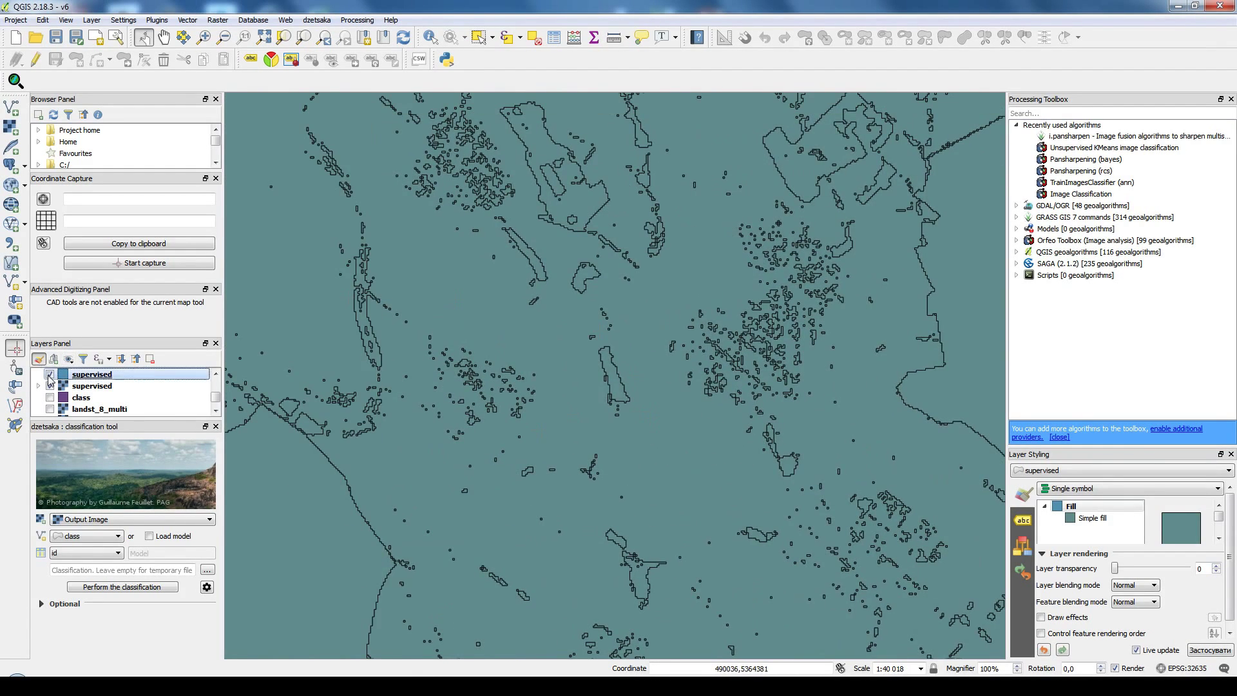
click(50, 374)
click(50, 374)
click(50, 374)
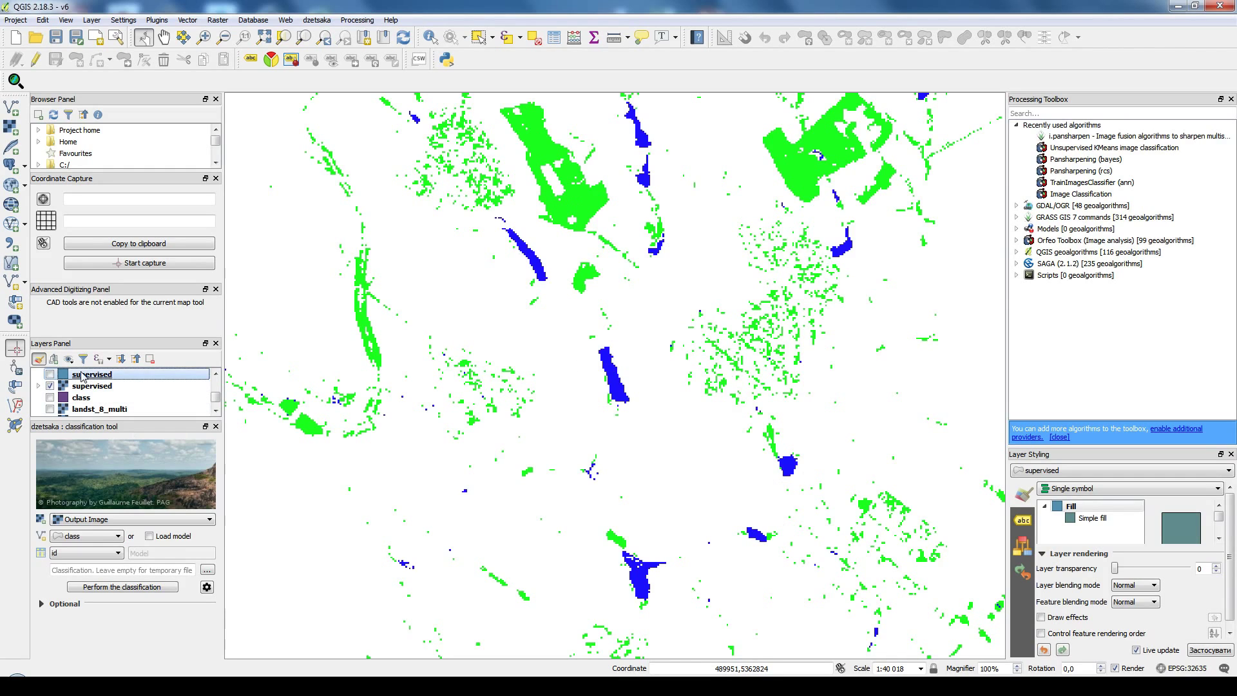
click(50, 374)
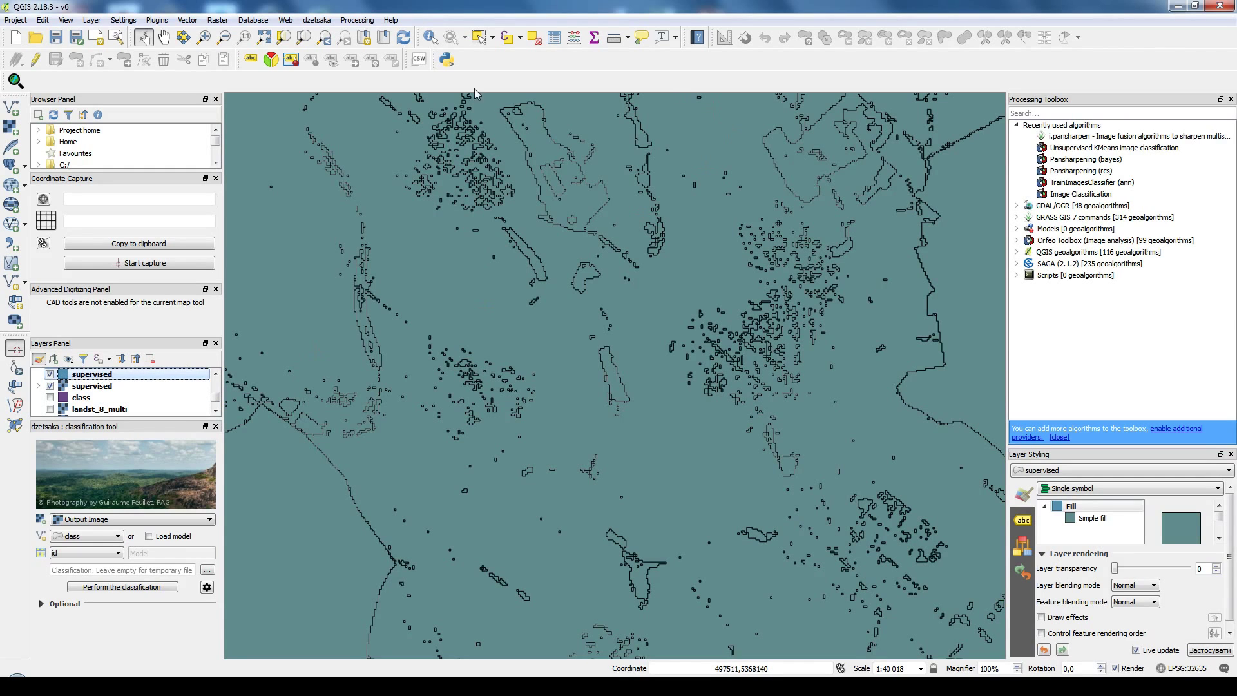
Step: Open the attribute table of the supervised polygon layer and sort the features by DN in ascending order
right_click(125, 376)
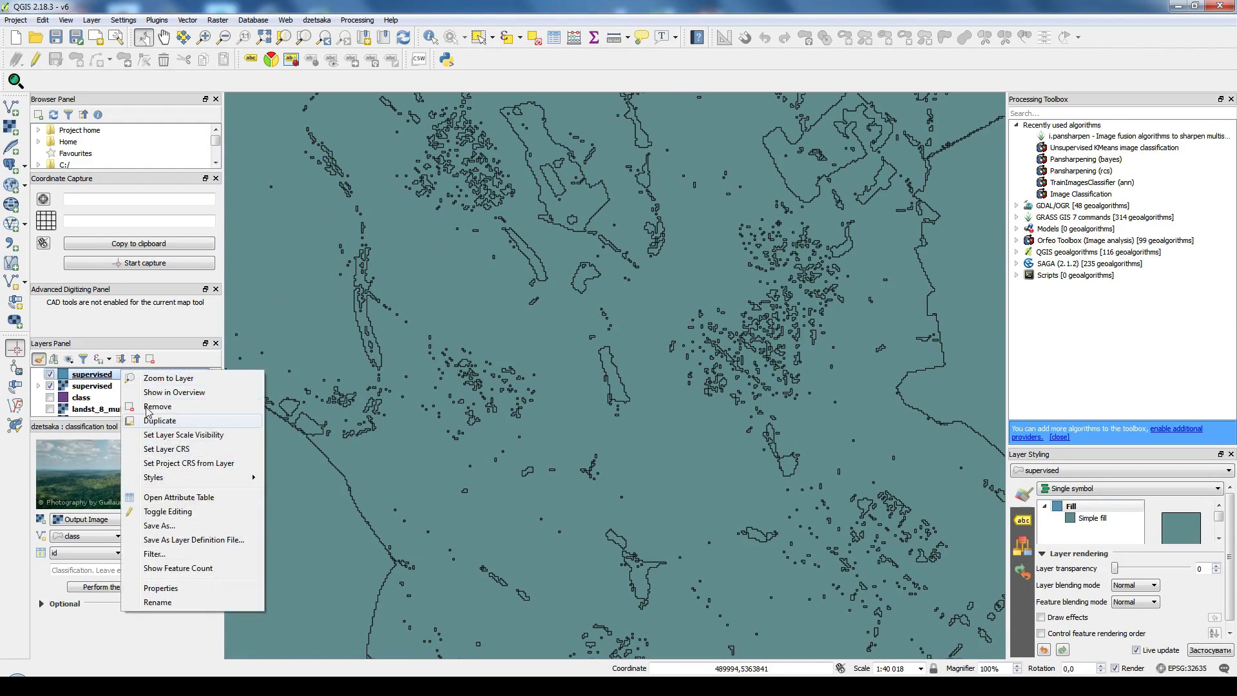
click(161, 504)
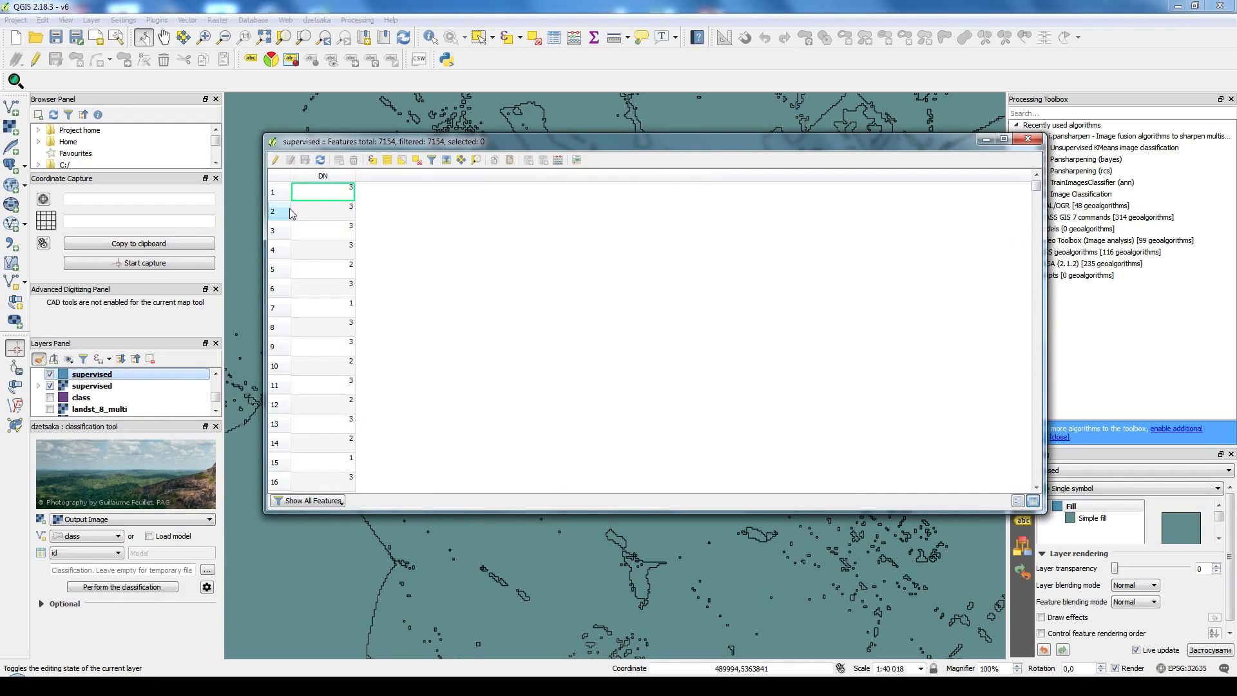
click(271, 192)
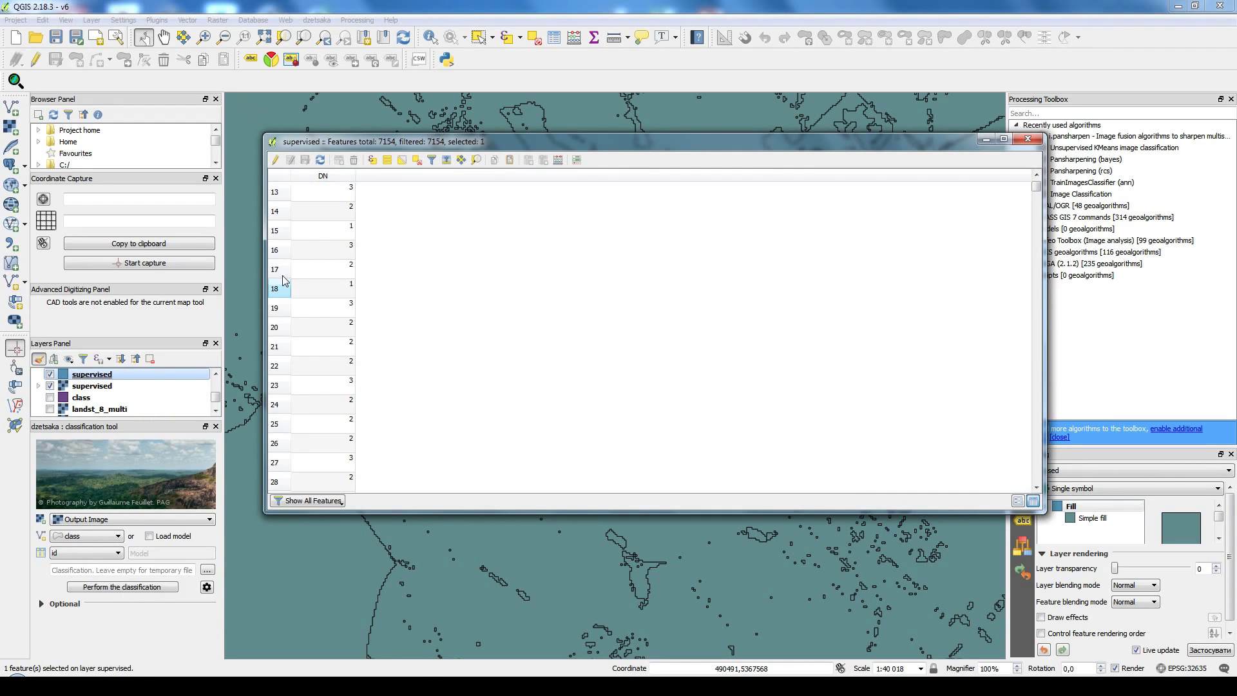
click(319, 175)
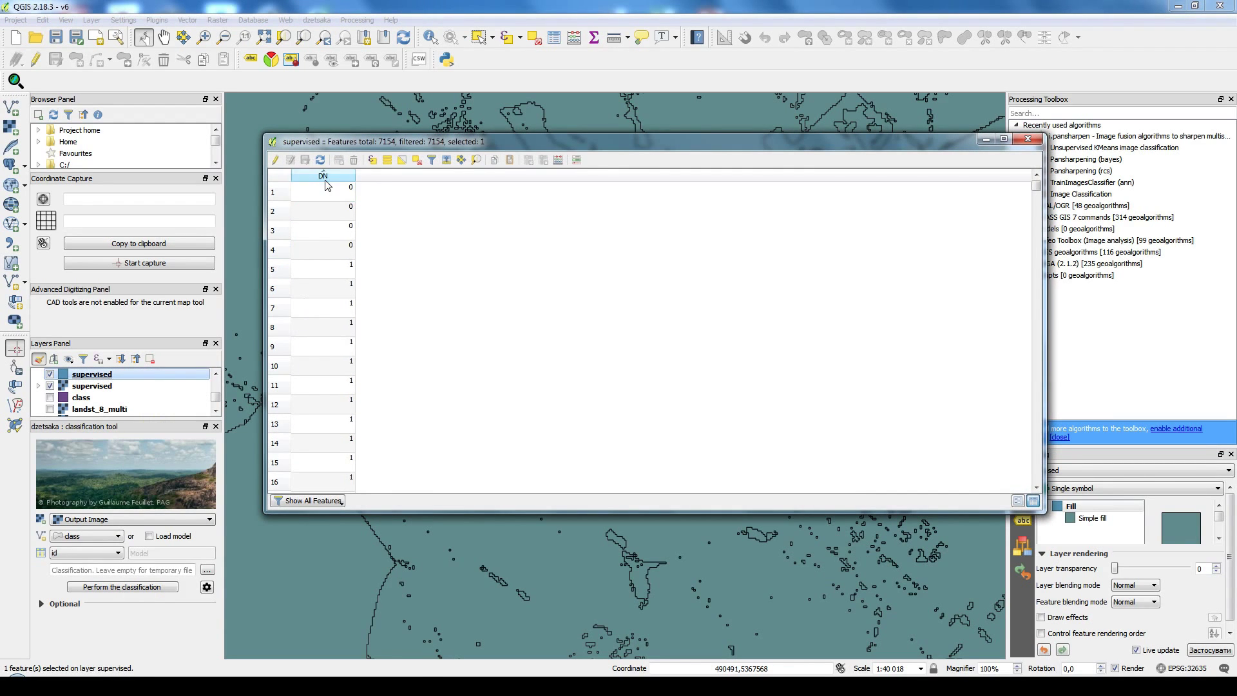
Step: Select all features with a DN value of 3 in the attribute table, from the last row up to the first 3
drag(1039, 188, 1043, 488)
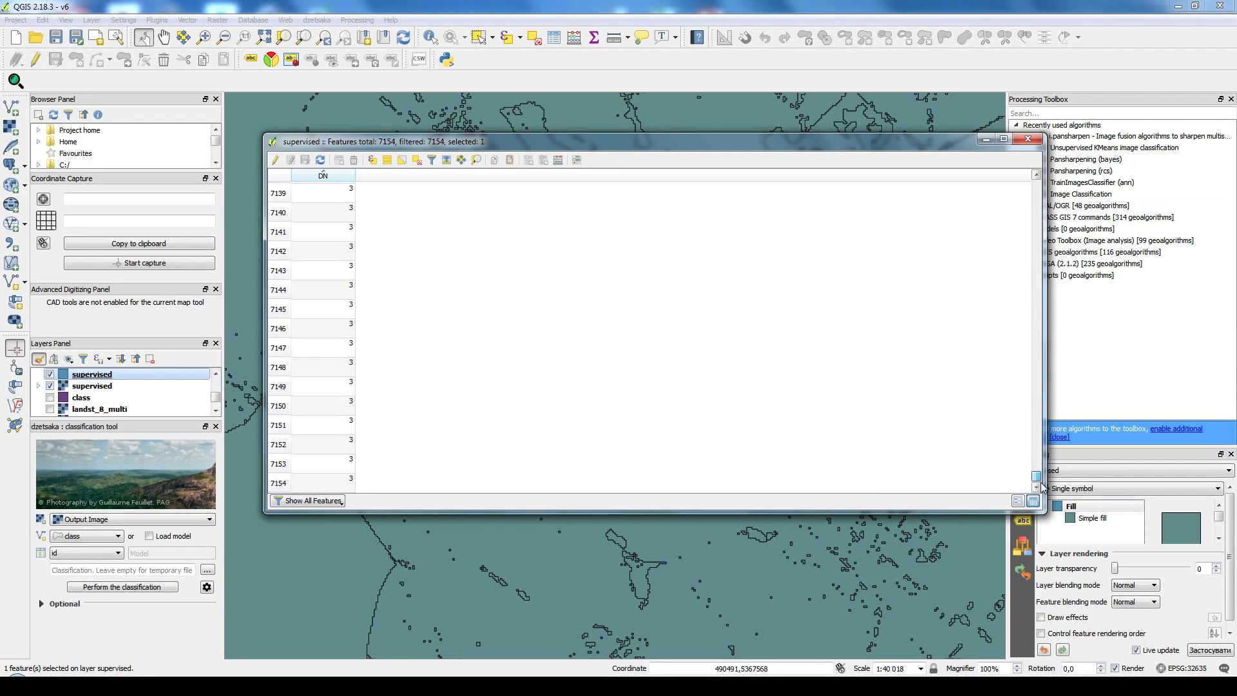
click(277, 484)
scroll(294, 329, up, 20)
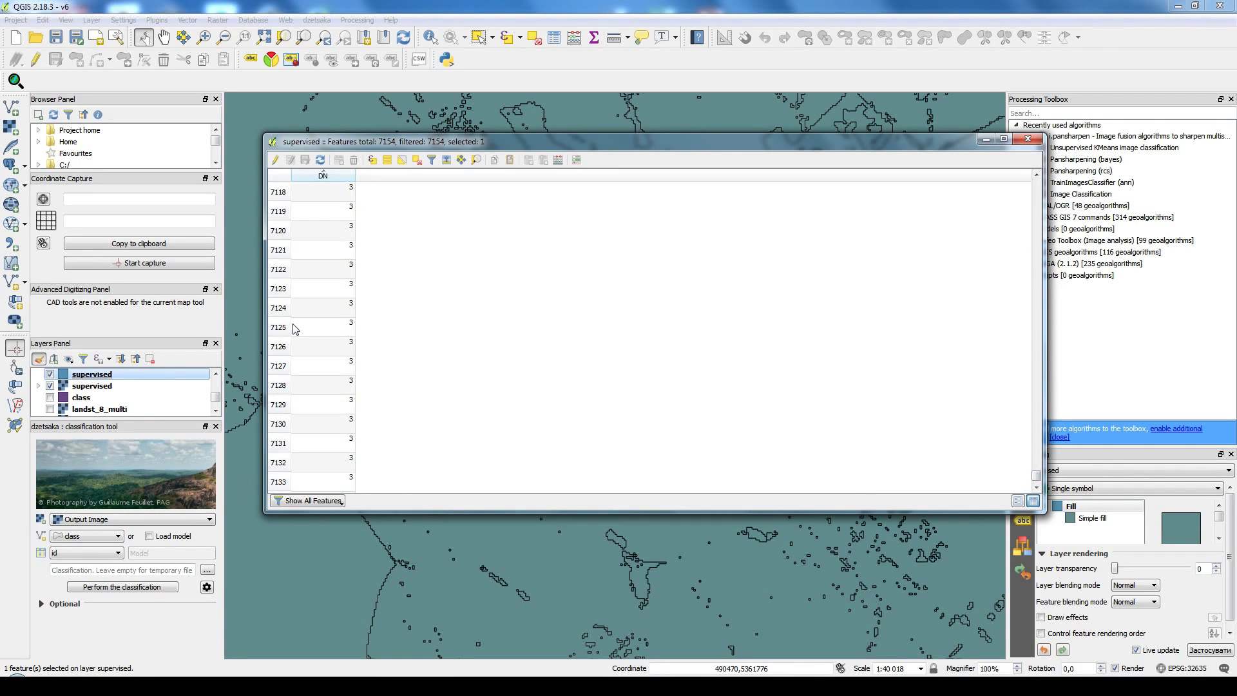
scroll(294, 329, up, 20)
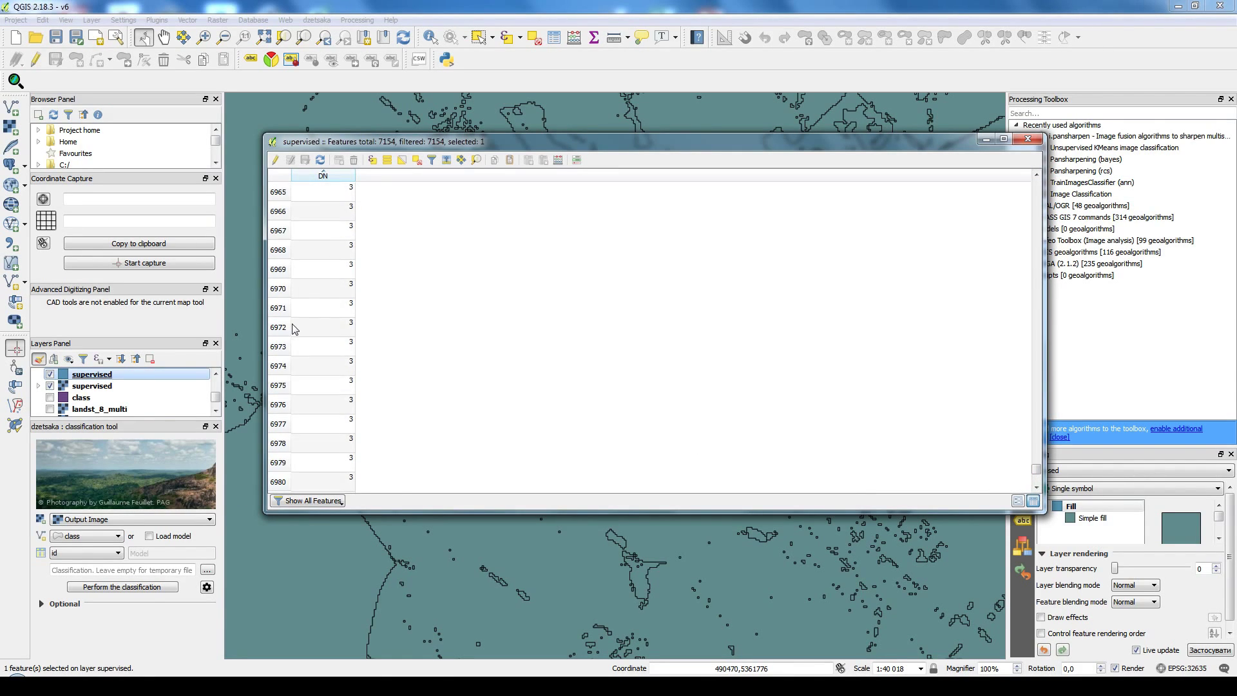
drag(1039, 471, 1020, 456)
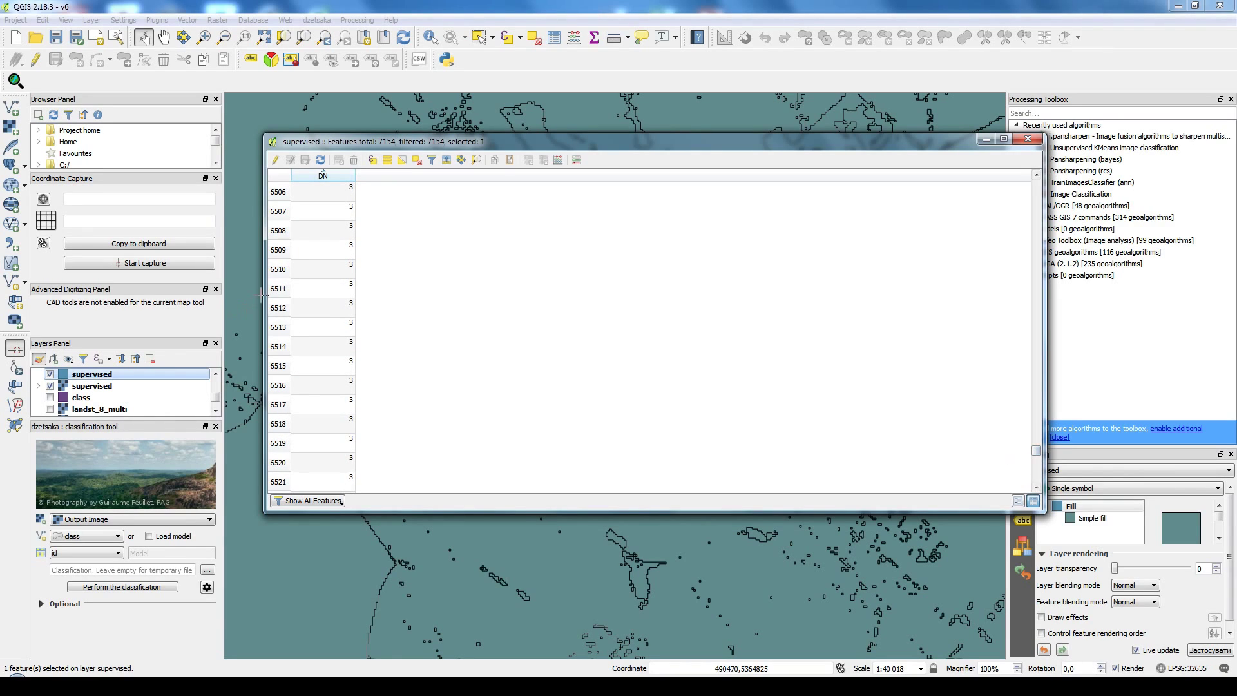
shift+click(279, 210)
scroll(279, 235, up, 2)
scroll(280, 238, up, 14)
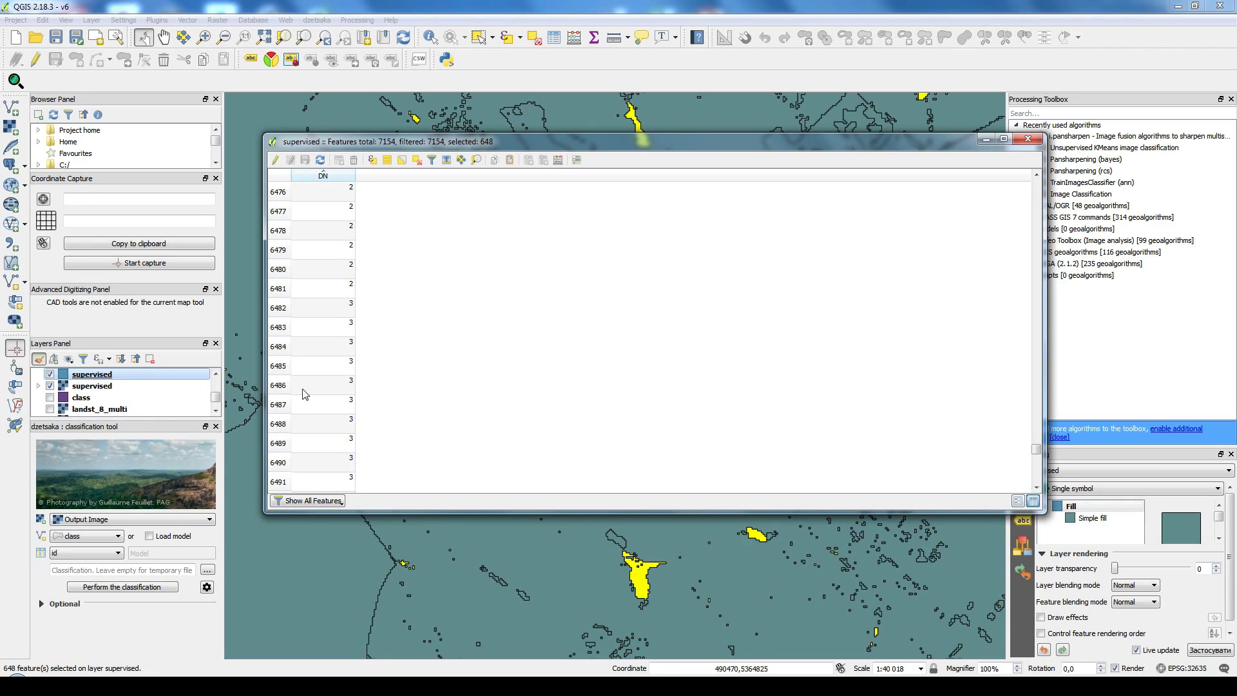
shift+click(279, 308)
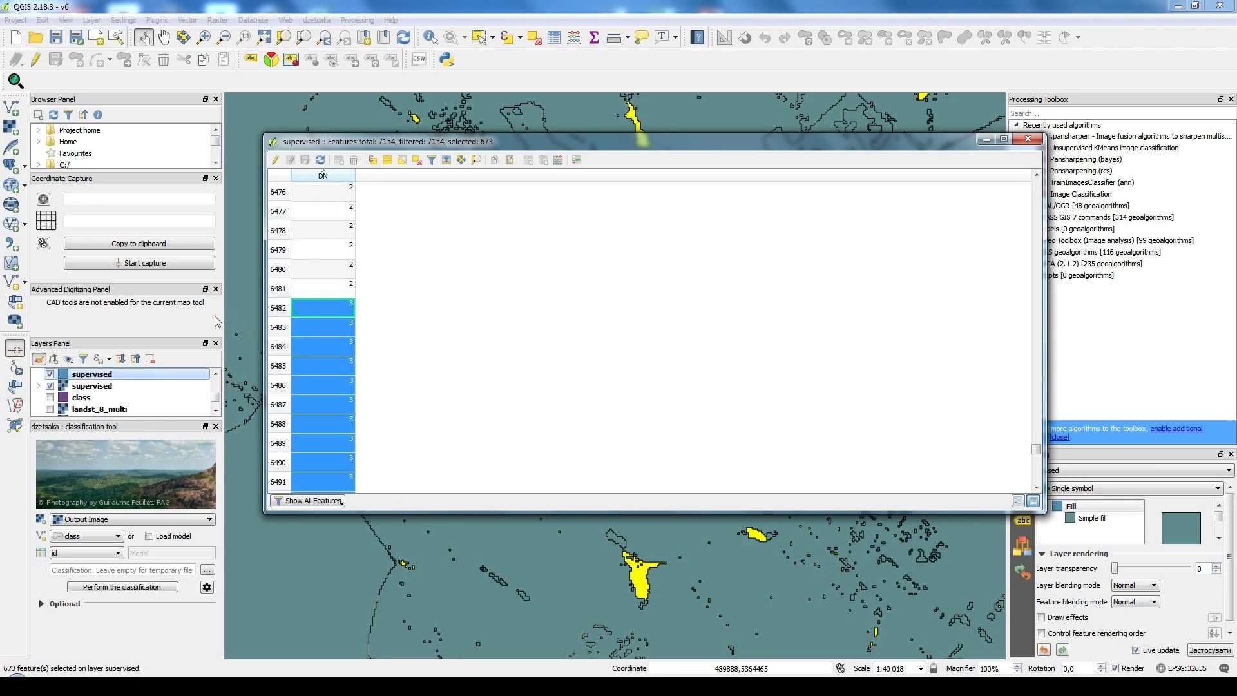
Step: Set up an export of the supervised polygon layer in Keyhole Markup Language [KML] format, saving only the selected features
click(126, 379)
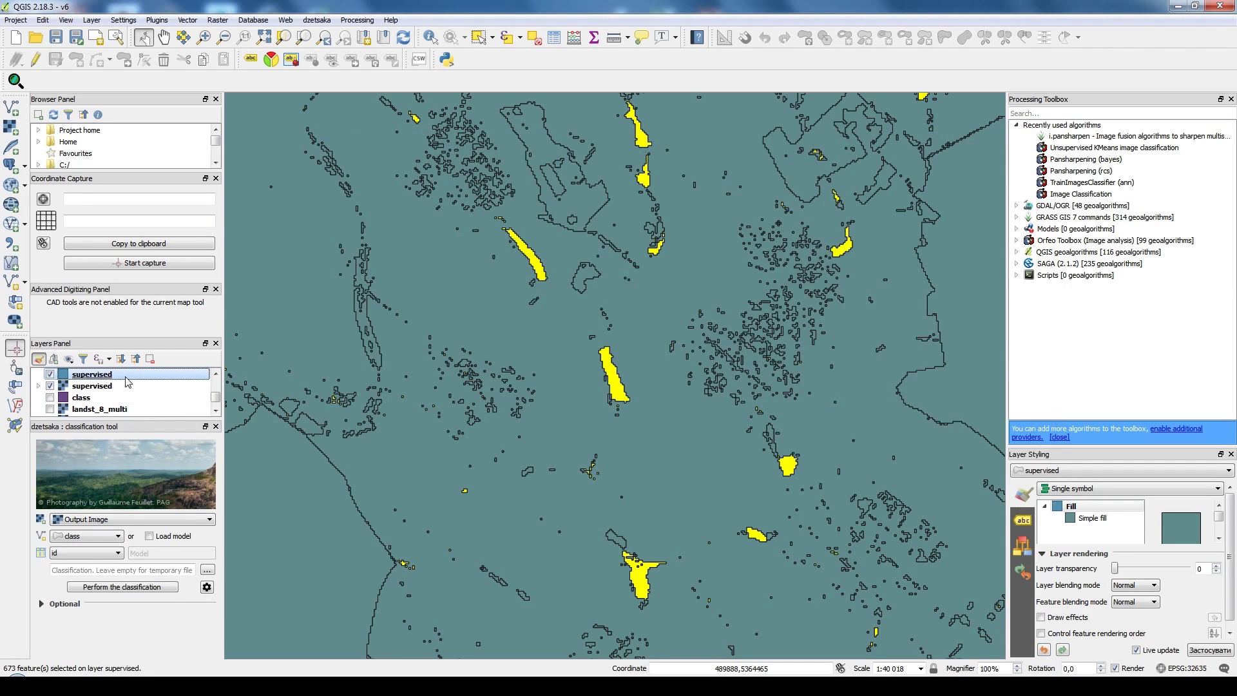
right_click(126, 381)
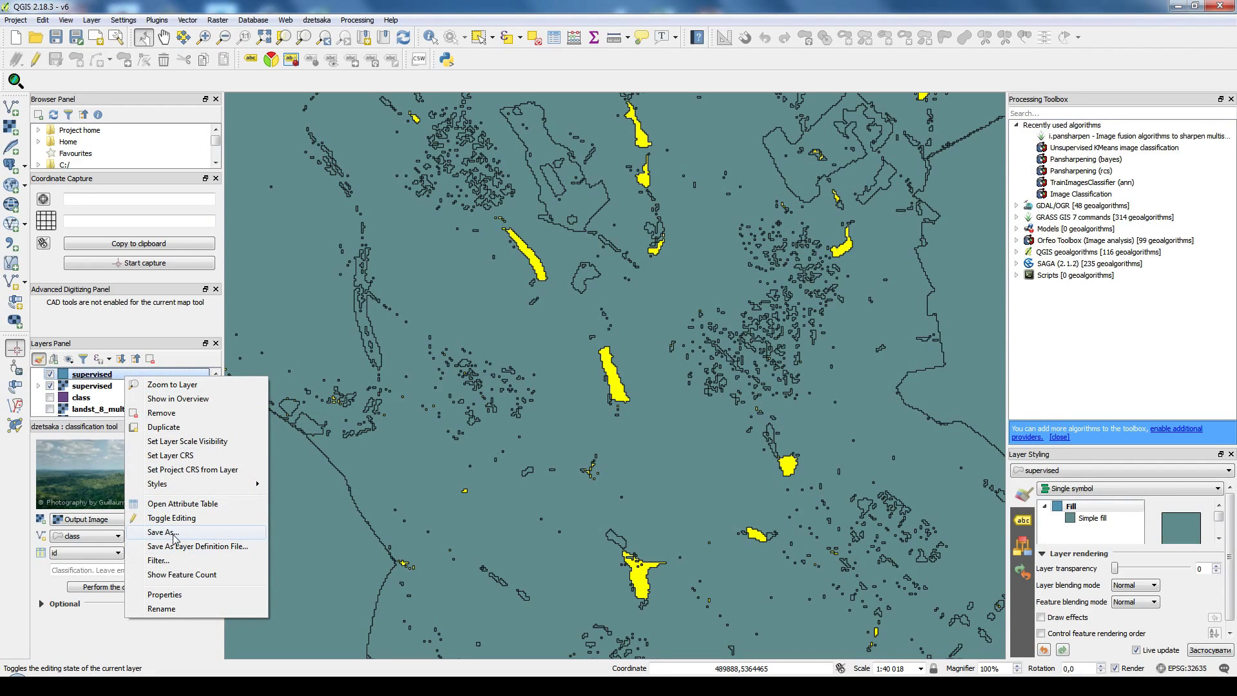
click(162, 533)
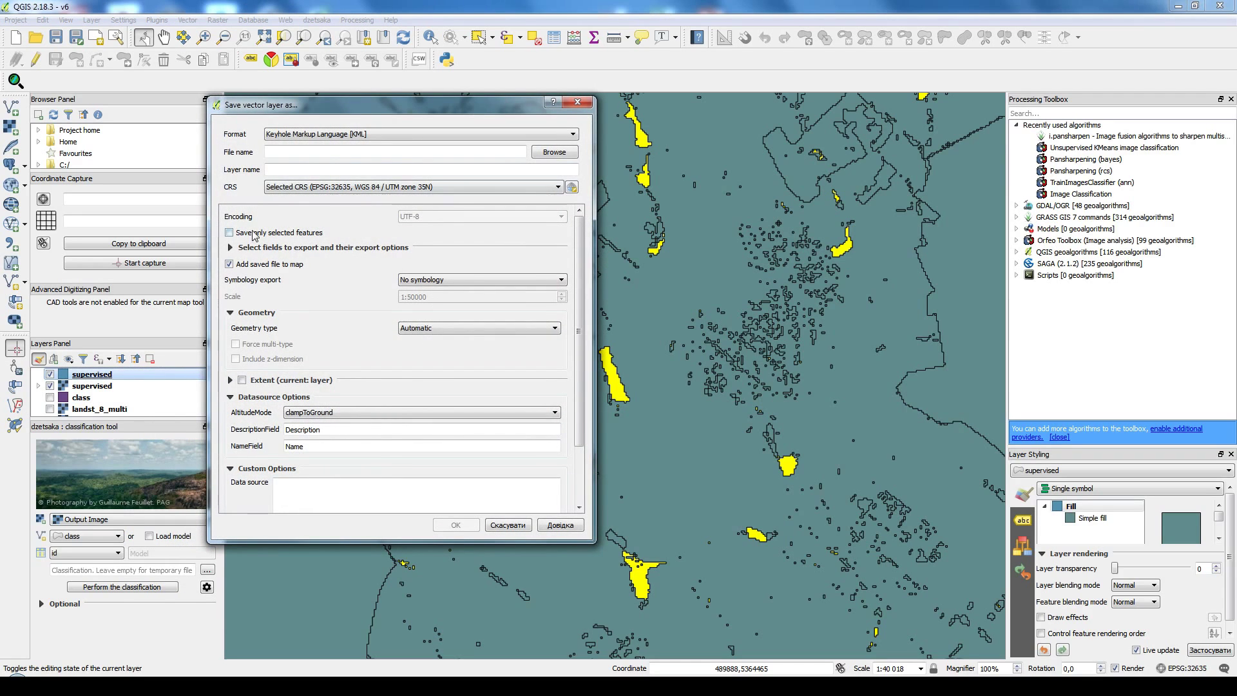
click(258, 234)
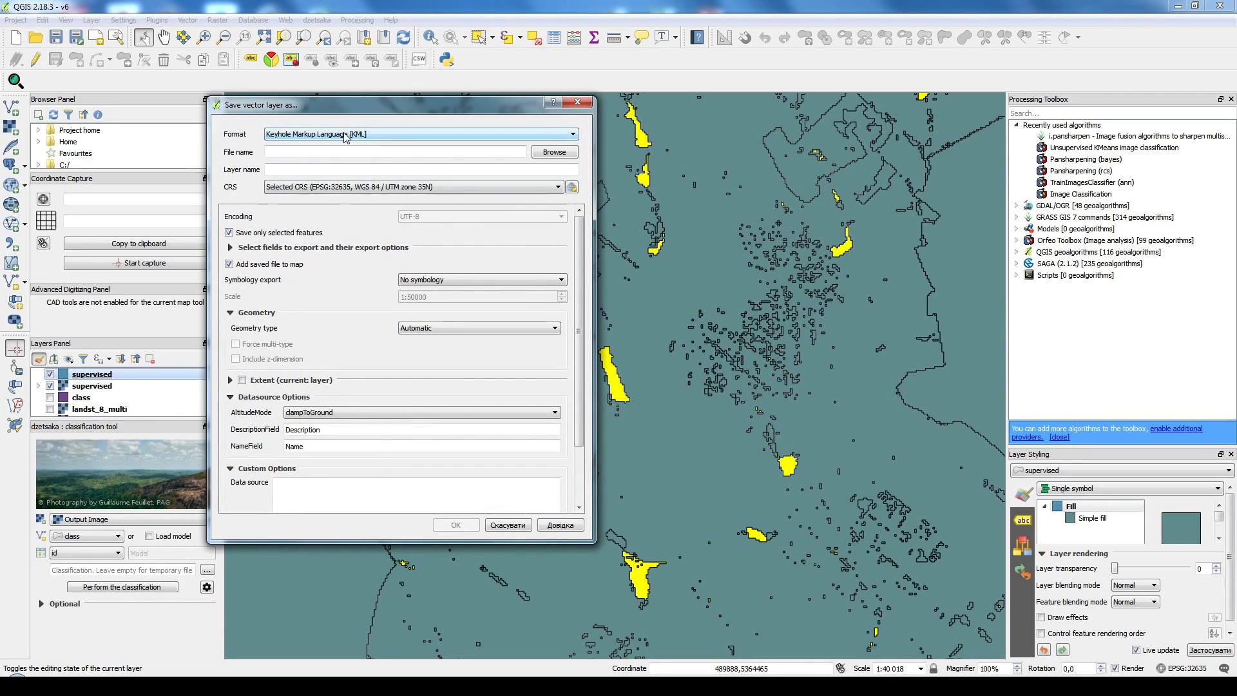
click(291, 134)
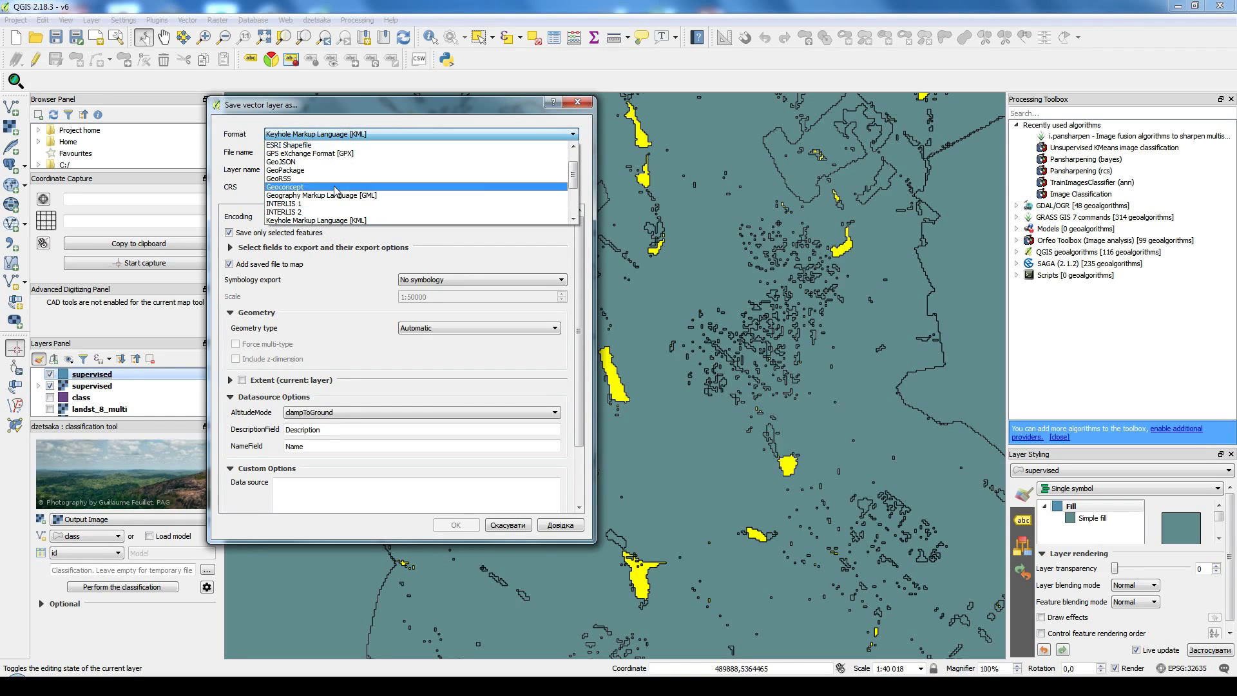
click(325, 221)
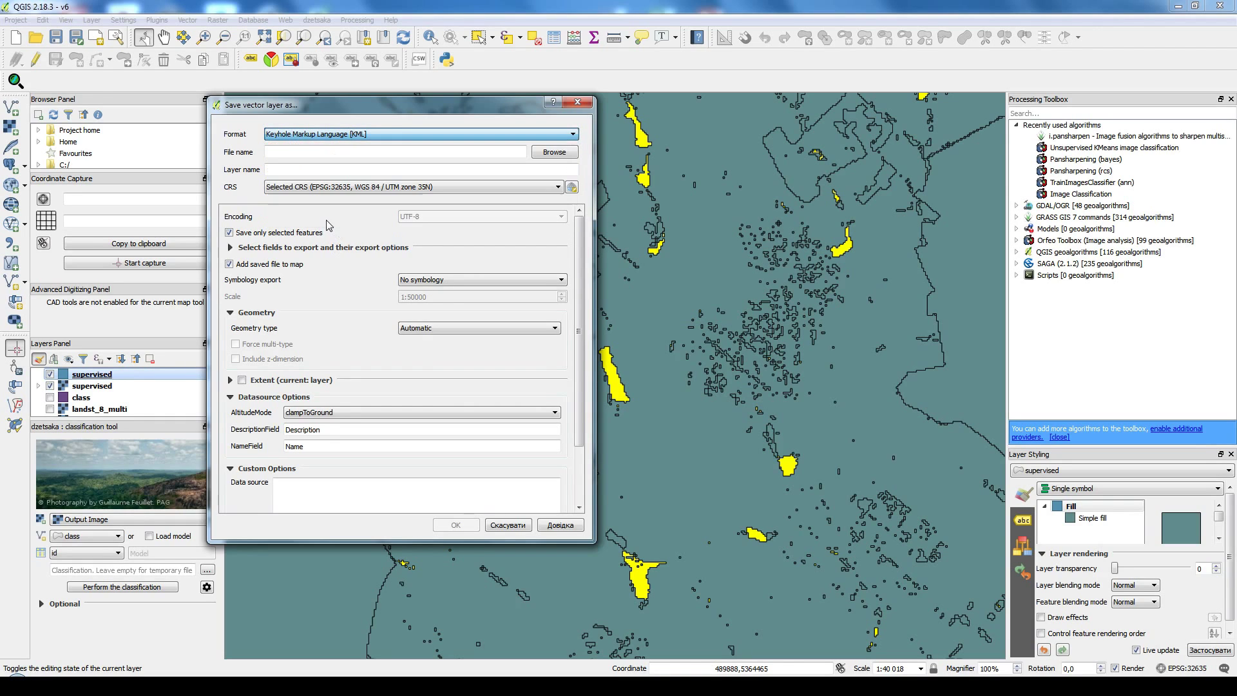
Step: Set the export's output file to test in the shp folder
click(558, 152)
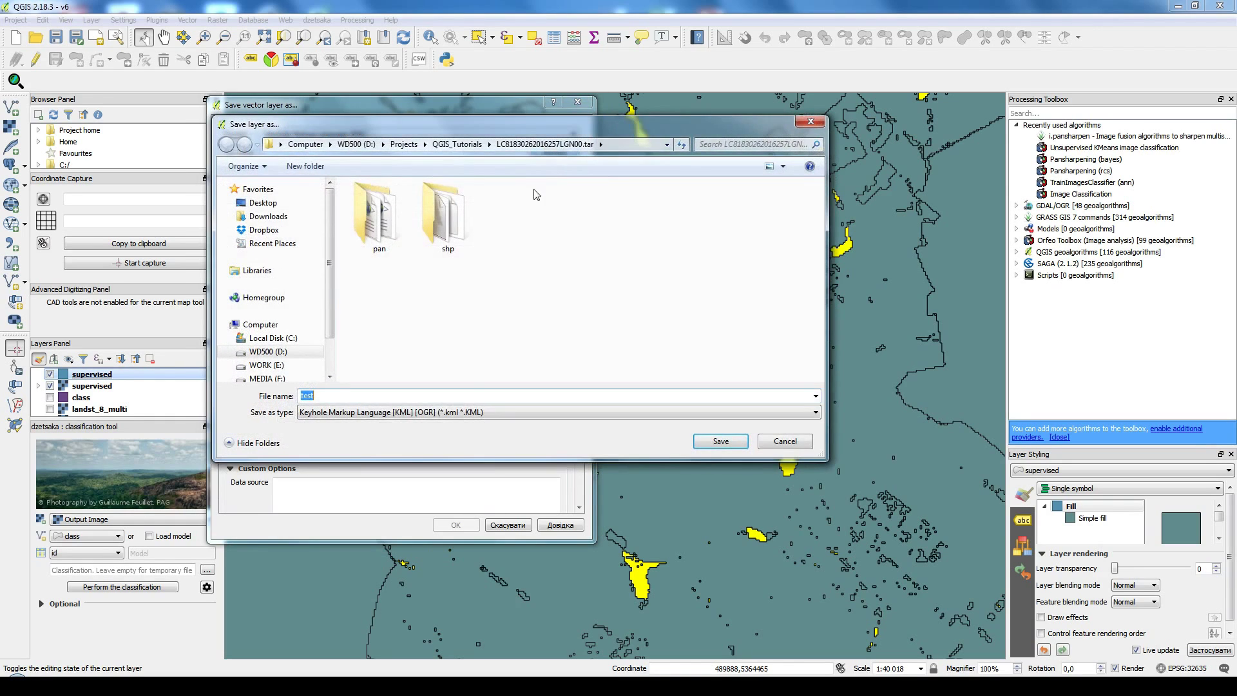
double_click(444, 216)
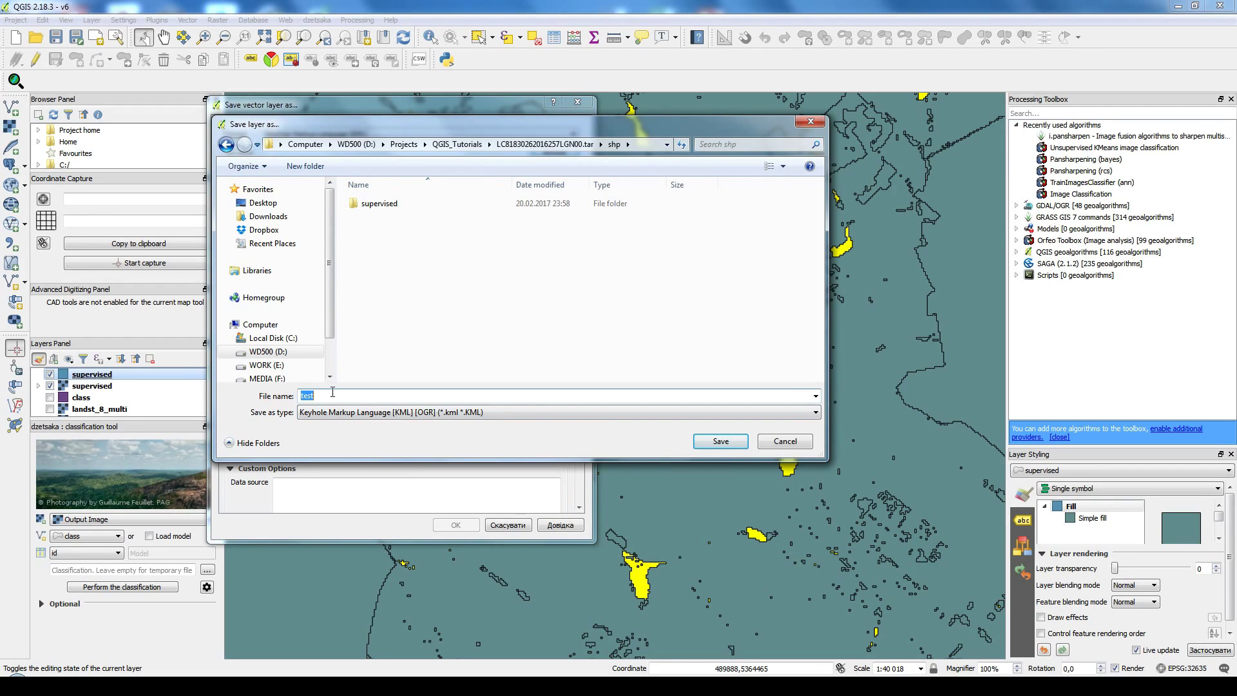
click(719, 441)
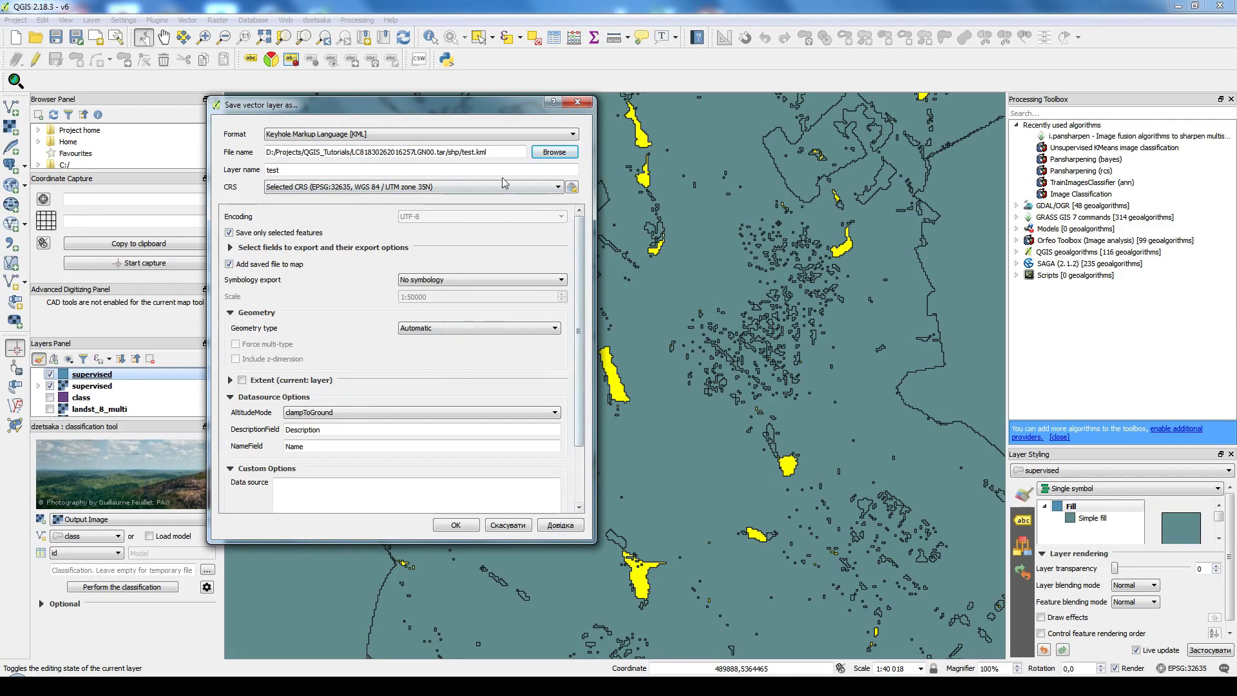
Step: Choose the default CRS EPSG:4326 - WGS 84 for the KML and run the export
click(402, 188)
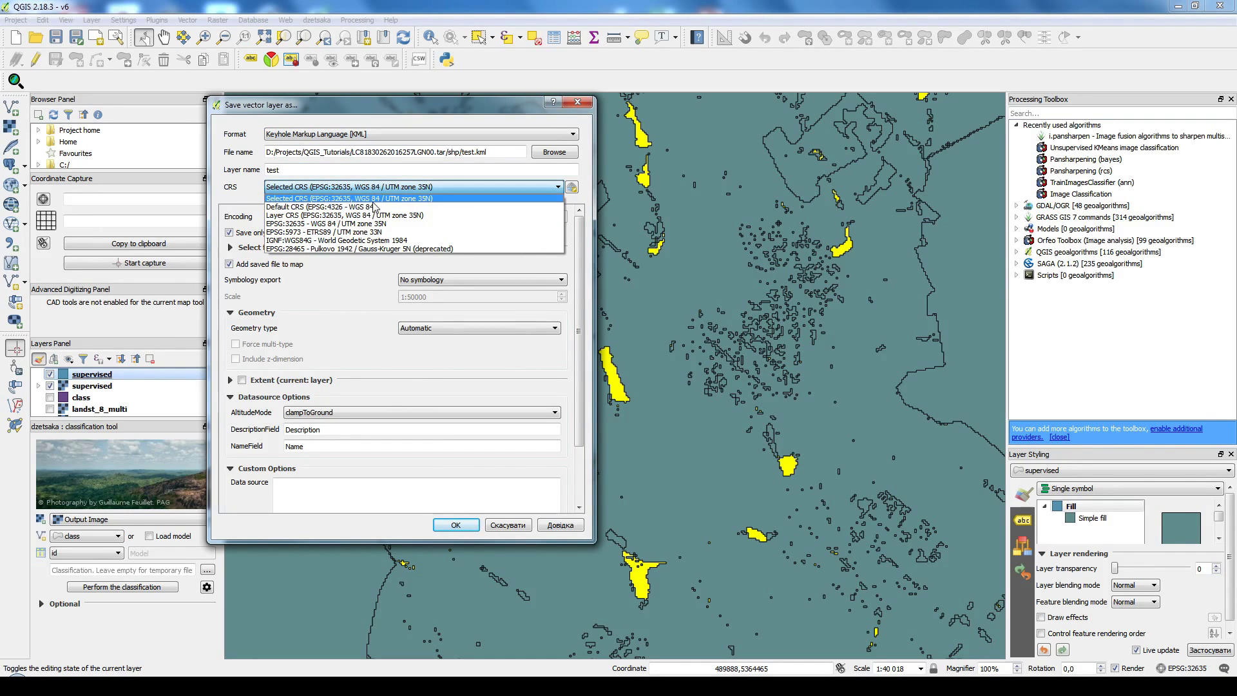
click(380, 206)
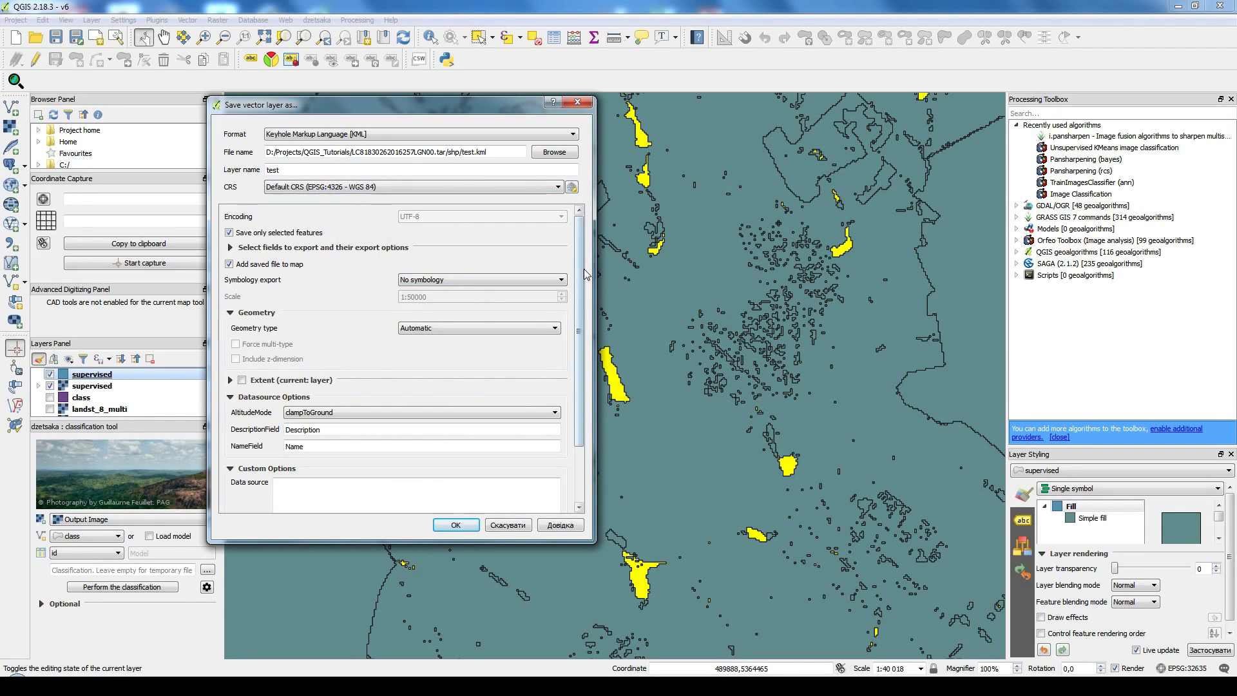
scroll(585, 274, down, 3)
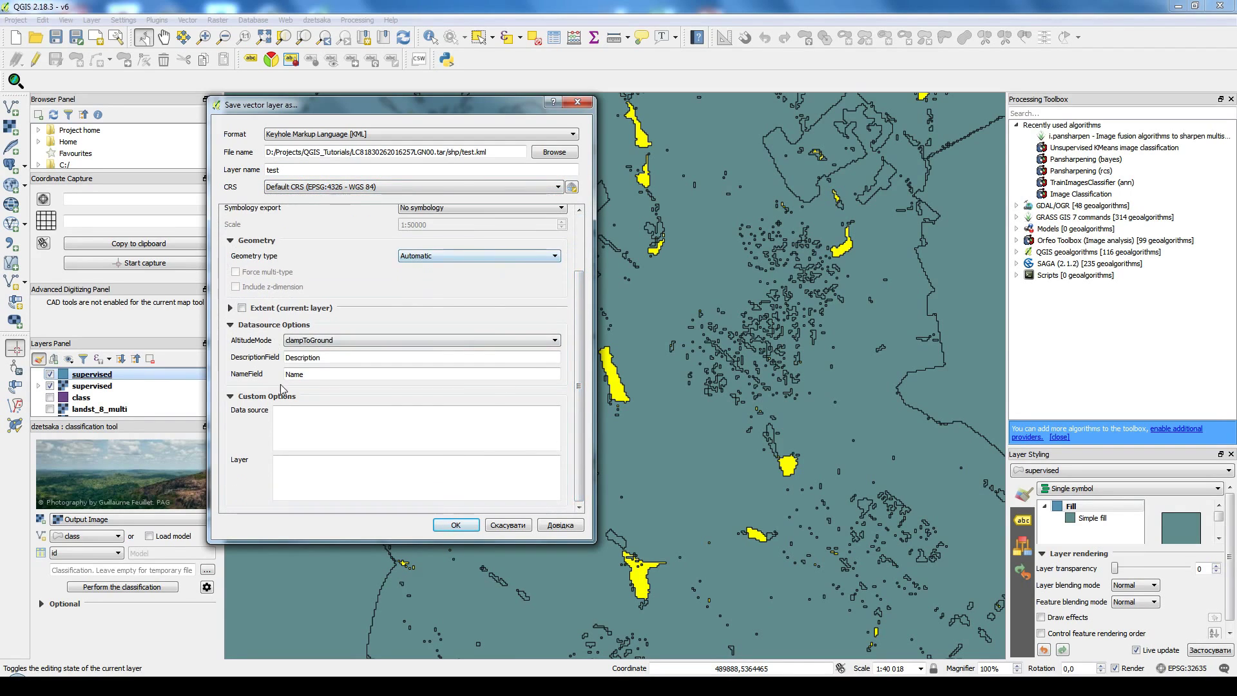
click(451, 525)
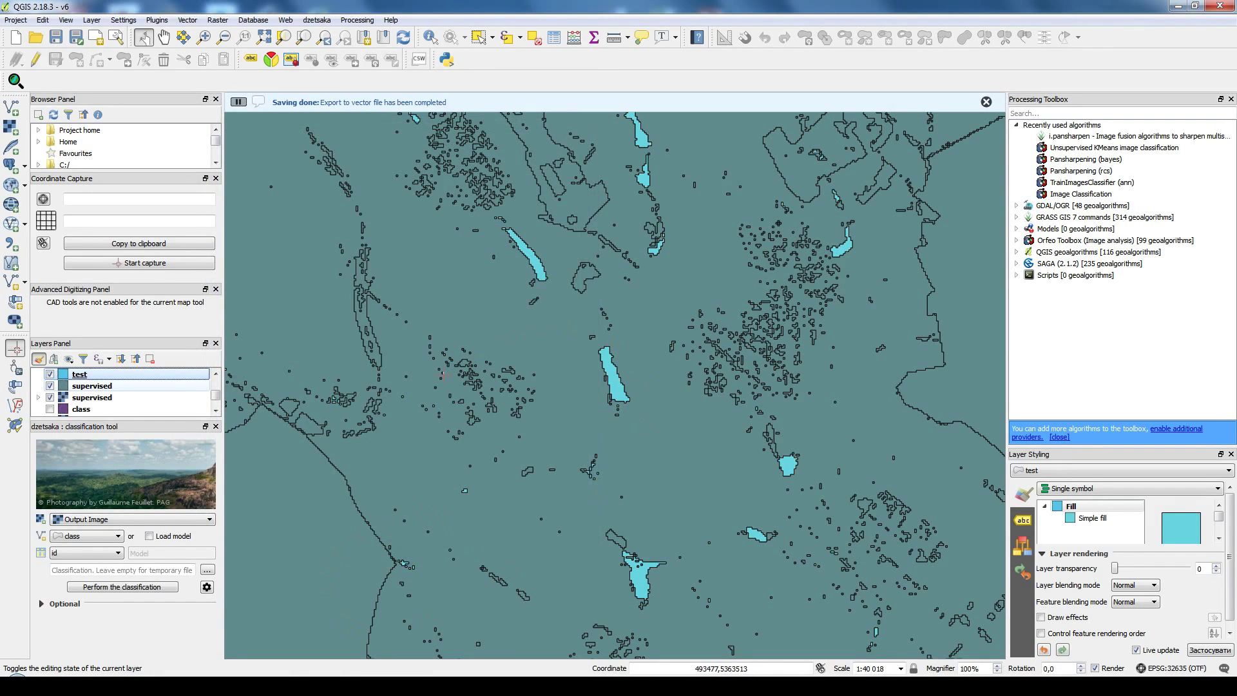
Step: Hide the supervised polygon layer and the supervised raster, leaving the exported test layer shown
click(49, 386)
click(58, 398)
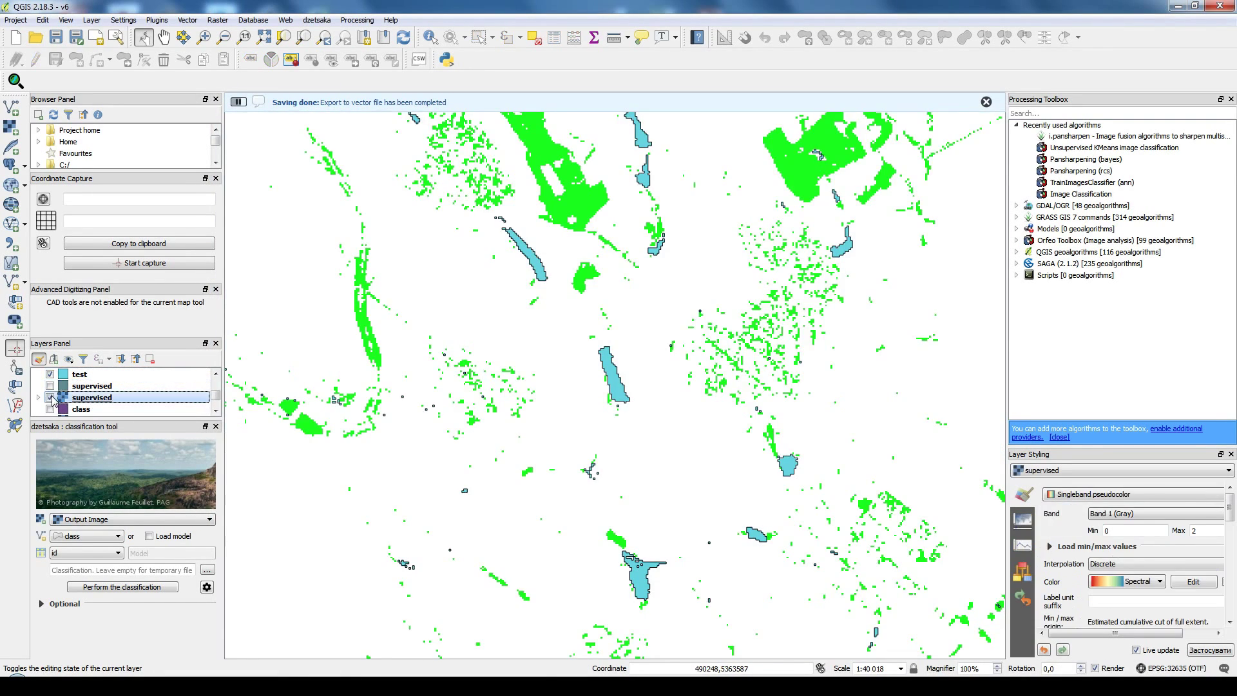
click(50, 397)
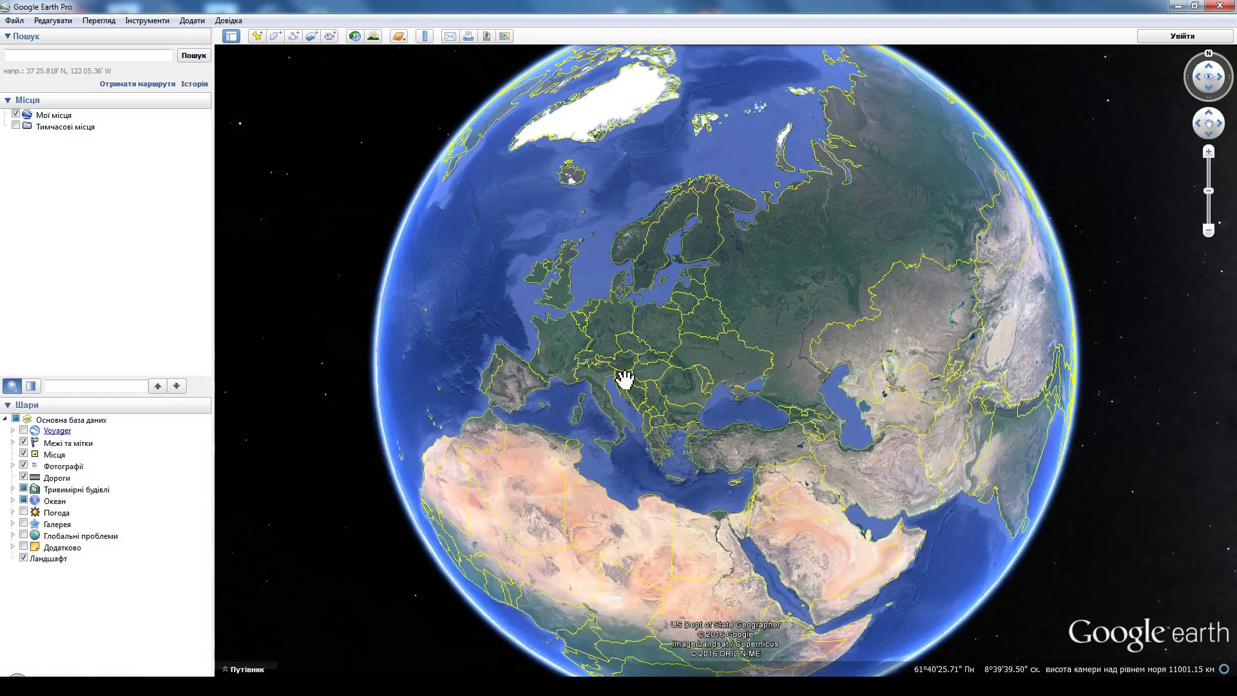
Step: Switch to Google Earth Pro and open the test KML file from the shp folder
click(13, 21)
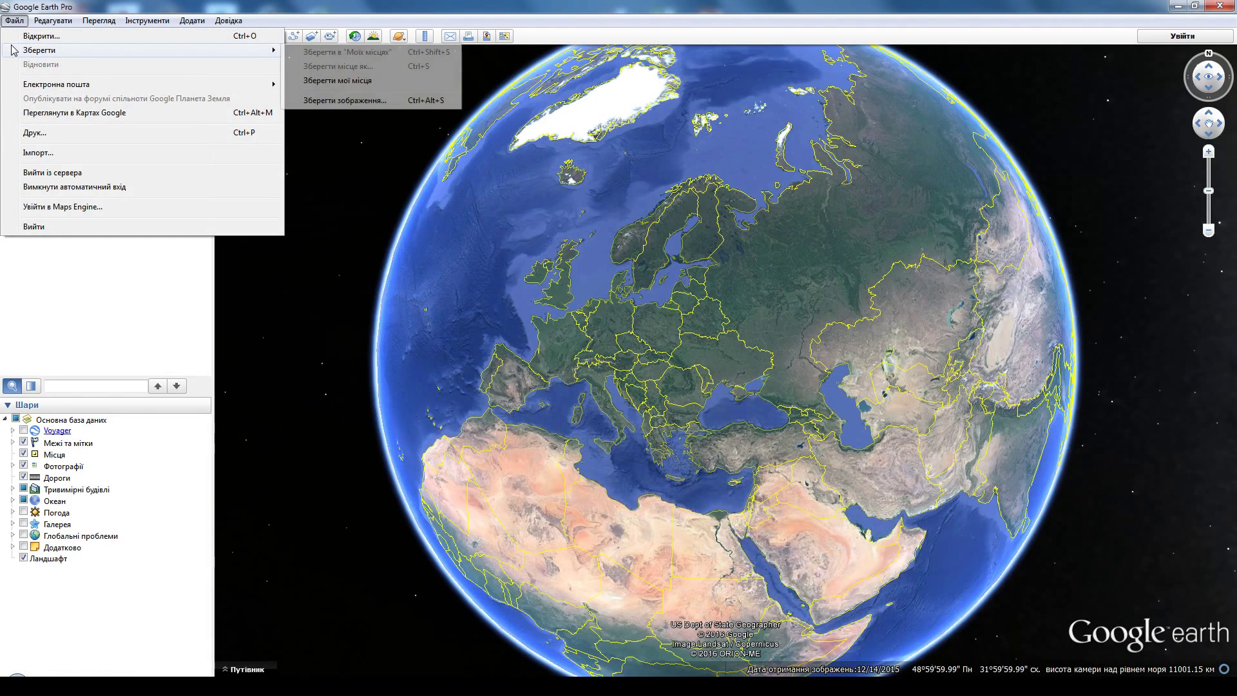
click(103, 37)
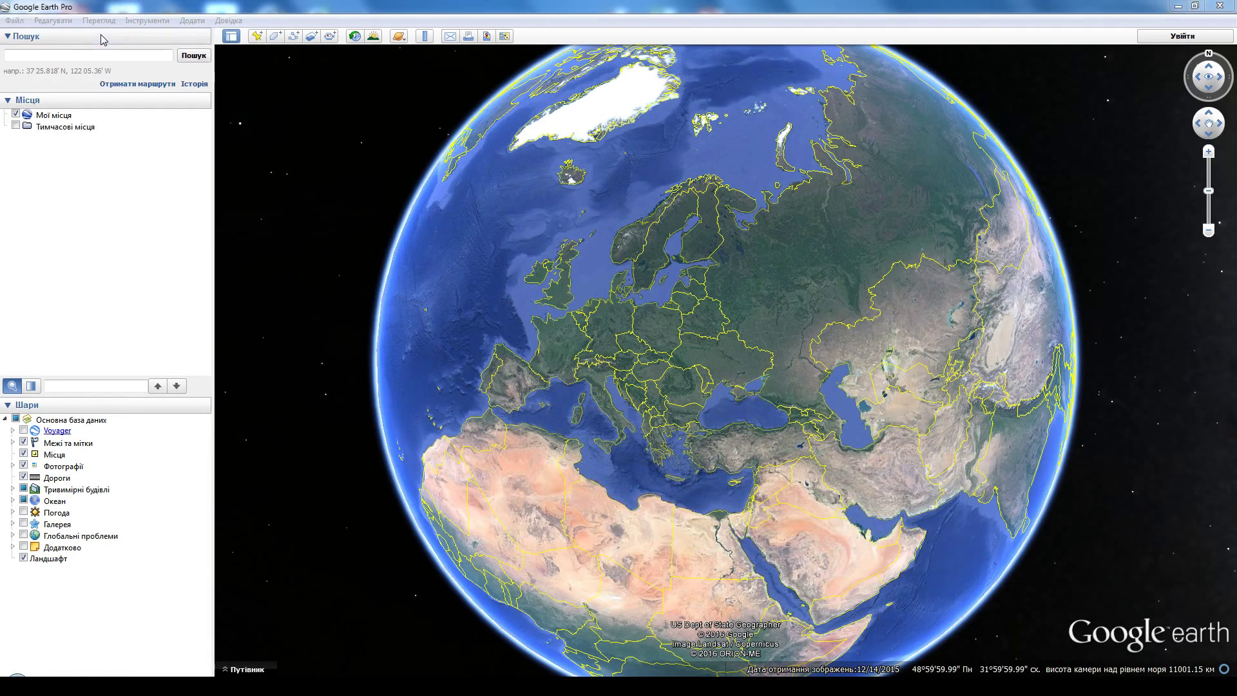
double_click(182, 129)
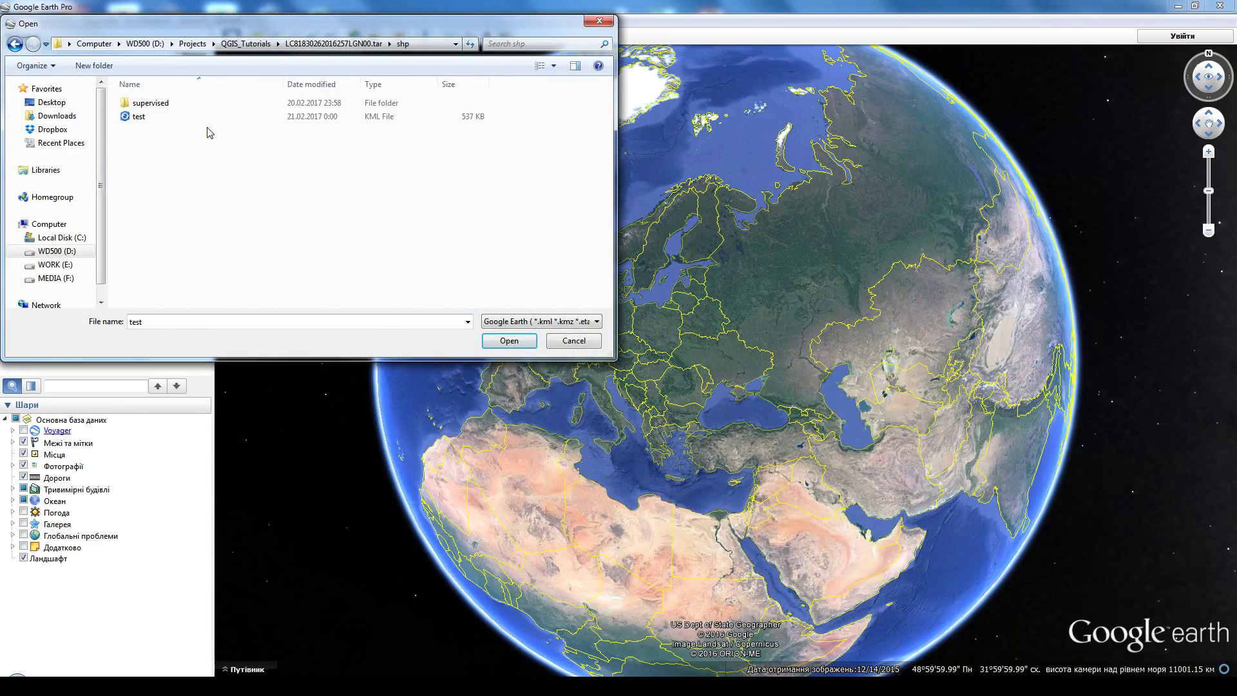
double_click(152, 120)
Step: Examine how the exported polygons line up with the river and water bodies in the satellite imagery across the area
scroll(687, 362, up, 5)
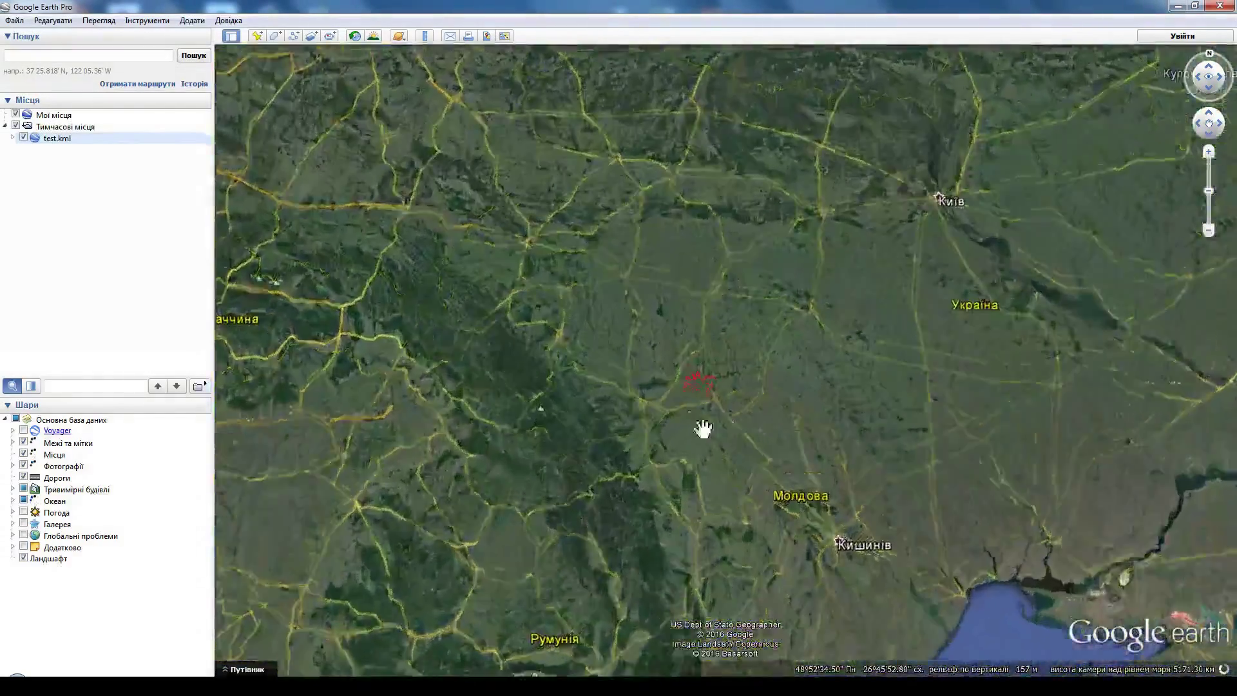
scroll(741, 412, up, 2)
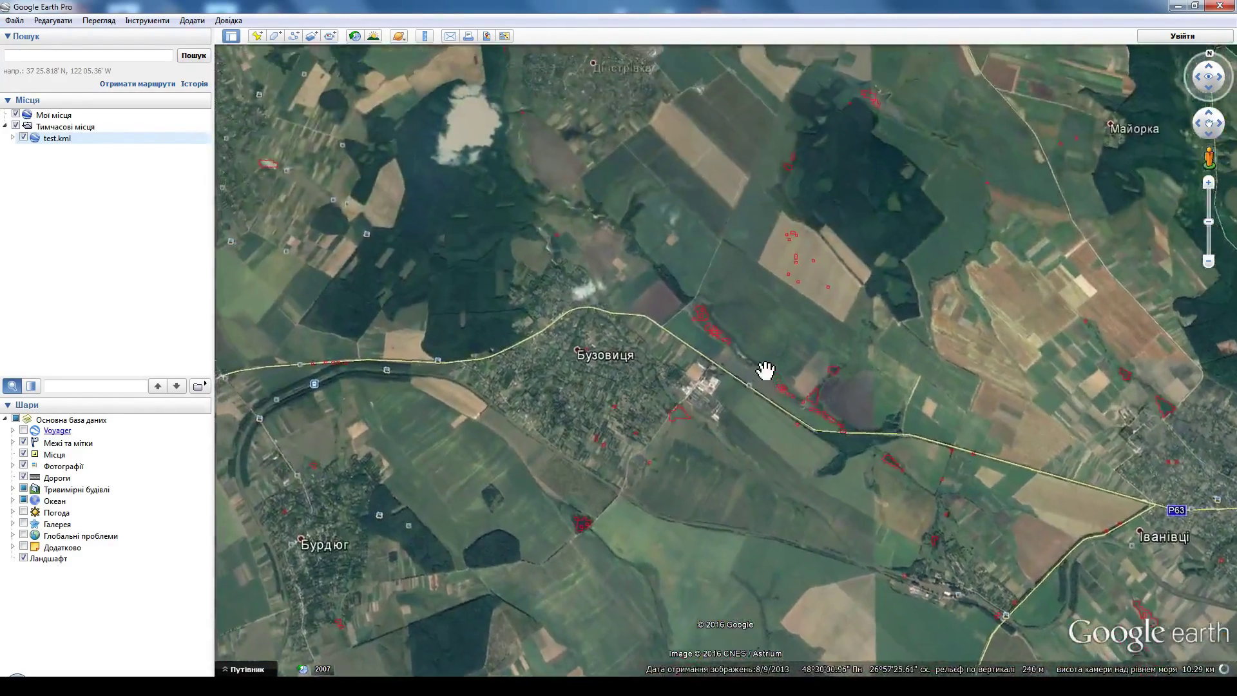
scroll(766, 370, down, 5)
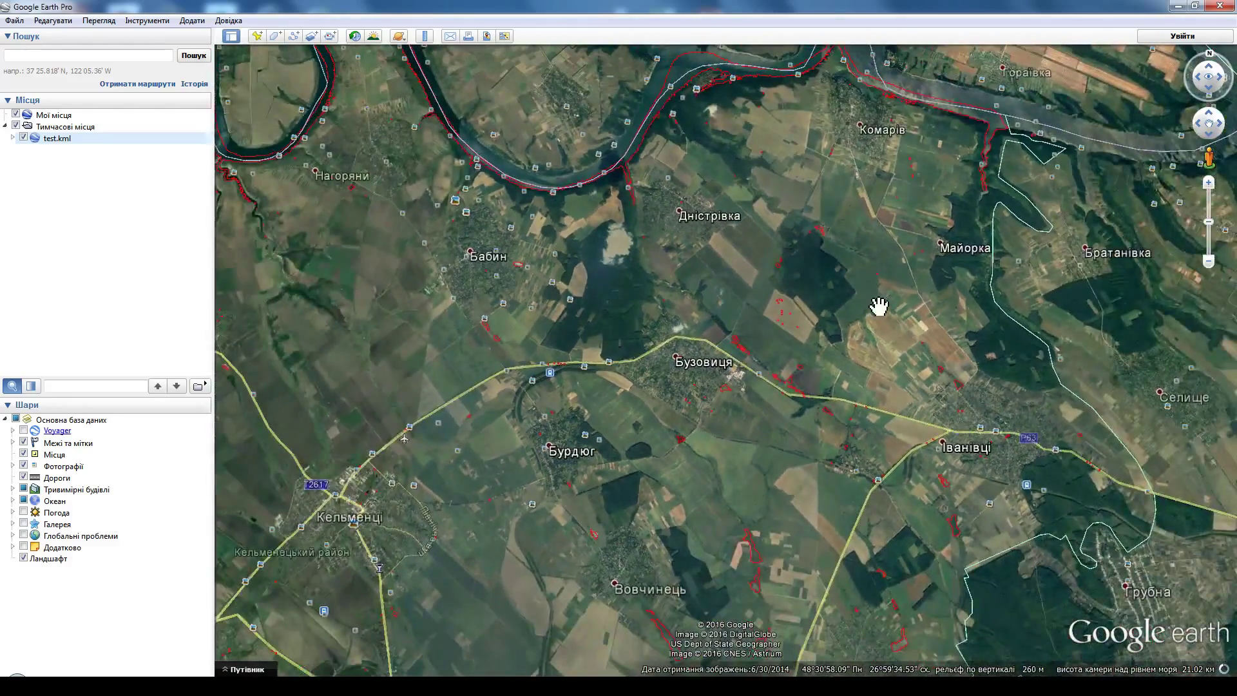
drag(892, 519, 798, 428)
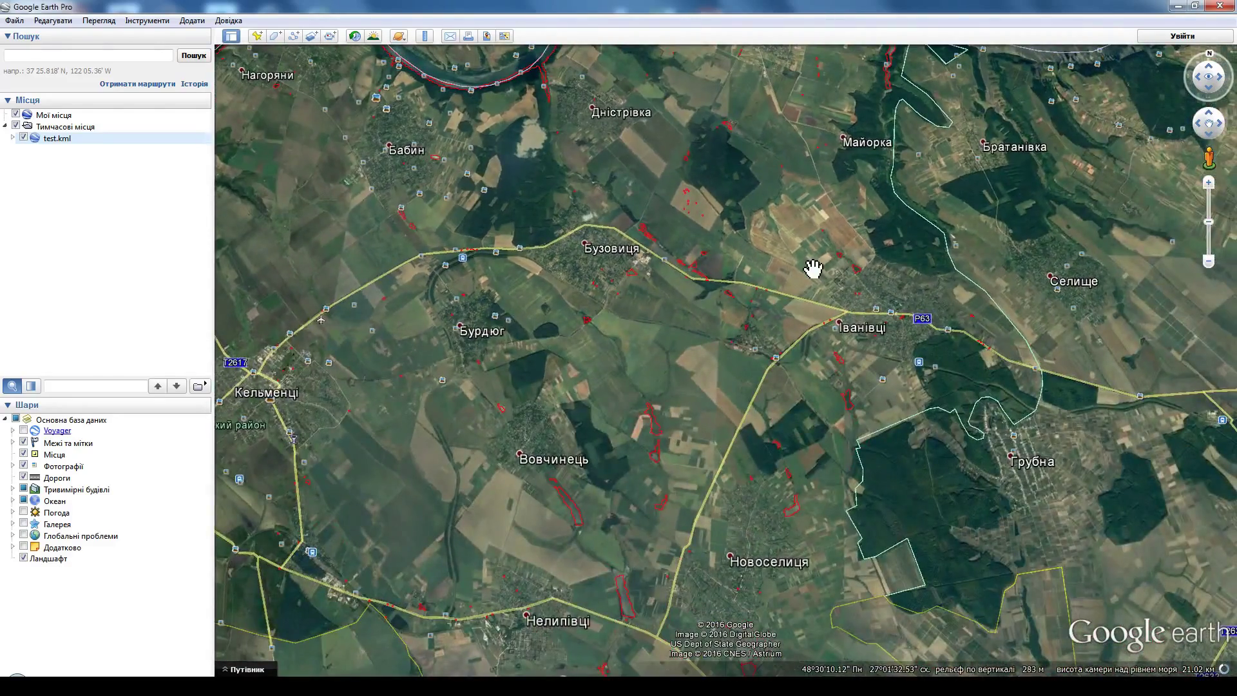
scroll(760, 275, down, 3)
drag(526, 296, 987, 245)
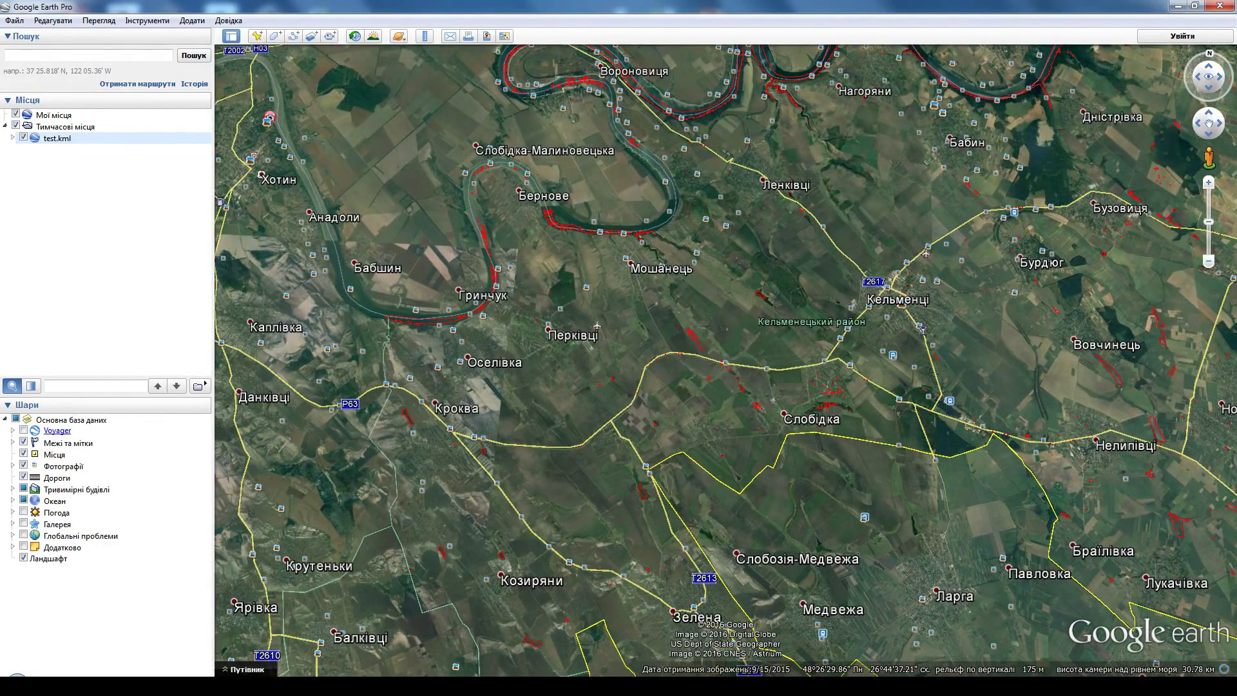
Step: Return to QGIS and view the full extent of the test layer's polygons on the canvas
mouse_move(259, 686)
click(166, 618)
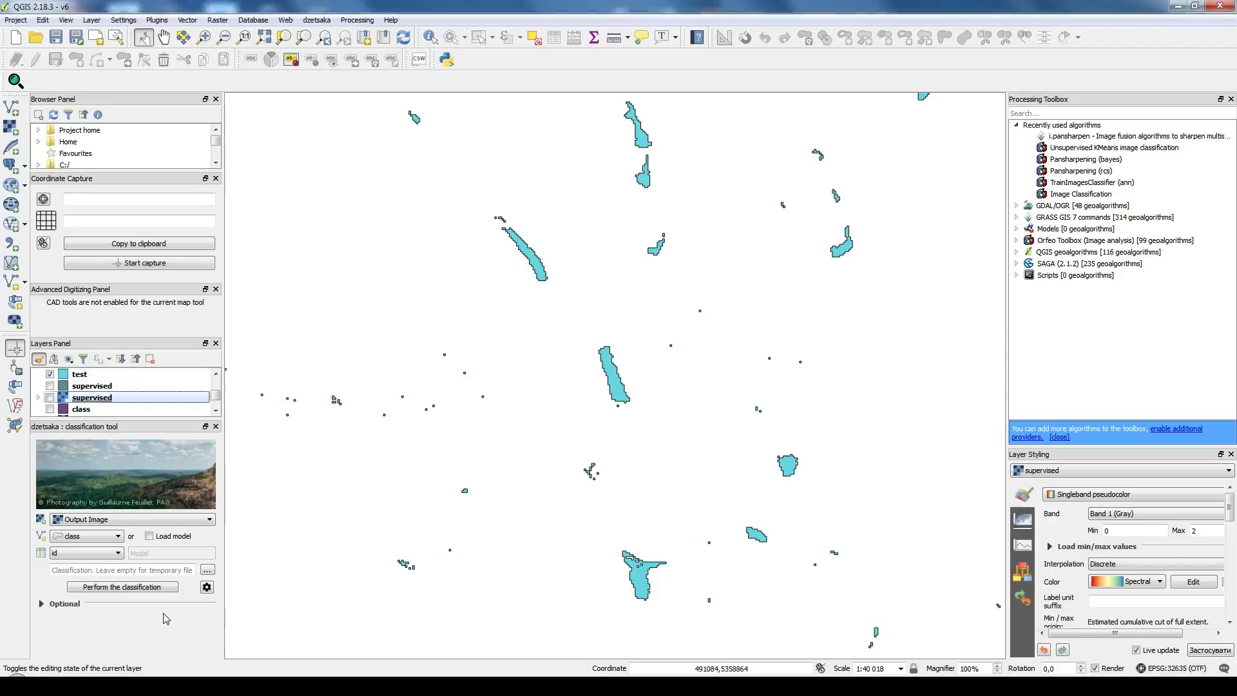
scroll(785, 254, down, 2)
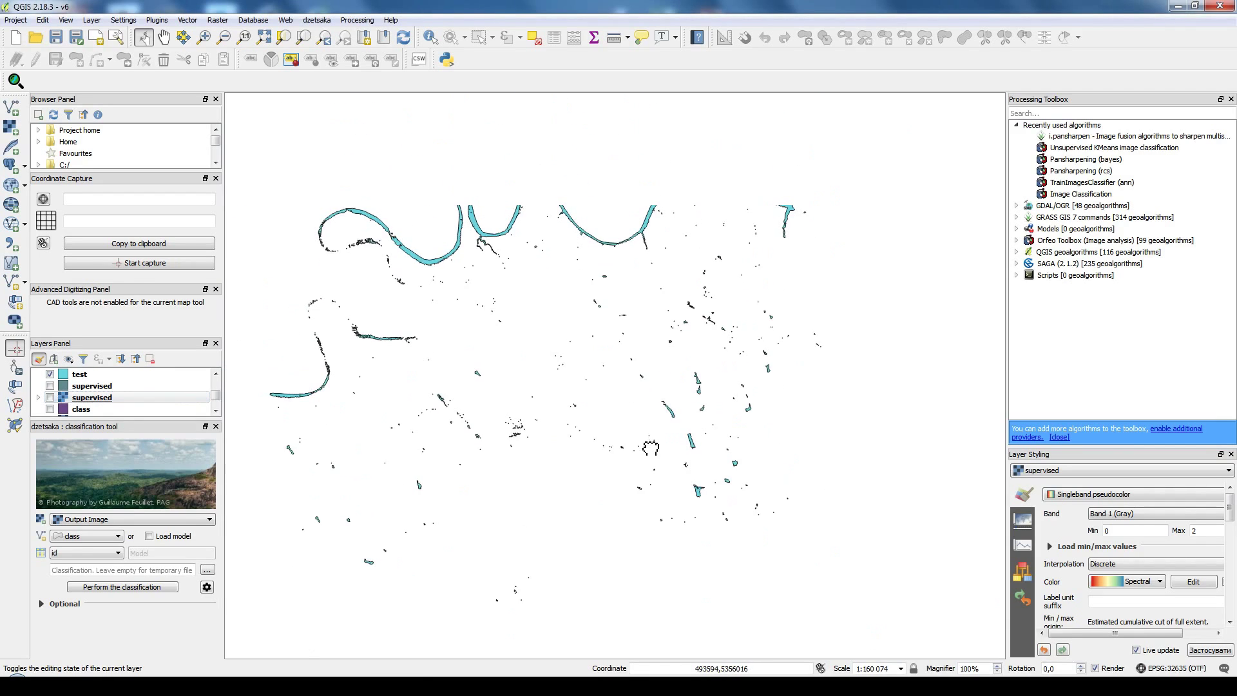